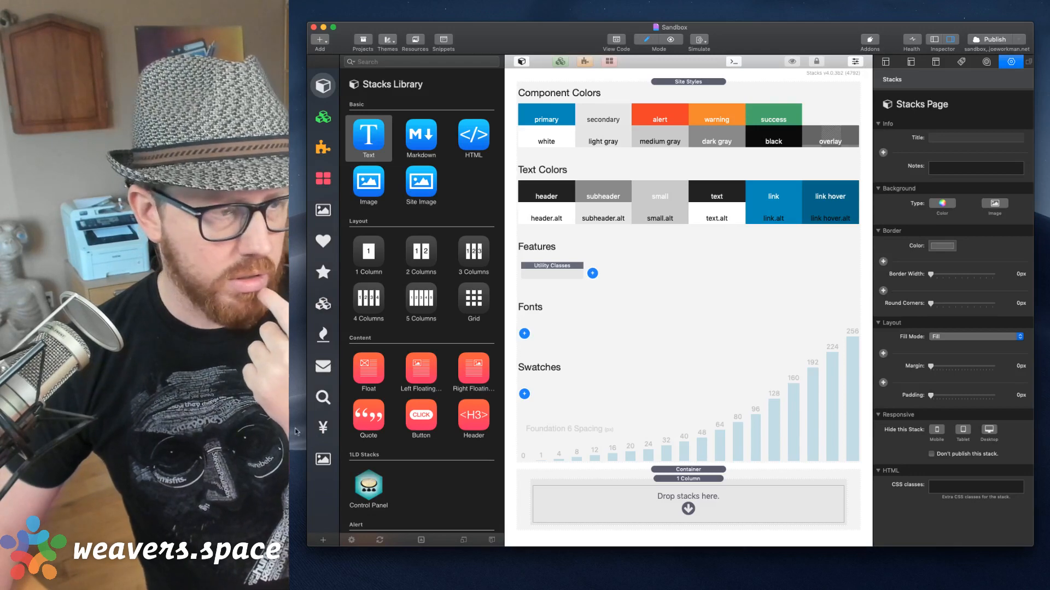
Look through the Foundation 6 stacks and the Externals templates for buttons, containers, forms, layout and navigation in the stacks library.
{"action": "left_click", "coordinate": [323, 427]}
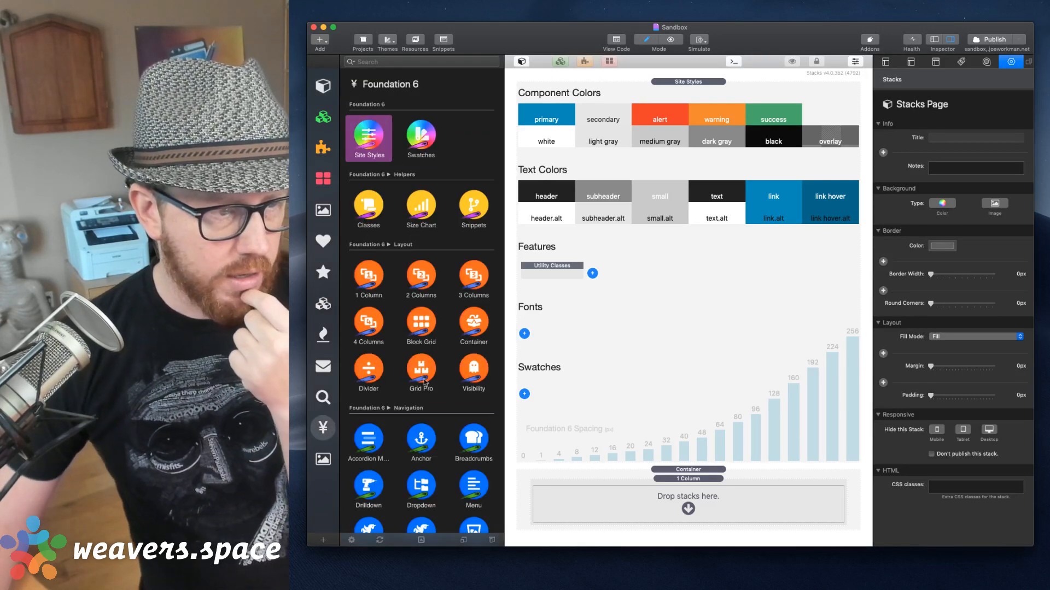
{"action": "scroll", "coordinate": [424, 382], "scroll_direction": "down", "scroll_amount": 3}
{"action": "scroll", "coordinate": [421, 355], "scroll_direction": "down", "scroll_amount": 5}
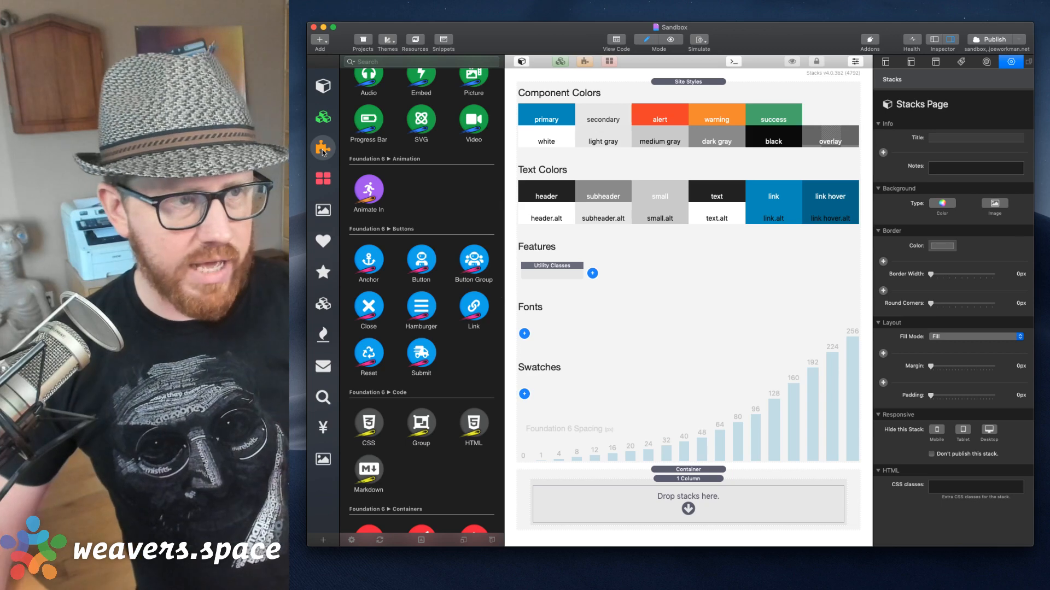
{"action": "left_click", "coordinate": [323, 148]}
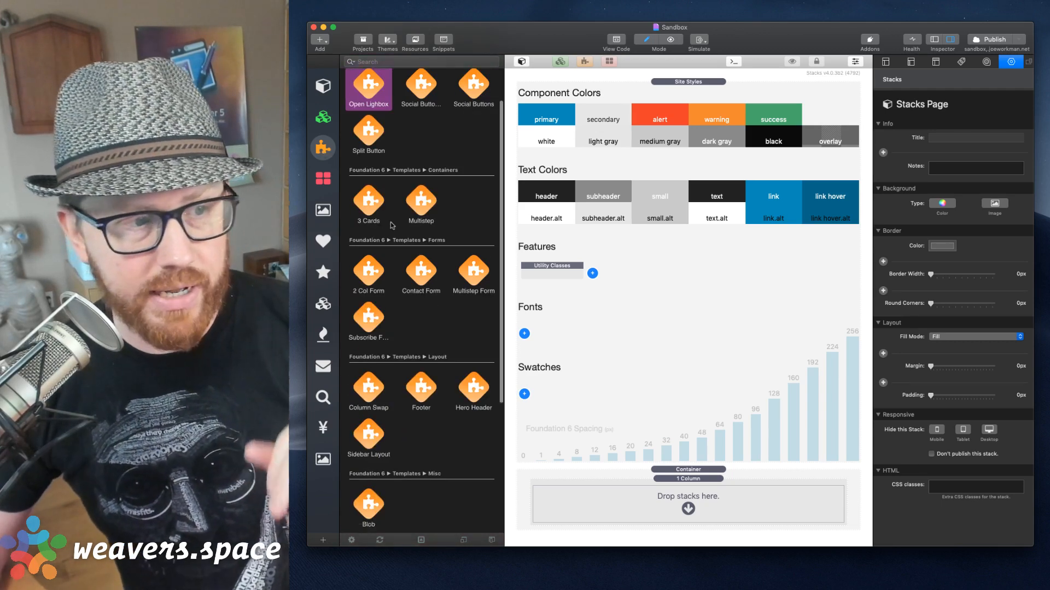
{"action": "scroll", "coordinate": [391, 222], "scroll_direction": "down", "scroll_amount": 5}
{"action": "scroll", "coordinate": [390, 221], "scroll_direction": "up", "scroll_amount": 6}
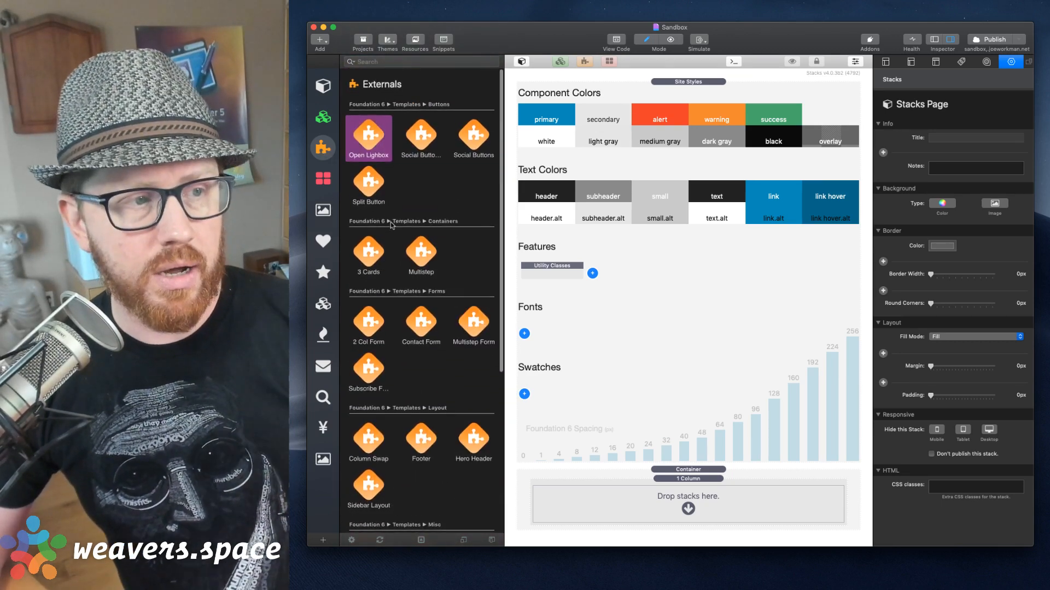
{"action": "scroll", "coordinate": [391, 222], "scroll_direction": "down", "scroll_amount": 5}
{"action": "left_click", "coordinate": [323, 179]}
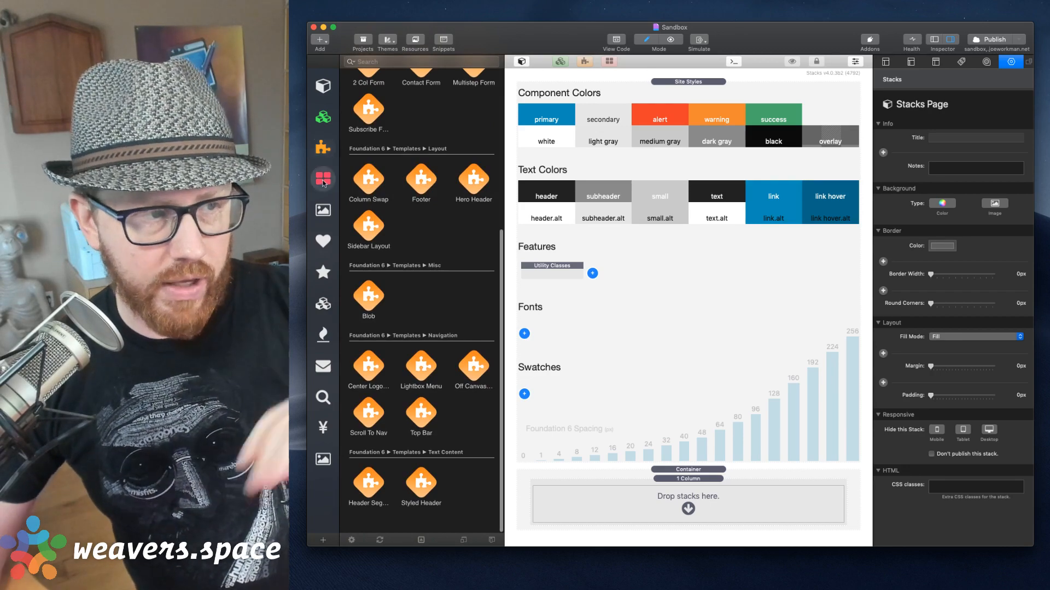
{"action": "left_click", "coordinate": [323, 148]}
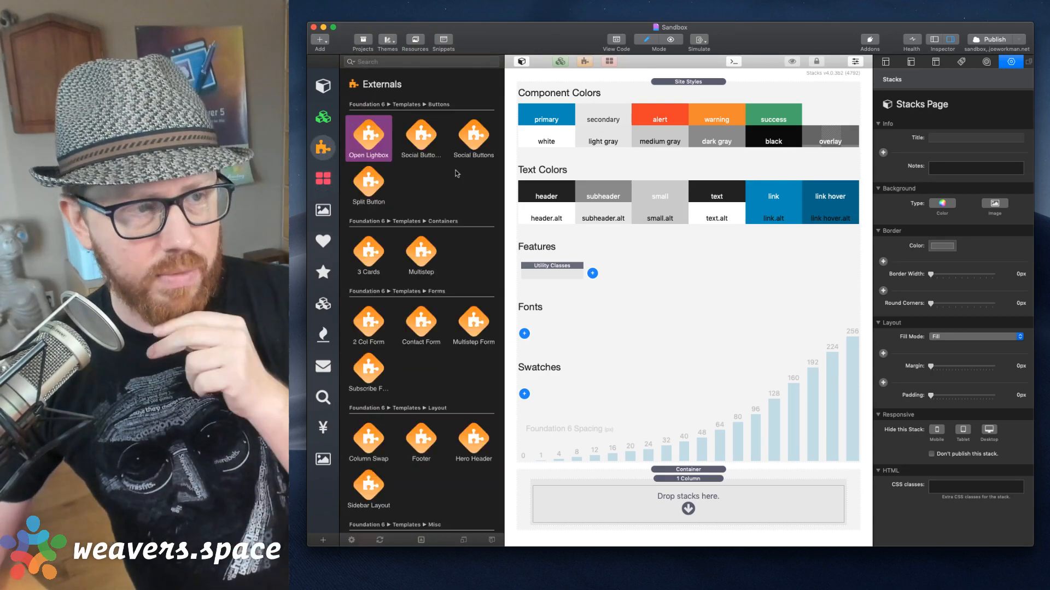
{"action": "scroll", "coordinate": [457, 173], "scroll_direction": "down", "scroll_amount": 5}
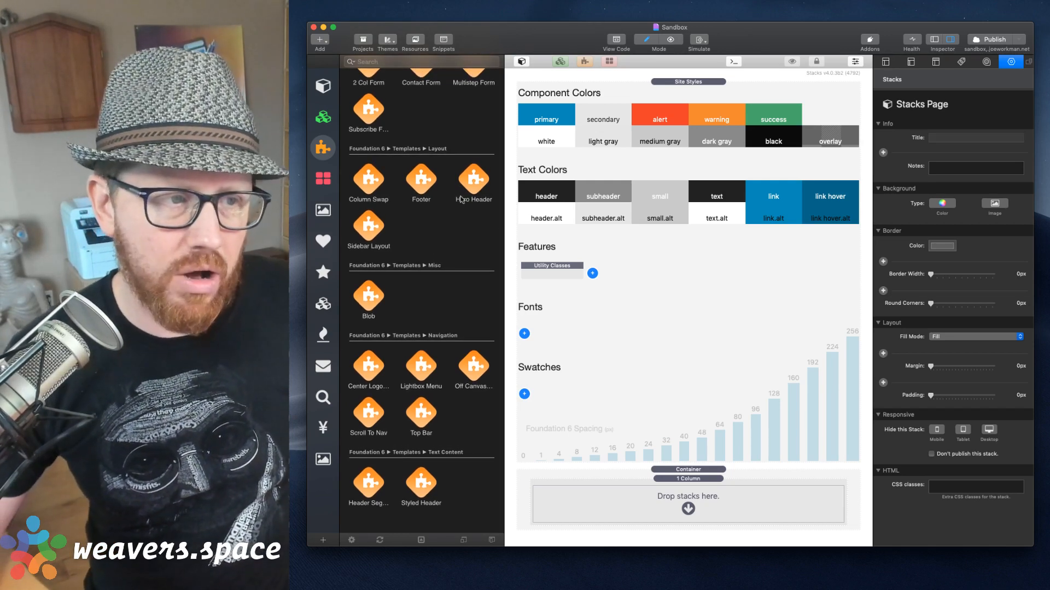
{"action": "left_click", "coordinate": [471, 183]}
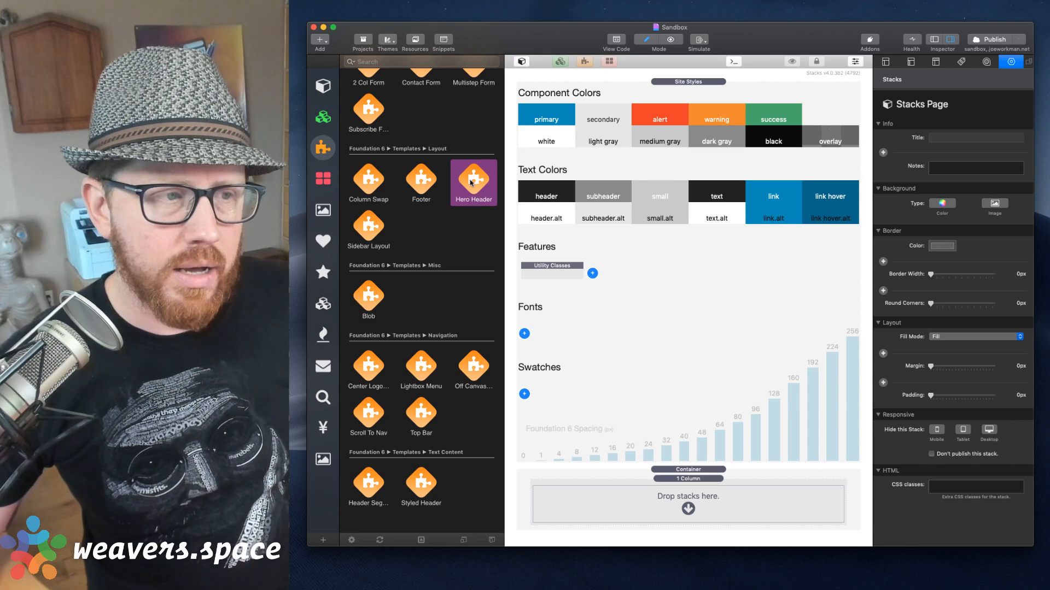
{"action": "scroll", "coordinate": [472, 182], "scroll_direction": "up", "scroll_amount": 5}
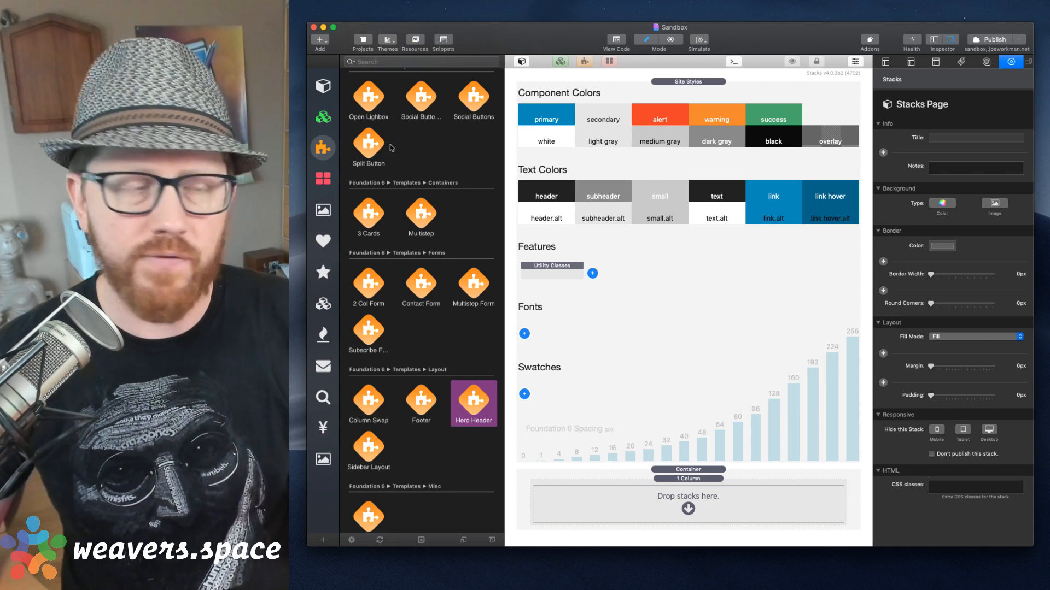
Try out the Split Button template above the container in page preview, and delete it again.
{"action": "left_click", "coordinate": [370, 145]}
{"action": "left_click_drag", "start_coordinate": [369, 146], "coordinate": [701, 479]}
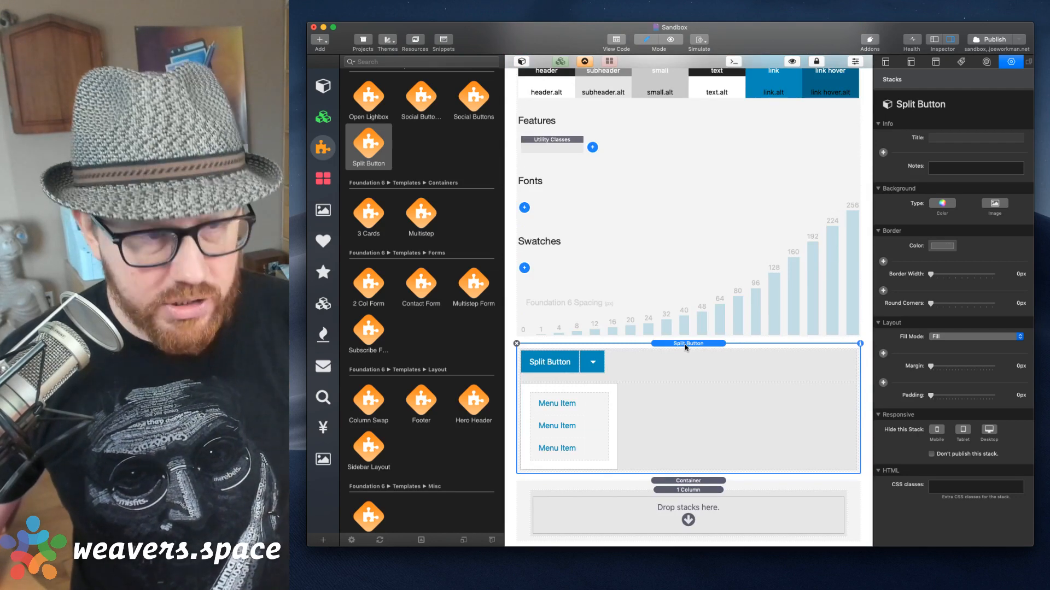
{"action": "key", "text": "super+r"}
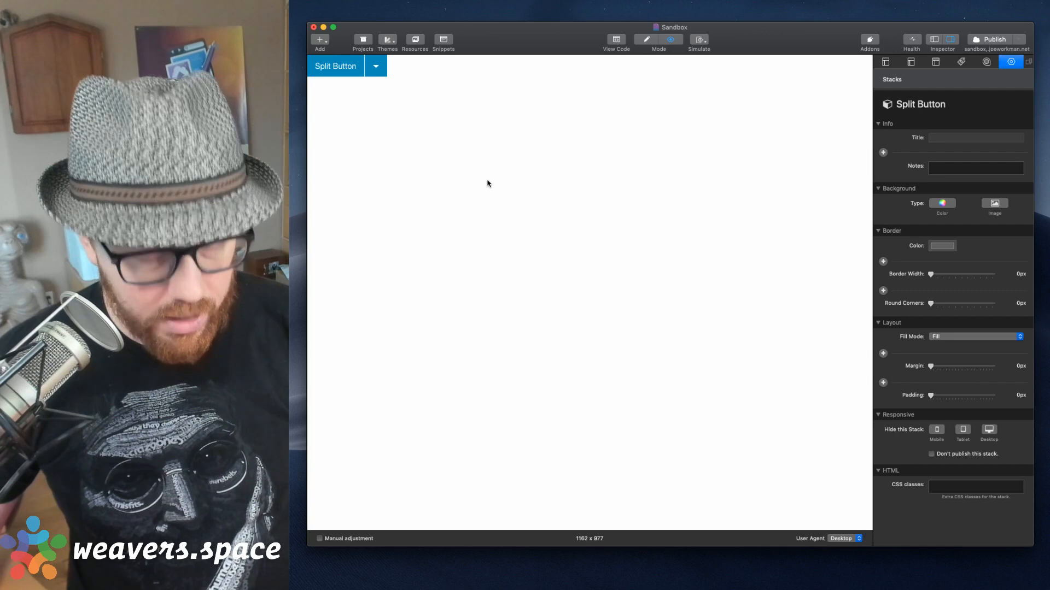
{"action": "key", "text": "super+r"}
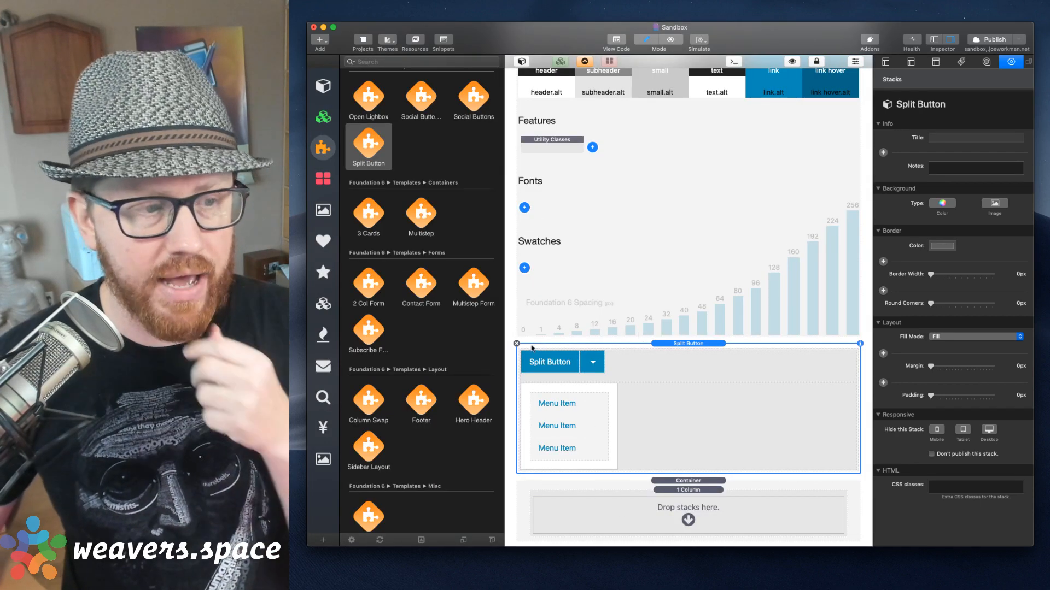
{"action": "key", "text": "Delete"}
Add the Open Lighbox template to the 1 Column stack inside the container.
{"action": "left_click", "coordinate": [363, 92]}
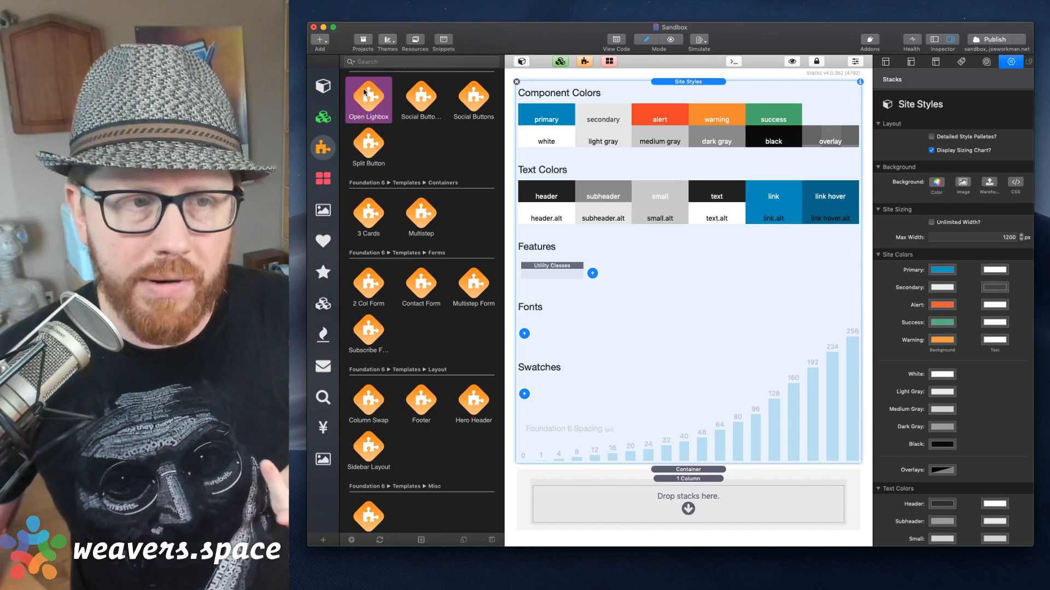
{"action": "left_click_drag", "start_coordinate": [364, 92], "coordinate": [665, 487]}
{"action": "scroll", "coordinate": [661, 438], "scroll_direction": "down", "scroll_amount": 3}
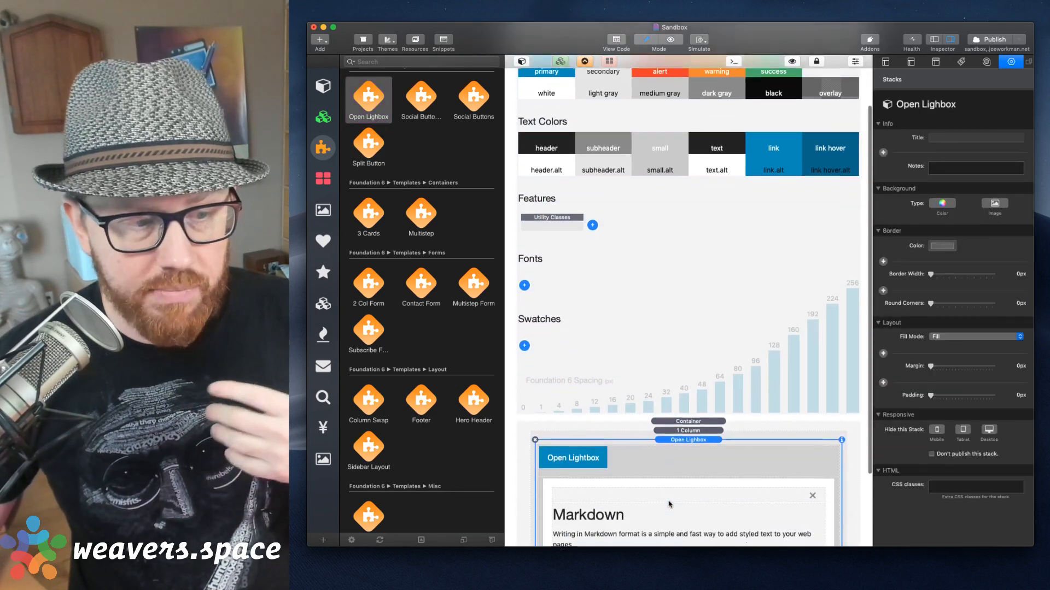
{"action": "scroll", "coordinate": [657, 427], "scroll_direction": "down", "scroll_amount": 1}
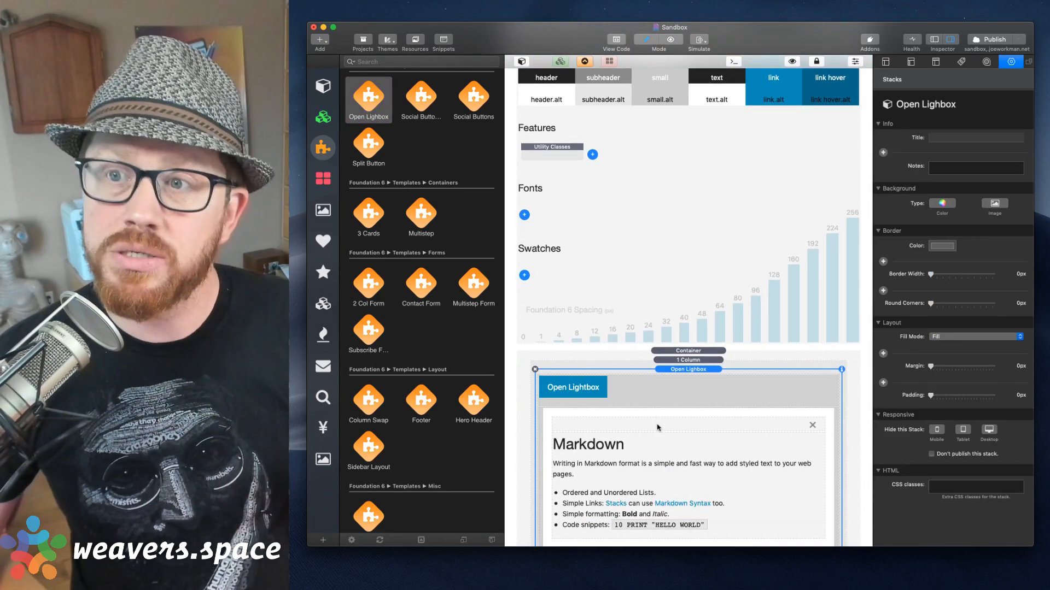
{"action": "scroll", "coordinate": [661, 404], "scroll_direction": "down", "scroll_amount": 1}
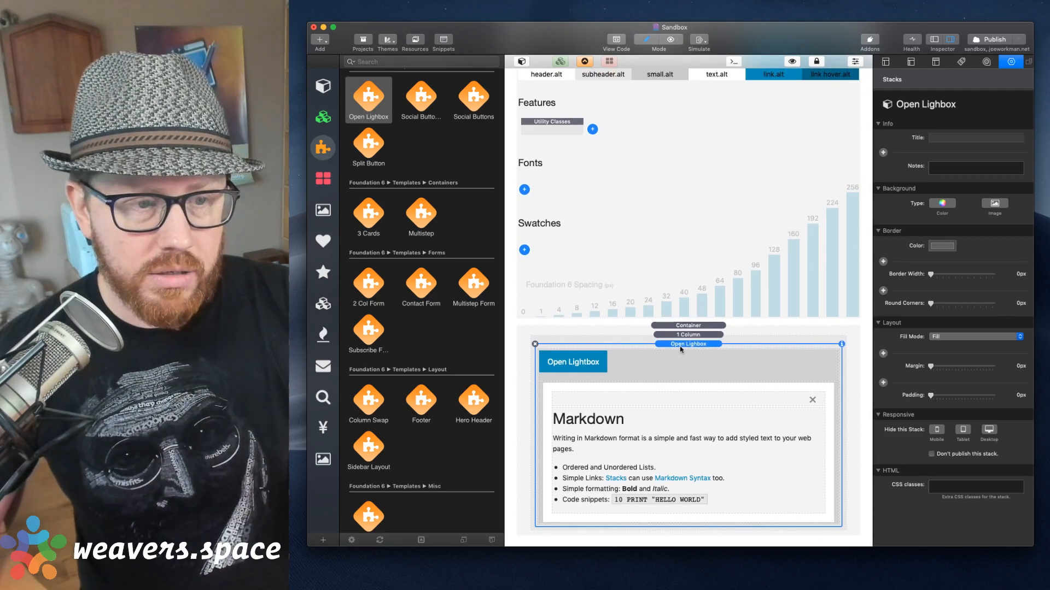
Unpack the Open Lighbox template into its individual stacks to inspect its button, and delete the whole group.
{"action": "left_click", "coordinate": [584, 62]}
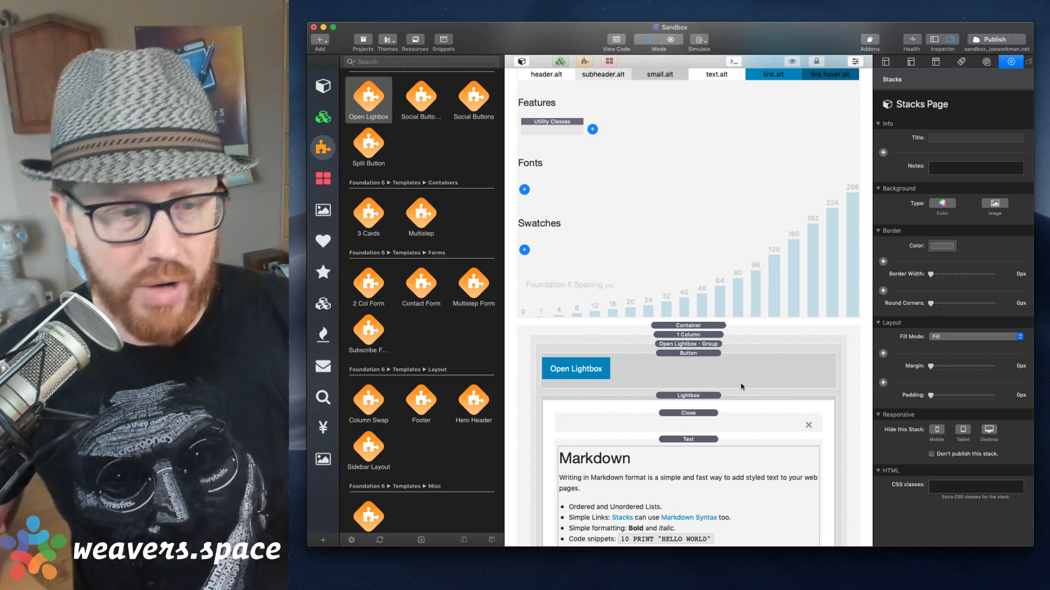
{"action": "left_click", "coordinate": [710, 371]}
{"action": "scroll", "coordinate": [705, 355], "scroll_direction": "down", "scroll_amount": 2}
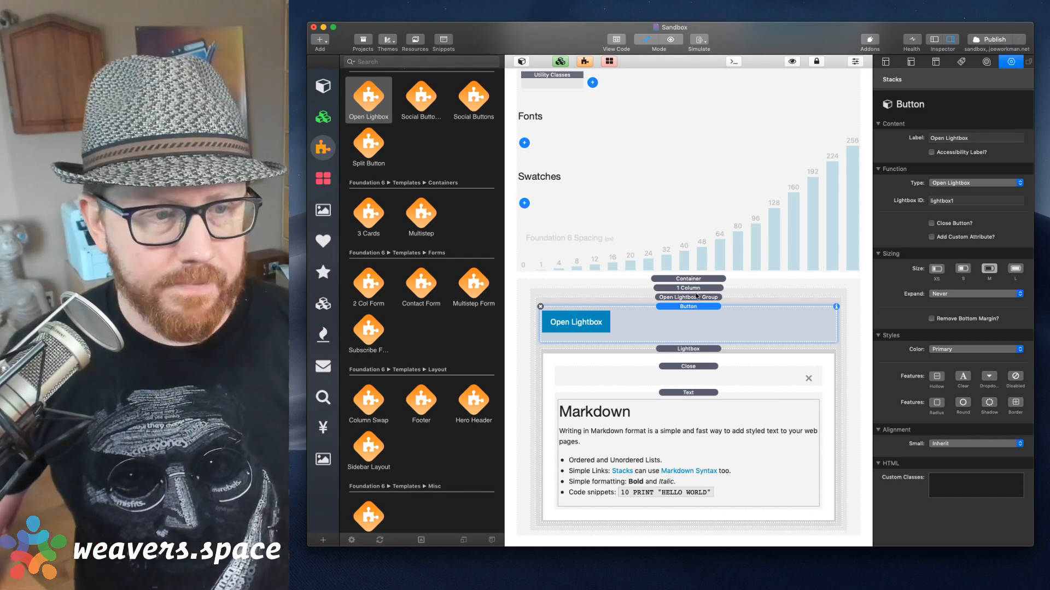
{"action": "left_click", "coordinate": [669, 296]}
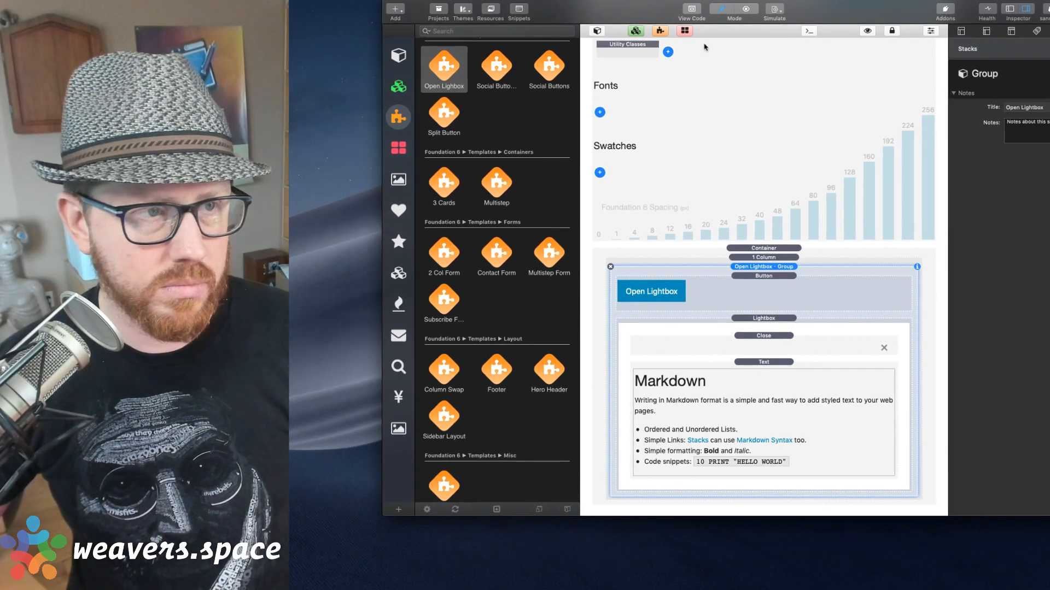
{"action": "left_click", "coordinate": [610, 267]}
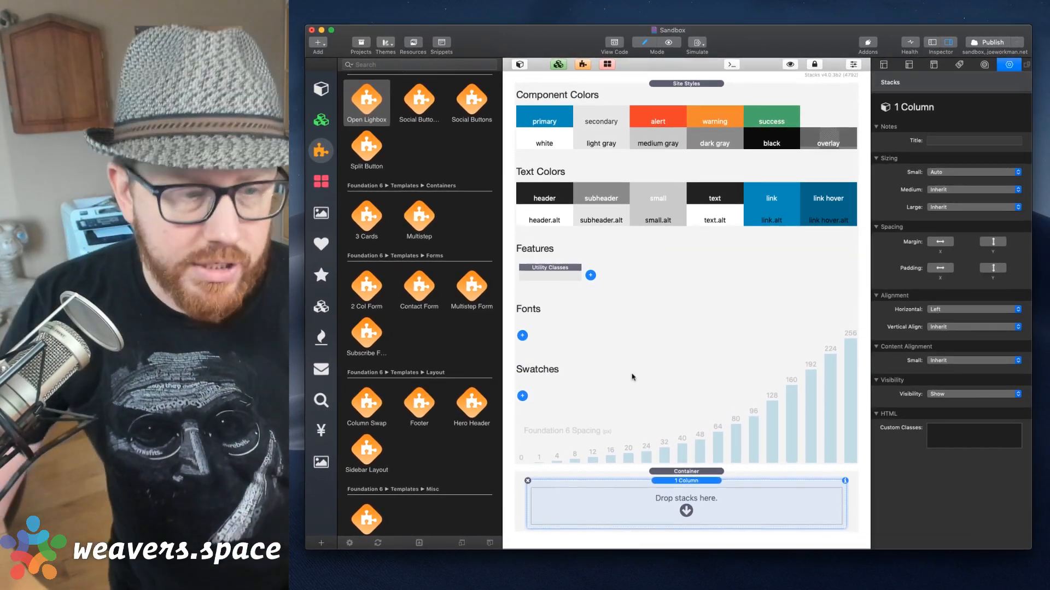
Add the Social Buttons template to the 1 Column stack and unpack it into its individual stacks.
{"action": "scroll", "coordinate": [479, 188], "scroll_direction": "up", "scroll_amount": 2}
{"action": "scroll", "coordinate": [479, 187], "scroll_direction": "down", "scroll_amount": 1}
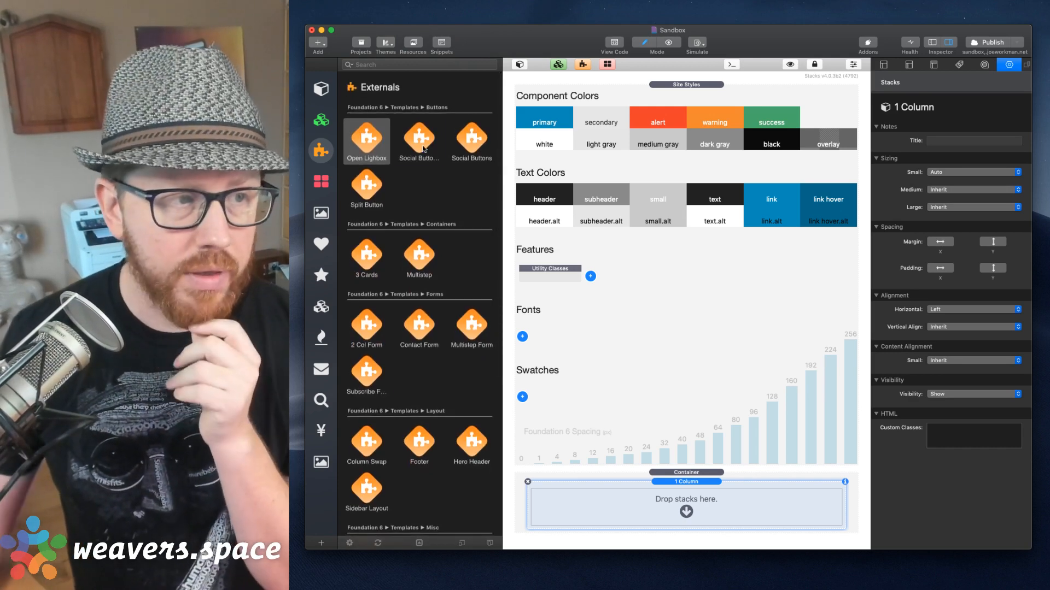
{"action": "left_click", "coordinate": [424, 148]}
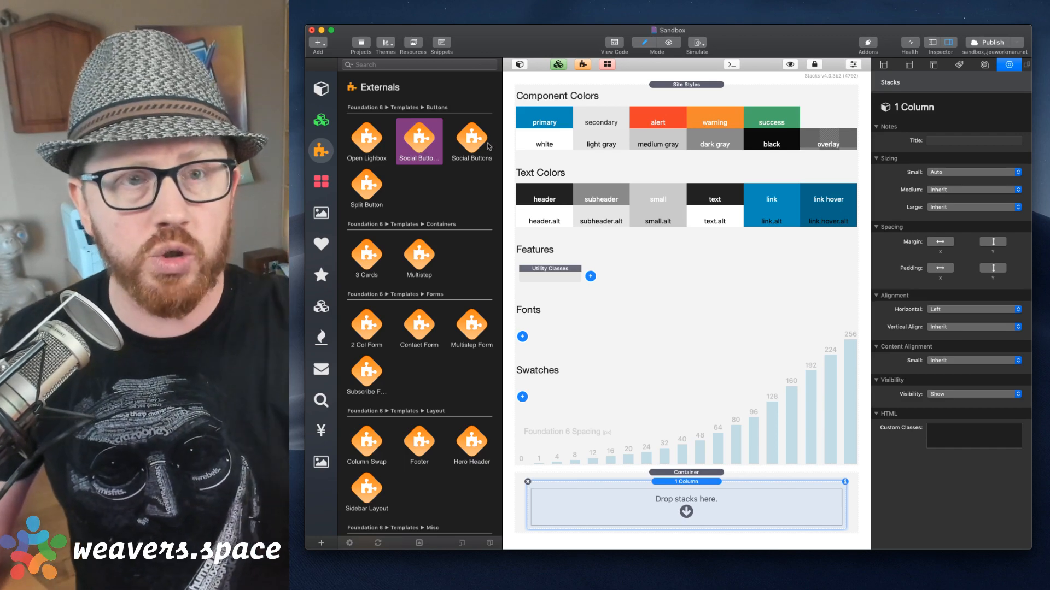
{"action": "left_click_drag", "start_coordinate": [476, 141], "coordinate": [598, 516]}
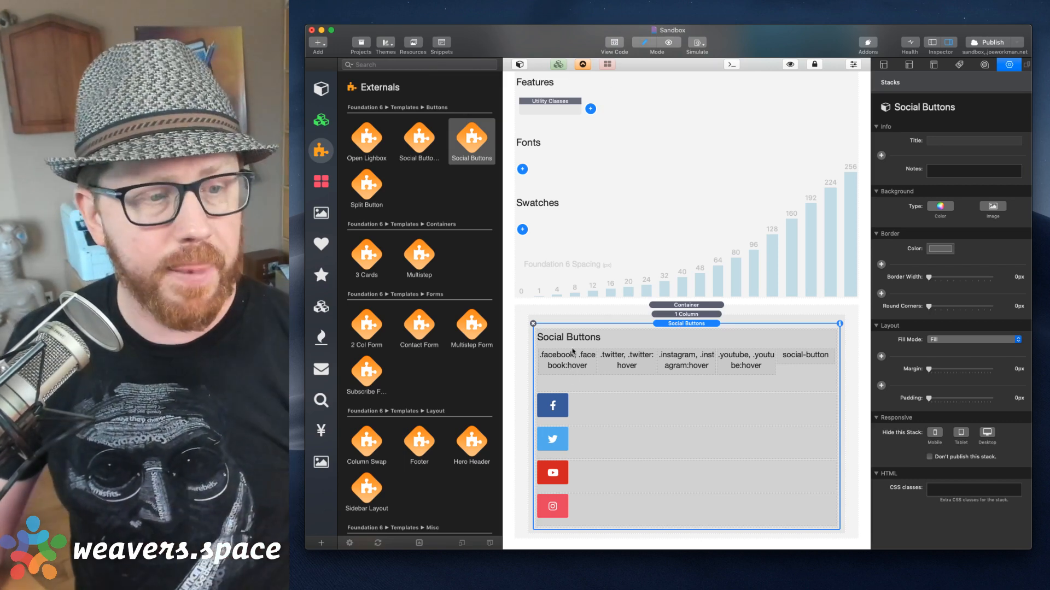
{"action": "left_click", "coordinate": [582, 65]}
{"action": "scroll", "coordinate": [688, 248], "scroll_direction": "down", "scroll_amount": 5}
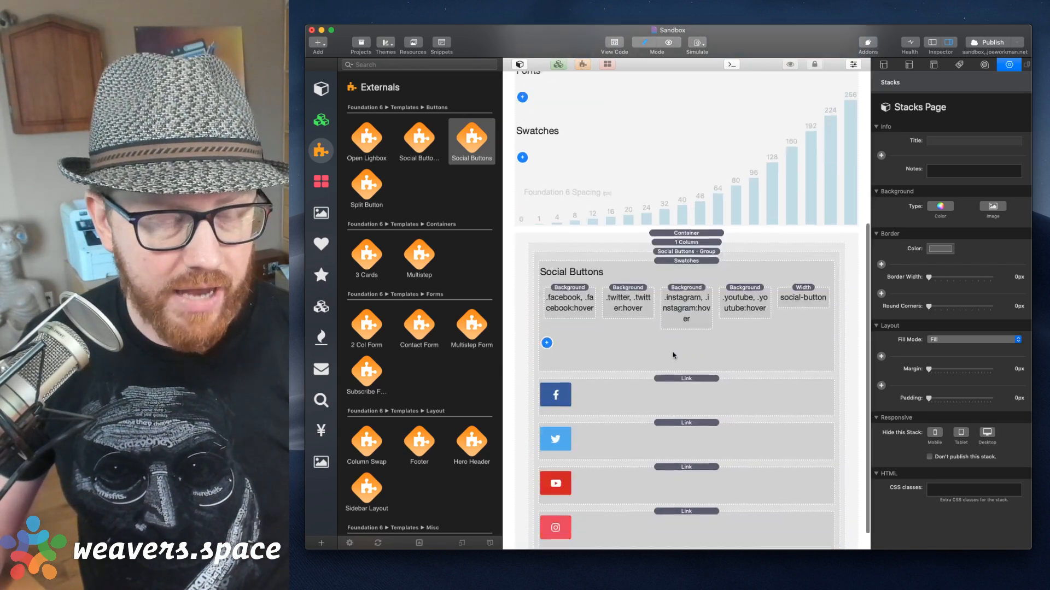
Examine the settings of the Facebook, Twitter, Instagram and YouTube background swatches and the social-button width swatch.
{"action": "left_click", "coordinate": [689, 249]}
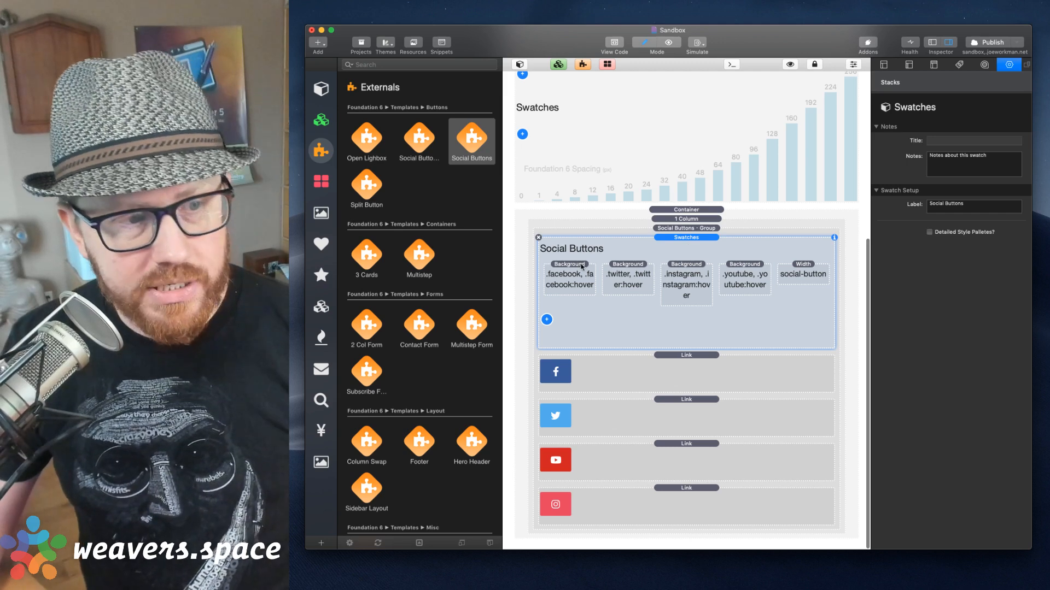
{"action": "left_click", "coordinate": [583, 268]}
{"action": "left_click", "coordinate": [628, 277]}
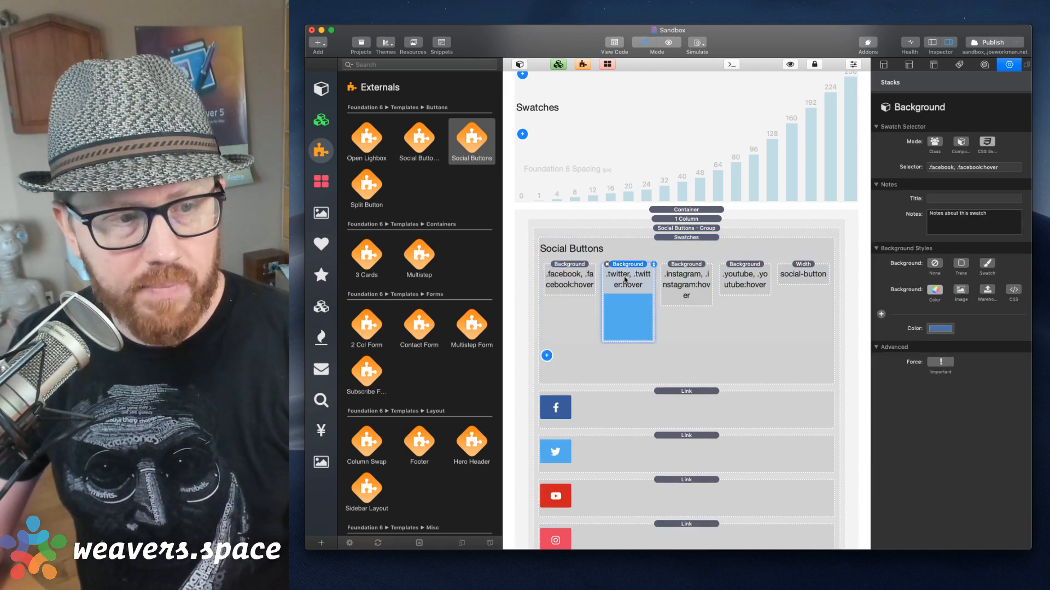
{"action": "left_click", "coordinate": [683, 279]}
{"action": "left_click", "coordinate": [756, 280]}
{"action": "left_click", "coordinate": [812, 276]}
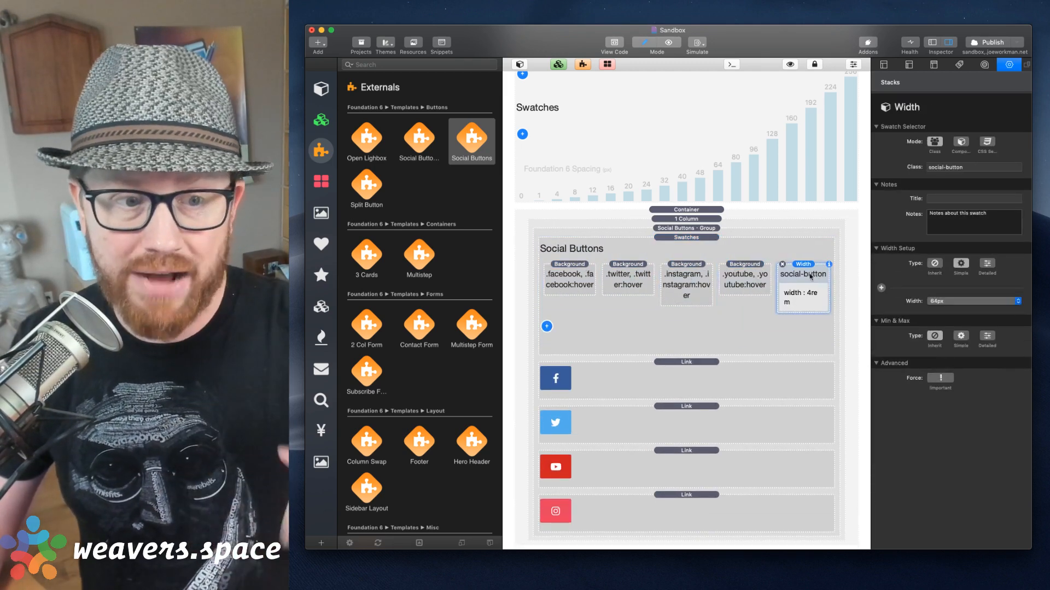
{"action": "left_click", "coordinate": [749, 271]}
{"action": "left_click", "coordinate": [570, 272]}
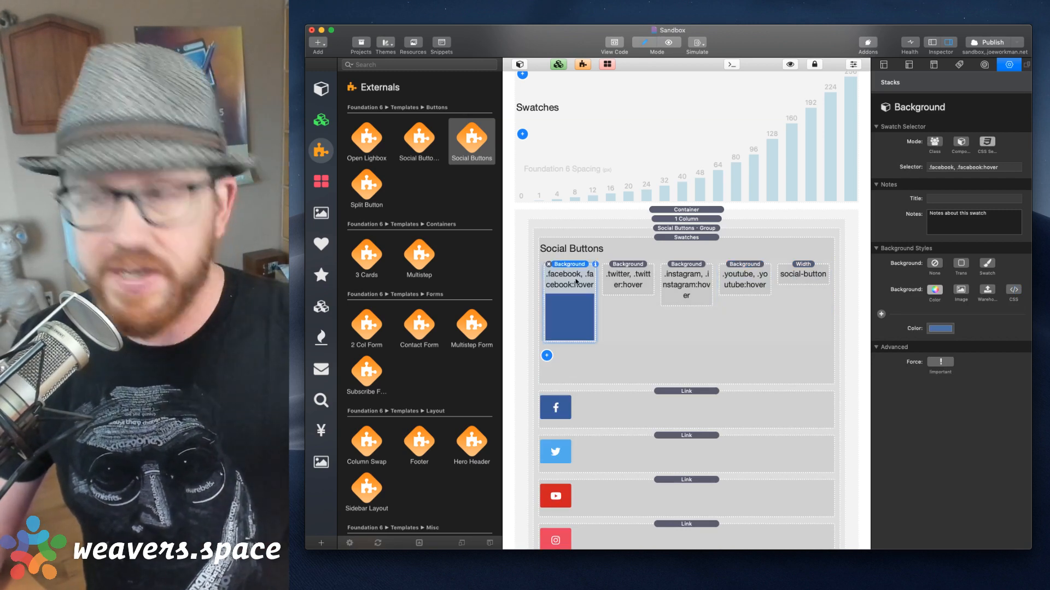
{"action": "left_click", "coordinate": [616, 284]}
{"action": "left_click", "coordinate": [690, 285]}
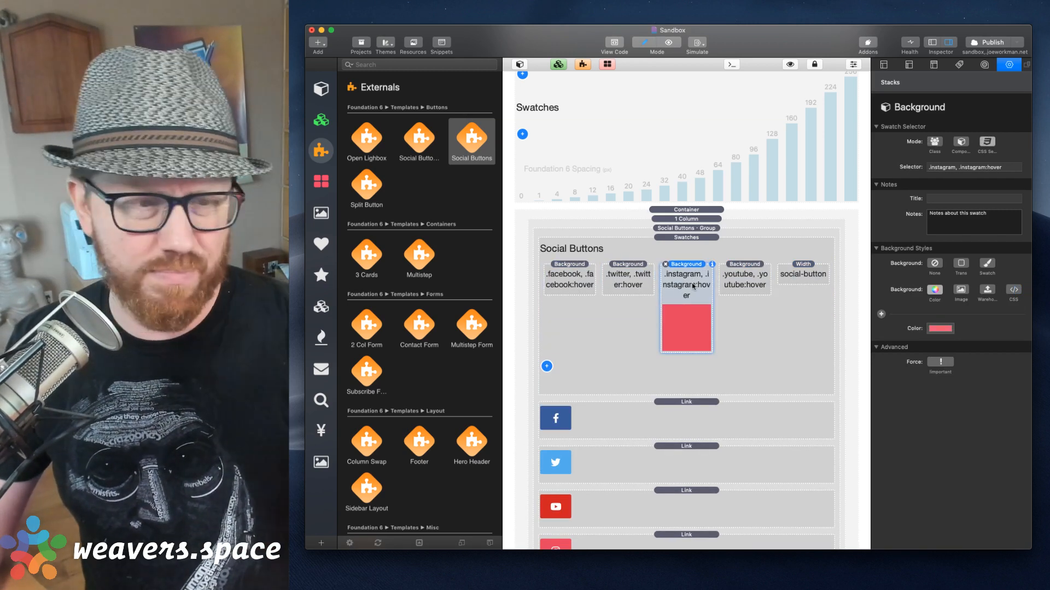
{"action": "left_click", "coordinate": [746, 277]}
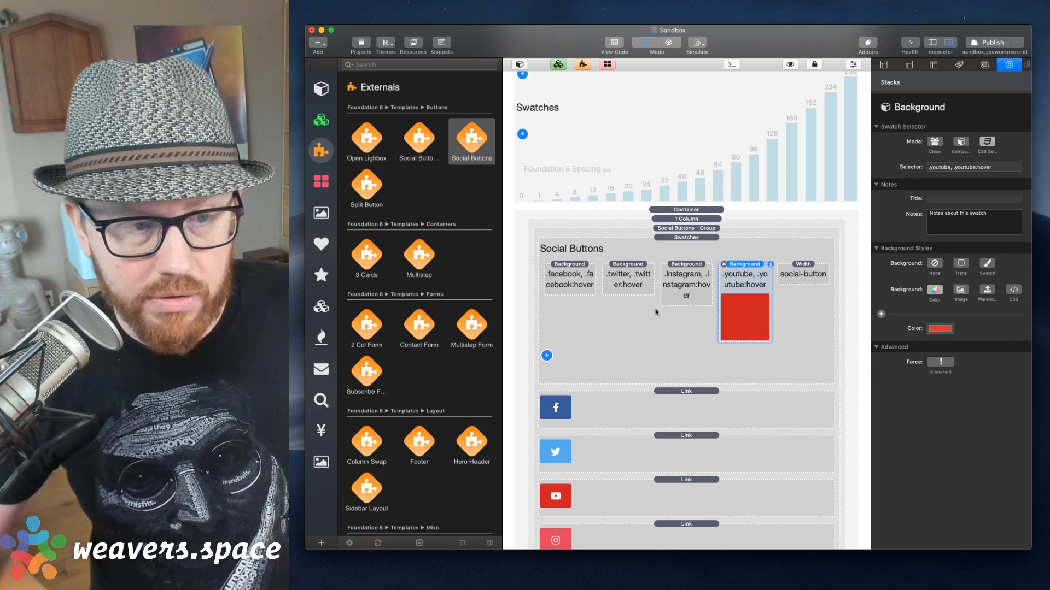
{"action": "left_click", "coordinate": [629, 281]}
Examine the Facebook link's SVG label code and its link address settings in the unpacked Social Buttons group.
{"action": "left_click", "coordinate": [596, 367]}
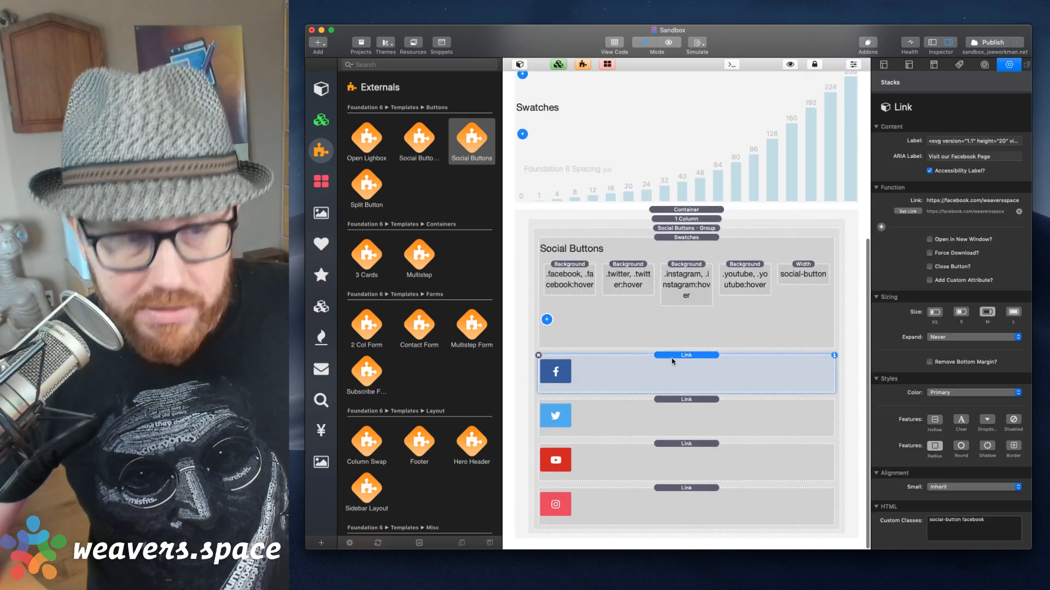
{"action": "left_click", "coordinate": [945, 143]}
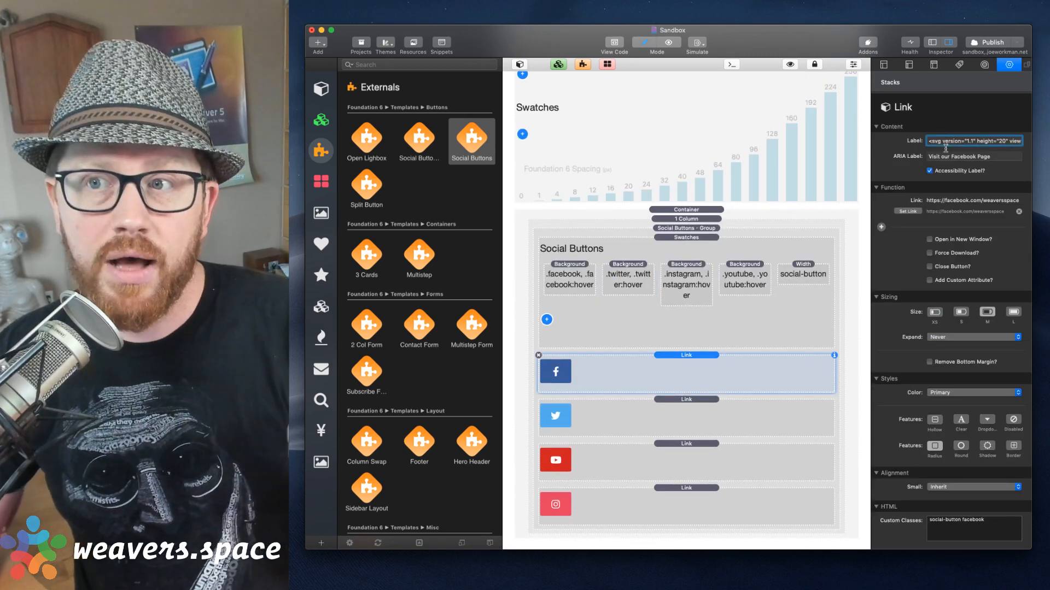
{"action": "key", "text": "super+a"}
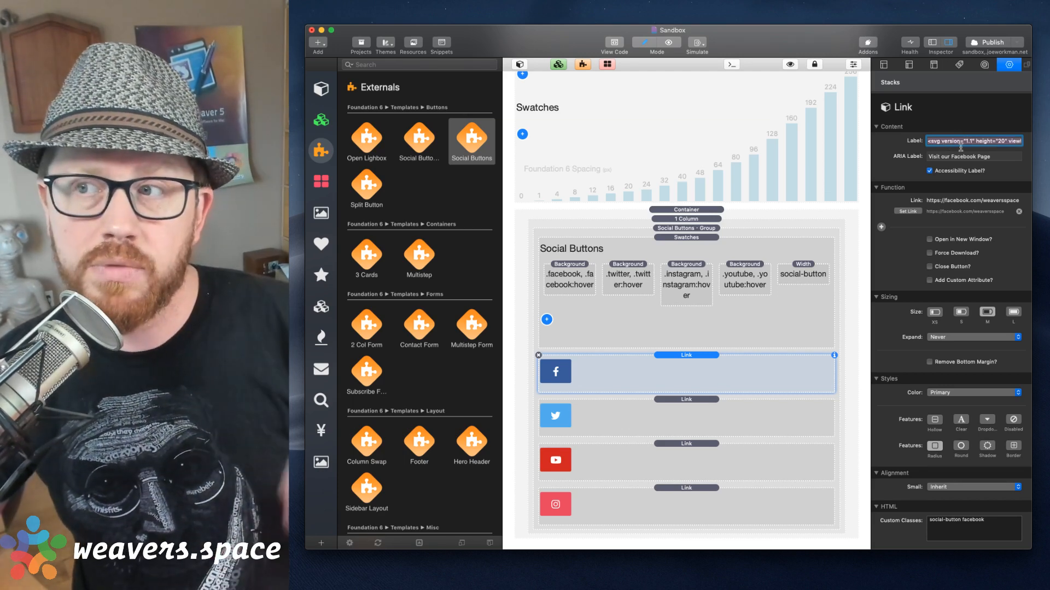
{"action": "left_click", "coordinate": [960, 142]}
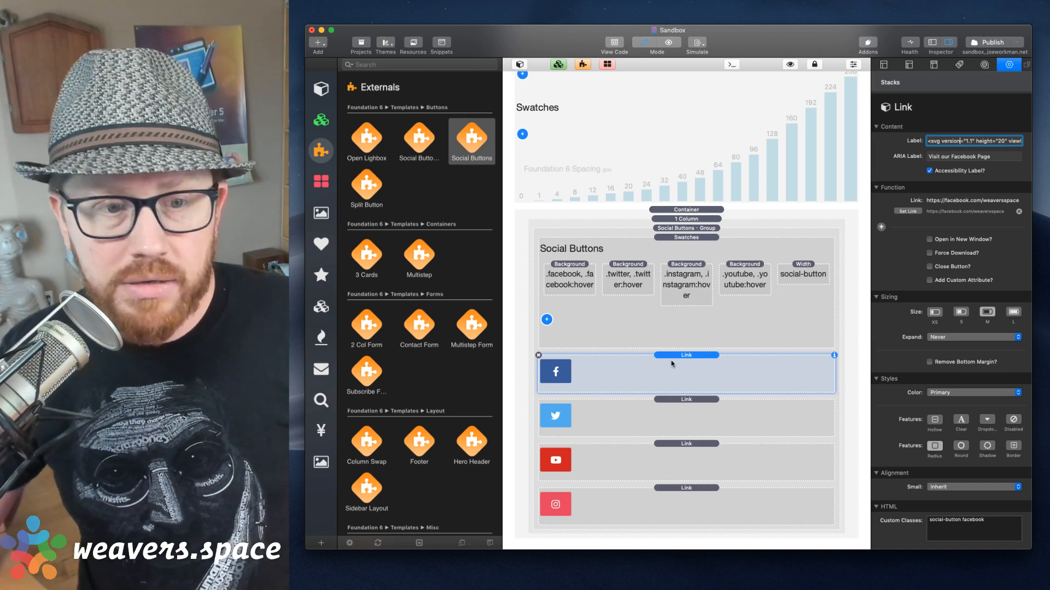
{"action": "left_click", "coordinate": [917, 212]}
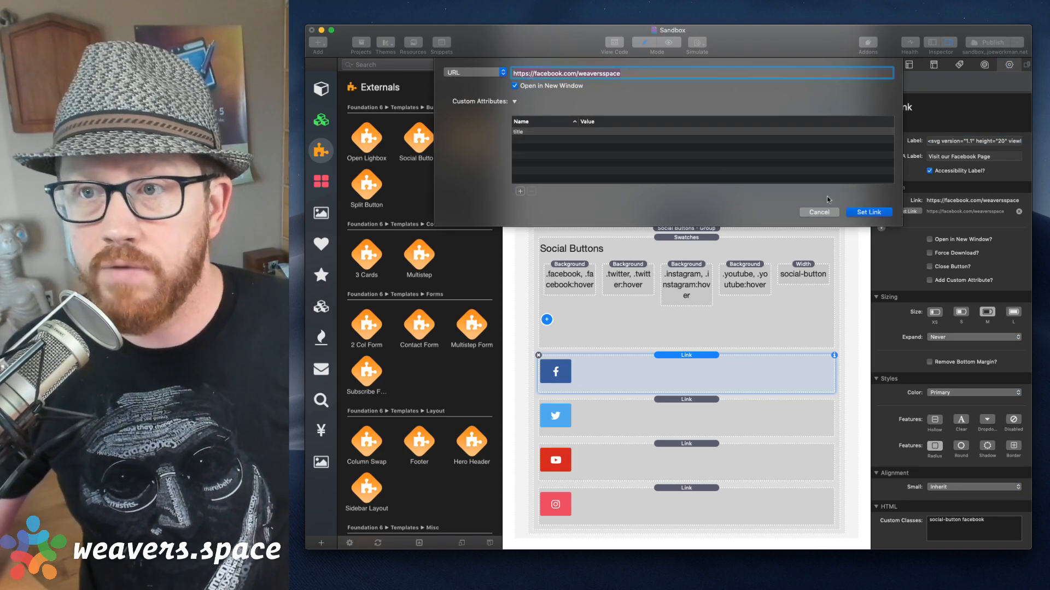
{"action": "left_click", "coordinate": [848, 215]}
Compare the settings of the YouTube and Instagram links with those of the Facebook link.
{"action": "left_click", "coordinate": [691, 465]}
{"action": "left_click", "coordinate": [691, 502]}
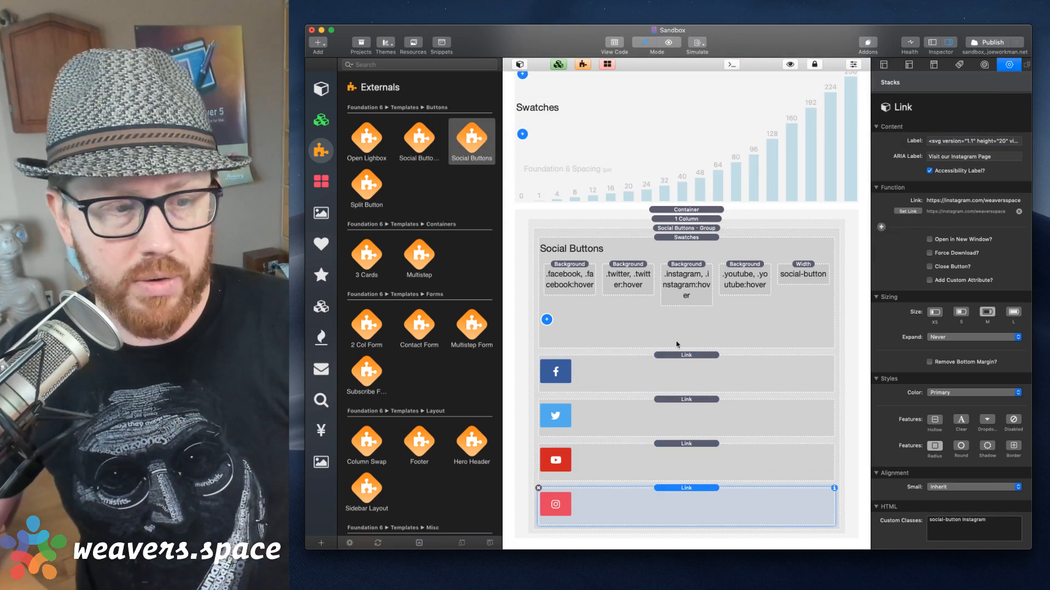
{"action": "left_click", "coordinate": [681, 362]}
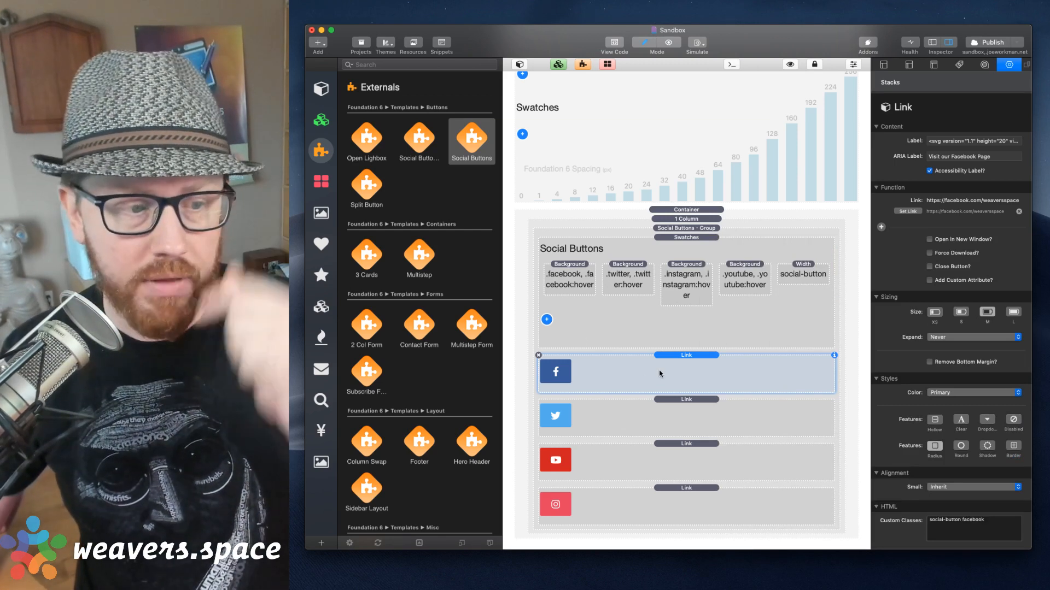
Examine the class name and simple width setup of the social-button width swatch.
{"action": "left_click", "coordinate": [808, 275]}
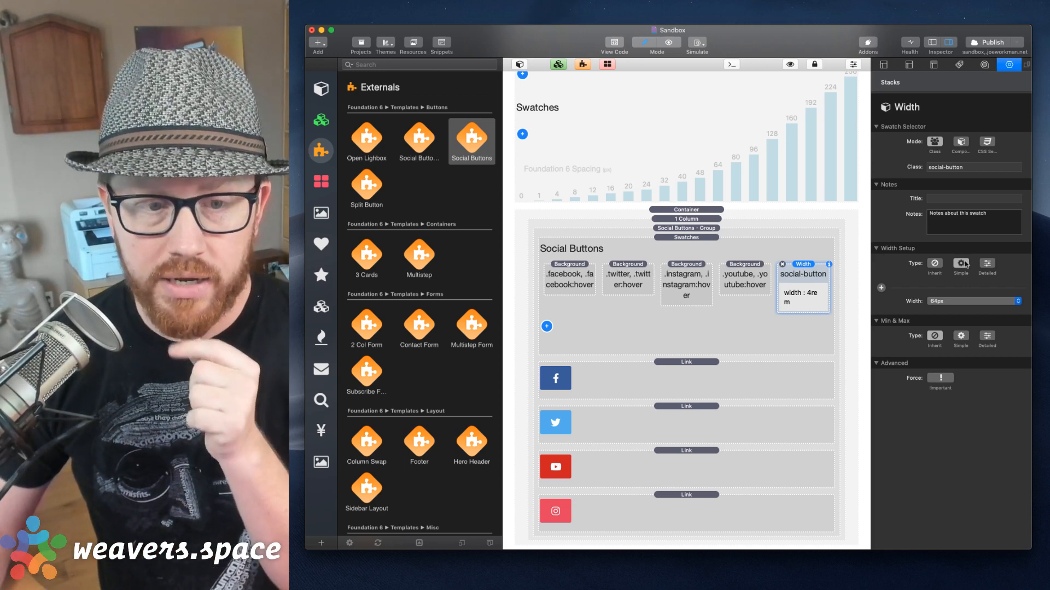
{"action": "left_click", "coordinate": [974, 171]}
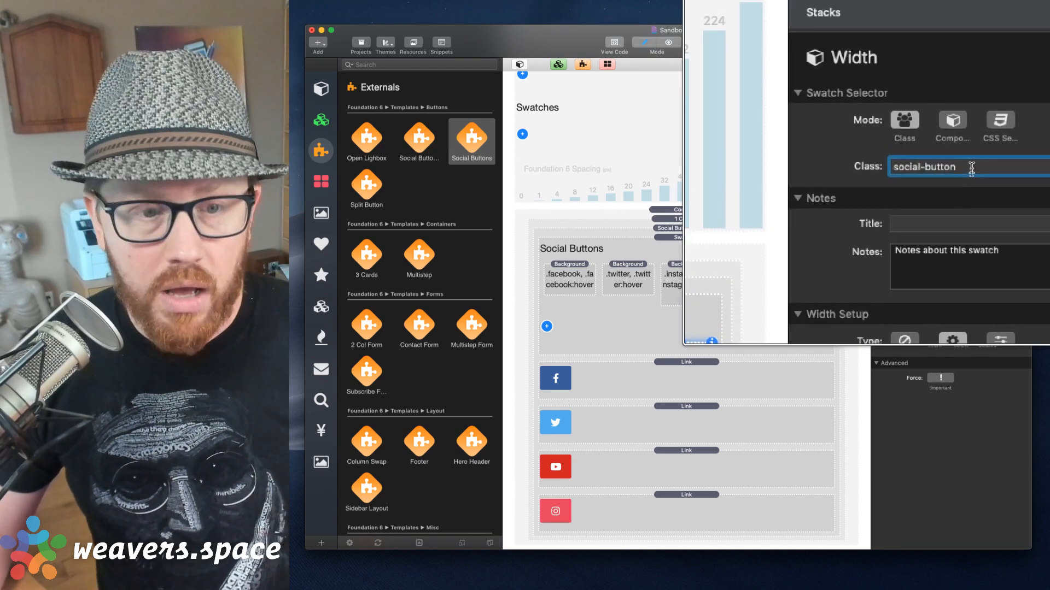
{"action": "left_click", "coordinate": [961, 263]}
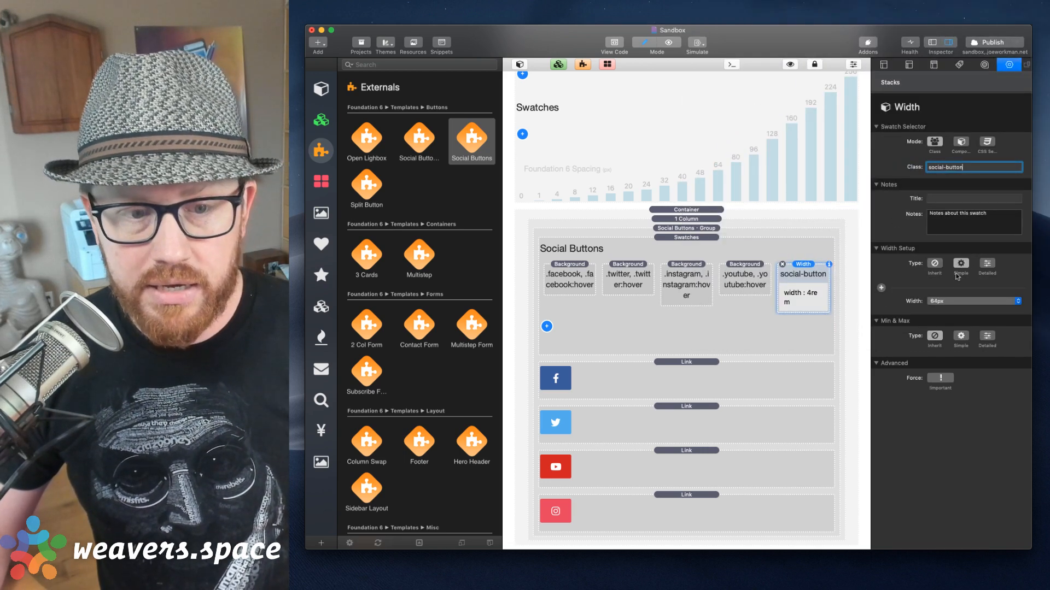
Check the custom classes applied to the Facebook, Twitter, YouTube and Instagram links.
{"action": "left_click", "coordinate": [731, 372]}
{"action": "left_click", "coordinate": [728, 422]}
{"action": "left_click", "coordinate": [729, 454]}
{"action": "left_click", "coordinate": [731, 500]}
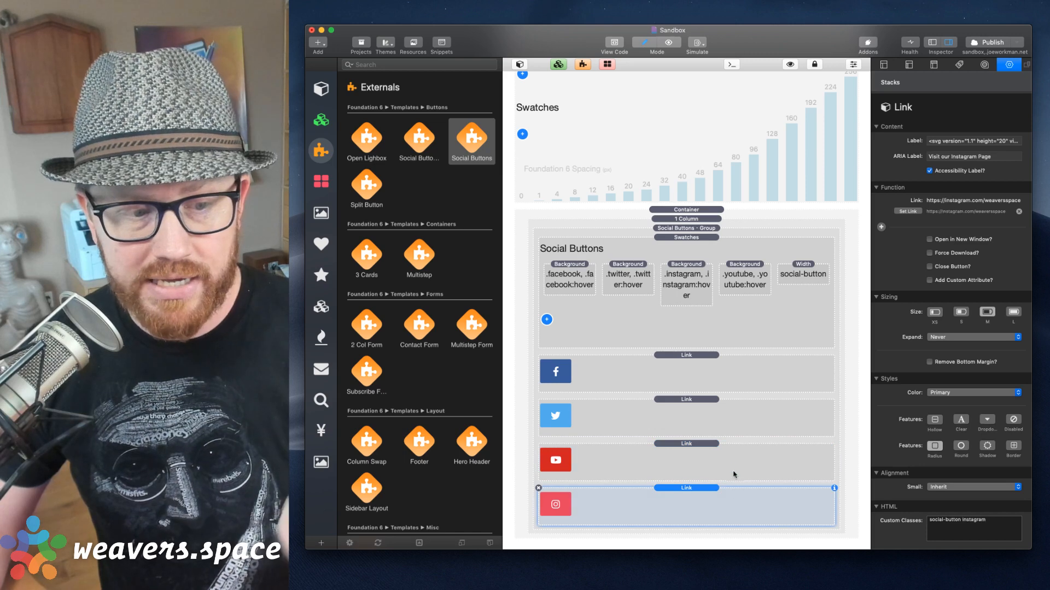
{"action": "left_click", "coordinate": [733, 424]}
{"action": "left_click", "coordinate": [734, 380]}
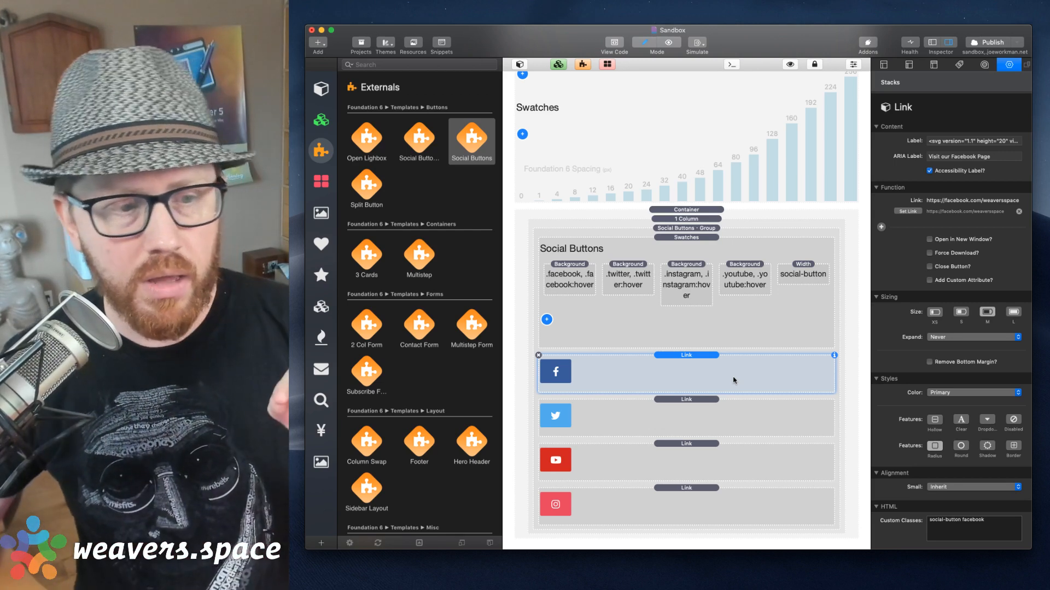
{"action": "left_click", "coordinate": [696, 416]}
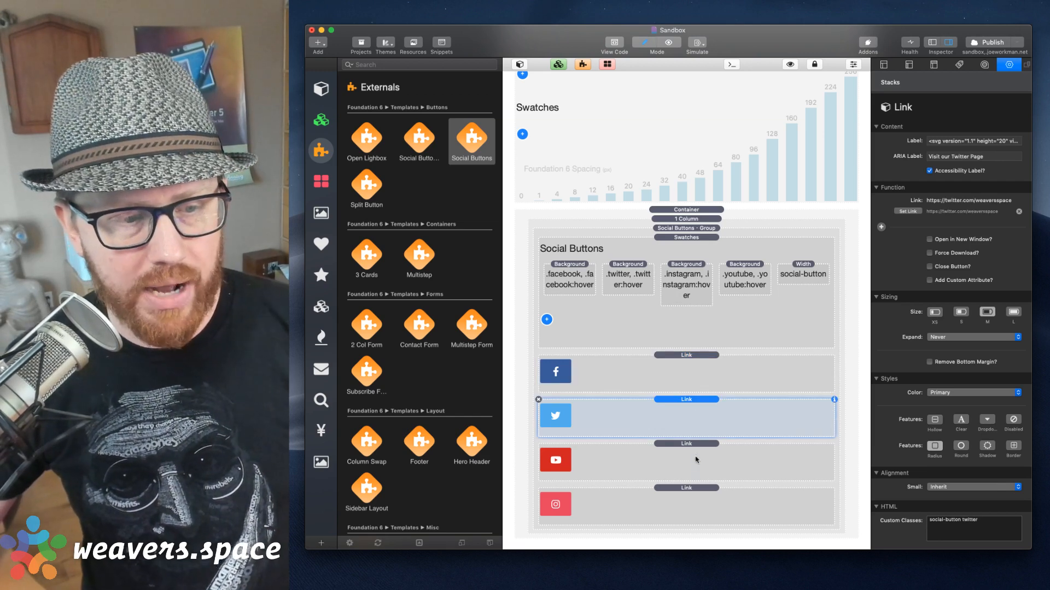
{"action": "left_click", "coordinate": [696, 368]}
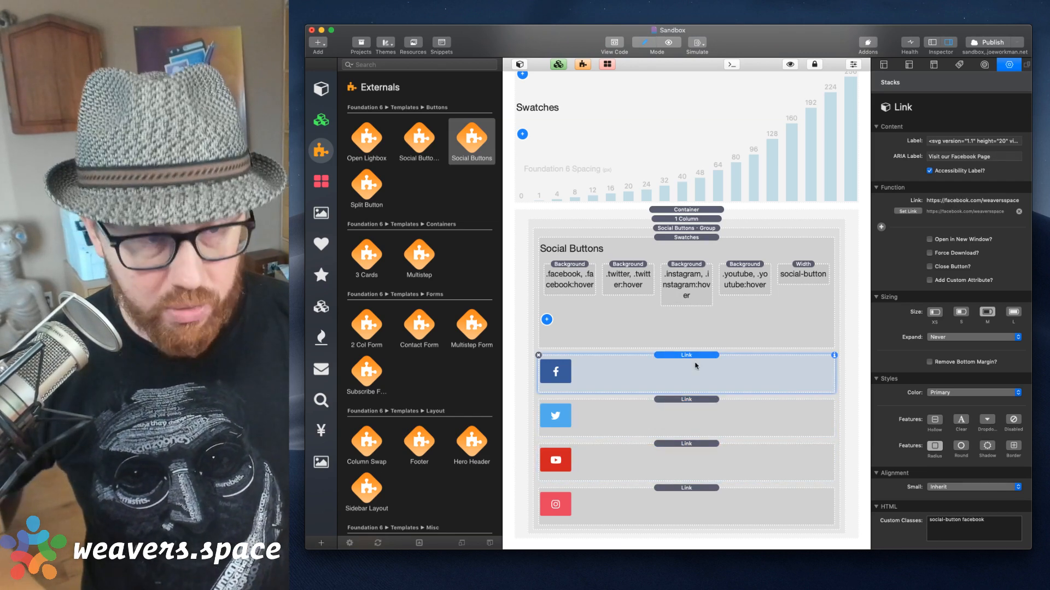
Enable horizontal and vertical padding on the 1 Column stack and preview the spacing around the social buttons.
{"action": "key", "text": "super+r"}
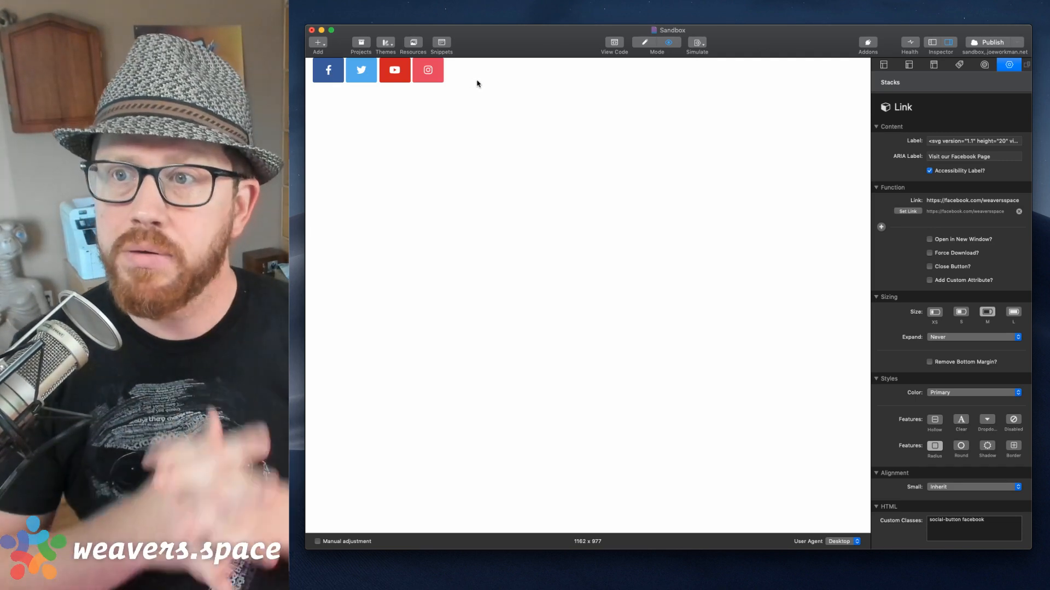
{"action": "key", "text": "super+r"}
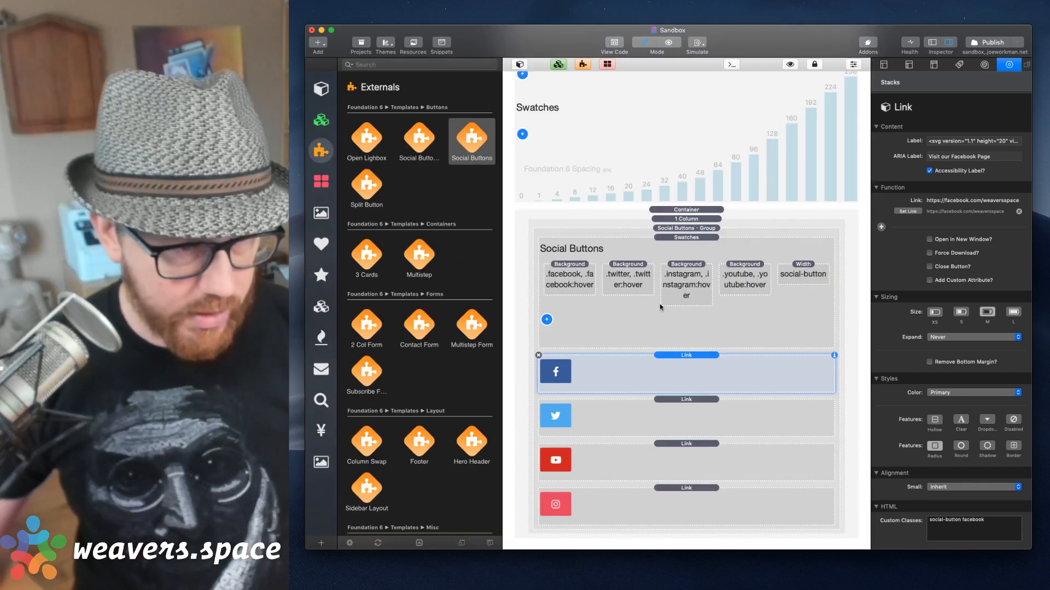
{"action": "left_click", "coordinate": [712, 219]}
{"action": "left_click", "coordinate": [937, 267]}
{"action": "left_click", "coordinate": [996, 268]}
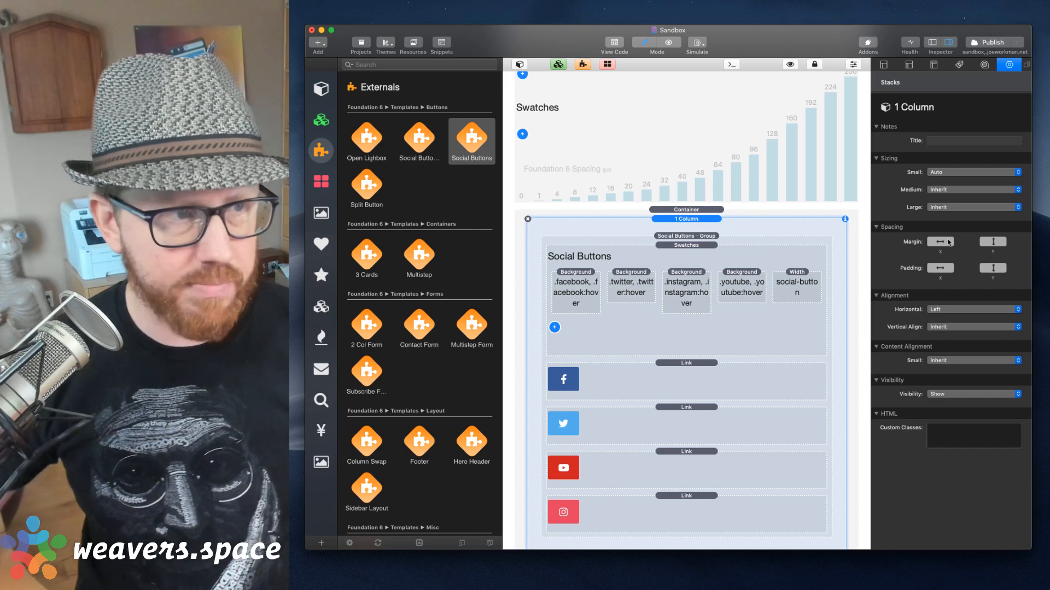
{"action": "left_click", "coordinate": [807, 38]}
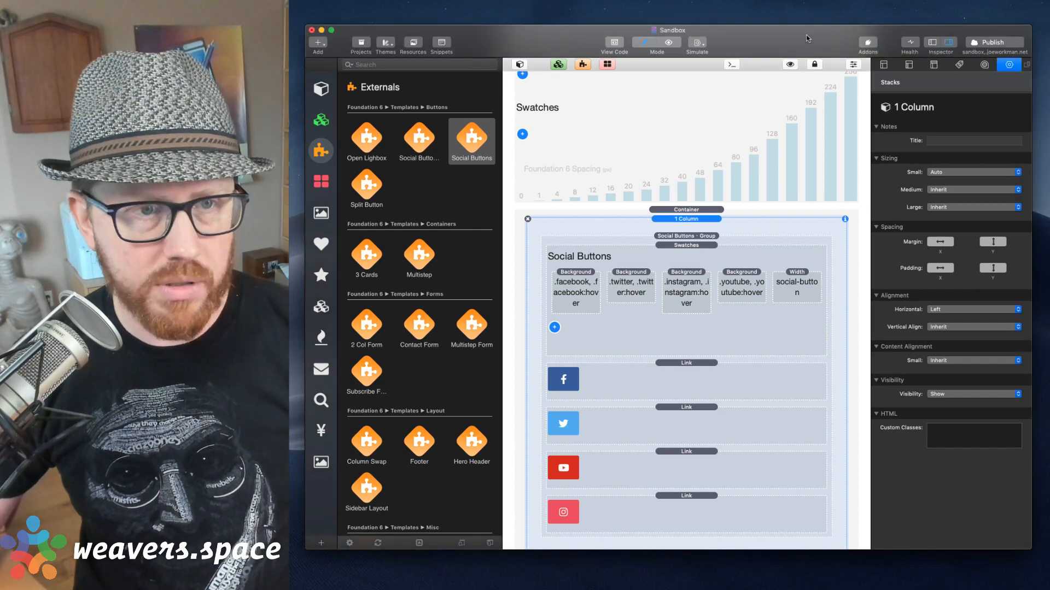
{"action": "key", "text": "super+r"}
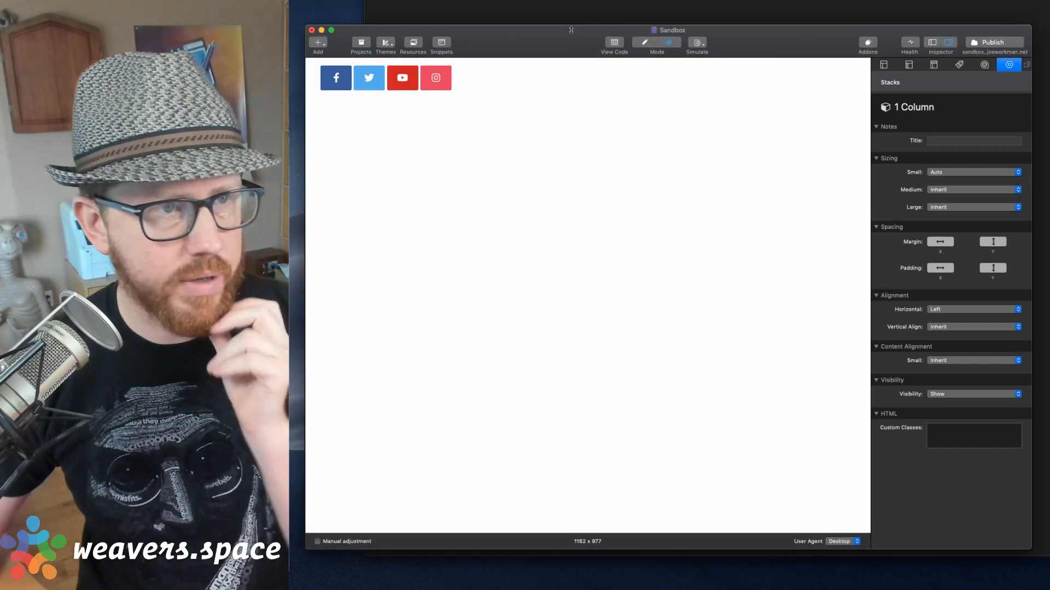
{"action": "key", "text": "super+Tab"}
{"action": "key", "text": "super+w"}
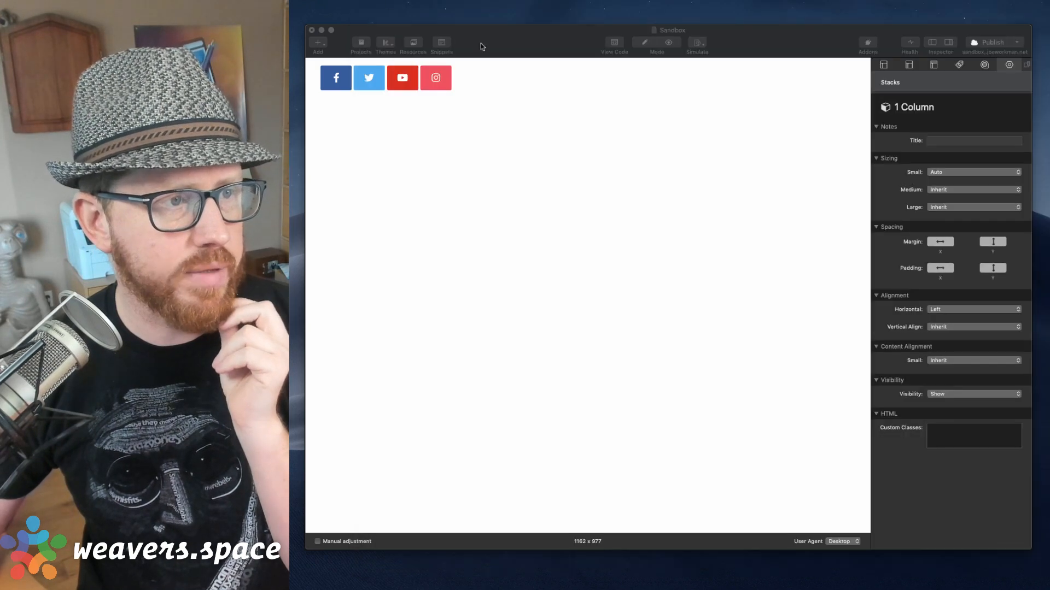
{"action": "left_click", "coordinate": [530, 26]}
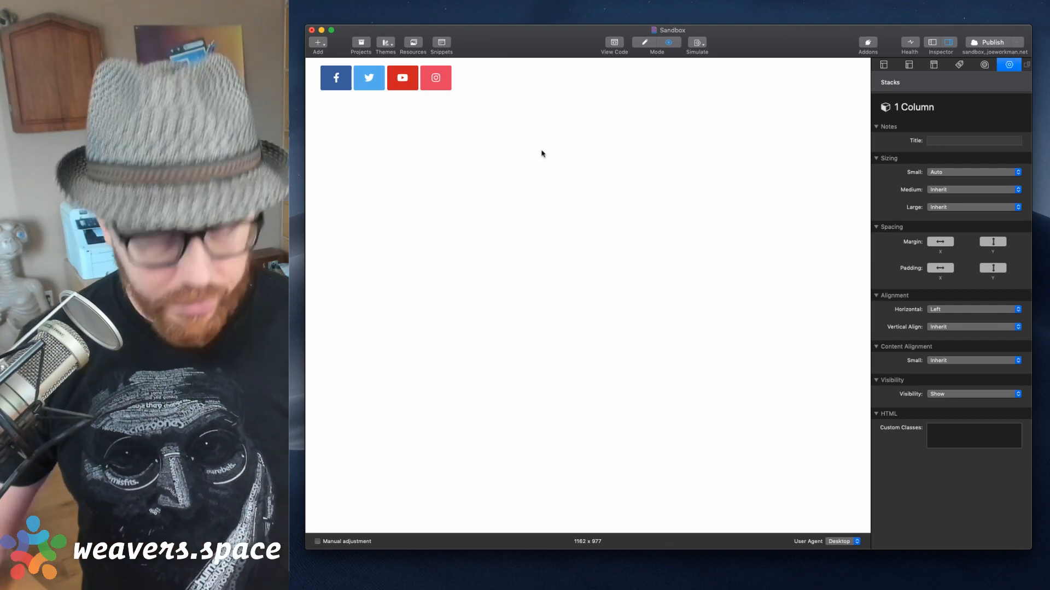
{"action": "key", "text": "super+r"}
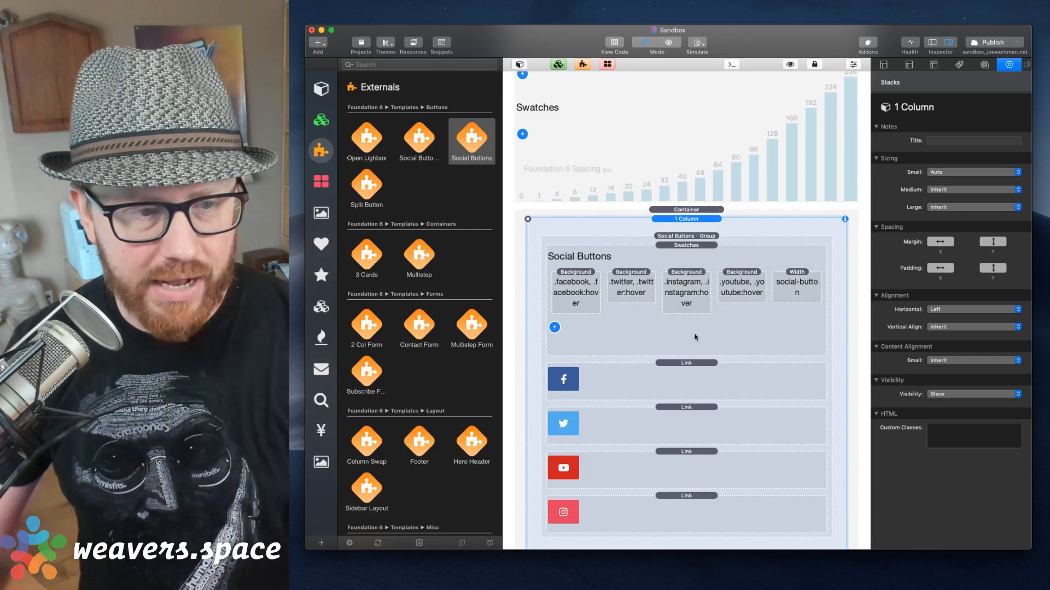
Examine the Social Buttons swatches container and its Facebook and Instagram background swatches.
{"action": "left_click", "coordinate": [690, 246]}
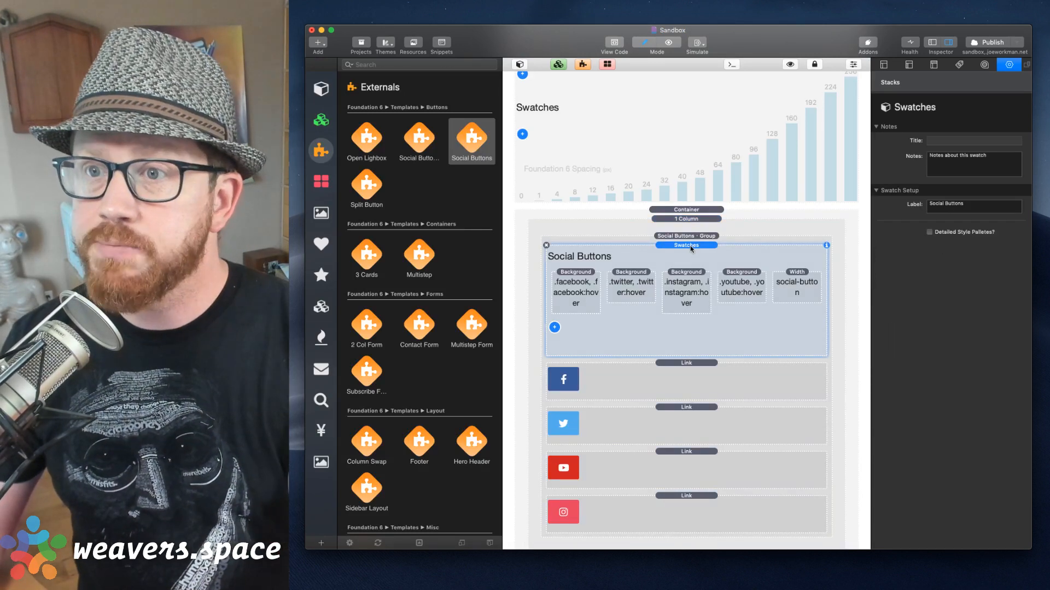
{"action": "left_click", "coordinate": [589, 281]}
{"action": "left_click", "coordinate": [678, 277]}
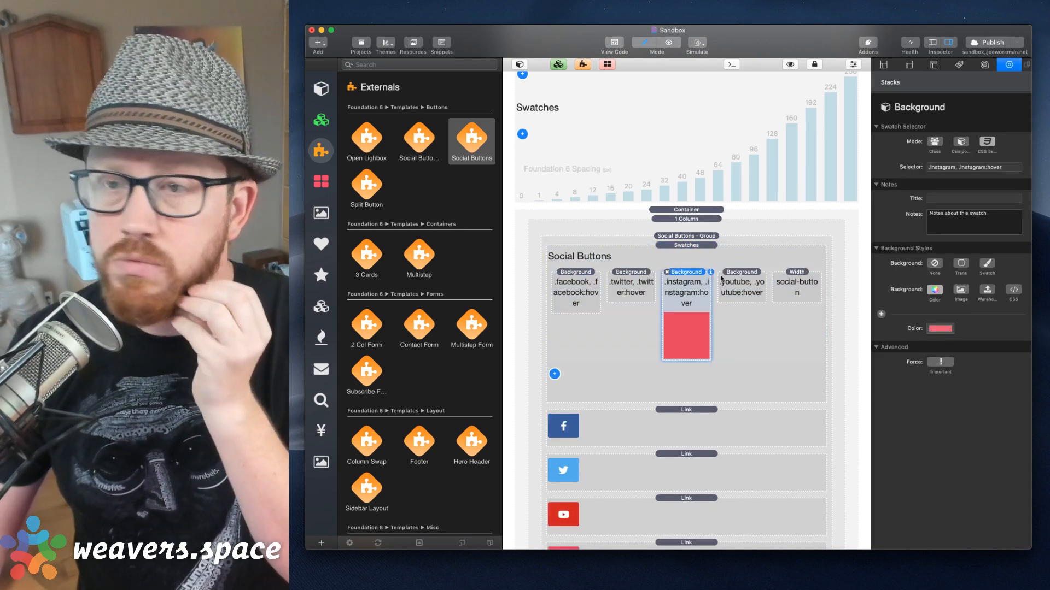
{"action": "left_click", "coordinate": [716, 249]}
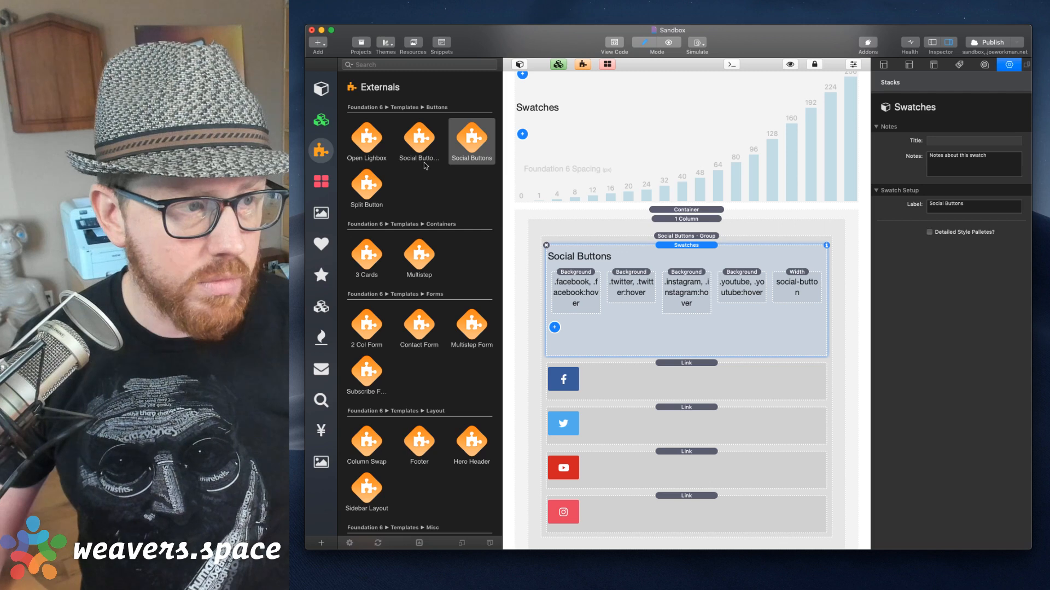
Replace the Social Buttons group in the 1 Column stack with the Social Button Group template and unpack it into individual stacks.
{"action": "left_click", "coordinate": [670, 236]}
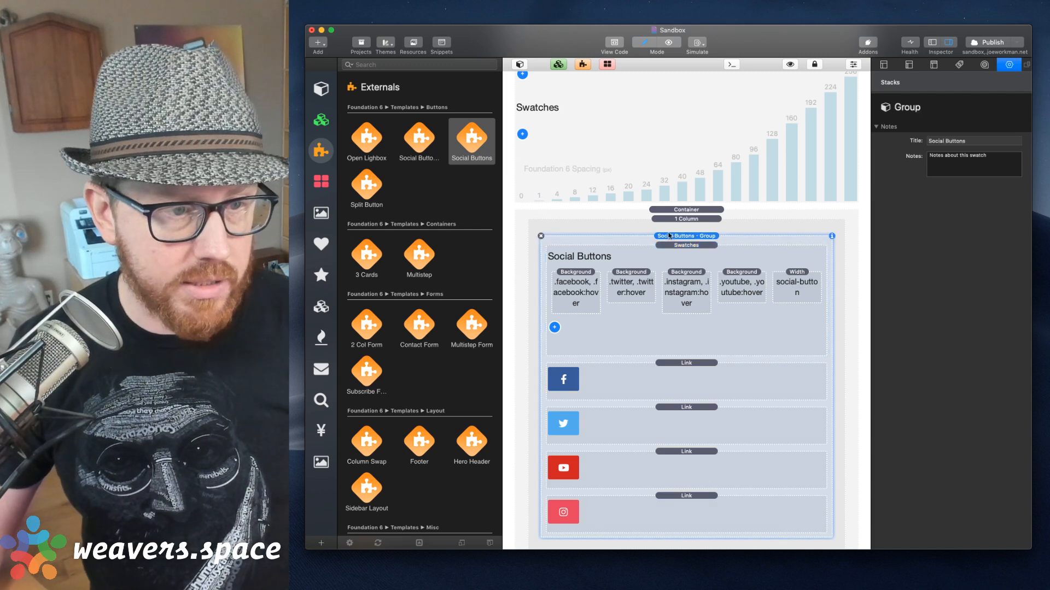
{"action": "left_click", "coordinate": [540, 236]}
{"action": "left_click_drag", "start_coordinate": [419, 139], "coordinate": [615, 522]}
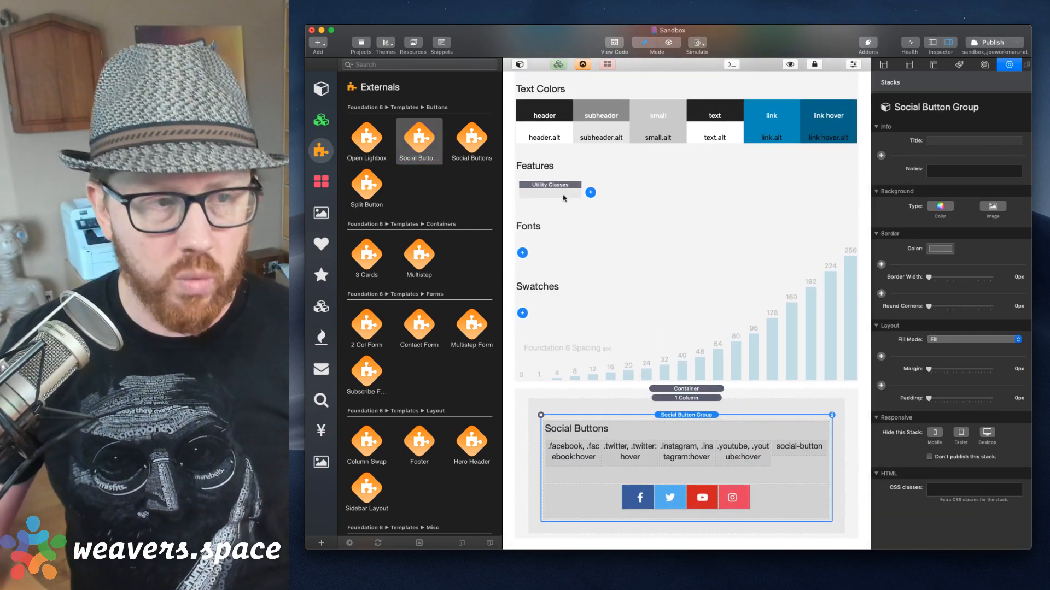
{"action": "left_click", "coordinate": [582, 66]}
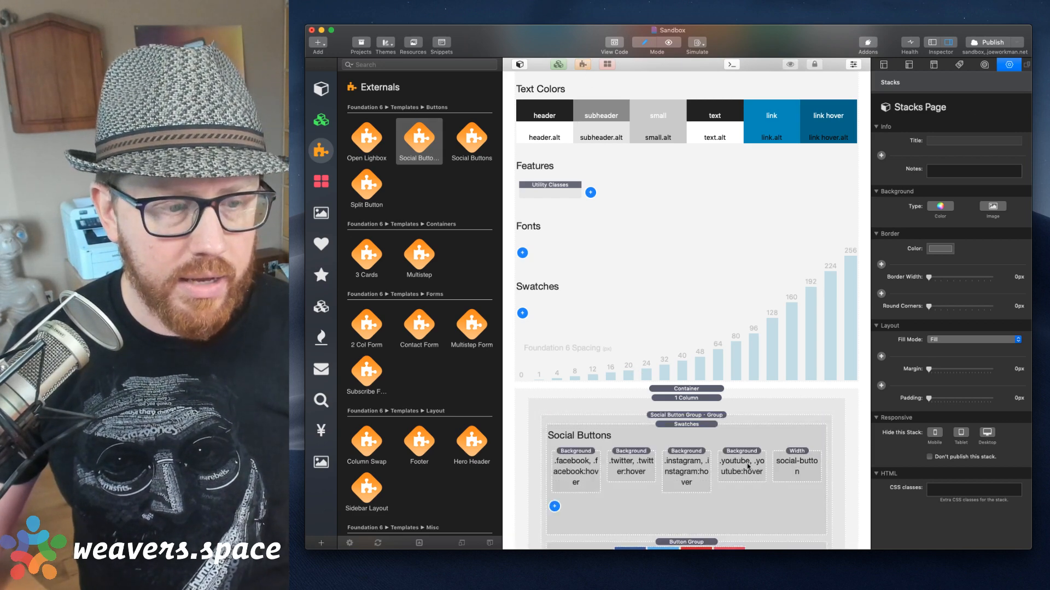
Examine the Button Group stack's settings and preview the grouped social buttons on the page.
{"action": "scroll", "coordinate": [686, 481], "scroll_direction": "down", "scroll_amount": 3}
{"action": "left_click", "coordinate": [688, 487]}
{"action": "left_click", "coordinate": [685, 479]}
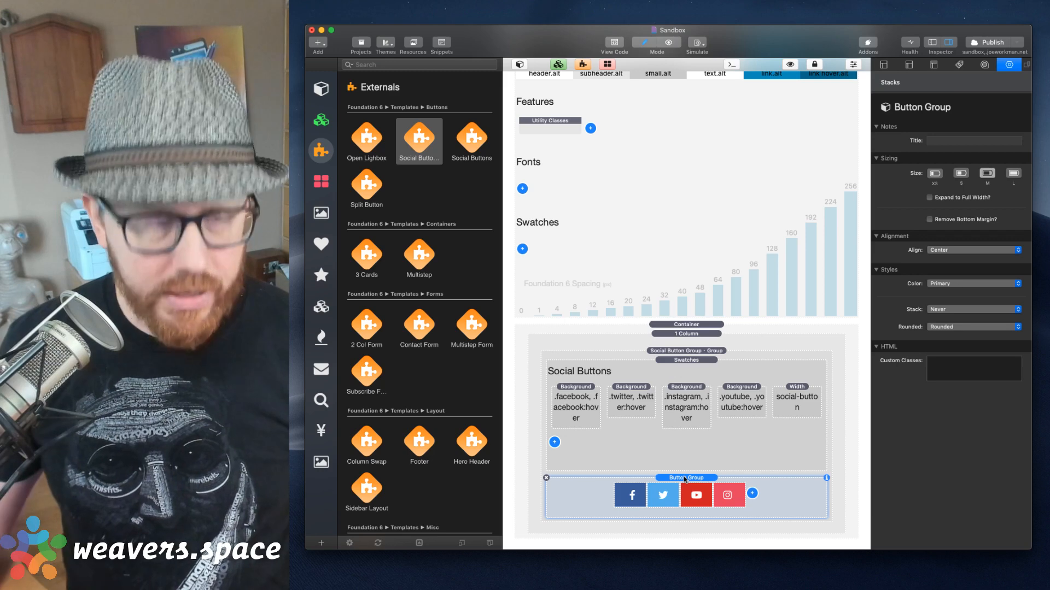
{"action": "key", "text": "super+r"}
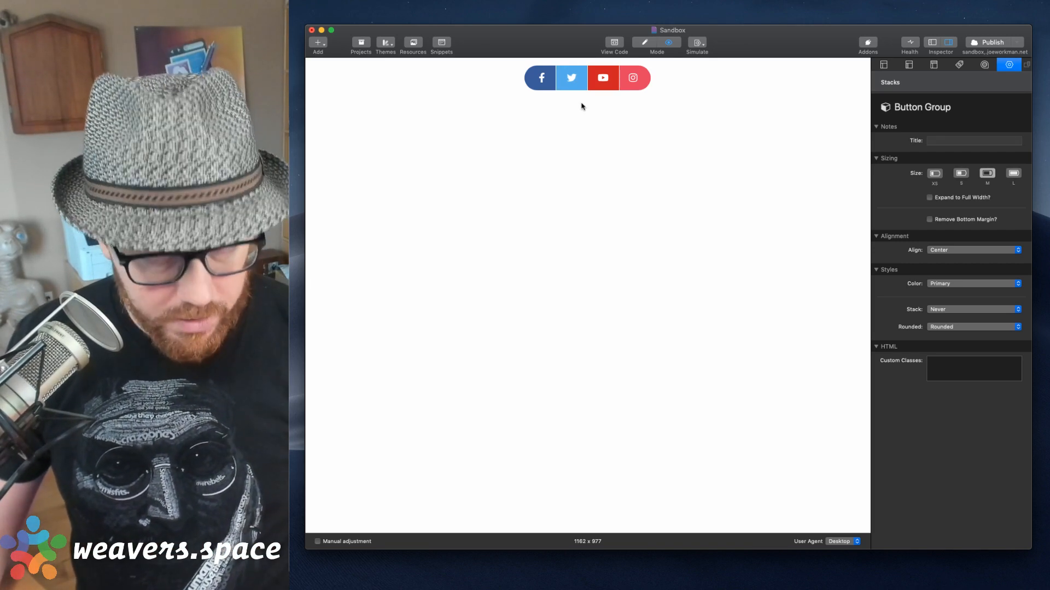
{"action": "key", "text": "super+r"}
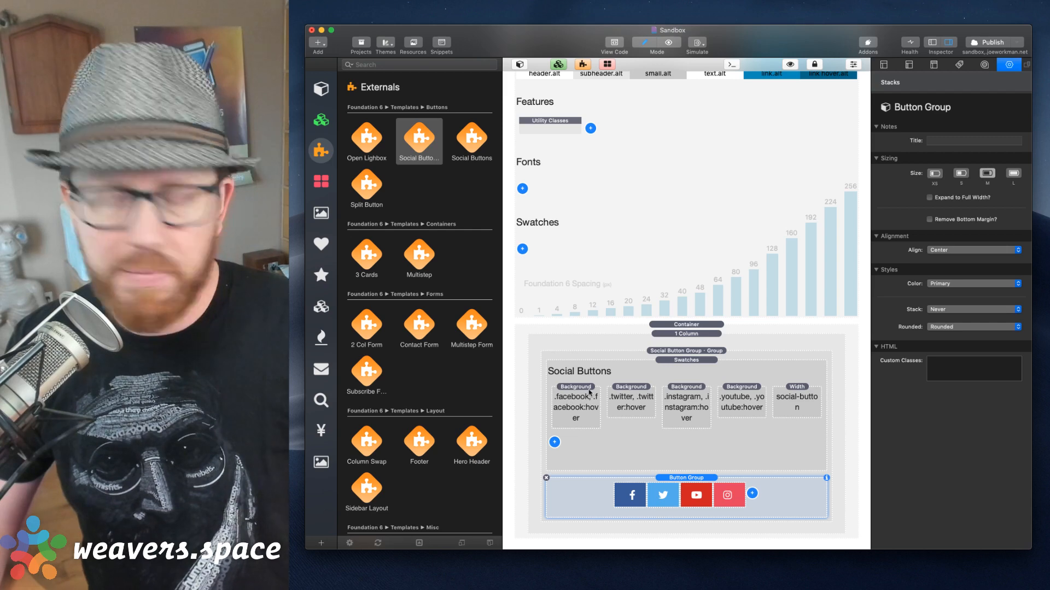
Examine the Facebook, Twitter and YouTube links inside the Button Group, including the height attribute in the YouTube link's SVG label.
{"action": "left_click", "coordinate": [632, 502]}
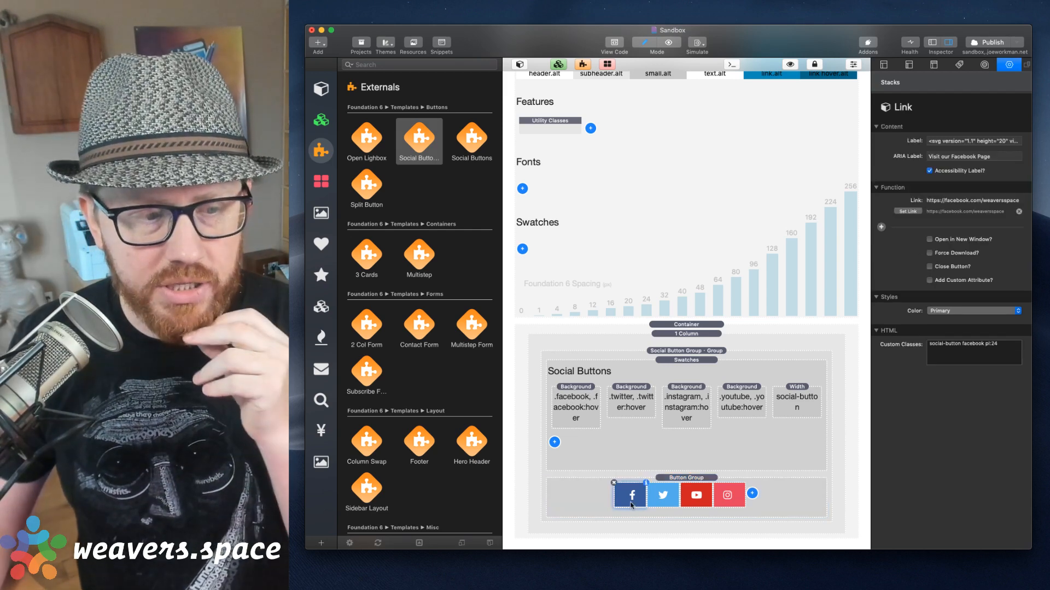
{"action": "left_click", "coordinate": [663, 497]}
{"action": "left_click", "coordinate": [705, 495]}
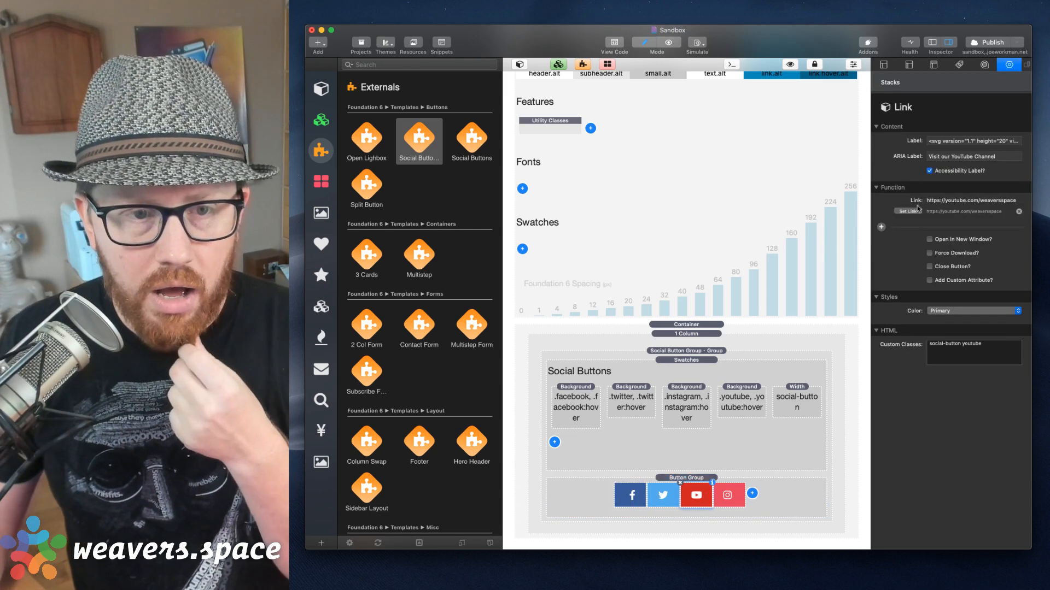
{"action": "left_click", "coordinate": [945, 142]}
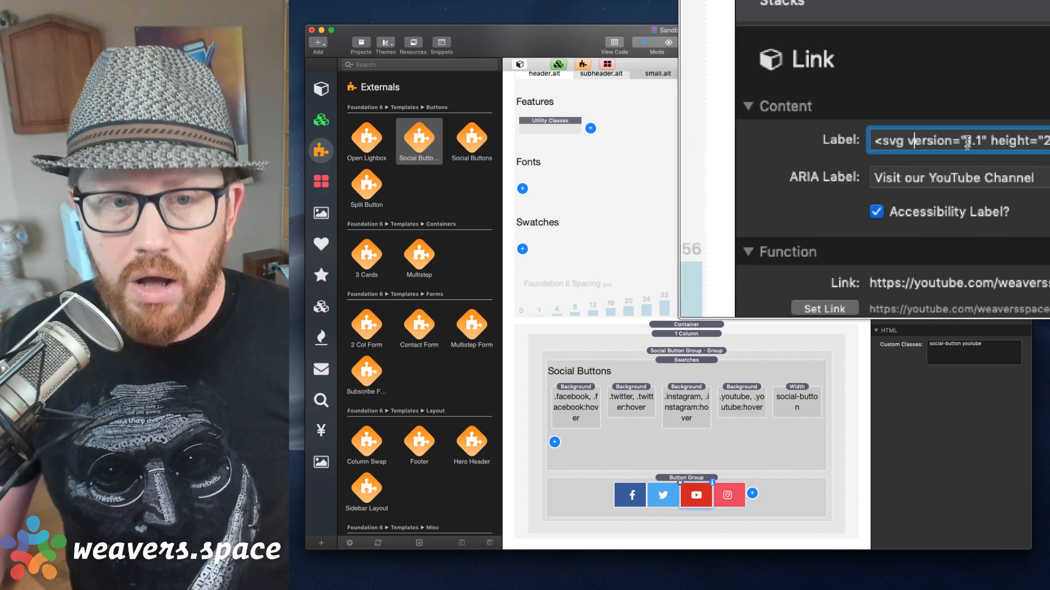
{"action": "left_click_drag", "start_coordinate": [977, 142], "coordinate": [982, 142]}
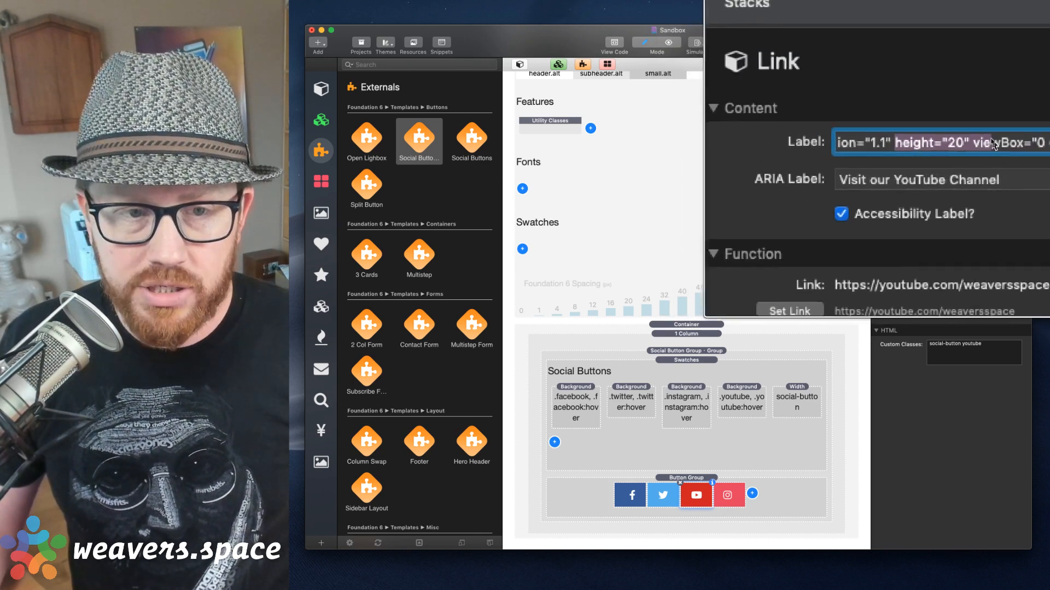
Examine the height attribute in the YouTube link's SVG label and the youtube class in its custom classes.
{"action": "left_click", "coordinate": [982, 143]}
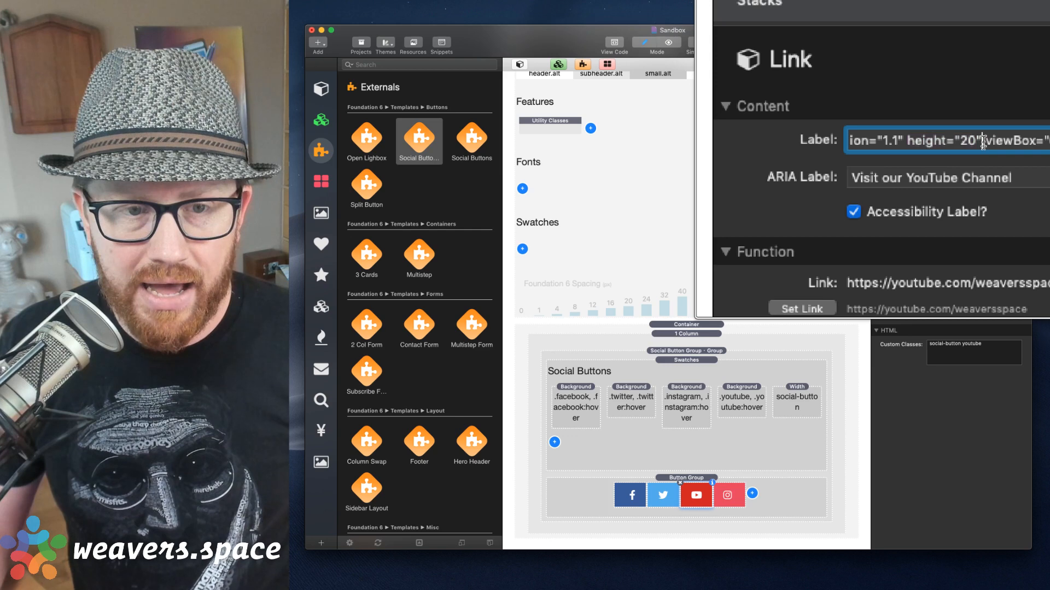
{"action": "key", "text": "alt+shift+Left"}
{"action": "key", "text": "alt+shift+Left"}
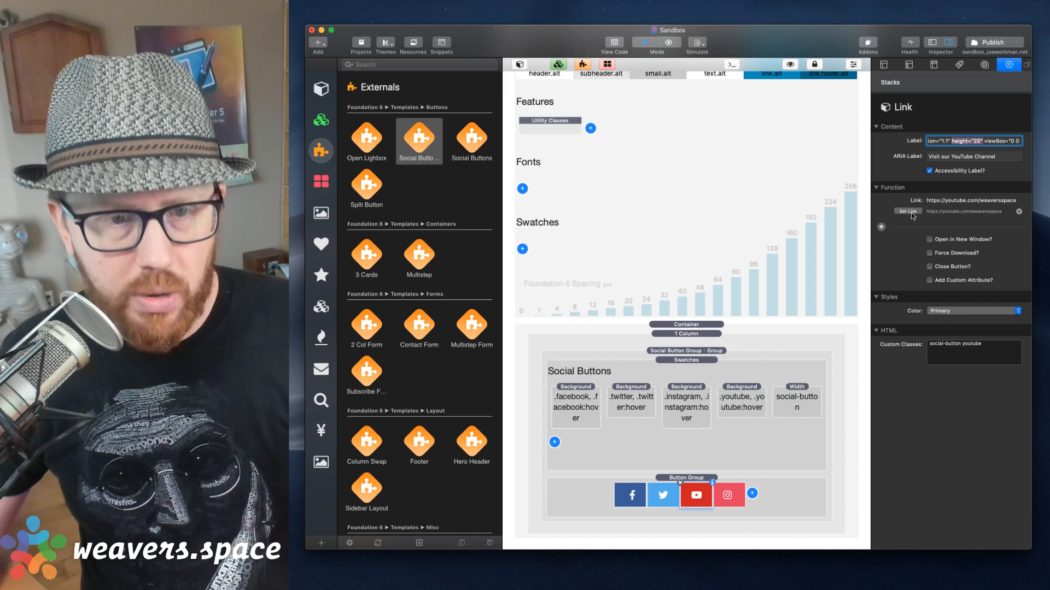
{"action": "left_click", "coordinate": [949, 360]}
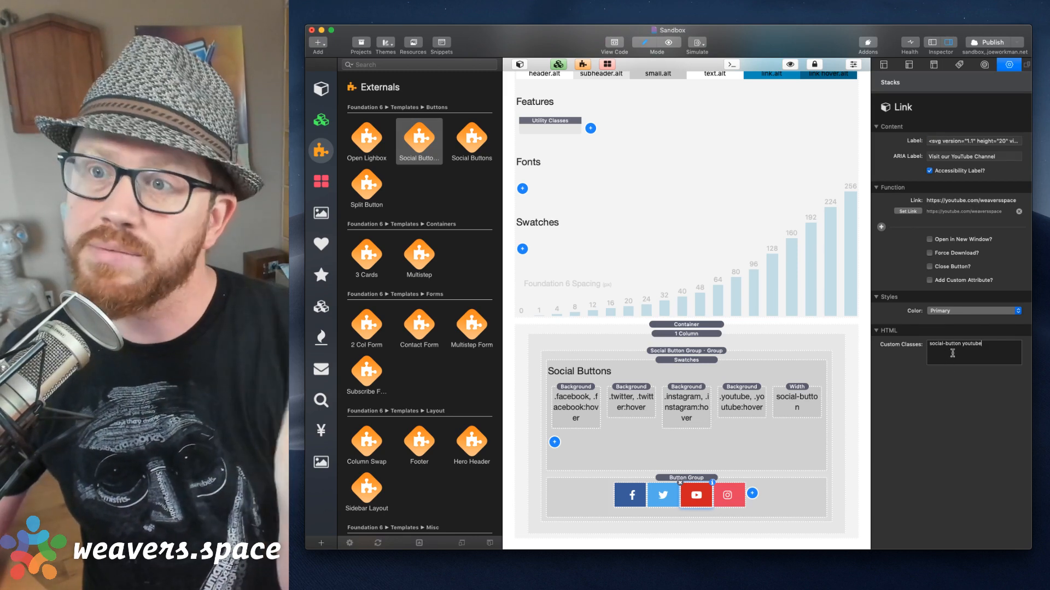
{"action": "double_click", "coordinate": [976, 350]}
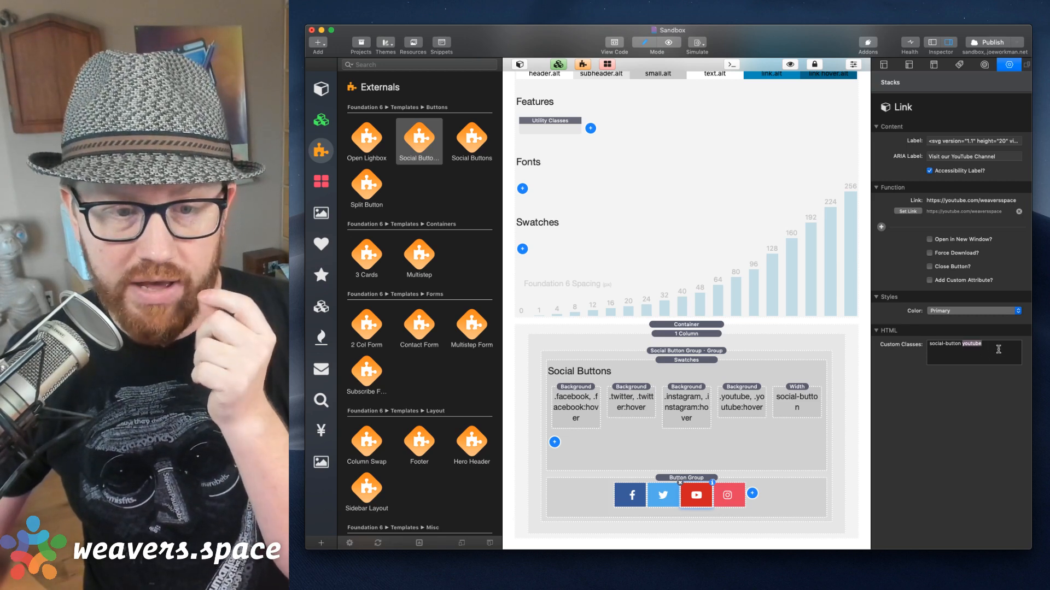
{"action": "left_click", "coordinate": [998, 349]}
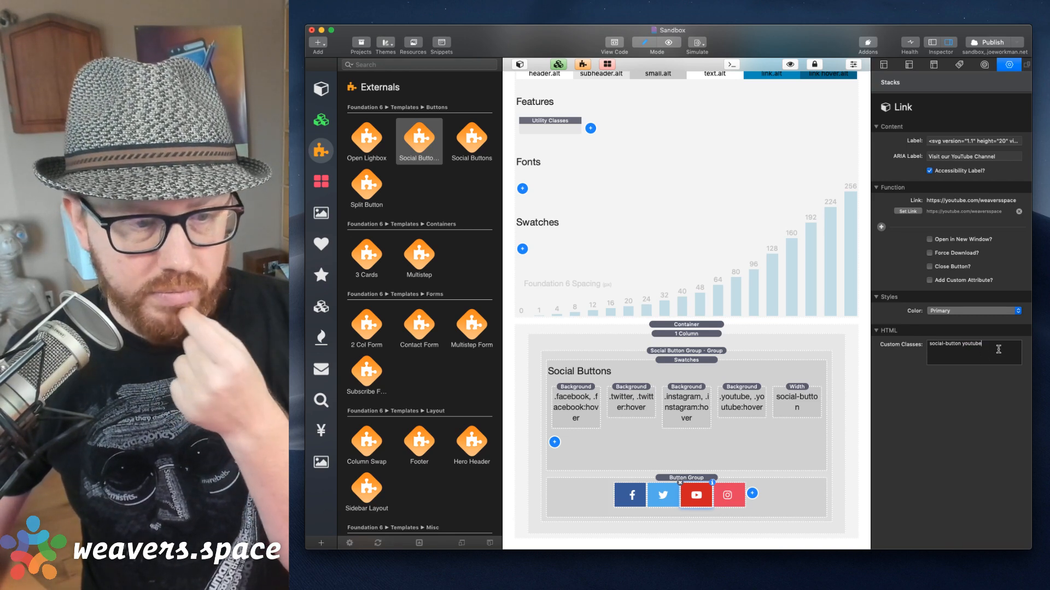
Examine the Button Group's settings alongside a page preview of the grouped social buttons, and return to editing.
{"action": "left_click", "coordinate": [813, 494]}
{"action": "key", "text": "super+r"}
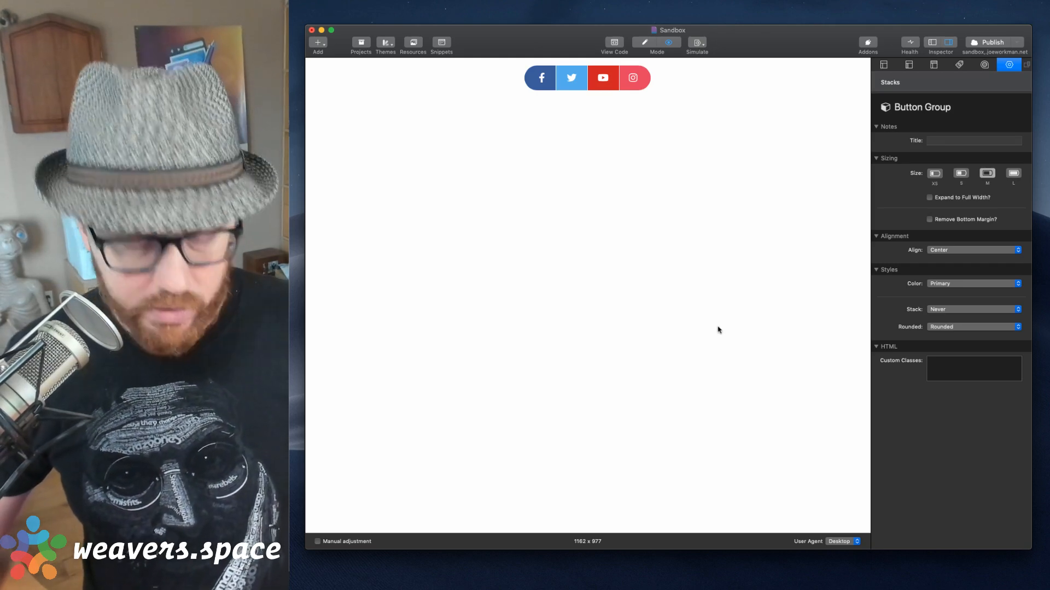
{"action": "key", "text": "super+r"}
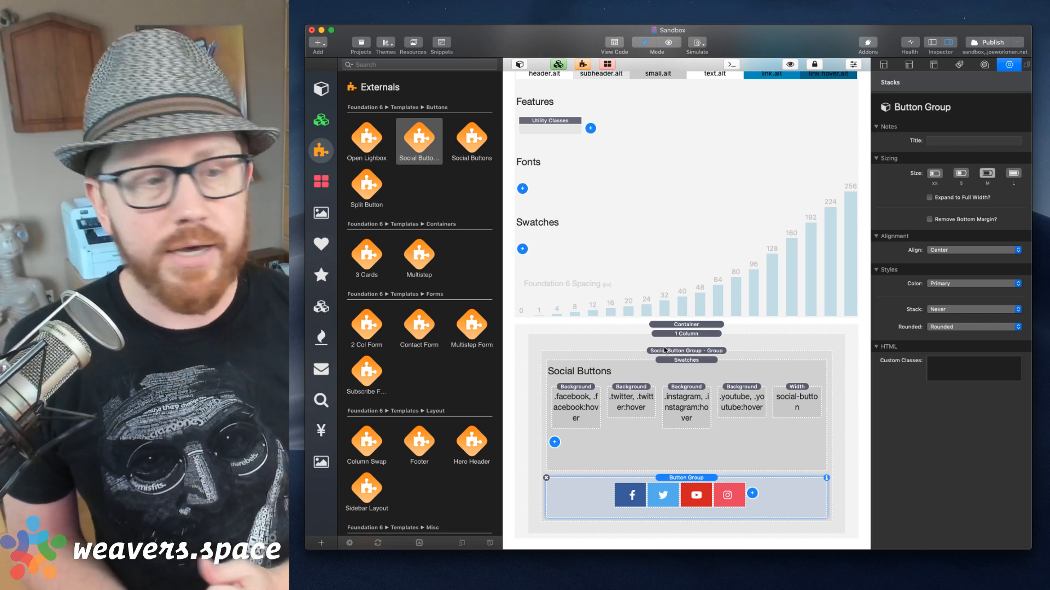
Replace the Social Button Group in the 1 Column stack with the Multistep container template.
{"action": "left_click", "coordinate": [662, 353]}
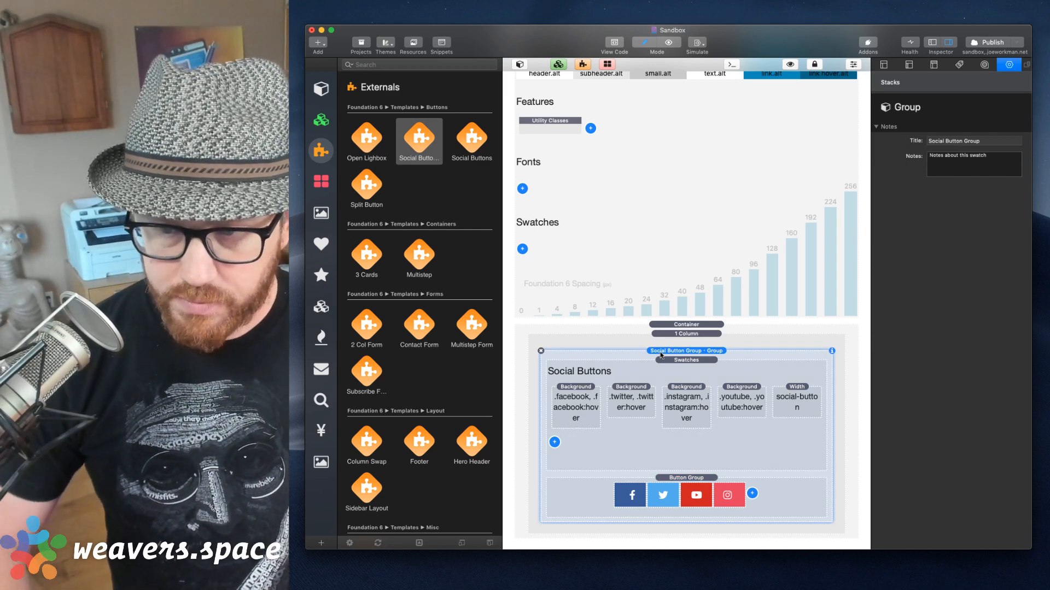
{"action": "key", "text": "Delete"}
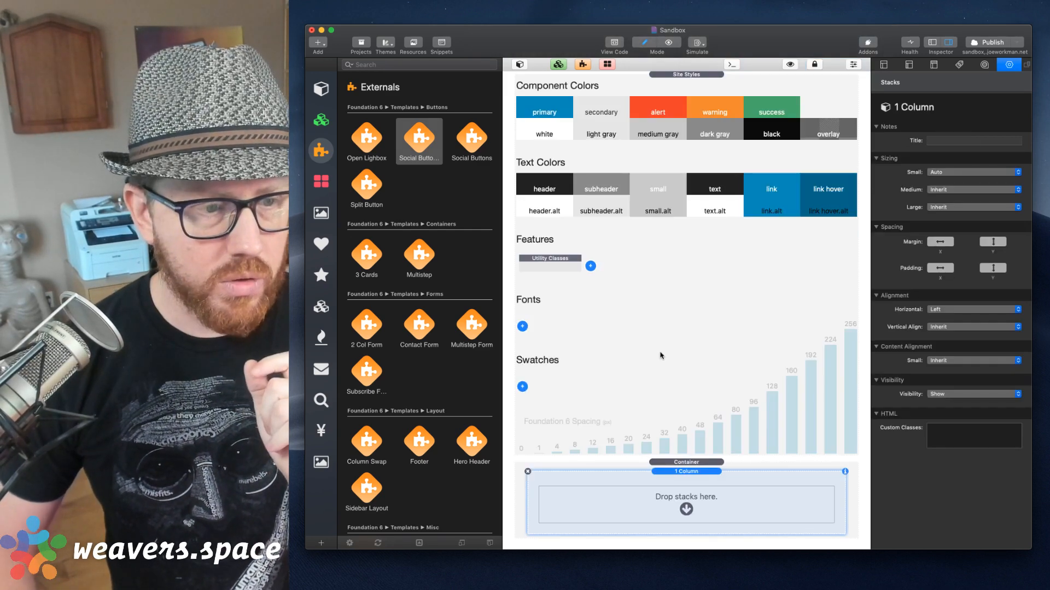
{"action": "scroll", "coordinate": [417, 180], "scroll_direction": "down", "scroll_amount": 3}
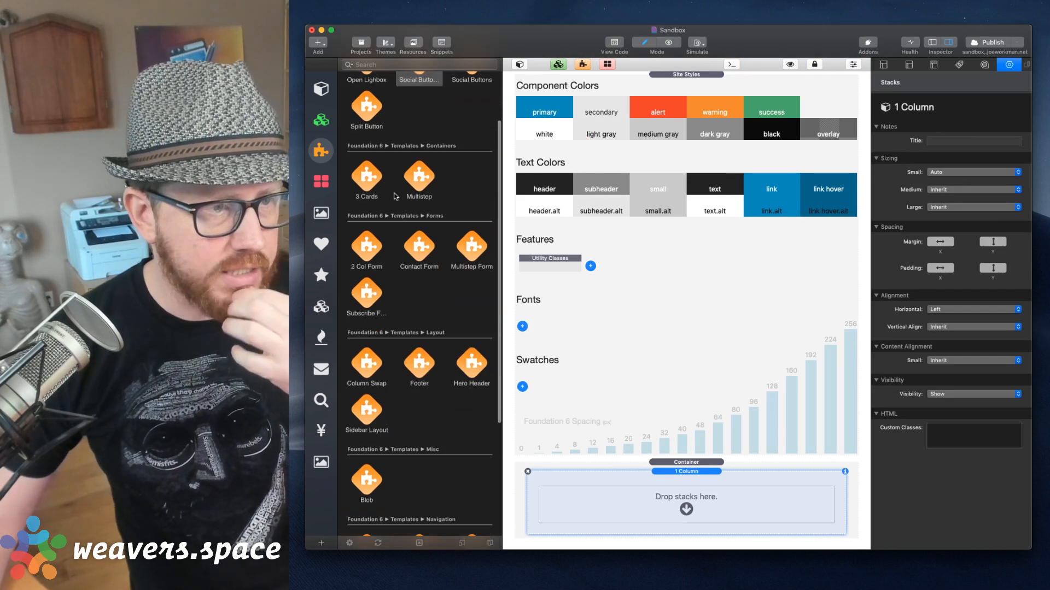
{"action": "left_click", "coordinate": [417, 179]}
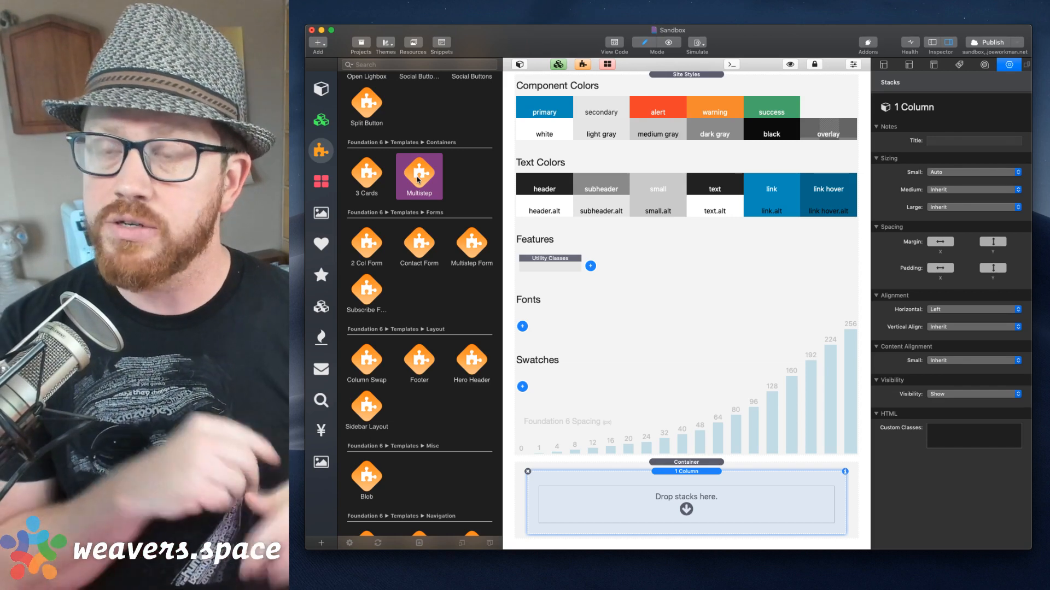
{"action": "left_click_drag", "start_coordinate": [418, 179], "coordinate": [675, 478]}
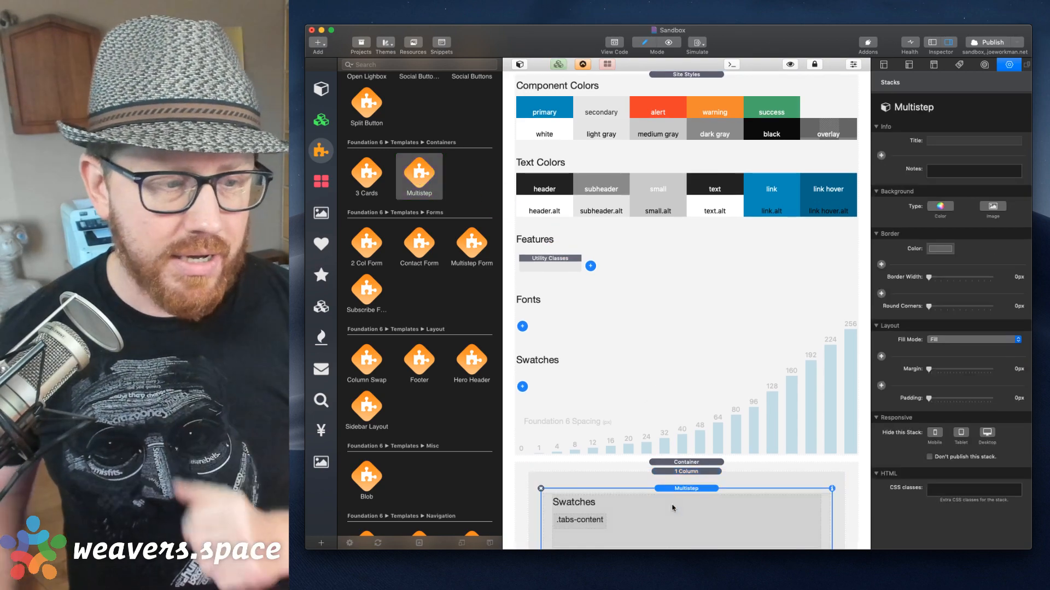
Look through the Multistep template's swatch, tabs, step panels and progress bars in the editor.
{"action": "scroll", "coordinate": [672, 508], "scroll_direction": "down", "scroll_amount": 10}
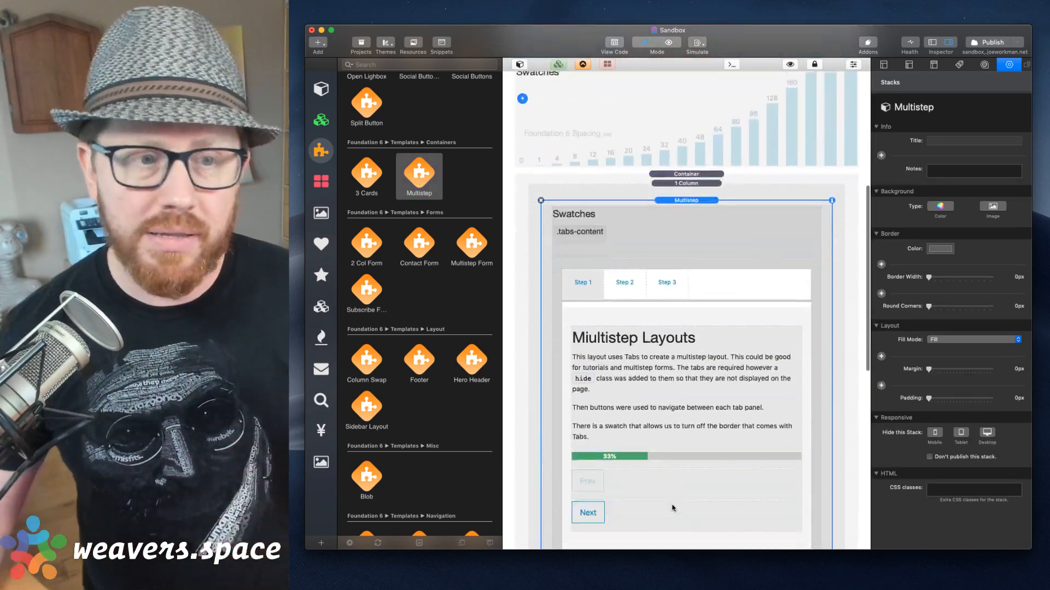
{"action": "scroll", "coordinate": [681, 393], "scroll_direction": "down", "scroll_amount": 5}
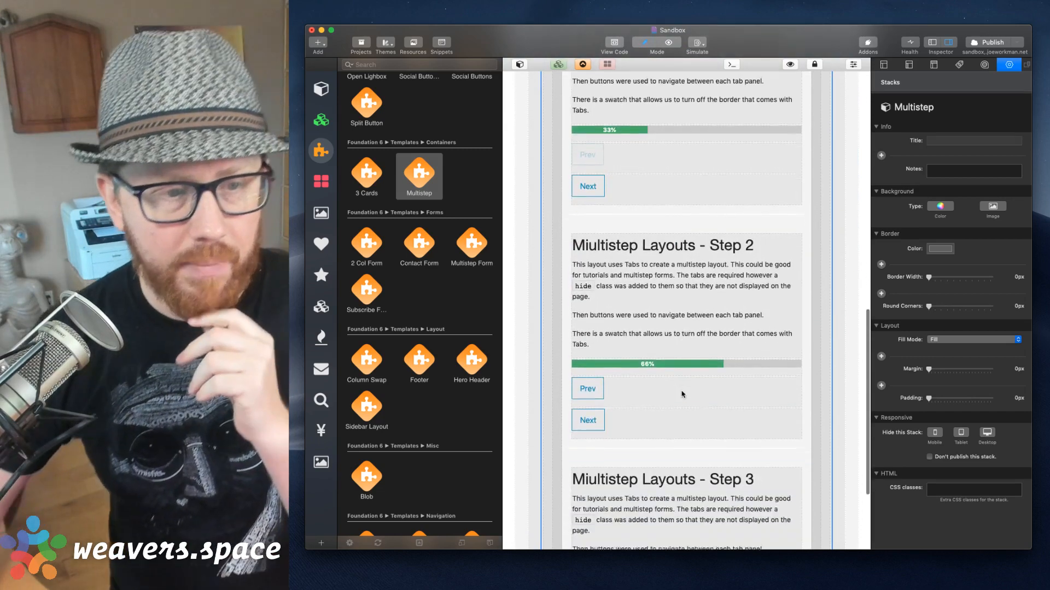
{"action": "scroll", "coordinate": [681, 393], "scroll_direction": "up", "scroll_amount": 5}
{"action": "scroll", "coordinate": [682, 393], "scroll_direction": "up", "scroll_amount": 3}
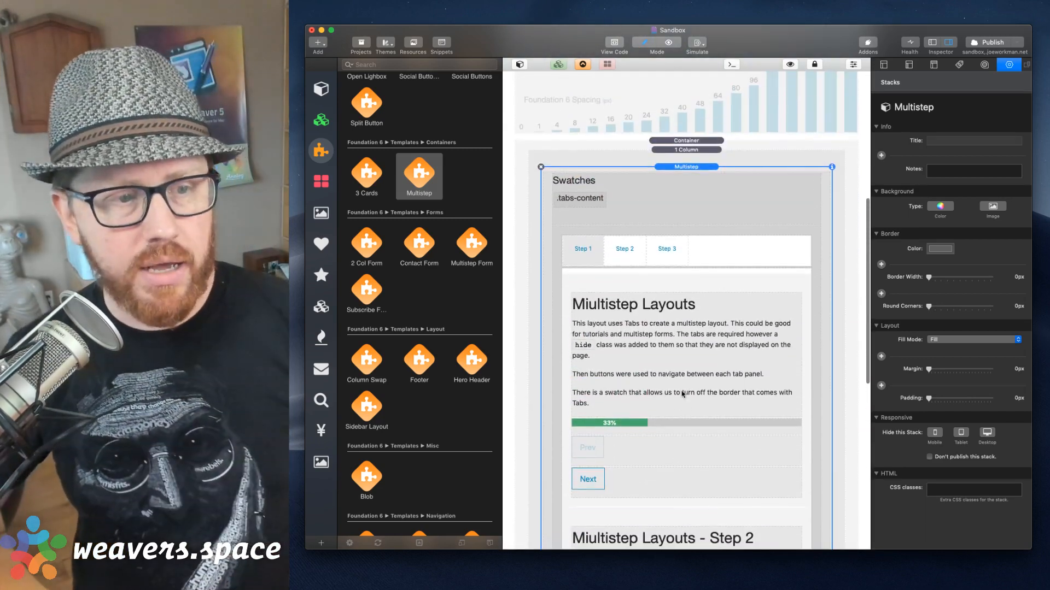
{"action": "scroll", "coordinate": [453, 480], "scroll_direction": "down", "scroll_amount": 1}
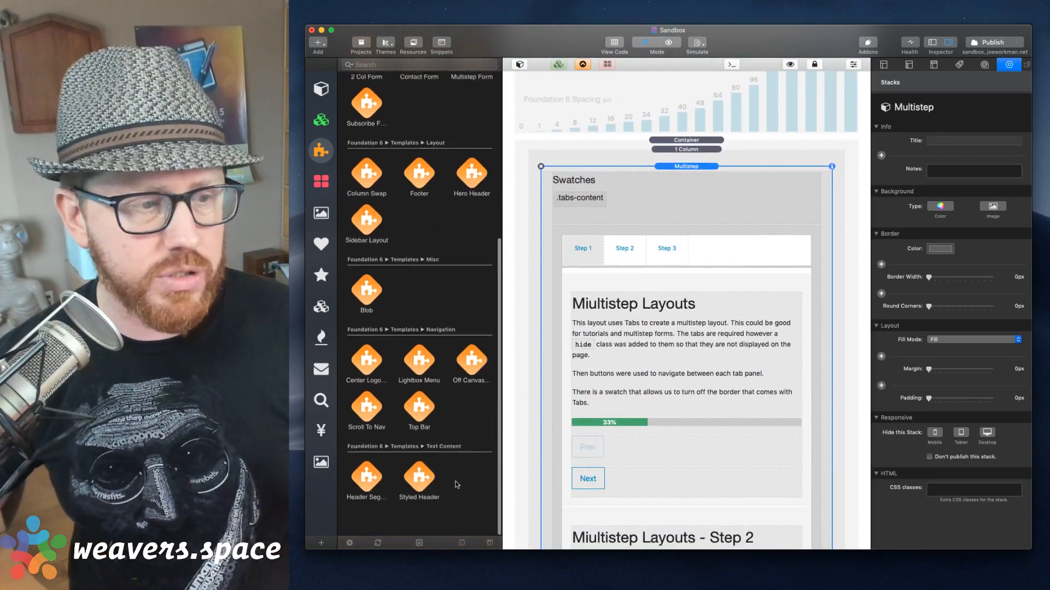
{"action": "scroll", "coordinate": [454, 481], "scroll_direction": "up", "scroll_amount": 3}
{"action": "scroll", "coordinate": [649, 353], "scroll_direction": "down", "scroll_amount": 3}
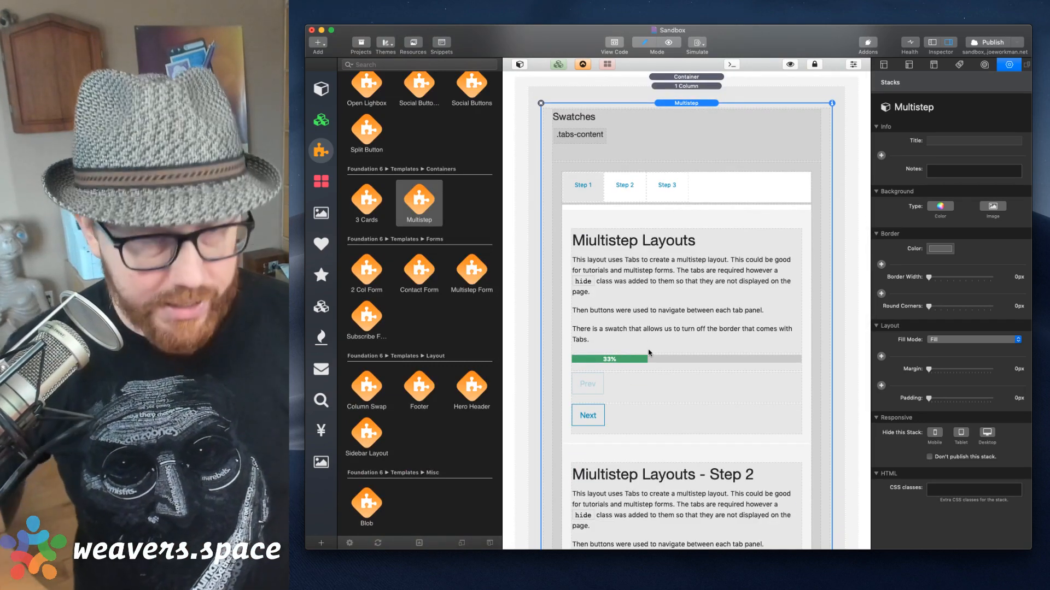
Preview the page and read the heading and description of the first multistep panel.
{"action": "key", "text": "super+r"}
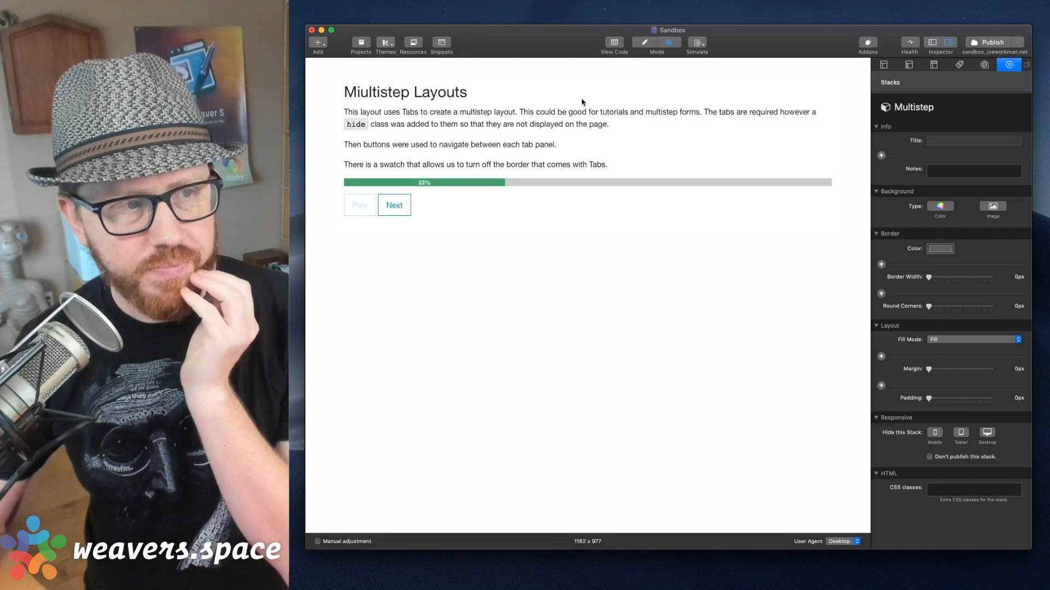
{"action": "double_click", "coordinate": [367, 101]}
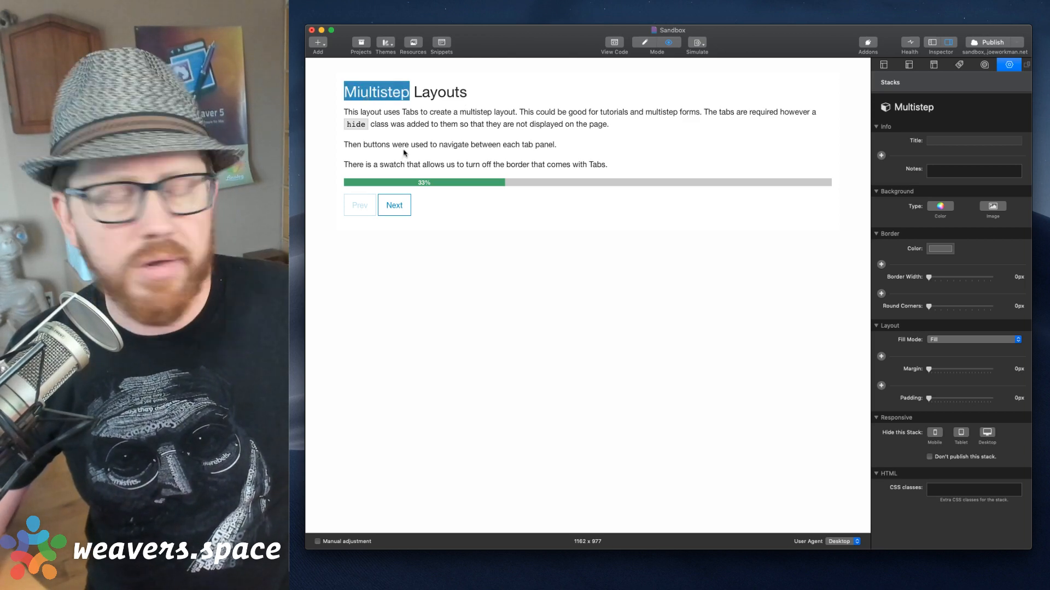
{"action": "left_click", "coordinate": [368, 101]}
{"action": "double_click", "coordinate": [365, 99]}
{"action": "left_click", "coordinate": [414, 131]}
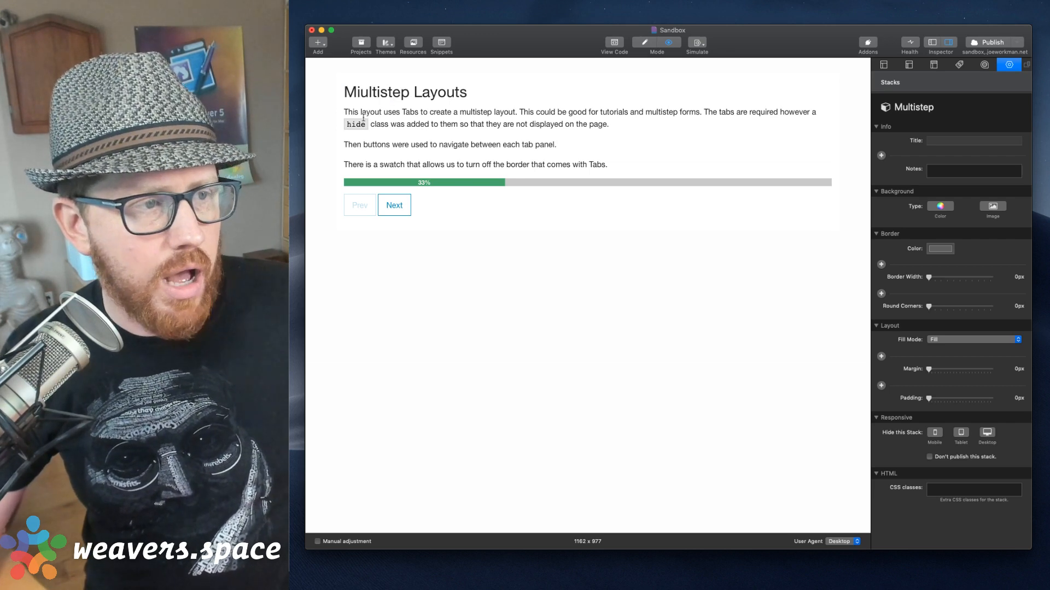
{"action": "left_click_drag", "start_coordinate": [344, 113], "coordinate": [654, 174]}
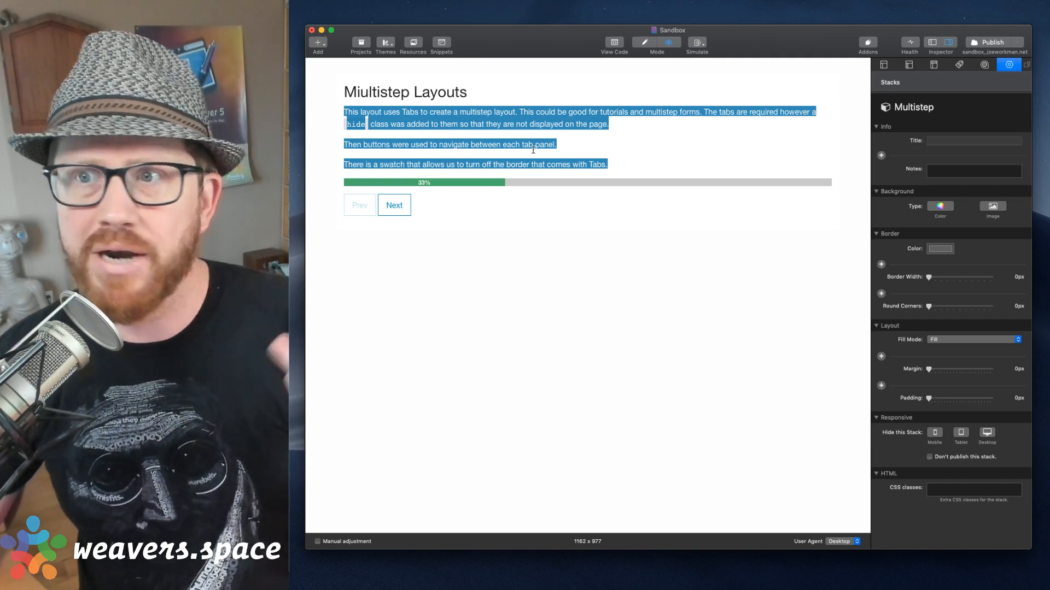
{"action": "left_click", "coordinate": [533, 150]}
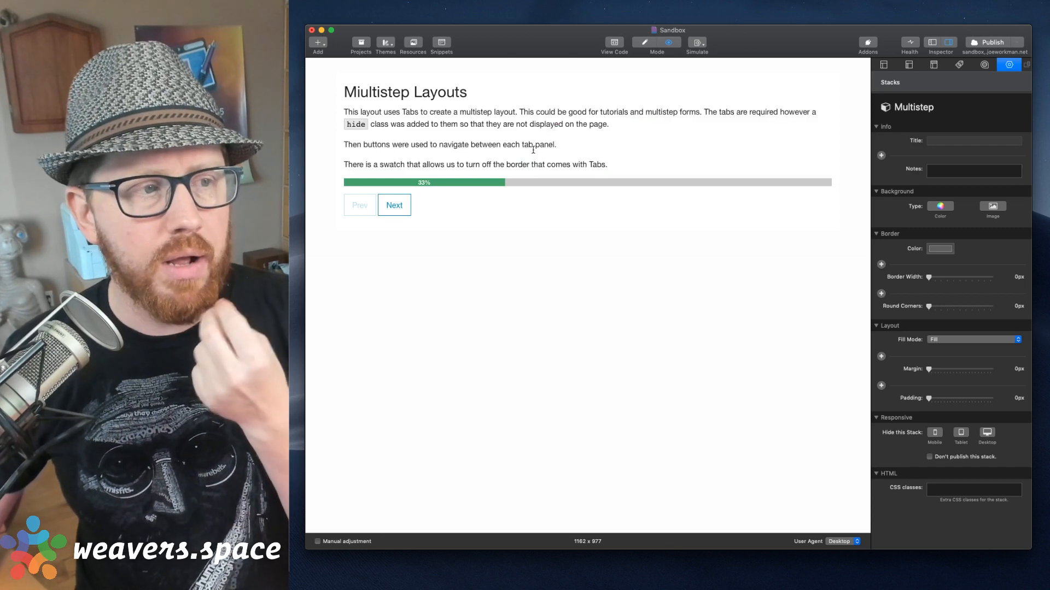
Advance the previewed multistep layout to Step 3 and examine the final panel's heading and text.
{"action": "left_click", "coordinate": [398, 213]}
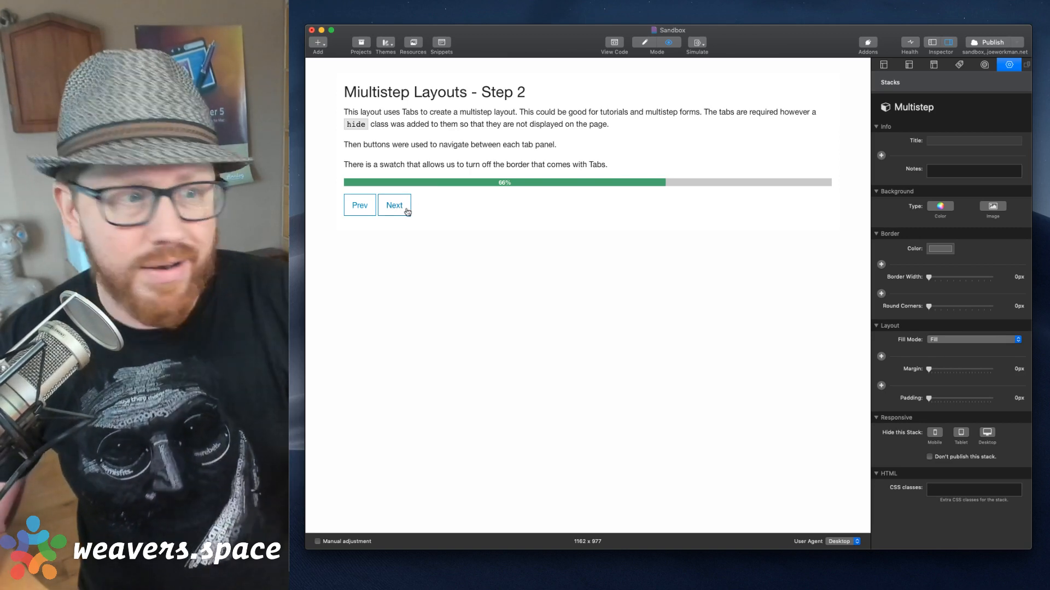
{"action": "left_click", "coordinate": [403, 211]}
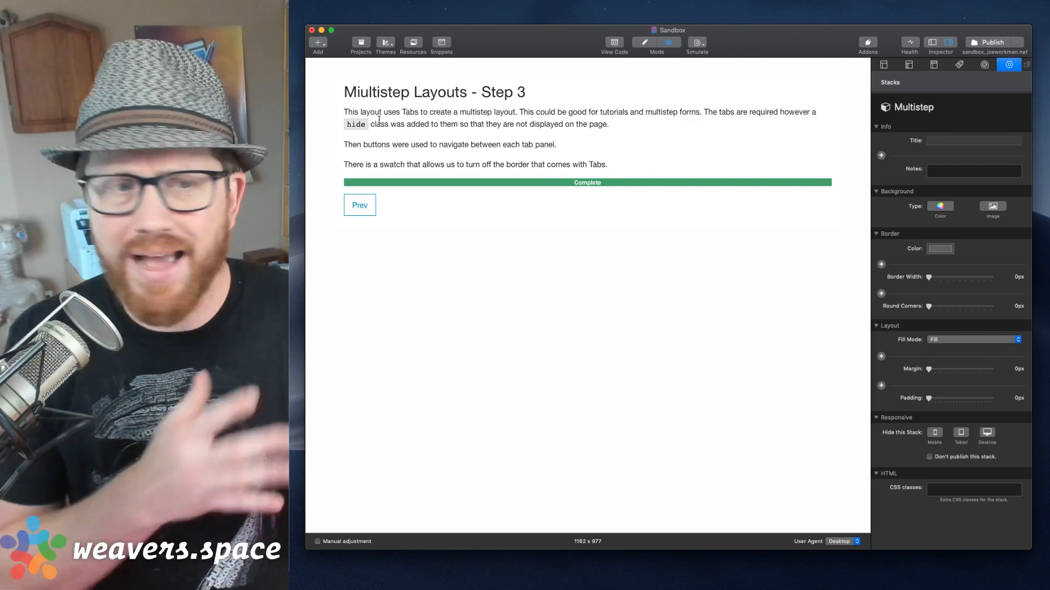
{"action": "left_click_drag", "start_coordinate": [627, 197], "coordinate": [607, 158]}
{"action": "left_click", "coordinate": [605, 156]}
{"action": "left_click_drag", "start_coordinate": [482, 93], "coordinate": [555, 99]}
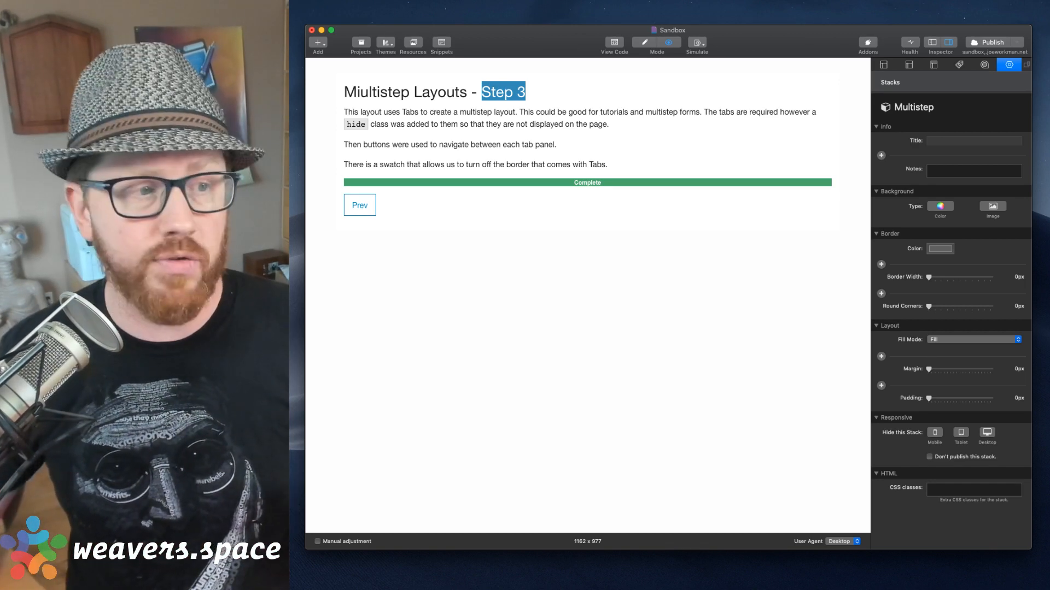
Test the Prev and Next navigation by moving back and forth through the three previewed steps.
{"action": "left_click", "coordinate": [364, 207]}
{"action": "left_click", "coordinate": [364, 208]}
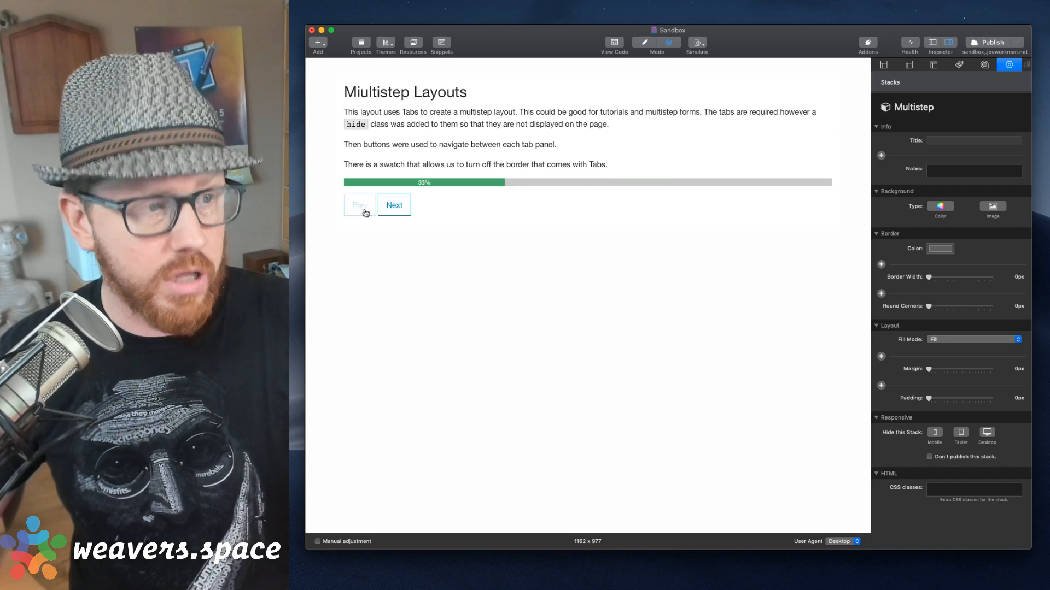
{"action": "left_click", "coordinate": [393, 207]}
{"action": "left_click", "coordinate": [395, 210]}
{"action": "left_click", "coordinate": [355, 211]}
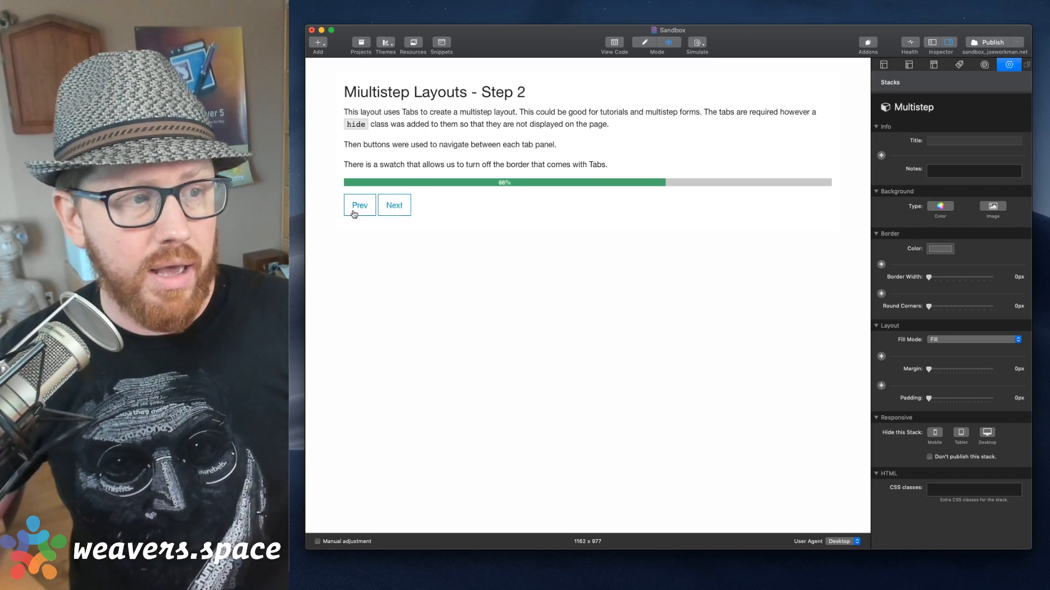
{"action": "left_click", "coordinate": [354, 213]}
{"action": "left_click", "coordinate": [393, 213]}
{"action": "left_click", "coordinate": [395, 214]}
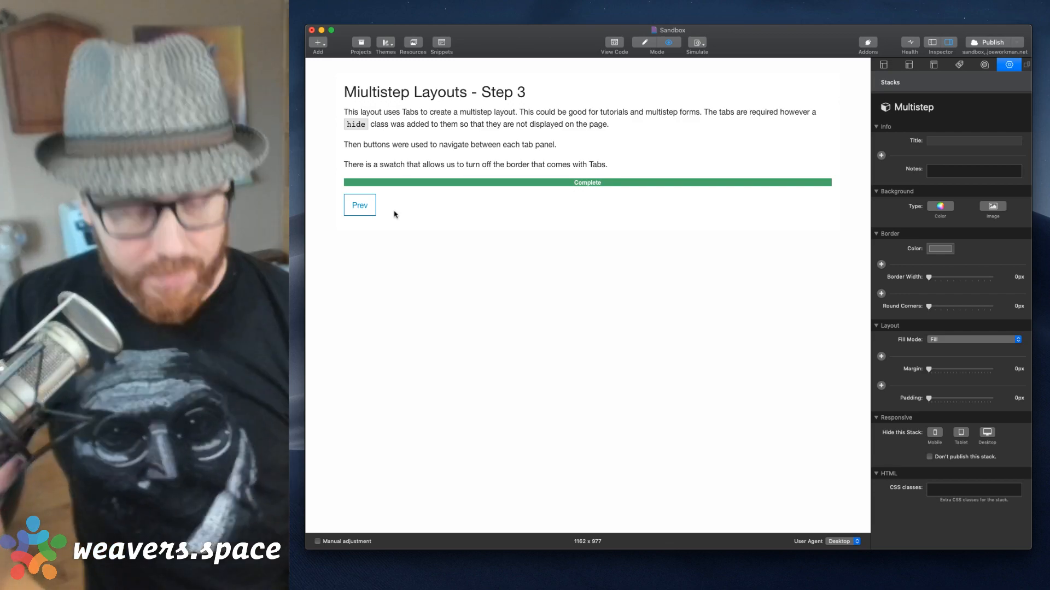
Return to editing, unpack the Multistep template into individual stacks, and view its Swatches container's settings.
{"action": "key", "text": "super+r"}
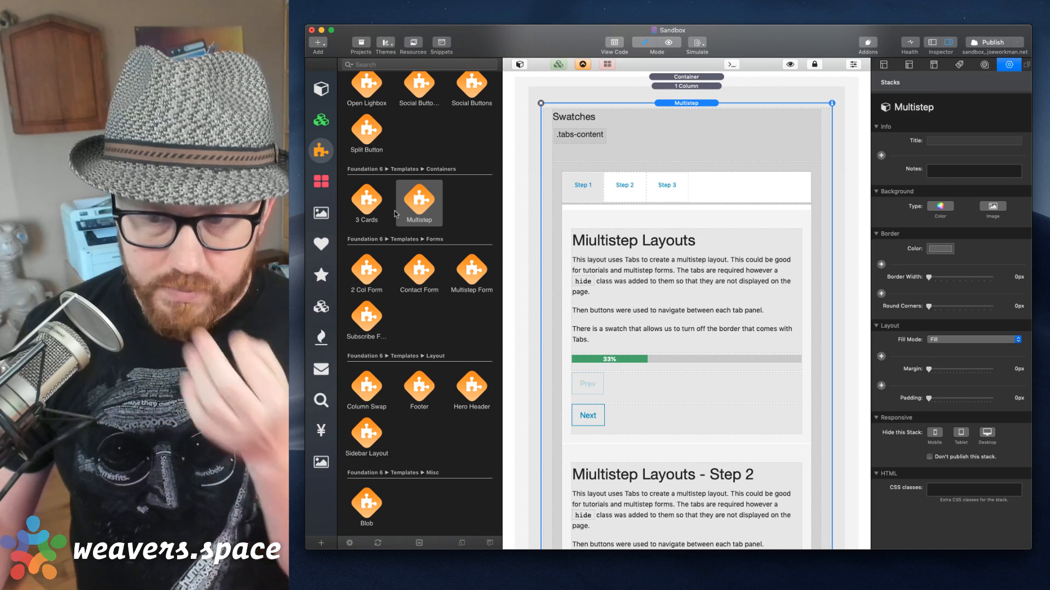
{"action": "left_click", "coordinate": [583, 65]}
{"action": "left_click", "coordinate": [689, 156]}
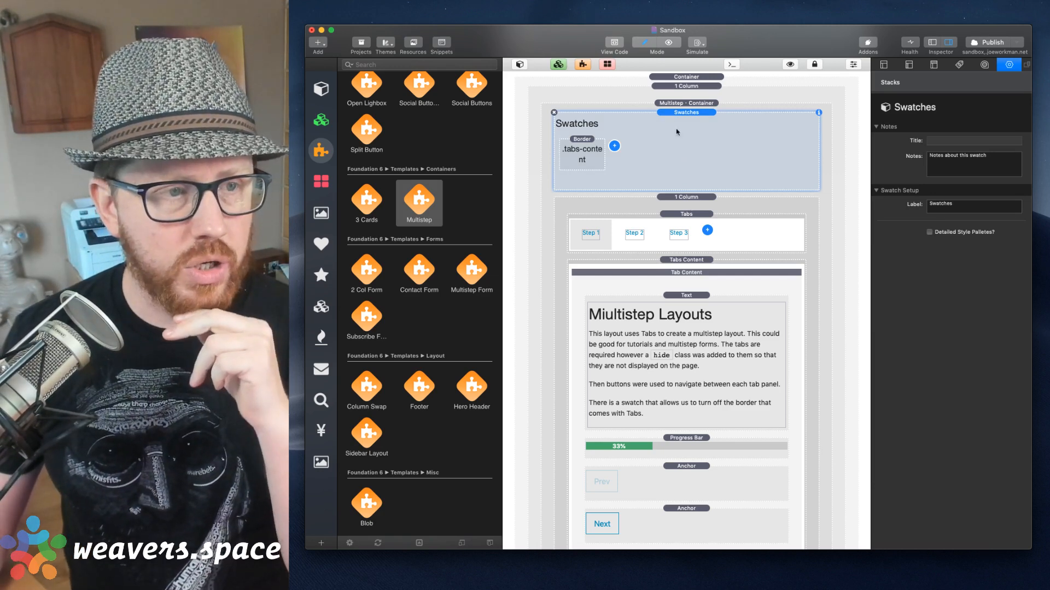
Examine the Tabs stack's ID and custom classes, and the content IDs of the Step 1, Step 2 and Step 3 tabs.
{"action": "scroll", "coordinate": [684, 145], "scroll_direction": "down", "scroll_amount": 3}
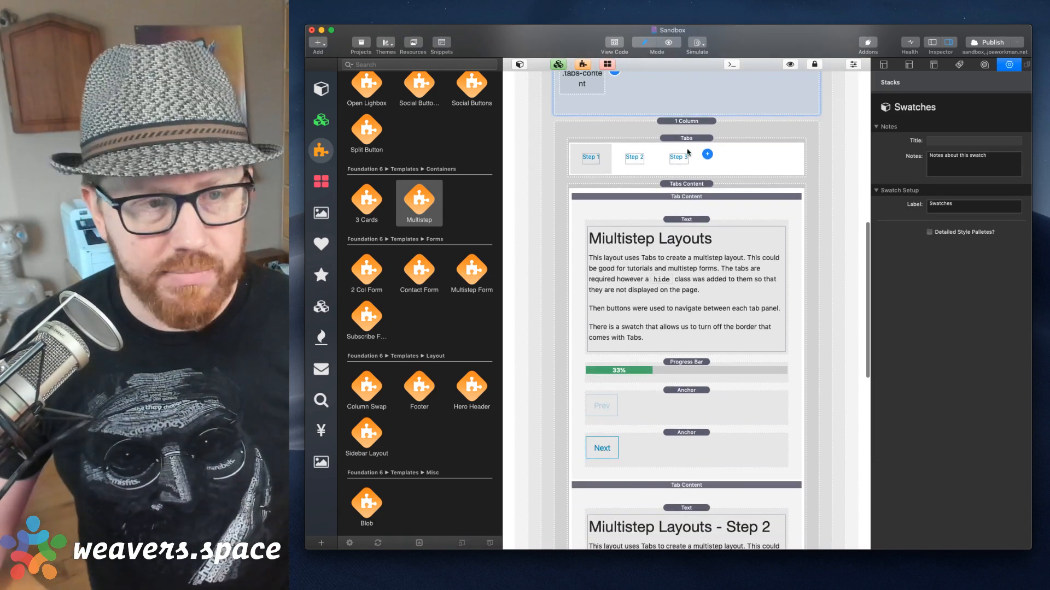
{"action": "left_click", "coordinate": [687, 153]}
{"action": "left_click", "coordinate": [678, 139]}
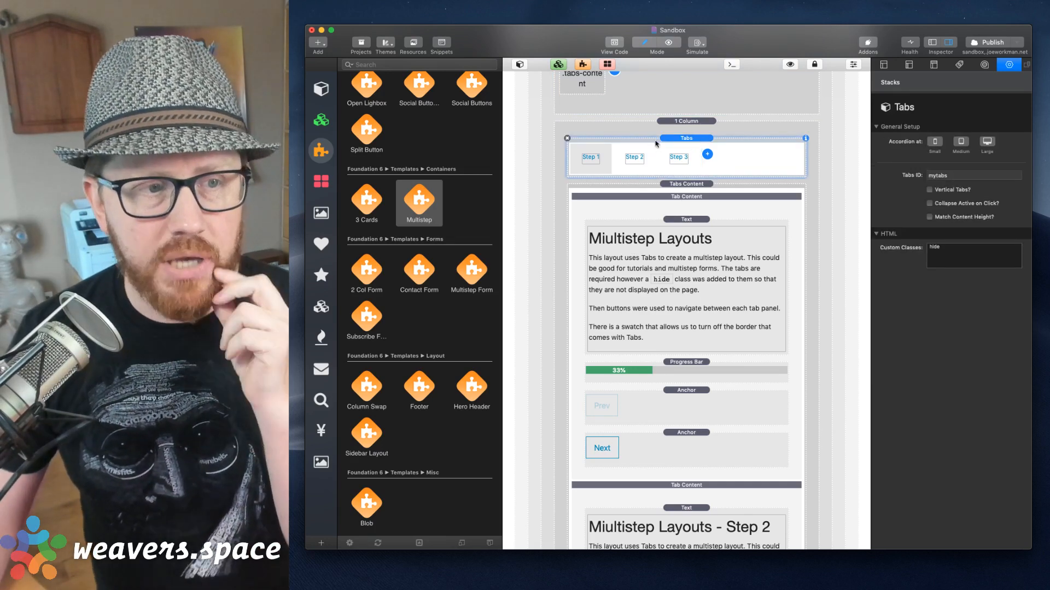
{"action": "left_click", "coordinate": [612, 152]}
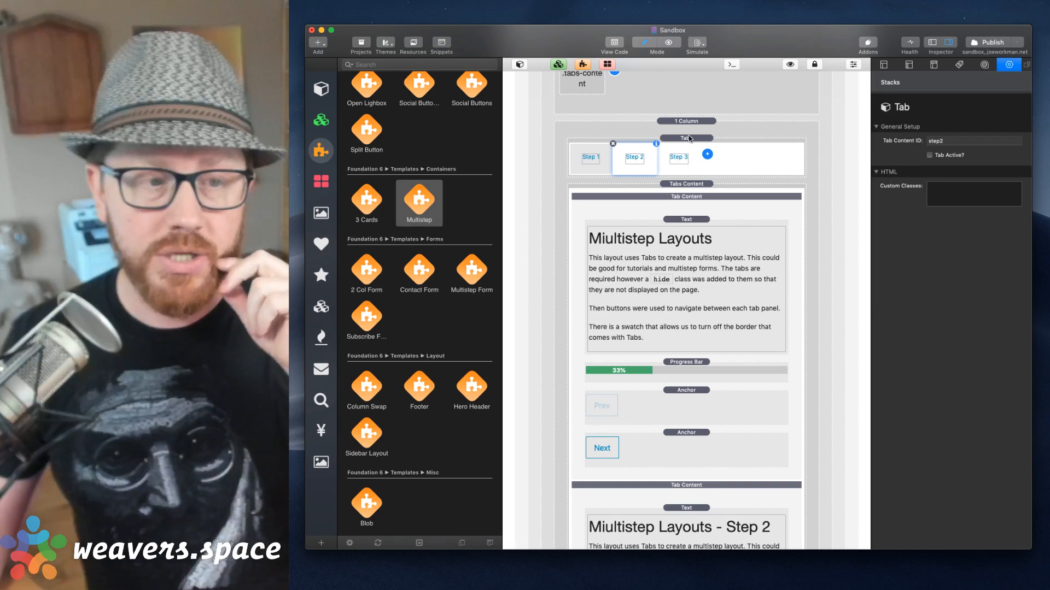
{"action": "left_click", "coordinate": [668, 140]}
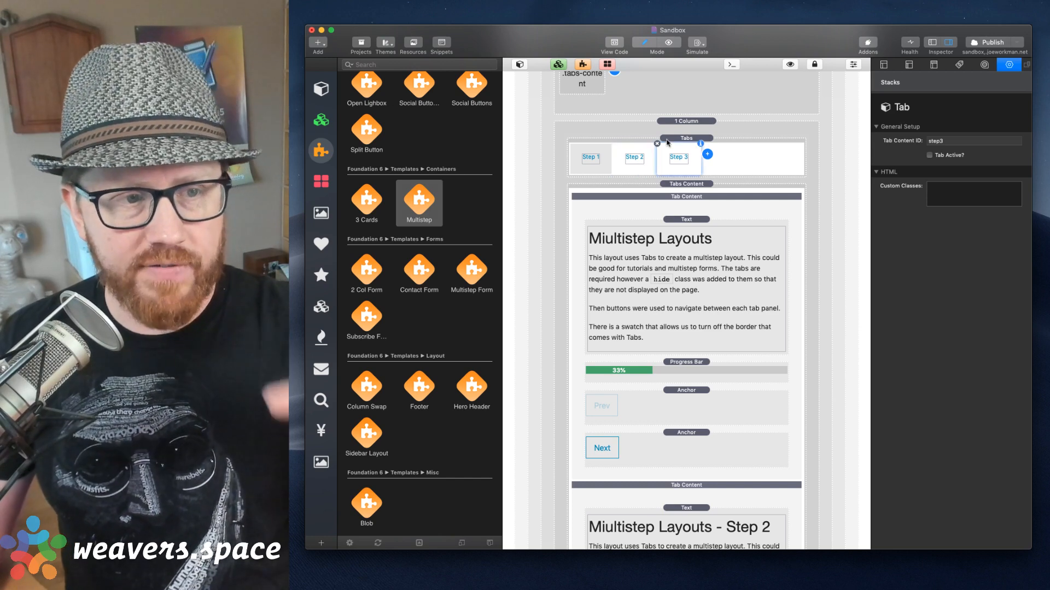
{"action": "left_click", "coordinate": [625, 155]}
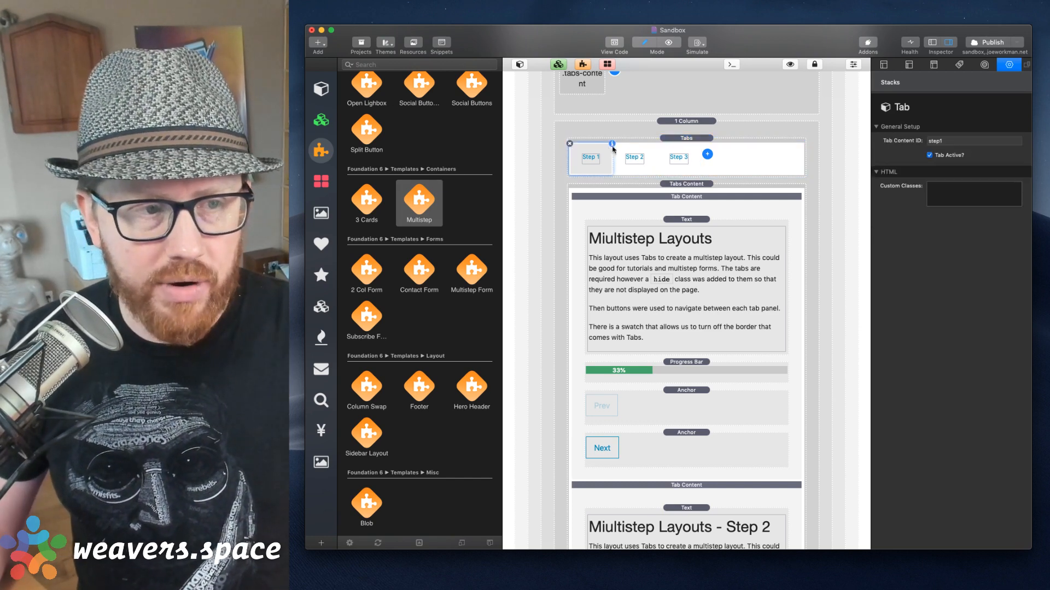
Examine the Tabs stack's ID and custom class, and the linked tabs ID of the Tabs Content stack.
{"action": "left_click", "coordinate": [719, 143]}
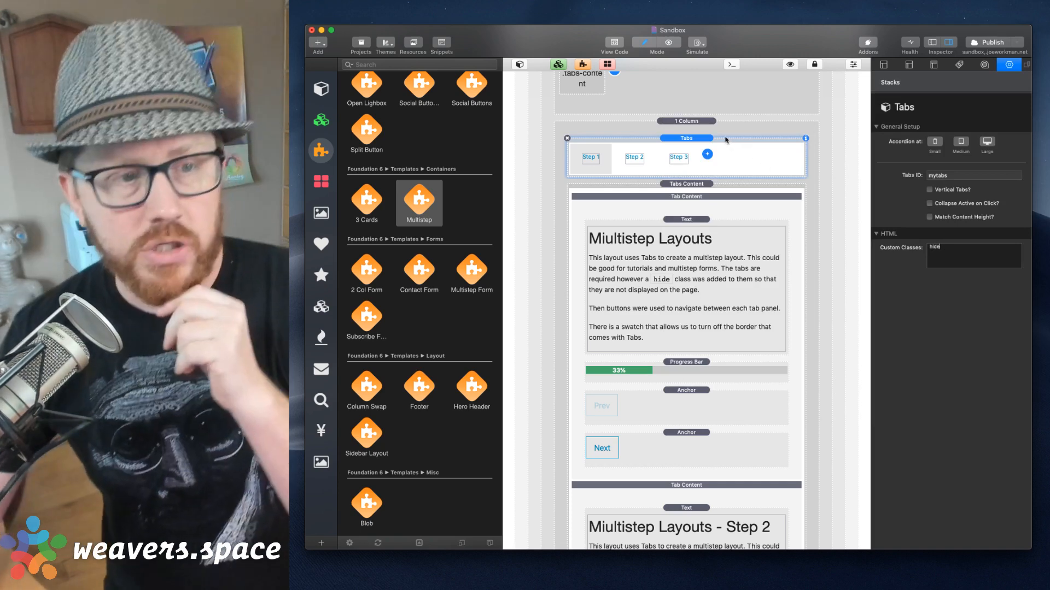
{"action": "left_click", "coordinate": [694, 186]}
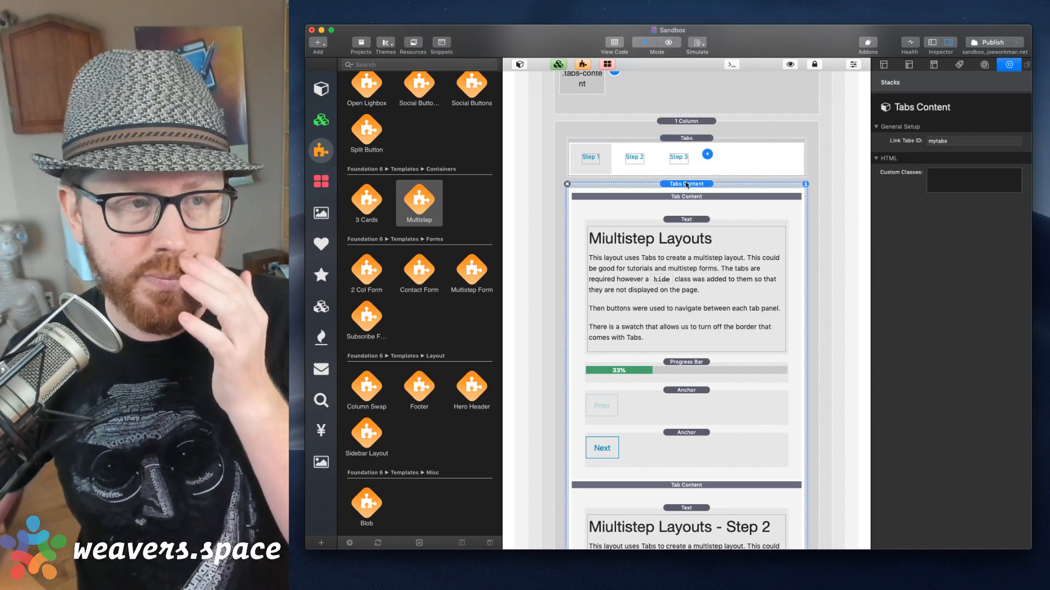
{"action": "scroll", "coordinate": [678, 175], "scroll_direction": "up", "scroll_amount": 2}
{"action": "scroll", "coordinate": [678, 175], "scroll_direction": "down", "scroll_amount": 5}
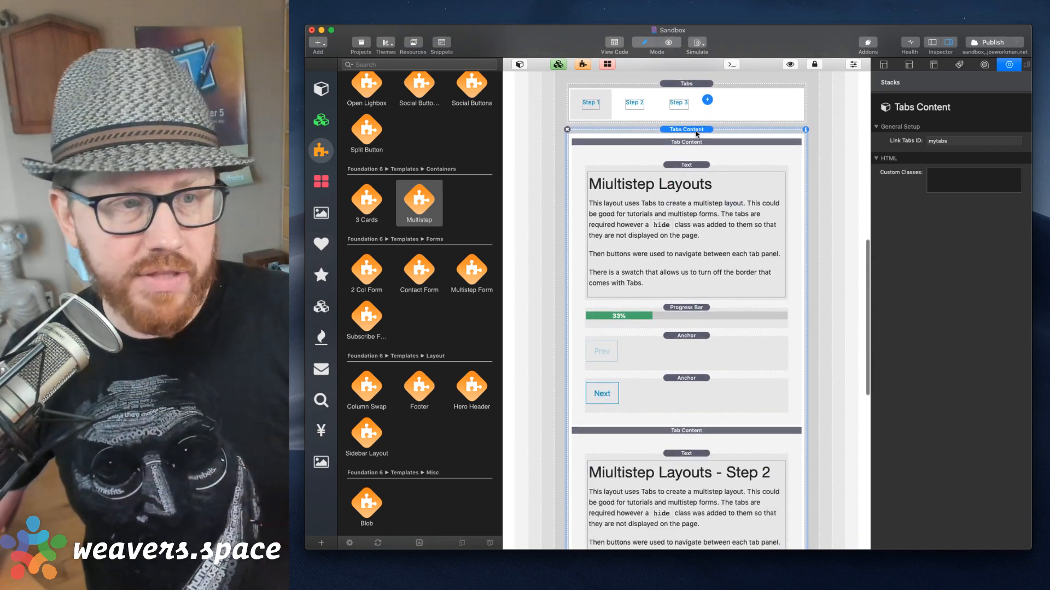
Compare the Tab Content IDs and active settings of the three step panels, ending on the first panel's ID.
{"action": "left_click", "coordinate": [691, 143]}
{"action": "left_click", "coordinate": [690, 431]}
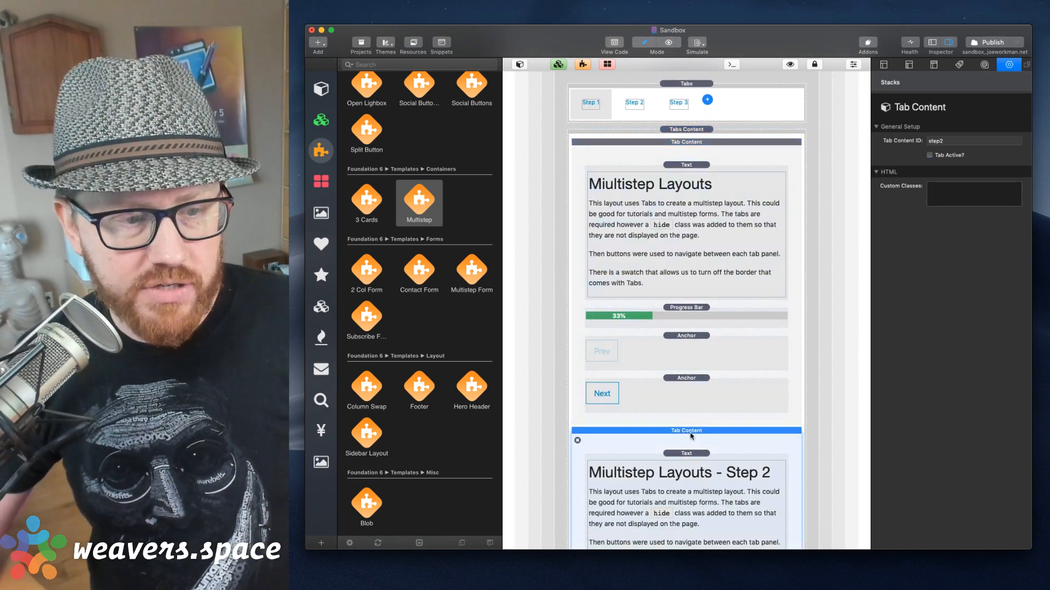
{"action": "scroll", "coordinate": [689, 429], "scroll_direction": "down", "scroll_amount": 15}
{"action": "left_click", "coordinate": [690, 451]}
{"action": "left_click", "coordinate": [698, 424]}
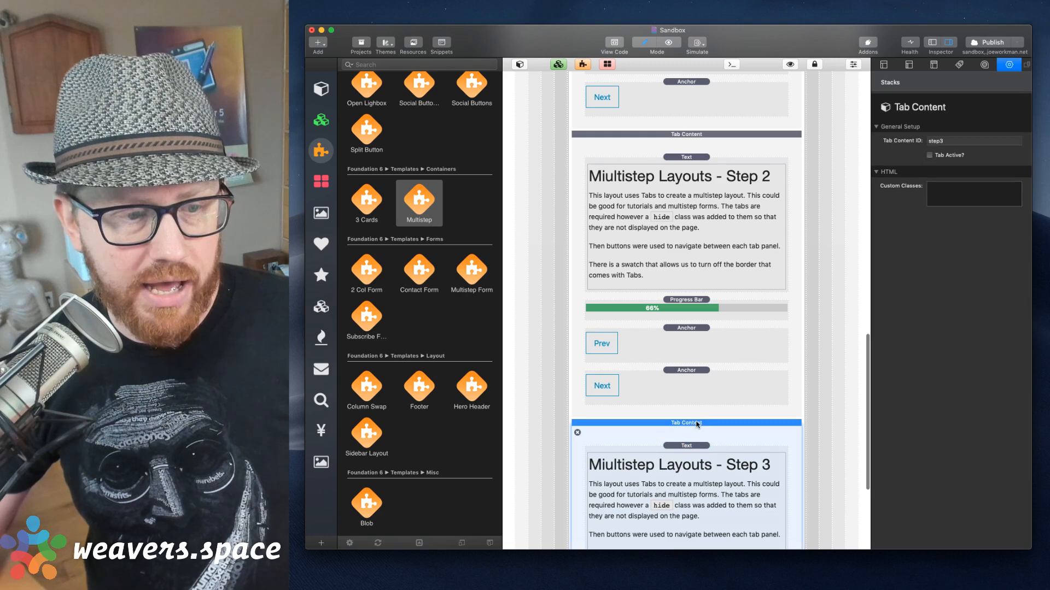
{"action": "scroll", "coordinate": [711, 236], "scroll_direction": "up", "scroll_amount": 13}
{"action": "left_click", "coordinate": [700, 113]}
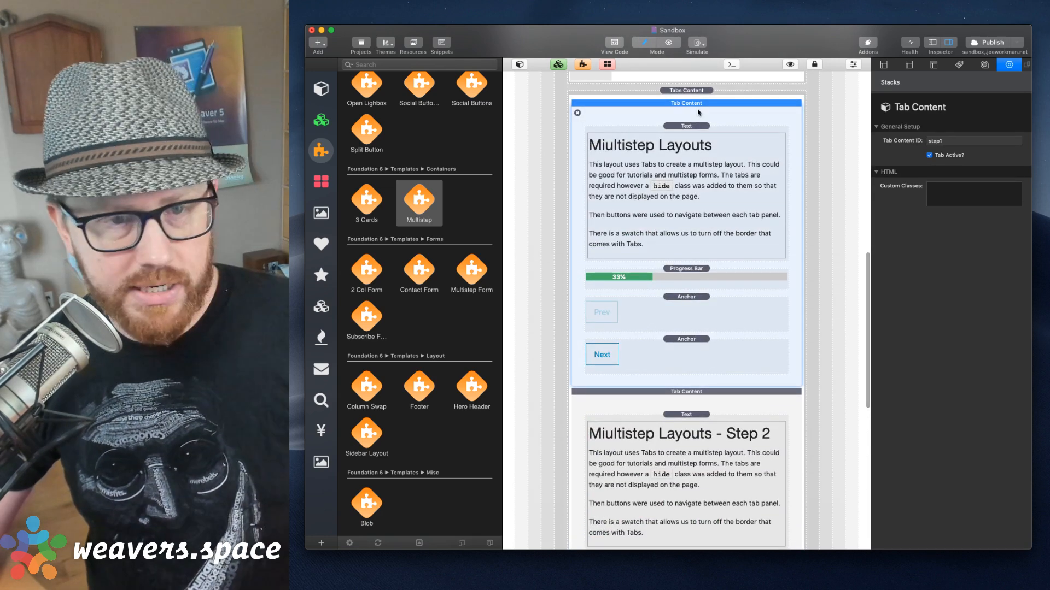
{"action": "left_click", "coordinate": [962, 146]}
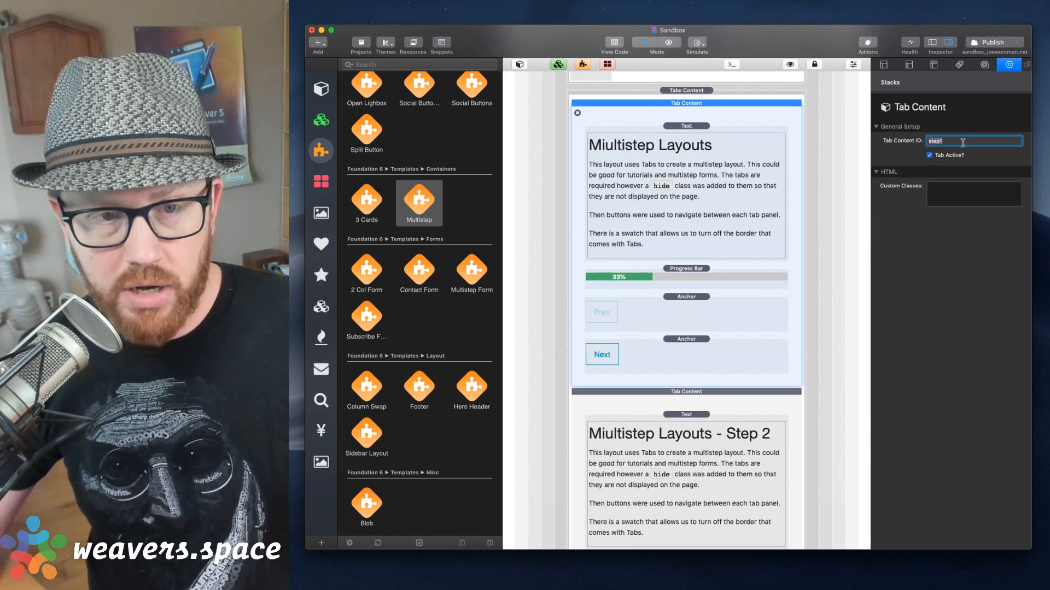
Examine the first panel's Text stack, and compare the Progress Bar settings of the first and second panels.
{"action": "left_click", "coordinate": [688, 129]}
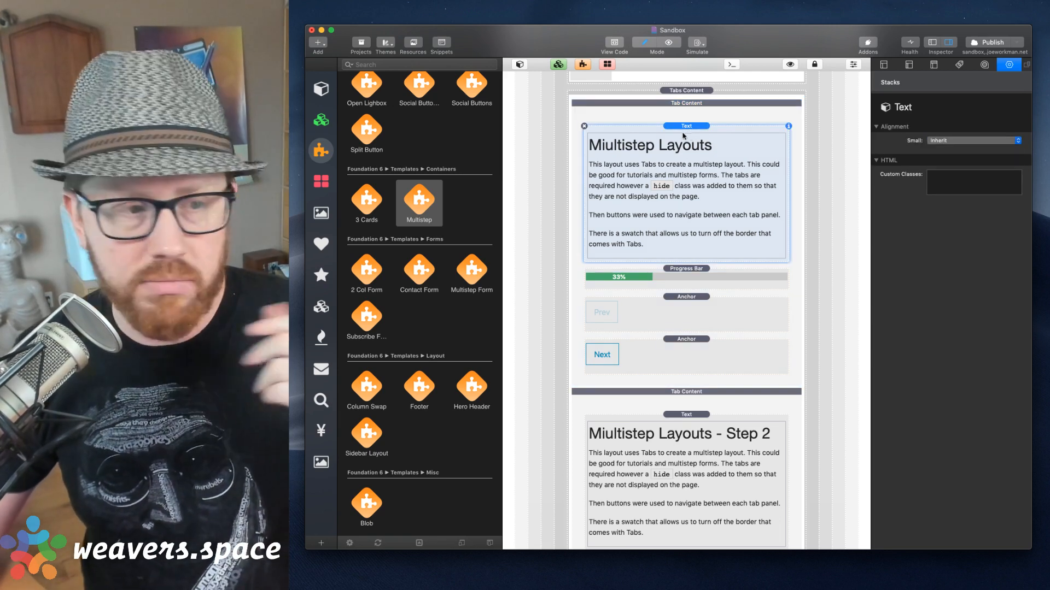
{"action": "left_click", "coordinate": [682, 277]}
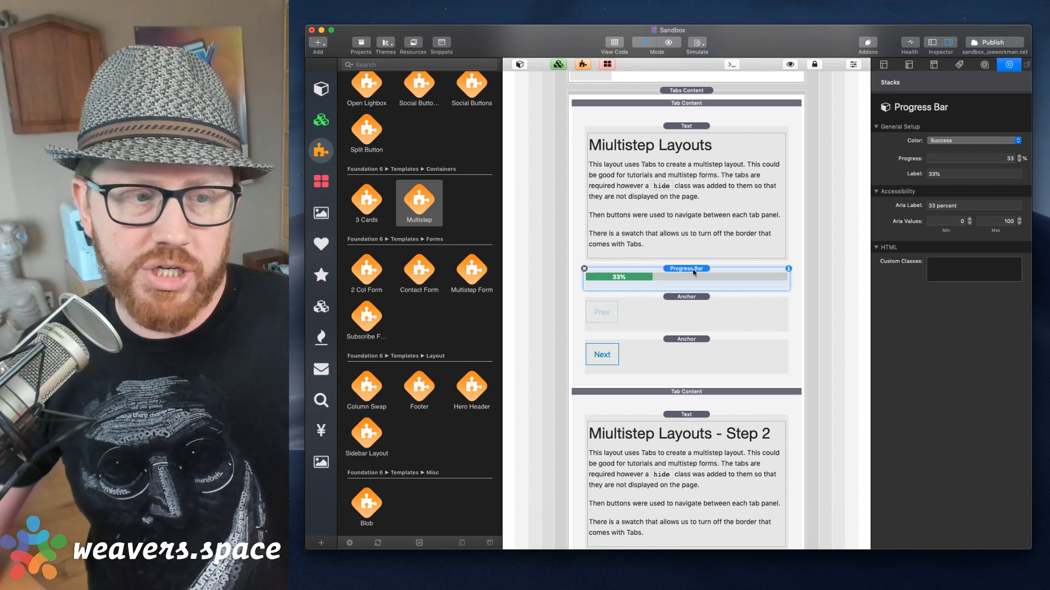
{"action": "scroll", "coordinate": [694, 273], "scroll_direction": "down", "scroll_amount": 5}
{"action": "left_click", "coordinate": [691, 386]}
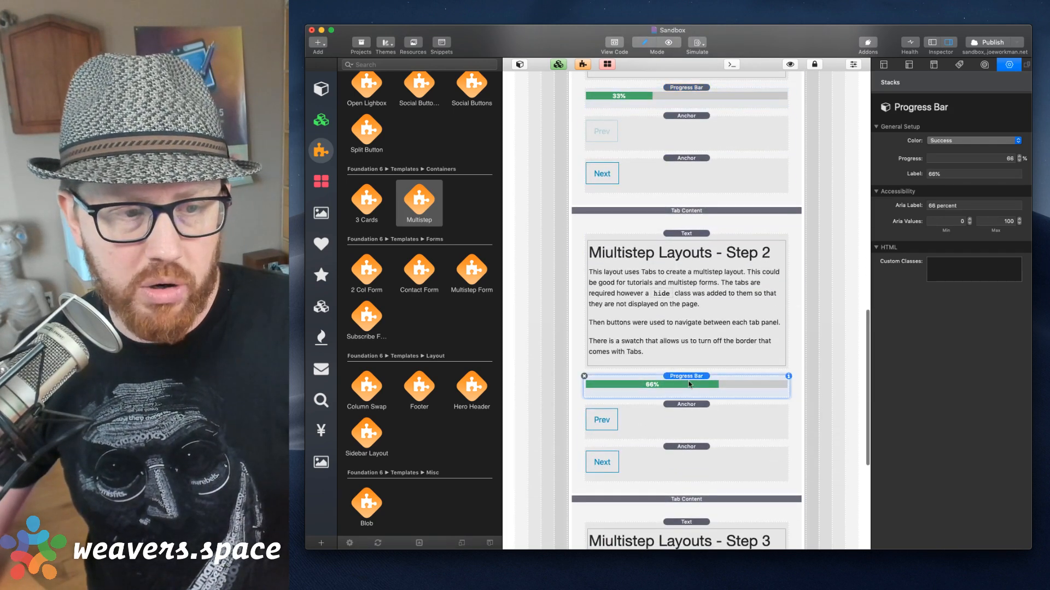
{"action": "scroll", "coordinate": [697, 165], "scroll_direction": "up", "scroll_amount": 2}
{"action": "left_click", "coordinate": [698, 120]}
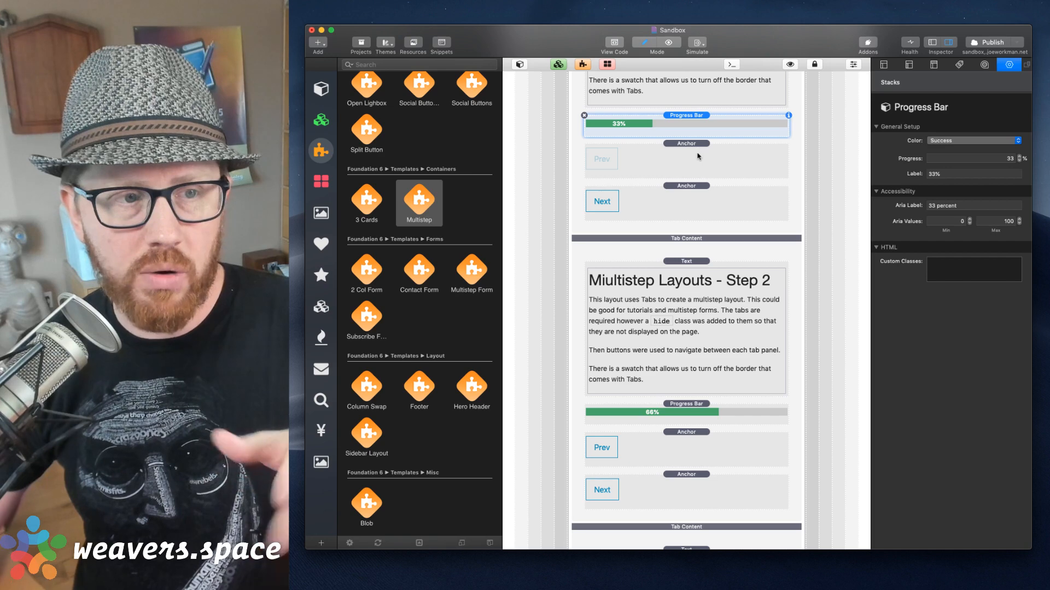
{"action": "scroll", "coordinate": [694, 131], "scroll_direction": "up", "scroll_amount": 3}
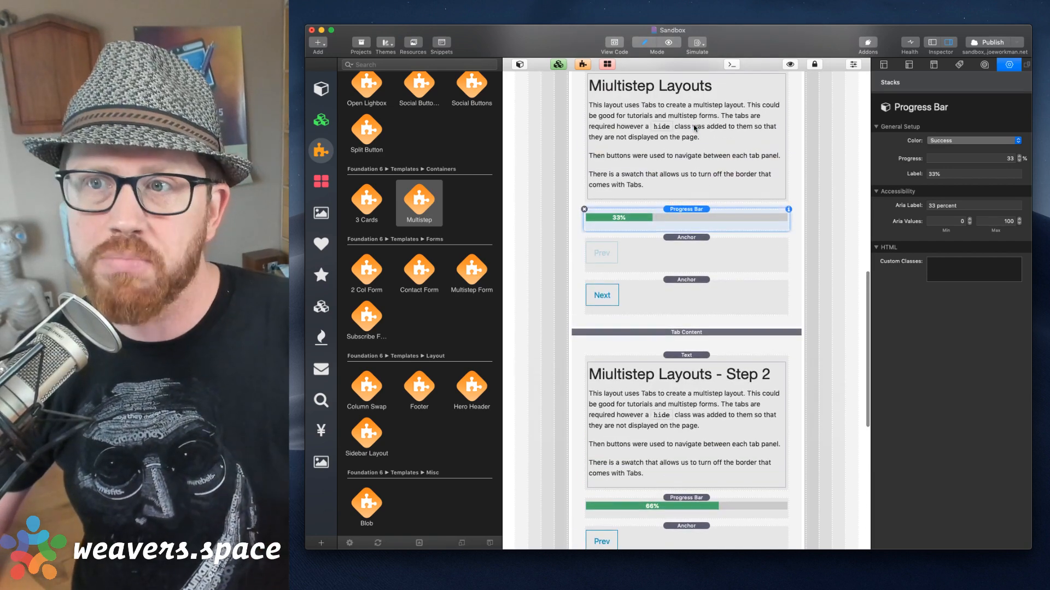
Examine the Step 2 panel's content ID and progress bar label, and the Step 3 panel's progress bar settings.
{"action": "scroll", "coordinate": [694, 127], "scroll_direction": "down", "scroll_amount": 3}
{"action": "left_click", "coordinate": [694, 230]}
{"action": "scroll", "coordinate": [694, 231], "scroll_direction": "down", "scroll_amount": 2}
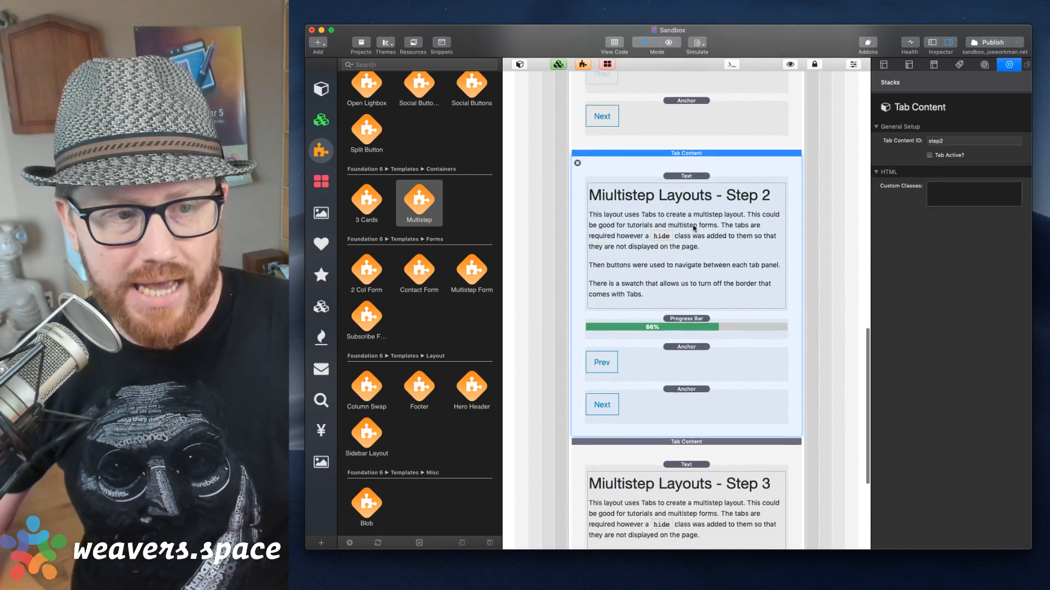
{"action": "left_click", "coordinate": [693, 319]}
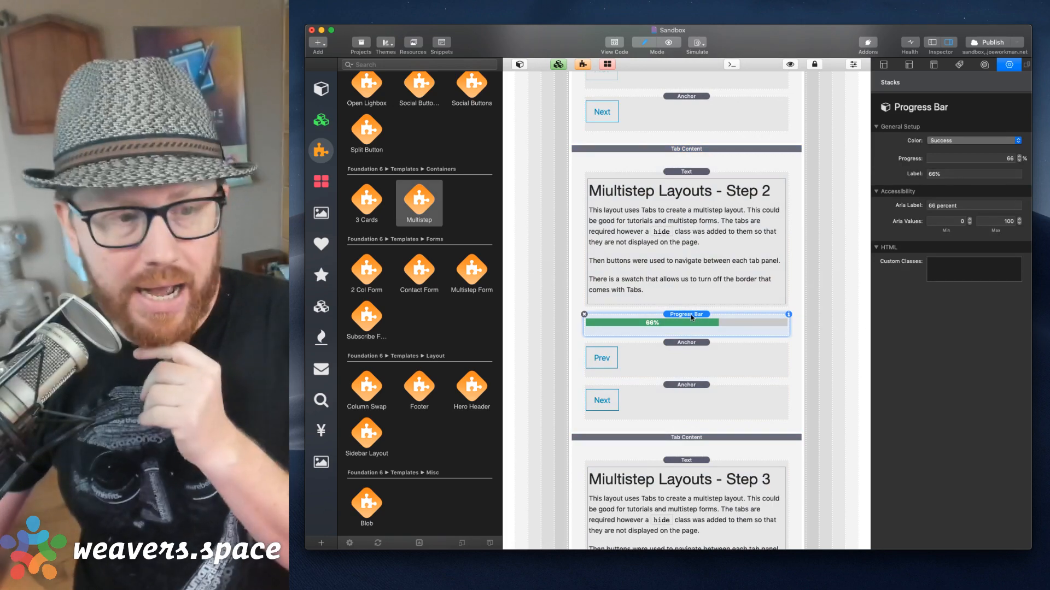
{"action": "left_click", "coordinate": [961, 174]}
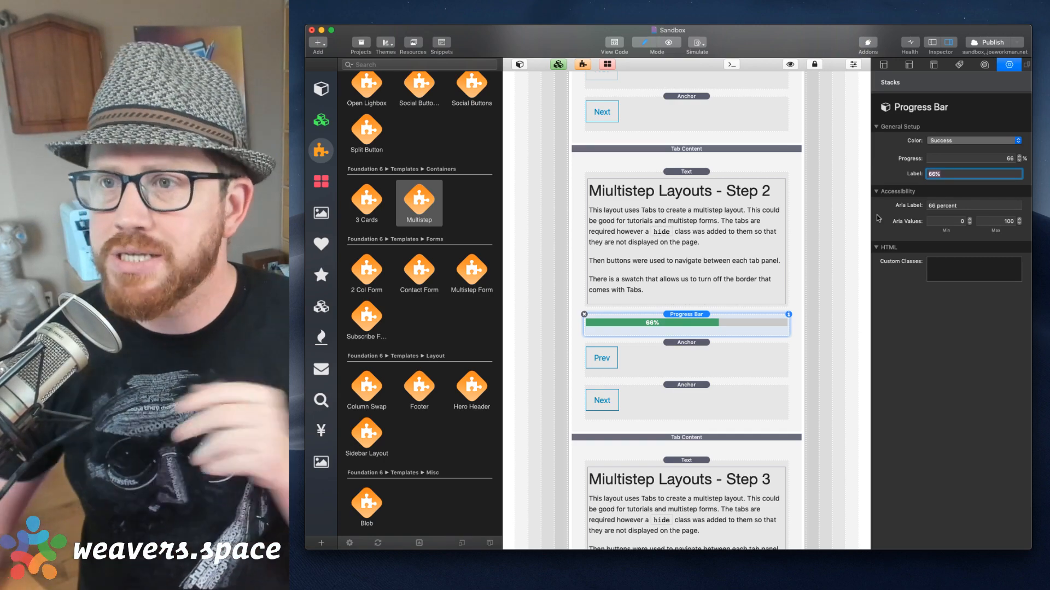
{"action": "scroll", "coordinate": [709, 414], "scroll_direction": "down", "scroll_amount": 5}
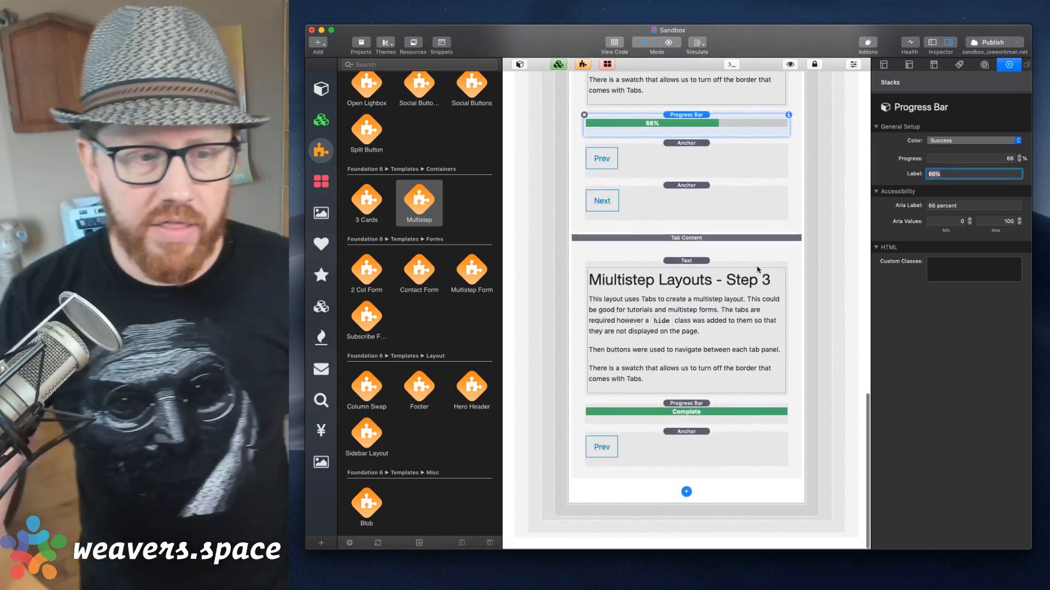
{"action": "left_click", "coordinate": [709, 414]}
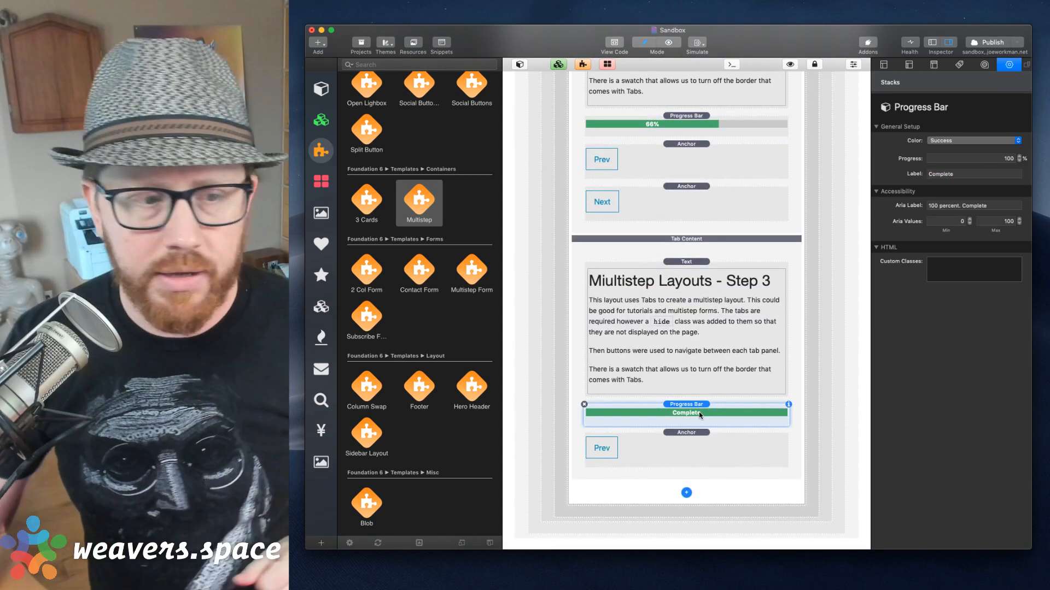
Examine the label, anchor ID and disabled feature of the first panel's Prev Anchor.
{"action": "scroll", "coordinate": [695, 399], "scroll_direction": "up", "scroll_amount": 6}
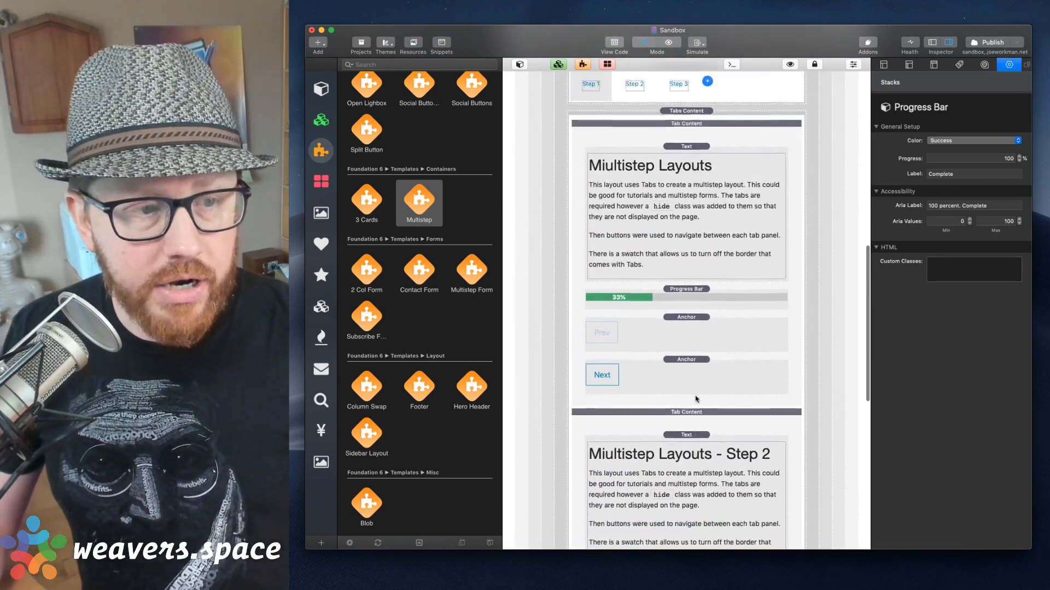
{"action": "scroll", "coordinate": [693, 142], "scroll_direction": "down", "scroll_amount": 2}
{"action": "scroll", "coordinate": [693, 139], "scroll_direction": "down", "scroll_amount": 1}
{"action": "left_click", "coordinate": [687, 240]}
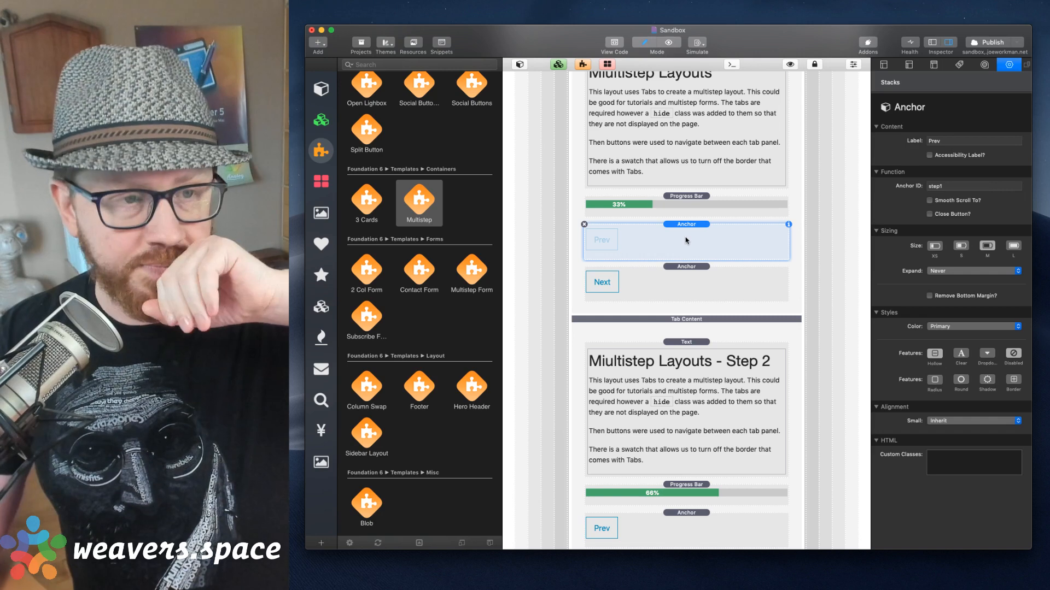
Preview the page, test the first step's disabled Prev button, and switch repeatedly between the first and second steps.
{"action": "key", "text": "super+r"}
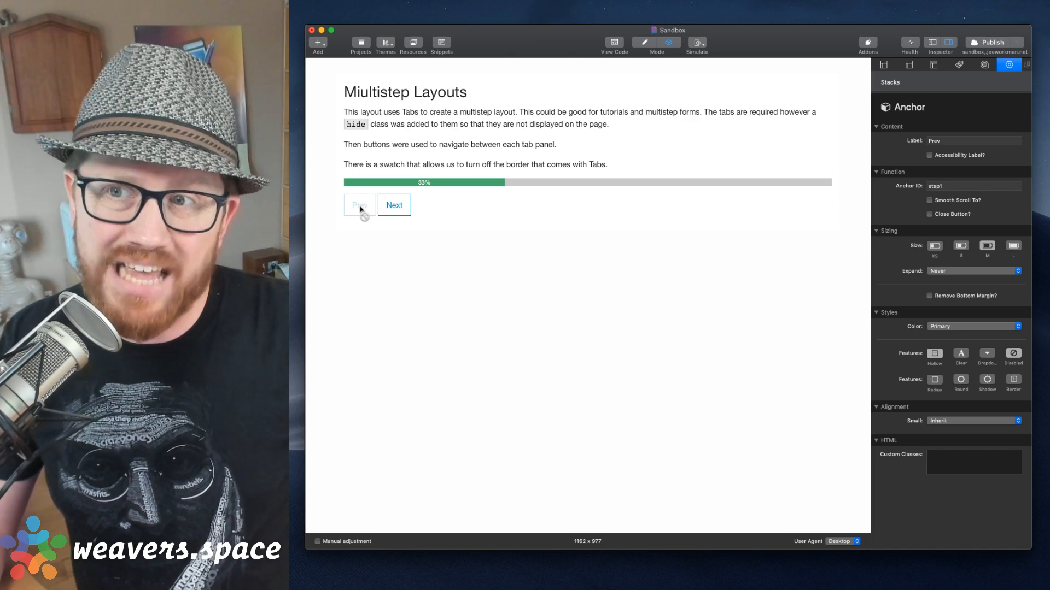
{"action": "triple_click", "coordinate": [360, 210]}
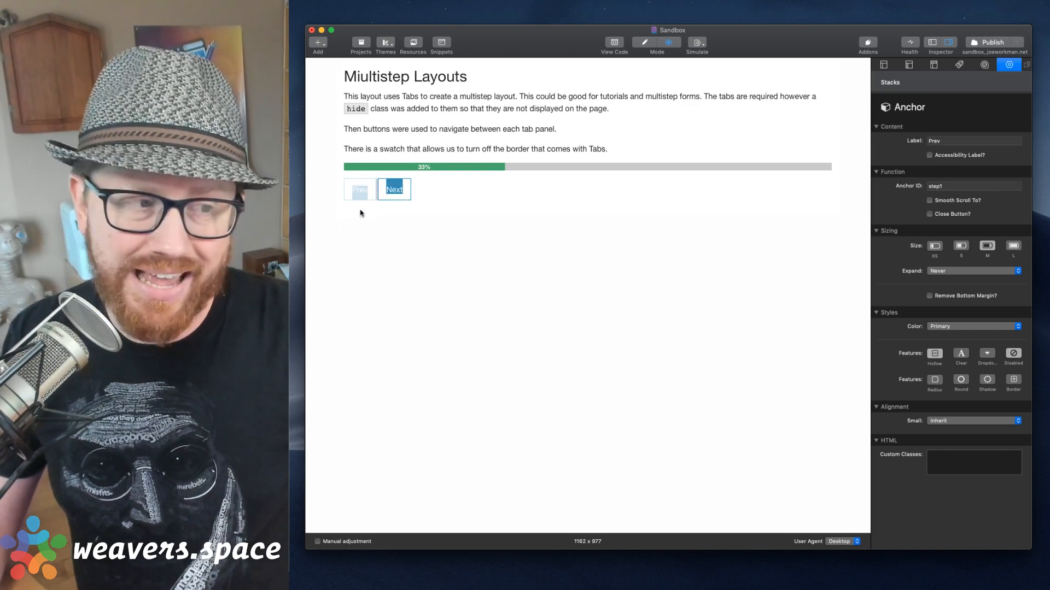
{"action": "left_click", "coordinate": [397, 195]}
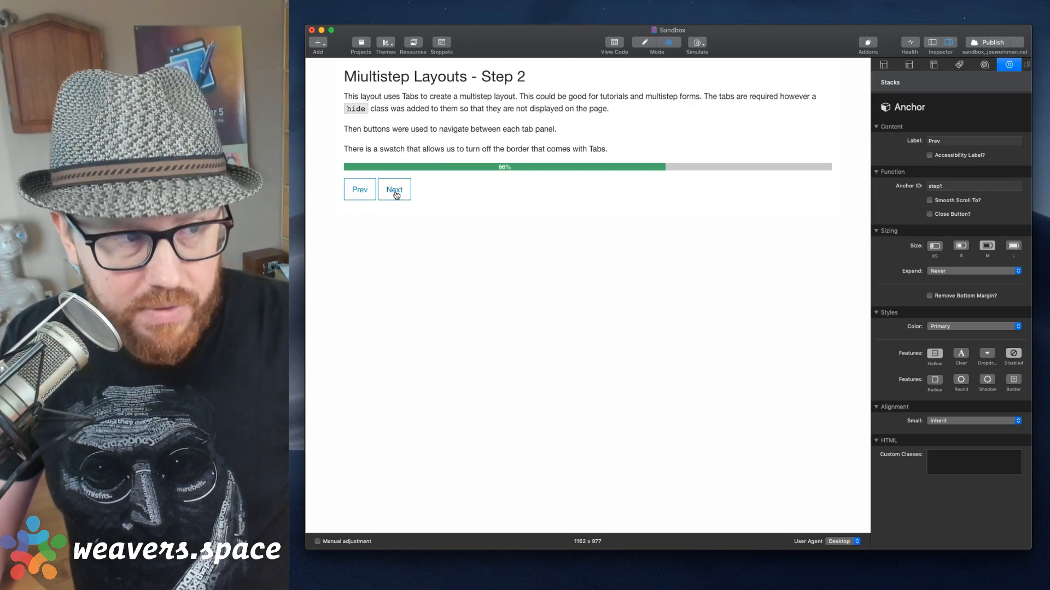
{"action": "left_click", "coordinate": [359, 190]}
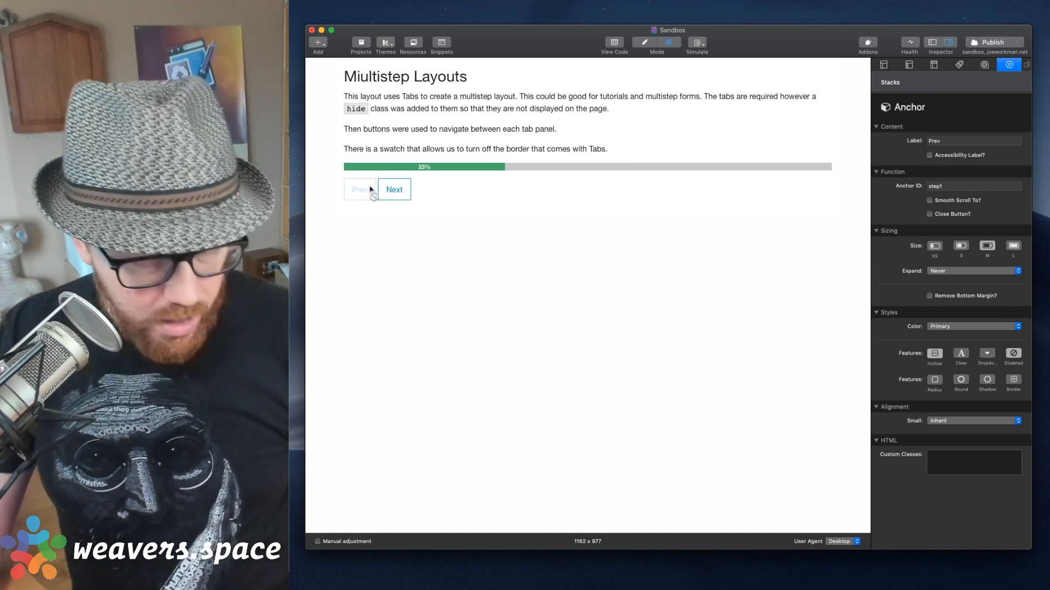
{"action": "left_click", "coordinate": [392, 189]}
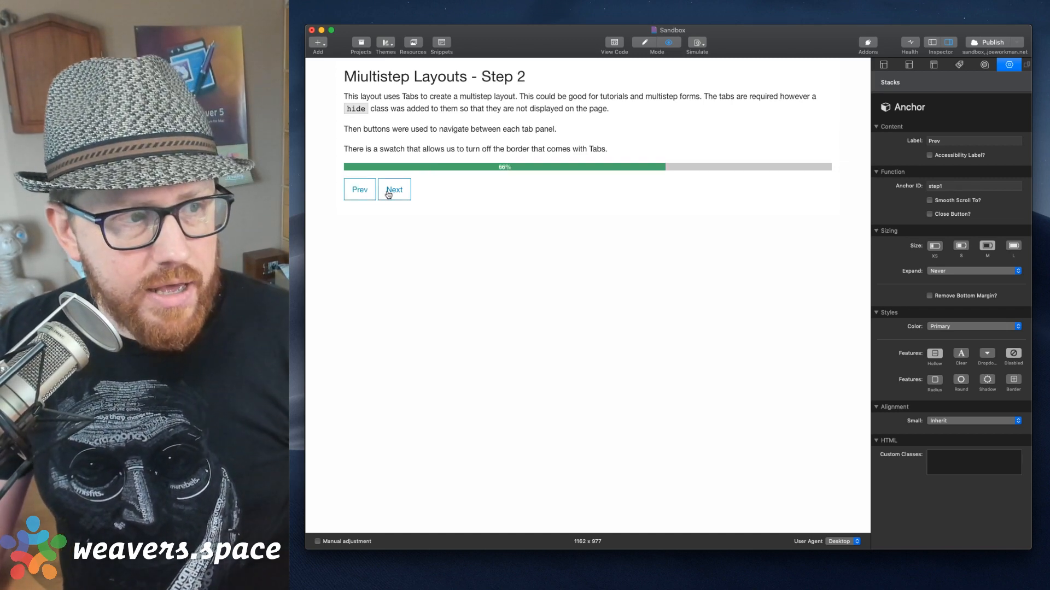
{"action": "left_click", "coordinate": [355, 190]}
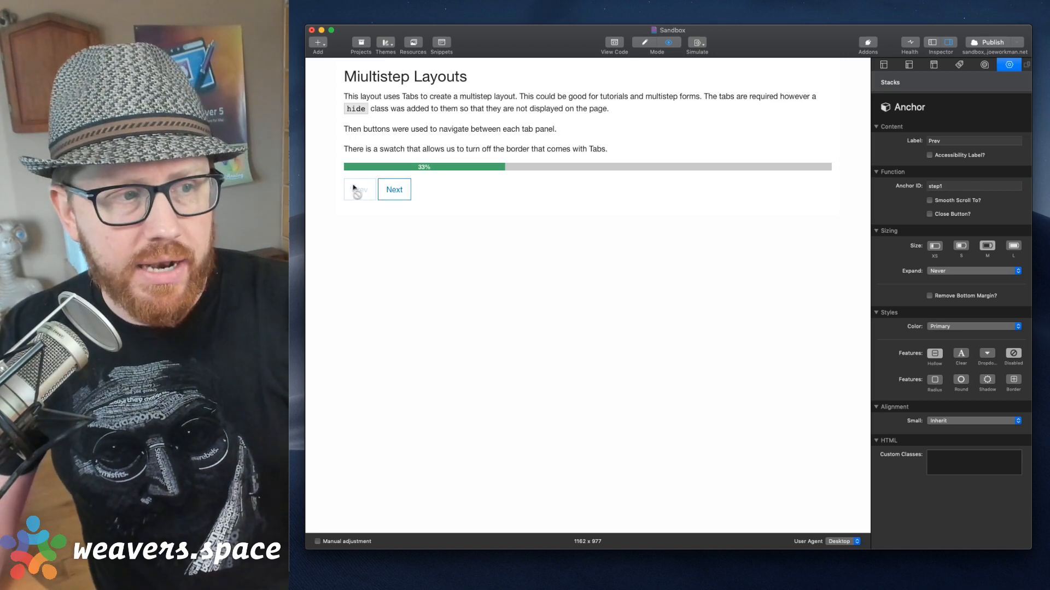
{"action": "left_click", "coordinate": [386, 194]}
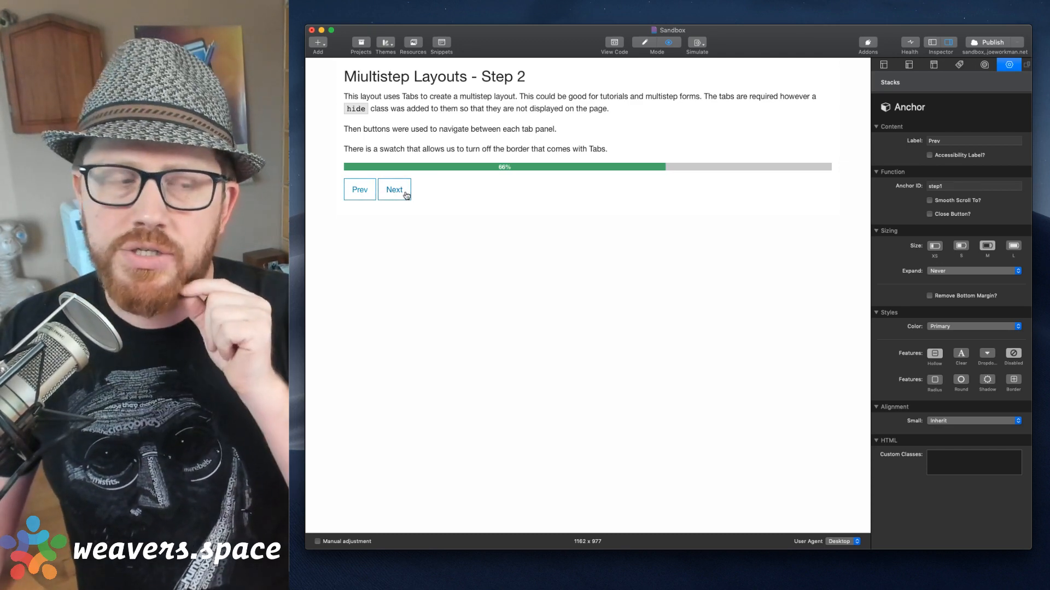
{"action": "left_click", "coordinate": [369, 191]}
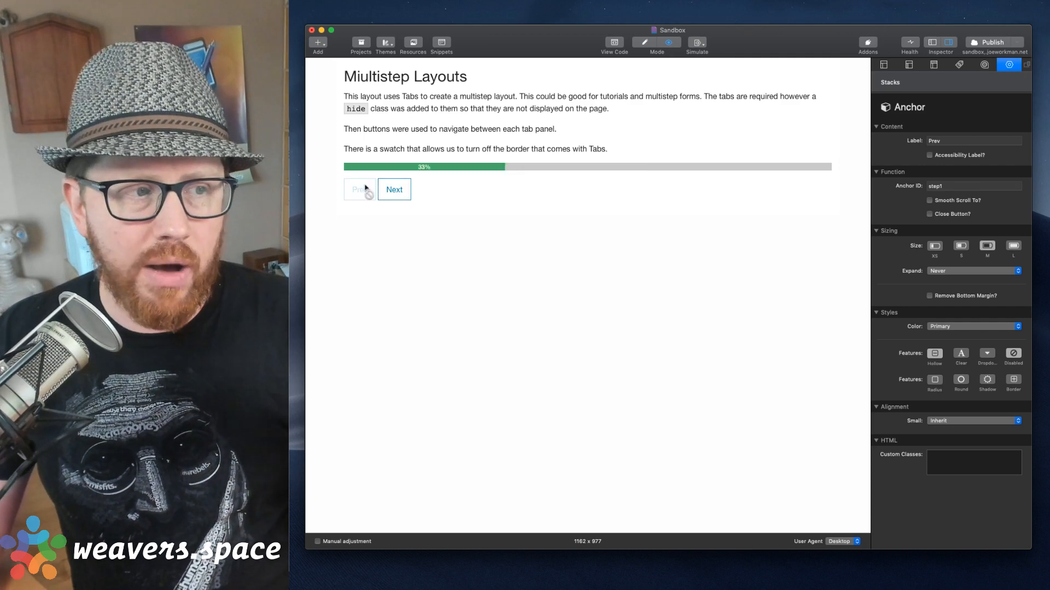
{"action": "left_click", "coordinate": [393, 191]}
{"action": "left_click", "coordinate": [363, 193]}
{"action": "left_click", "coordinate": [394, 192]}
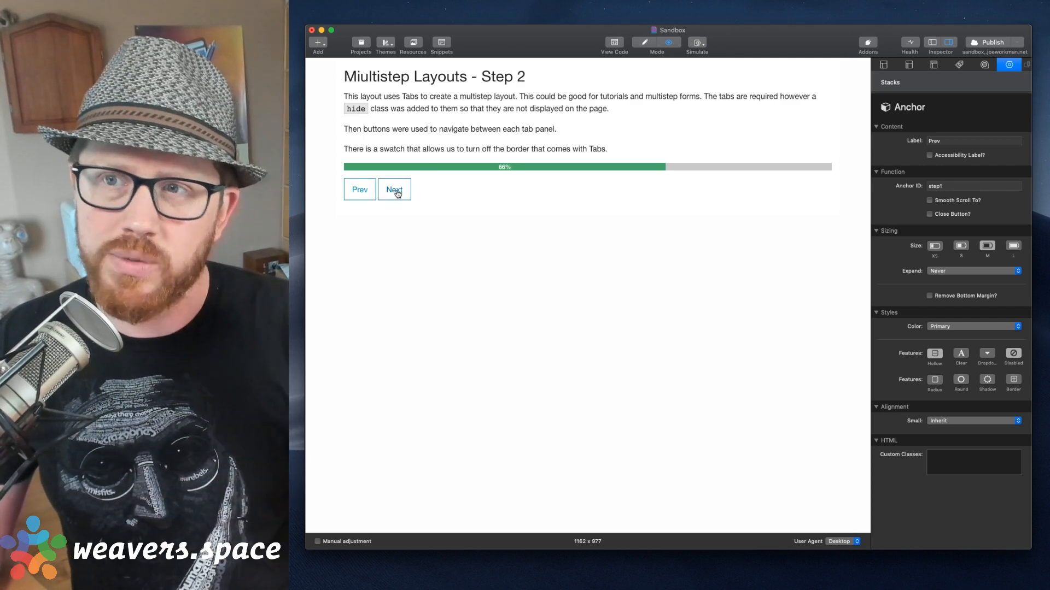
{"action": "left_click", "coordinate": [361, 193]}
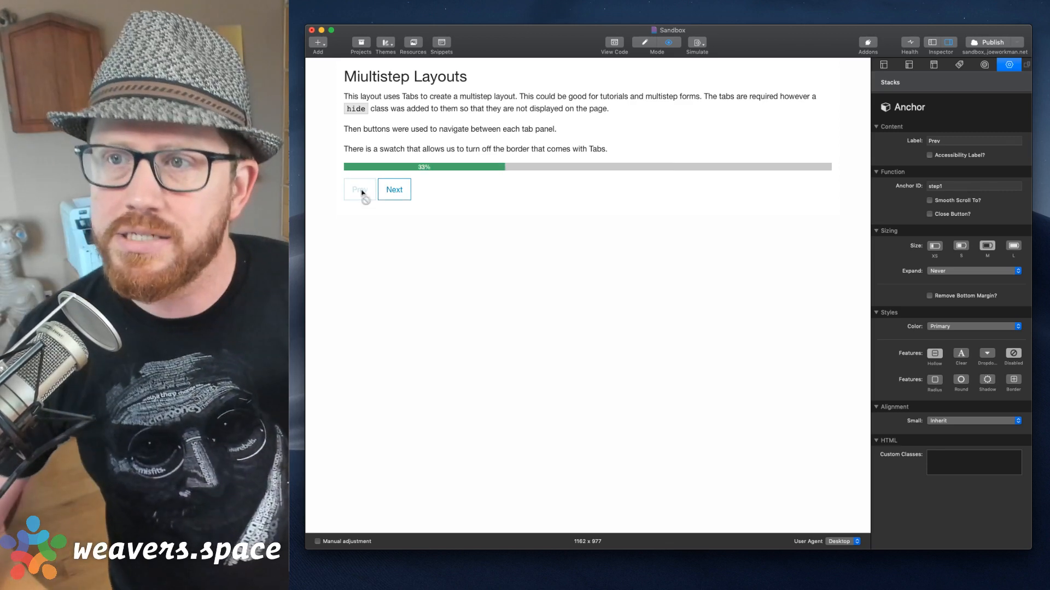
Advance the previewed layout through to Step 3 and go back to the first step.
{"action": "left_click", "coordinate": [395, 196]}
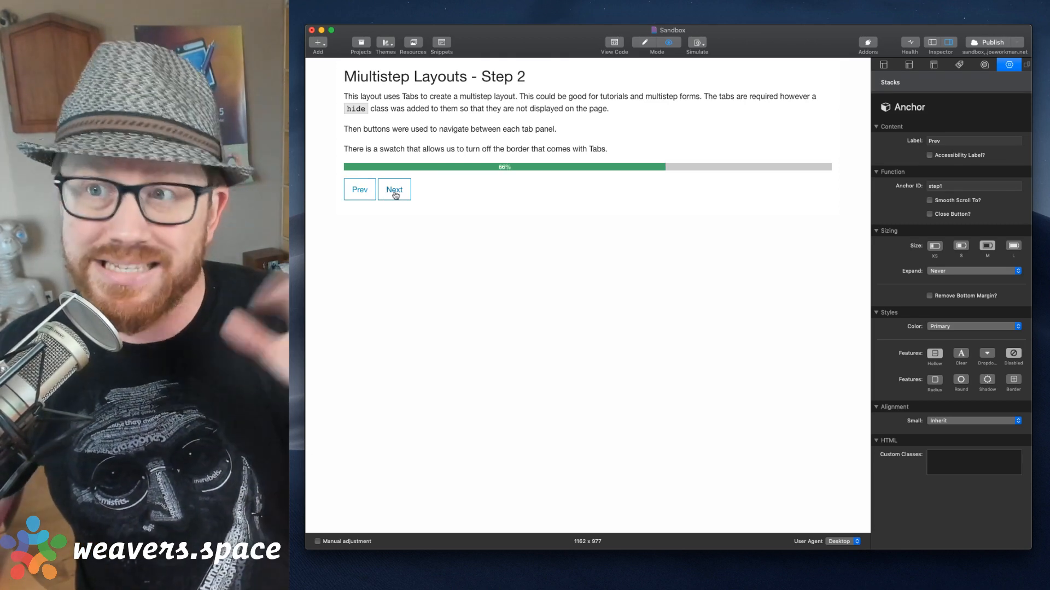
{"action": "left_click", "coordinate": [395, 191]}
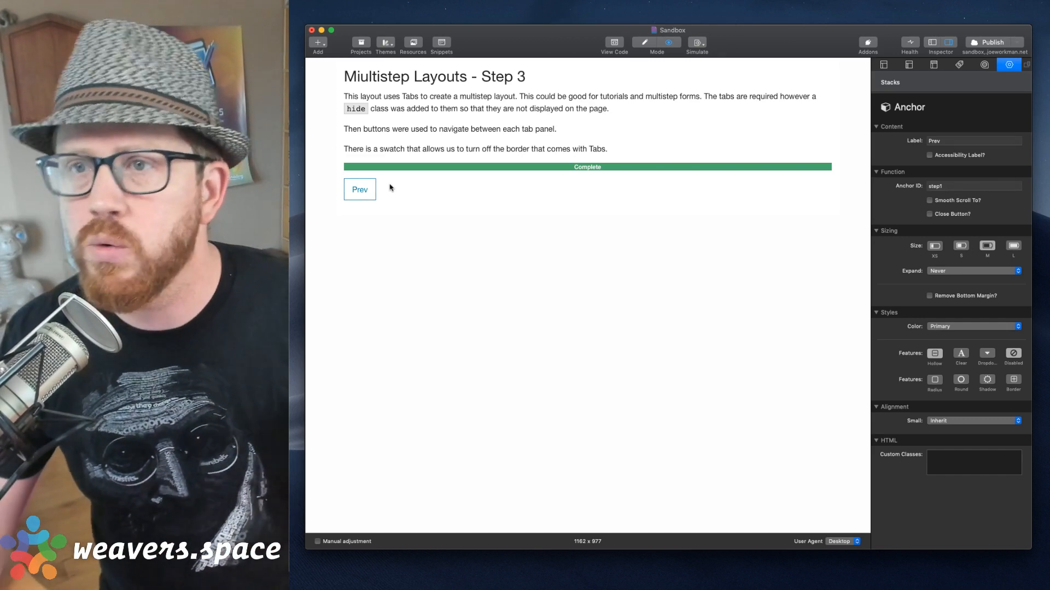
{"action": "left_click", "coordinate": [356, 191]}
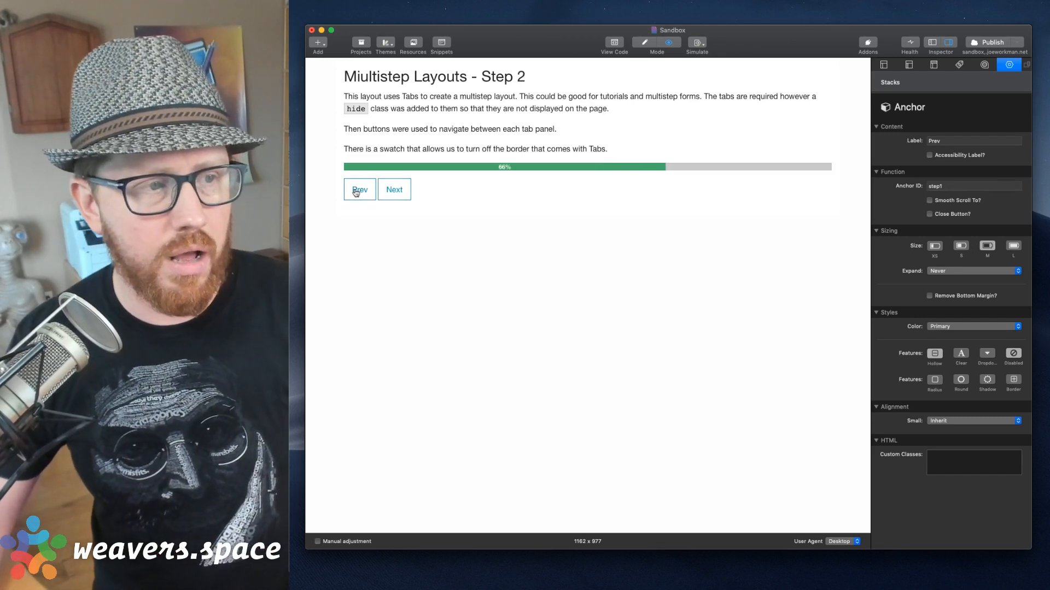
{"action": "left_click", "coordinate": [355, 189]}
Return to editing and examine the label and anchor ID of the first panel's Next Anchor.
{"action": "key", "text": "super+shift+p"}
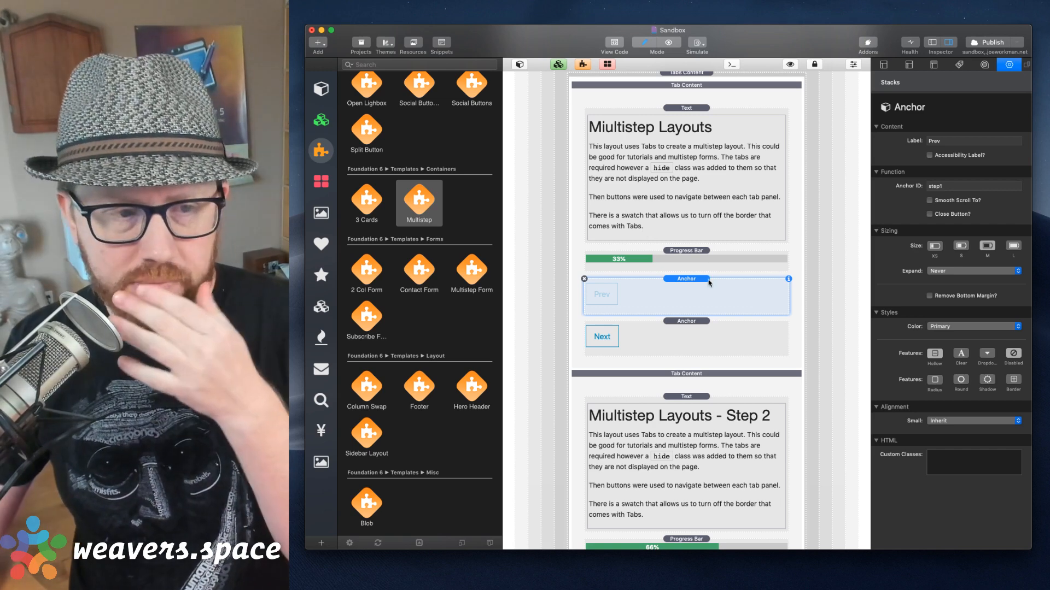
{"action": "scroll", "coordinate": [705, 283], "scroll_direction": "down", "scroll_amount": 2}
{"action": "scroll", "coordinate": [705, 283], "scroll_direction": "up", "scroll_amount": 3}
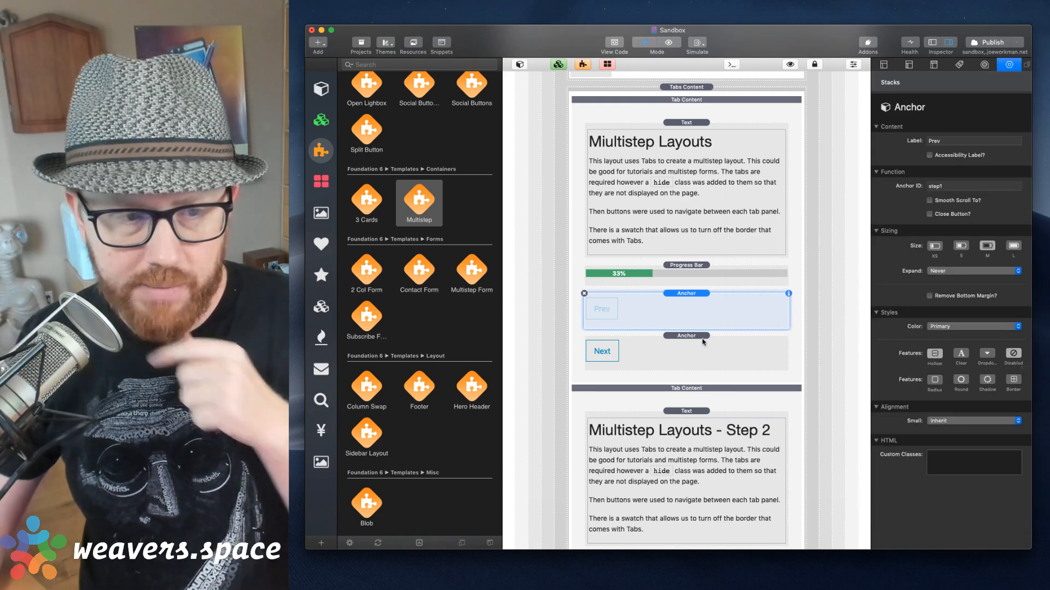
{"action": "left_click", "coordinate": [699, 342]}
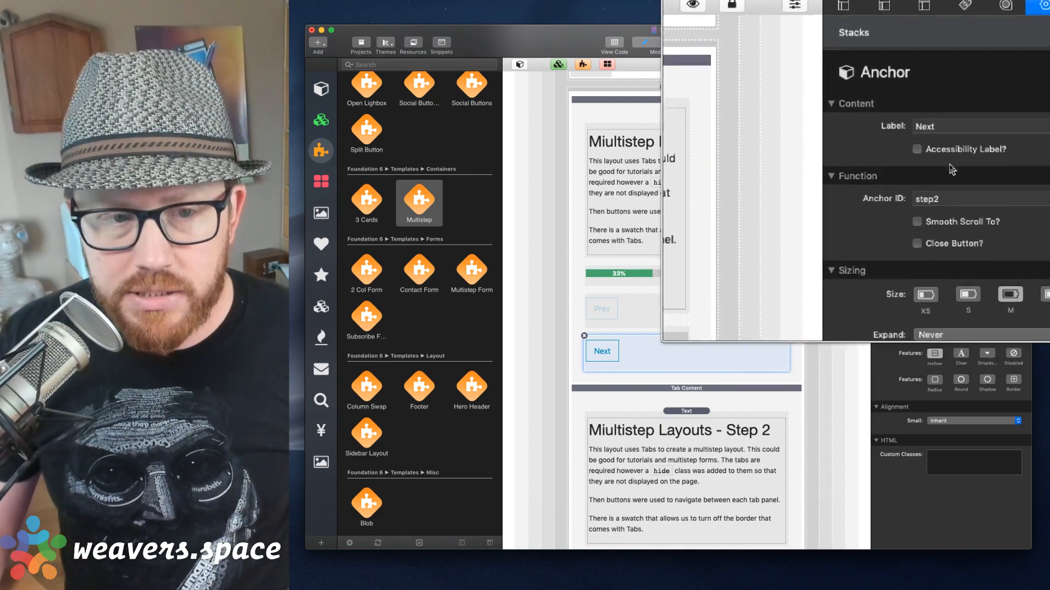
Examine the first panel's Next Anchor ID and the anchor IDs of the second panel's Prev and Next Anchors.
{"action": "left_click", "coordinate": [950, 203]}
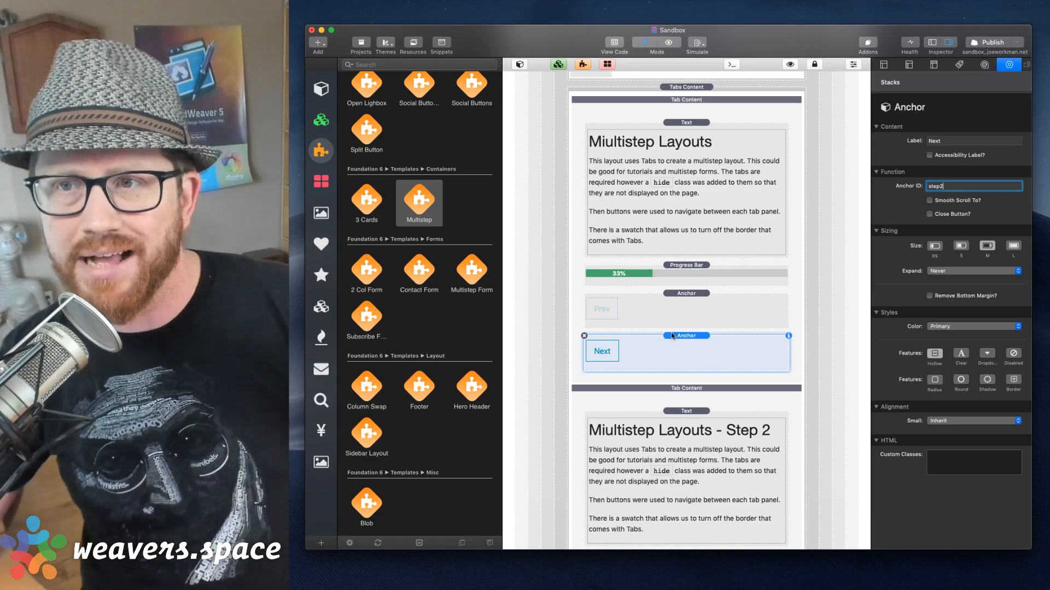
{"action": "scroll", "coordinate": [682, 354], "scroll_direction": "down", "scroll_amount": 3}
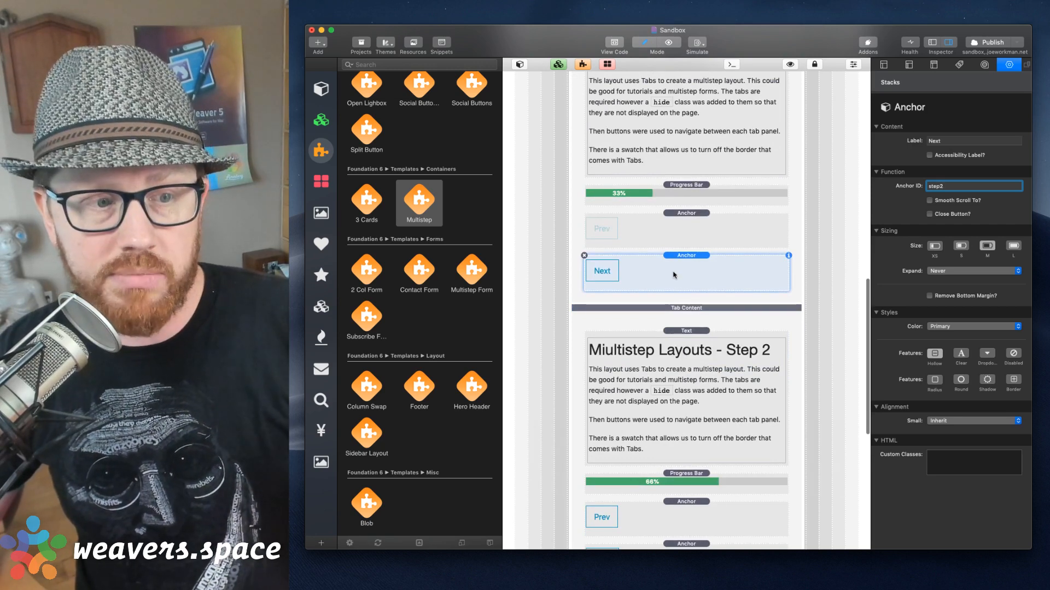
{"action": "key", "text": "Return"}
{"action": "scroll", "coordinate": [692, 328], "scroll_direction": "down", "scroll_amount": 8}
{"action": "left_click", "coordinate": [693, 271]}
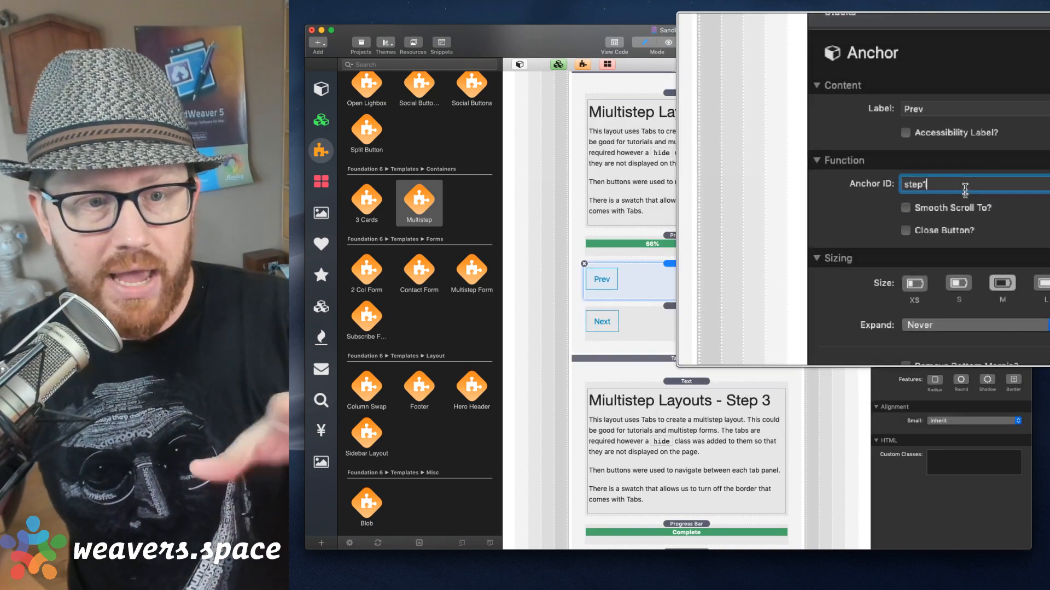
{"action": "left_click", "coordinate": [965, 189]}
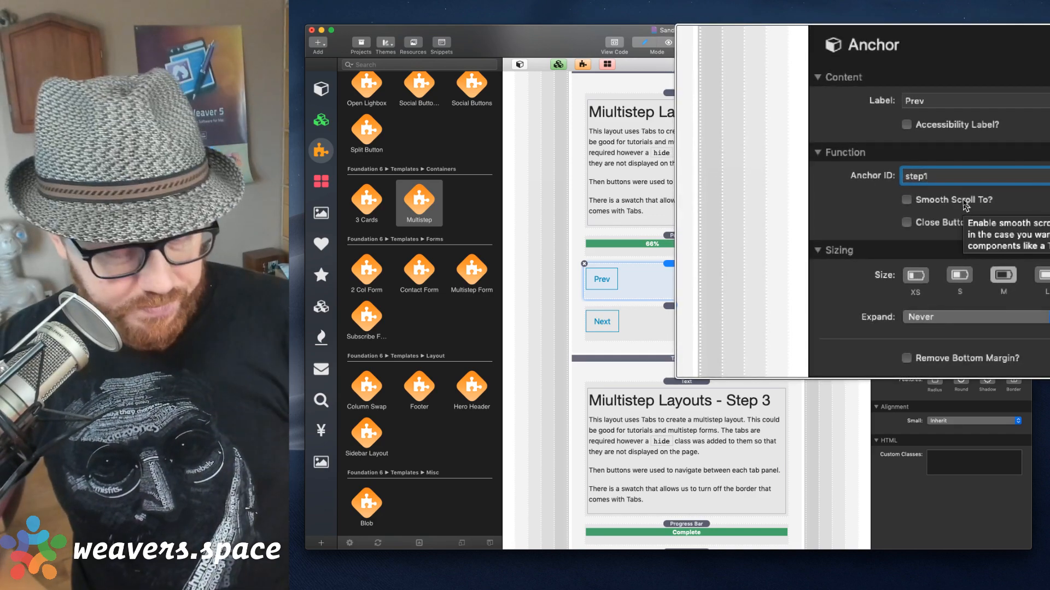
{"action": "left_click", "coordinate": [714, 322]}
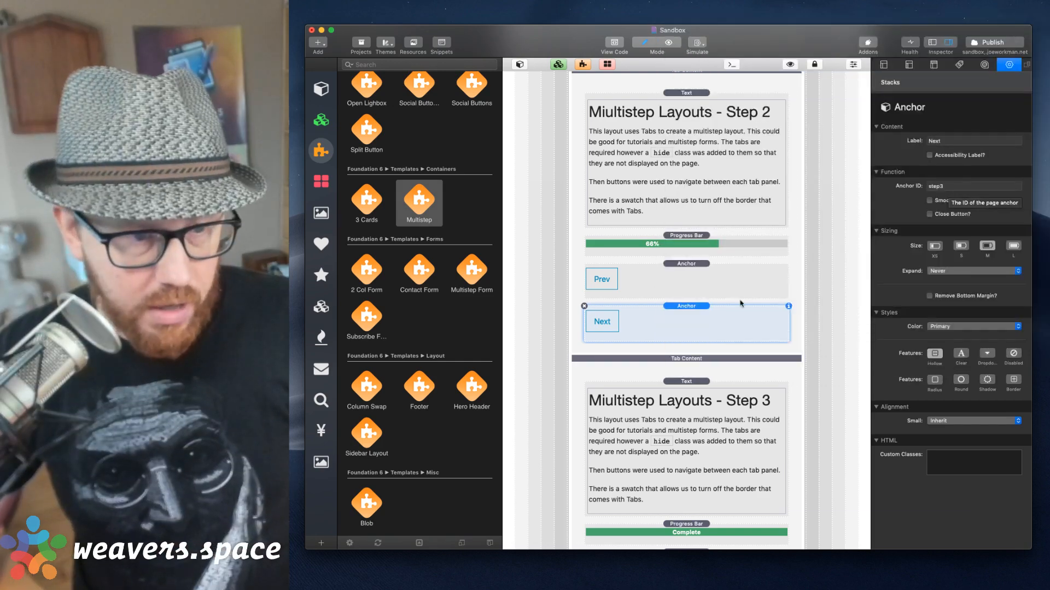
Examine the third panel's Tab Content ID and the anchor ID of its Prev Anchor.
{"action": "left_click", "coordinate": [684, 362]}
{"action": "scroll", "coordinate": [678, 383], "scroll_direction": "down", "scroll_amount": 3}
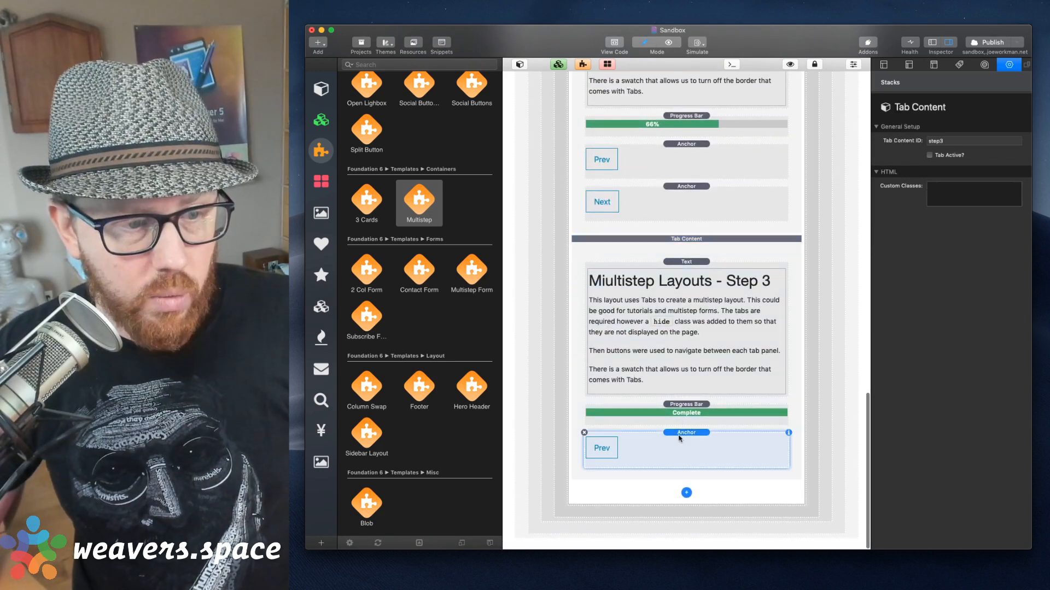
{"action": "left_click", "coordinate": [680, 437]}
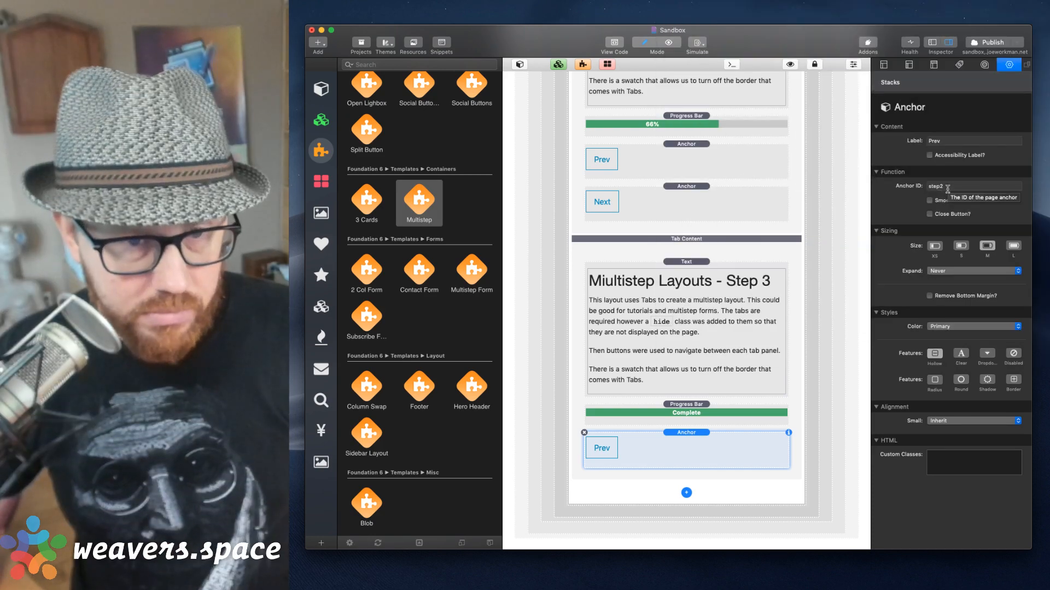
{"action": "left_click", "coordinate": [713, 252]}
Preview the page, advance through the steps to Step 3, go back to Step 2, and return to editing.
{"action": "scroll", "coordinate": [711, 251], "scroll_direction": "up", "scroll_amount": 10}
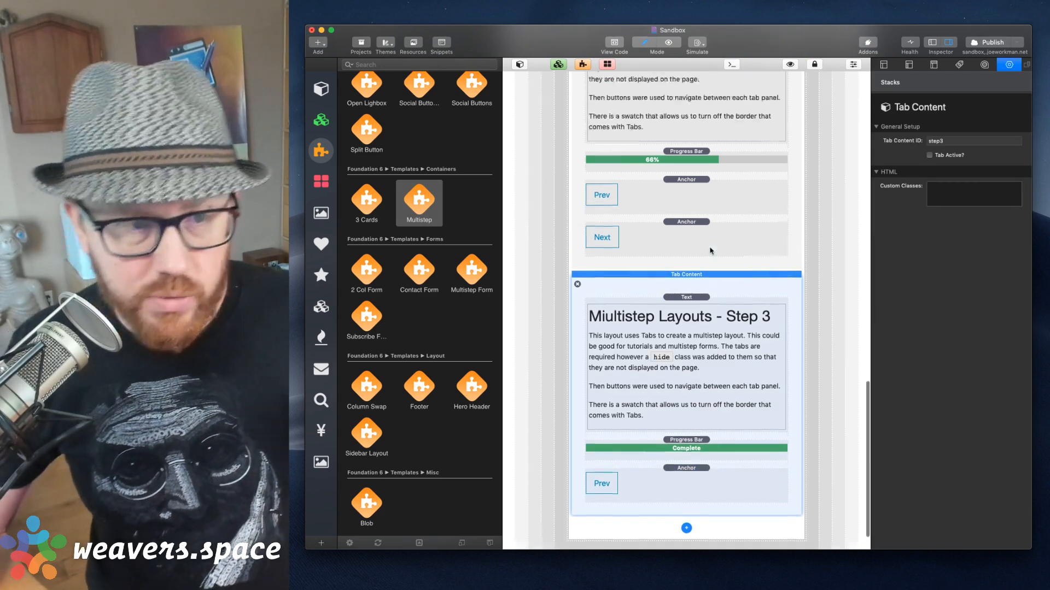
{"action": "scroll", "coordinate": [705, 164], "scroll_direction": "up", "scroll_amount": 2}
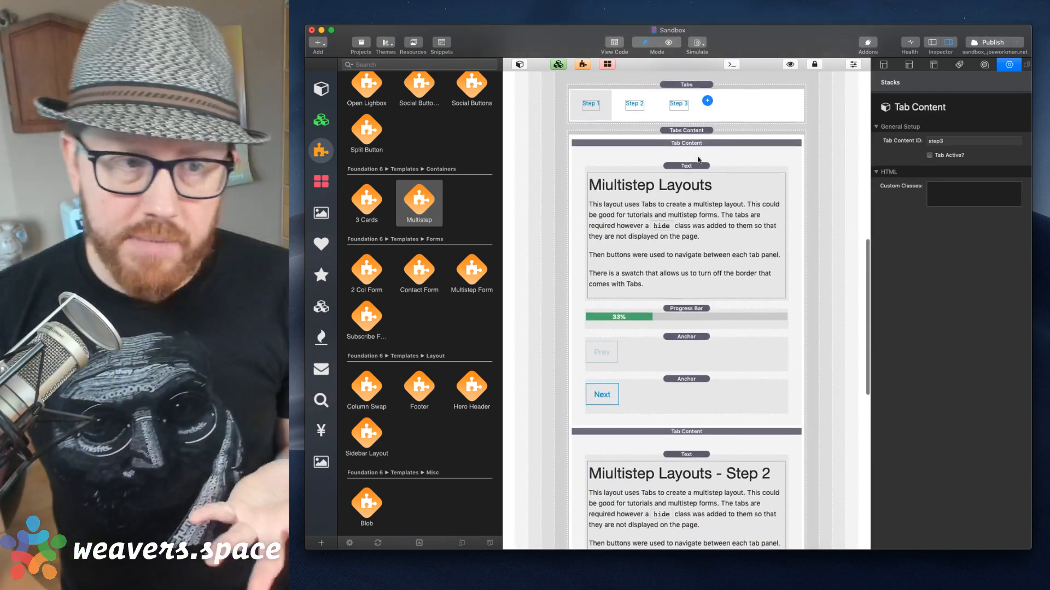
{"action": "scroll", "coordinate": [688, 86], "scroll_direction": "up", "scroll_amount": 5}
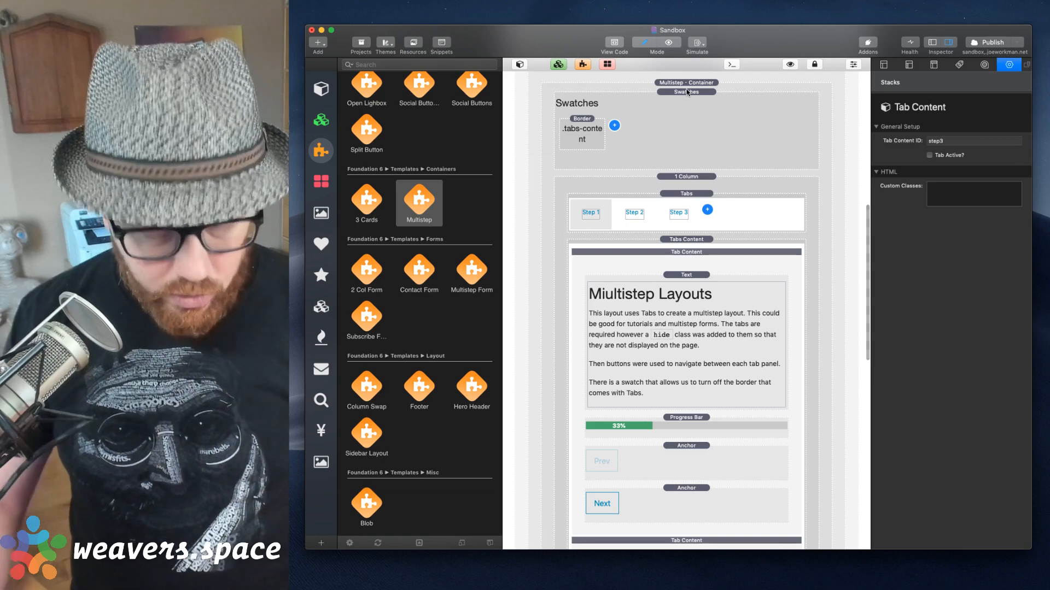
{"action": "key", "text": "super+r"}
{"action": "left_click", "coordinate": [394, 205]}
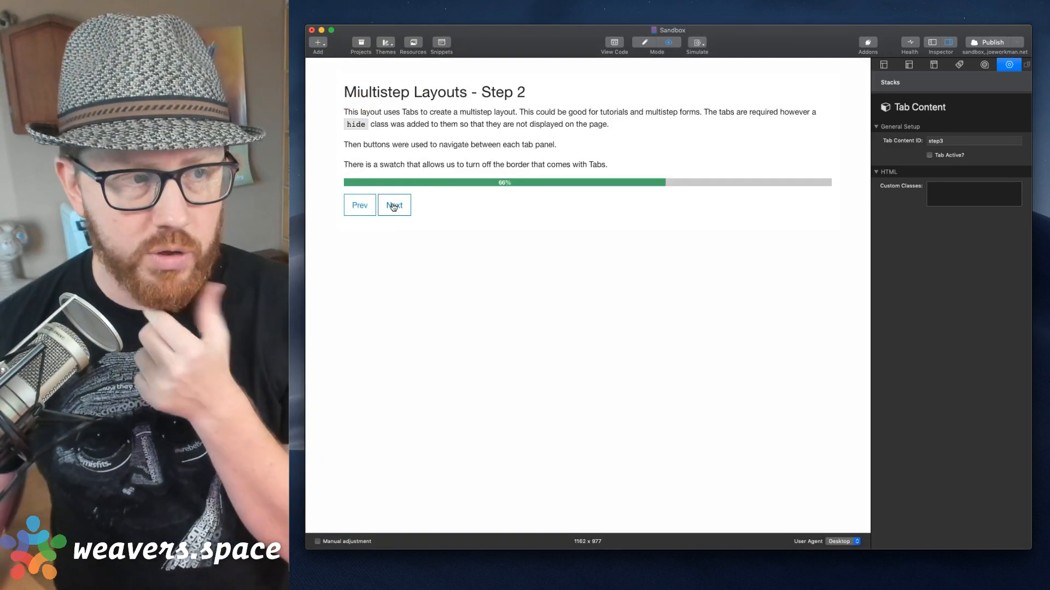
{"action": "left_click", "coordinate": [394, 205]}
{"action": "left_click", "coordinate": [360, 206]}
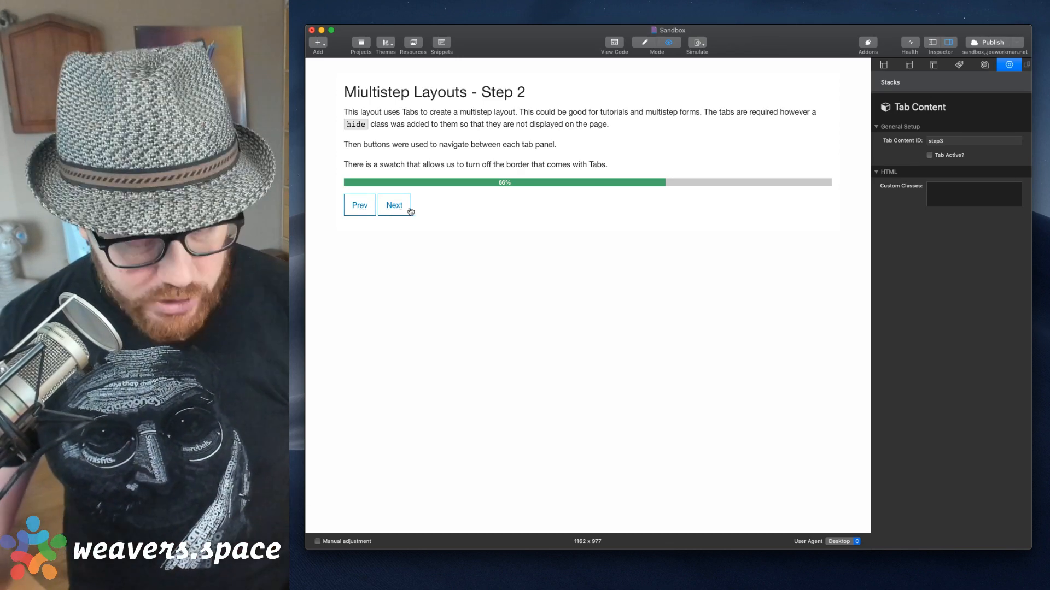
{"action": "key", "text": "super+r"}
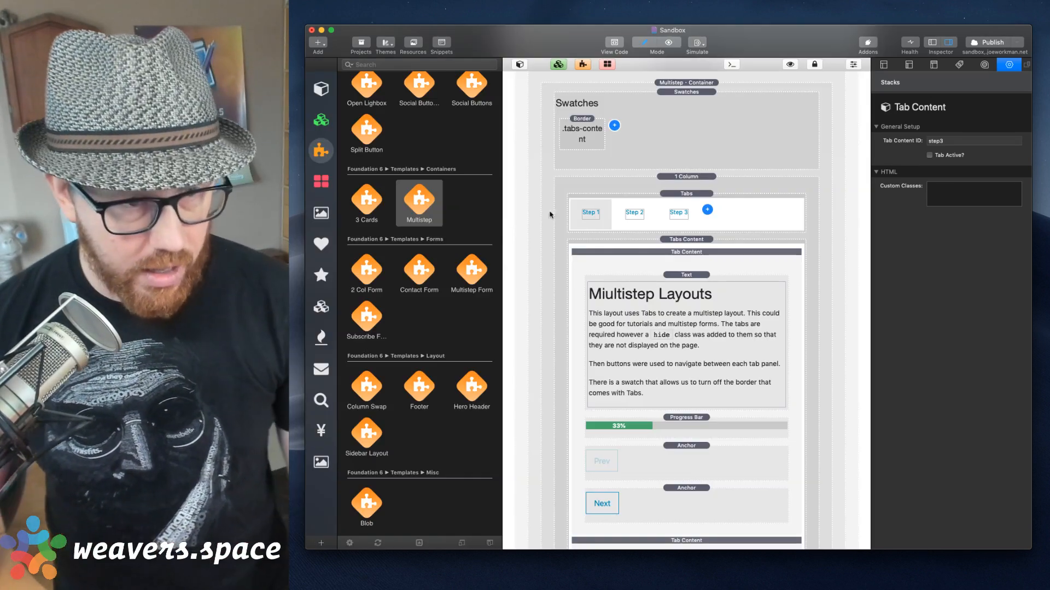
Temporarily remove the Border swatch from the Multistep container and preview the page without it.
{"action": "scroll", "coordinate": [643, 215], "scroll_direction": "up", "scroll_amount": 1}
{"action": "scroll", "coordinate": [643, 215], "scroll_direction": "up", "scroll_amount": 3}
{"action": "left_click", "coordinate": [582, 269]}
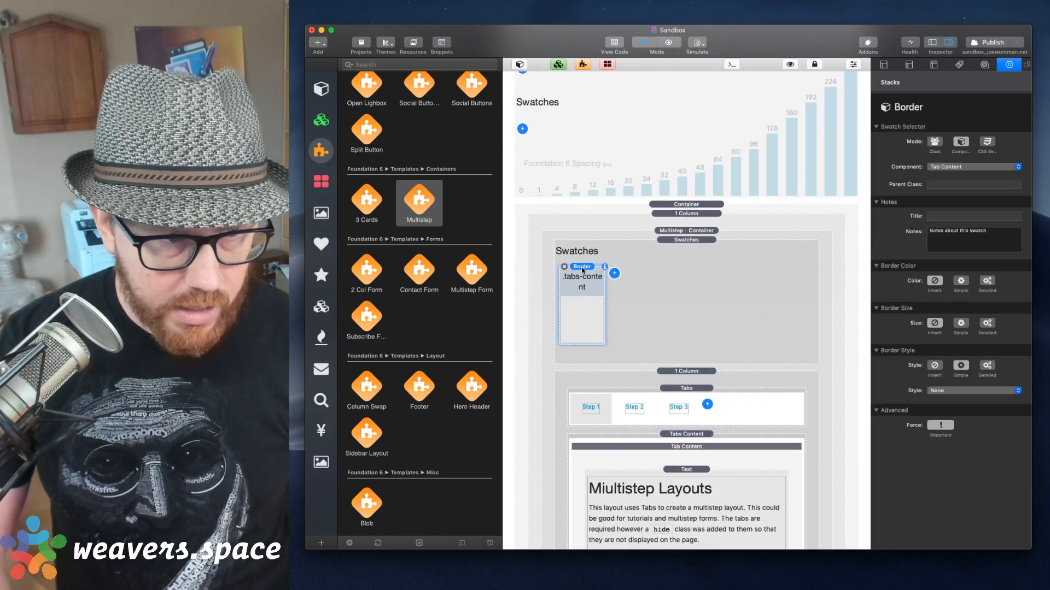
{"action": "left_click", "coordinate": [583, 269]}
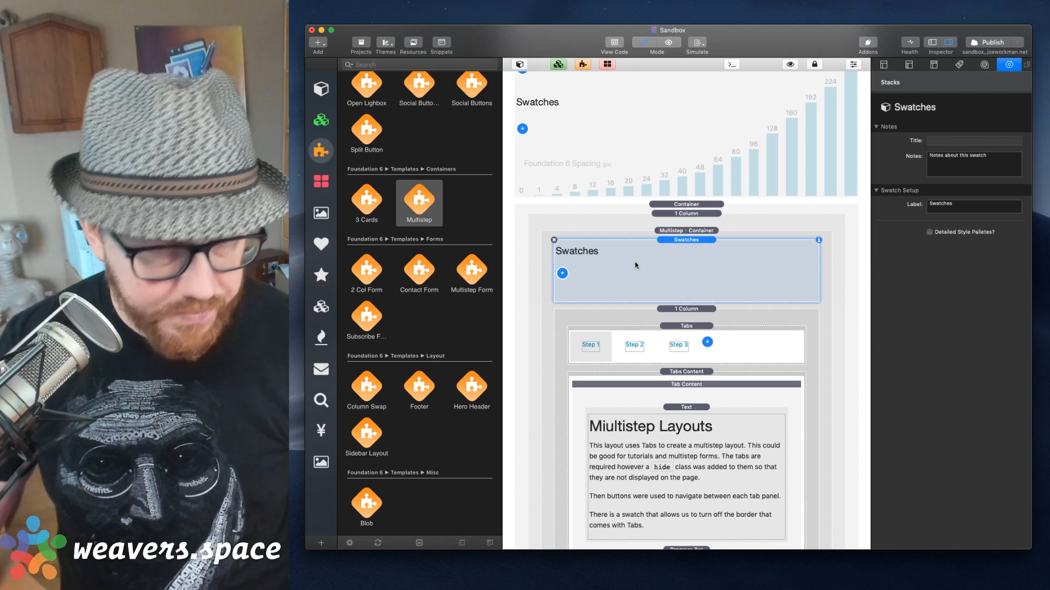
{"action": "key", "text": "super+r"}
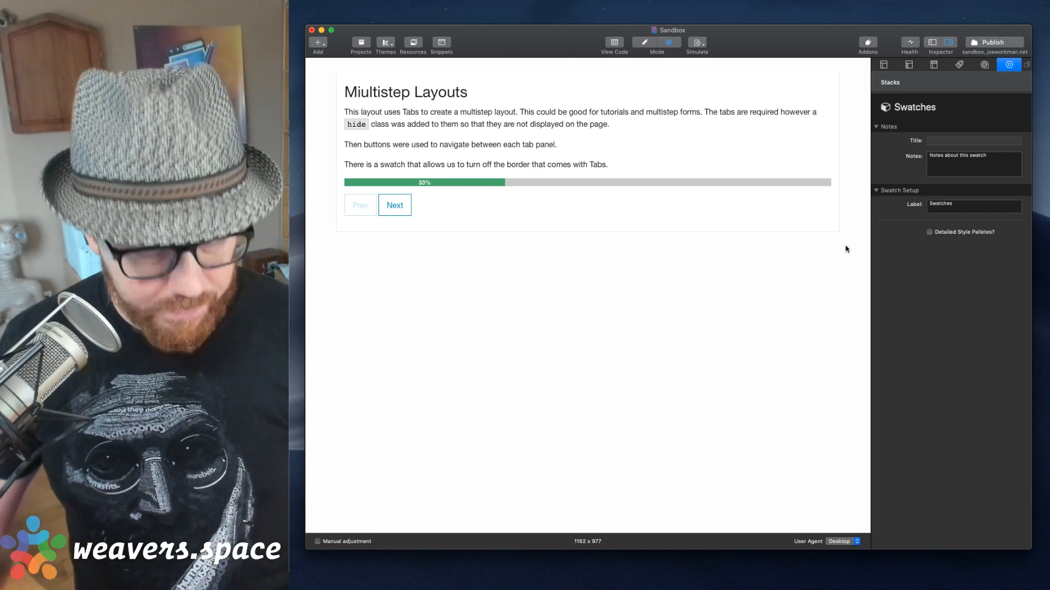
{"action": "key", "text": "super+r"}
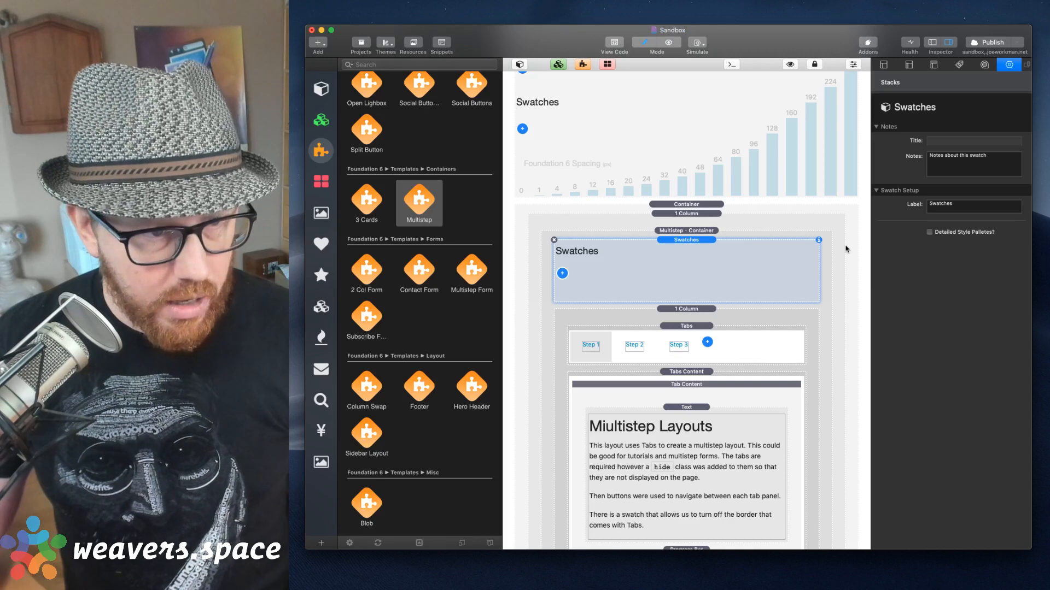
Examine the Border swatch's target component and border style settings in the Multistep container.
{"action": "left_click", "coordinate": [586, 270]}
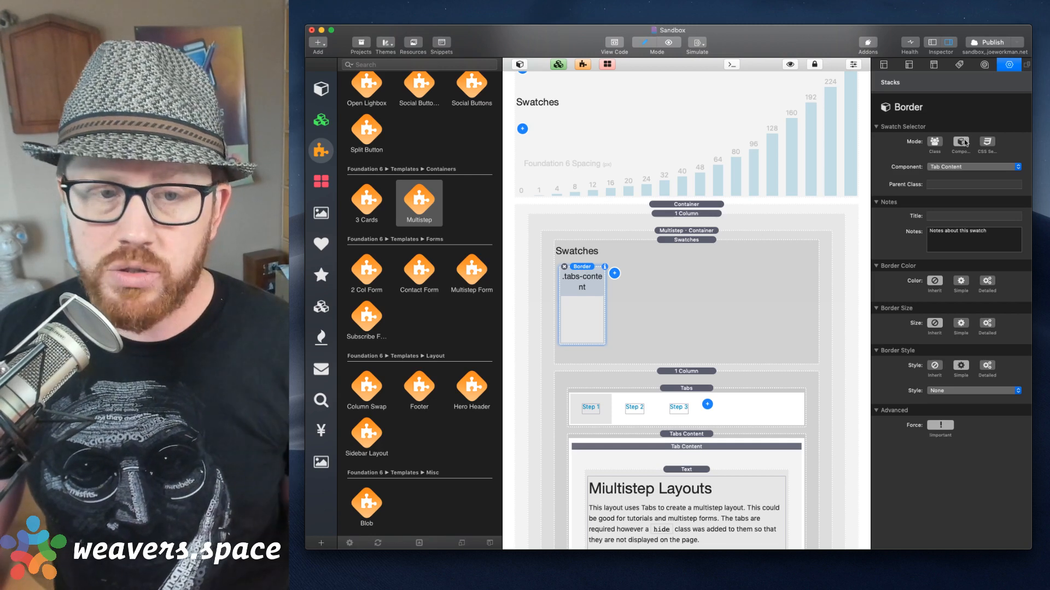
{"action": "left_click", "coordinate": [966, 168]}
{"action": "left_click", "coordinate": [966, 168]}
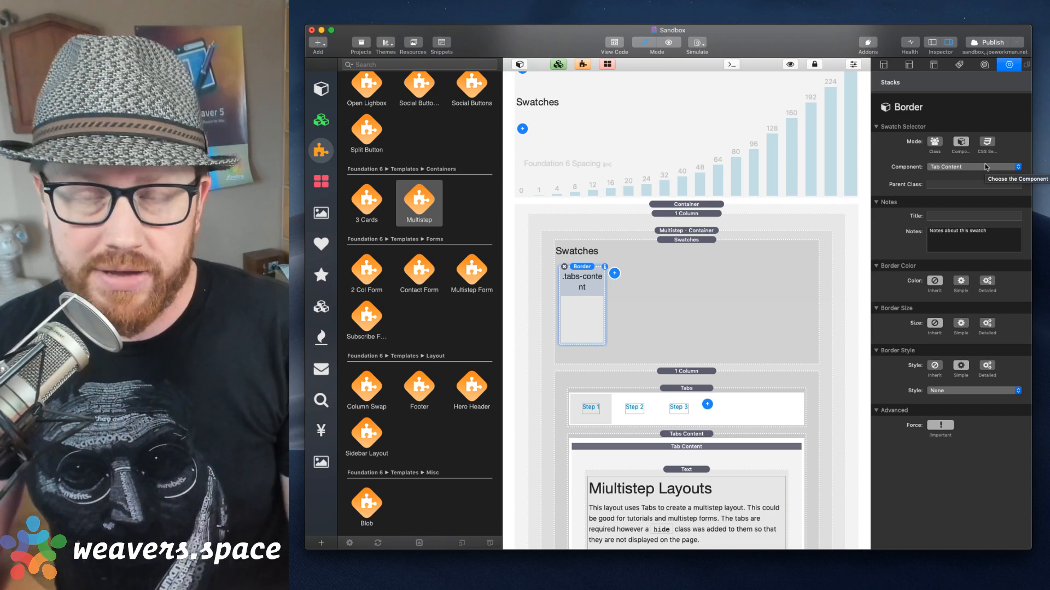
{"action": "left_click", "coordinate": [986, 166]}
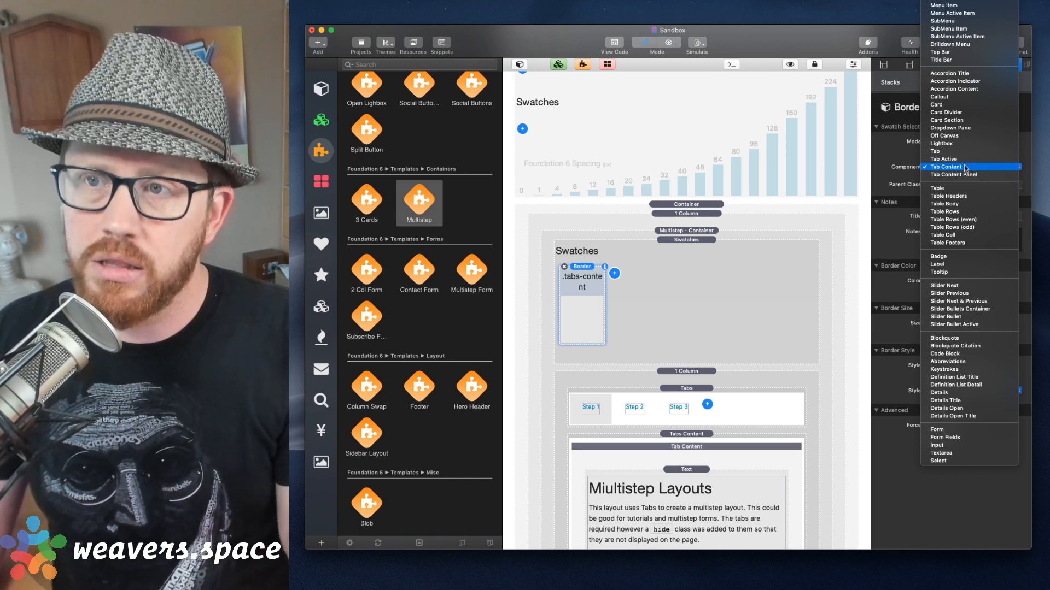
{"action": "left_click", "coordinate": [964, 167]}
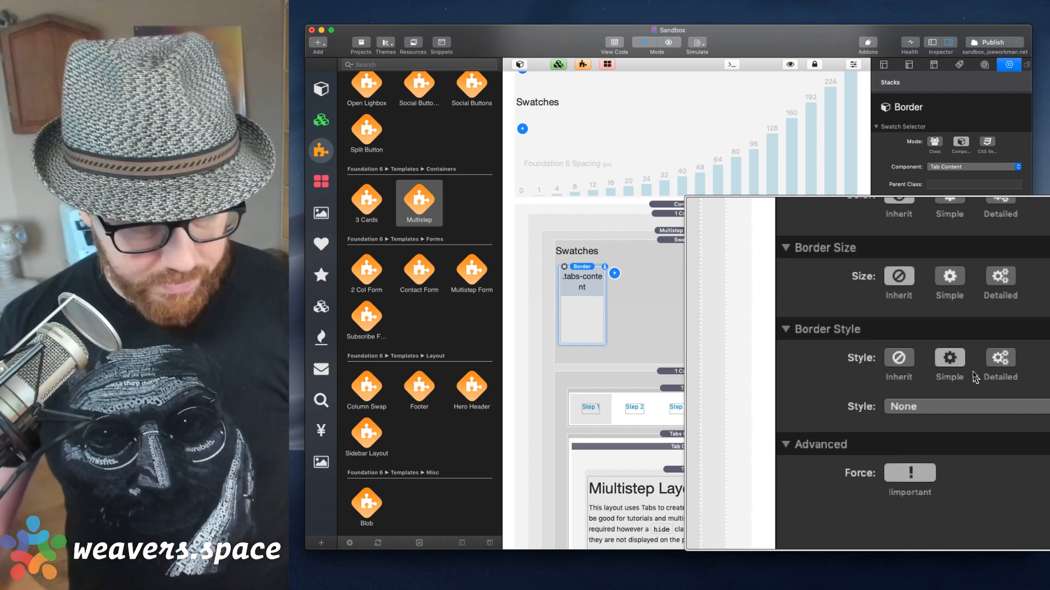
{"action": "left_click", "coordinate": [719, 254]}
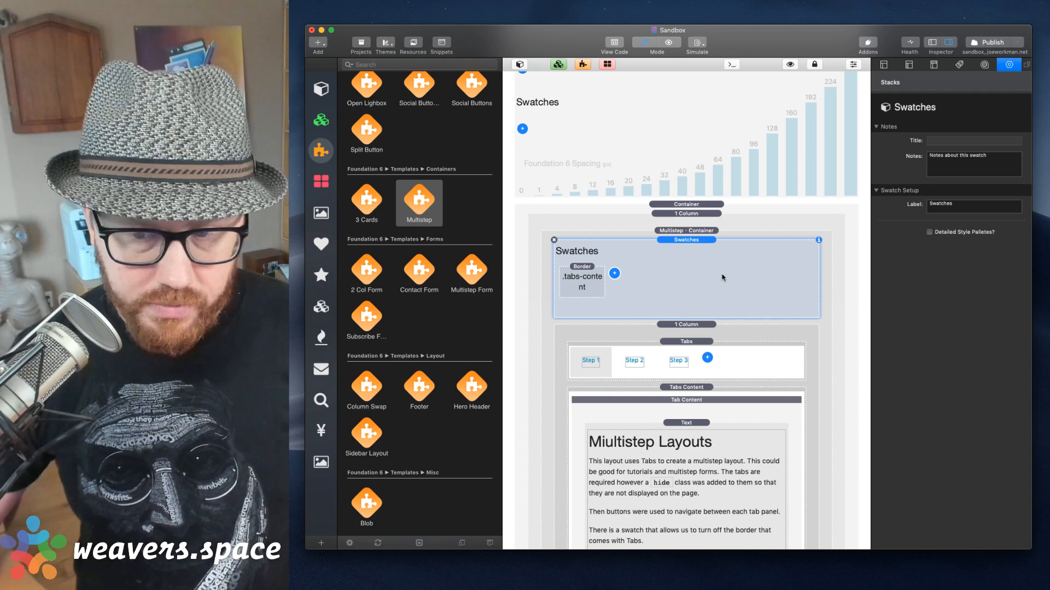
Delete the whole Multistep container from the page's 1 Column stack.
{"action": "scroll", "coordinate": [698, 347], "scroll_direction": "down", "scroll_amount": 5}
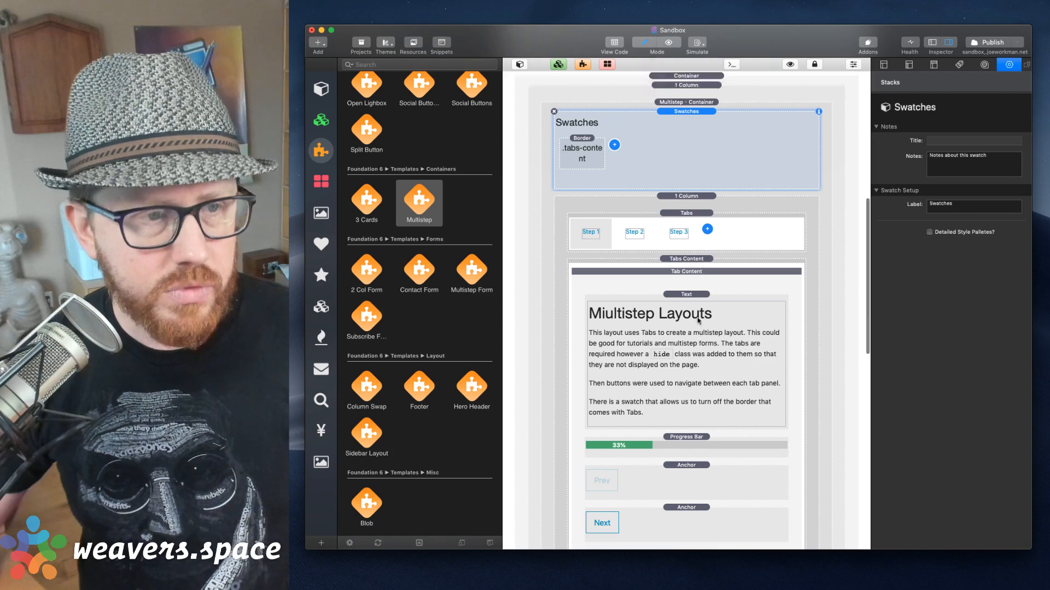
{"action": "scroll", "coordinate": [630, 177], "scroll_direction": "up", "scroll_amount": 5}
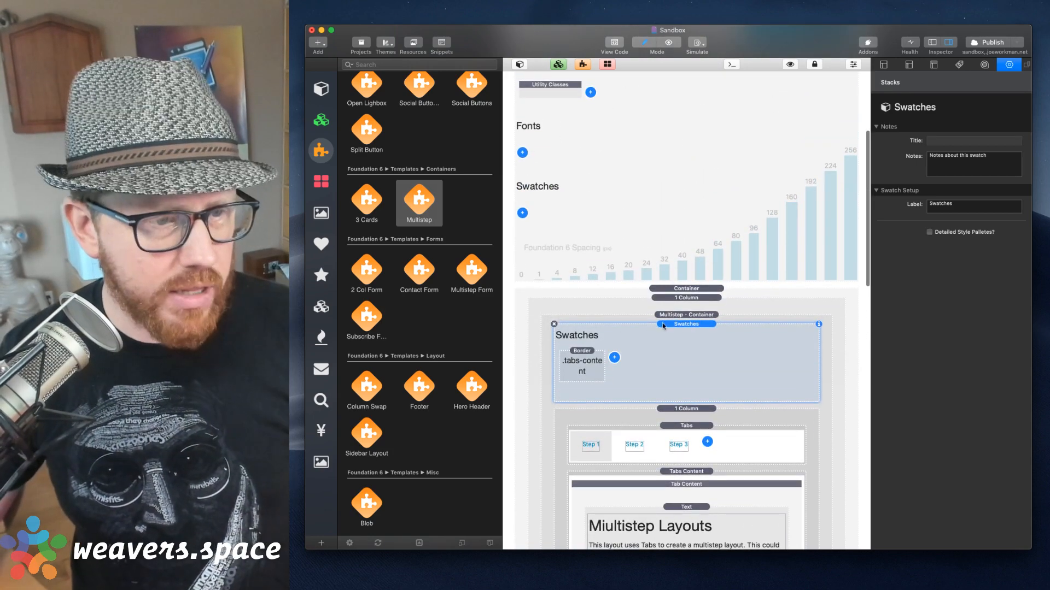
{"action": "left_click", "coordinate": [667, 317]}
{"action": "key", "text": "Delete"}
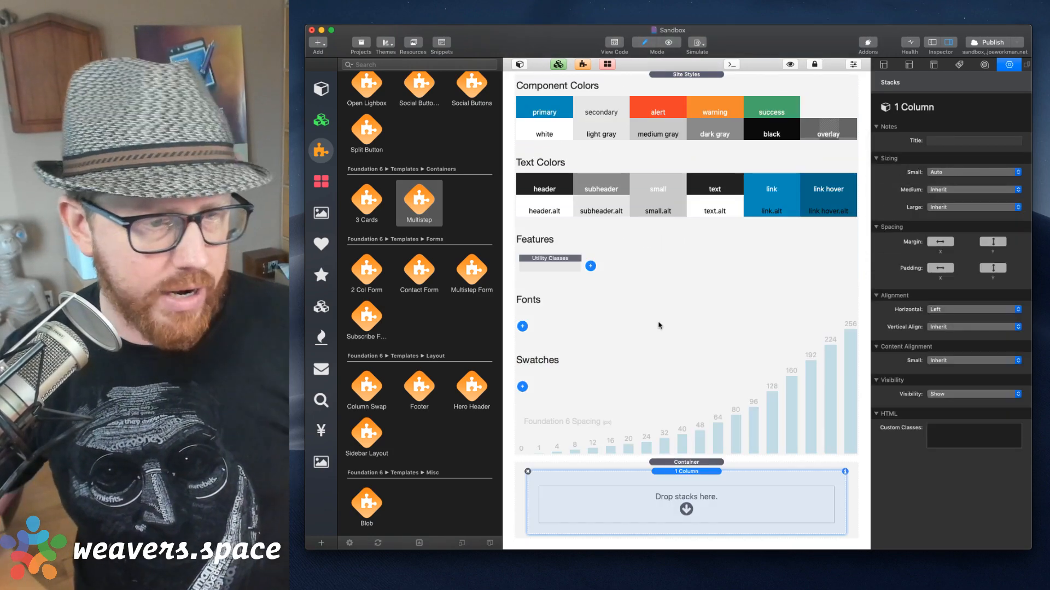
Add the Multistep Form template from the Forms group to the empty 1 Column stack.
{"action": "scroll", "coordinate": [443, 335], "scroll_direction": "down", "scroll_amount": 5}
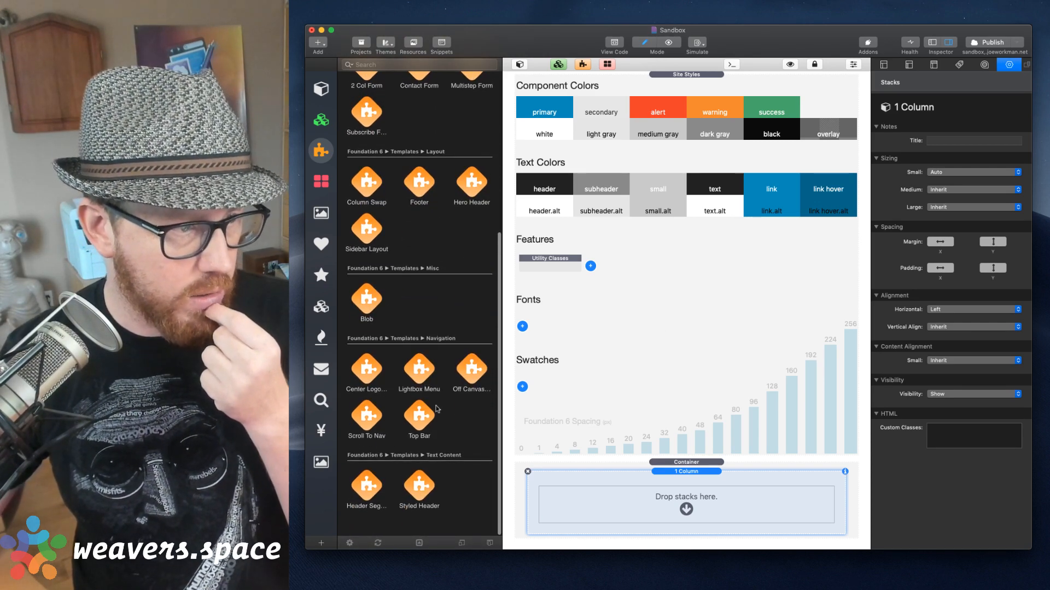
{"action": "scroll", "coordinate": [437, 409], "scroll_direction": "up", "scroll_amount": 4}
{"action": "scroll", "coordinate": [437, 409], "scroll_direction": "up", "scroll_amount": 2}
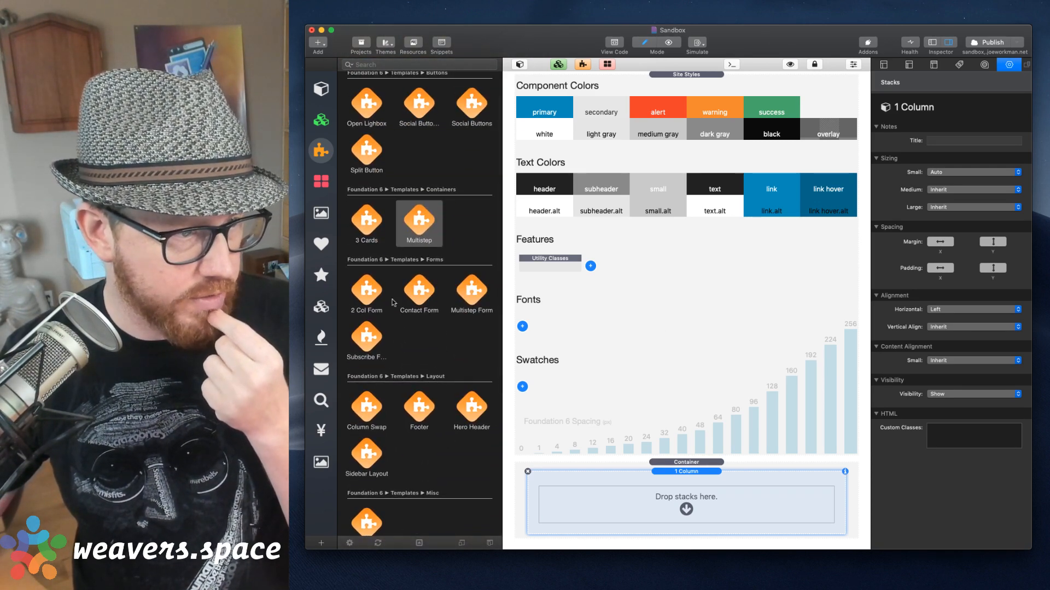
{"action": "left_click", "coordinate": [474, 291]}
{"action": "left_click_drag", "start_coordinate": [474, 291], "coordinate": [681, 508]}
{"action": "scroll", "coordinate": [681, 508], "scroll_direction": "down", "scroll_amount": 10}
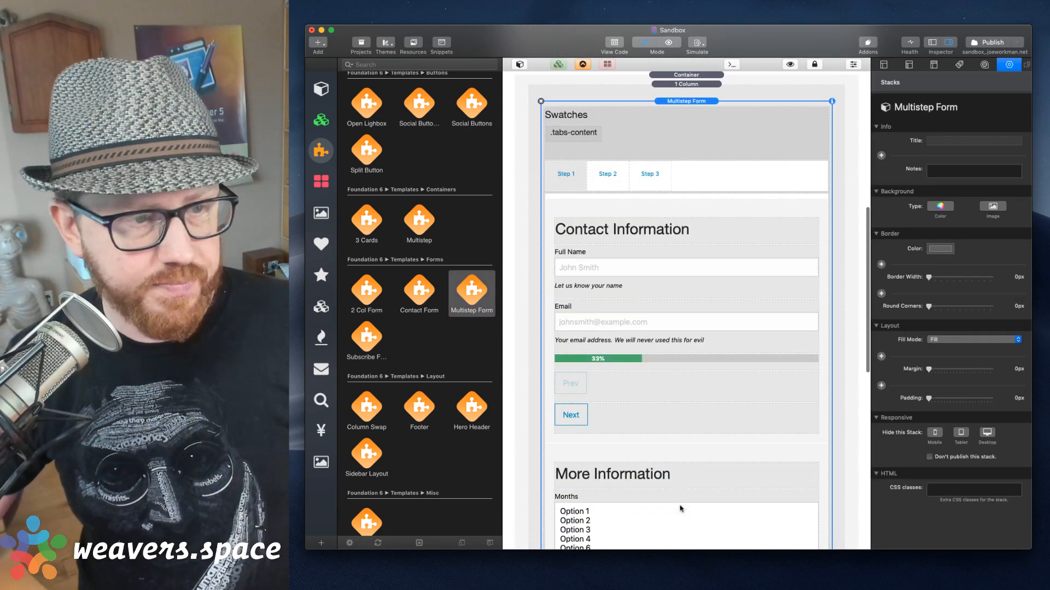
Preview the multistep form, advance to More Information, select March under Months, and continue to Comments.
{"action": "key", "text": "super+r"}
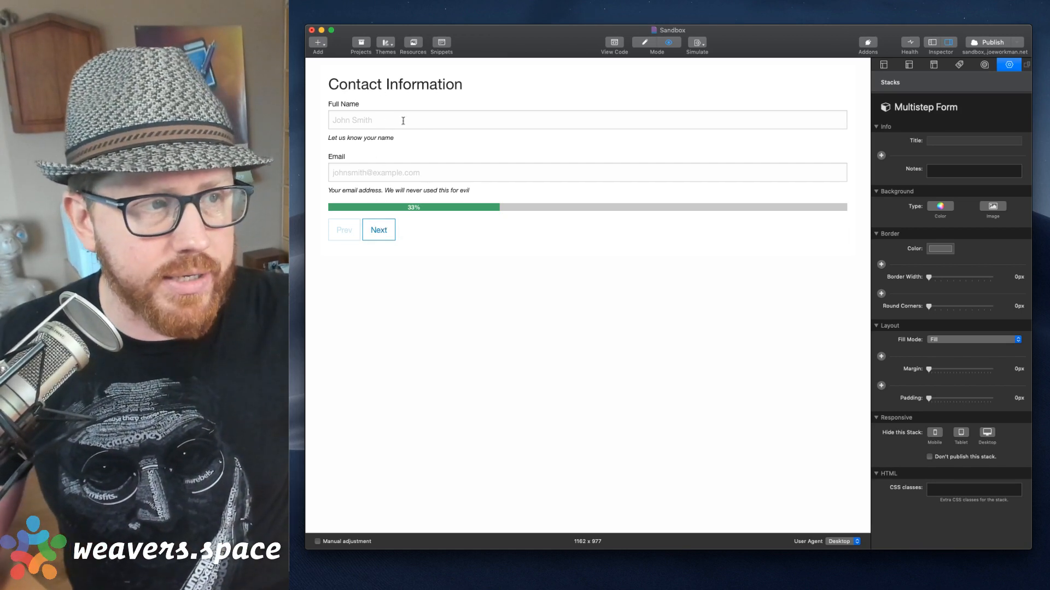
{"action": "left_click", "coordinate": [377, 234]}
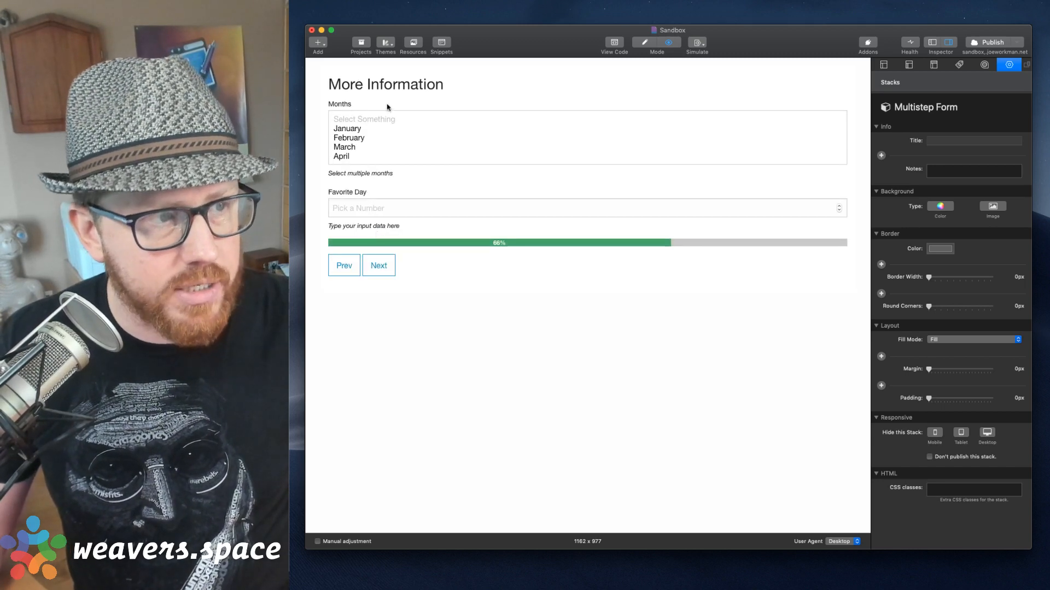
{"action": "left_click", "coordinate": [354, 129]}
{"action": "left_click", "coordinate": [353, 147]}
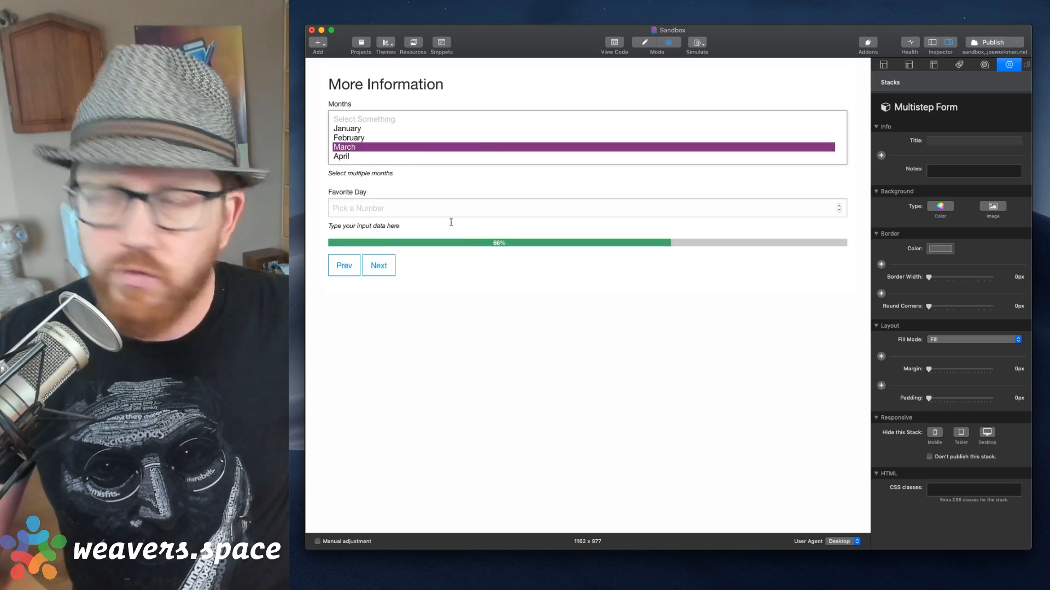
{"action": "left_click", "coordinate": [378, 268]}
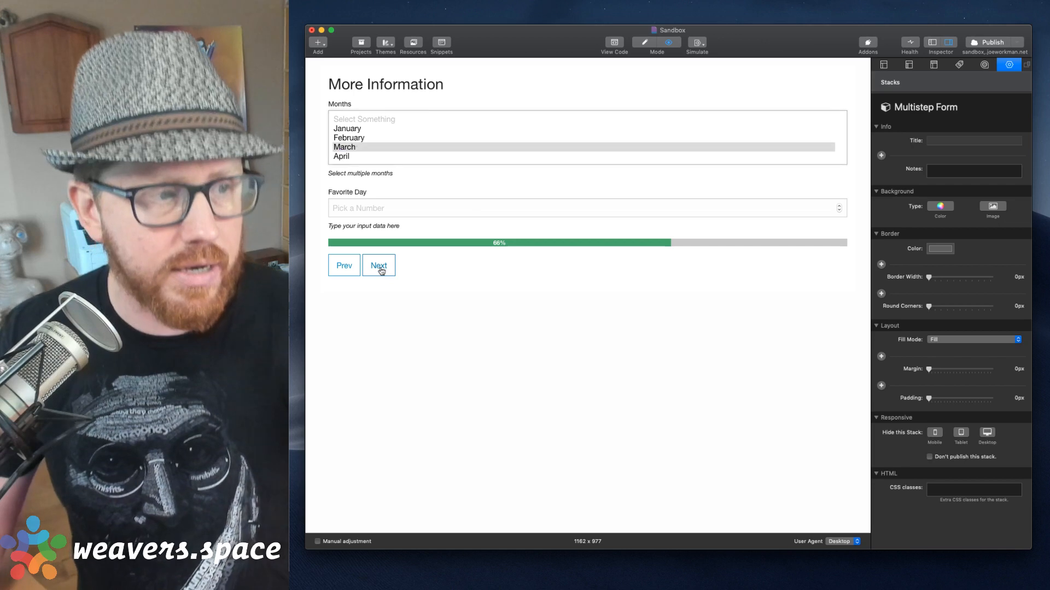
Place the cursor in the Feedback field and go back through the form to Contact Information.
{"action": "left_click", "coordinate": [381, 131]}
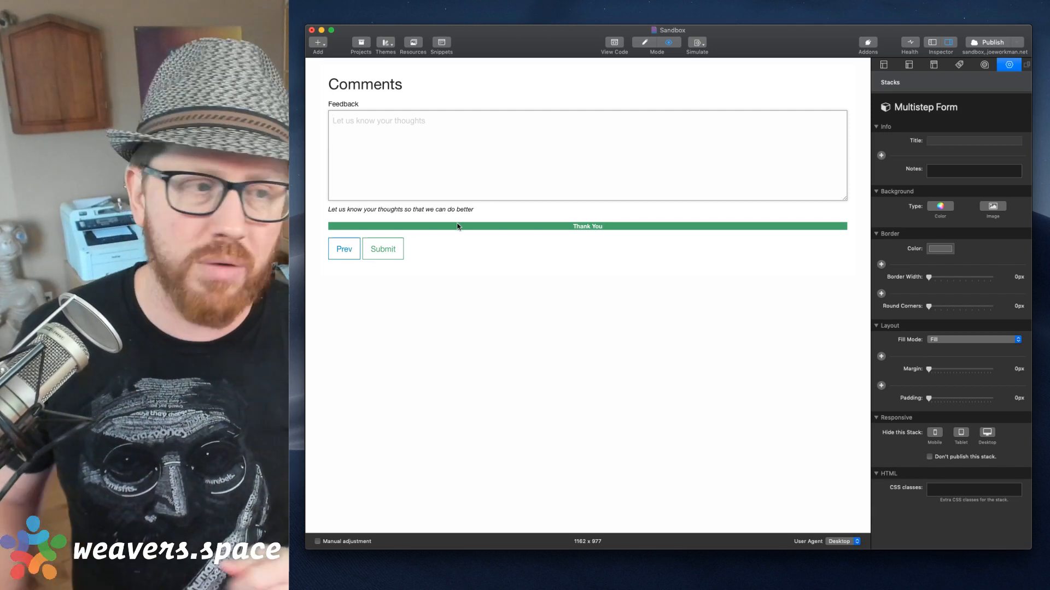
{"action": "left_click", "coordinate": [334, 255]}
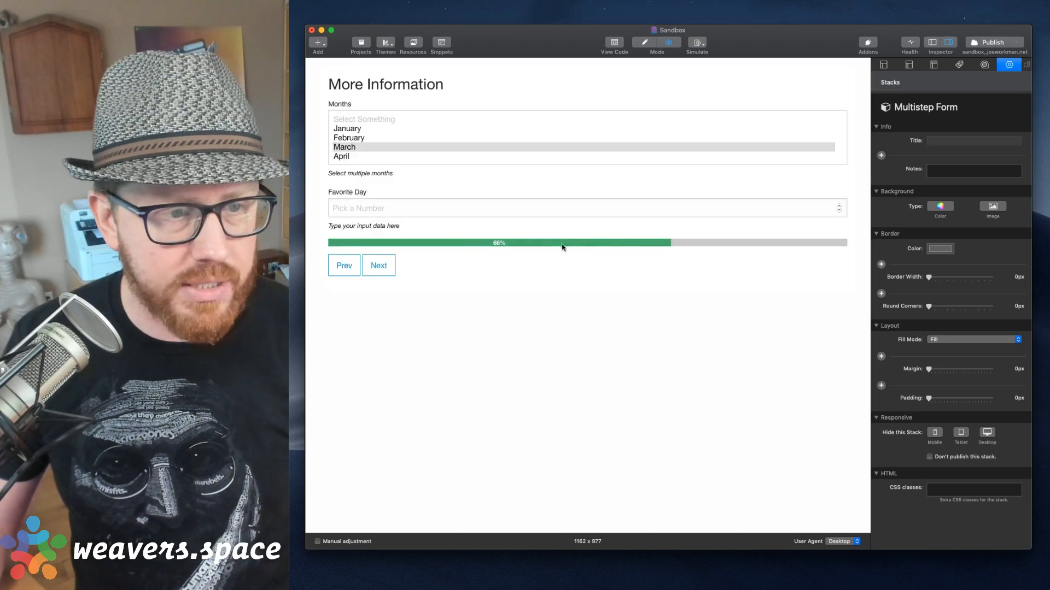
{"action": "left_click", "coordinate": [350, 265]}
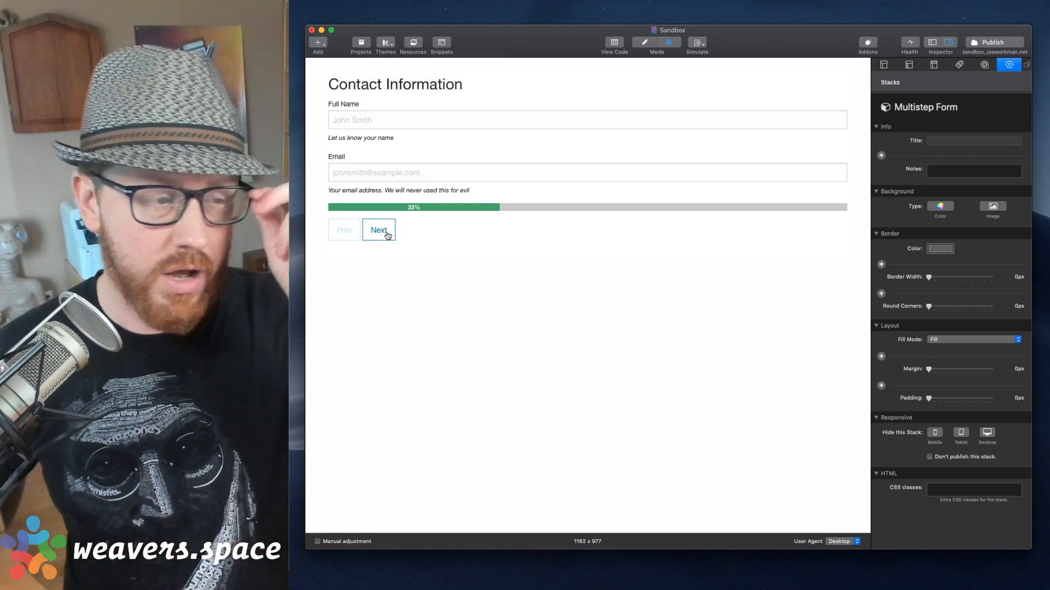
Advance the previewed form through More Information to Comments and check the progress bar there.
{"action": "left_click", "coordinate": [387, 236]}
{"action": "left_click", "coordinate": [377, 266]}
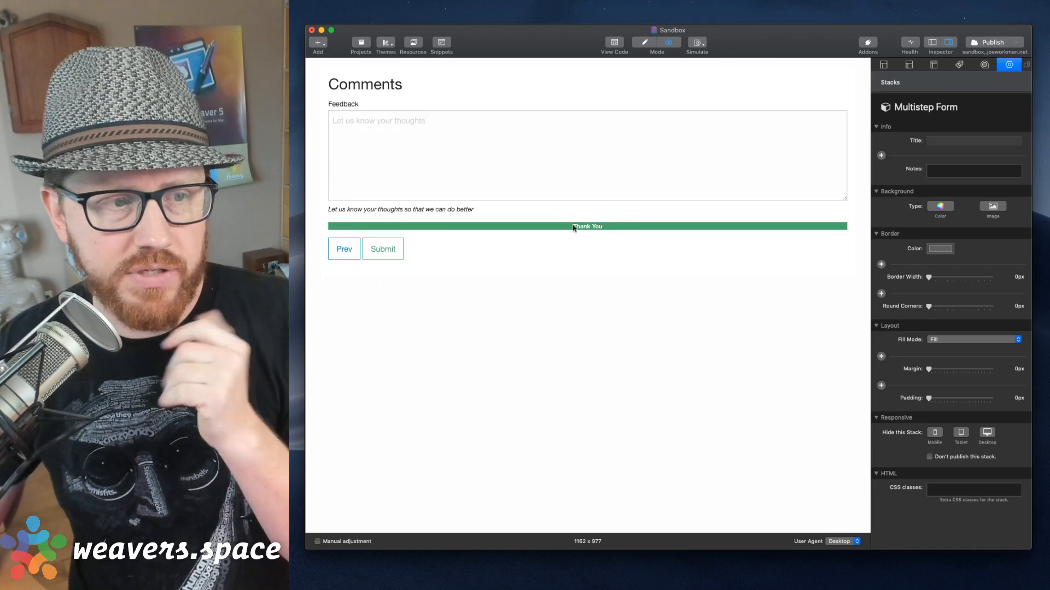
{"action": "left_click_drag", "start_coordinate": [573, 227], "coordinate": [636, 238]}
{"action": "left_click", "coordinate": [622, 226]}
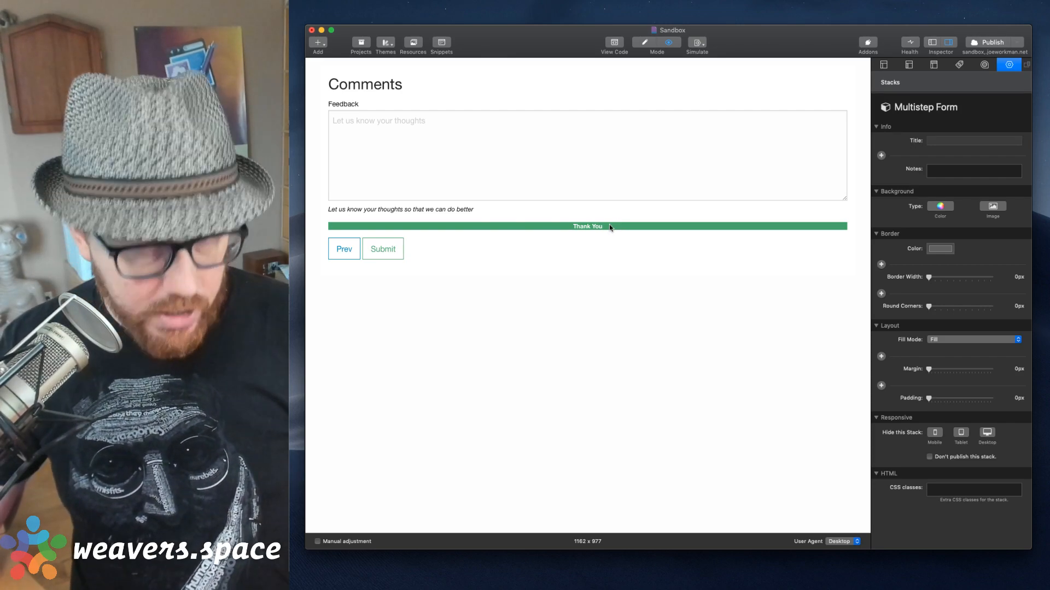
Return to edit mode and examine the form's three steps, the Submit button and the Form Actions area.
{"action": "key", "text": "super+r"}
{"action": "scroll", "coordinate": [612, 243], "scroll_direction": "down", "scroll_amount": 6}
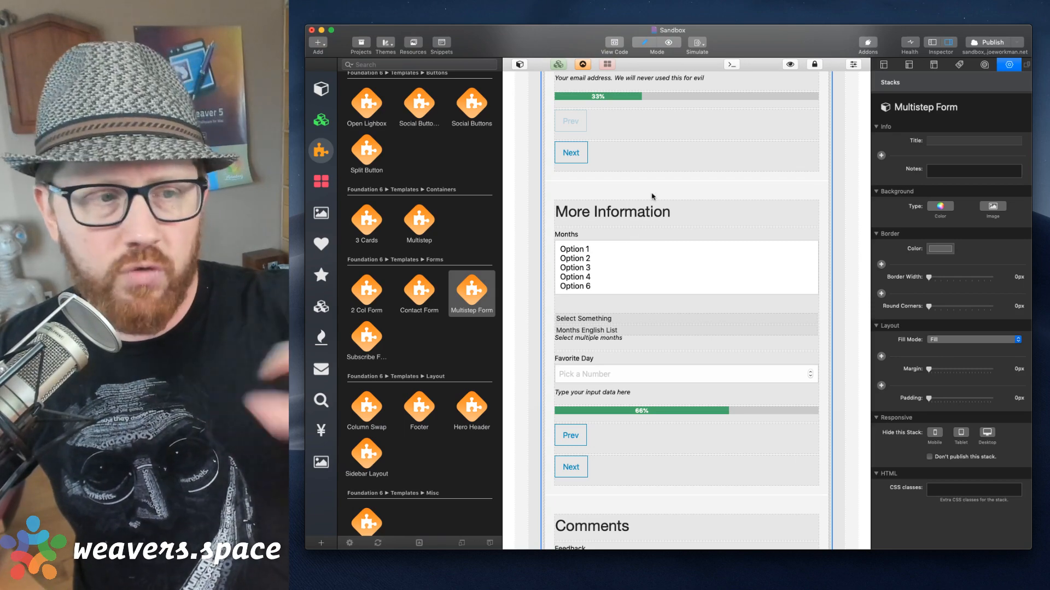
{"action": "scroll", "coordinate": [629, 245], "scroll_direction": "down", "scroll_amount": 5}
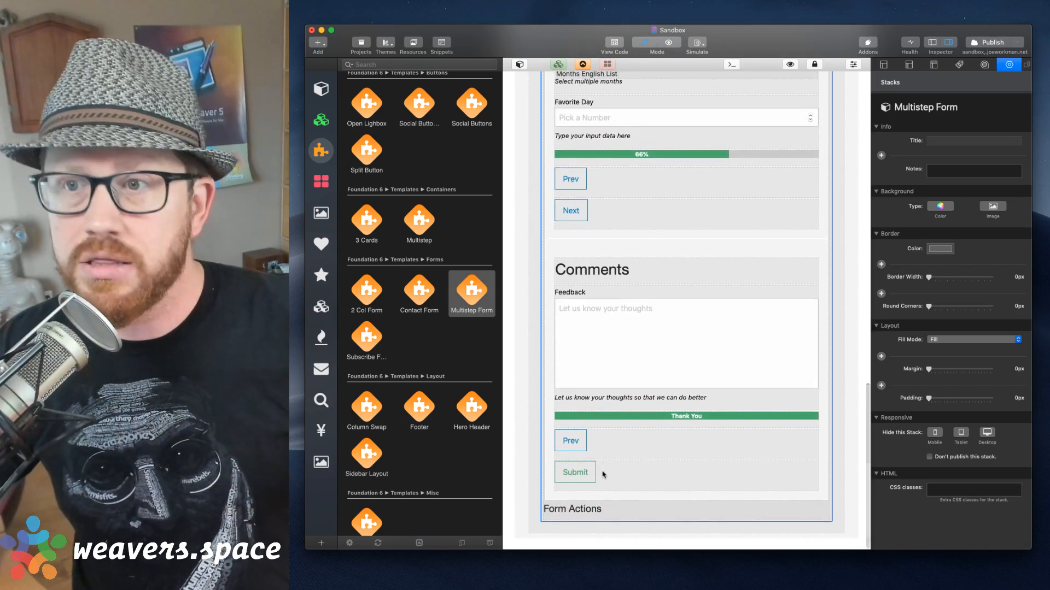
{"action": "scroll", "coordinate": [640, 353], "scroll_direction": "up", "scroll_amount": 15}
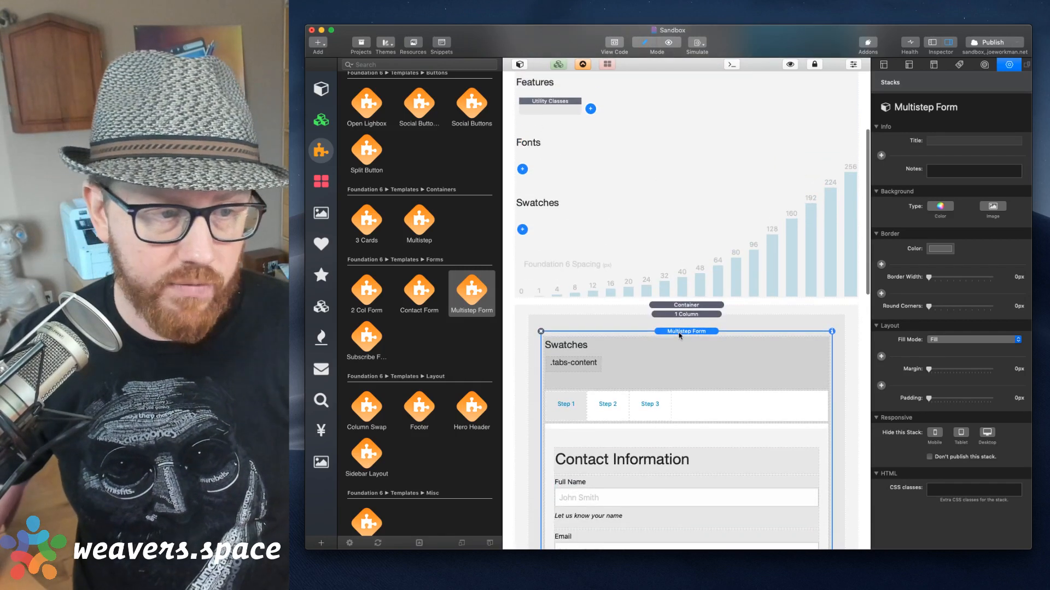
Delete the multistep form from the 1 Column stack and add a fresh Multistep Form template in its place.
{"action": "left_click", "coordinate": [541, 332]}
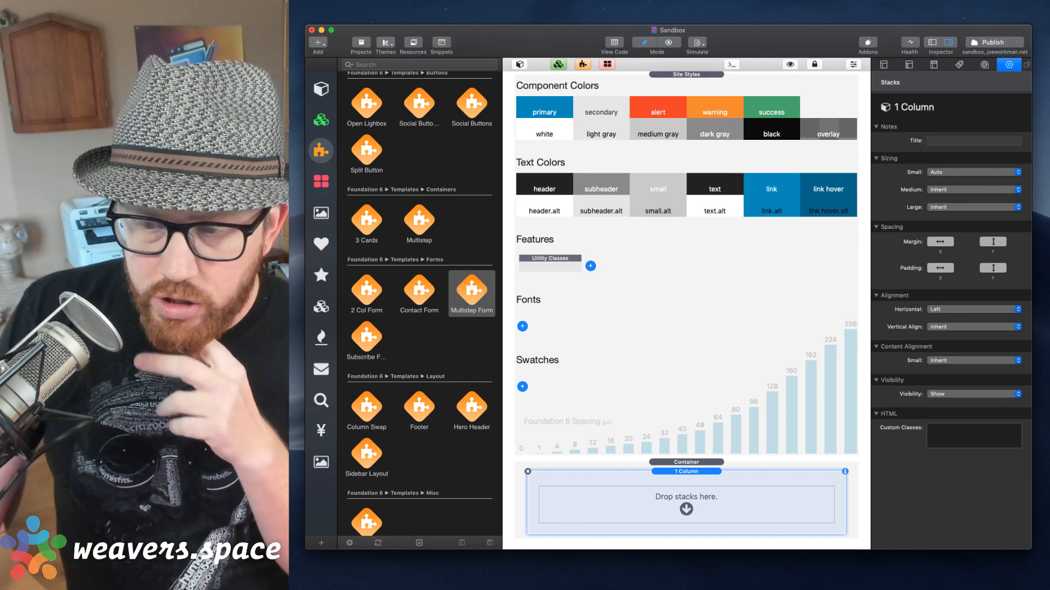
{"action": "left_click_drag", "start_coordinate": [466, 296], "coordinate": [669, 489]}
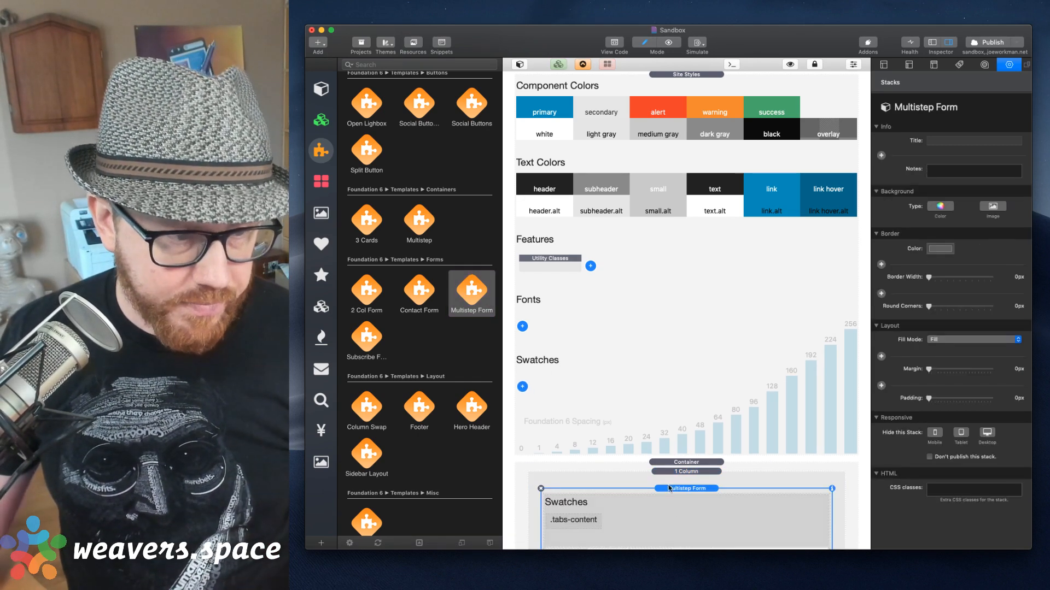
{"action": "scroll", "coordinate": [670, 489], "scroll_direction": "down", "scroll_amount": 10}
{"action": "scroll", "coordinate": [661, 149], "scroll_direction": "up", "scroll_amount": 4}
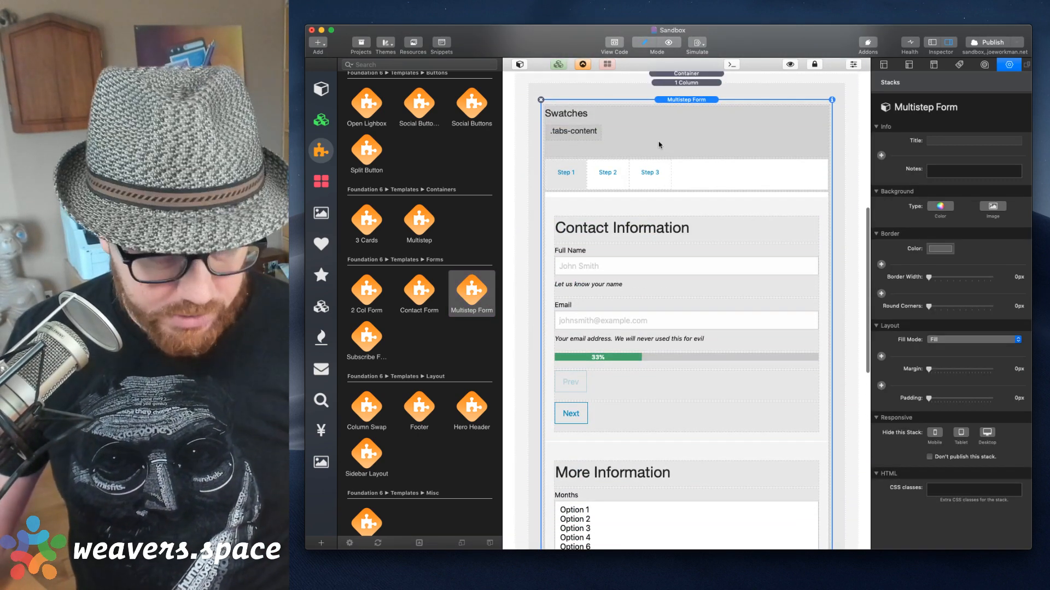
Preview the form and fill in the full name and e-mail address under Contact Information.
{"action": "key", "text": "super+r"}
{"action": "left_click", "coordinate": [352, 119]}
{"action": "type", "text": "Joe"}
{"action": "key", "text": "Tab"}
{"action": "type", "text": ":em"}
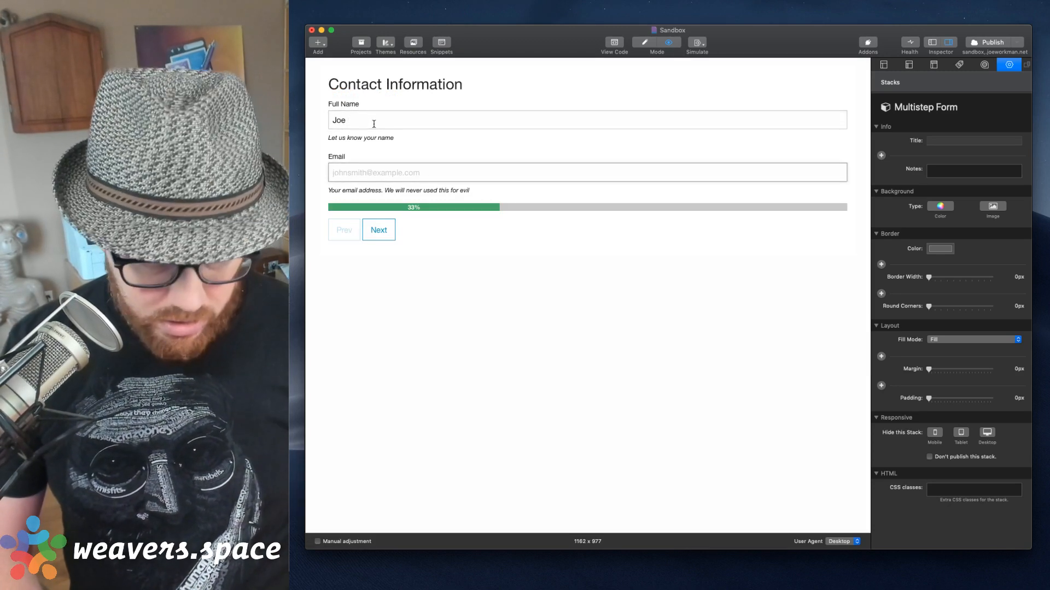
{"action": "key", "text": "Escape"}
{"action": "key", "text": "super+a"}
{"action": "key", "text": "BackSpace"}
{"action": "type", "text": ":em"}
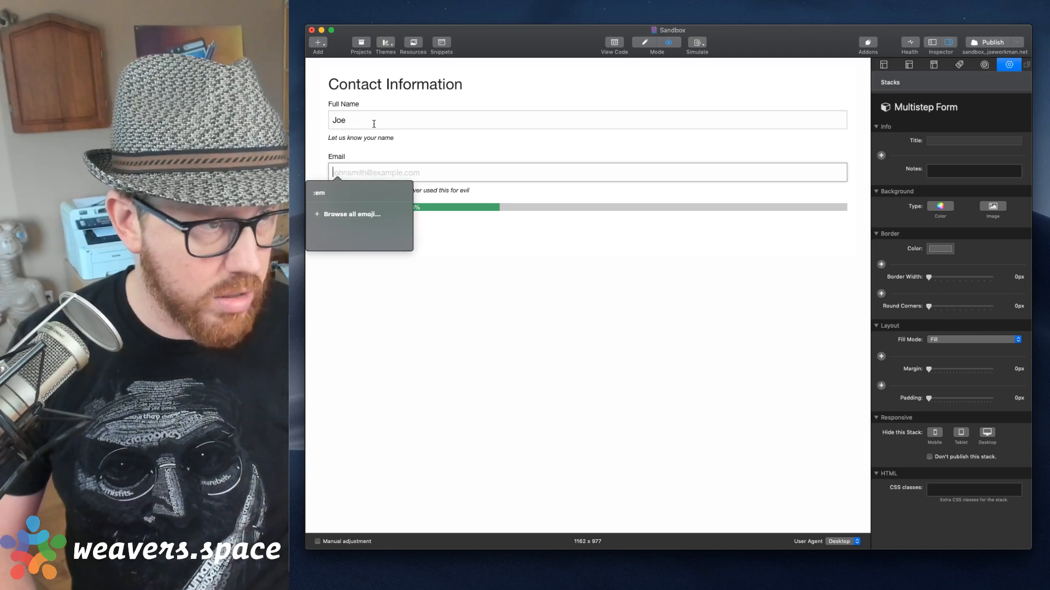
Continue to More Information, enter 23 as the Favorite Day, and go back to Contact Information.
{"action": "left_click", "coordinate": [384, 235]}
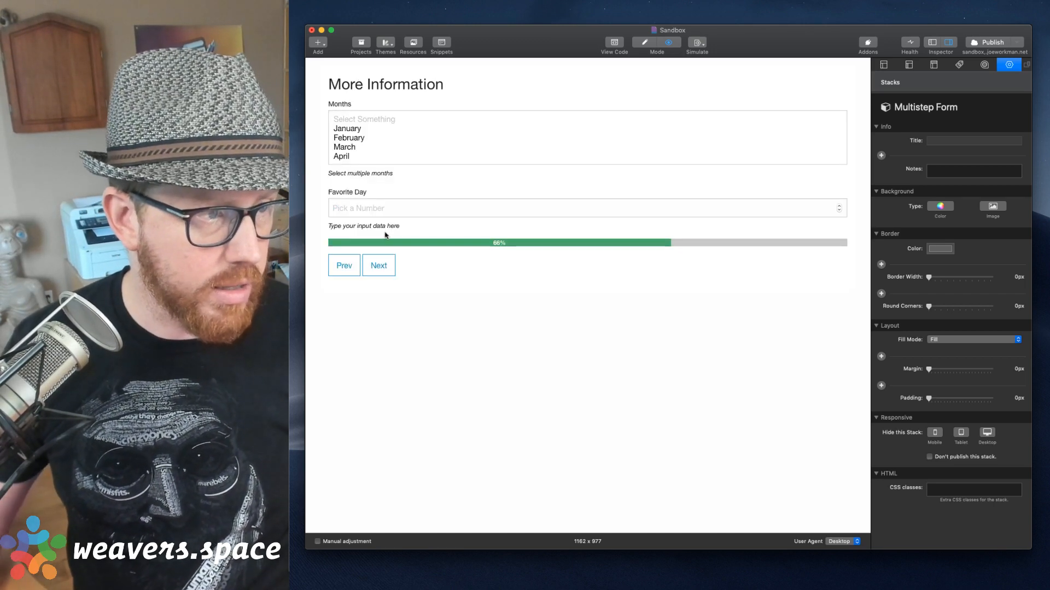
{"action": "left_click", "coordinate": [361, 216]}
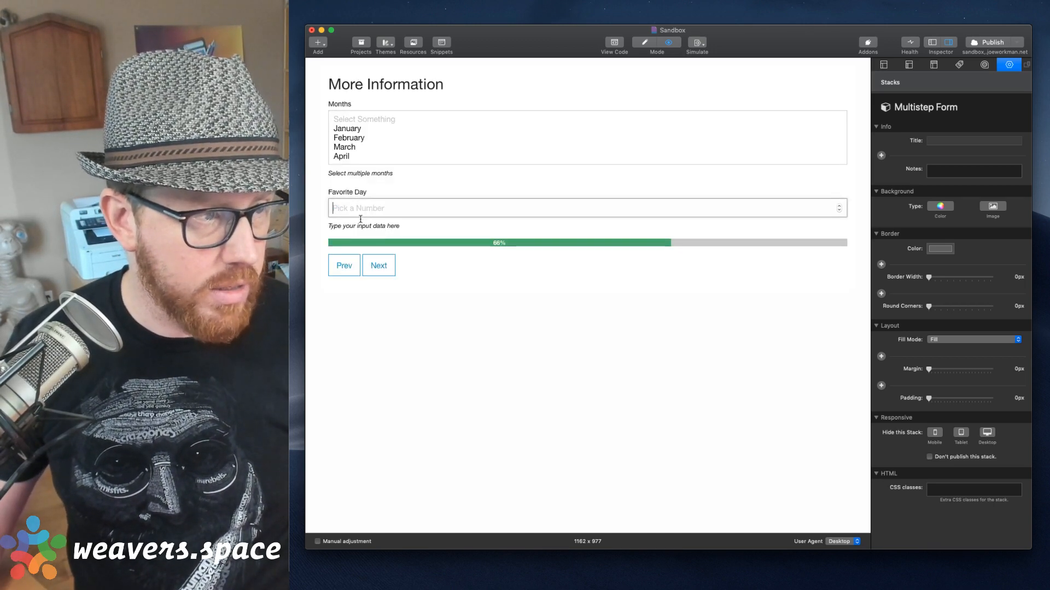
{"action": "type", "text": "23"}
{"action": "left_click", "coordinate": [346, 271]}
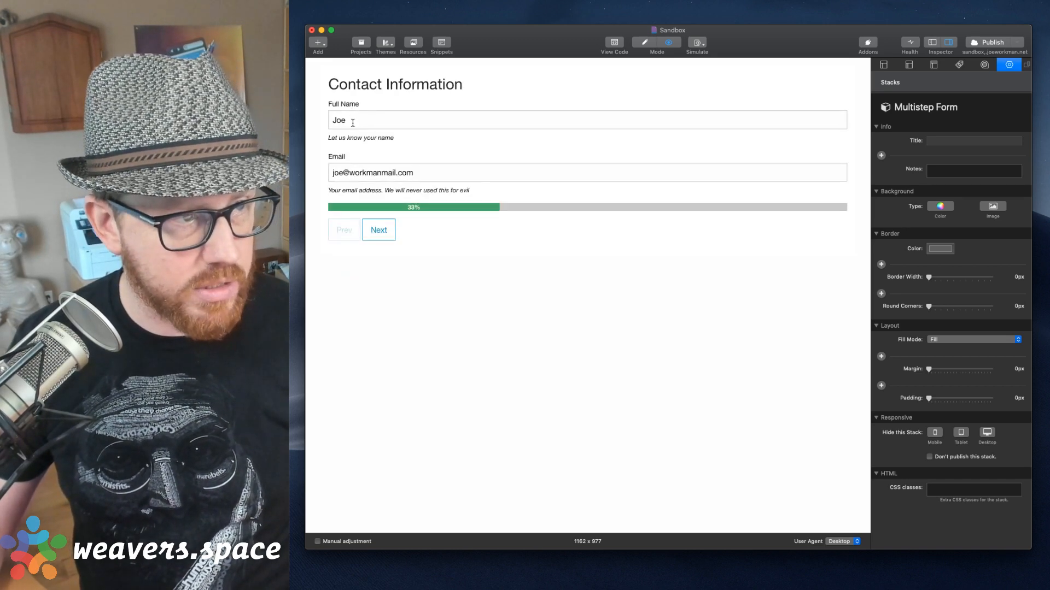
Advance the filled-in form to Comments and go back one step to More Information.
{"action": "left_click", "coordinate": [380, 231]}
{"action": "left_click", "coordinate": [379, 264]}
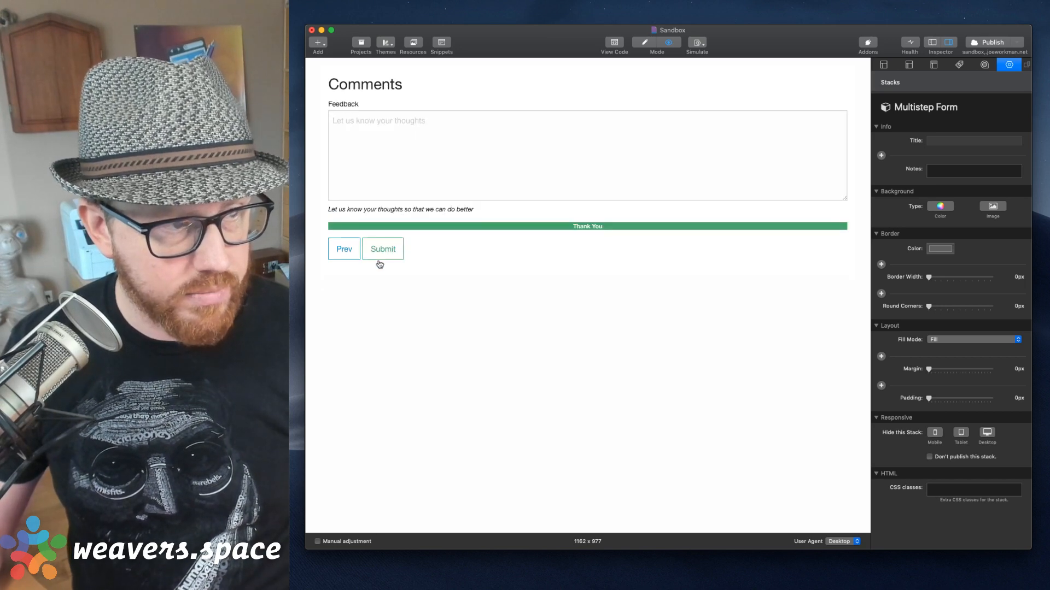
{"action": "left_click", "coordinate": [350, 257]}
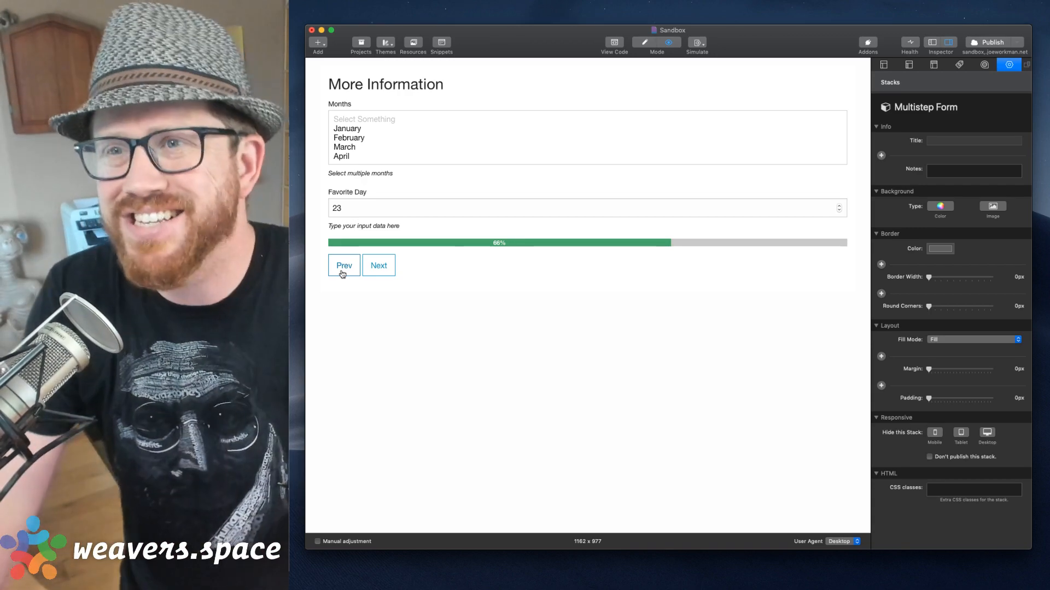
Return to edit mode and delete the Multistep Form from the 1 Column stack.
{"action": "key", "text": "super+r"}
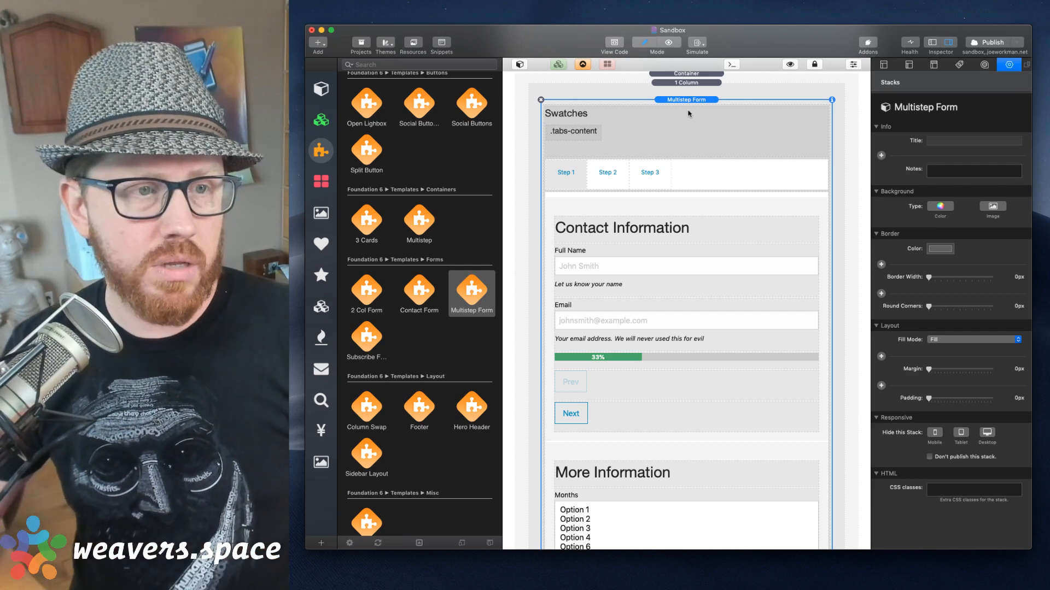
{"action": "left_click", "coordinate": [541, 100]}
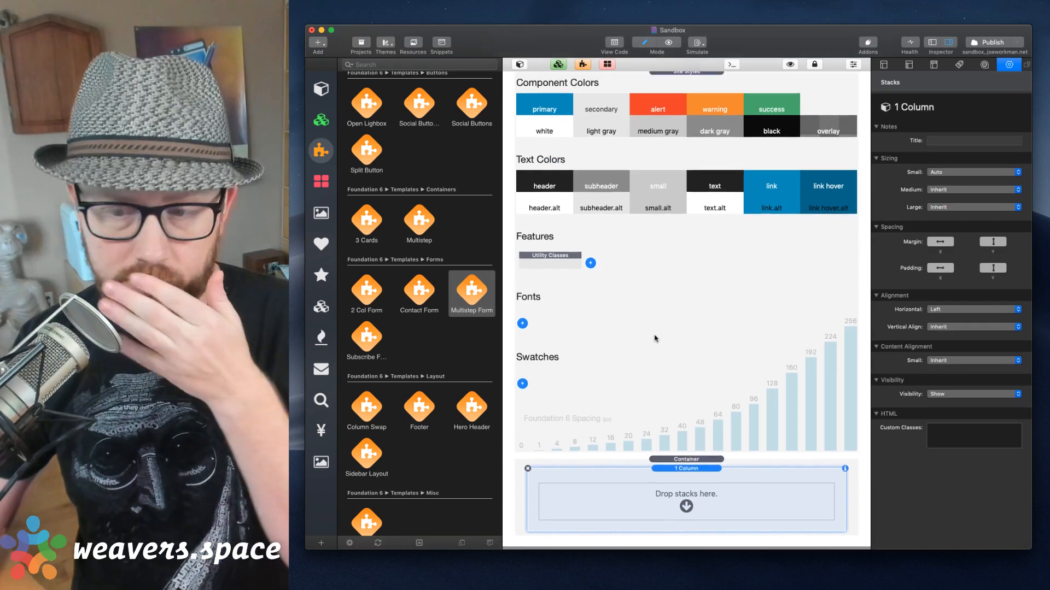
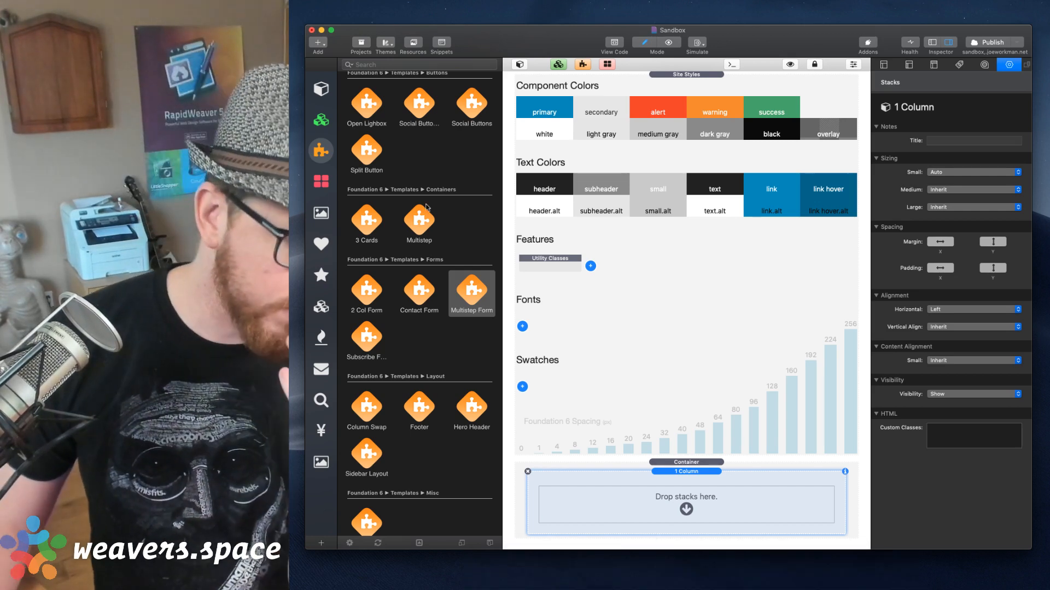
Add the Footer template from the Layout group to the page, directly above the empty Container stack.
{"action": "scroll", "coordinate": [427, 207], "scroll_direction": "up", "scroll_amount": 2}
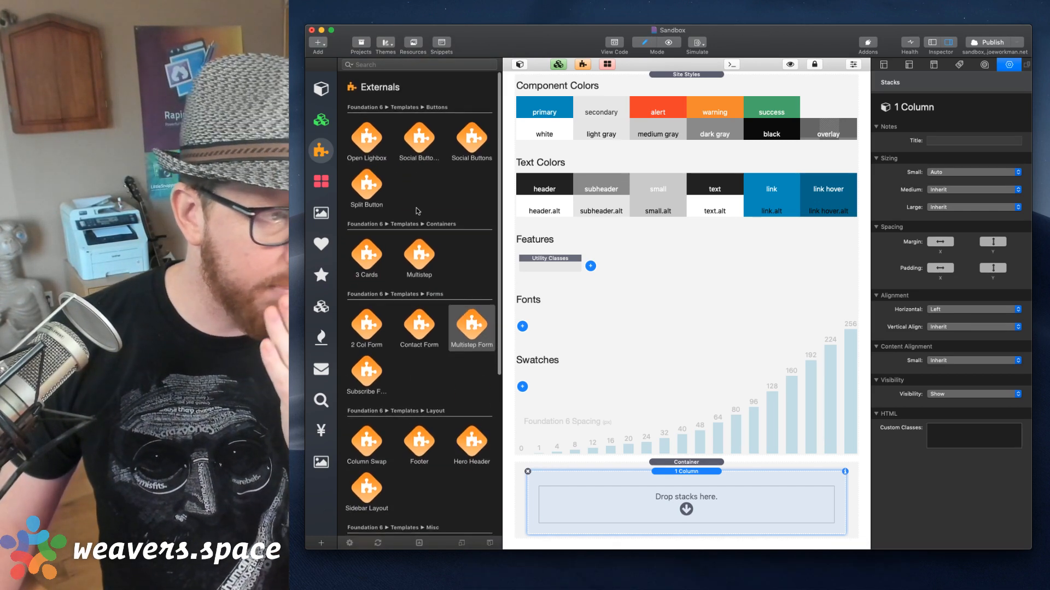
{"action": "scroll", "coordinate": [400, 283], "scroll_direction": "down", "scroll_amount": 2}
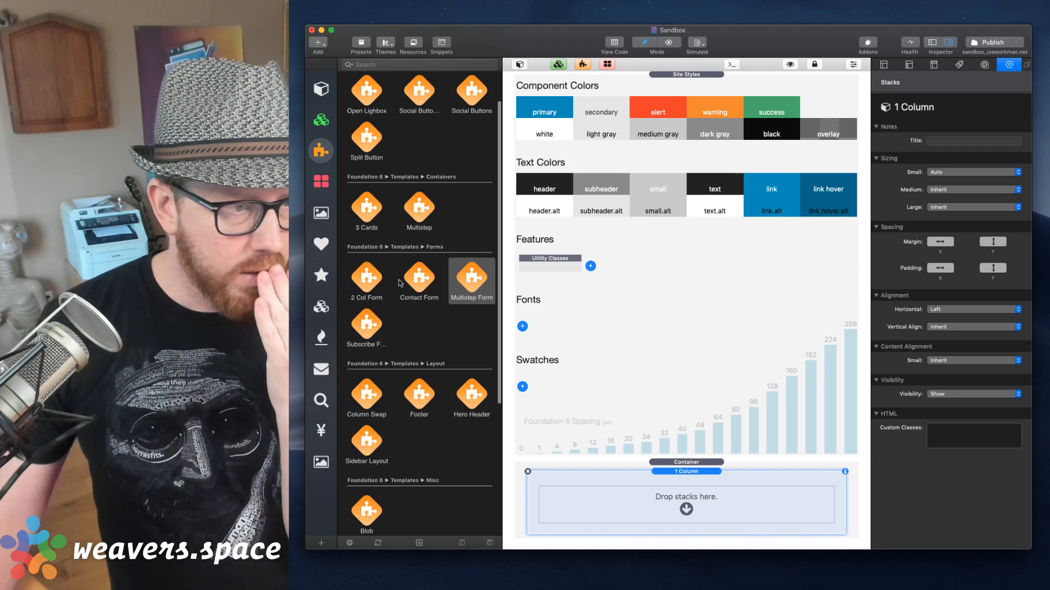
{"action": "left_click", "coordinate": [421, 276]}
{"action": "scroll", "coordinate": [407, 280], "scroll_direction": "down", "scroll_amount": 8}
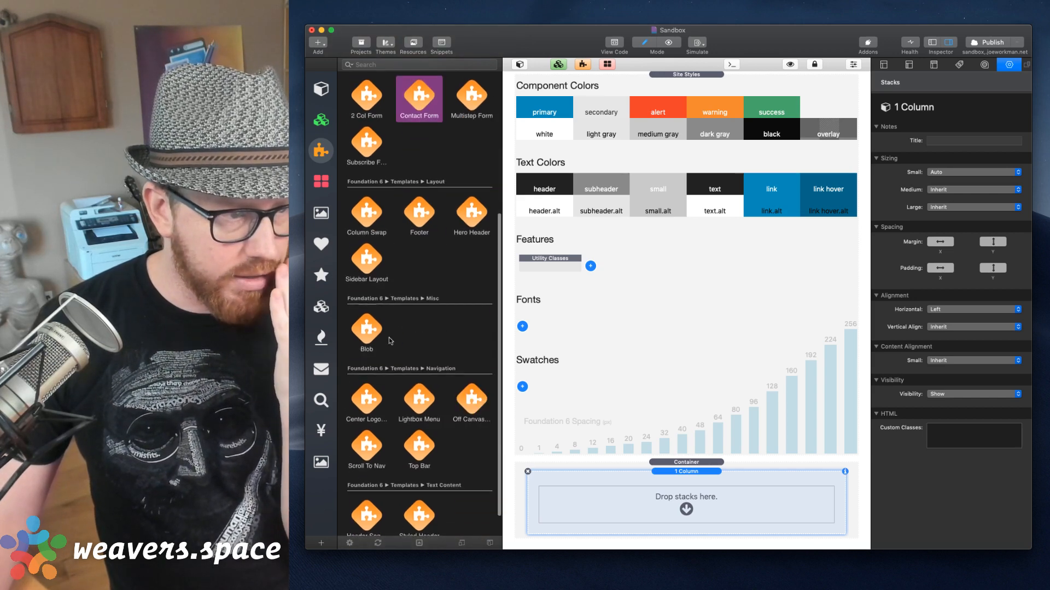
{"action": "left_click", "coordinate": [418, 213]}
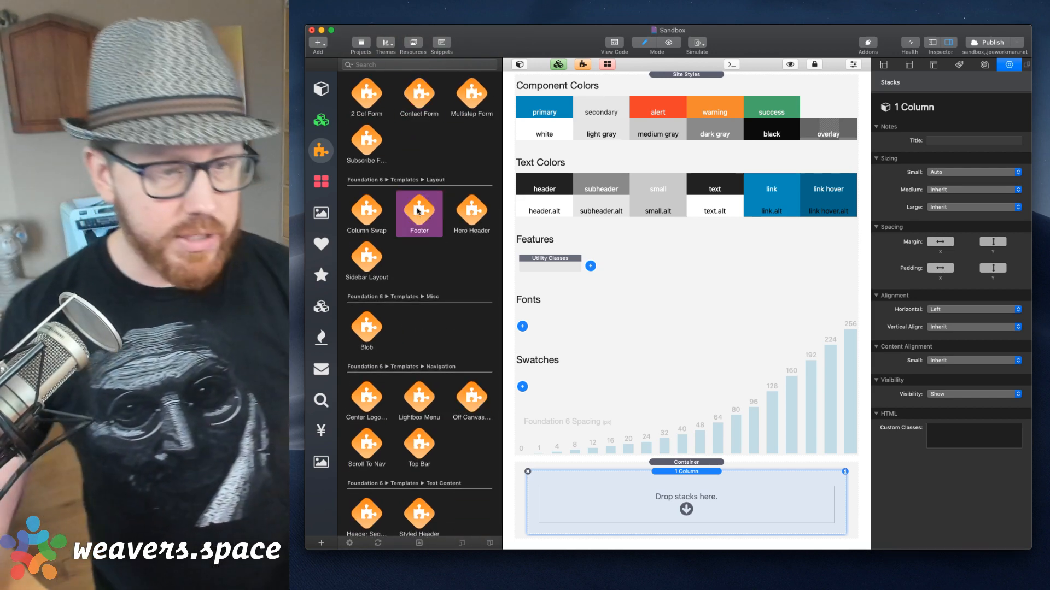
{"action": "left_click_drag", "start_coordinate": [418, 212], "coordinate": [666, 459]}
{"action": "scroll", "coordinate": [666, 438], "scroll_direction": "down", "scroll_amount": 6}
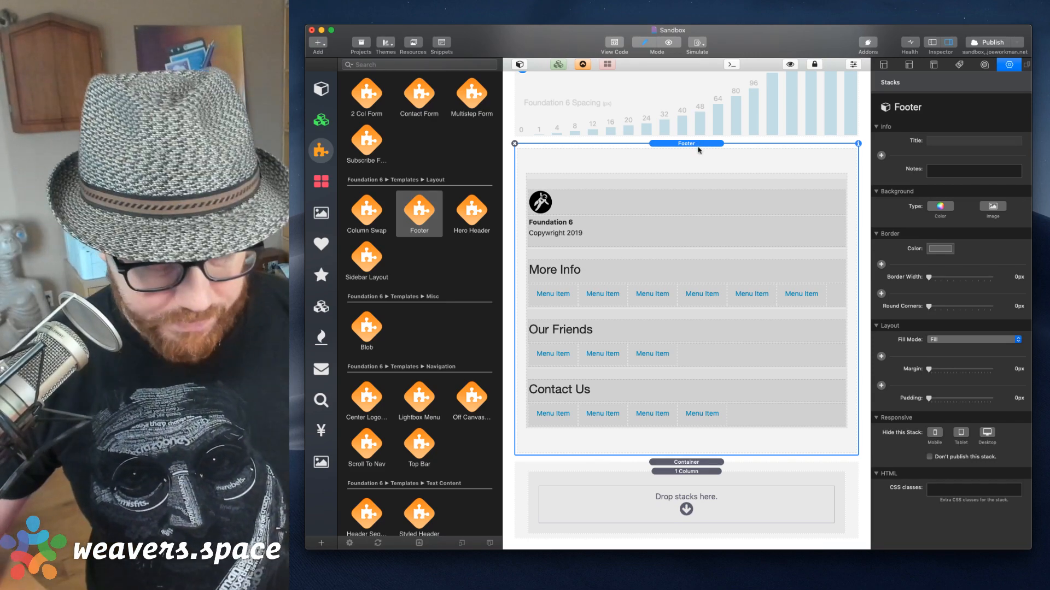
Preview the footer, switch to its Safari preview, and reposition the browser window to show the whole layout.
{"action": "key", "text": "super+r"}
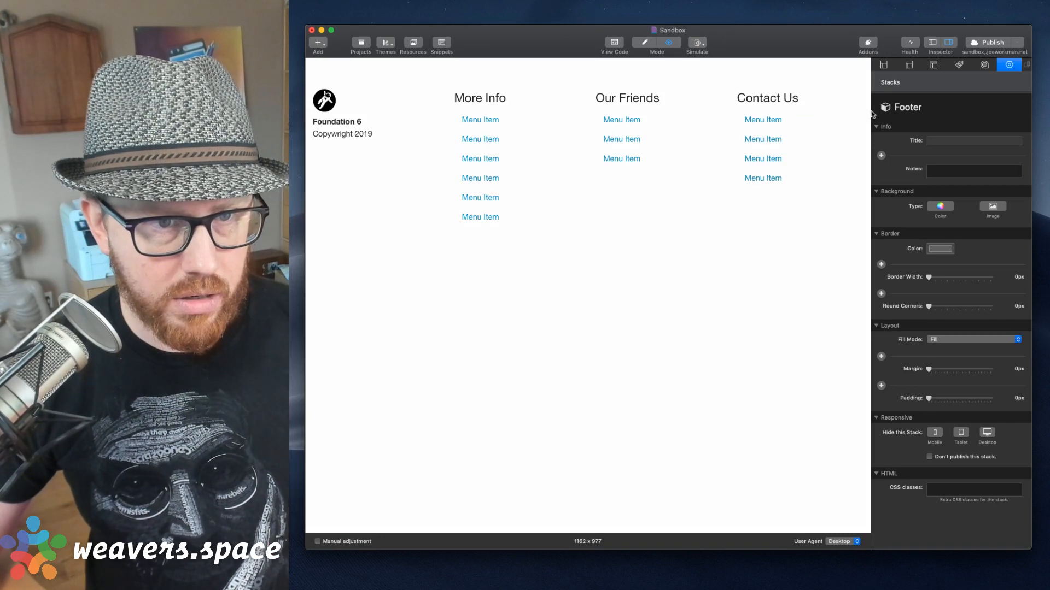
{"action": "key", "text": "super+Tab"}
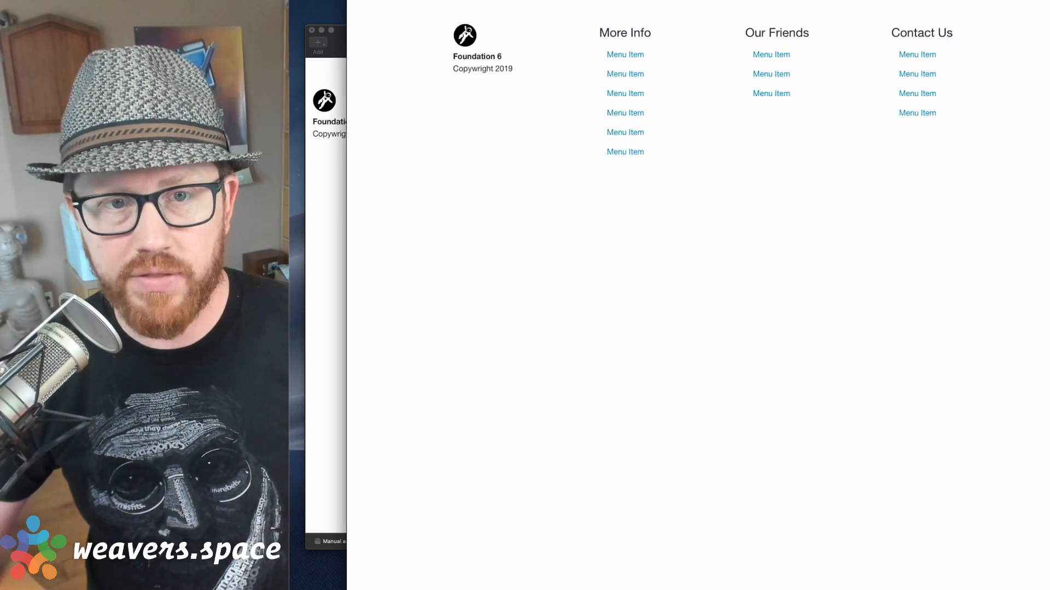
{"action": "left_click_drag", "start_coordinate": [1049, 0], "coordinate": [960, 131]}
{"action": "left_click_drag", "start_coordinate": [886, 145], "coordinate": [985, 47]}
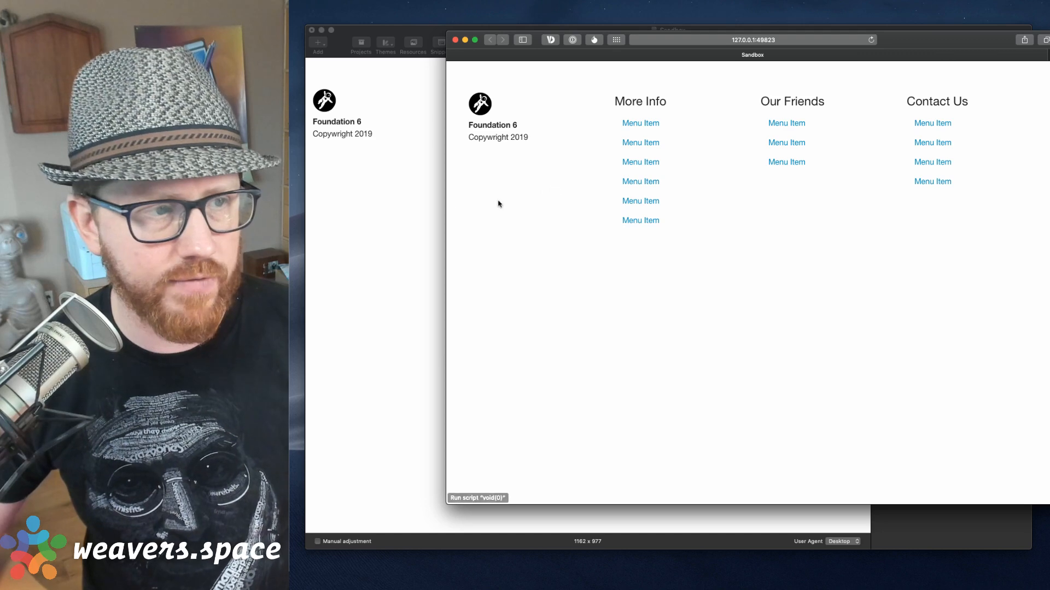
Return to RapidWeaver's edit mode, unpack the Footer template into its individual stacks, and select its outer Container.
{"action": "left_click", "coordinate": [431, 211]}
{"action": "key", "text": "super+r"}
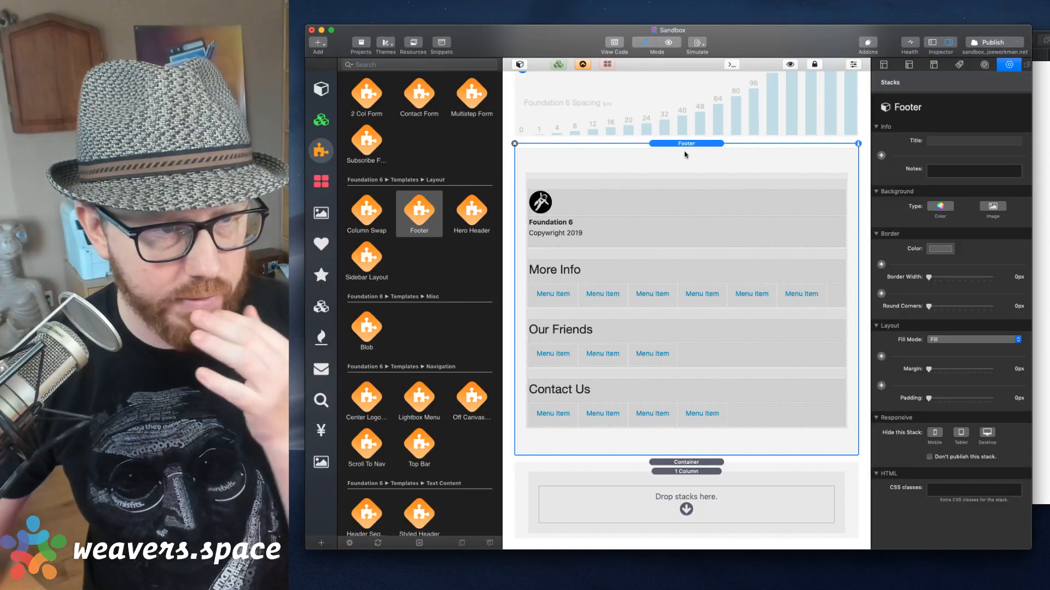
{"action": "left_click", "coordinate": [583, 64]}
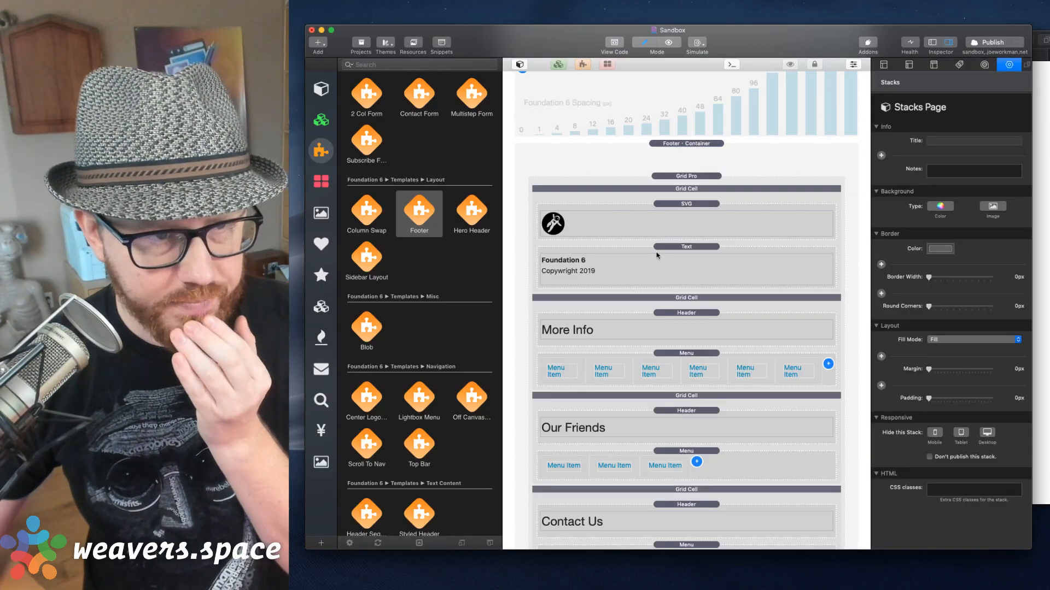
{"action": "left_click", "coordinate": [690, 146]}
{"action": "scroll", "coordinate": [690, 147], "scroll_direction": "down", "scroll_amount": 5}
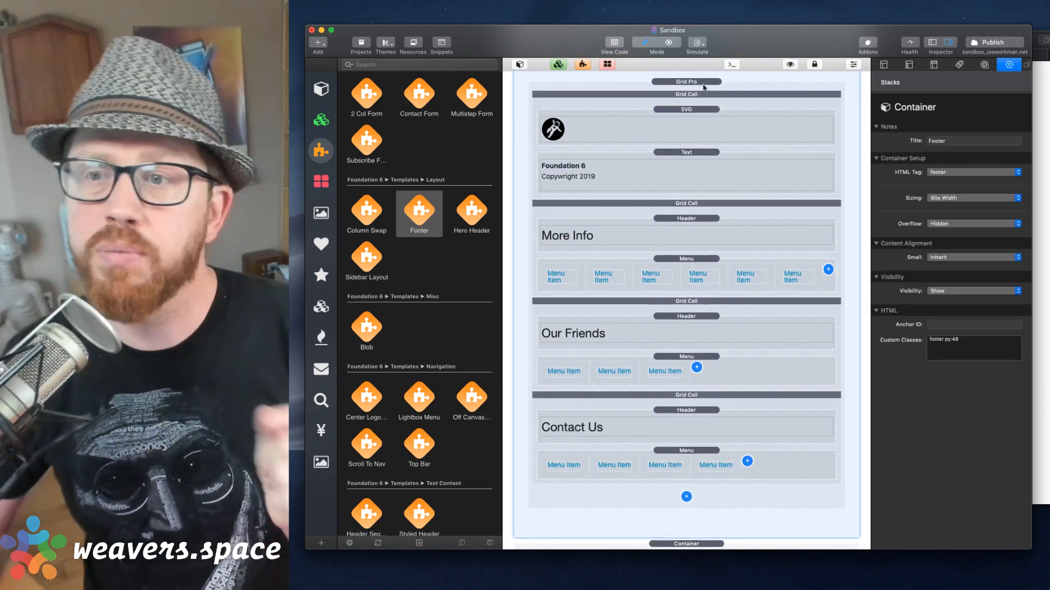
Narrow the Safari preview to mobile width to check the footer's responsive layout, and widen it back to desktop width.
{"action": "left_click", "coordinate": [1047, 118]}
{"action": "left_click_drag", "start_coordinate": [1049, 141], "coordinate": [665, 141]}
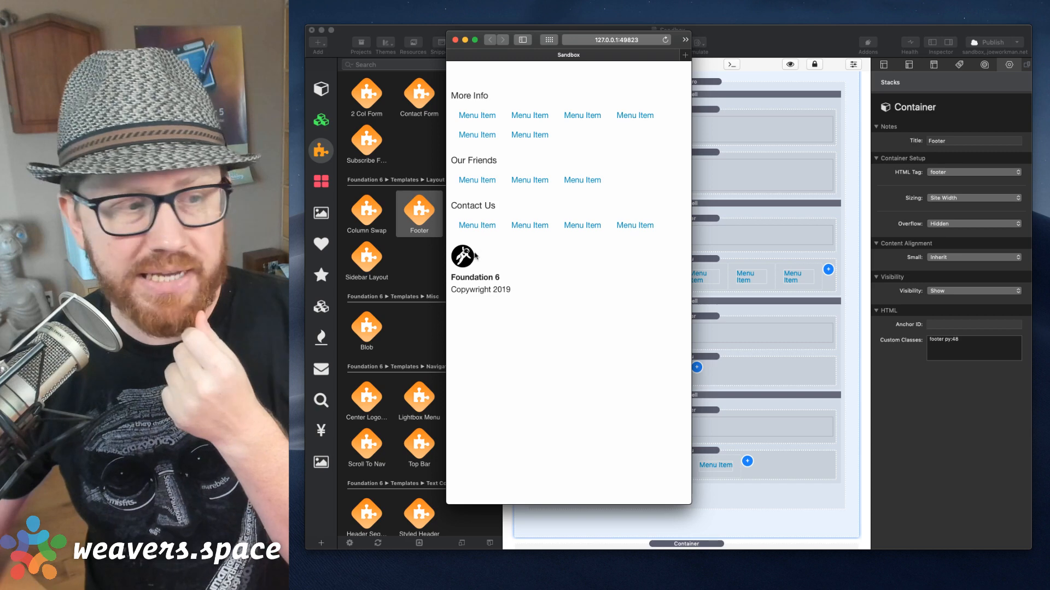
{"action": "left_click_drag", "start_coordinate": [690, 188], "coordinate": [977, 203]}
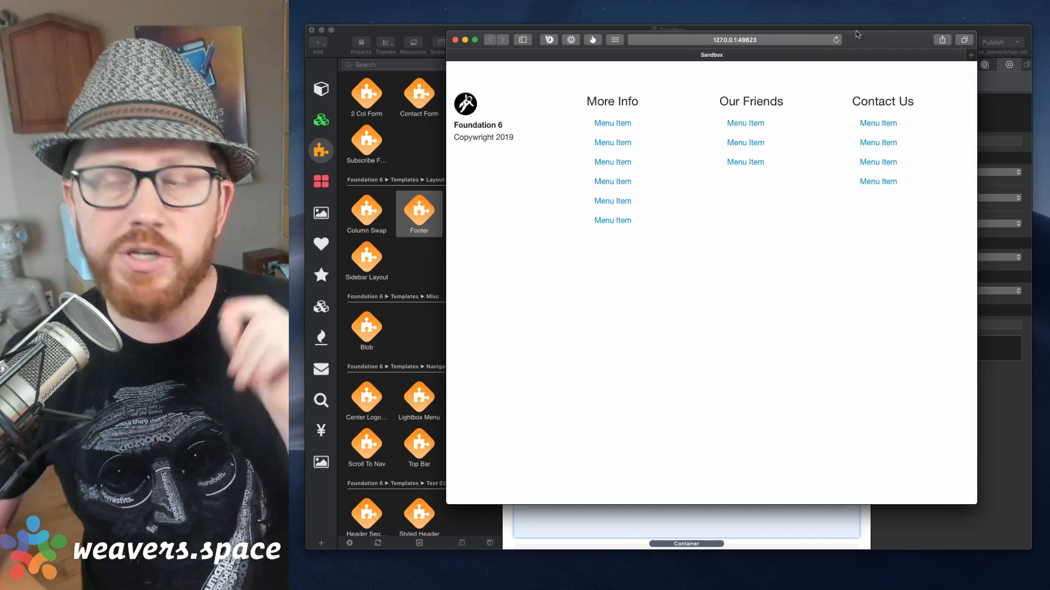
{"action": "left_click_drag", "start_coordinate": [859, 36], "coordinate": [861, 50]}
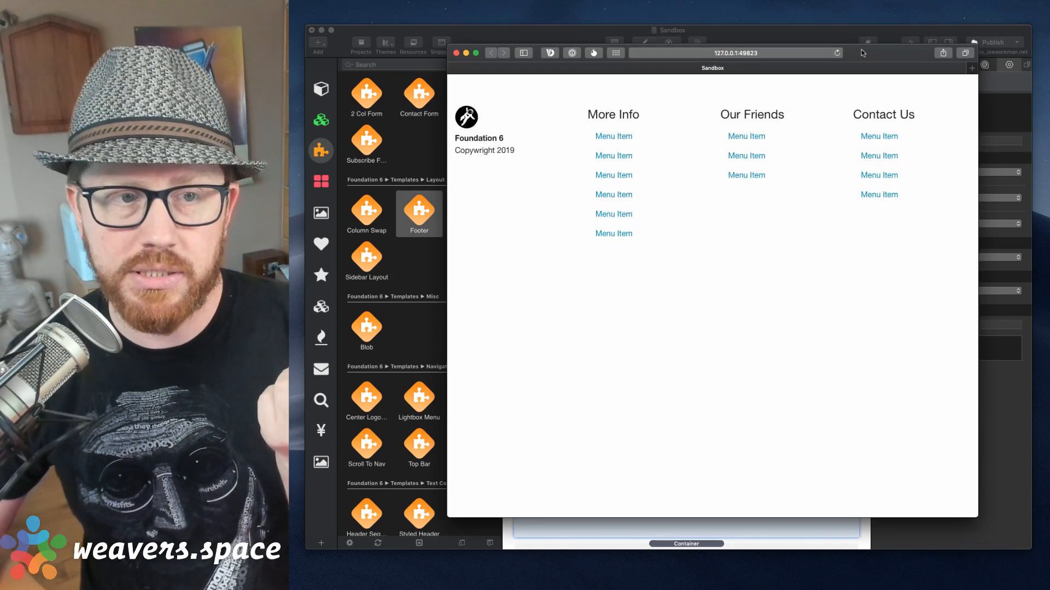
Switch back to RapidWeaver and inspect the settings of the logo's Grid Cell and the Menu under More Info.
{"action": "left_click", "coordinate": [822, 41]}
{"action": "left_click", "coordinate": [668, 139]}
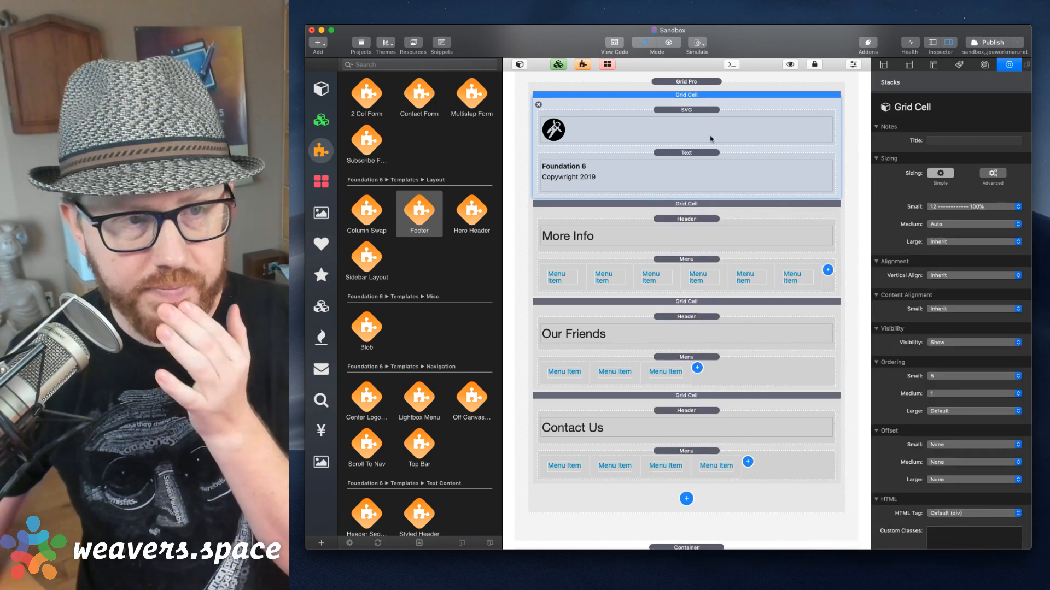
{"action": "left_click", "coordinate": [680, 260]}
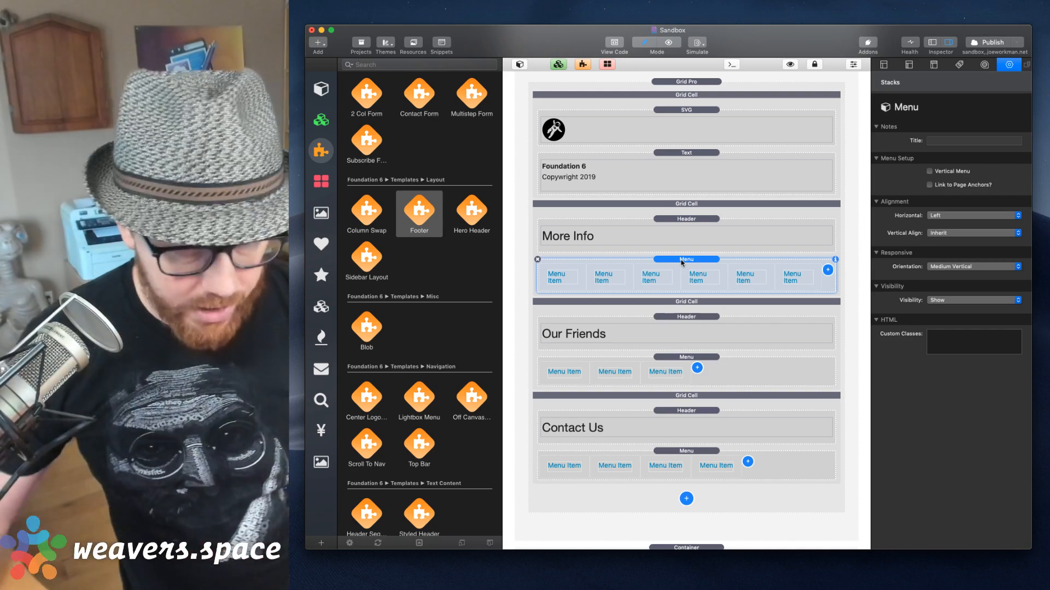
Switch to the Safari preview, narrow it to mobile width to compare the footer's menu layouts, and widen it back to desktop width.
{"action": "key", "text": "super+Tab"}
{"action": "left_click_drag", "start_coordinate": [866, 52], "coordinate": [884, 50]}
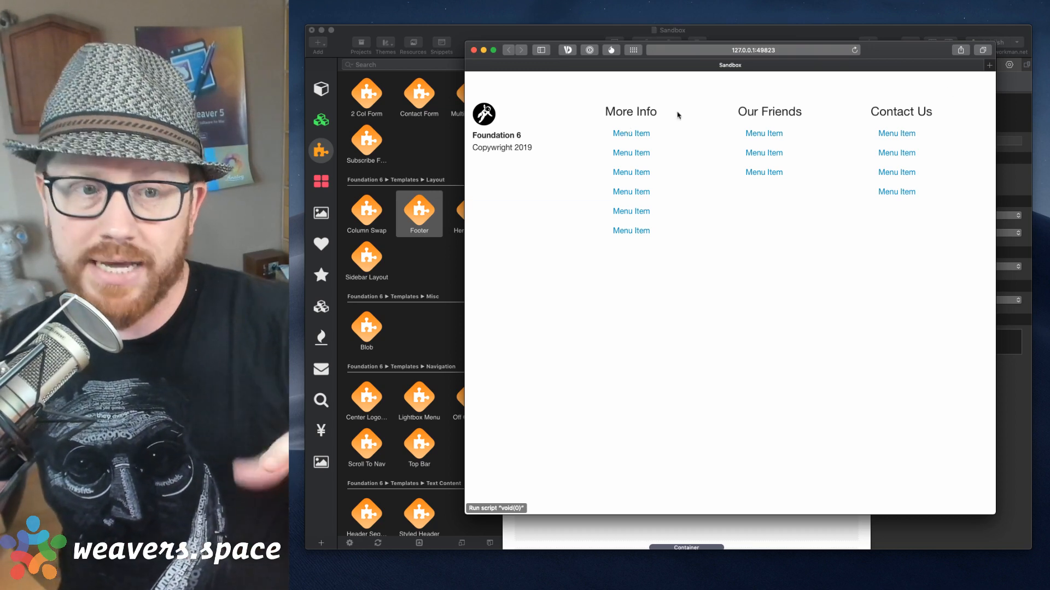
{"action": "left_click_drag", "start_coordinate": [1005, 112], "coordinate": [664, 121]}
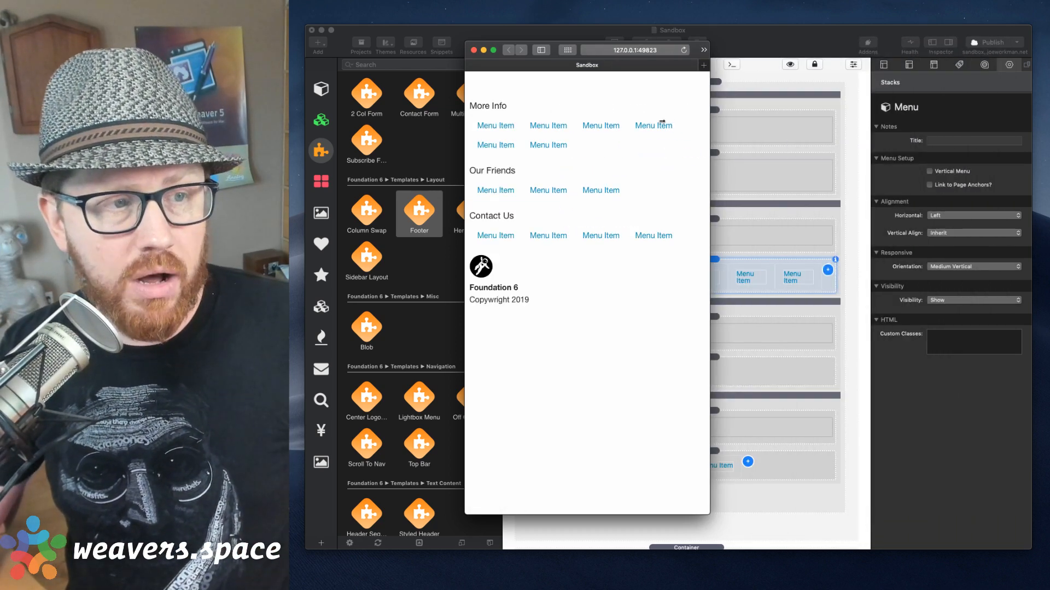
{"action": "left_click_drag", "start_coordinate": [553, 49], "coordinate": [622, 54]}
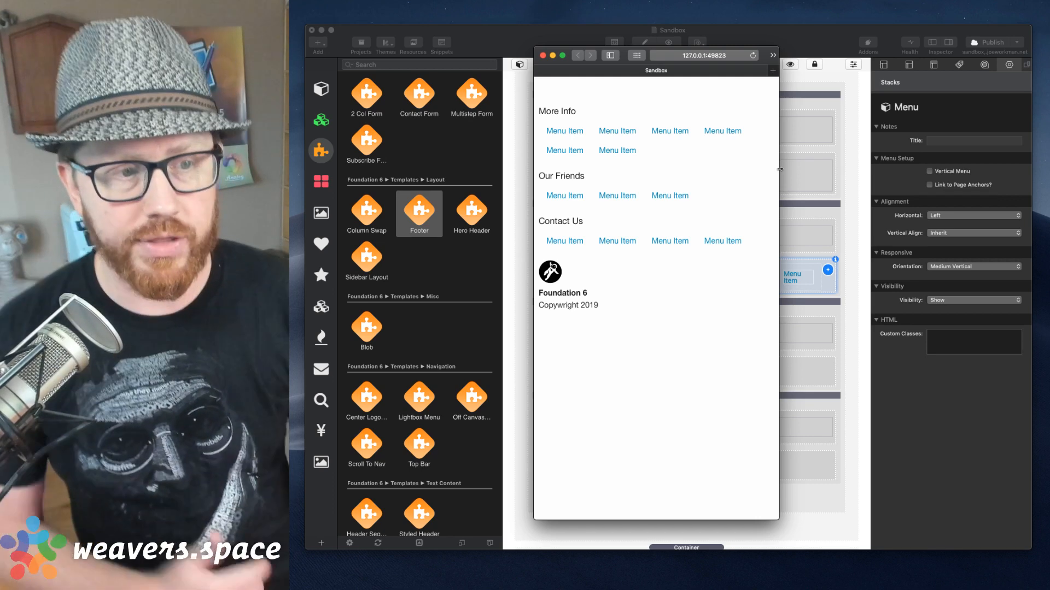
{"action": "left_click_drag", "start_coordinate": [779, 170], "coordinate": [992, 168]}
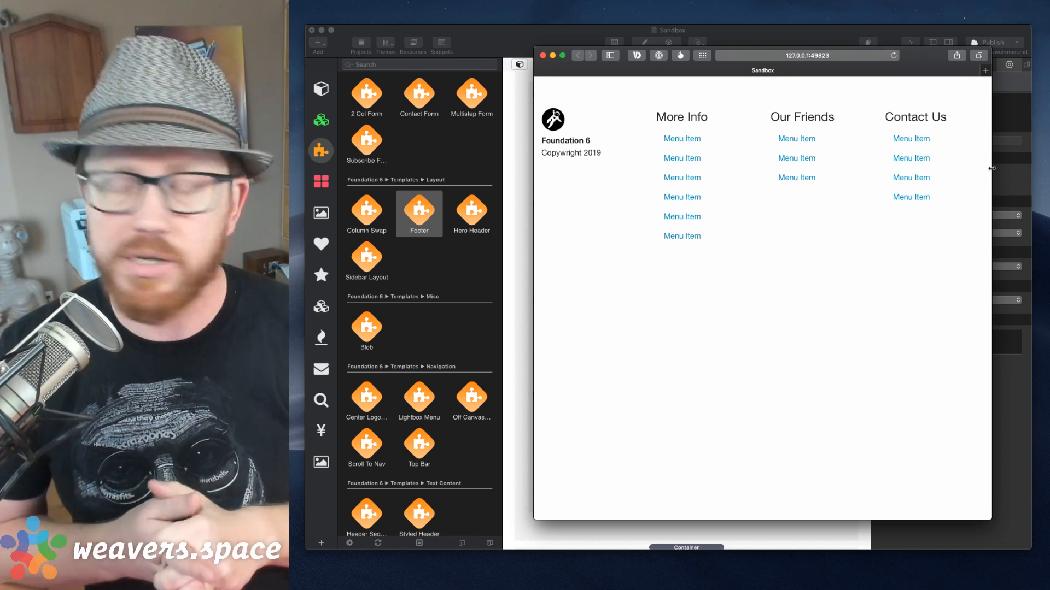
Resize the Safari preview between tablet and mobile widths to recheck the footer's layout, and close the preview window.
{"action": "left_click_drag", "start_coordinate": [991, 168], "coordinate": [928, 169]}
{"action": "left_click_drag", "start_coordinate": [740, 180], "coordinate": [942, 185]}
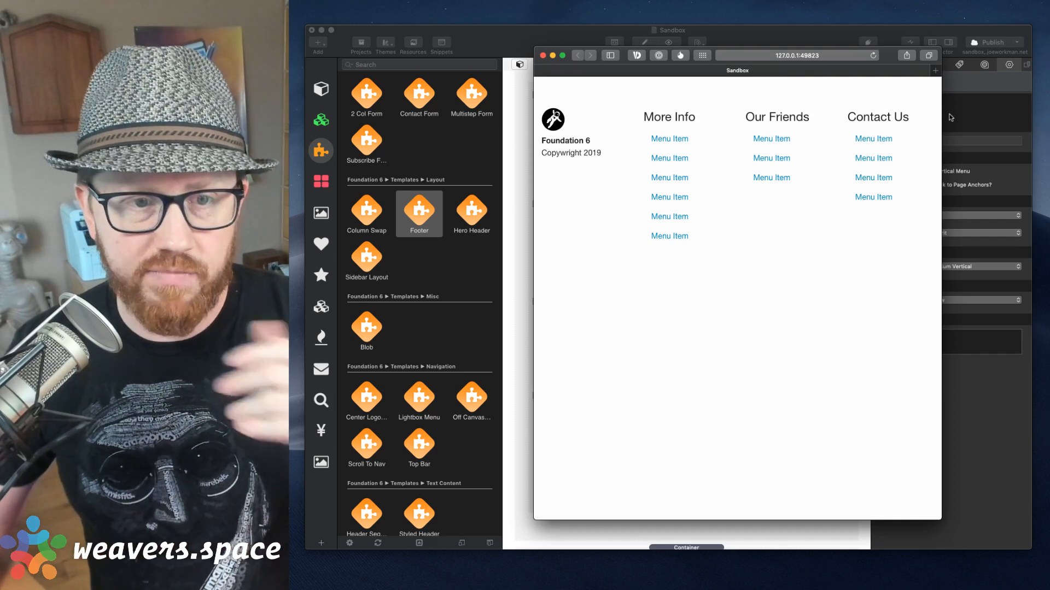
{"action": "mouse_move", "coordinate": [949, 118]}
{"action": "left_mouse_down"}
{"action": "mouse_move", "coordinate": [801, 118]}
{"action": "mouse_move", "coordinate": [942, 118]}
{"action": "left_mouse_up"}
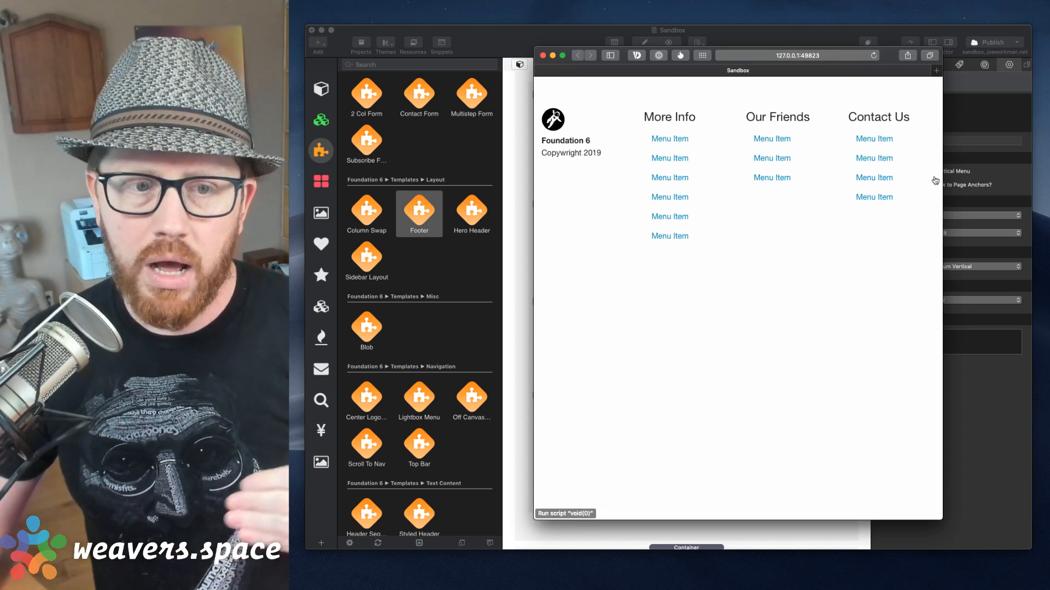
{"action": "left_click_drag", "start_coordinate": [941, 181], "coordinate": [779, 183]}
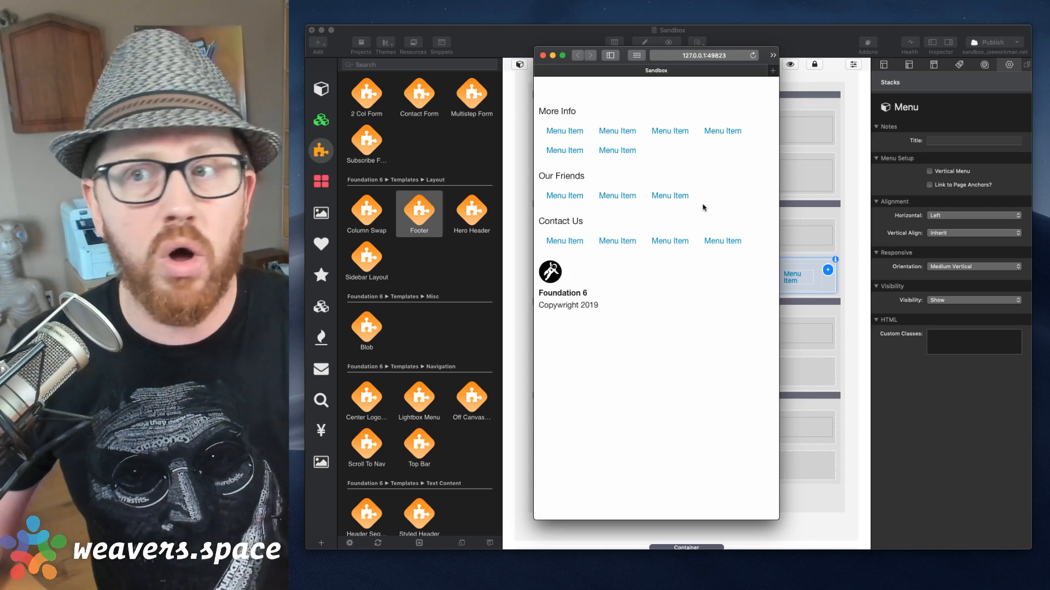
{"action": "left_click", "coordinate": [543, 56]}
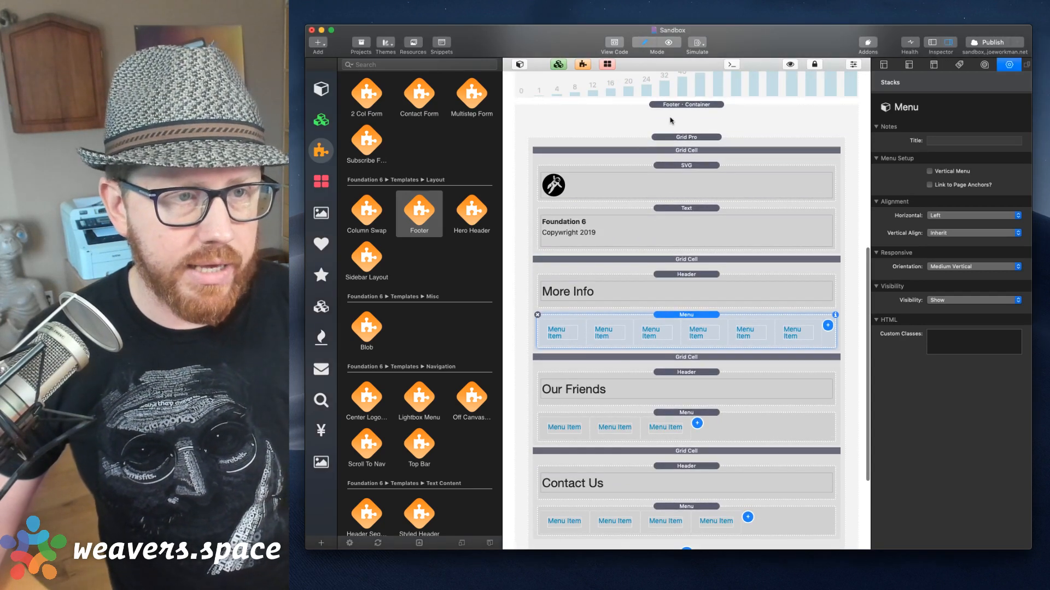
Delete the Footer container from the page and select the Site Styles stack.
{"action": "left_click", "coordinate": [670, 120]}
{"action": "scroll", "coordinate": [601, 164], "scroll_direction": "up", "scroll_amount": 5}
{"action": "left_click", "coordinate": [589, 173]}
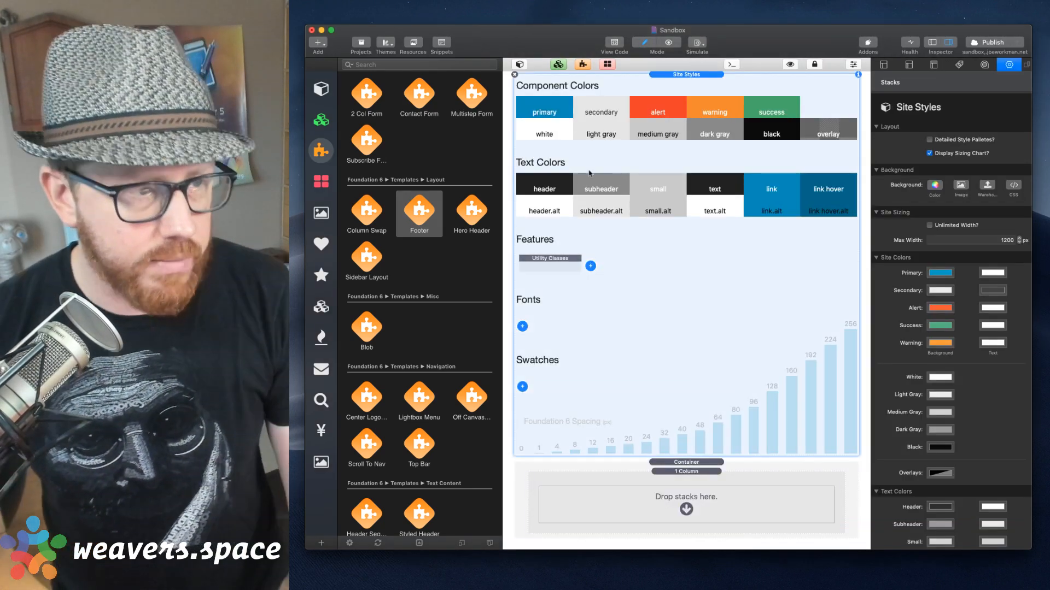
Browse the Layout and Navigation templates and add the Off Canvas Menus template directly below Site Styles.
{"action": "left_click", "coordinate": [481, 218]}
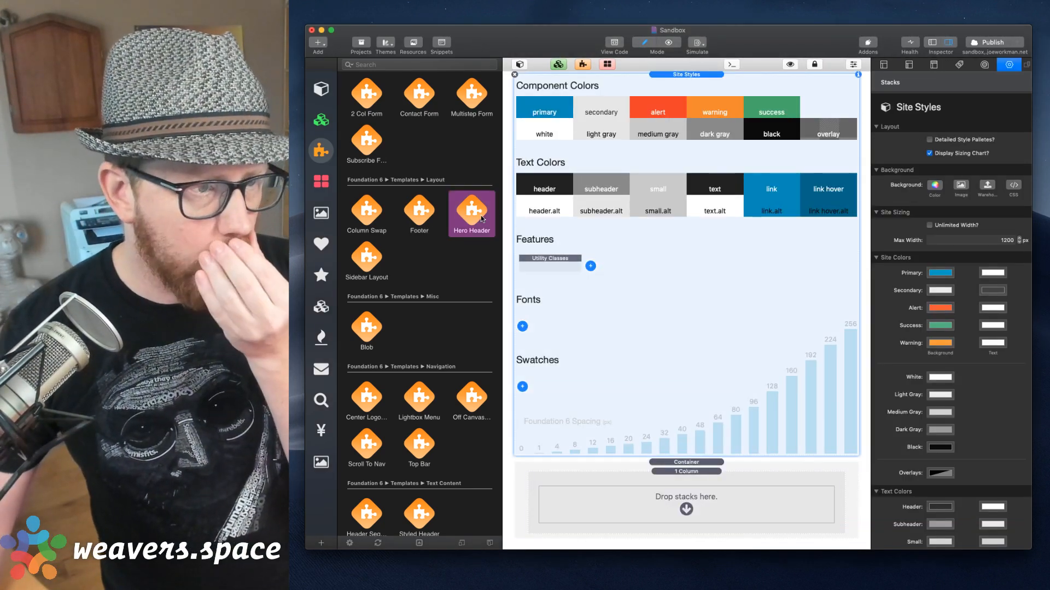
{"action": "left_click", "coordinate": [375, 235]}
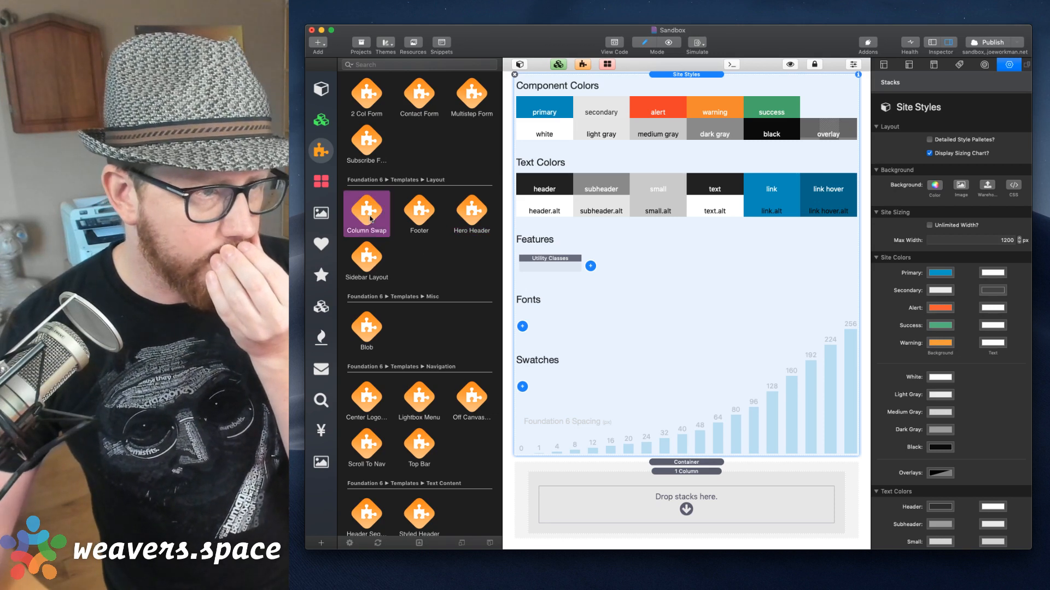
{"action": "left_click", "coordinate": [471, 219]}
{"action": "scroll", "coordinate": [472, 202], "scroll_direction": "down", "scroll_amount": 2}
{"action": "scroll", "coordinate": [472, 201], "scroll_direction": "up", "scroll_amount": 1}
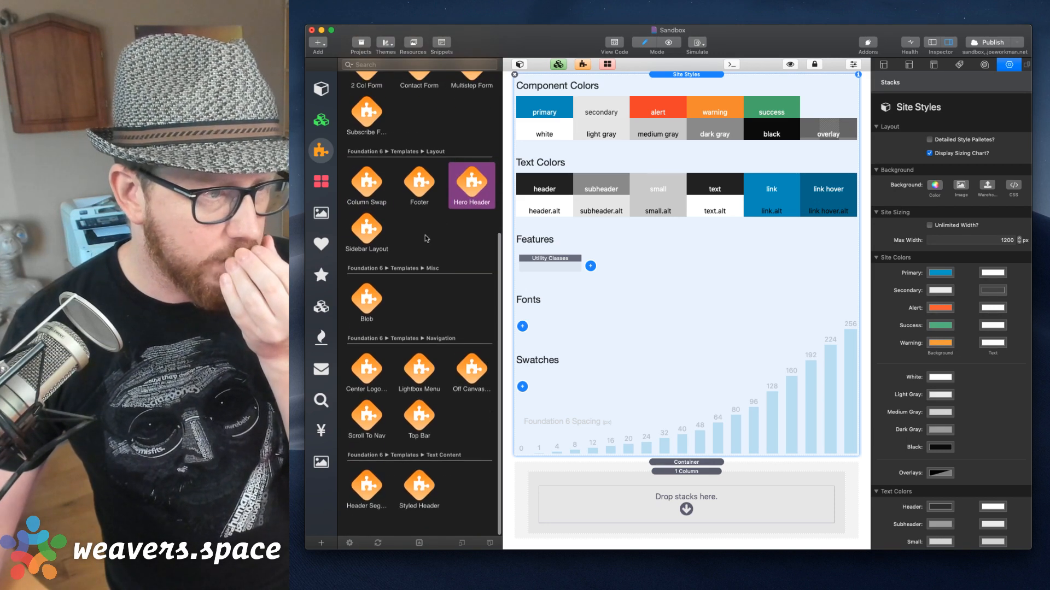
{"action": "left_click", "coordinate": [377, 365]}
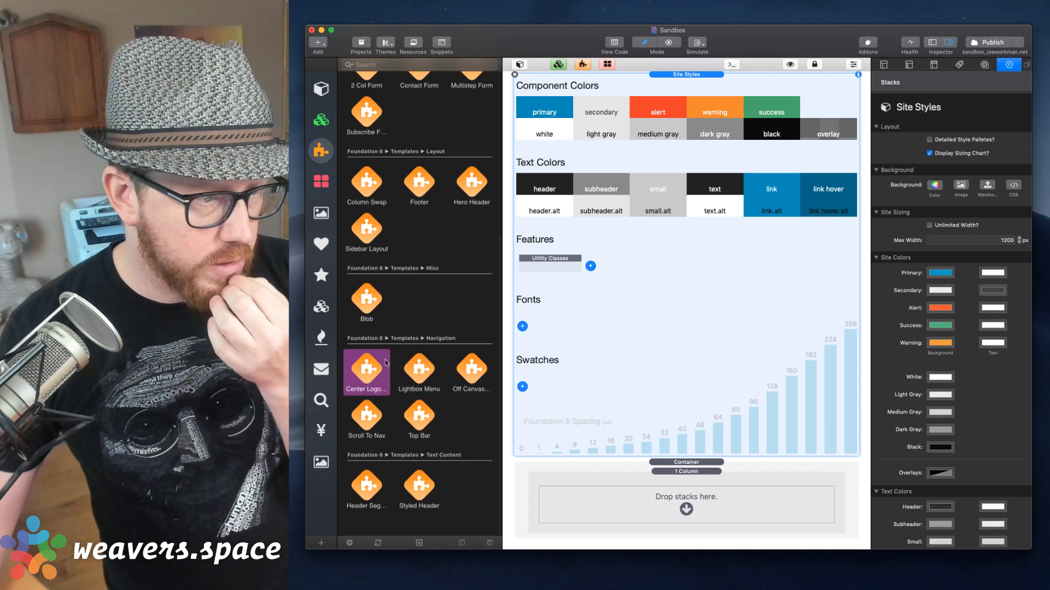
{"action": "left_click", "coordinate": [421, 369]}
{"action": "left_click", "coordinate": [464, 368]}
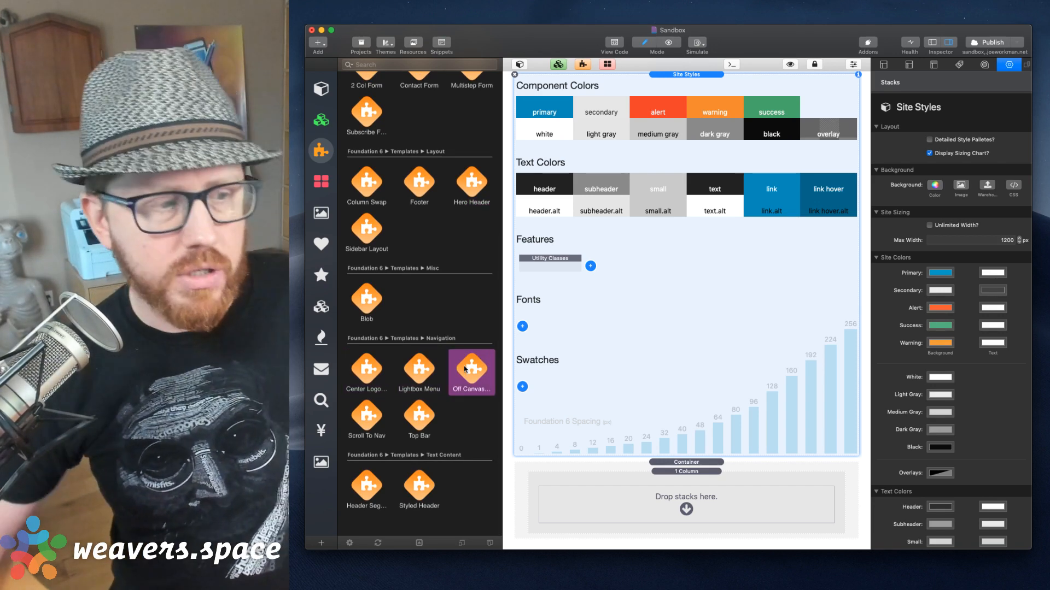
{"action": "left_click_drag", "start_coordinate": [464, 368], "coordinate": [677, 459]}
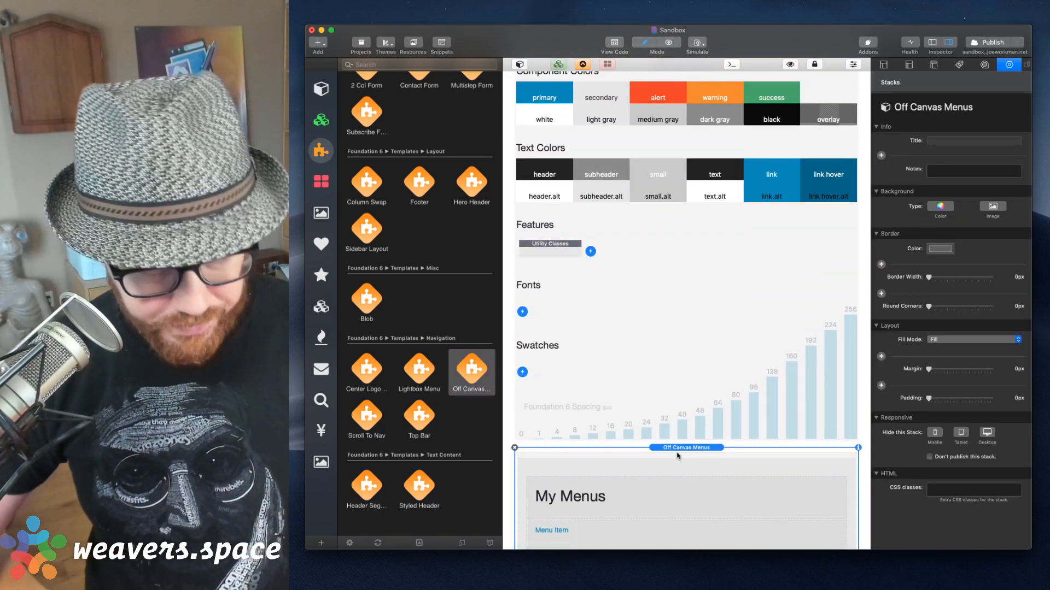
Preview the Off Canvas Menus page in Safari, enlarge the browser window to desktop width, and reposition it.
{"action": "key", "text": "super+shift+r"}
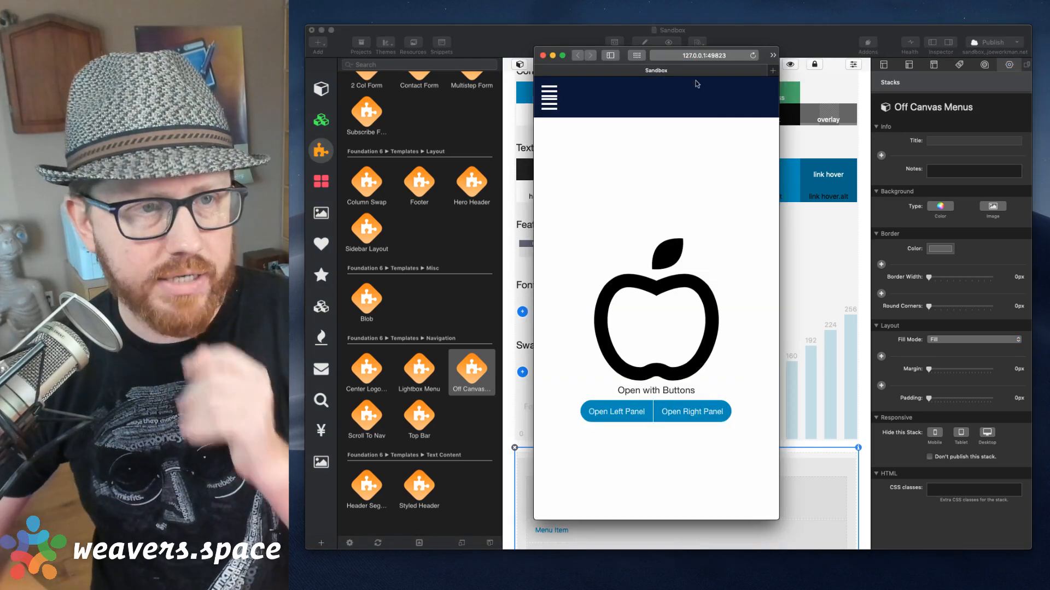
{"action": "left_click_drag", "start_coordinate": [766, 54], "coordinate": [694, 17]}
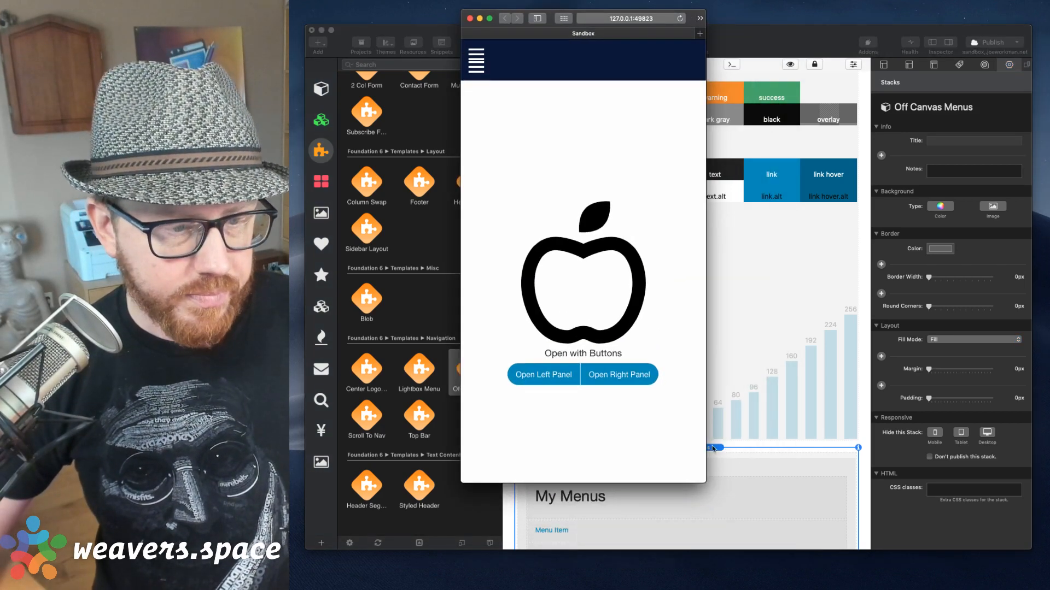
{"action": "left_click_drag", "start_coordinate": [708, 448], "coordinate": [998, 235]}
{"action": "left_click_drag", "start_coordinate": [914, 14], "coordinate": [873, 53]}
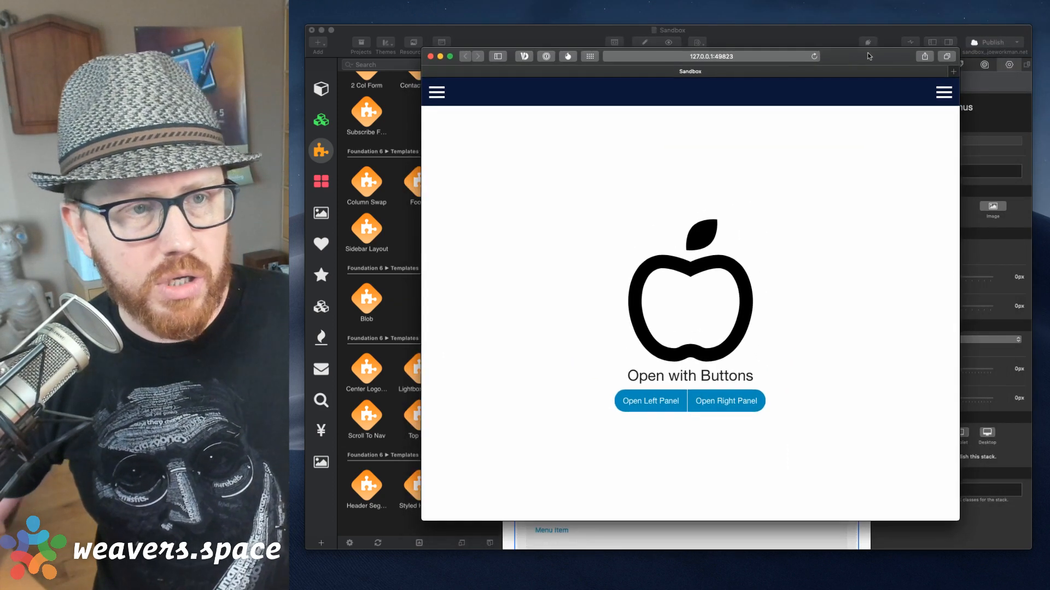
Test both hamburger icons in the preview by opening and closing the left and right off-canvas menus.
{"action": "left_click", "coordinate": [438, 95]}
{"action": "left_click", "coordinate": [551, 97]}
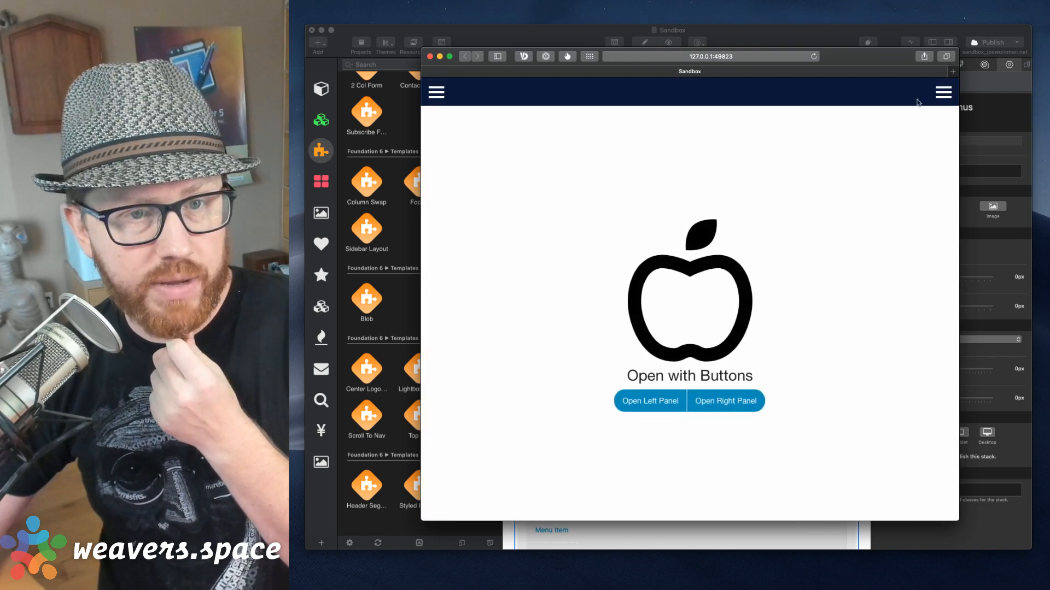
{"action": "left_click", "coordinate": [943, 97]}
{"action": "left_click", "coordinate": [821, 92]}
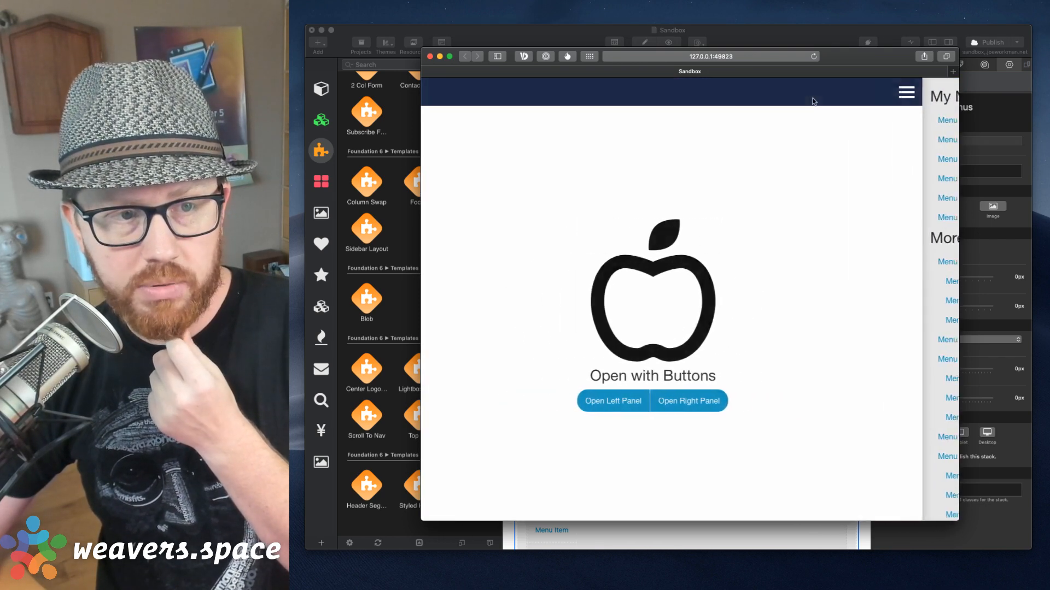
{"action": "left_click", "coordinate": [441, 95]}
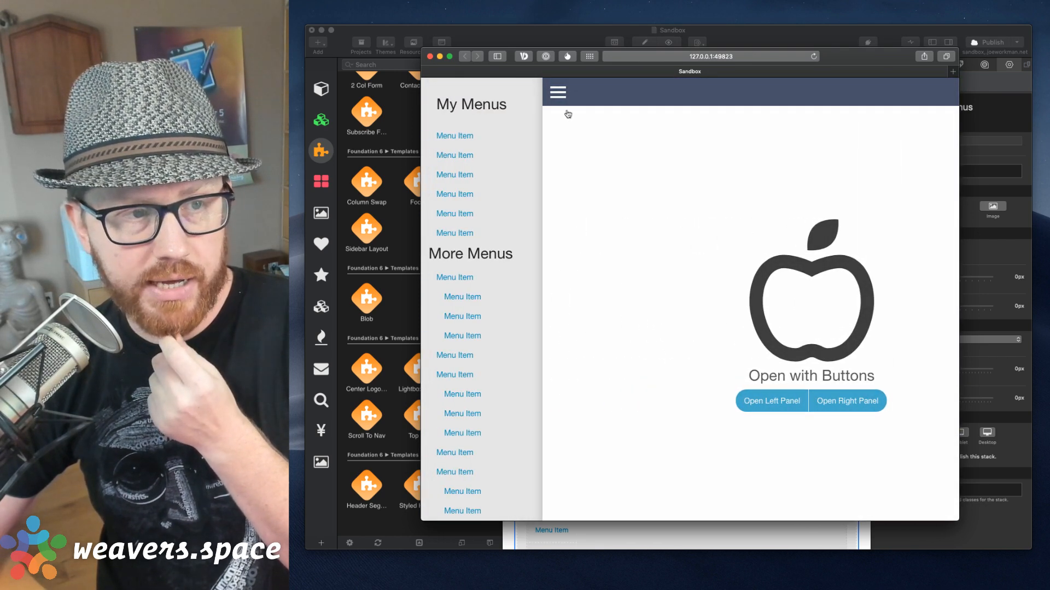
{"action": "left_click", "coordinate": [554, 97]}
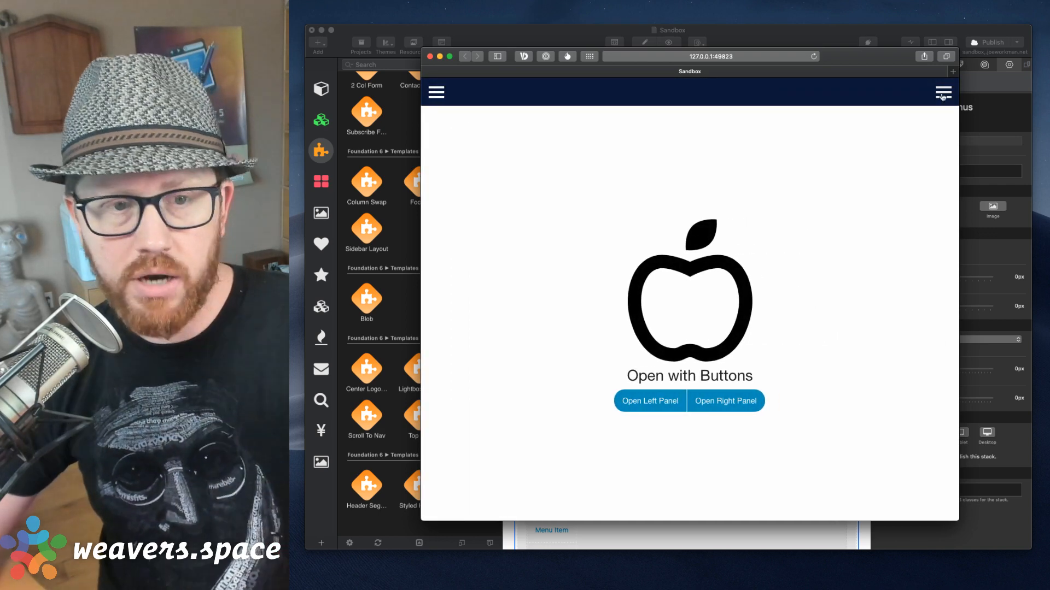
{"action": "left_click", "coordinate": [943, 93]}
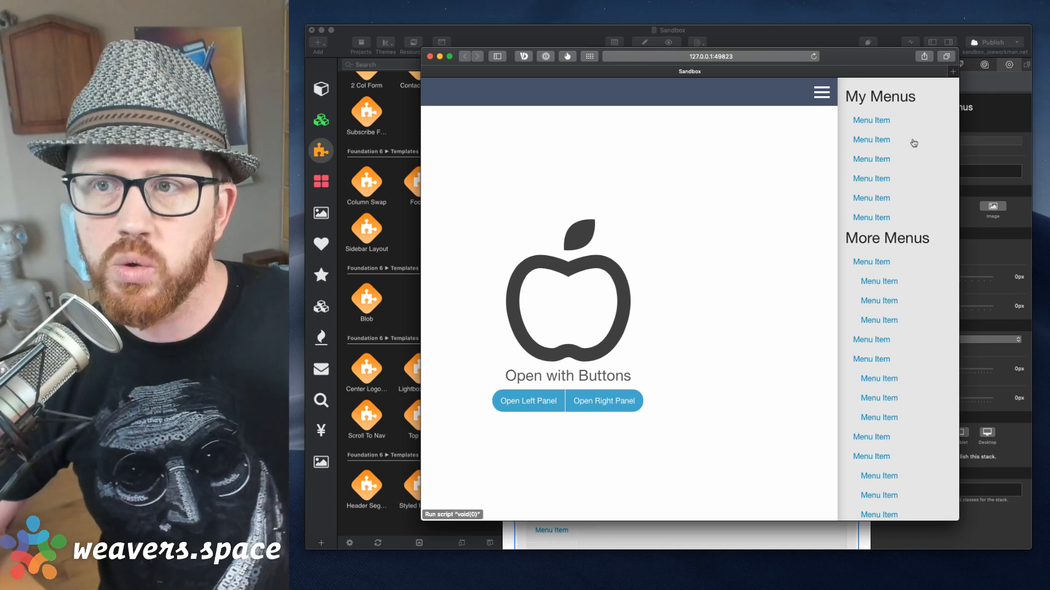
Return to RapidWeaver and unpack the Off Canvas Menus template into its individual stacks.
{"action": "left_click", "coordinate": [835, 33]}
{"action": "scroll", "coordinate": [712, 455], "scroll_direction": "down", "scroll_amount": 4}
{"action": "left_click", "coordinate": [584, 67]}
{"action": "scroll", "coordinate": [636, 332], "scroll_direction": "down", "scroll_amount": 2}
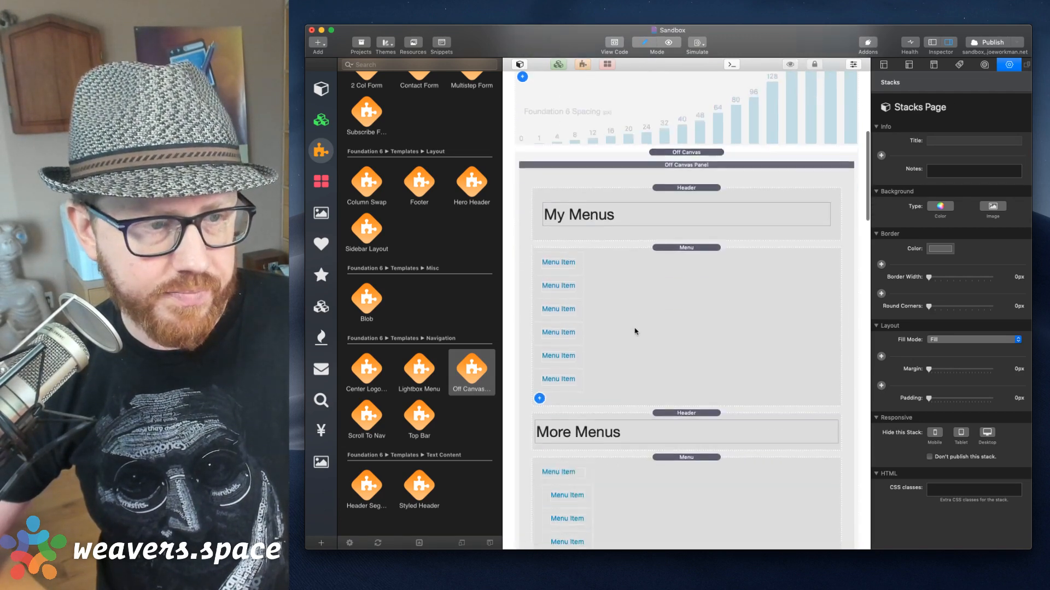
Inspect the left Off Canvas Panel's settings, including its Canvas ID, and the header and menus inside it.
{"action": "left_click", "coordinate": [695, 131]}
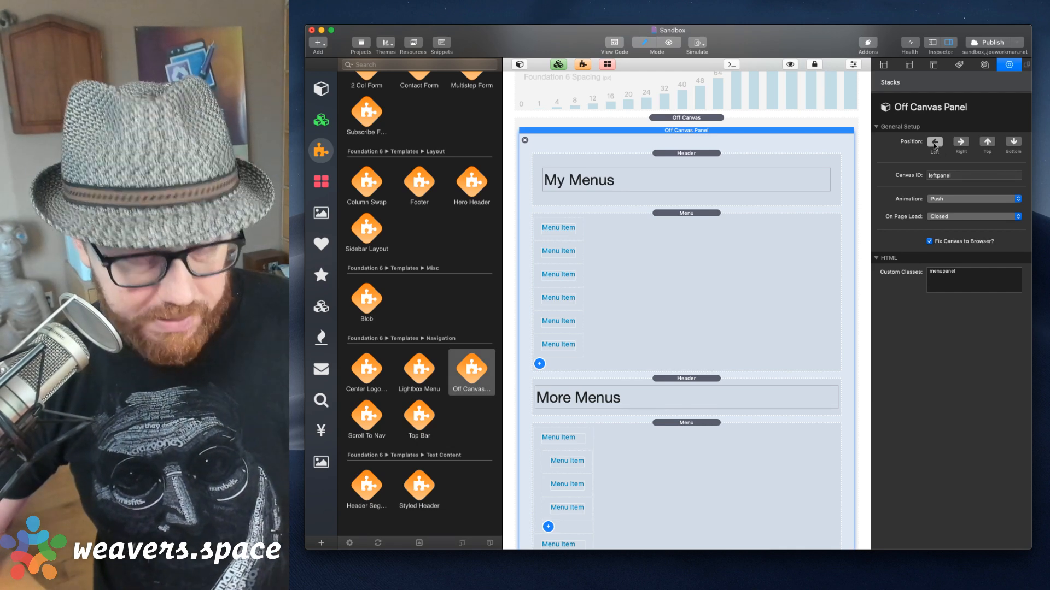
{"action": "left_click", "coordinate": [958, 175]}
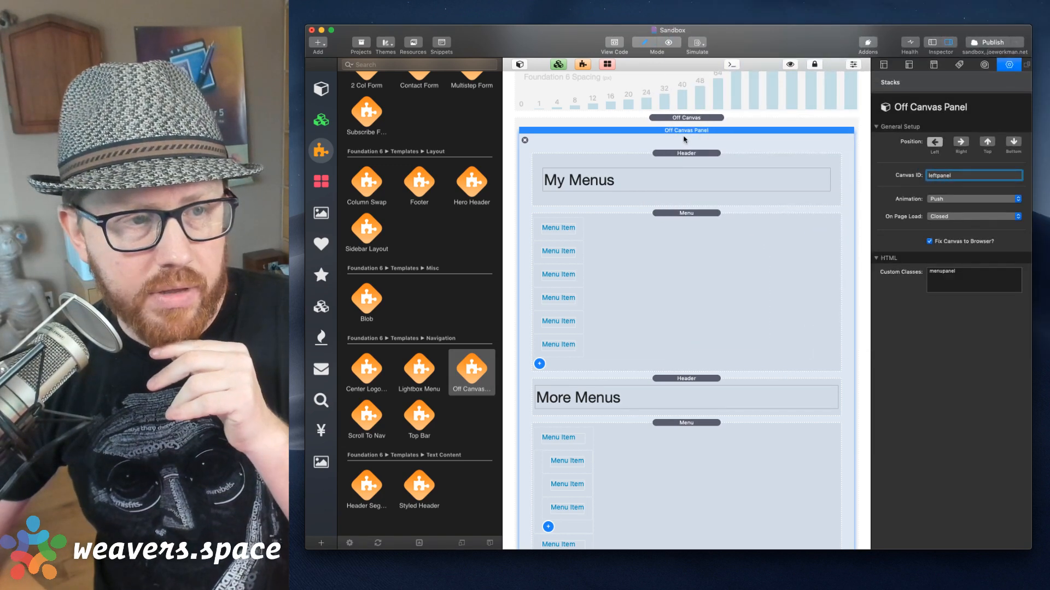
{"action": "left_click", "coordinate": [673, 156]}
{"action": "left_click", "coordinate": [676, 223]}
{"action": "scroll", "coordinate": [676, 248], "scroll_direction": "down", "scroll_amount": 4}
{"action": "left_click", "coordinate": [678, 304]}
{"action": "scroll", "coordinate": [680, 300], "scroll_direction": "up", "scroll_amount": 6}
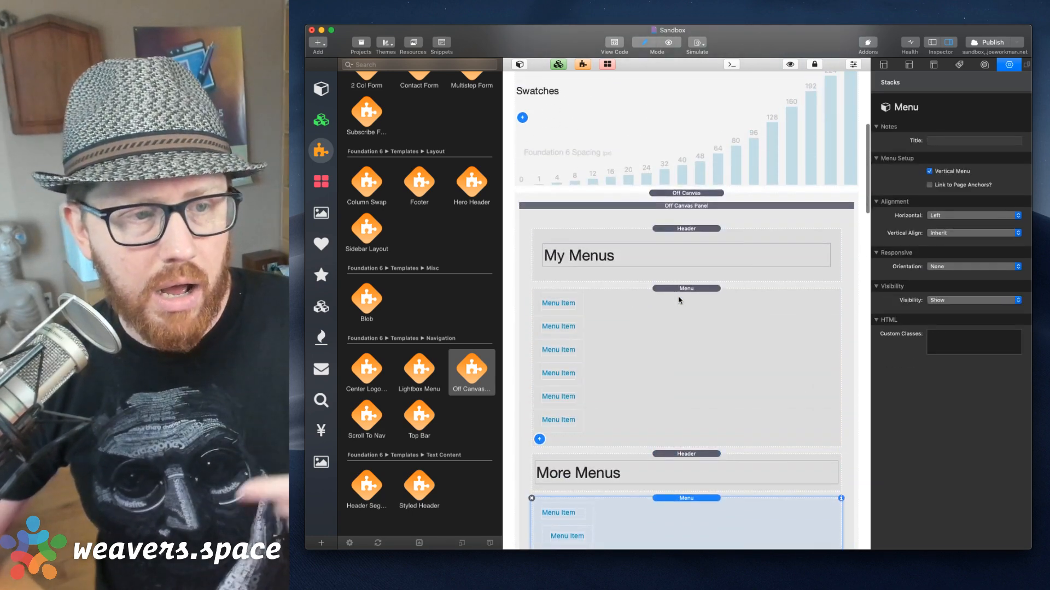
Hide the contents of both the left and right Off Canvas Panels in edit mode.
{"action": "left_click", "coordinate": [691, 211]}
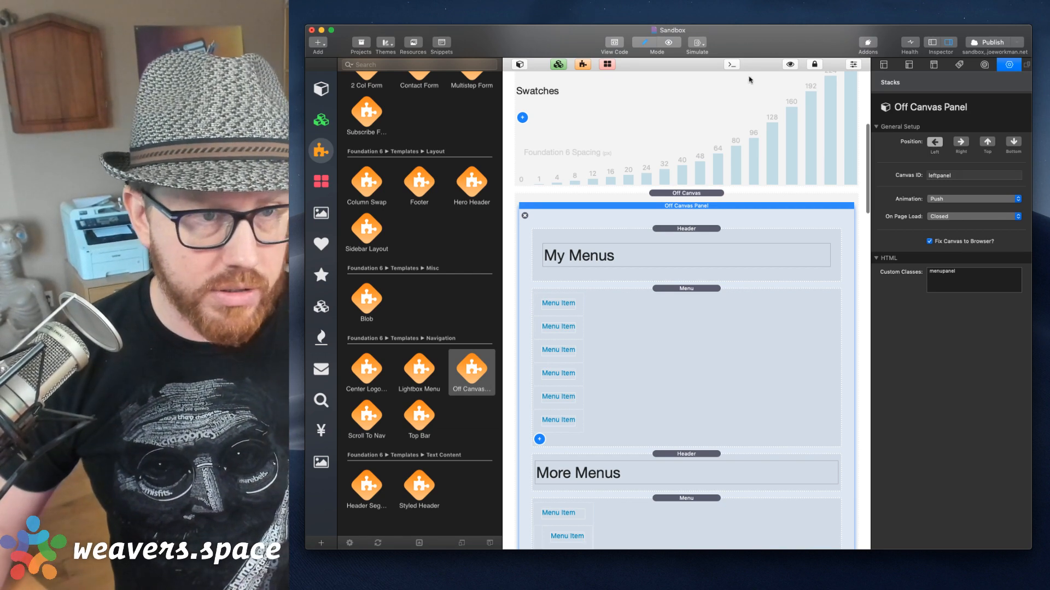
{"action": "left_click", "coordinate": [791, 65]}
{"action": "scroll", "coordinate": [657, 230], "scroll_direction": "down", "scroll_amount": 3}
{"action": "left_click", "coordinate": [689, 142]}
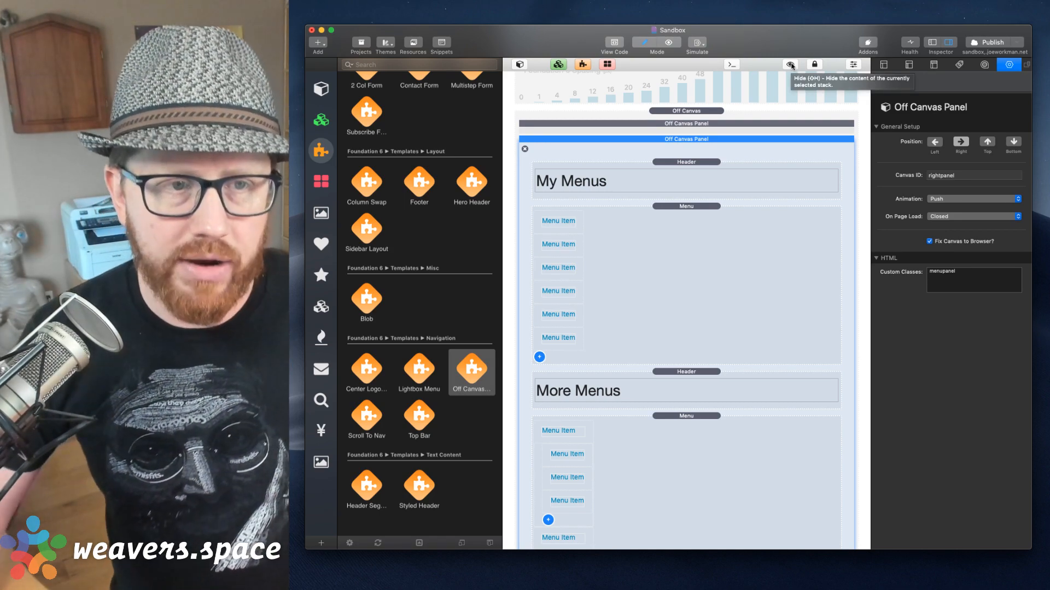
{"action": "left_click", "coordinate": [790, 66]}
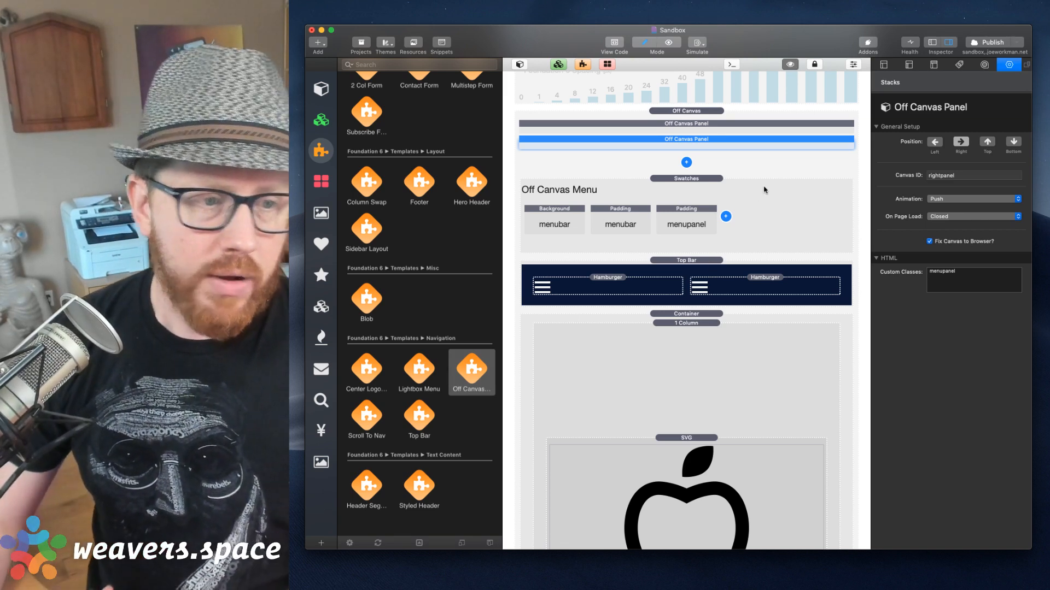
Inspect the settings of the Off Canvas Menu Swatches, the Top Bar, and its left and right Hamburger stacks.
{"action": "left_click", "coordinate": [765, 182]}
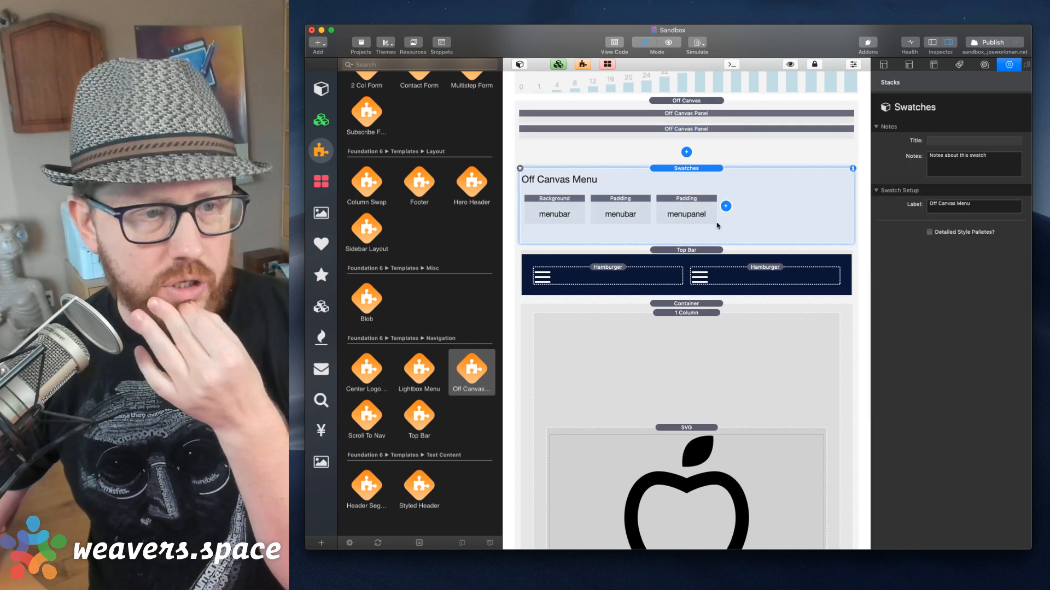
{"action": "scroll", "coordinate": [700, 246], "scroll_direction": "up", "scroll_amount": 1}
{"action": "left_click", "coordinate": [700, 250]}
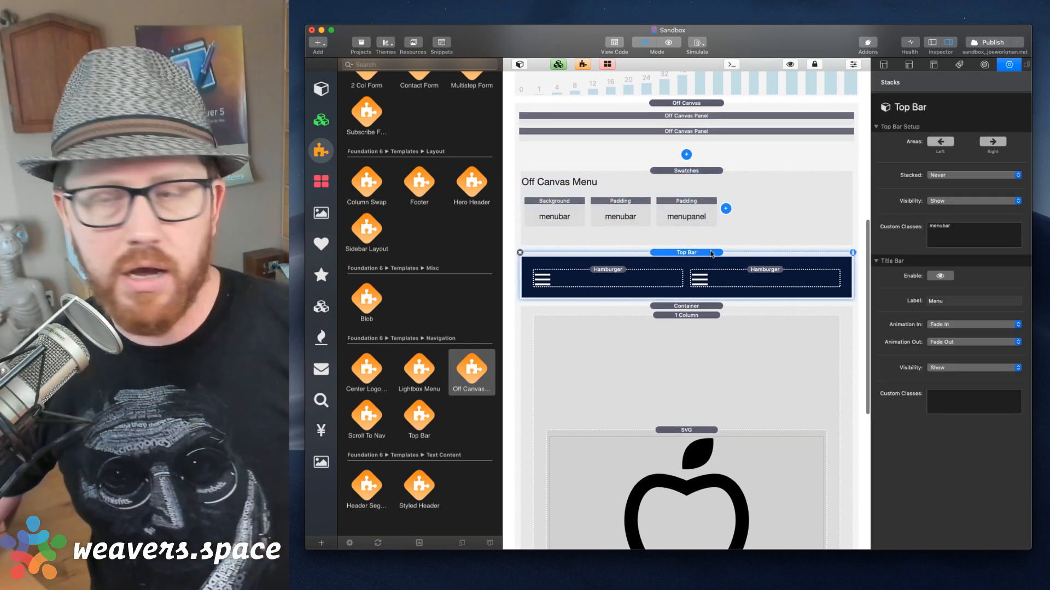
{"action": "scroll", "coordinate": [710, 254], "scroll_direction": "down", "scroll_amount": 1}
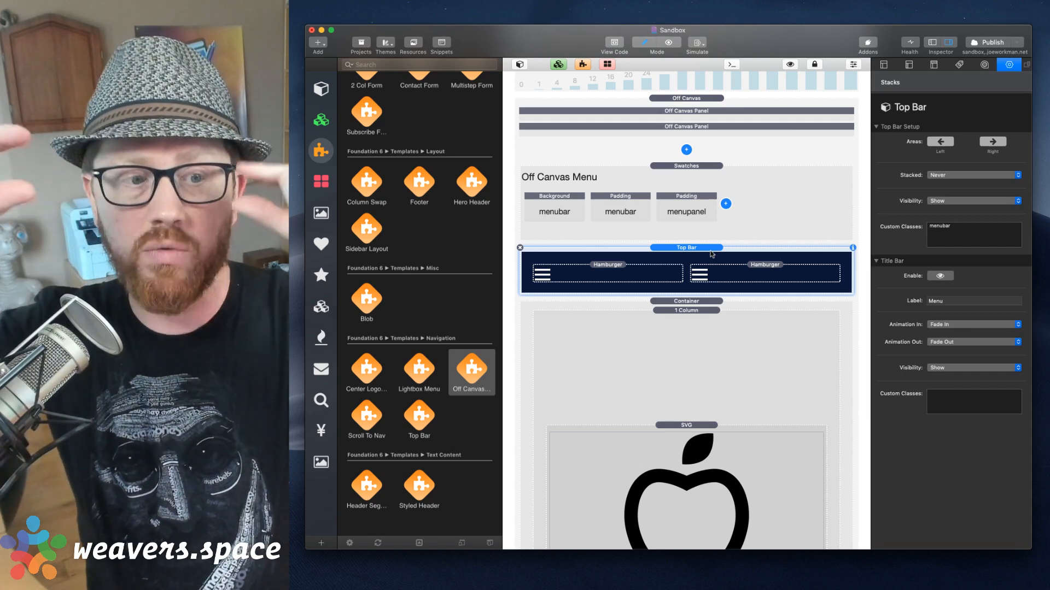
{"action": "left_click", "coordinate": [773, 273]}
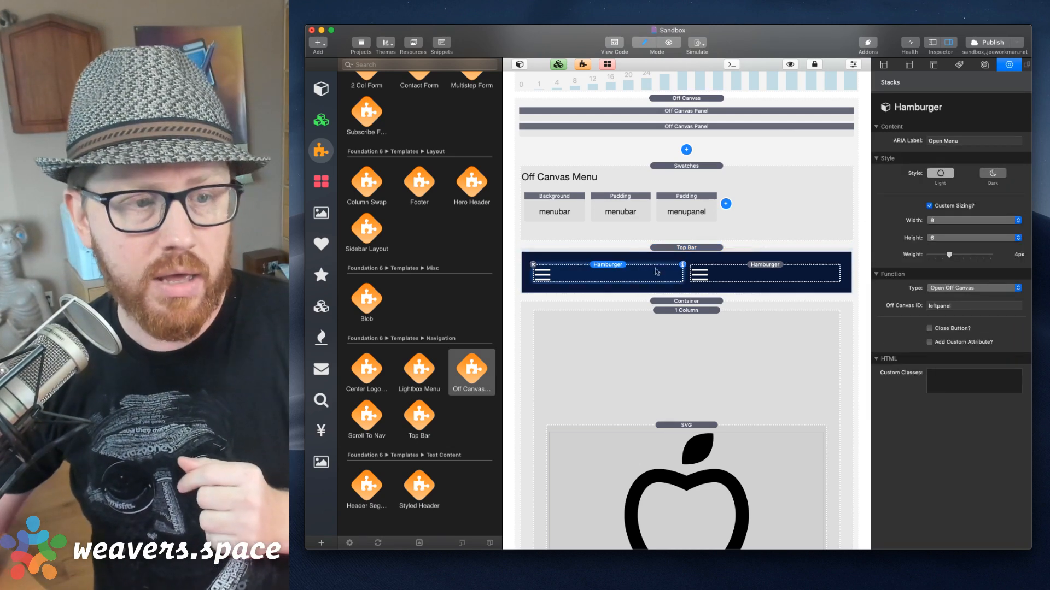
{"action": "left_click", "coordinate": [703, 248]}
{"action": "left_click", "coordinate": [735, 271]}
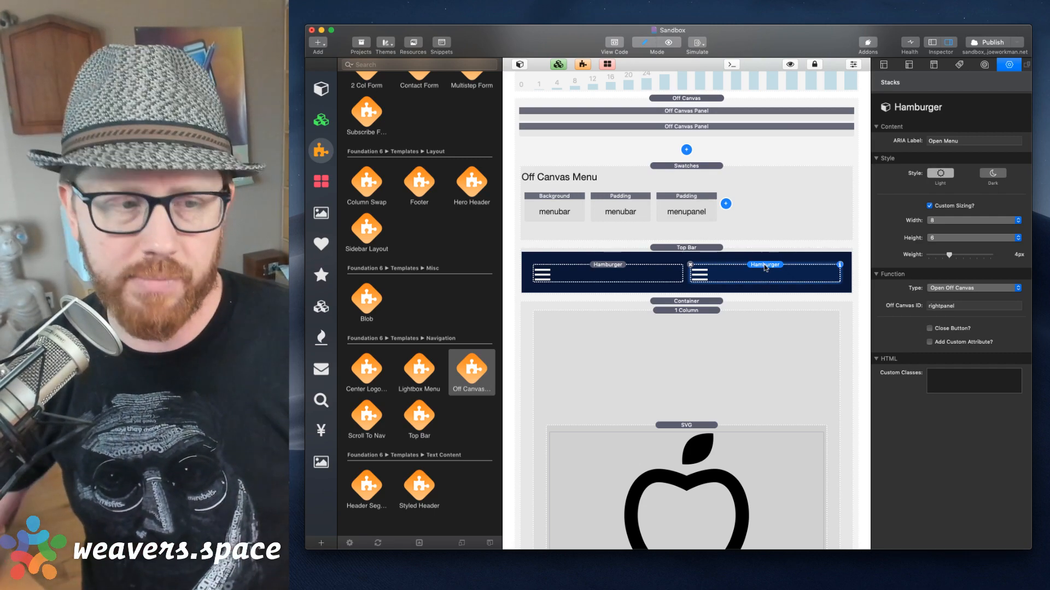
Compare the custom classes of the Top Bar and right Off Canvas Panel with the Background and Padding swatches for menubar and menupanel.
{"action": "left_click", "coordinate": [692, 248]}
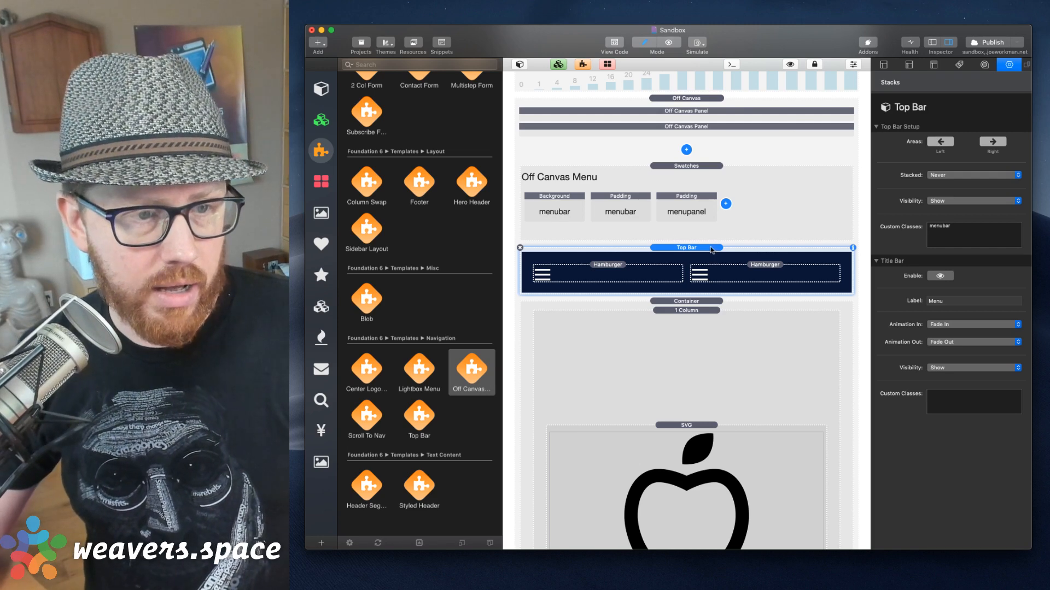
{"action": "double_click", "coordinate": [947, 234]}
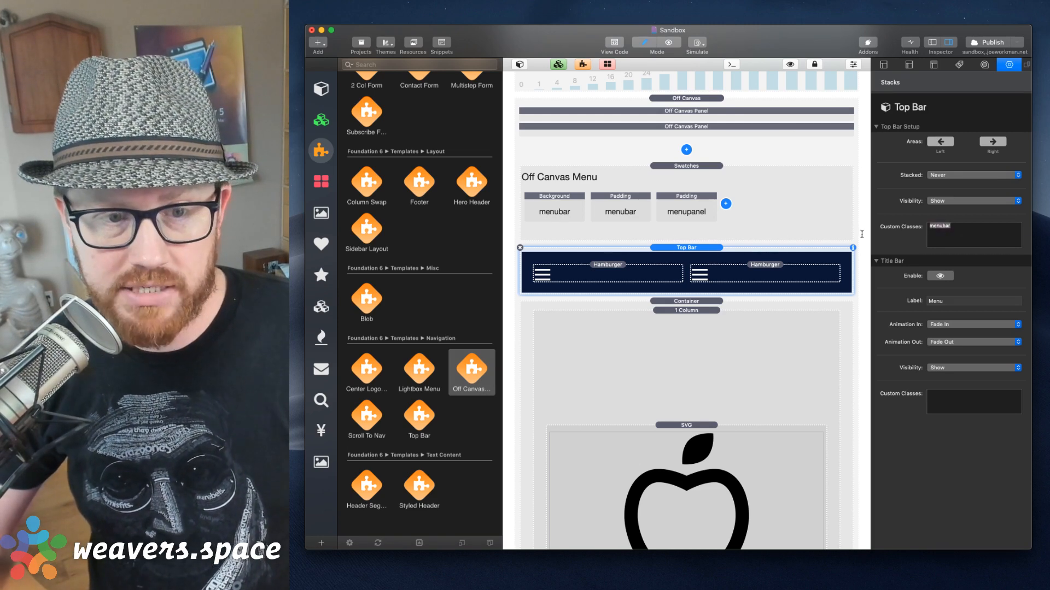
{"action": "left_click", "coordinate": [545, 203]}
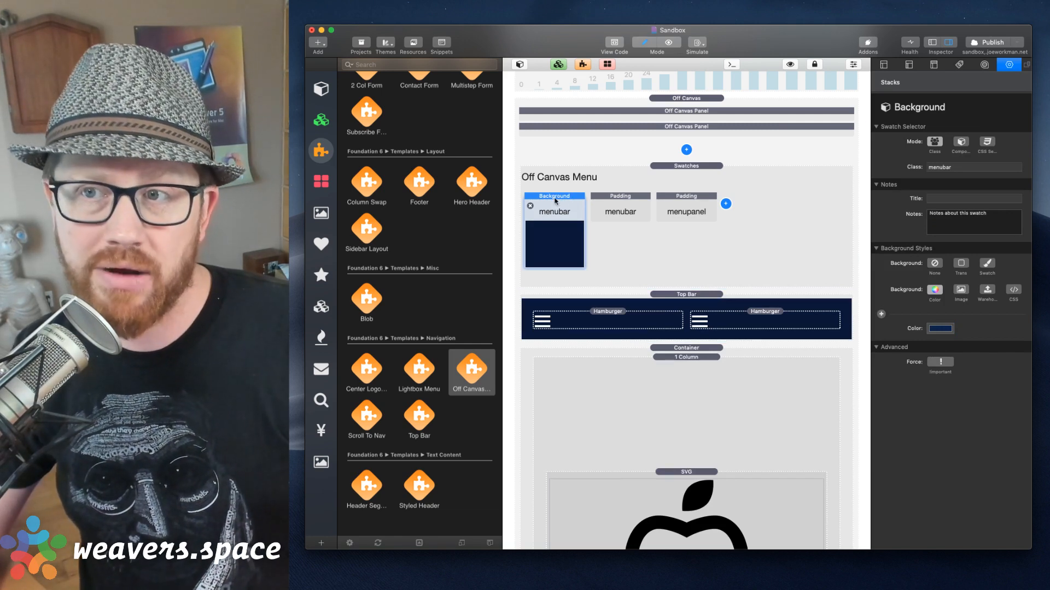
{"action": "left_click", "coordinate": [623, 205]}
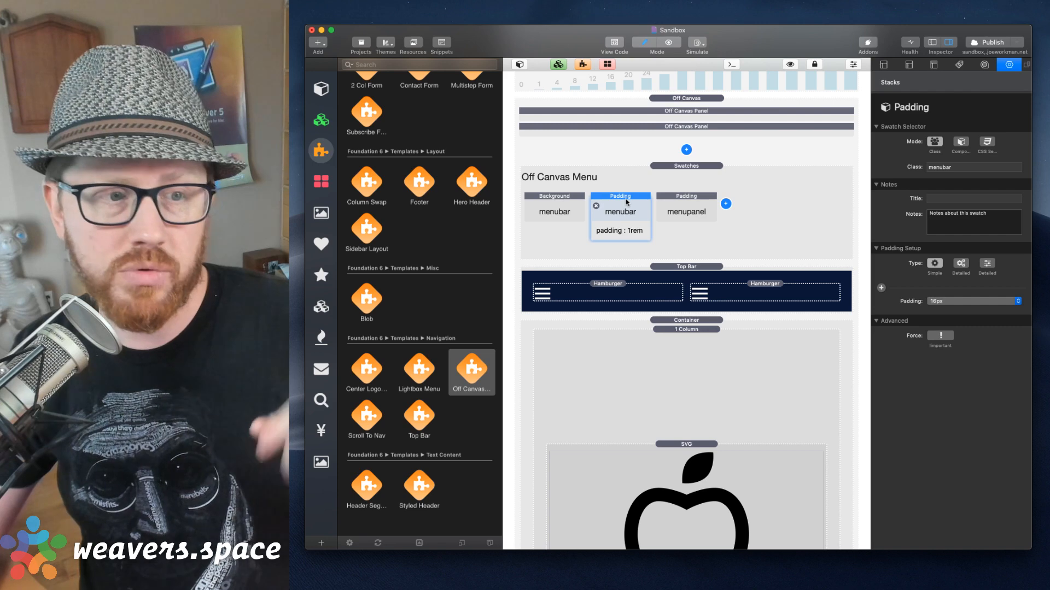
{"action": "left_click", "coordinate": [701, 202]}
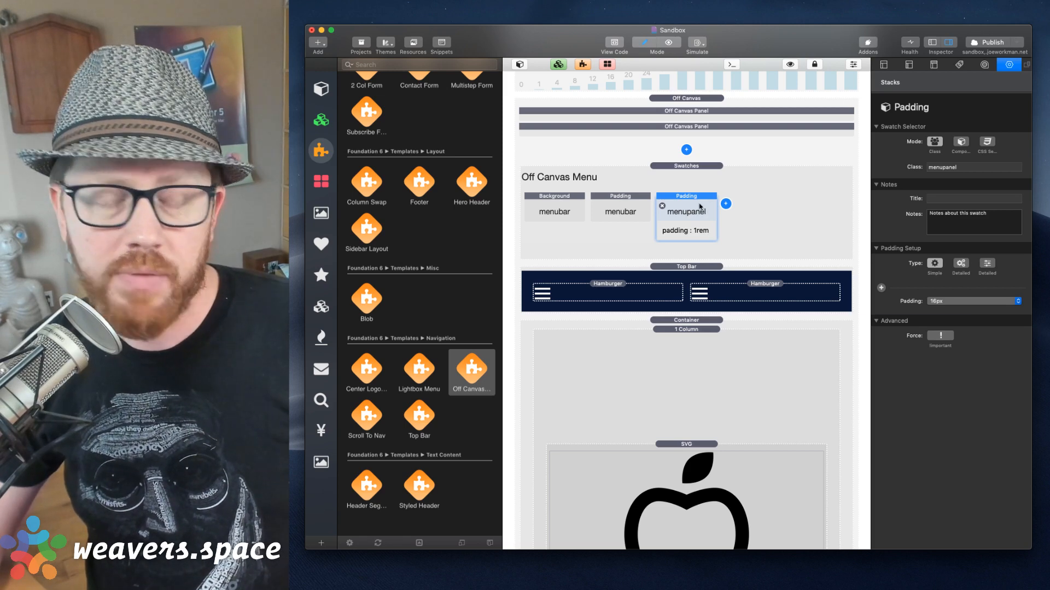
{"action": "left_click", "coordinate": [716, 126]}
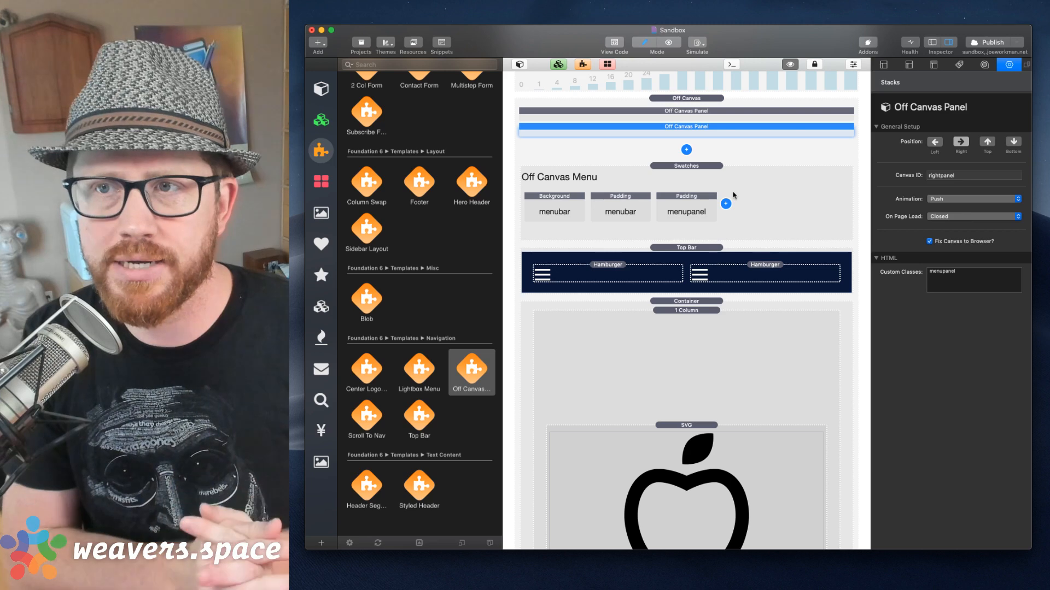
{"action": "left_click", "coordinate": [753, 222]}
In the browser preview, open and close the left and right panels using the Open Left Panel and Open Right Panel buttons.
{"action": "left_click", "coordinate": [683, 304]}
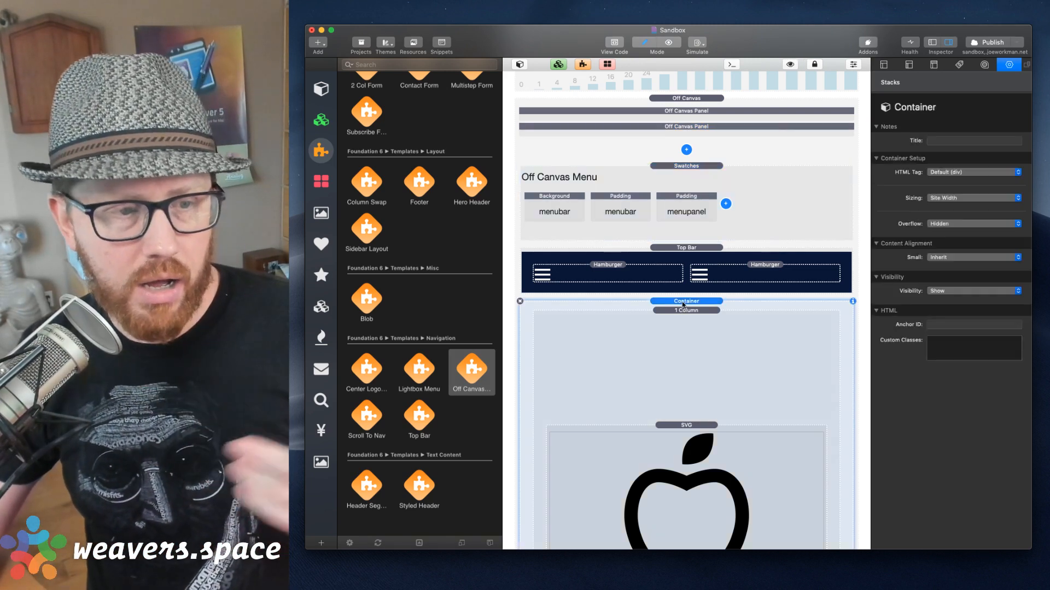
{"action": "scroll", "coordinate": [682, 304], "scroll_direction": "down", "scroll_amount": 10}
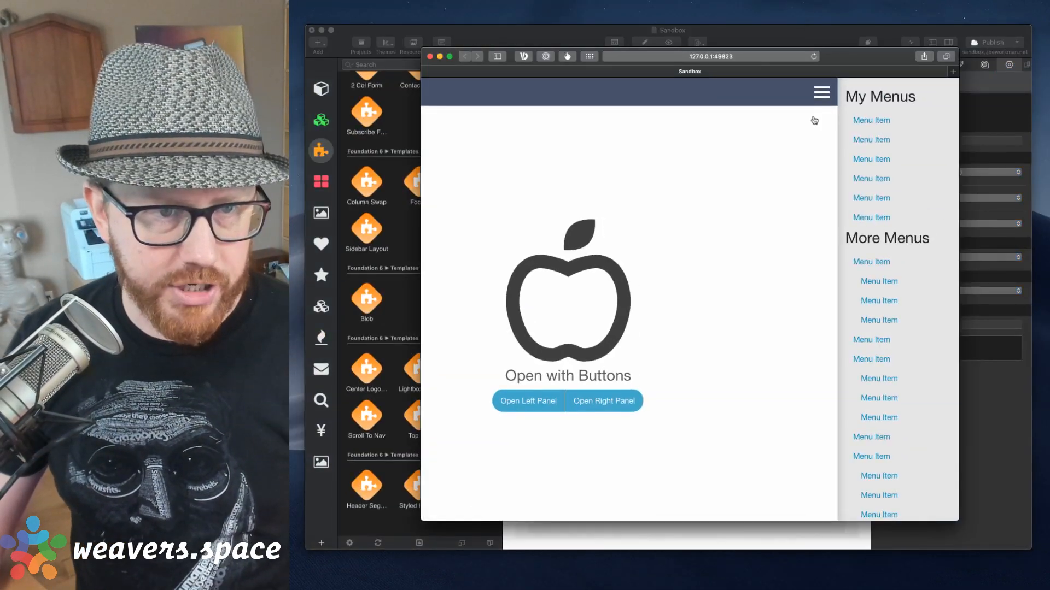
{"action": "left_click", "coordinate": [813, 120]}
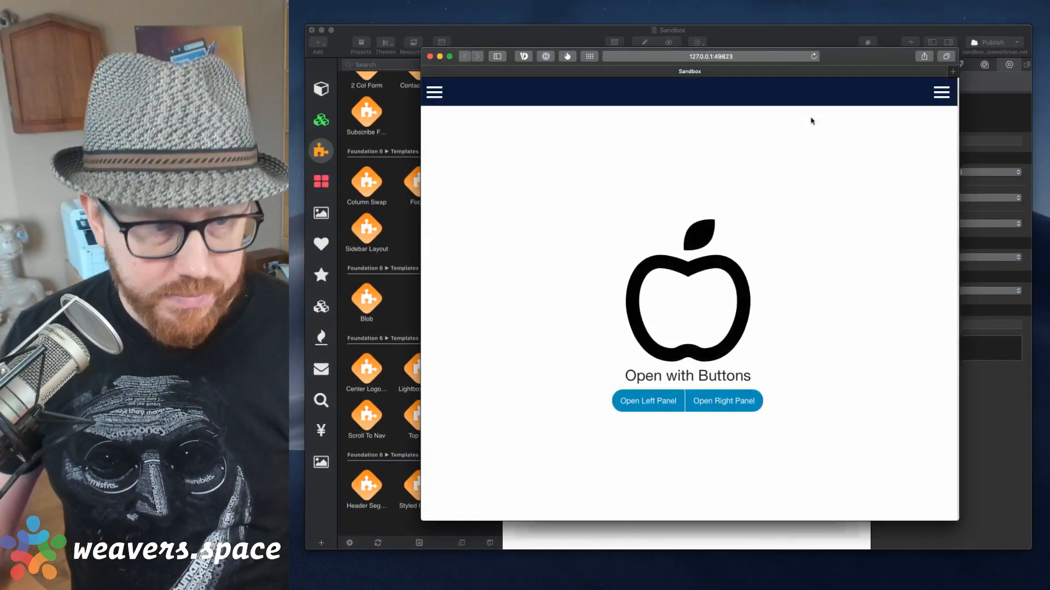
{"action": "left_click", "coordinate": [656, 401]}
{"action": "left_click", "coordinate": [773, 401]}
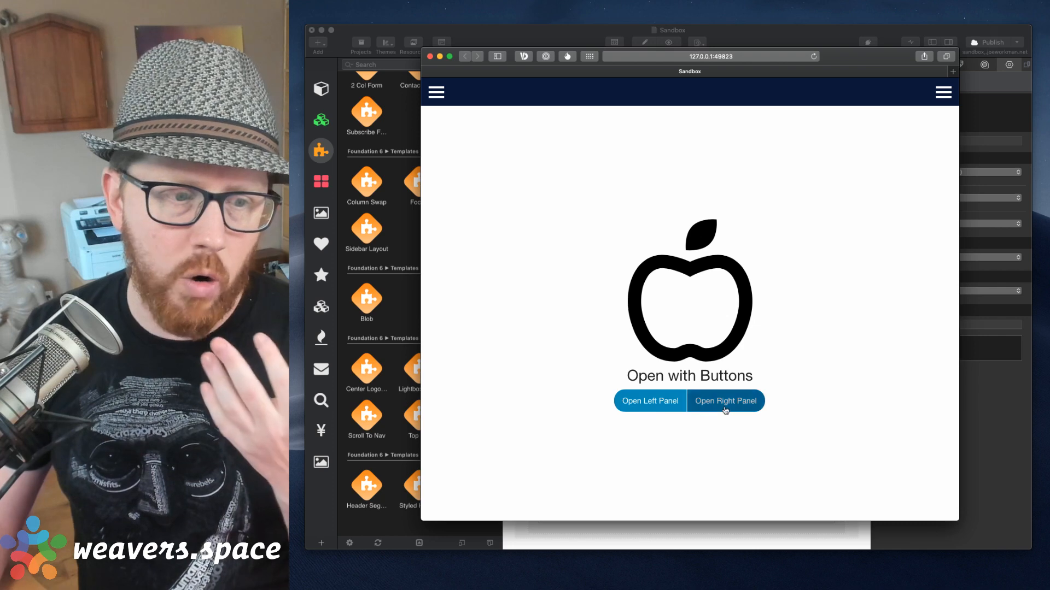
{"action": "left_click", "coordinate": [726, 403]}
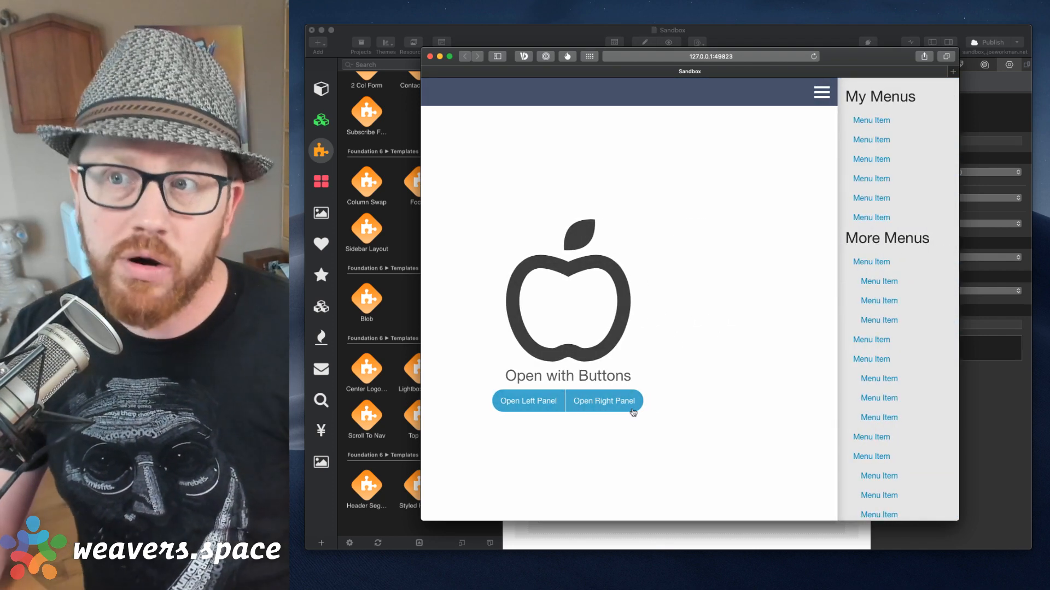
{"action": "left_click", "coordinate": [633, 413]}
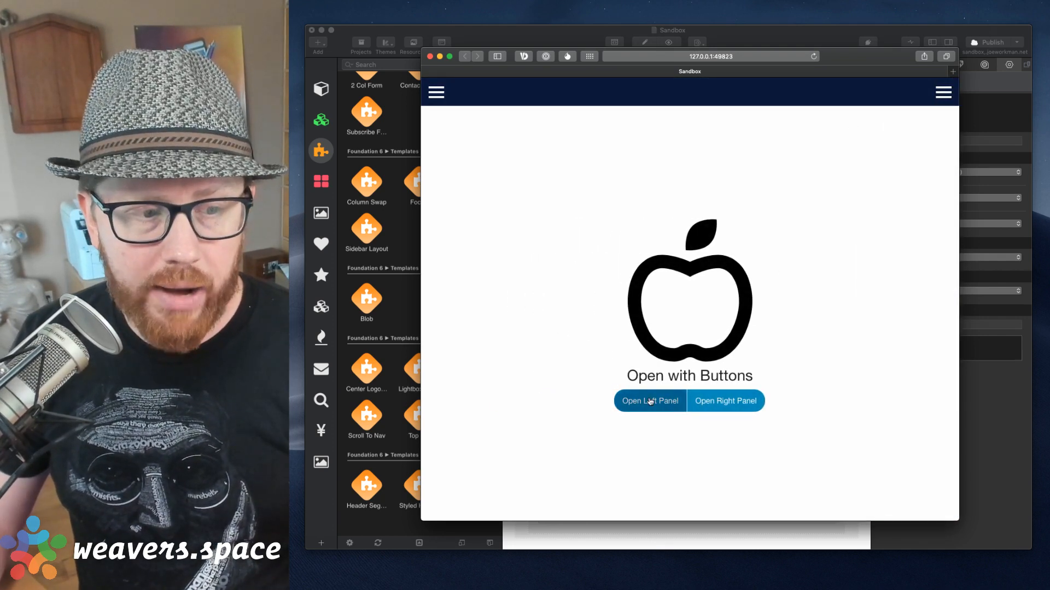
{"action": "left_click", "coordinate": [633, 401]}
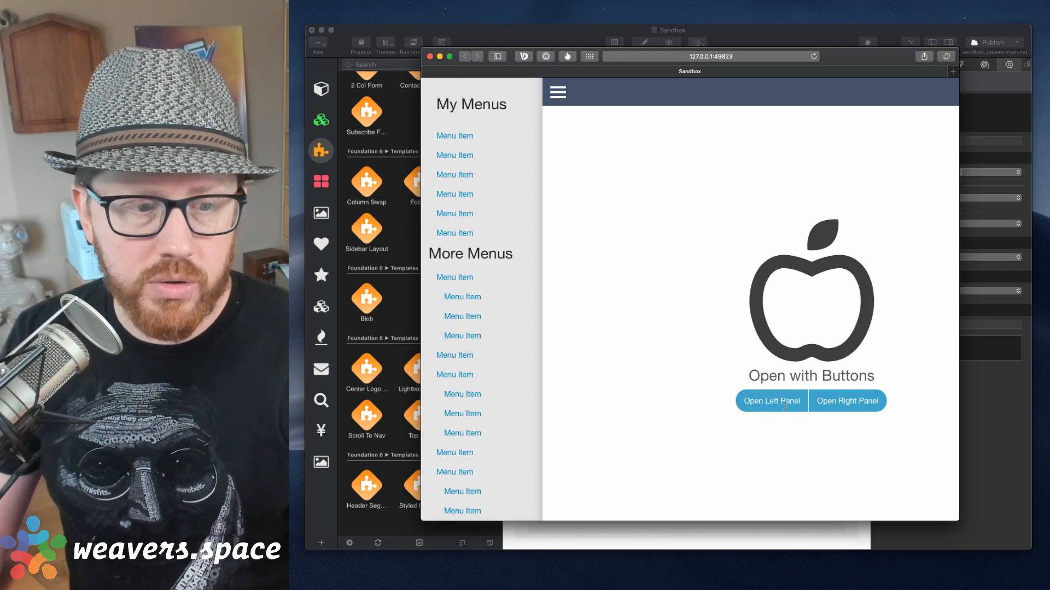
{"action": "left_click", "coordinate": [785, 406]}
{"action": "left_click", "coordinate": [739, 403]}
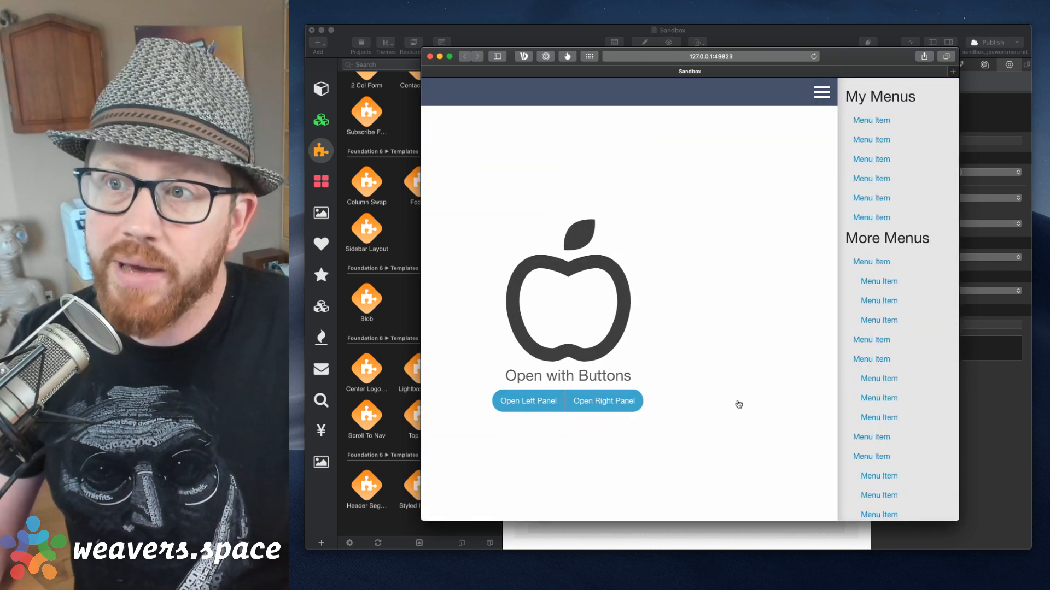
{"action": "left_click", "coordinate": [739, 405]}
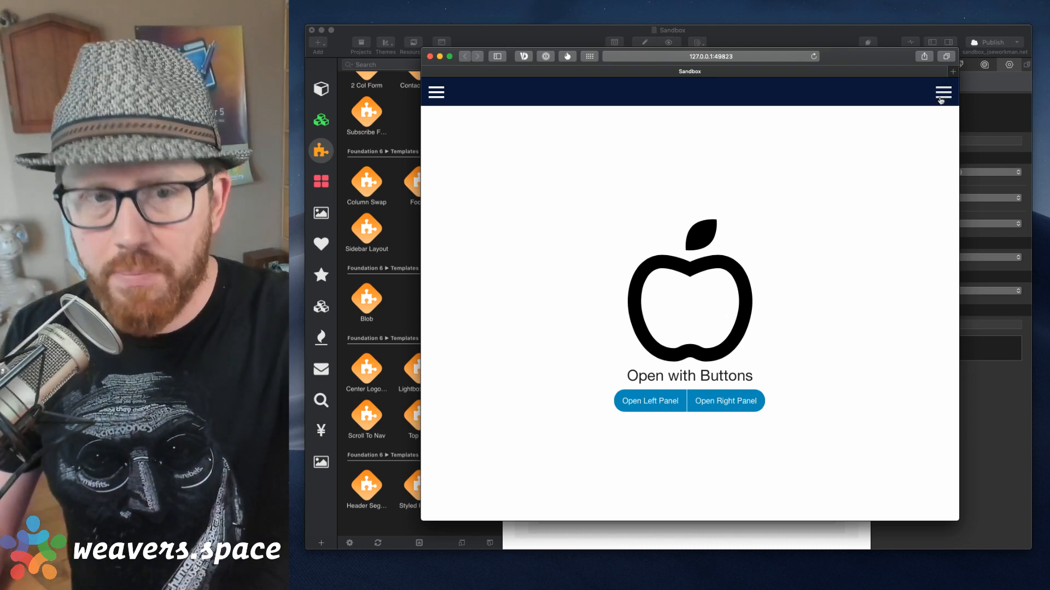
Test the right panel from its hamburger icon, then recheck both panels with the page's buttons.
{"action": "left_click", "coordinate": [940, 98]}
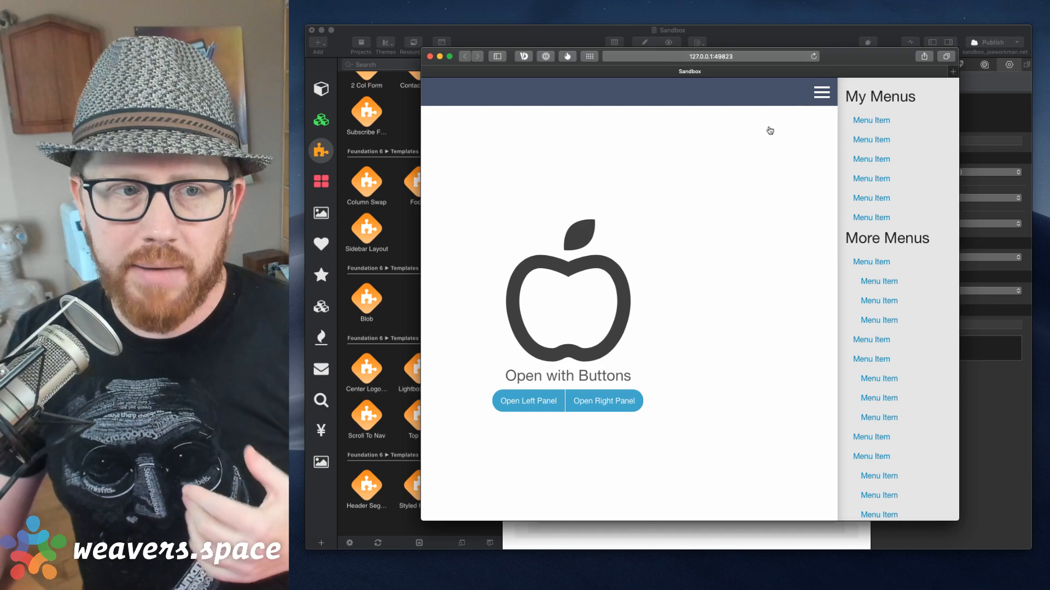
{"action": "left_click", "coordinate": [770, 131]}
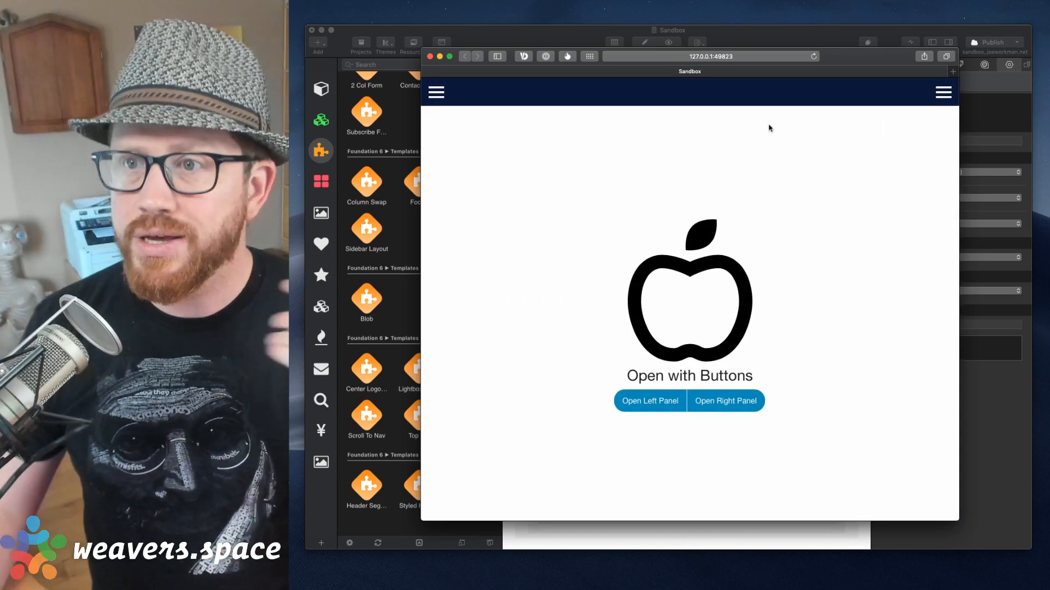
{"action": "left_click", "coordinate": [649, 402]}
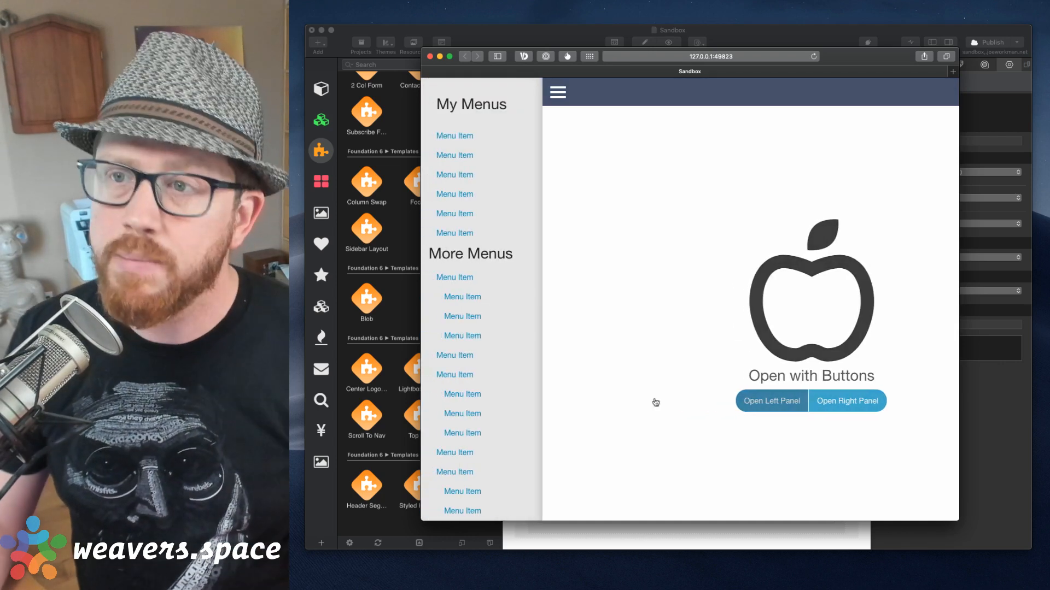
{"action": "left_click", "coordinate": [653, 418]}
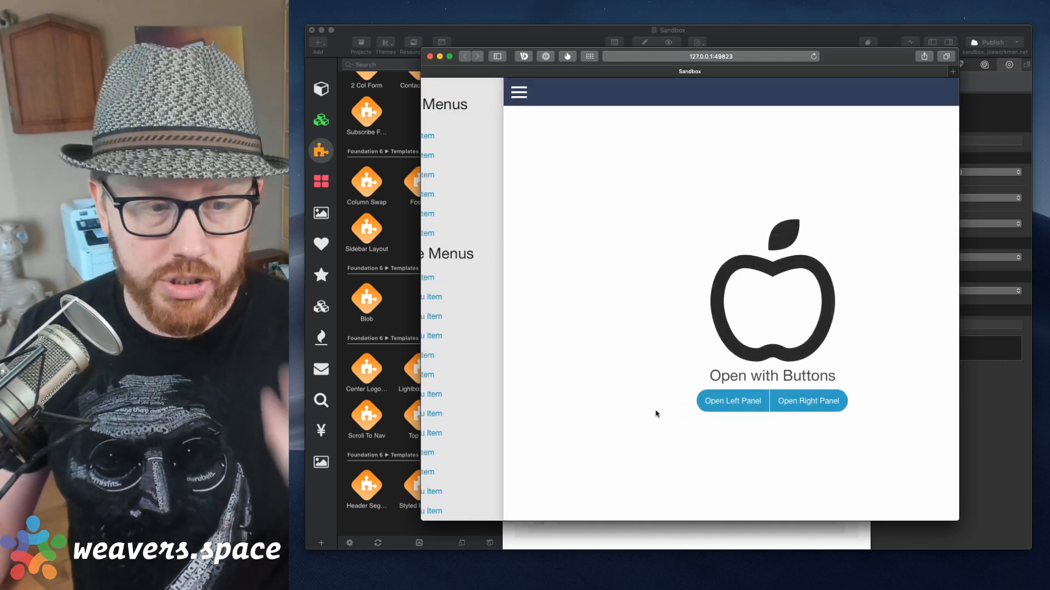
{"action": "left_click", "coordinate": [689, 400]}
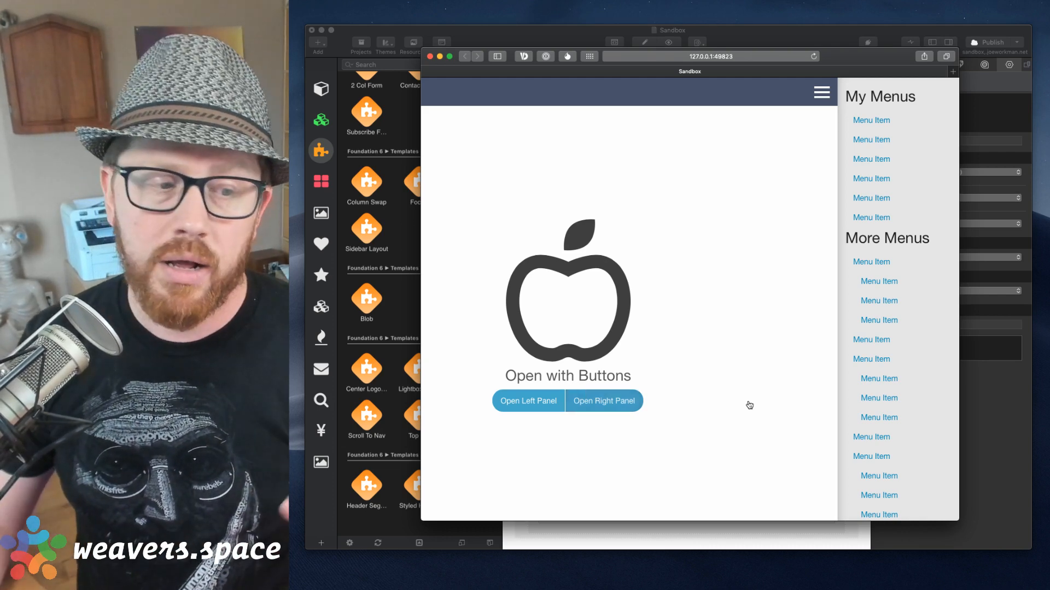
{"action": "left_click", "coordinate": [749, 404]}
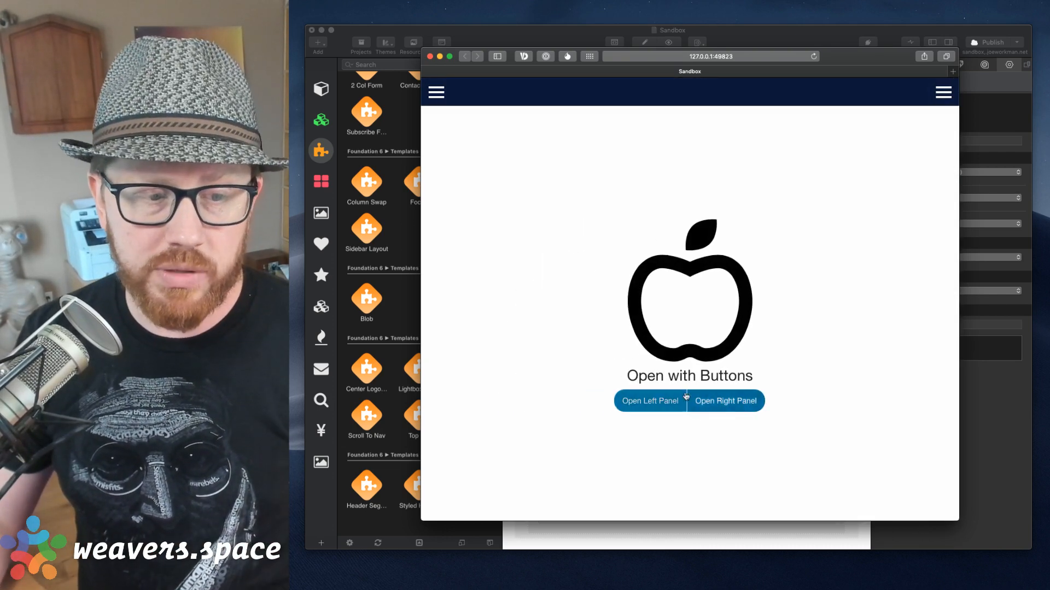
Return to RapidWeaver and inspect the Open Left Panel button's function type and Off Canvas ID.
{"action": "left_click", "coordinate": [984, 383]}
{"action": "left_click", "coordinate": [648, 309]}
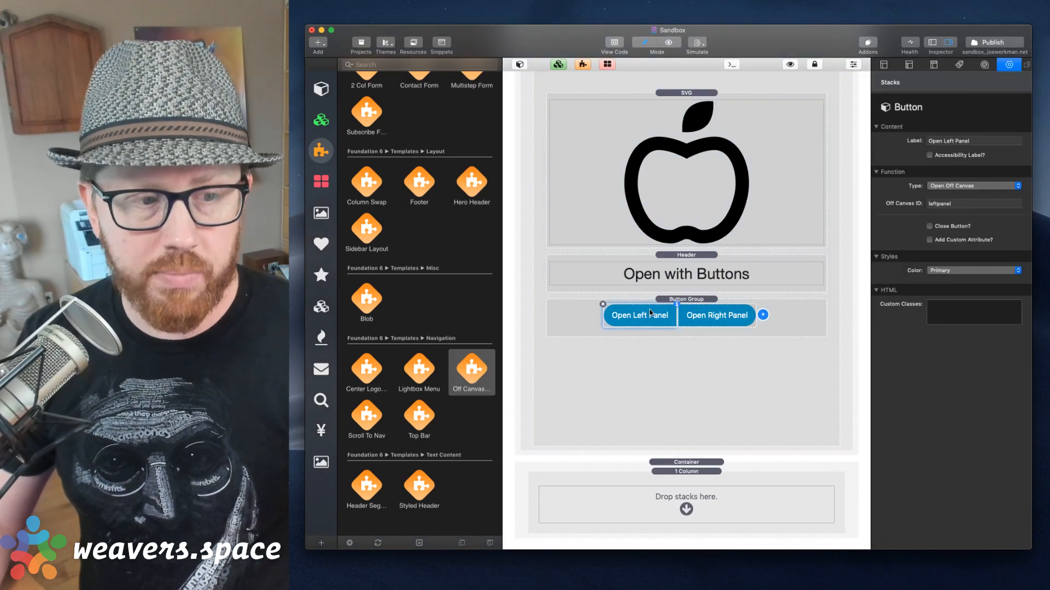
{"action": "scroll", "coordinate": [976, 187], "scroll_direction": "down", "scroll_amount": 1}
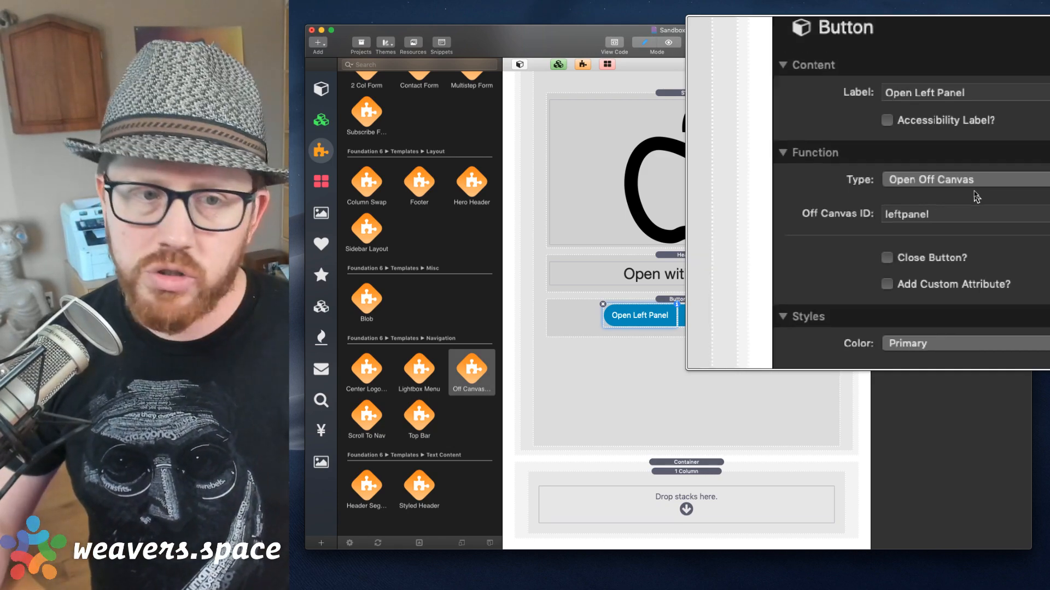
Delete the whole Off Canvas stack from the page.
{"action": "scroll", "coordinate": [629, 194], "scroll_direction": "up", "scroll_amount": 10}
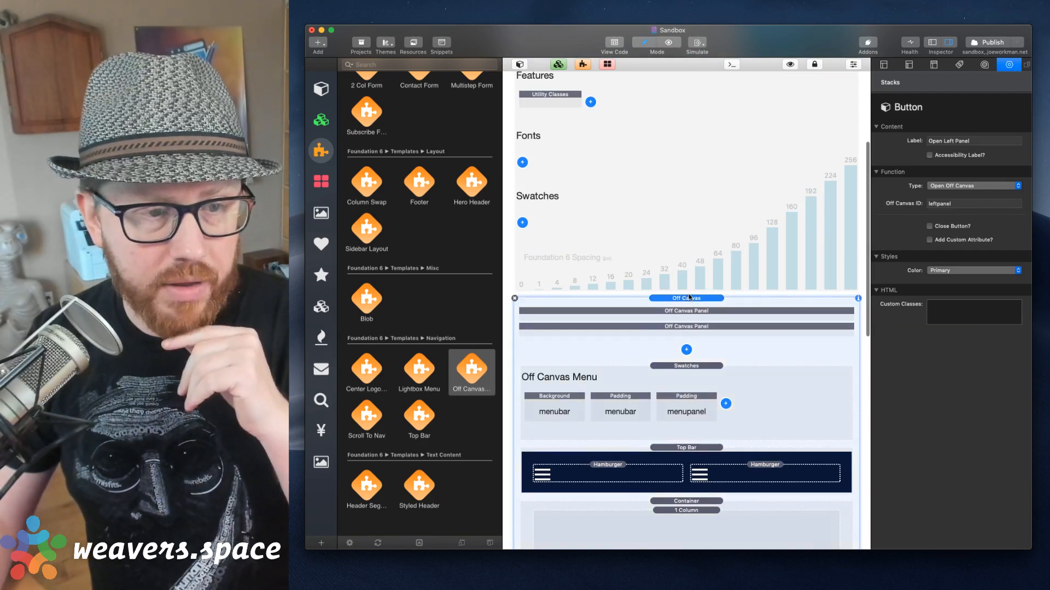
{"action": "left_click", "coordinate": [689, 298]}
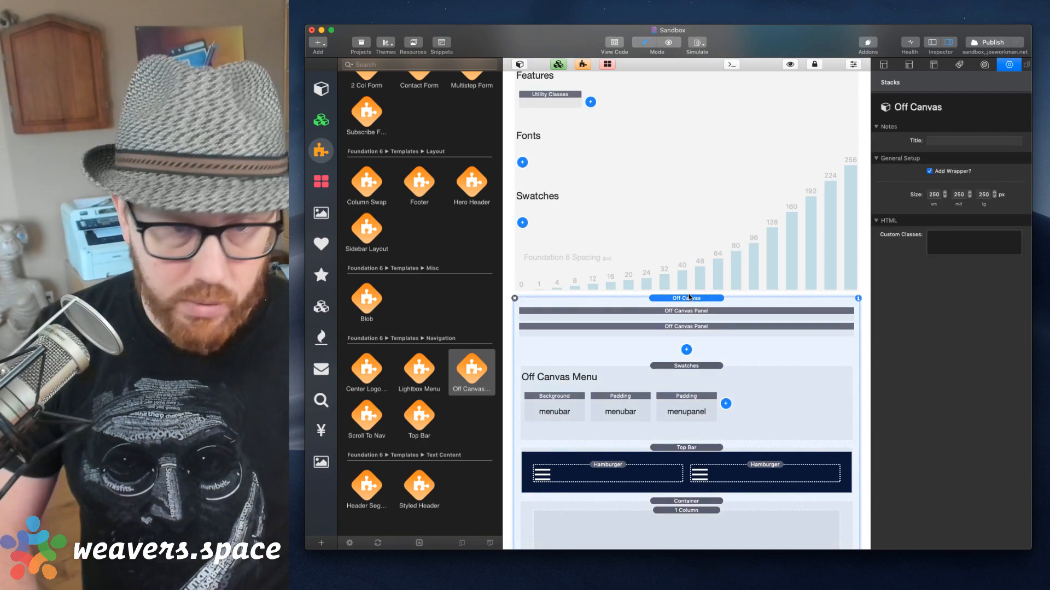
{"action": "key", "text": "Delete"}
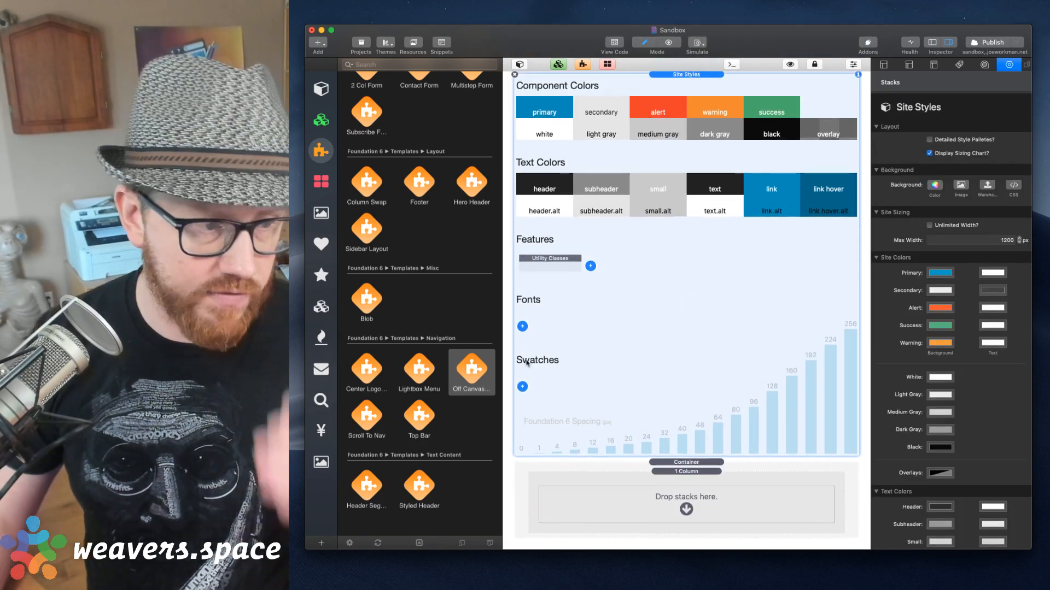
Add the Header Segment template to the empty 1 Column stack and unpack it into its individual stacks.
{"action": "left_click", "coordinate": [382, 411]}
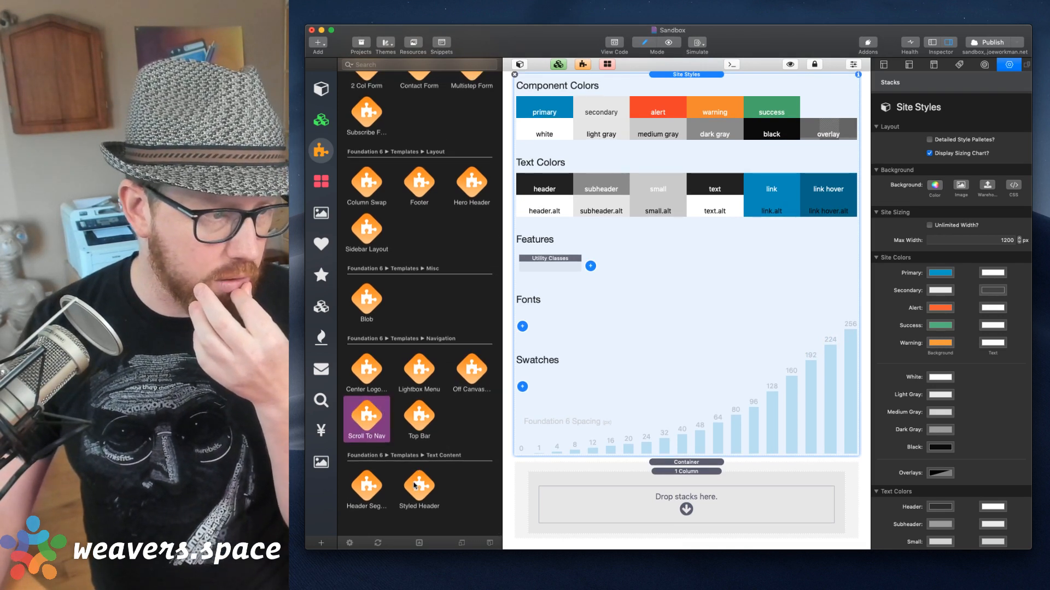
{"action": "key", "text": "Down"}
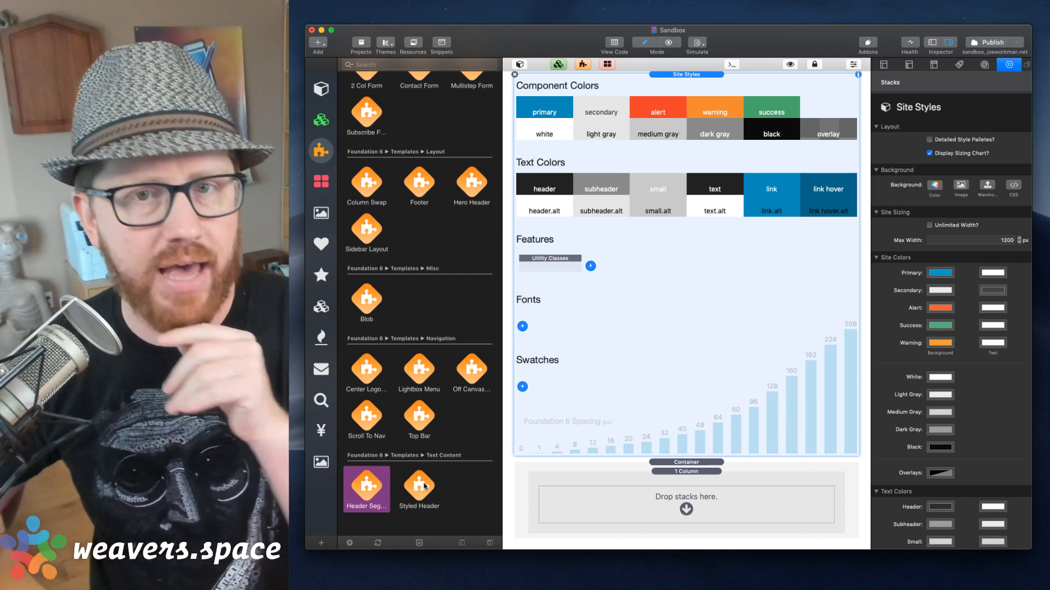
{"action": "left_click_drag", "start_coordinate": [359, 488], "coordinate": [670, 509]}
{"action": "scroll", "coordinate": [680, 484], "scroll_direction": "down", "scroll_amount": 3}
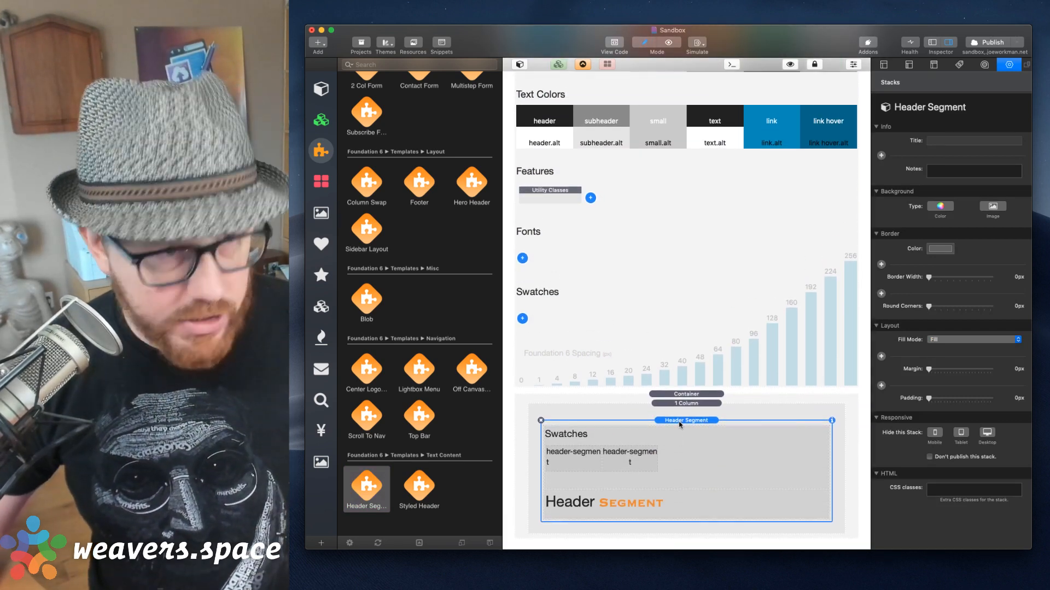
{"action": "left_click", "coordinate": [583, 64]}
{"action": "scroll", "coordinate": [671, 405], "scroll_direction": "down", "scroll_amount": 2}
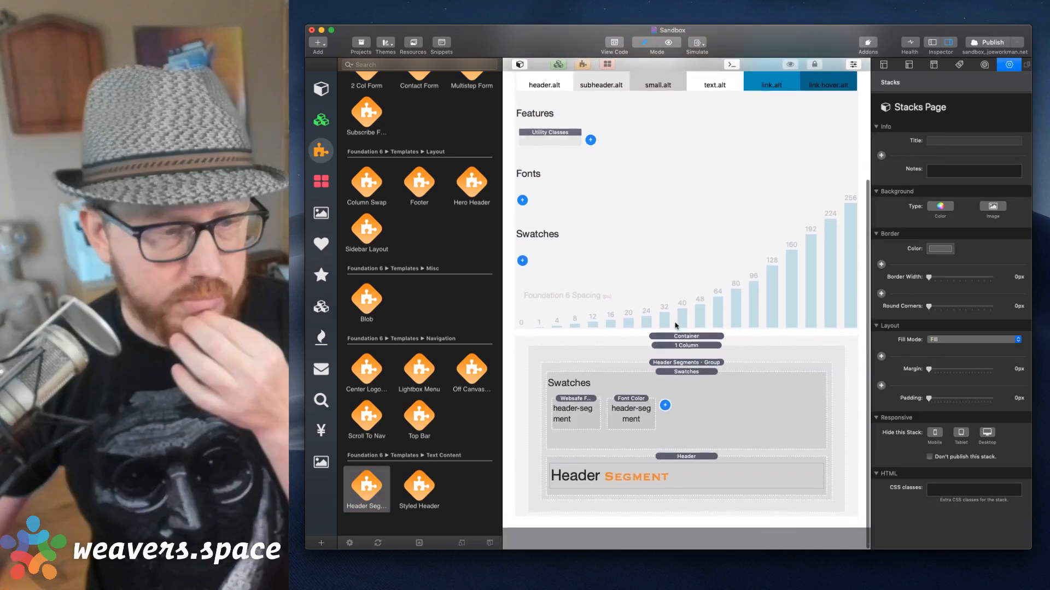
Examine the Header stack's HTML text and its span class, and close the editor without changing it.
{"action": "left_click", "coordinate": [679, 479]}
{"action": "double_click", "coordinate": [673, 497]}
{"action": "type", "text": "Header <span class=\"header-segment\">Segment</span>"}
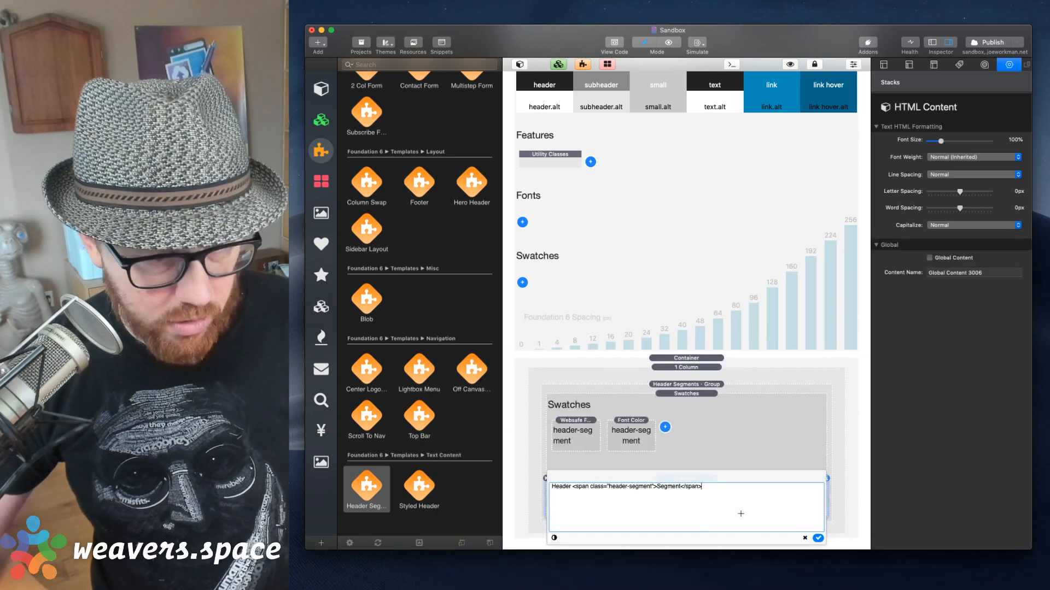
{"action": "left_click", "coordinate": [804, 540]}
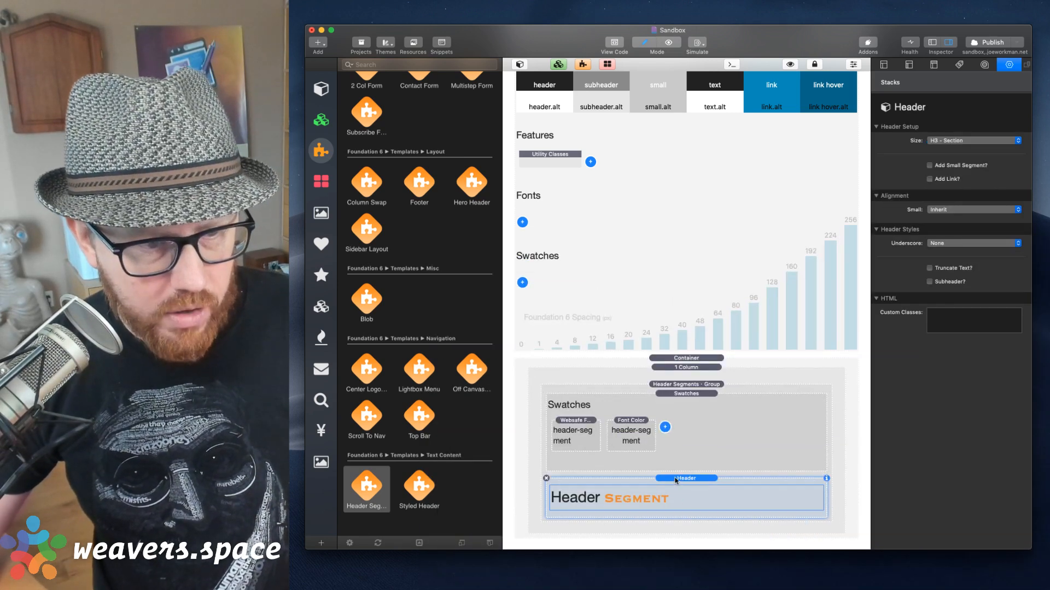
Hide the Site Styles contents in edit mode and reopen the Header stack's HTML text to examine its span markup.
{"action": "left_click", "coordinate": [720, 134]}
{"action": "left_click", "coordinate": [790, 64]}
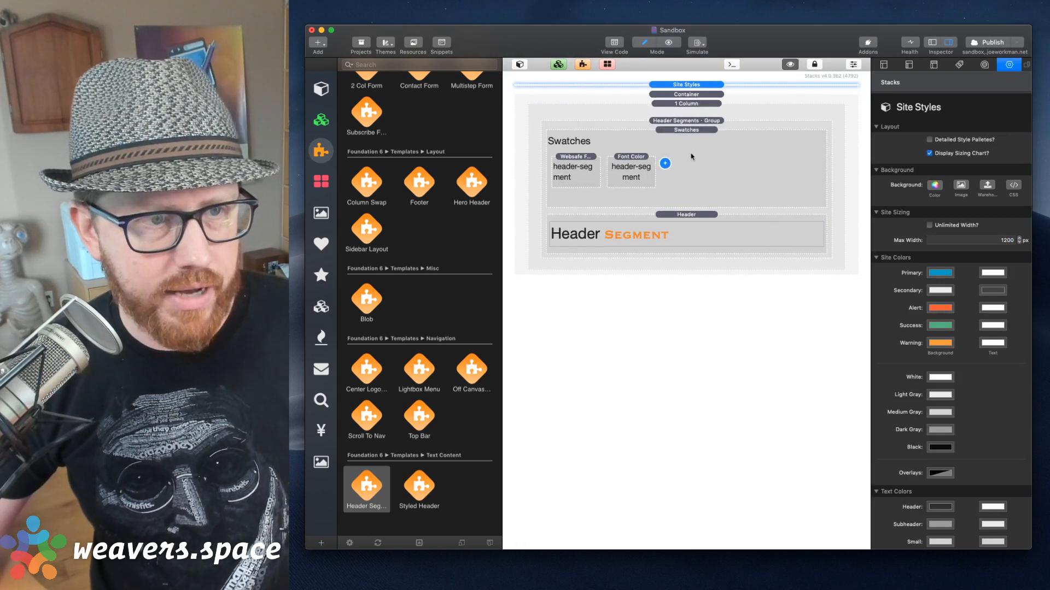
{"action": "left_click", "coordinate": [711, 224]}
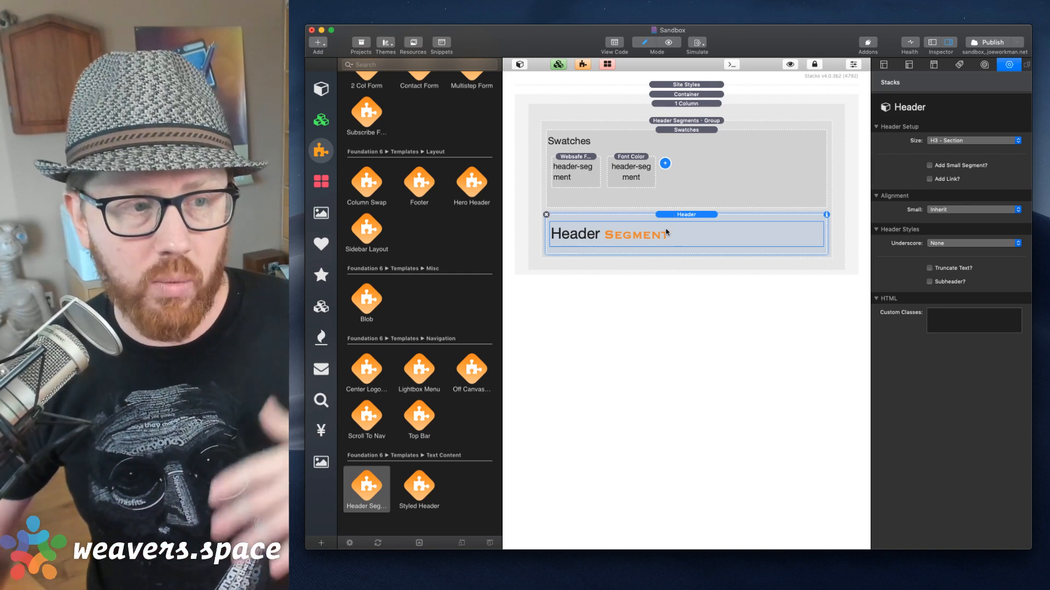
{"action": "double_click", "coordinate": [642, 232]}
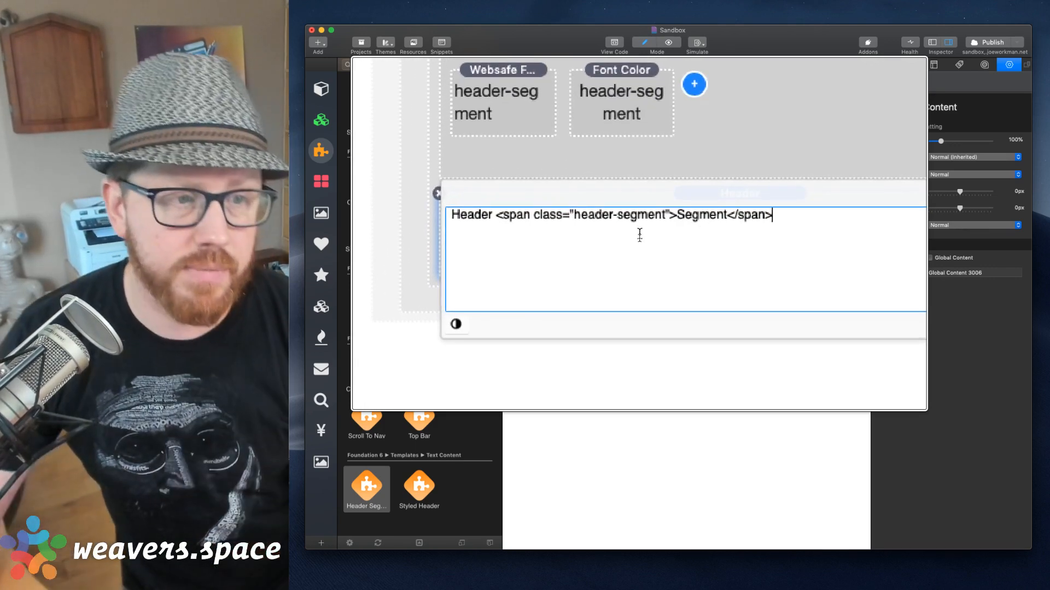
Highlight the opening span tag with class "header-segment" in the Header stack's HTML text.
{"action": "key", "text": "Left"}
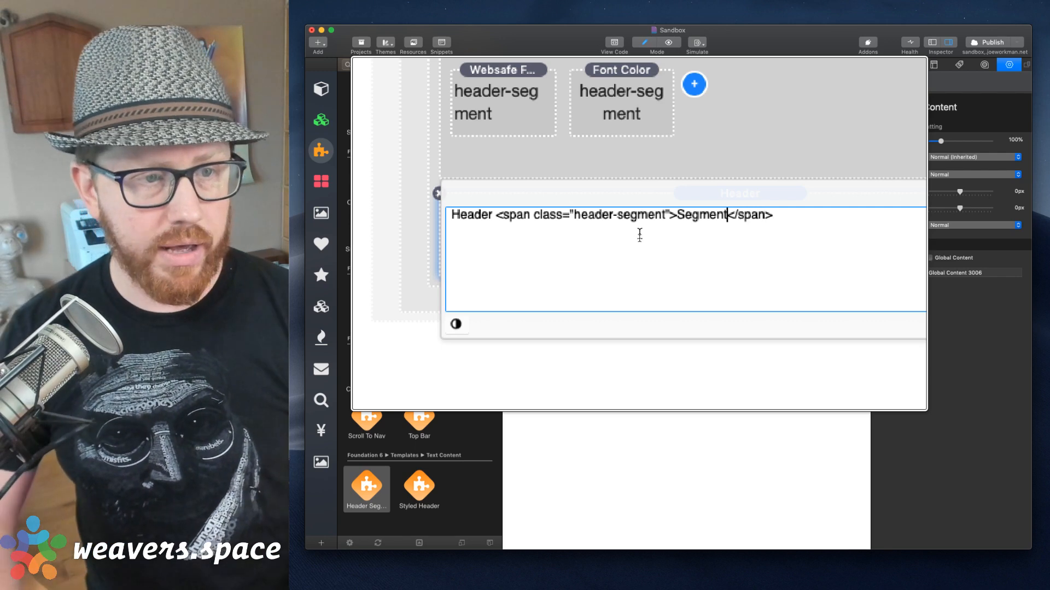
{"action": "key", "text": "alt+Left"}
{"action": "key", "text": "alt+Left"}
{"action": "key", "text": "alt+Left"}
{"action": "key", "text": "alt+Left"}
{"action": "key", "text": "alt+Left"}
{"action": "key", "text": "alt+Left"}
{"action": "key", "text": "shift+alt+Right"}
{"action": "key", "text": "shift+alt+Right"}
{"action": "key", "text": "shift+alt+Left"}
{"action": "key", "text": "shift+alt+Left"}
{"action": "key", "text": "shift+alt+Right"}
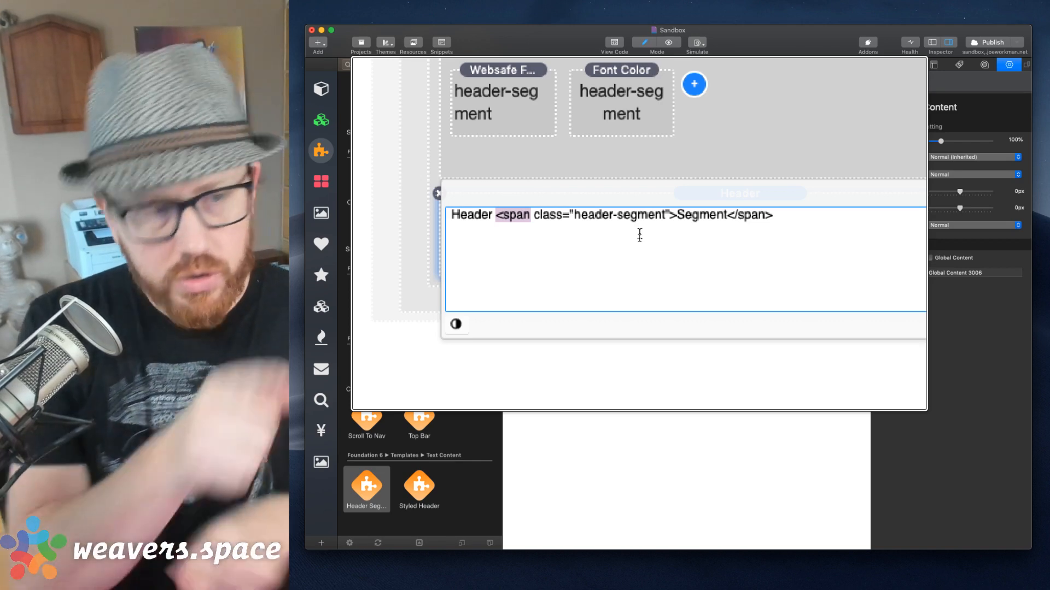
{"action": "key", "text": "shift+alt+Right"}
{"action": "key", "text": "shift+Right"}
{"action": "key", "text": "shift+alt+Right"}
{"action": "key", "text": "shift+alt+Right"}
{"action": "key", "text": "shift+Right"}
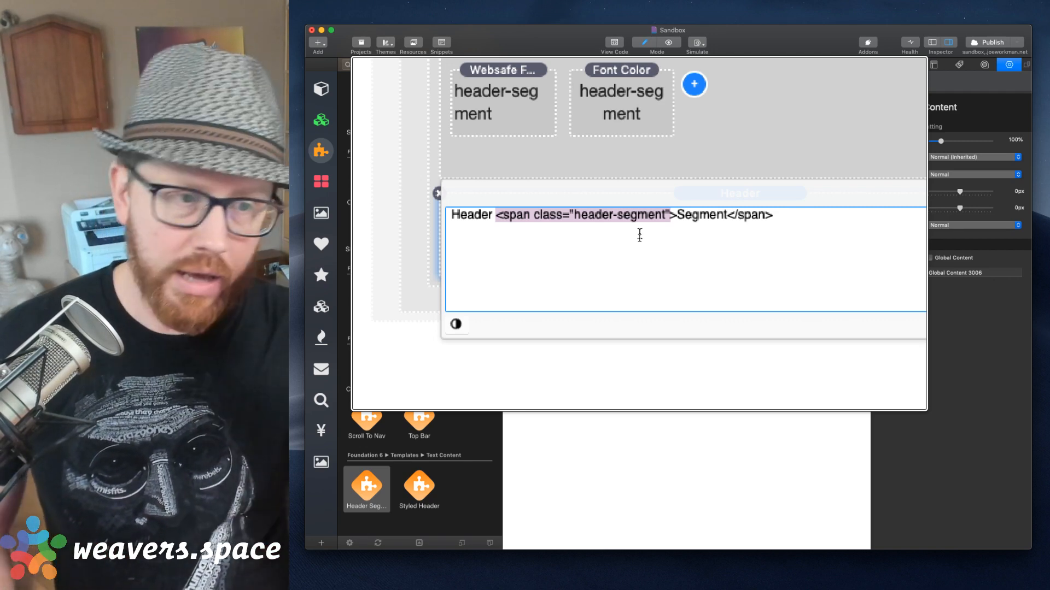
{"action": "key", "text": "shift+Right"}
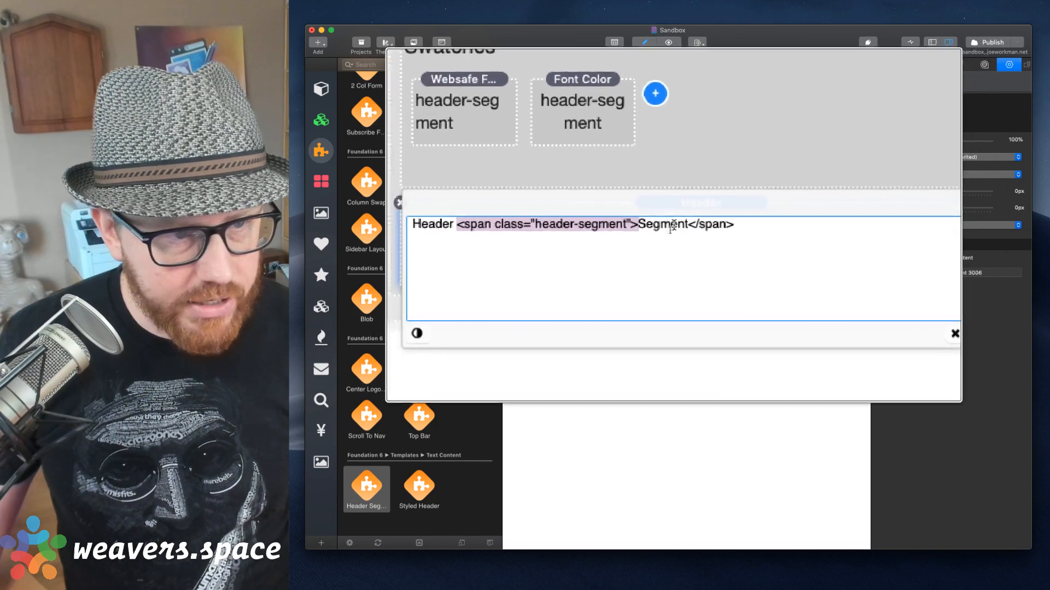
Highlight the closing span tag and the enclosed word "Segment", and close the HTML editor without changing the text.
{"action": "key", "text": "Right"}
{"action": "key", "text": "Right"}
{"action": "key", "text": "Right"}
{"action": "key", "text": "Right"}
{"action": "key", "text": "Right"}
{"action": "key", "text": "Right"}
{"action": "key", "text": "Right"}
{"action": "key", "text": "Right"}
{"action": "key", "text": "Right"}
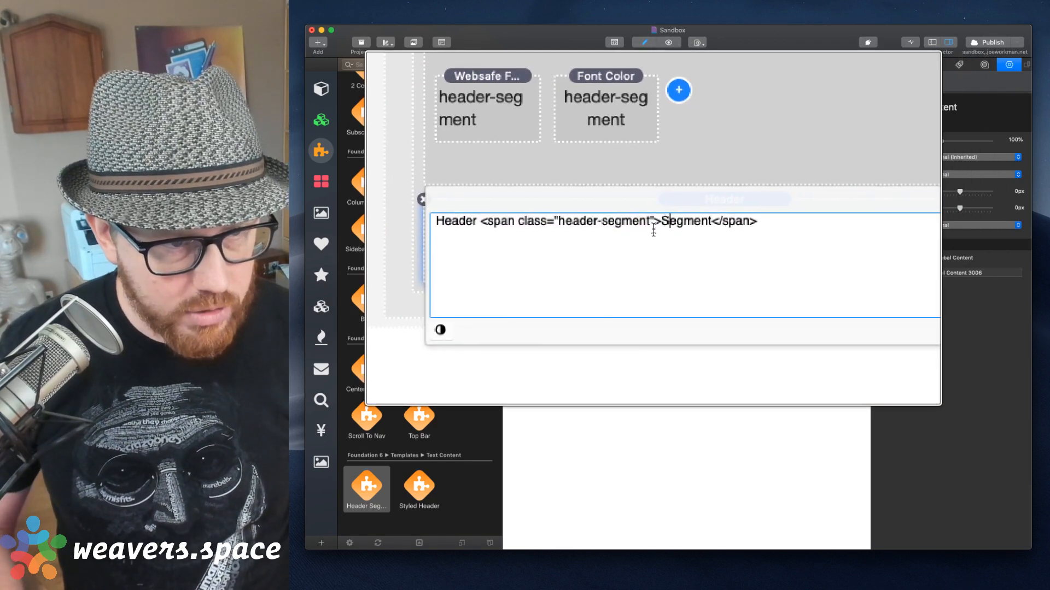
{"action": "key", "text": "Left"}
{"action": "key", "text": "super+shift+Right"}
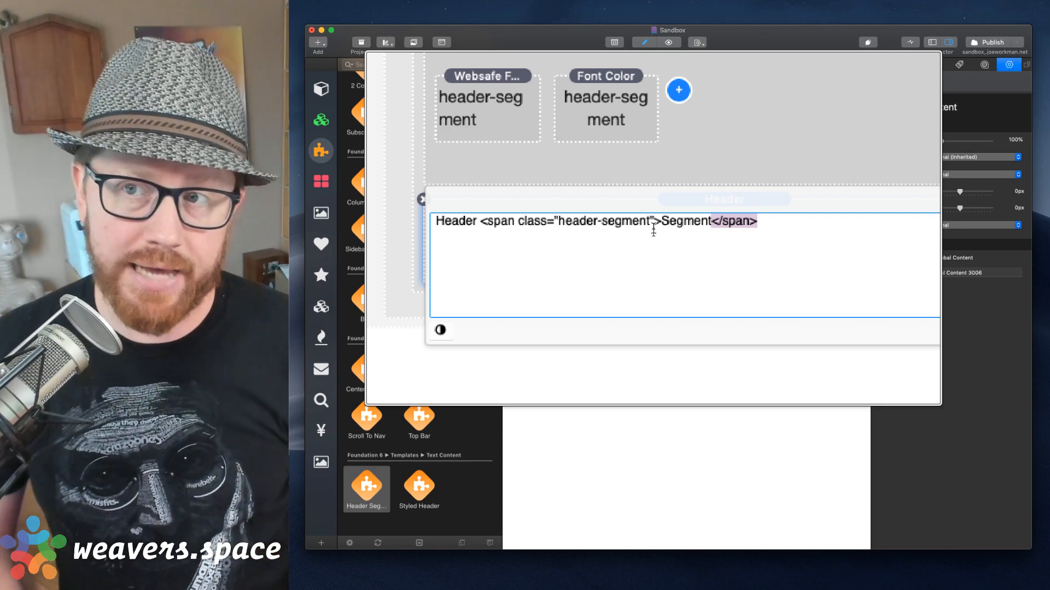
{"action": "key", "text": "Left"}
{"action": "key", "text": "alt+shift+Left"}
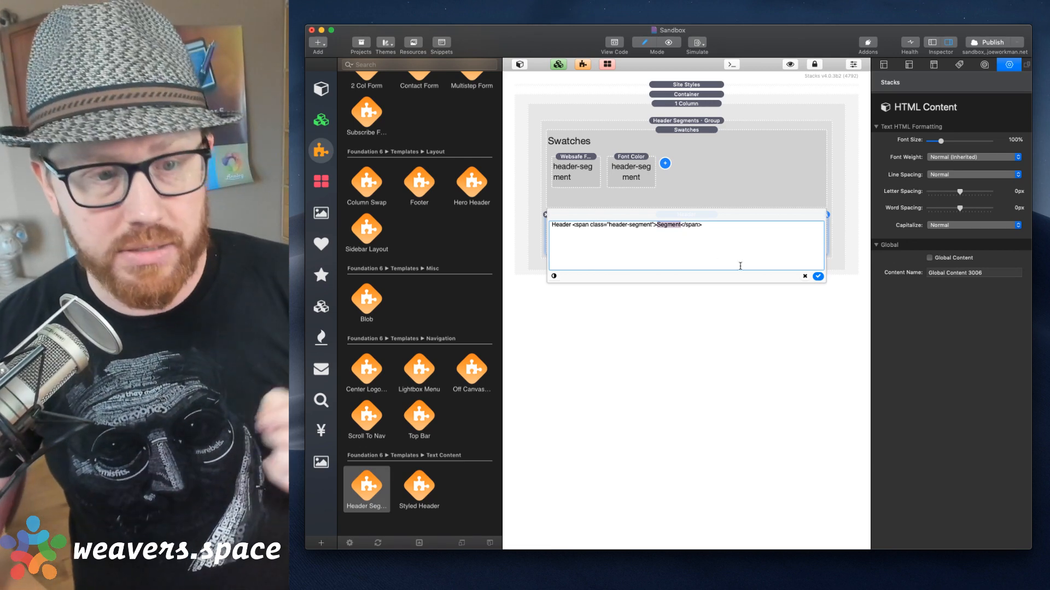
{"action": "left_click", "coordinate": [806, 277]}
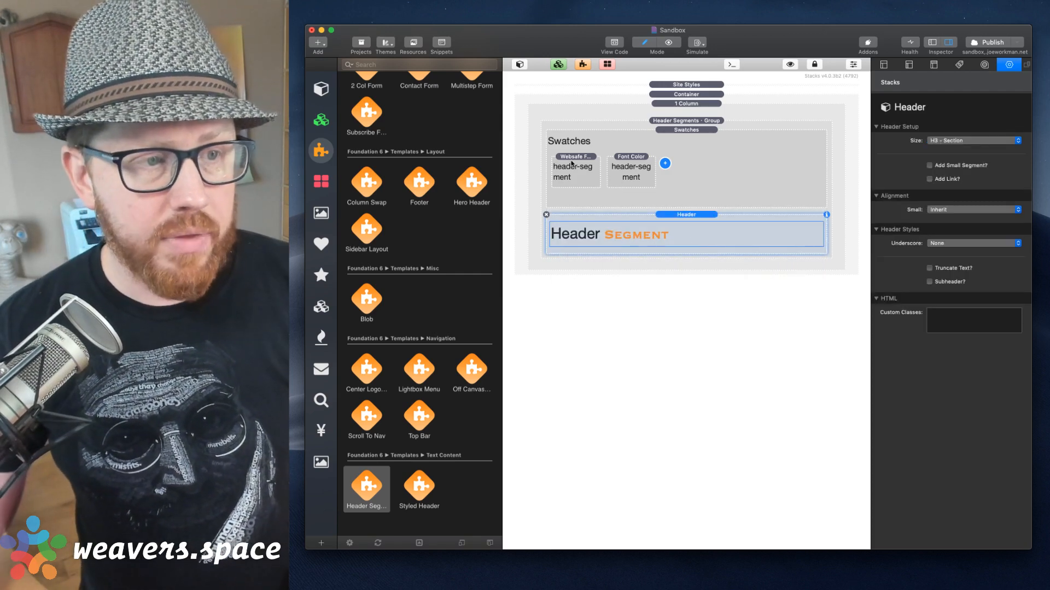
Inspect the Websafe Font and Font Color swatches' settings, including the class each one targets.
{"action": "left_click", "coordinate": [571, 163]}
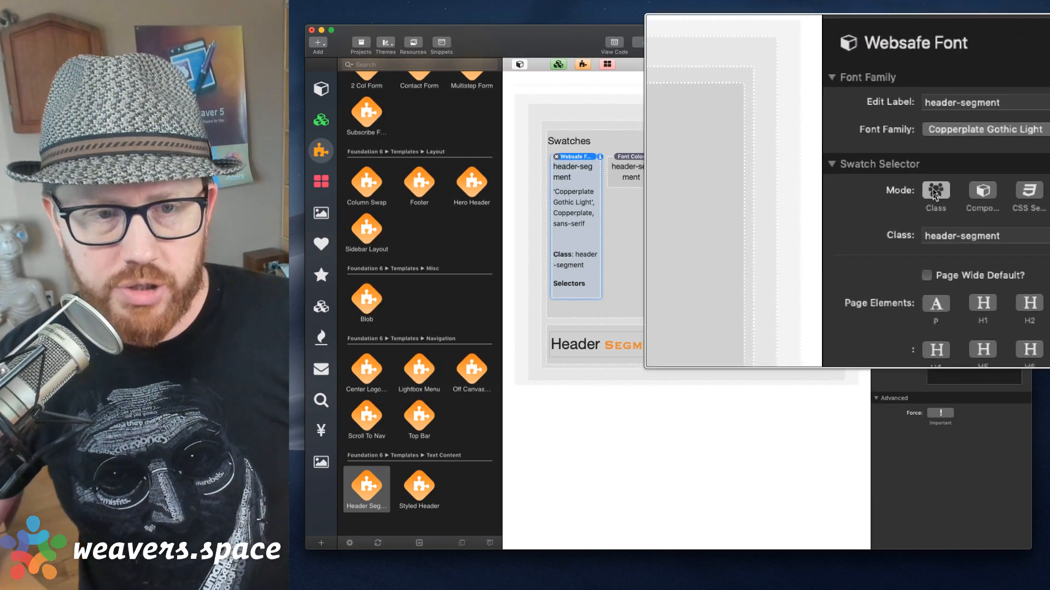
{"action": "left_click", "coordinate": [970, 237]}
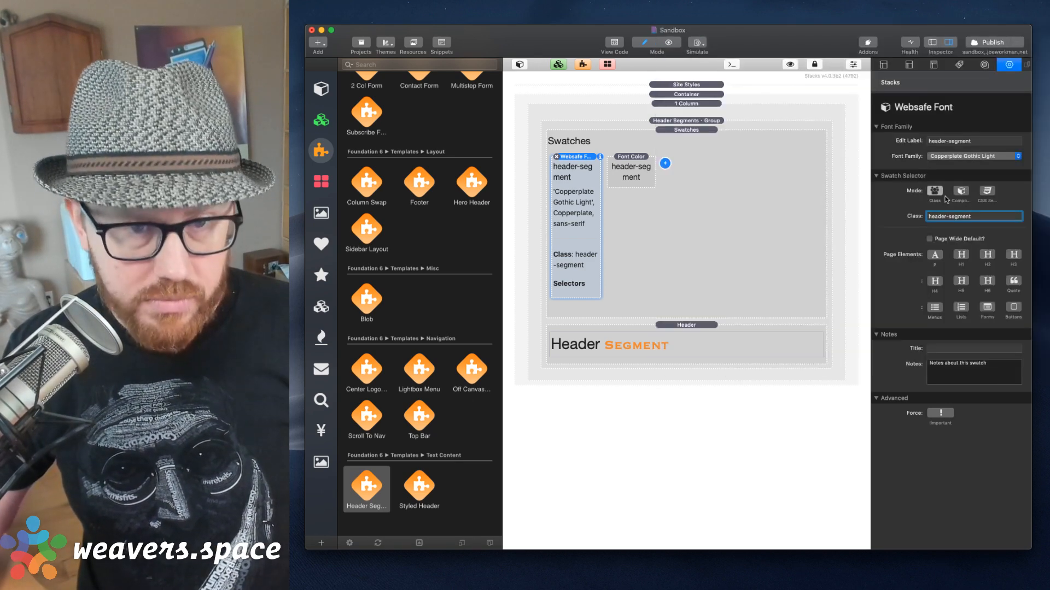
{"action": "left_click", "coordinate": [627, 164]}
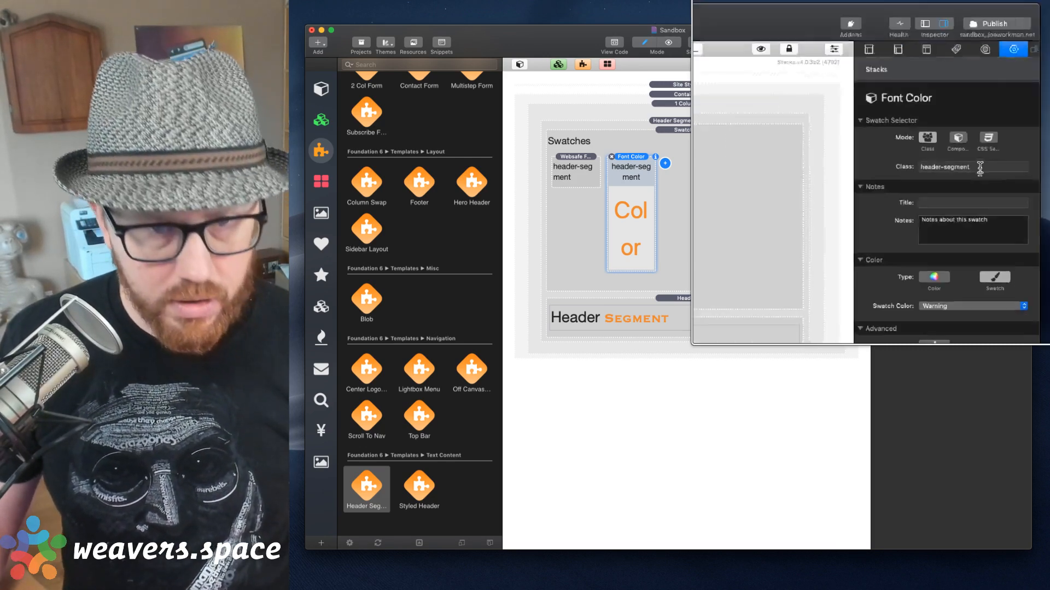
Duplicate the Header stack and remove the span markup from the copy so its text reads only "Header".
{"action": "left_click", "coordinate": [702, 304]}
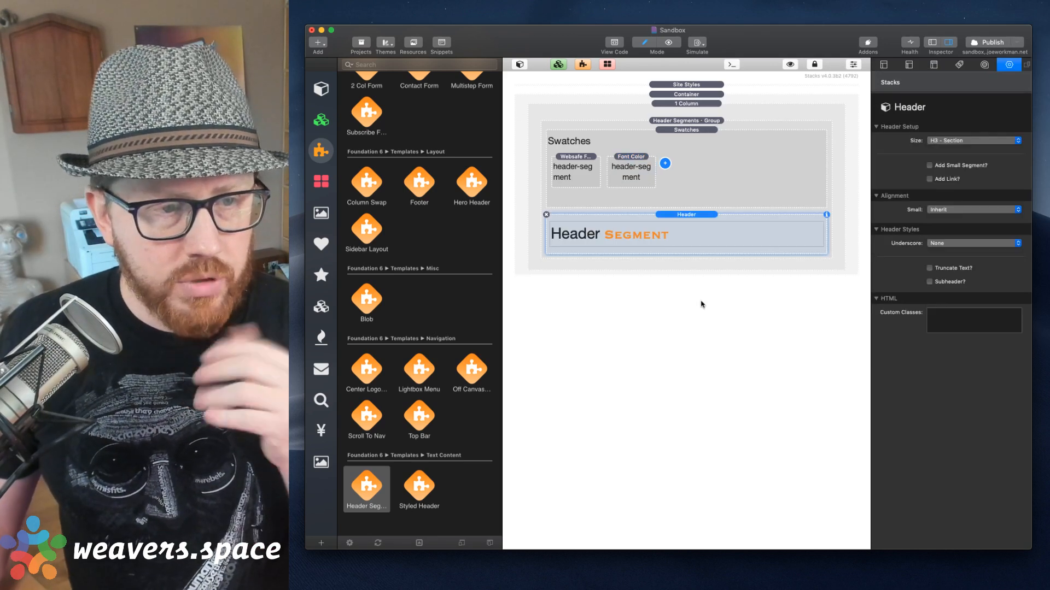
{"action": "key", "text": "super+d"}
{"action": "left_click", "coordinate": [681, 261]}
{"action": "double_click", "coordinate": [666, 286]}
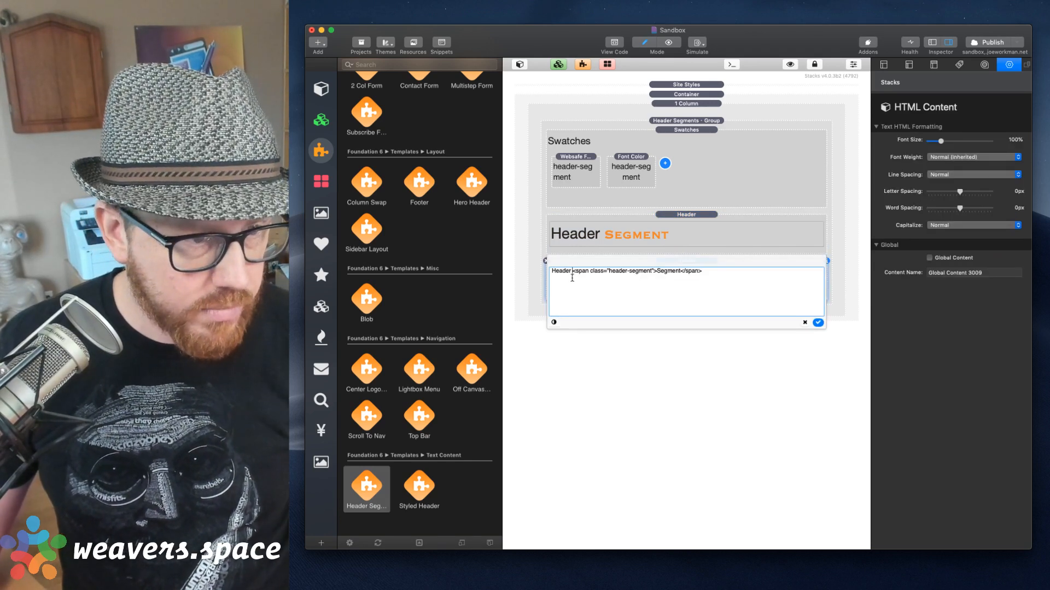
{"action": "left_click_drag", "start_coordinate": [573, 276], "coordinate": [795, 281]}
{"action": "key", "text": "BackSpace"}
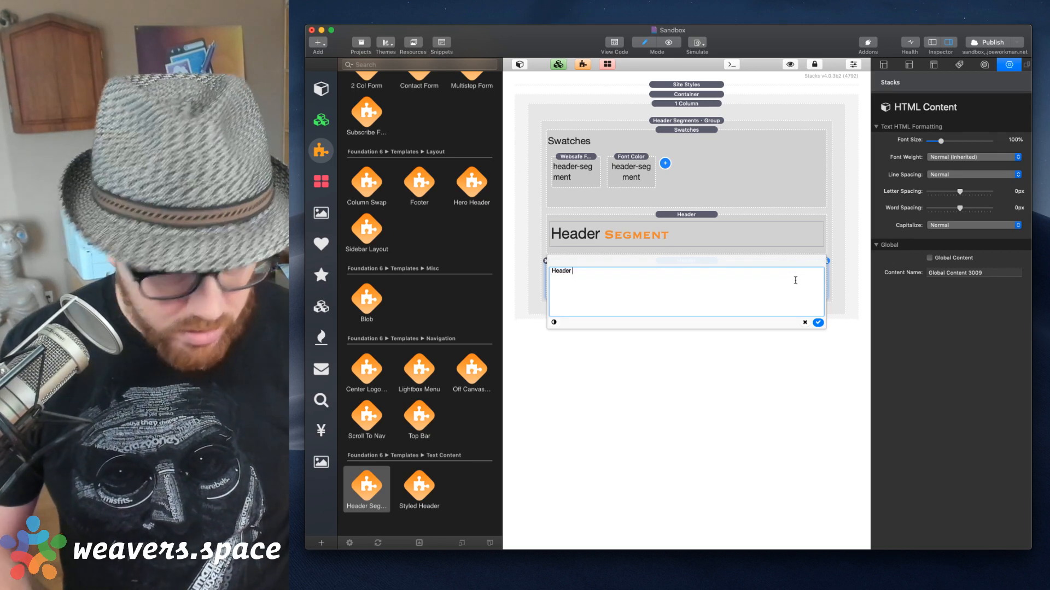
{"action": "left_click", "coordinate": [818, 323]}
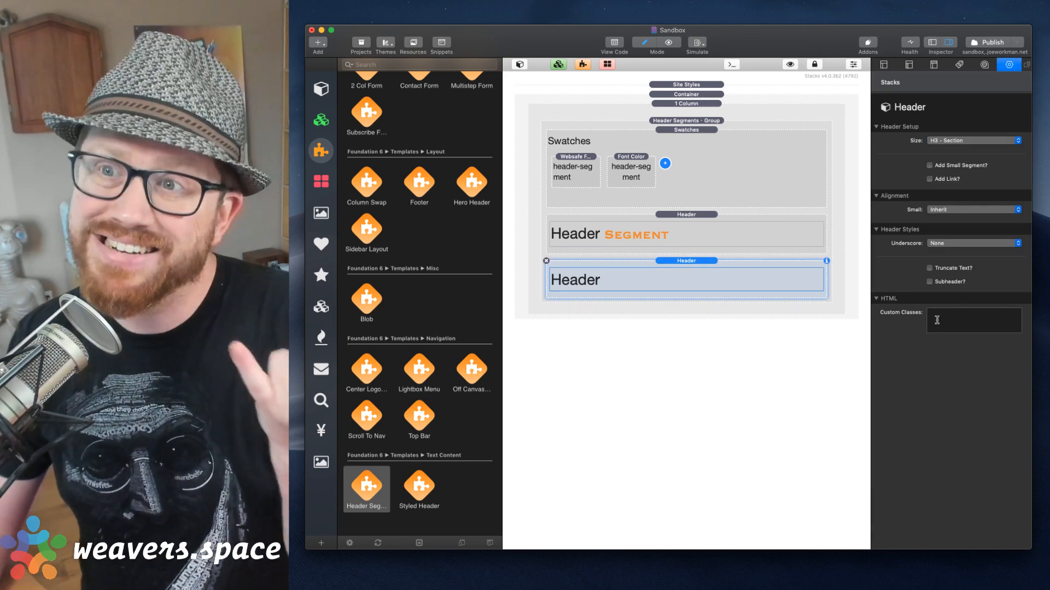
Give the duplicated Header stack the custom class "header-segment".
{"action": "left_click", "coordinate": [937, 320]}
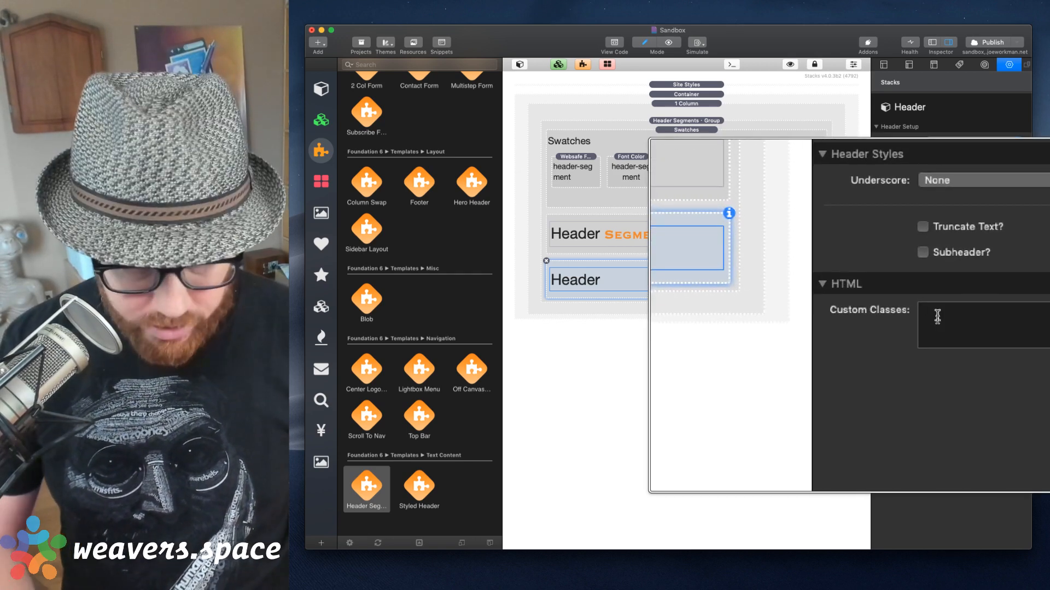
{"action": "type", "text": "header-segmn"}
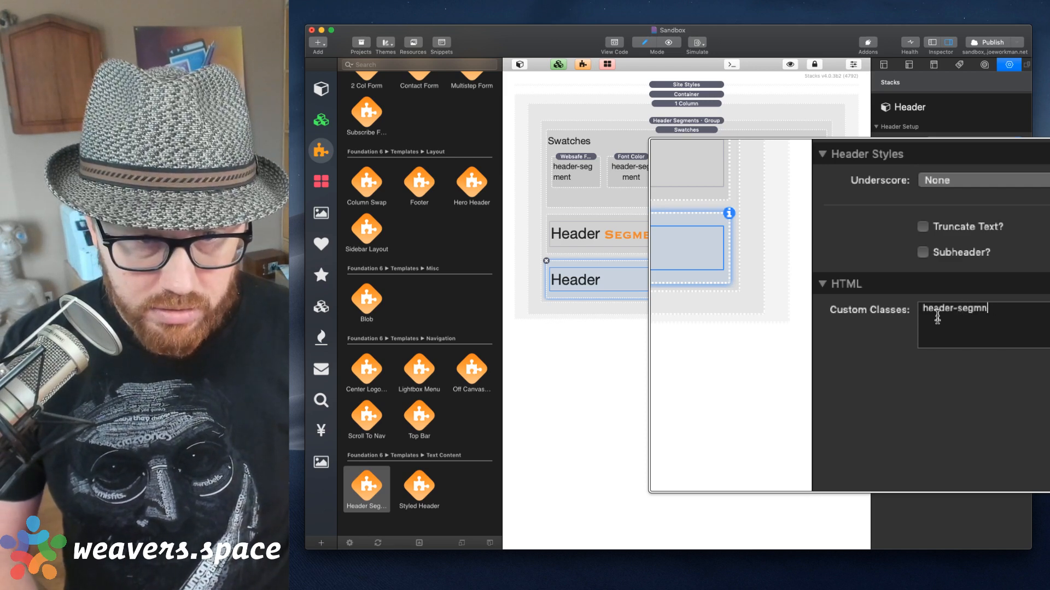
{"action": "type", "text": "etent"}
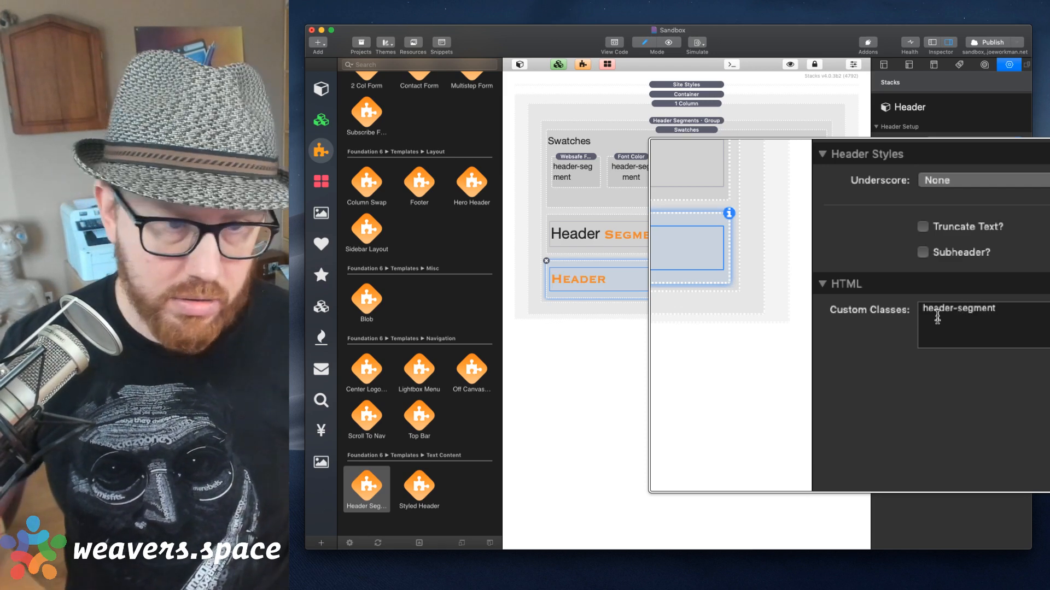
{"action": "triple_click", "coordinate": [977, 321]}
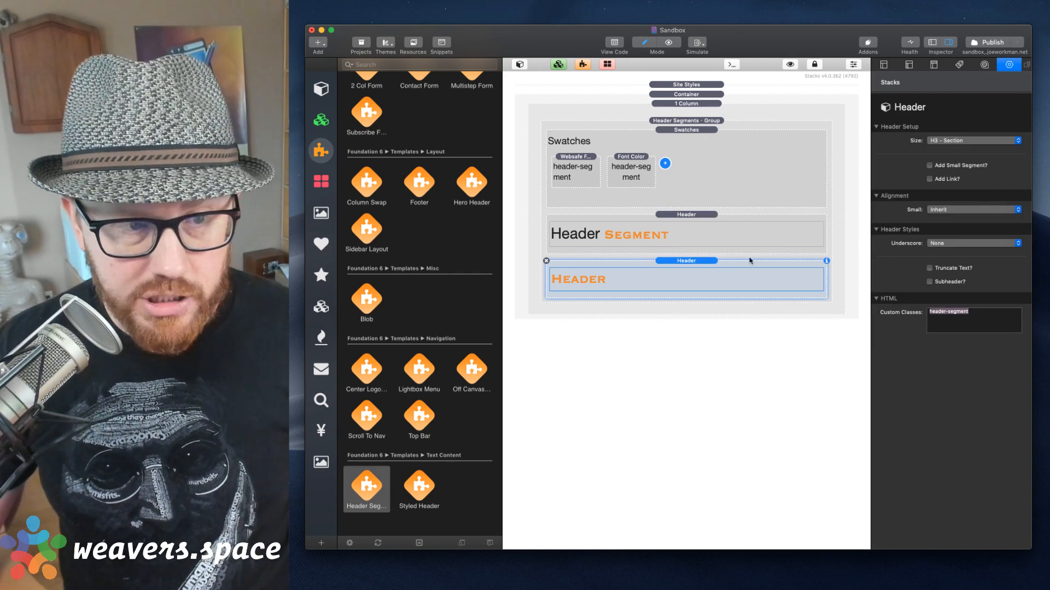
{"action": "left_click", "coordinate": [682, 262]}
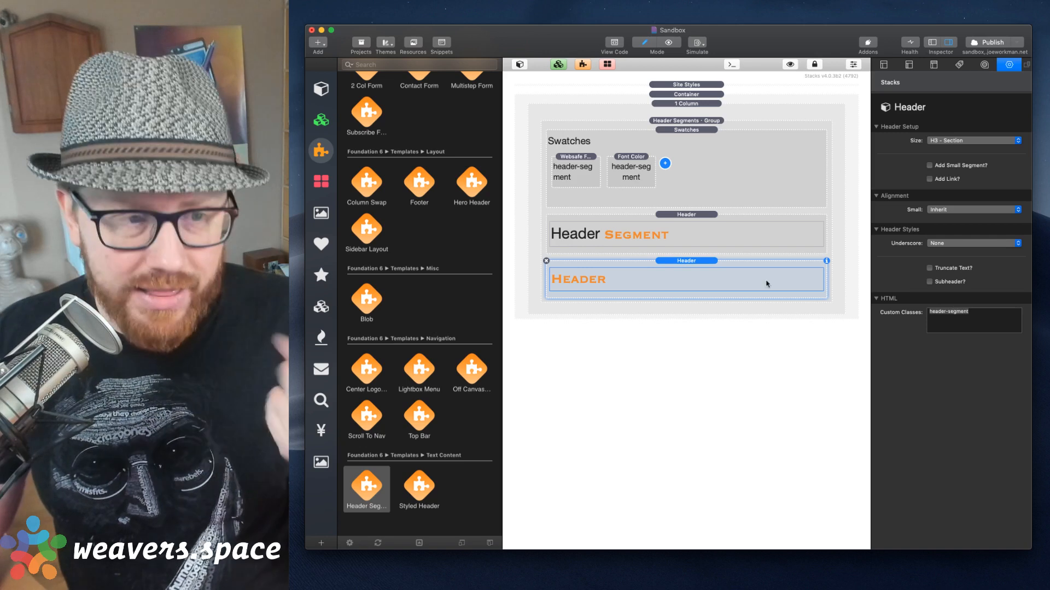
Review the original Header stack's HTML text, cutting and pasting it back in place before saving it.
{"action": "double_click", "coordinate": [633, 241]}
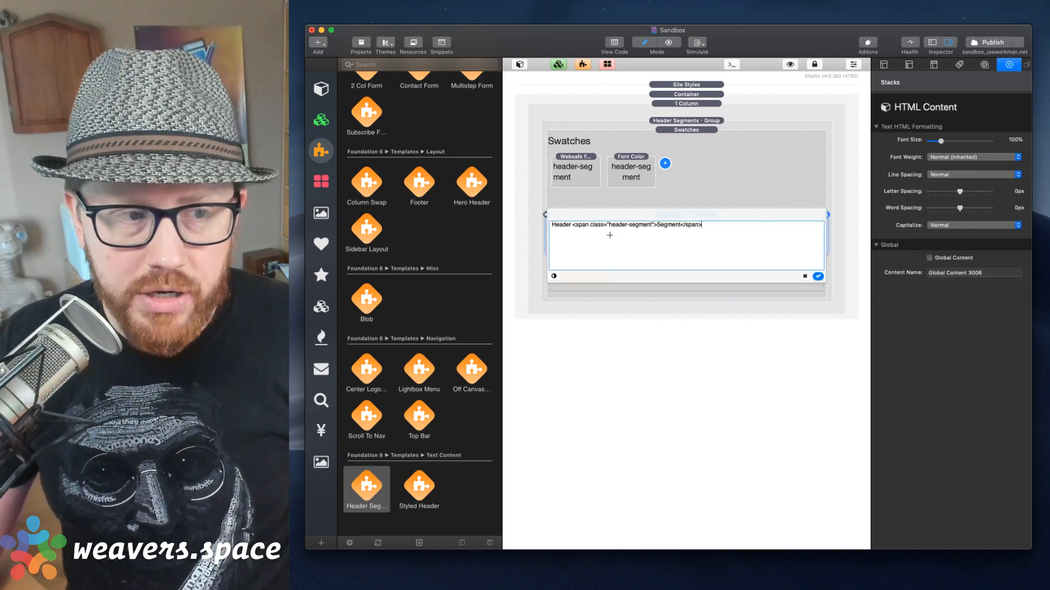
{"action": "key", "text": "super+a"}
{"action": "key", "text": "super+x"}
{"action": "key", "text": "super+v"}
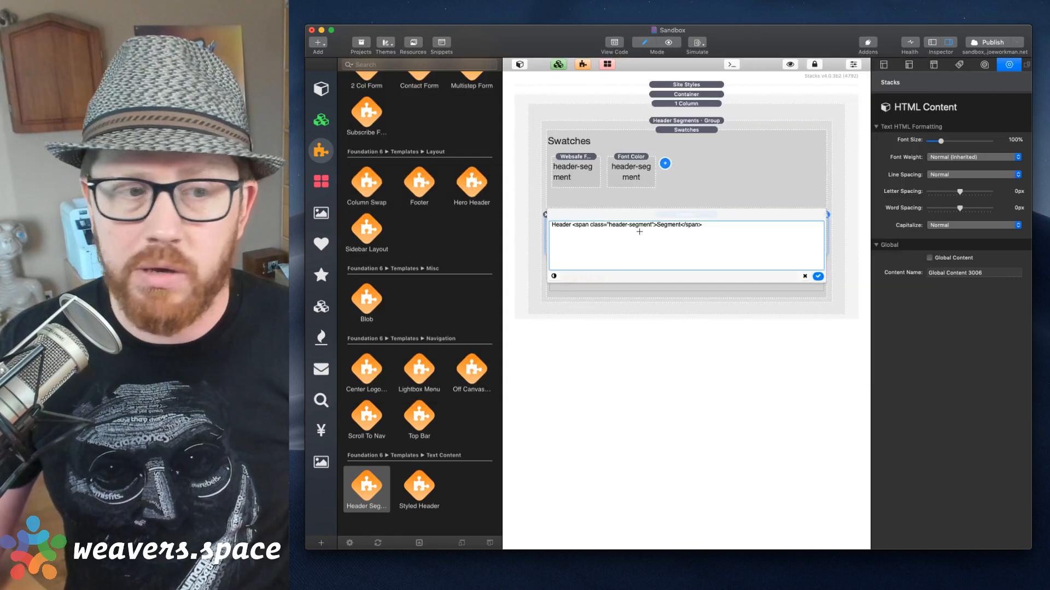
{"action": "left_click", "coordinate": [818, 276]}
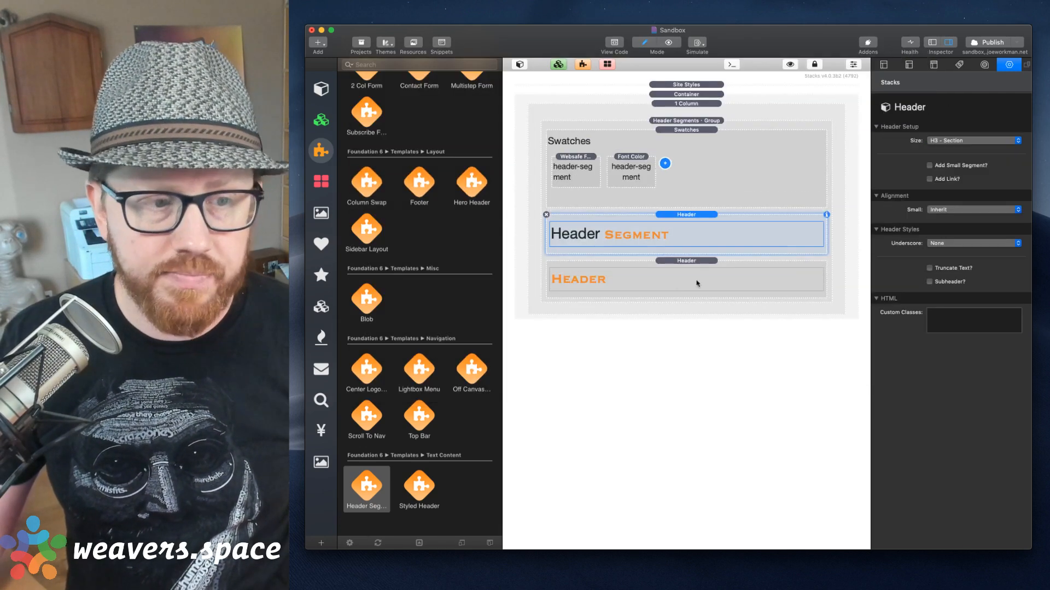
Delete the whole Header Segments group from the 1 Column stack and deselect everything on the page.
{"action": "left_click", "coordinate": [666, 268]}
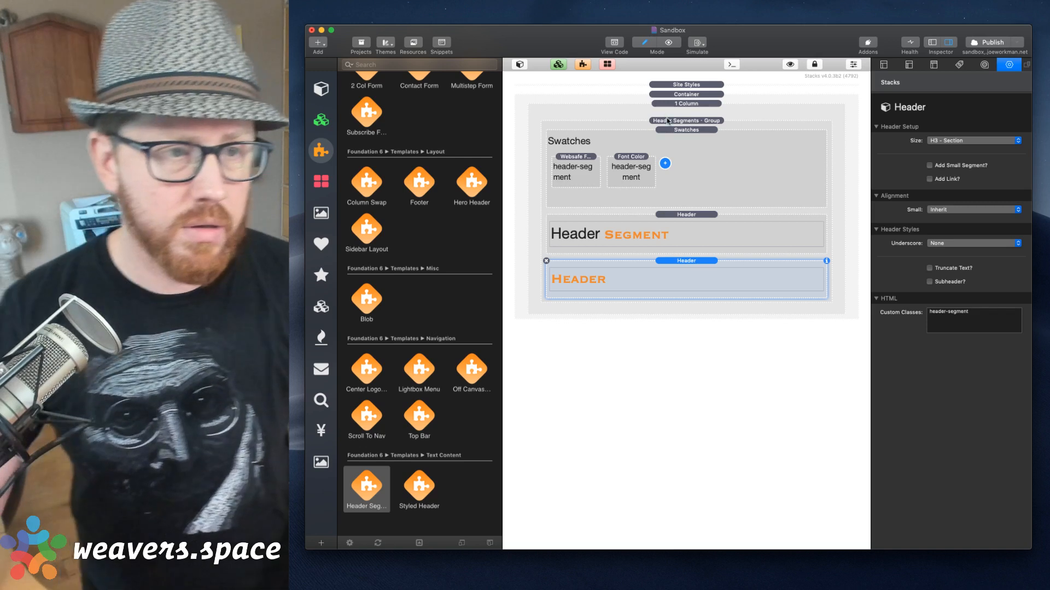
{"action": "left_click", "coordinate": [667, 121]}
{"action": "key", "text": "Delete"}
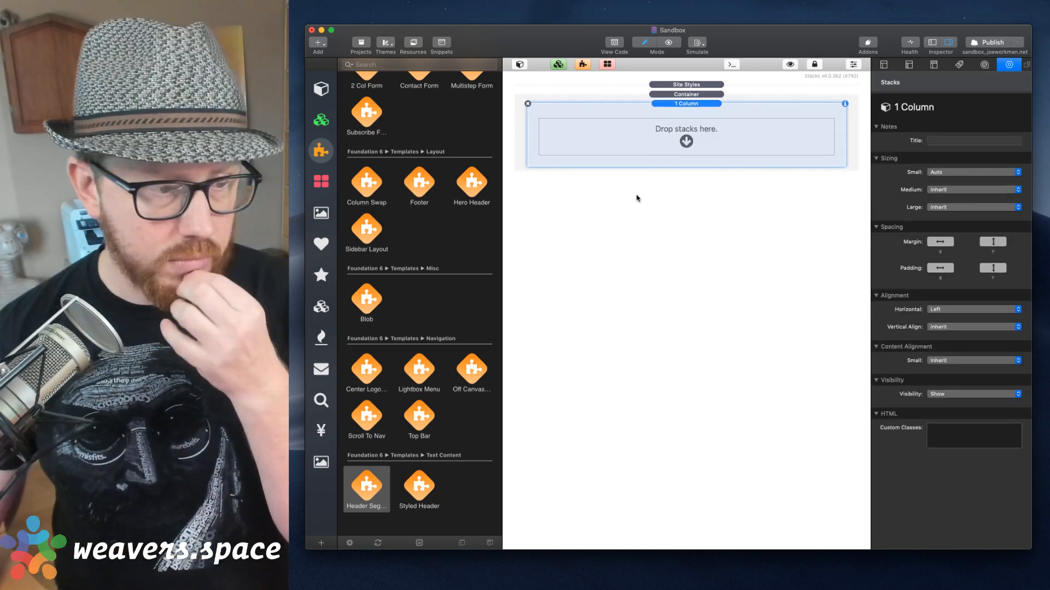
{"action": "left_click", "coordinate": [638, 207]}
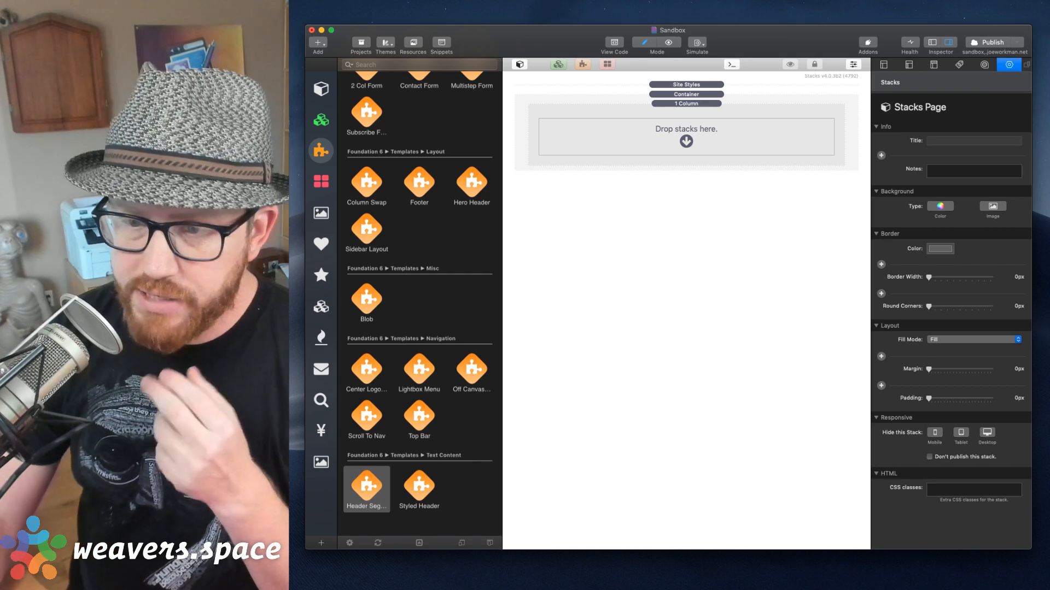
{"action": "key", "text": "super+Tab"}
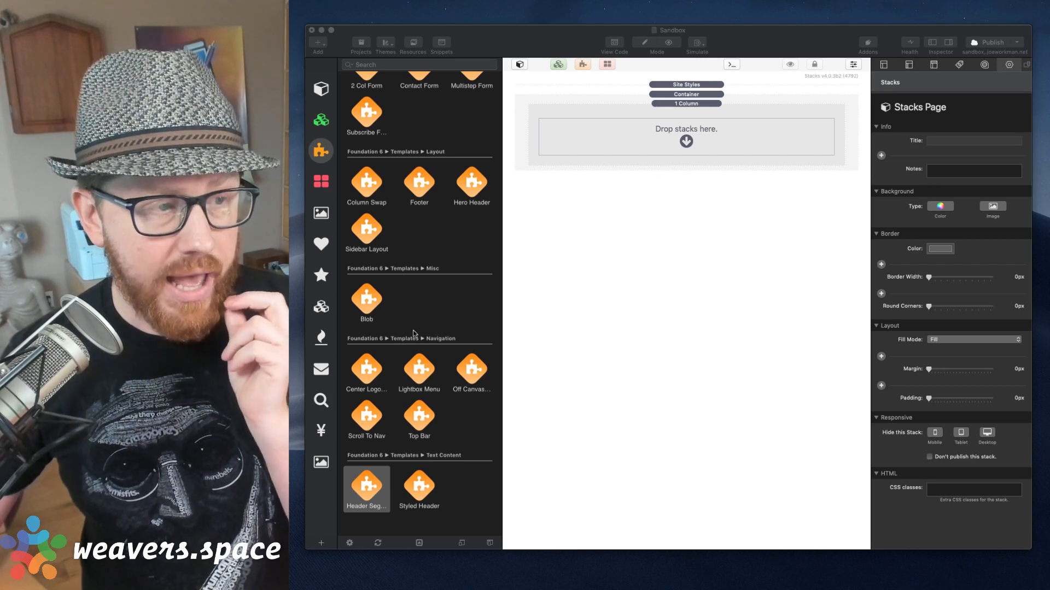
{"action": "scroll", "coordinate": [417, 173], "scroll_direction": "up", "scroll_amount": 5}
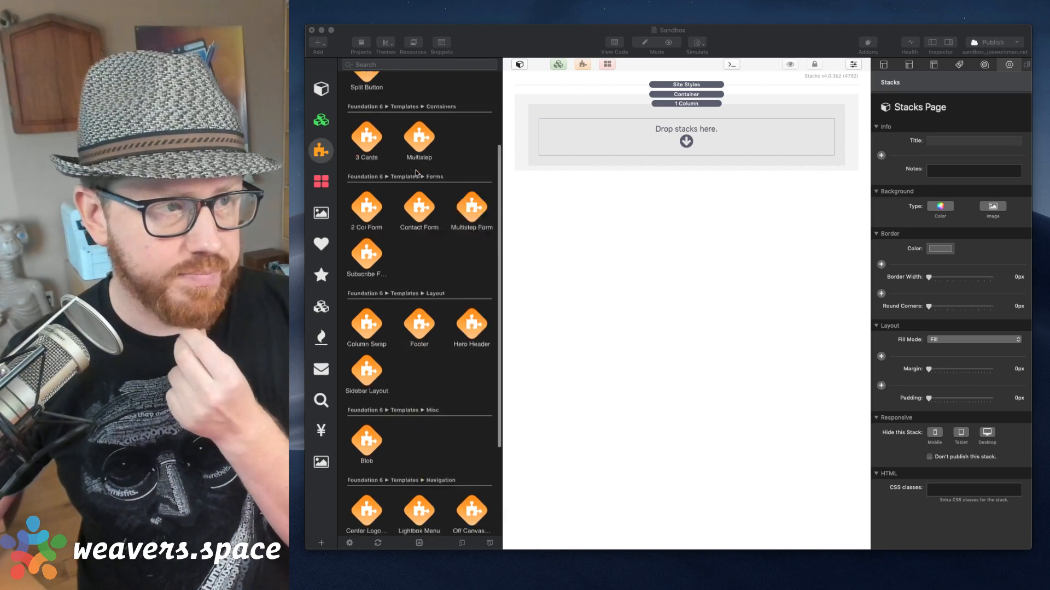
{"action": "scroll", "coordinate": [410, 228], "scroll_direction": "down", "scroll_amount": 2}
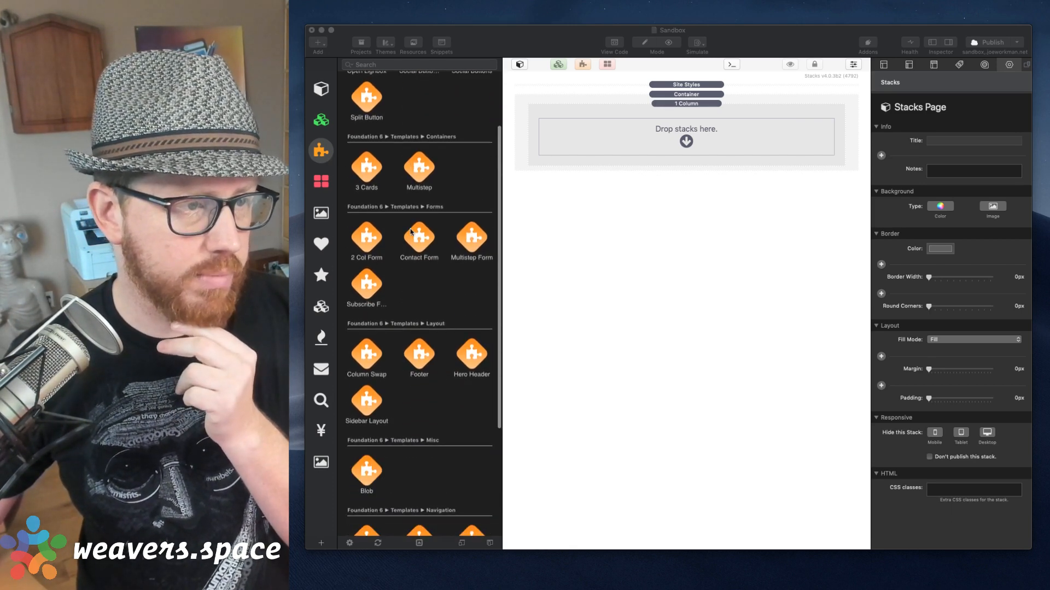
Add a Foundation 6 Header stack inside the 1 Column and enable its small segment.
{"action": "left_click", "coordinate": [323, 429]}
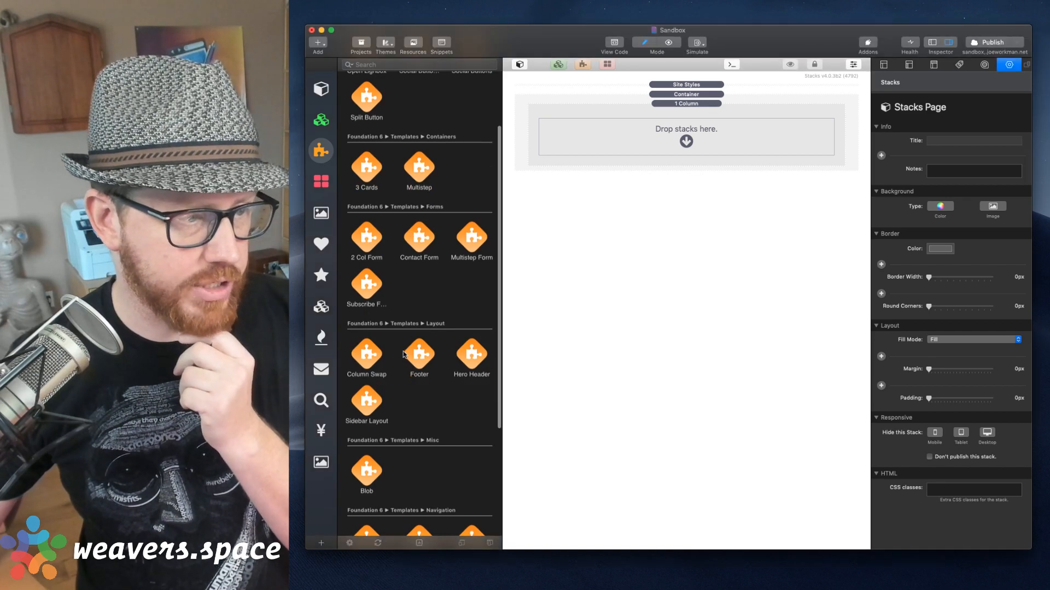
{"action": "left_click", "coordinate": [321, 429]}
{"action": "scroll", "coordinate": [434, 290], "scroll_direction": "down", "scroll_amount": 8}
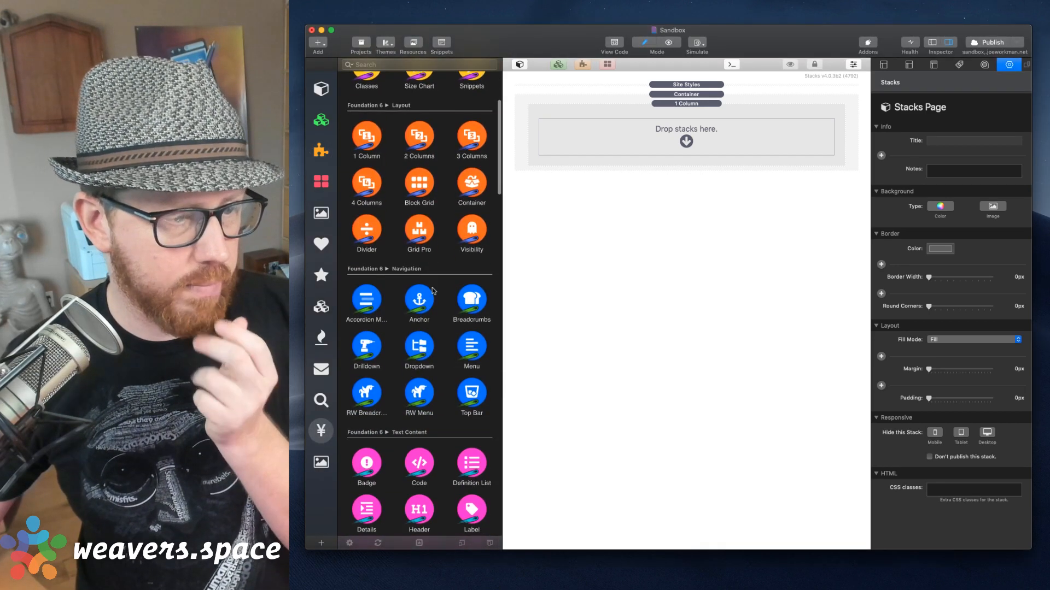
{"action": "left_click_drag", "start_coordinate": [419, 346], "coordinate": [707, 125]}
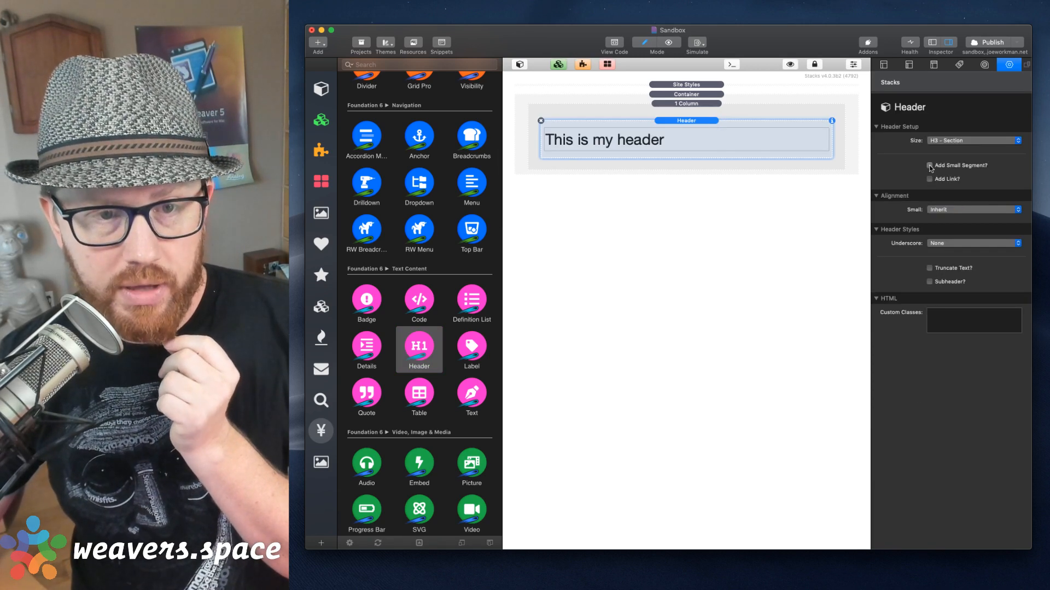
{"action": "left_click", "coordinate": [929, 166]}
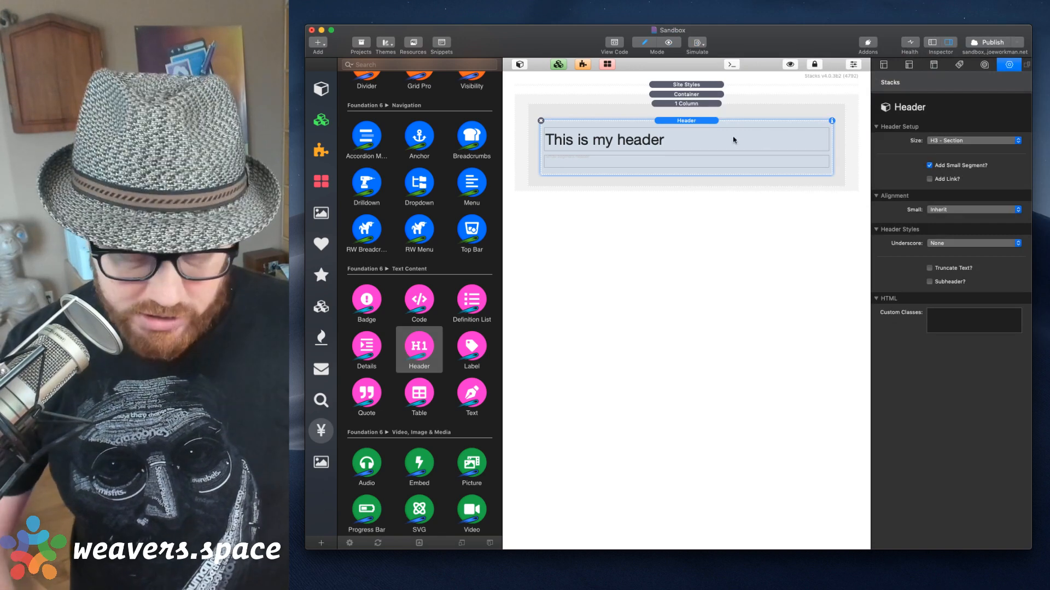
Preview the page in the browser and examine the main header text next to its small segment.
{"action": "key", "text": "super+shift+r"}
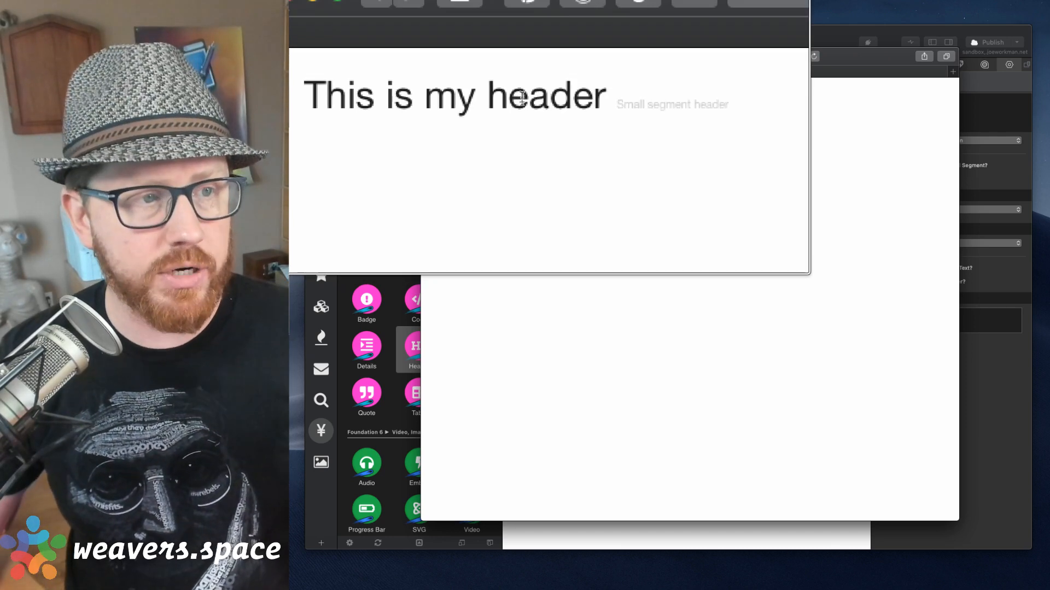
{"action": "double_click", "coordinate": [522, 97]}
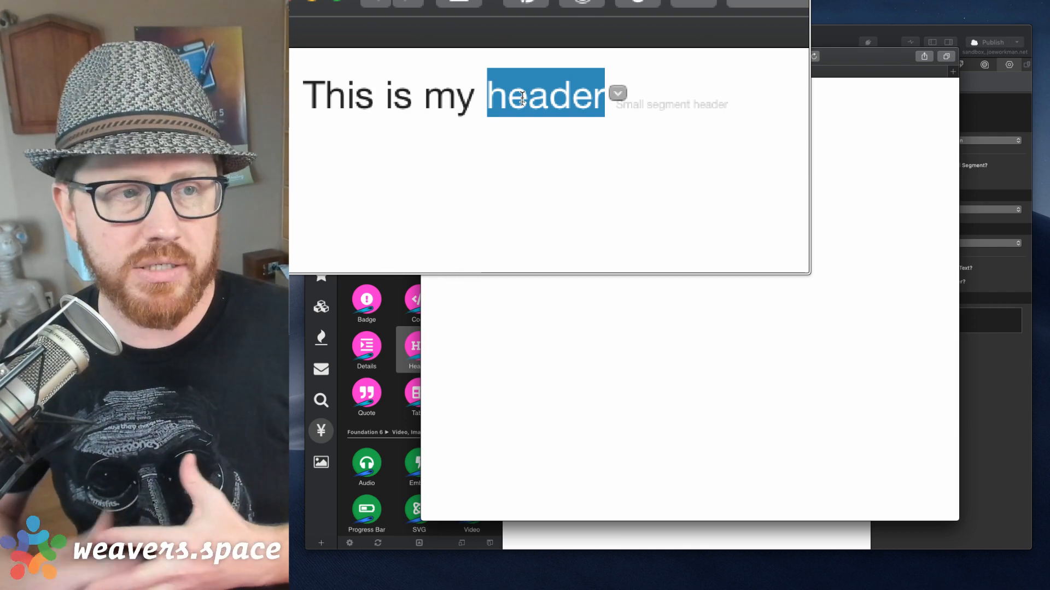
{"action": "double_click", "coordinate": [573, 102]}
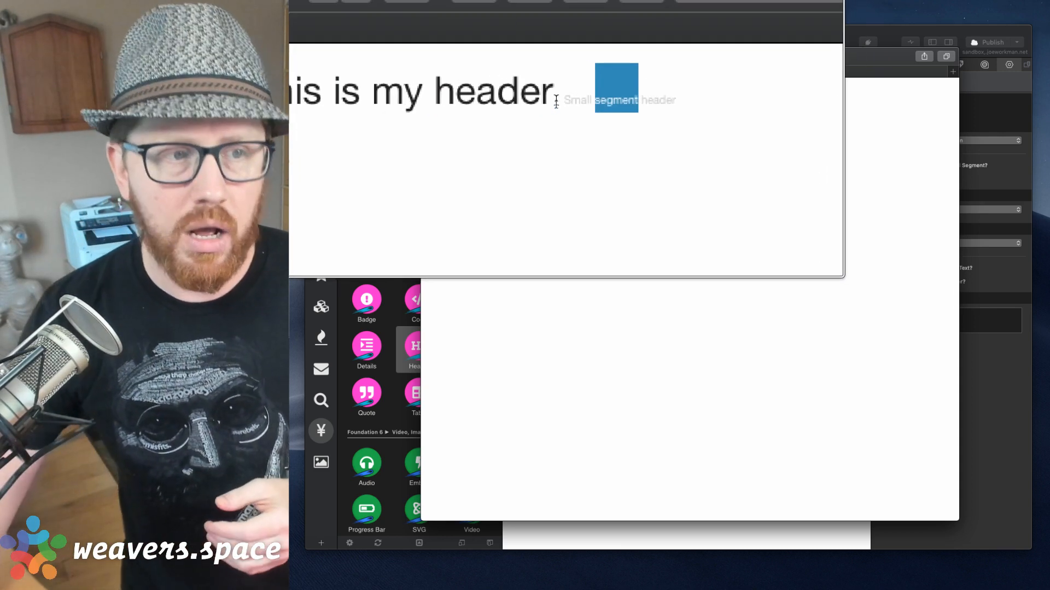
{"action": "left_click", "coordinate": [556, 102]}
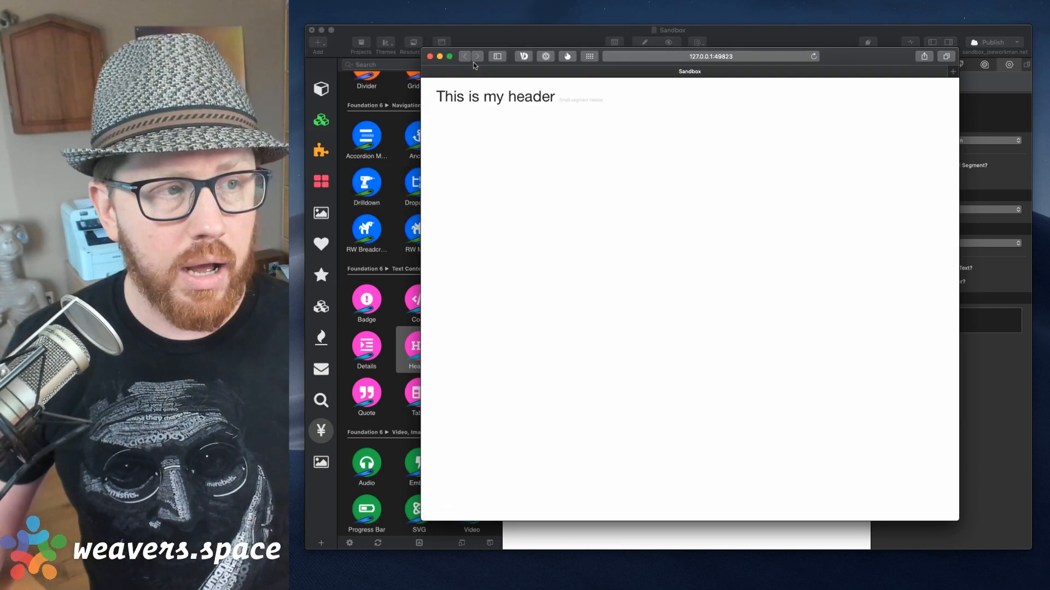
Close the browser preview and delete the Header stack from the 1 Column.
{"action": "left_click", "coordinate": [430, 56]}
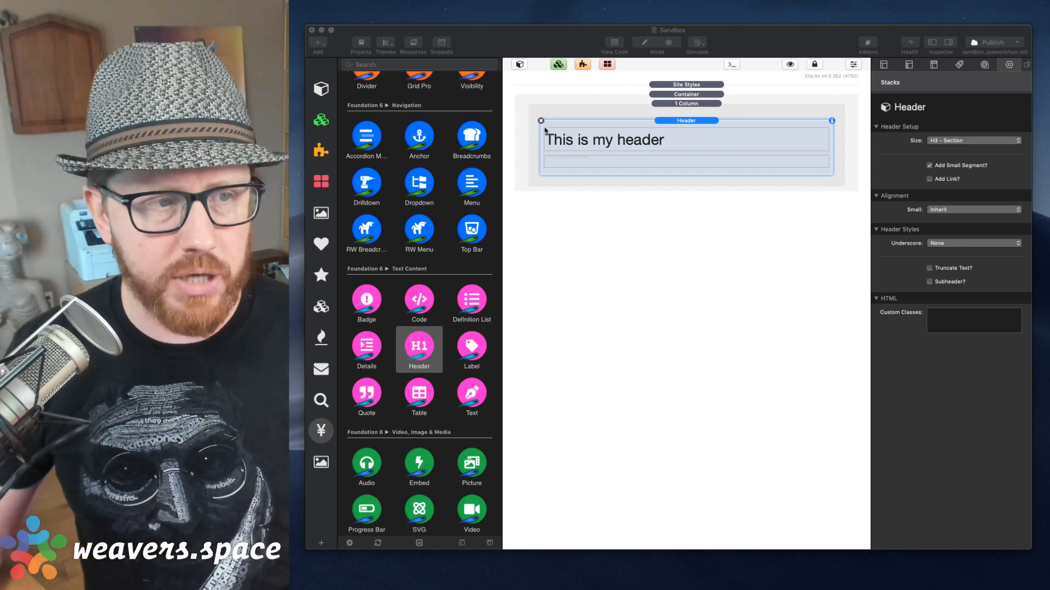
{"action": "left_click", "coordinate": [541, 122]}
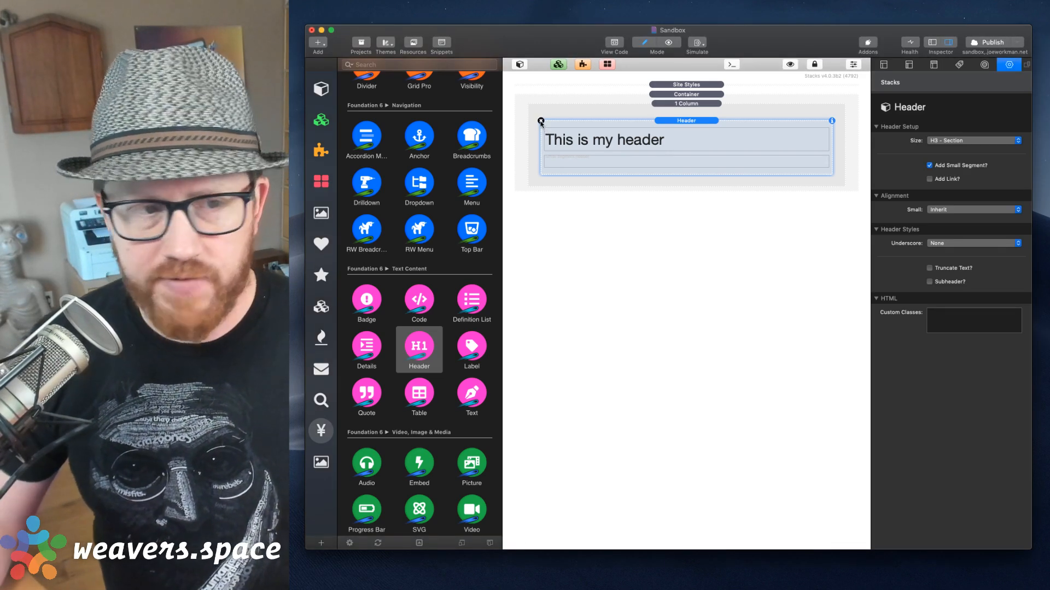
{"action": "left_click", "coordinate": [541, 121]}
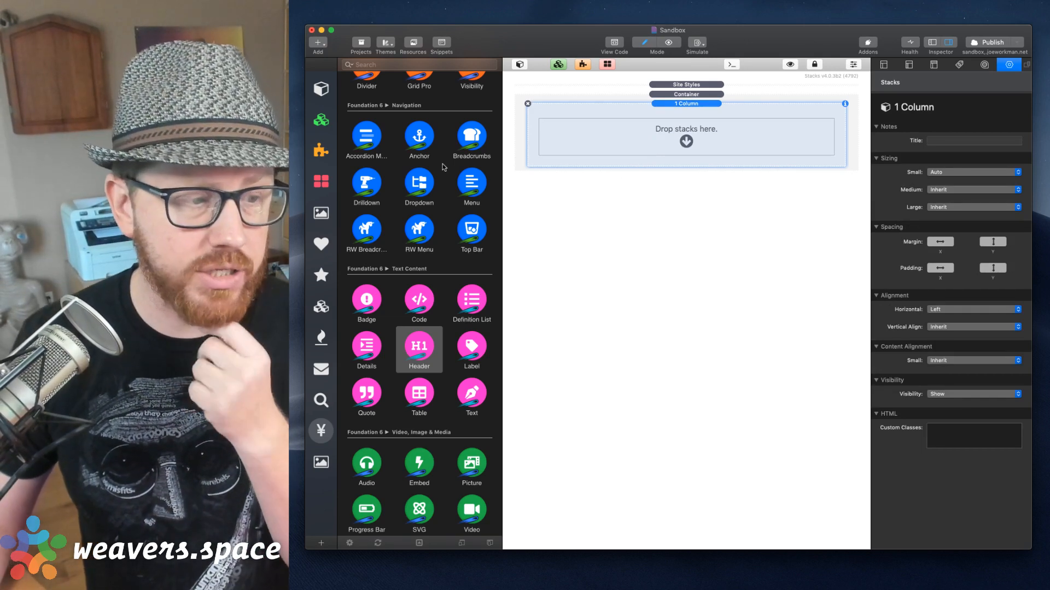
Add the Social Buttons external template inside the 1 Column and expand it into its individual editable stacks.
{"action": "scroll", "coordinate": [444, 167], "scroll_direction": "down", "scroll_amount": 10}
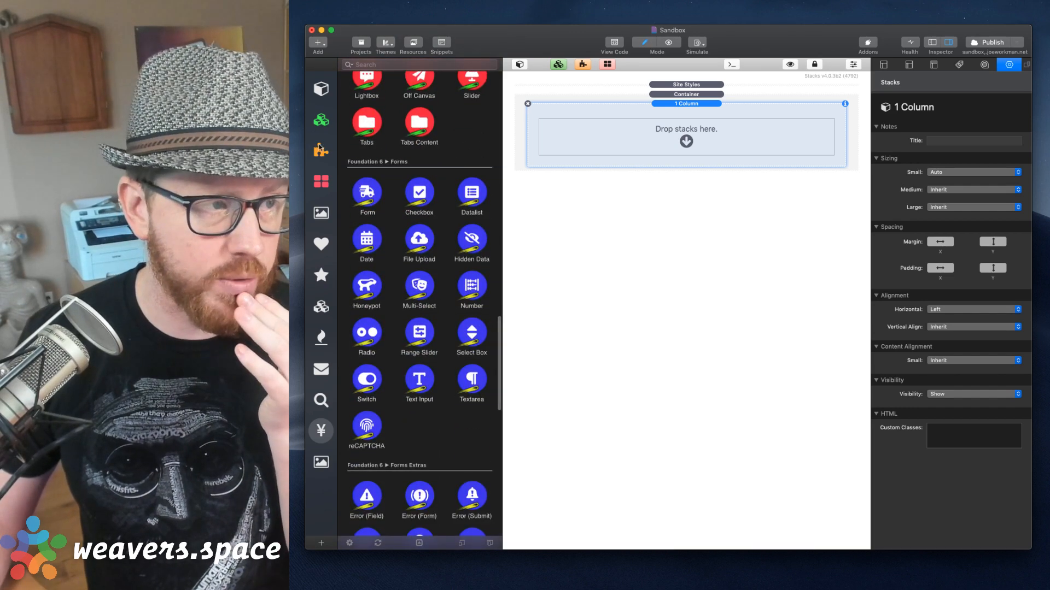
{"action": "left_click", "coordinate": [321, 150]}
{"action": "scroll", "coordinate": [476, 227], "scroll_direction": "down", "scroll_amount": 2}
{"action": "left_click_drag", "start_coordinate": [470, 139], "coordinate": [643, 135]}
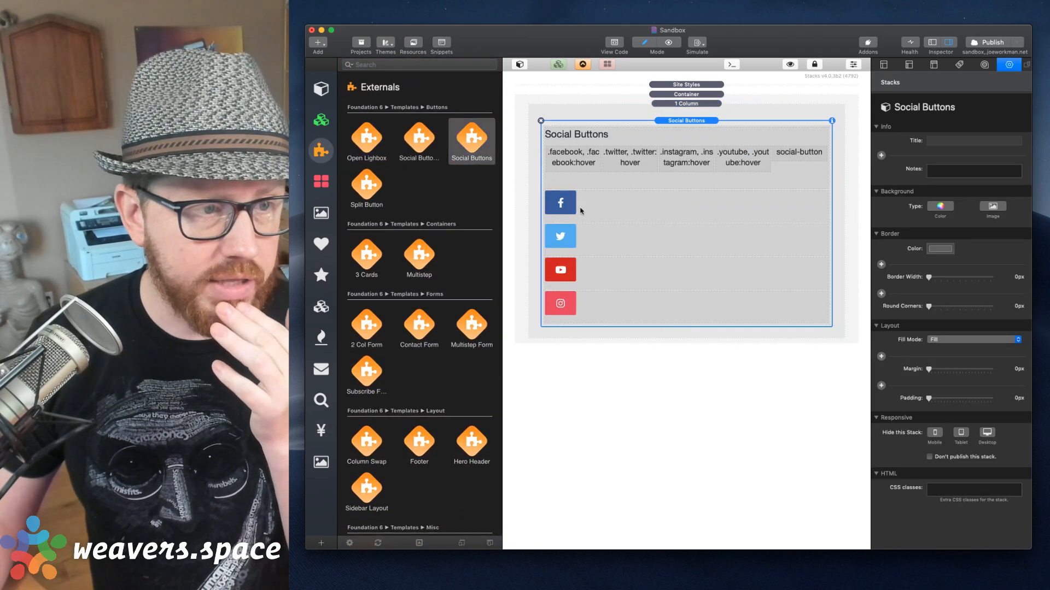
{"action": "left_click", "coordinate": [585, 64]}
Examine the SVG code used as the label of the Facebook Link stack.
{"action": "left_click", "coordinate": [648, 272]}
{"action": "left_click", "coordinate": [955, 143]}
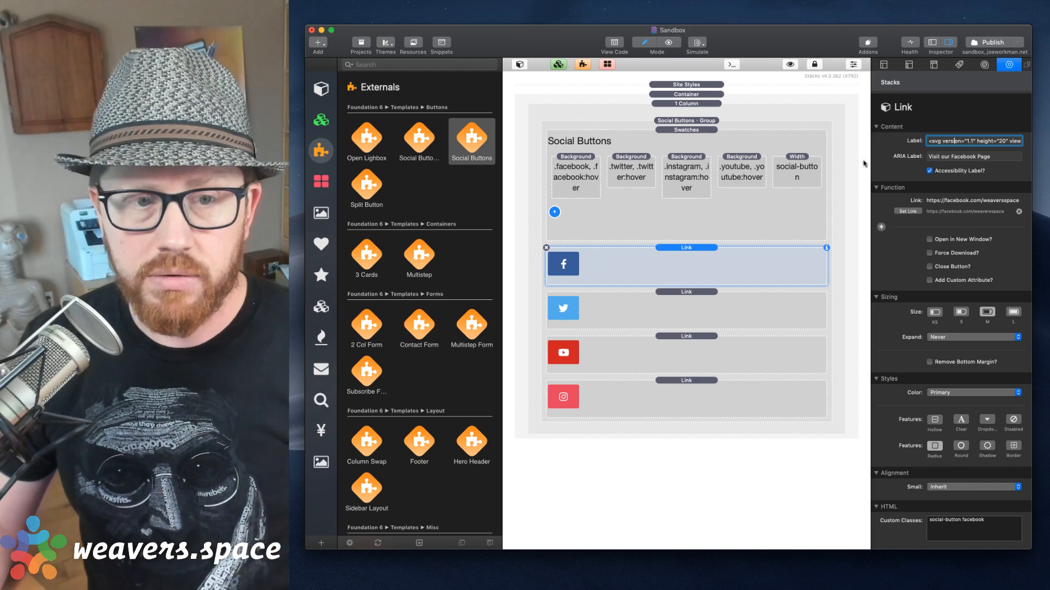
{"action": "triple_click", "coordinate": [949, 144]}
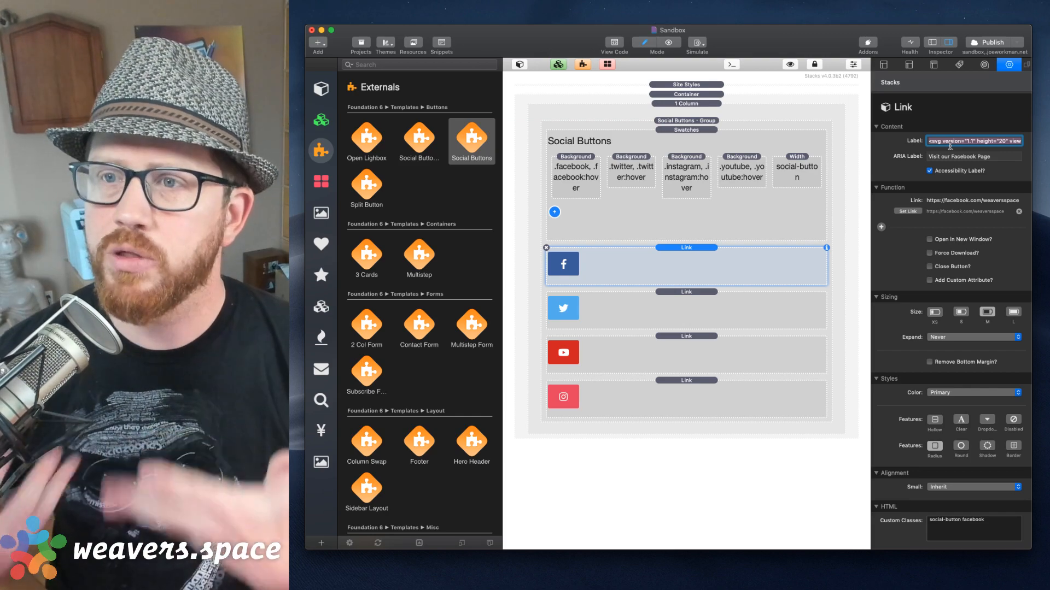
{"action": "left_click", "coordinate": [949, 143]}
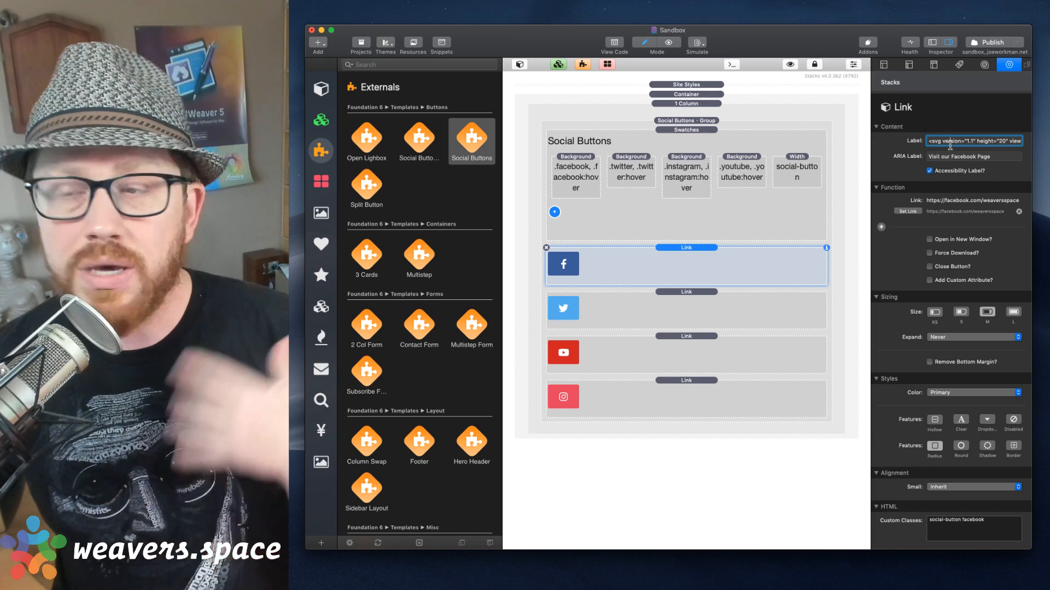
{"action": "triple_click", "coordinate": [950, 145]}
{"action": "left_click", "coordinate": [691, 255]}
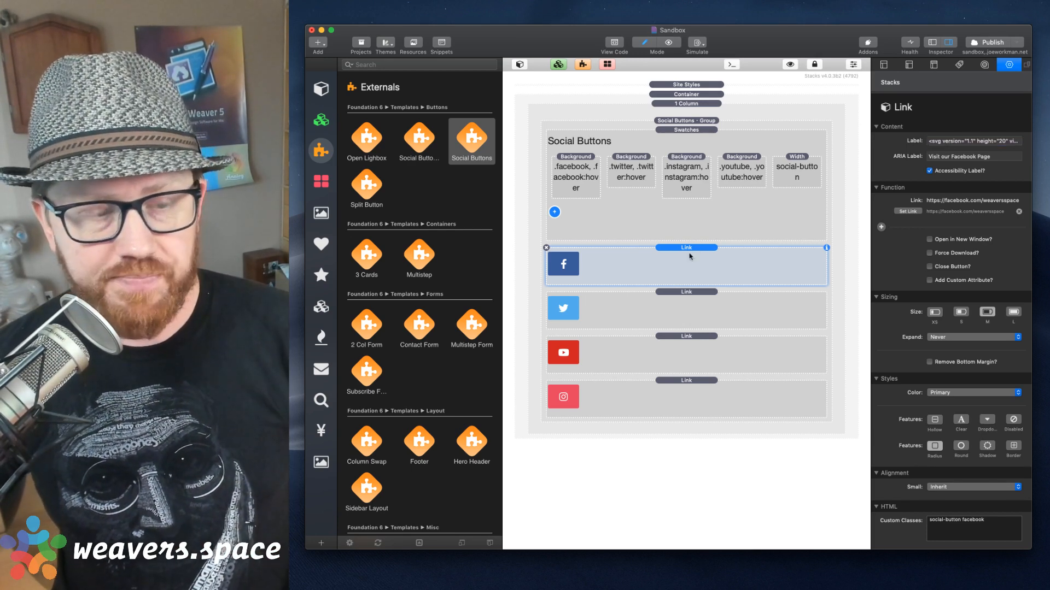
{"action": "triple_click", "coordinate": [969, 146]}
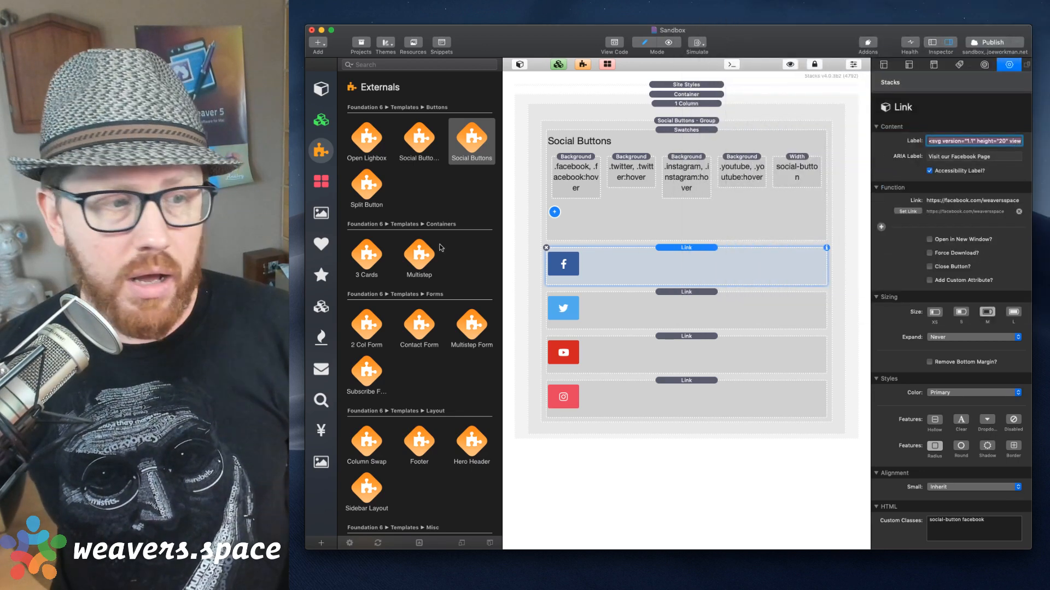
Add a Foundation 6 SVG stack inside the Container, above the 1 Column.
{"action": "left_click", "coordinate": [321, 430]}
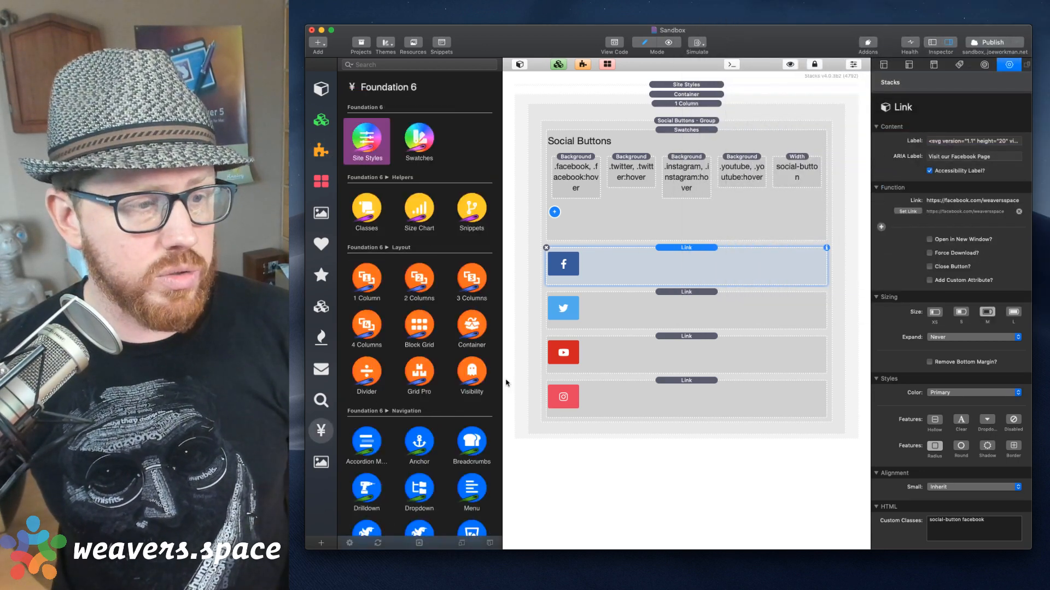
{"action": "scroll", "coordinate": [452, 383], "scroll_direction": "down", "scroll_amount": 6}
{"action": "scroll", "coordinate": [453, 383], "scroll_direction": "up", "scroll_amount": 3}
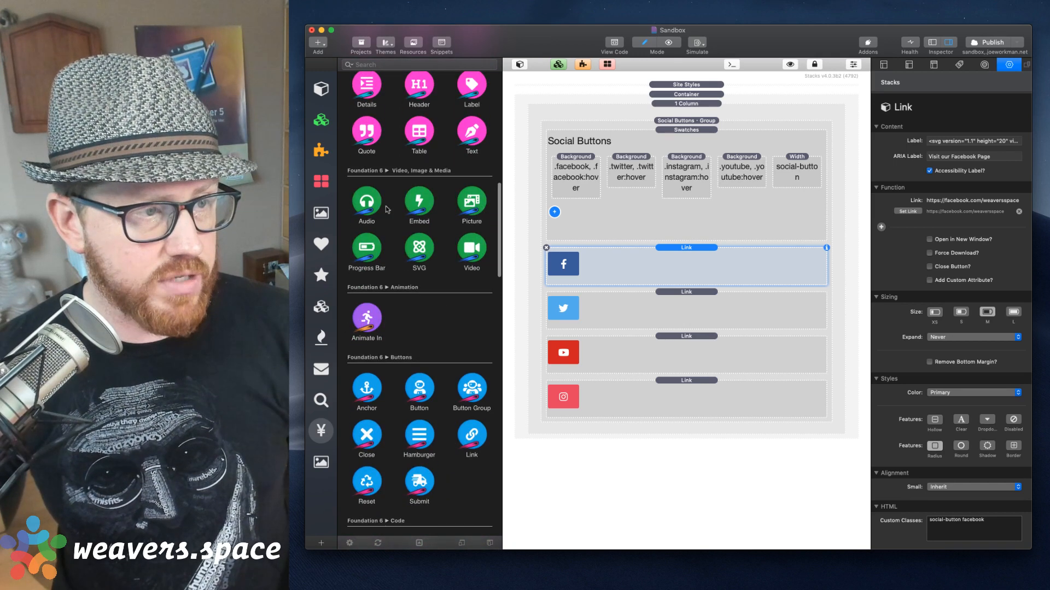
{"action": "left_click_drag", "start_coordinate": [434, 252], "coordinate": [695, 117]}
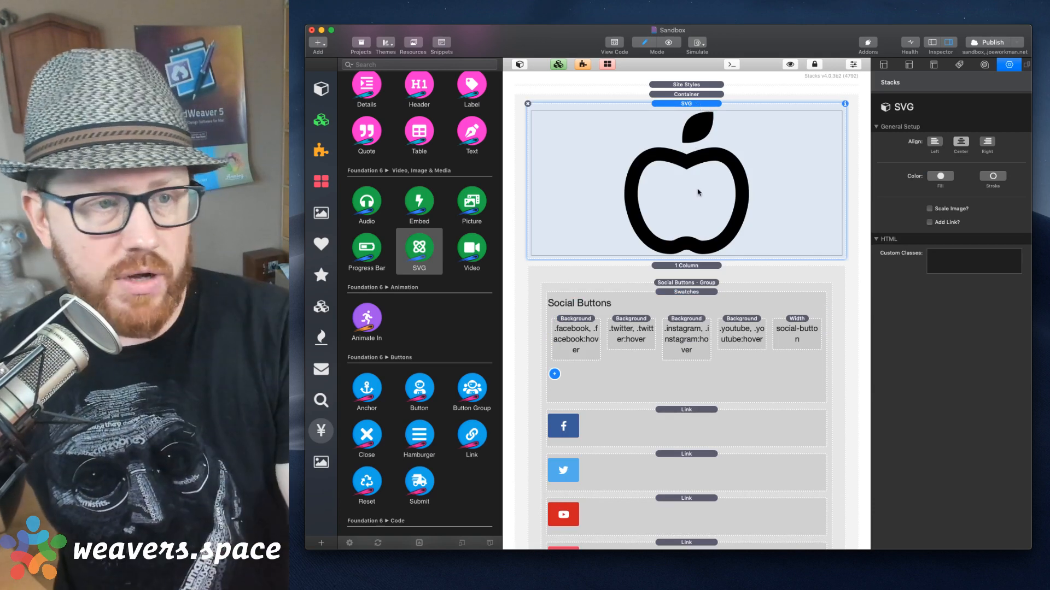
Open the SVG stack's code content and examine its complete markup.
{"action": "double_click", "coordinate": [697, 192]}
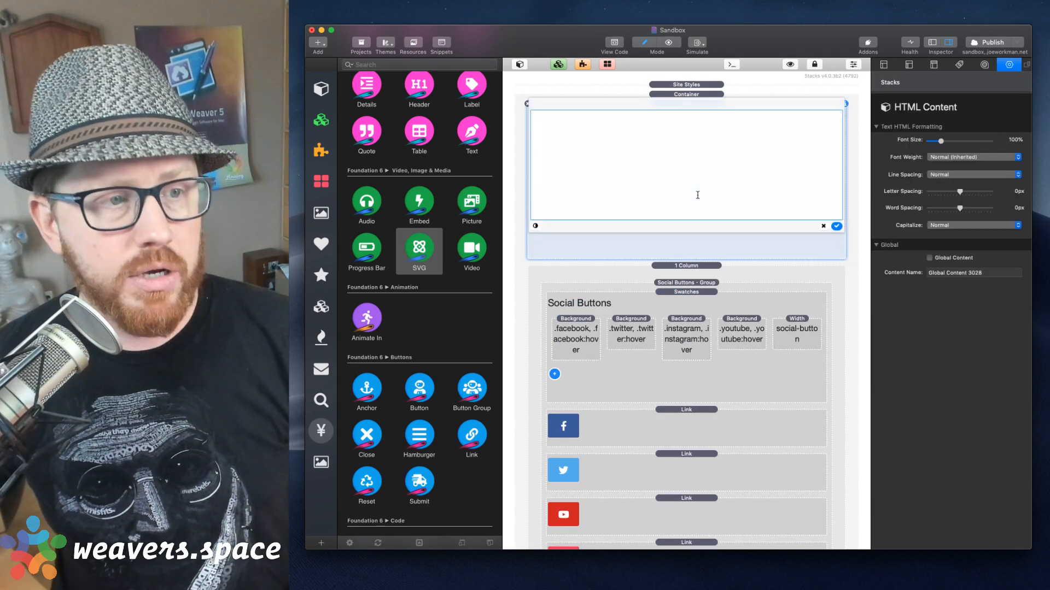
{"action": "left_click_drag", "start_coordinate": [533, 119], "coordinate": [752, 219]}
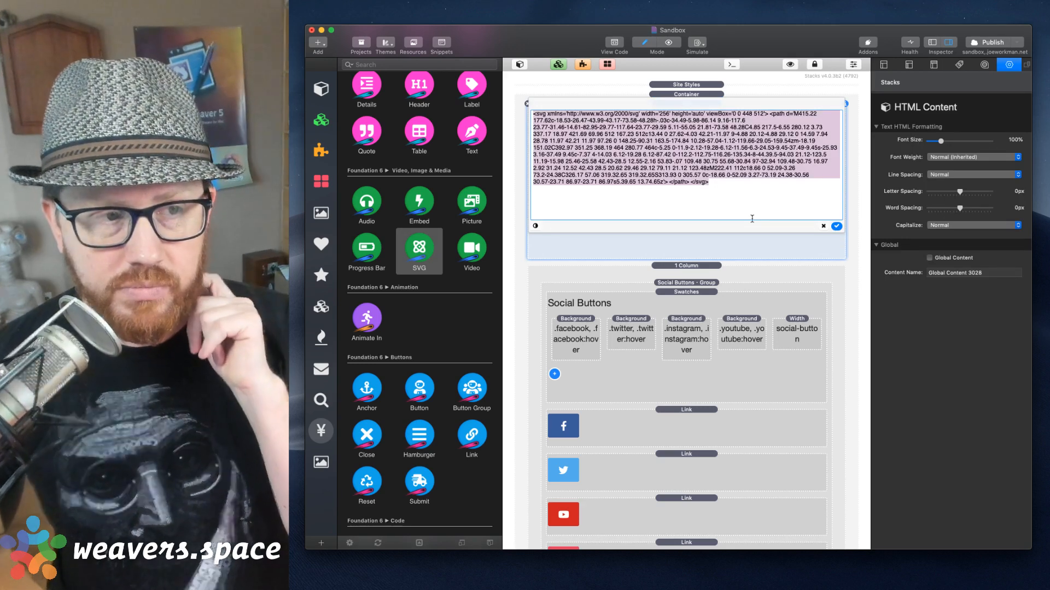
{"action": "left_click", "coordinate": [752, 219]}
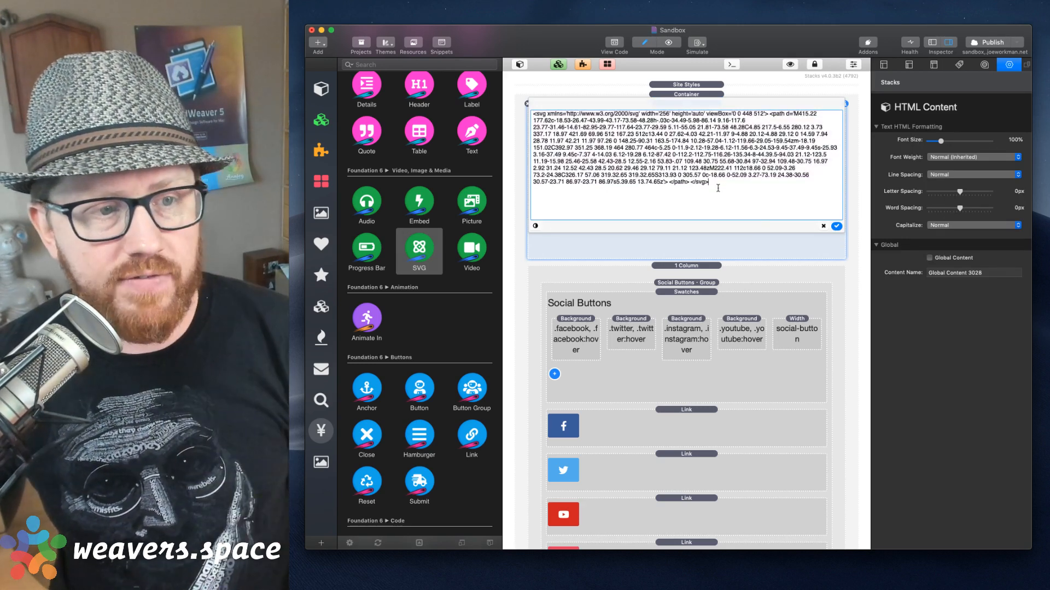
{"action": "left_click_drag", "start_coordinate": [752, 219], "coordinate": [533, 113]}
Search the clipboard history for svg, paste an SVG snippet ahead of the existing markup, and separate the two with blank lines.
{"action": "left_click", "coordinate": [544, 112]}
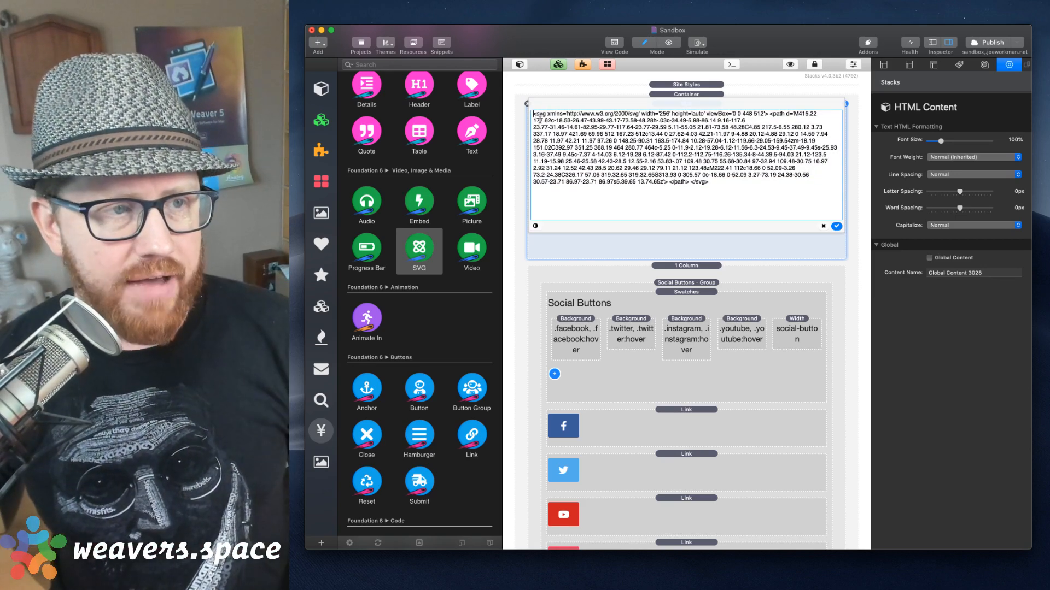
{"action": "key", "text": "super+alt+c"}
{"action": "type", "text": "svg"}
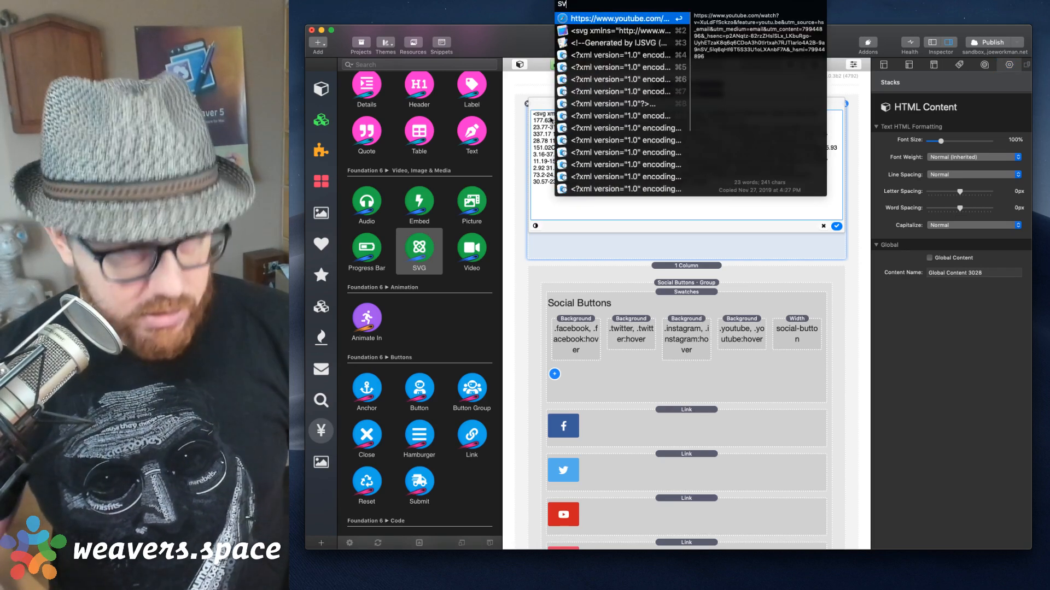
{"action": "key", "text": "Down"}
{"action": "key", "text": "Down"}
{"action": "key", "text": "Return"}
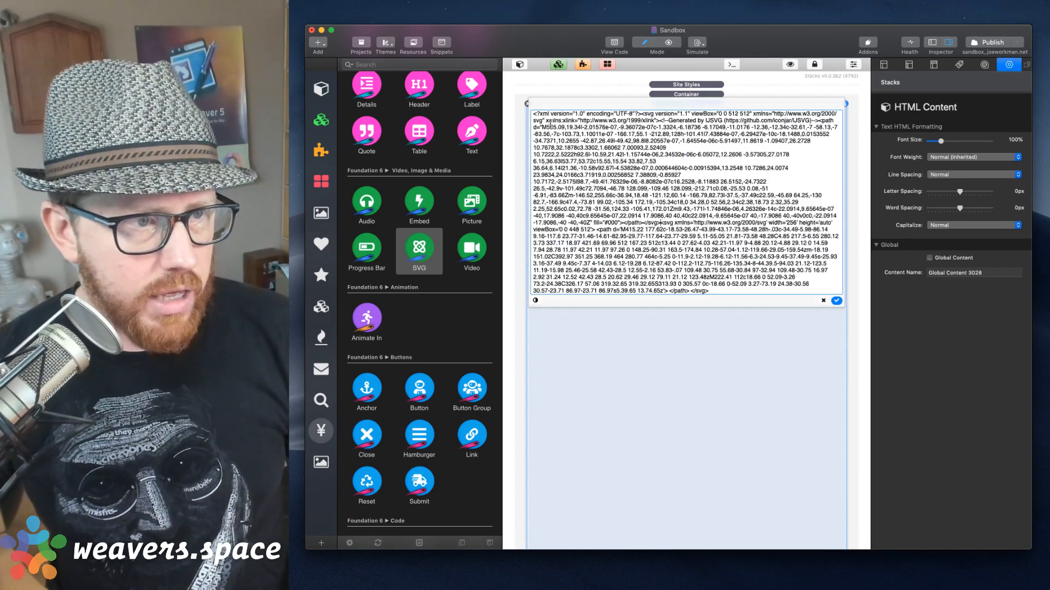
{"action": "key", "text": "Return"}
{"action": "key", "text": "Return"}
{"action": "key", "text": "Return"}
{"action": "key", "text": "Return"}
{"action": "key", "text": "Return"}
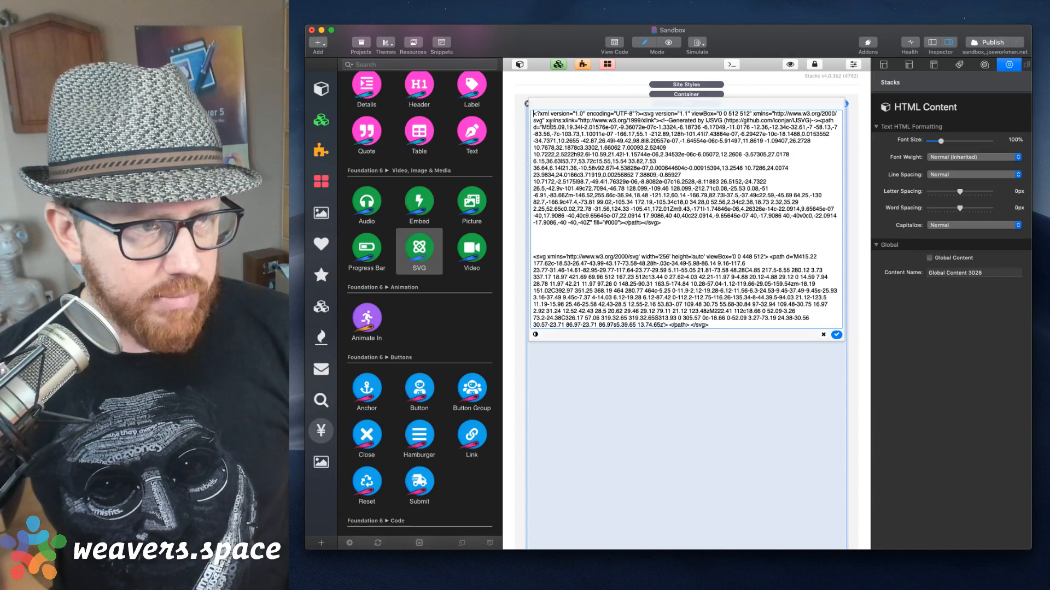
Select the XML declaration at the start of the pasted SVG code and discard the content edits.
{"action": "left_click", "coordinate": [639, 115]}
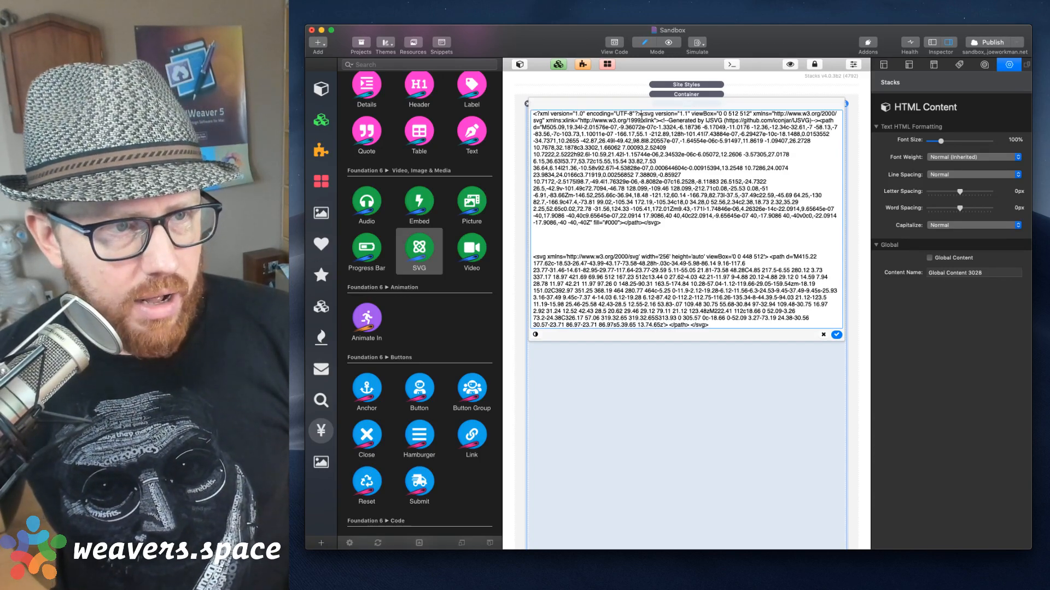
{"action": "key", "text": "shift+super+Left"}
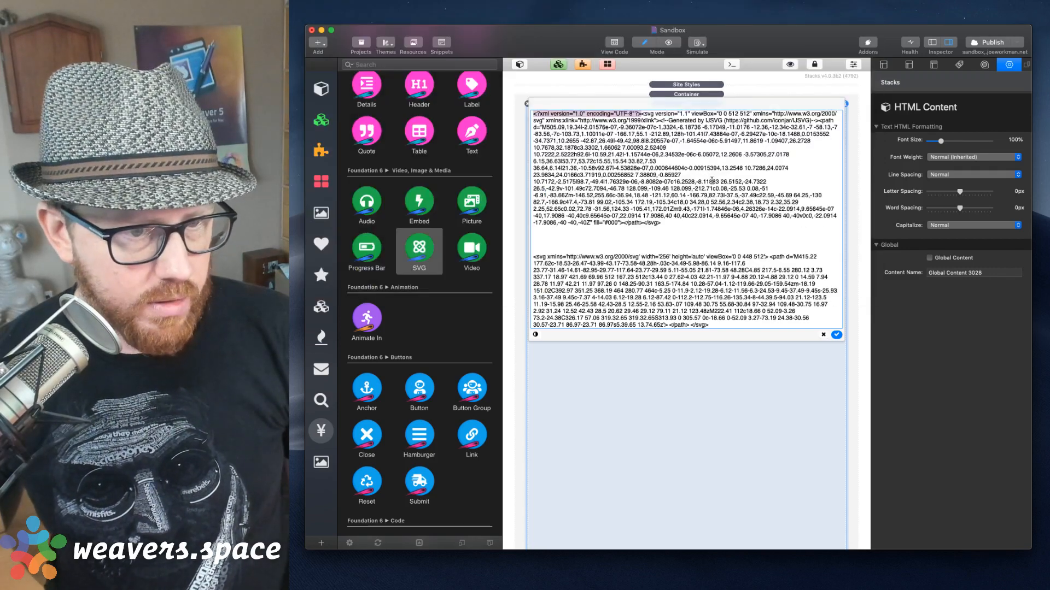
{"action": "left_click", "coordinate": [831, 334]}
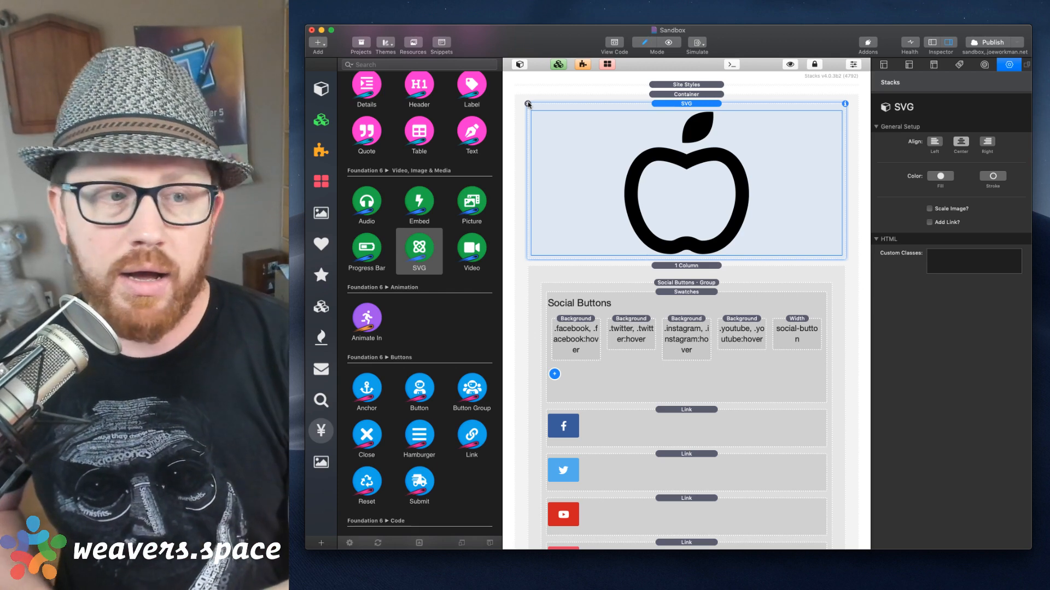
Search the full Stacks Library for "seo".
{"action": "left_click", "coordinate": [321, 88]}
{"action": "left_click", "coordinate": [383, 66]}
{"action": "type", "text": "seo"}
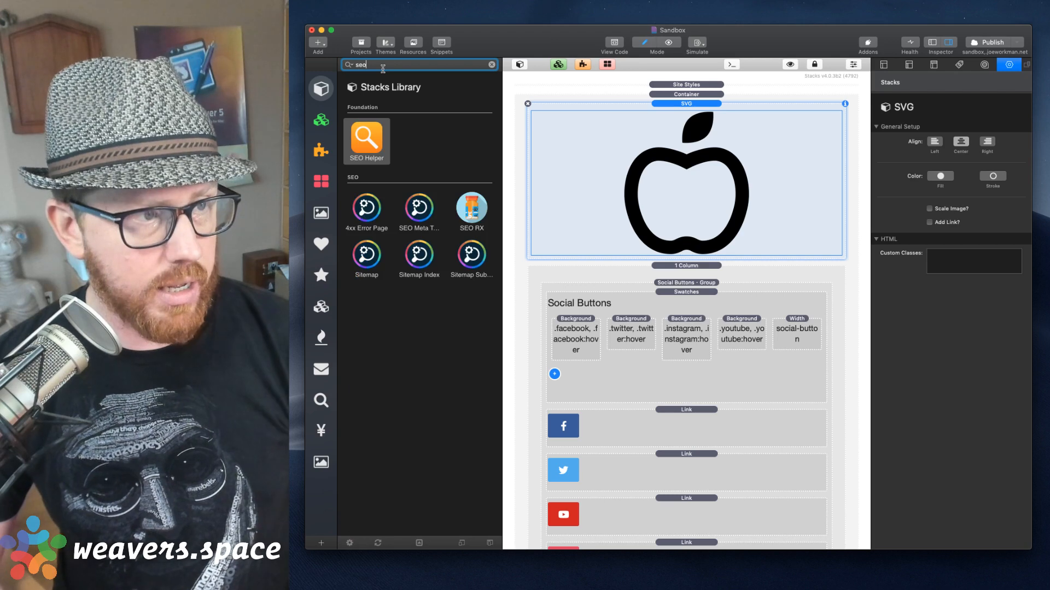
Select all stacks in the SEO group of the search results except SEO RX.
{"action": "left_click", "coordinate": [361, 204]}
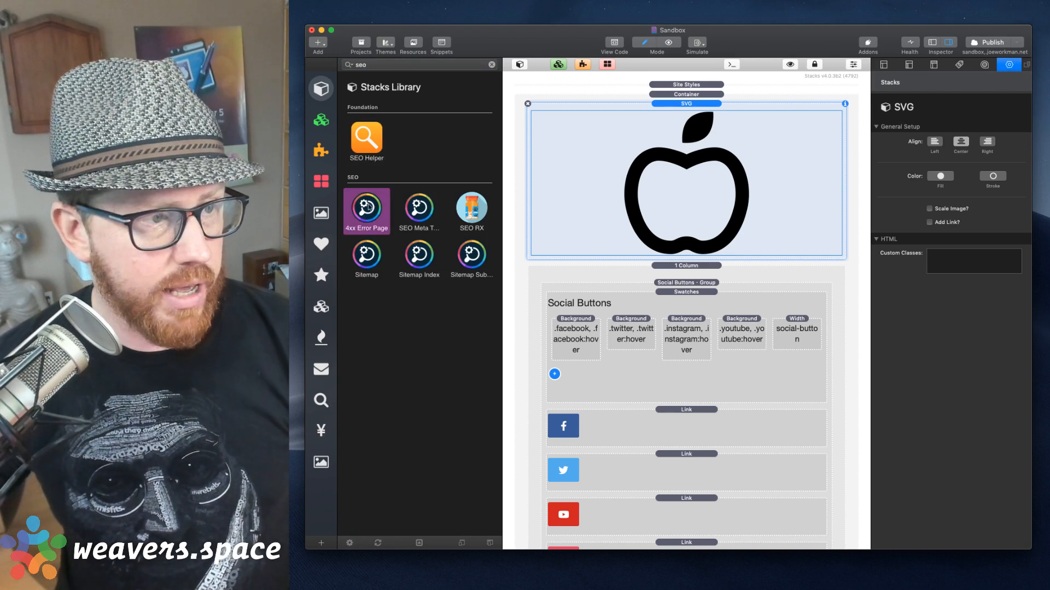
{"action": "left_click", "coordinate": [471, 259], "text": "shift"}
{"action": "left_click", "coordinate": [472, 224], "text": "super"}
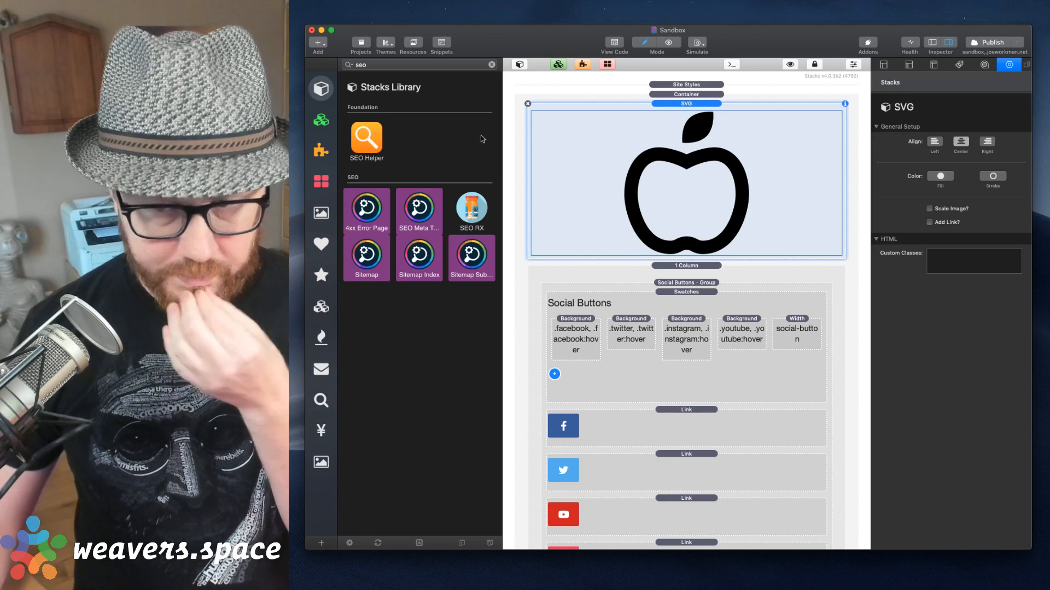
Clear the library search and show the Foundation 6 stacks group.
{"action": "left_click", "coordinate": [419, 219]}
{"action": "left_click", "coordinate": [492, 64]}
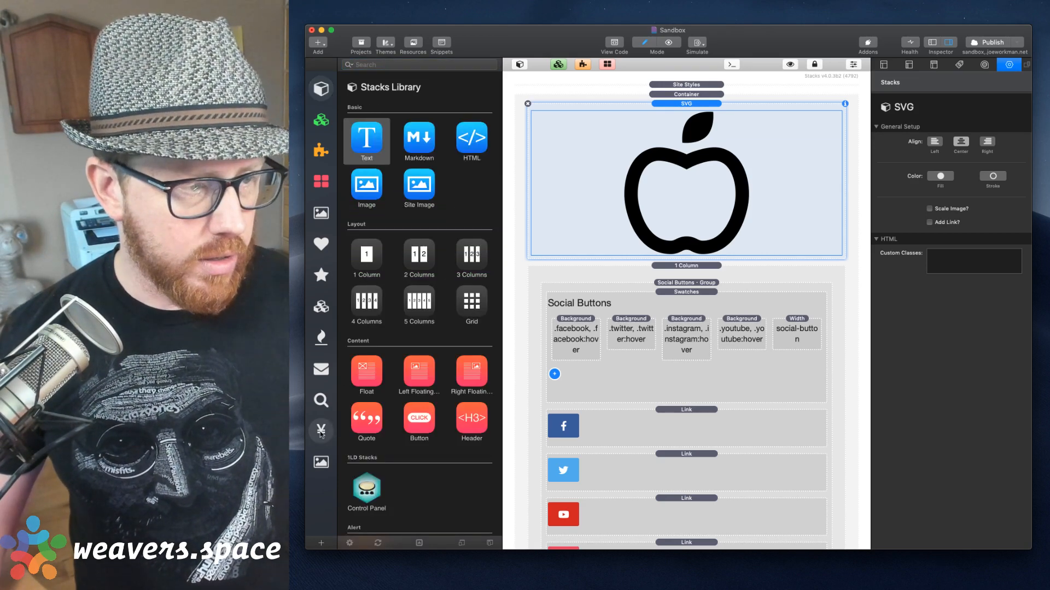
{"action": "left_click", "coordinate": [321, 431]}
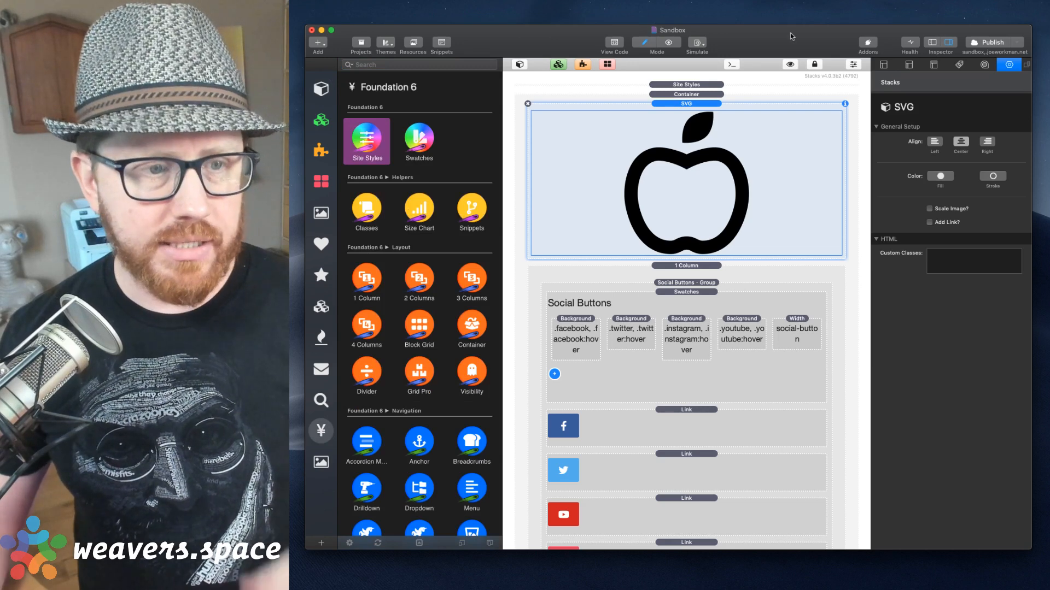
Delete the Social Buttons group and the SVG stack, leaving an empty 1 Column stack on the page.
{"action": "left_click", "coordinate": [707, 291]}
{"action": "left_click", "coordinate": [706, 283]}
{"action": "key", "text": "Delete"}
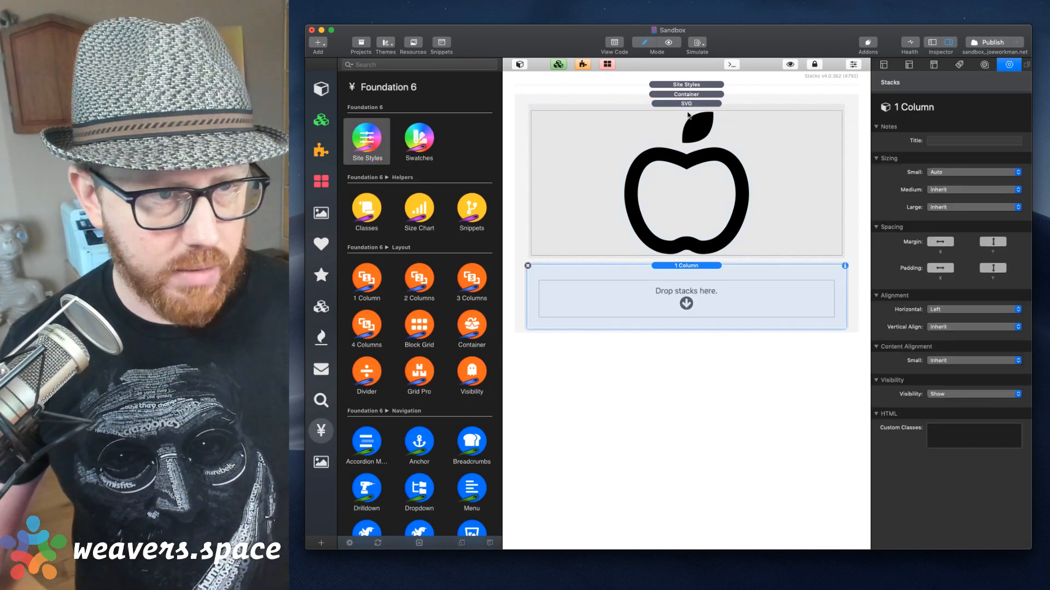
{"action": "left_click", "coordinate": [687, 113]}
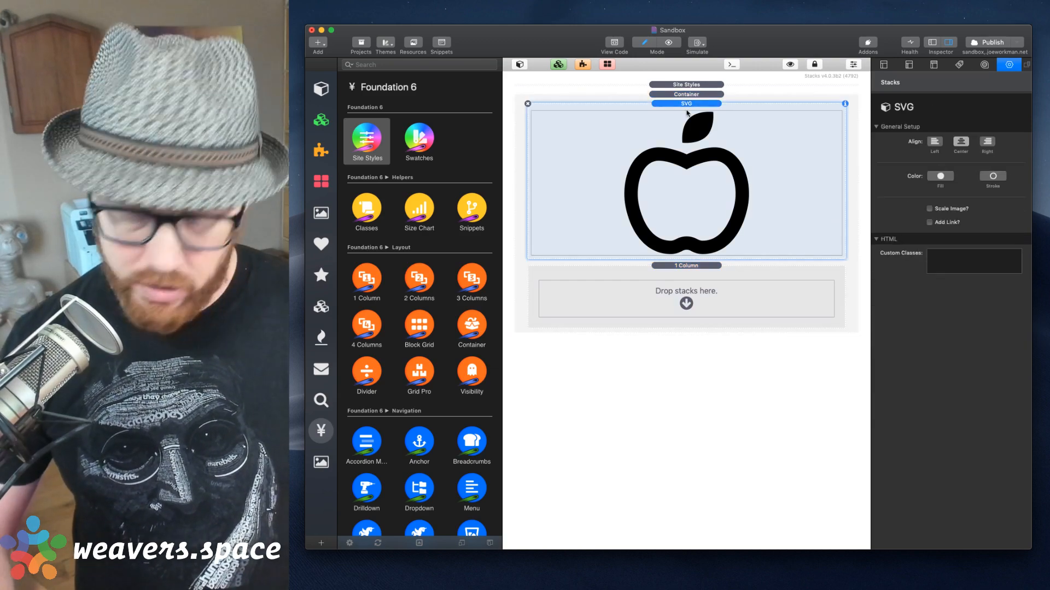
{"action": "key", "text": "Delete"}
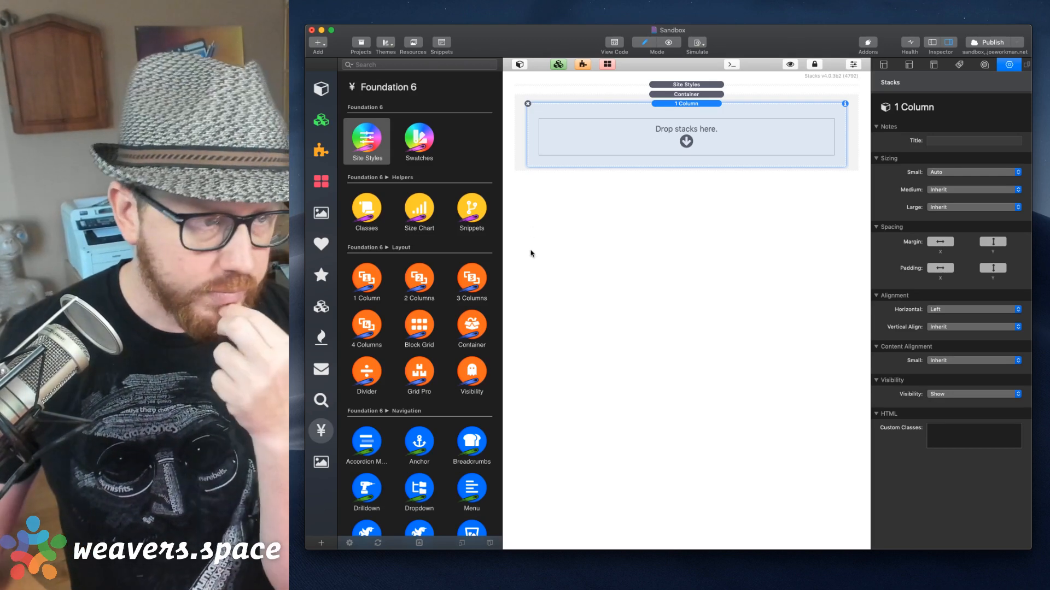
Add the Foundation 6 Tabs stack to the empty 1 Column and place a Tabs Content stack beneath it.
{"action": "scroll", "coordinate": [488, 269], "scroll_direction": "down", "scroll_amount": 5}
{"action": "scroll", "coordinate": [485, 266], "scroll_direction": "down", "scroll_amount": 3}
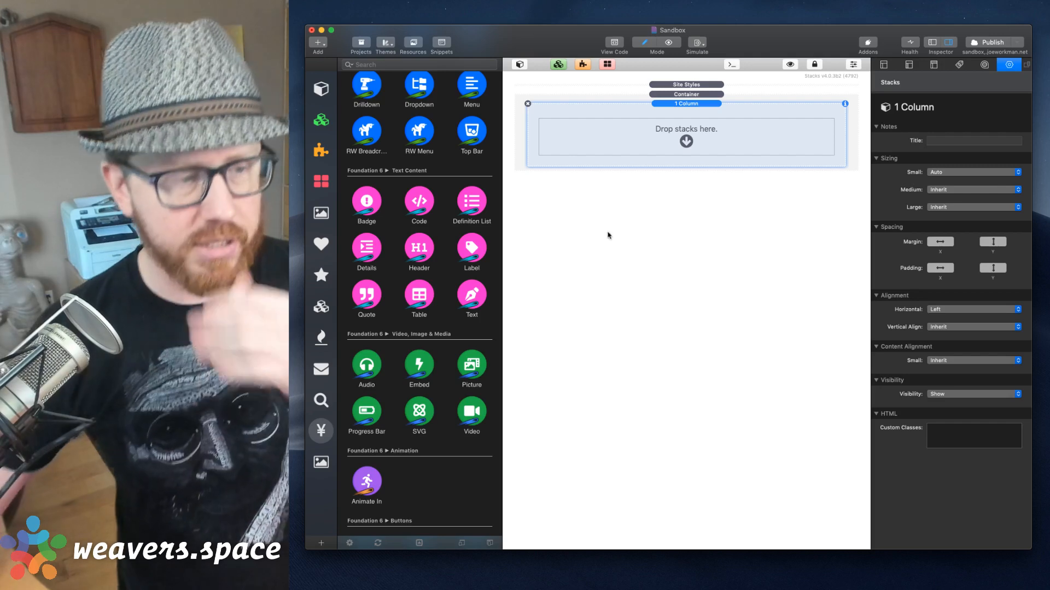
{"action": "scroll", "coordinate": [422, 229], "scroll_direction": "up", "scroll_amount": 10}
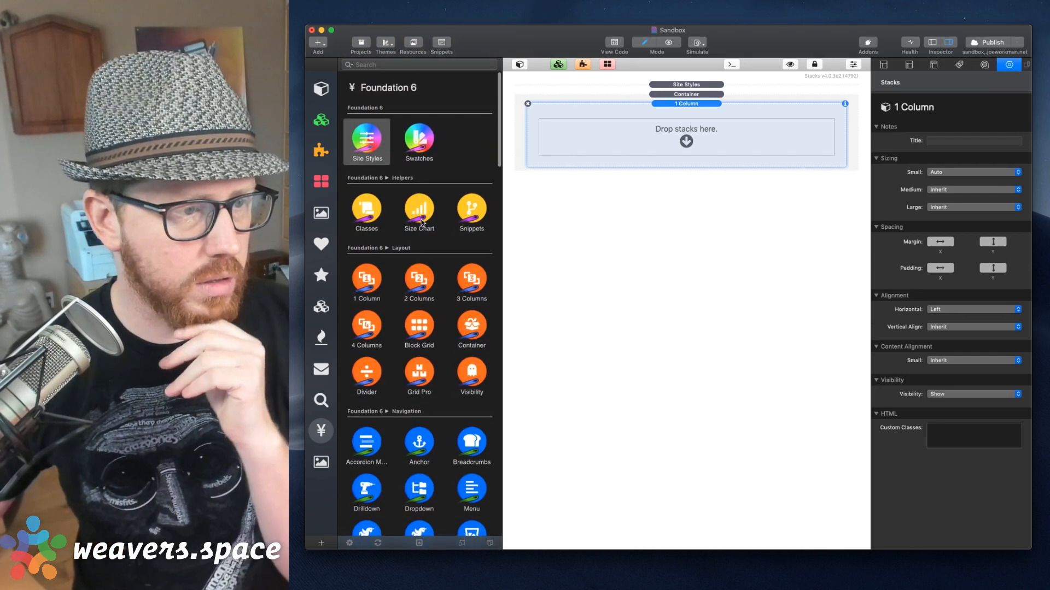
{"action": "scroll", "coordinate": [422, 228], "scroll_direction": "down", "scroll_amount": 10}
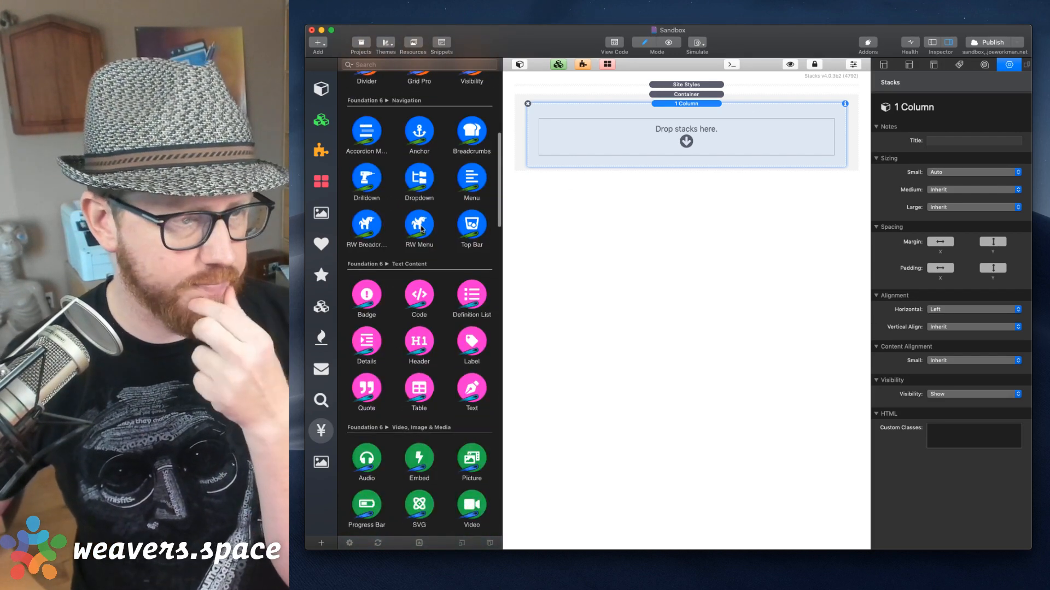
{"action": "scroll", "coordinate": [448, 300], "scroll_direction": "down", "scroll_amount": 6}
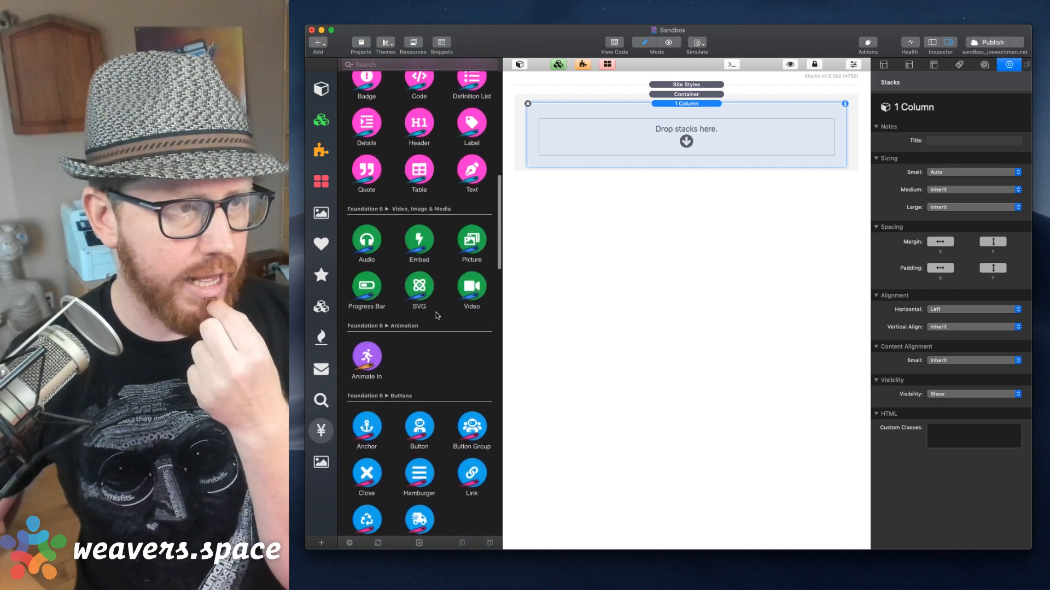
{"action": "scroll", "coordinate": [438, 315], "scroll_direction": "down", "scroll_amount": 15}
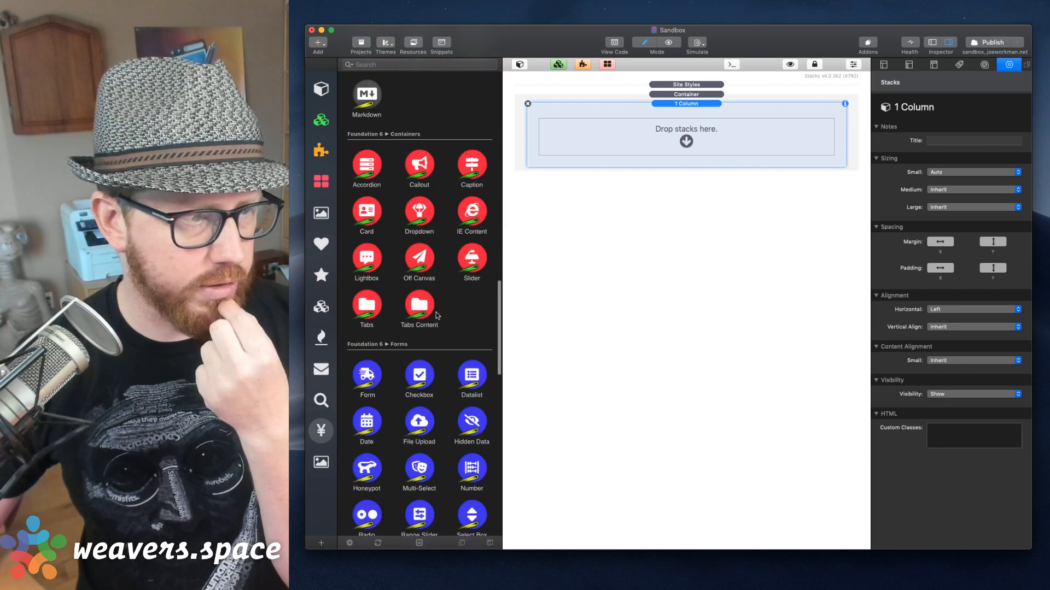
{"action": "left_click_drag", "start_coordinate": [378, 305], "coordinate": [689, 133]}
{"action": "left_click_drag", "start_coordinate": [415, 310], "coordinate": [627, 160]}
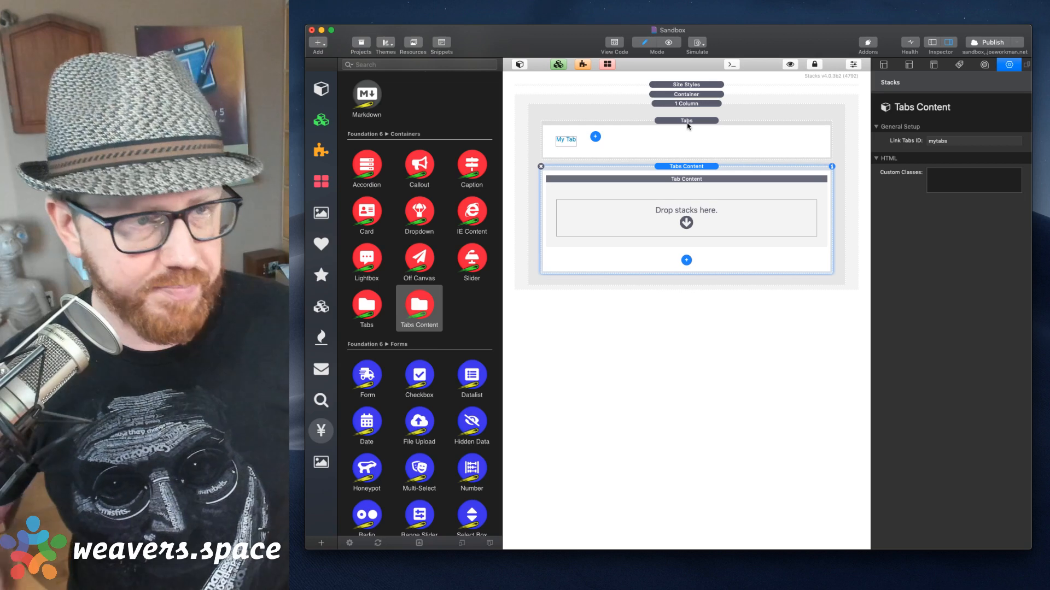
Change the label of the only tab in the Tabs stack to "Tab 1".
{"action": "left_click", "coordinate": [687, 121]}
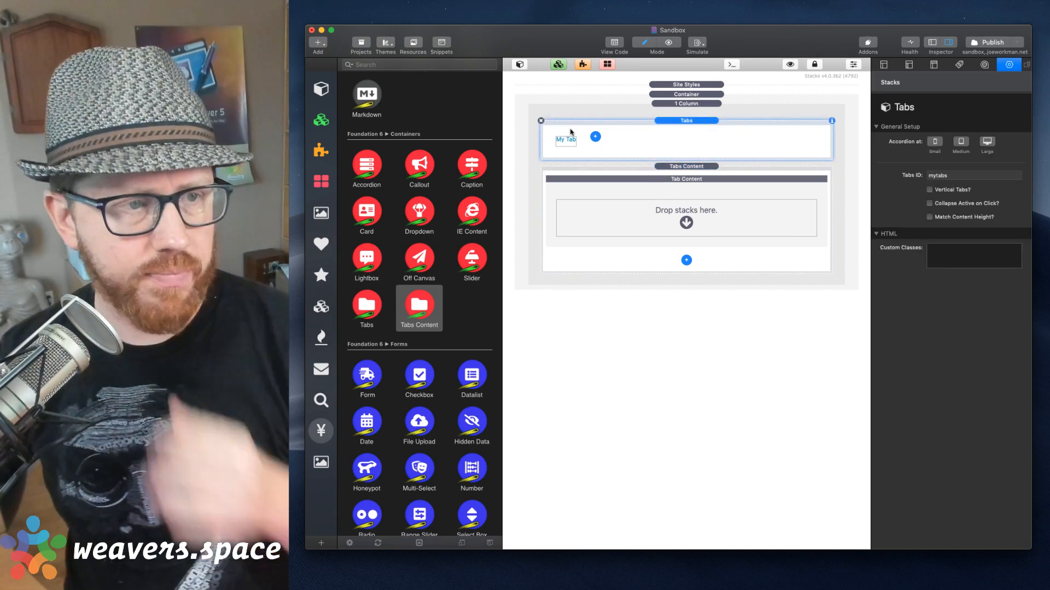
{"action": "left_click", "coordinate": [570, 133]}
{"action": "double_click", "coordinate": [566, 143]}
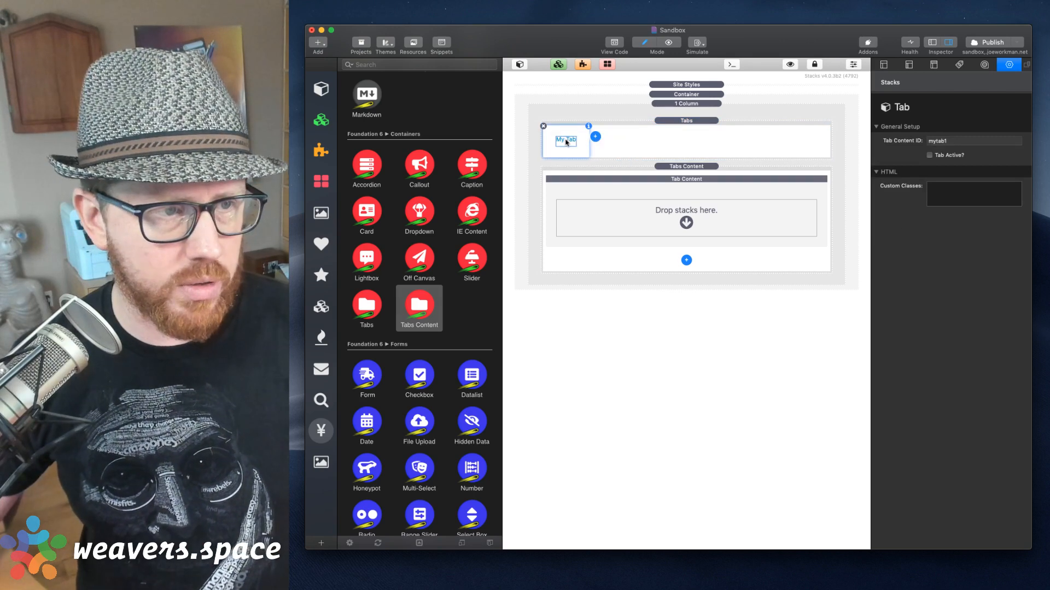
{"action": "double_click", "coordinate": [563, 144]}
{"action": "double_click", "coordinate": [561, 151]}
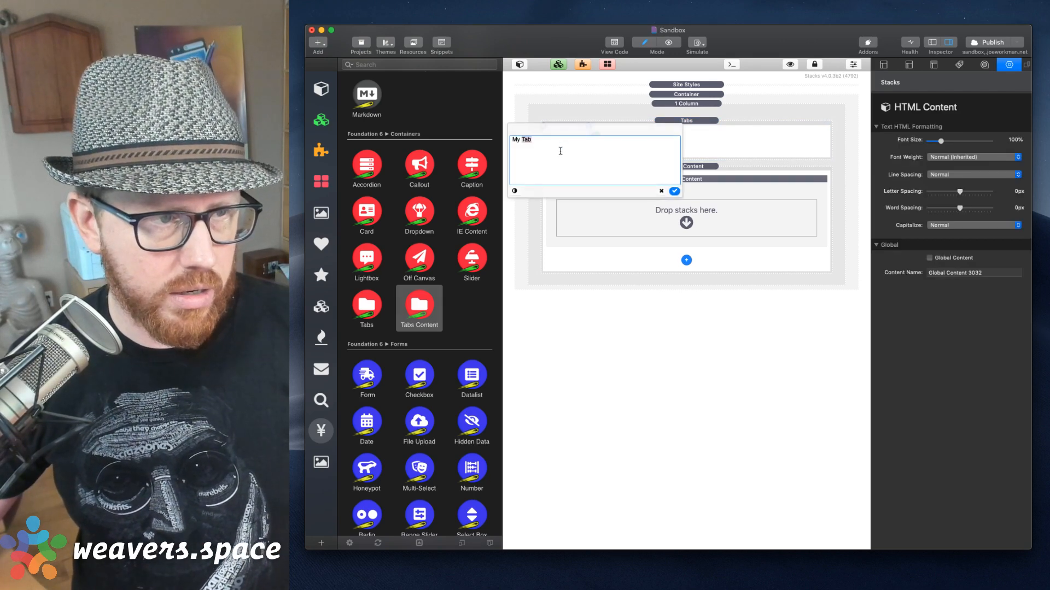
{"action": "type", "text": "Tab 1"}
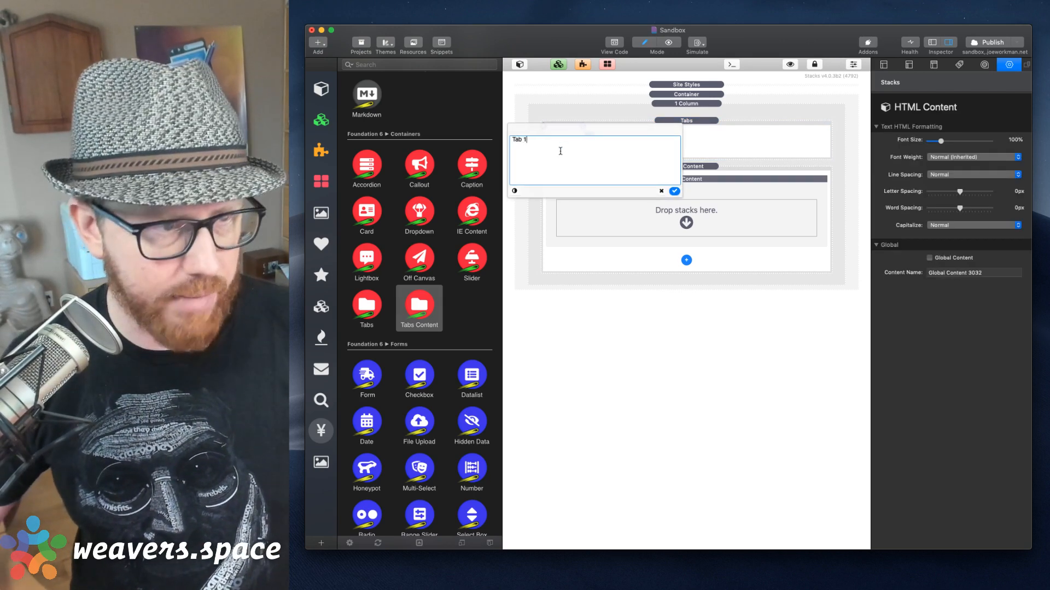
{"action": "left_click", "coordinate": [674, 192]}
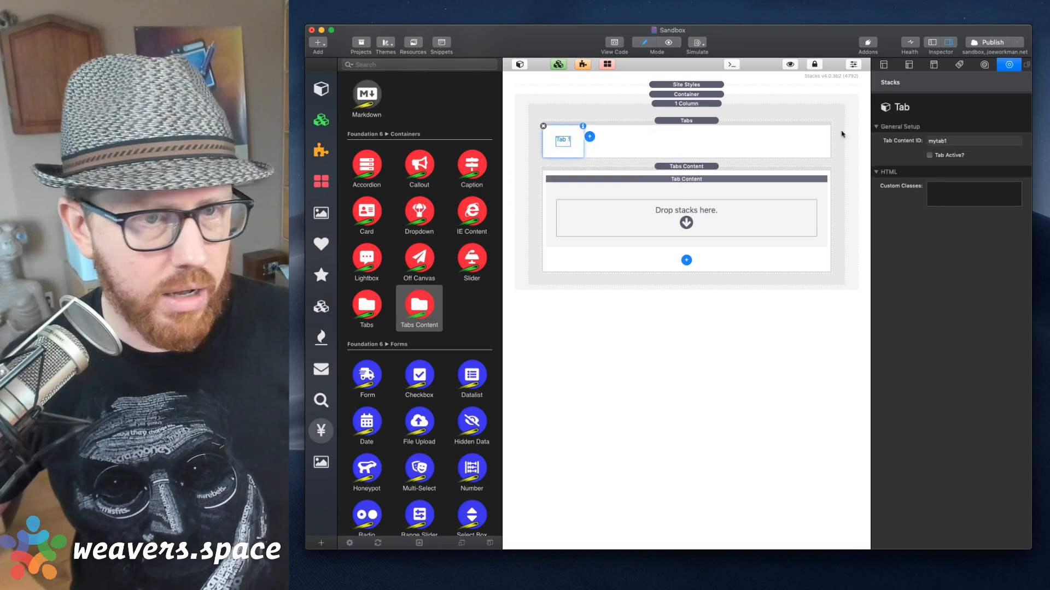
Duplicate the Tab 1 item twice within the Tabs stack.
{"action": "left_click", "coordinate": [962, 141]}
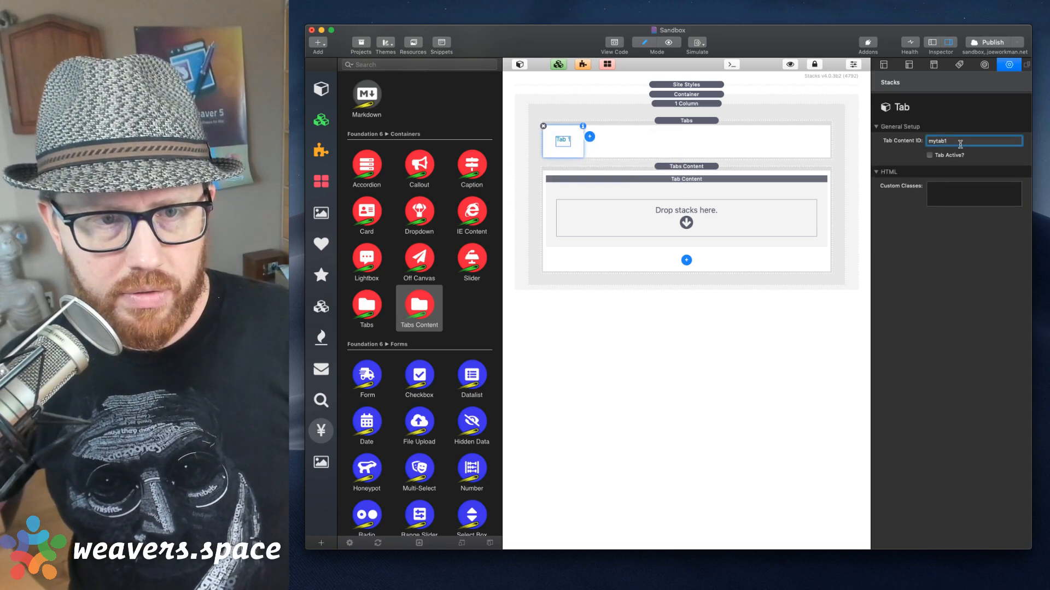
{"action": "left_click", "coordinate": [563, 134]}
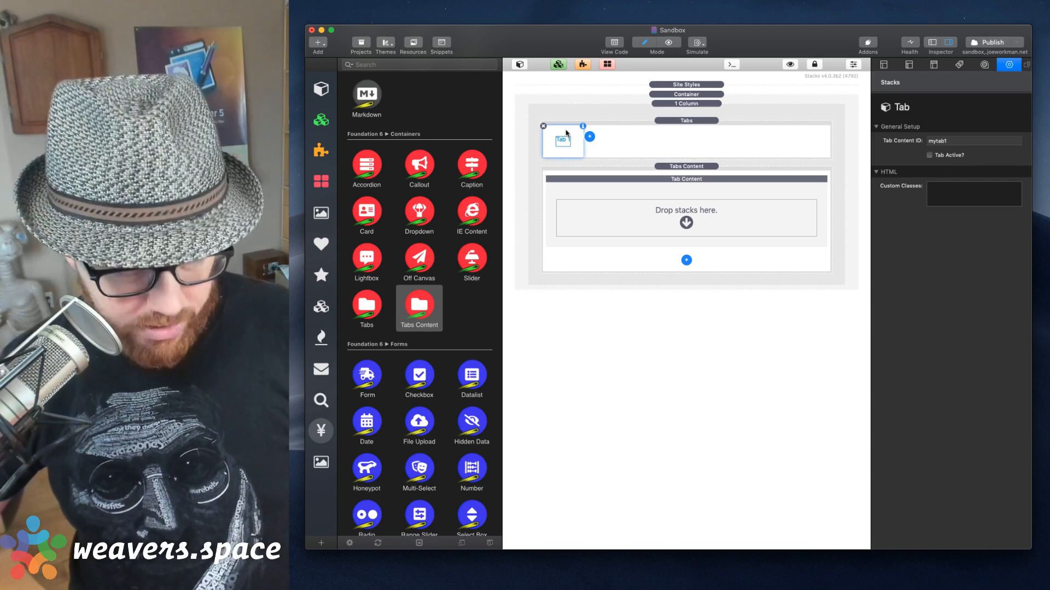
{"action": "key", "text": "super+d"}
{"action": "key", "text": "super+d"}
Relabel the two duplicated tabs as "Tab 2" and "Tab 3".
{"action": "left_click", "coordinate": [614, 137]}
{"action": "double_click", "coordinate": [609, 142]}
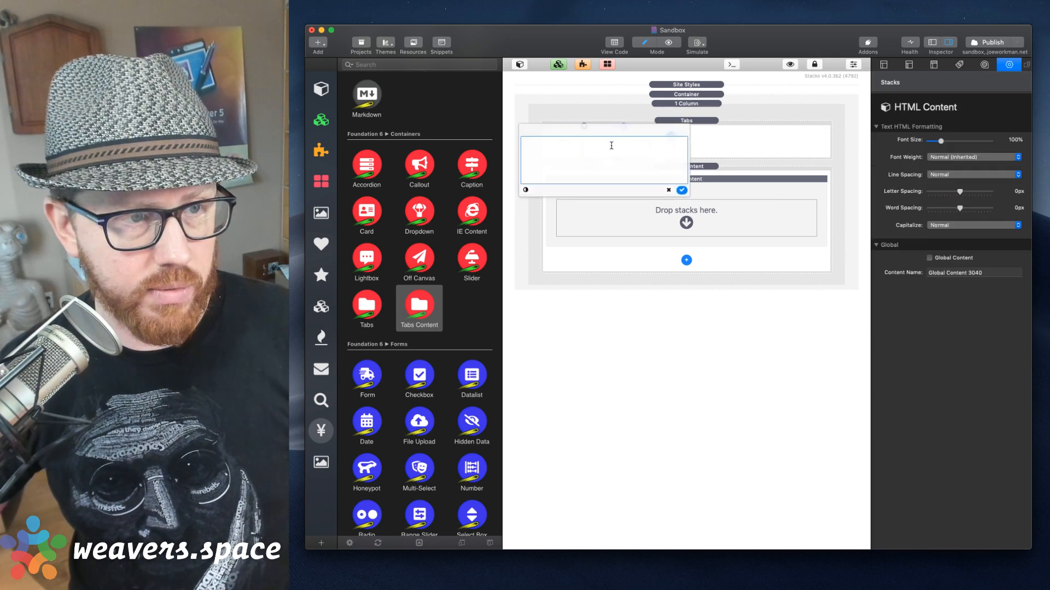
{"action": "type", "text": "2"}
{"action": "left_click", "coordinate": [683, 191]}
{"action": "double_click", "coordinate": [636, 141]}
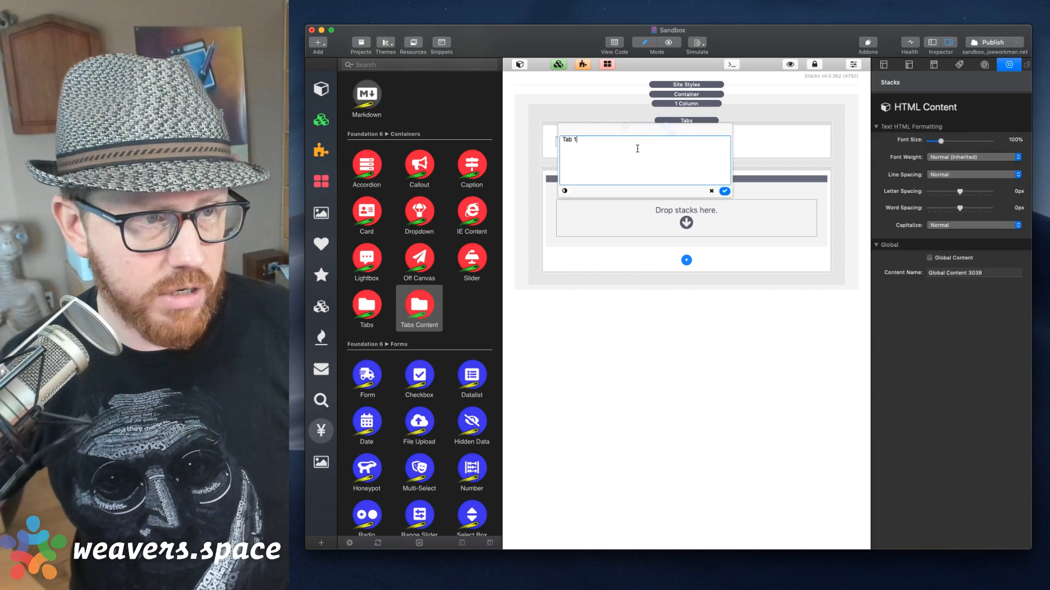
{"action": "left_click", "coordinate": [725, 191]}
Set Tab 1's Tab Content ID to tab1 and make it the active tab.
{"action": "left_click", "coordinate": [596, 131]}
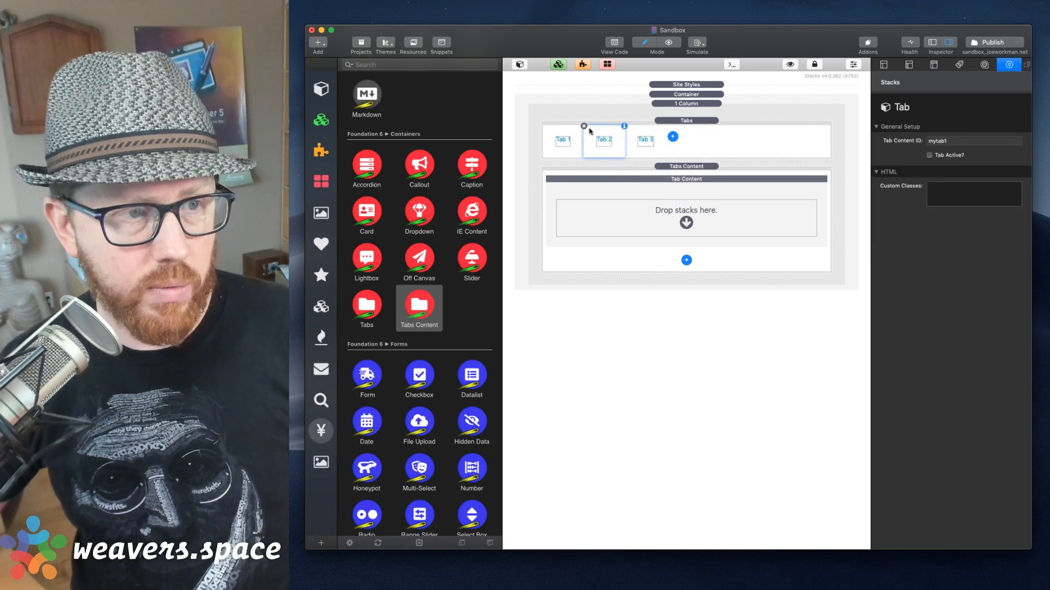
{"action": "left_click", "coordinate": [572, 131]}
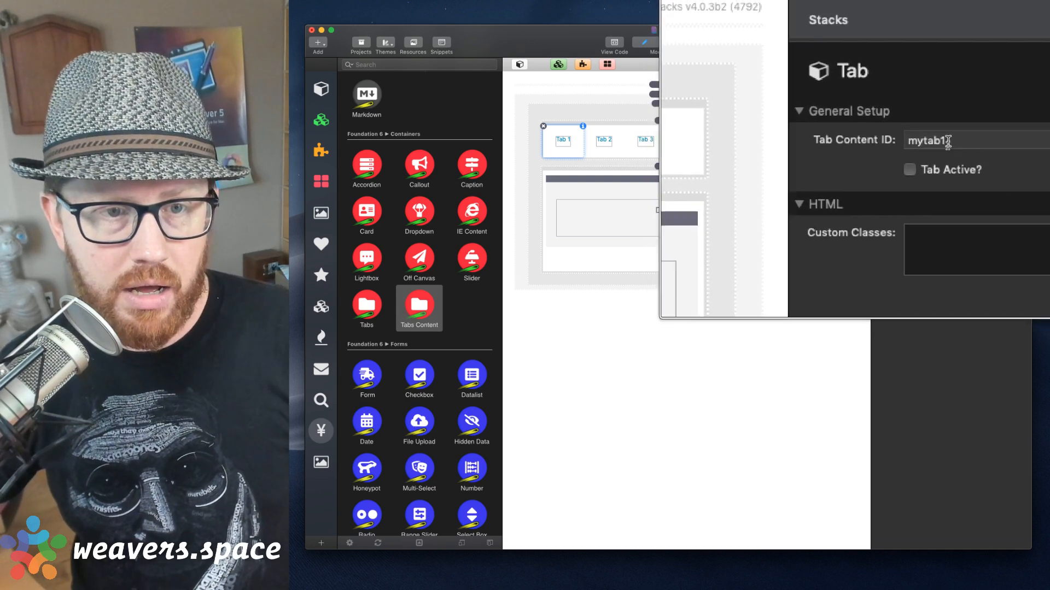
{"action": "left_click", "coordinate": [923, 140]}
{"action": "key", "text": "BackSpace"}
{"action": "key", "text": "Tab"}
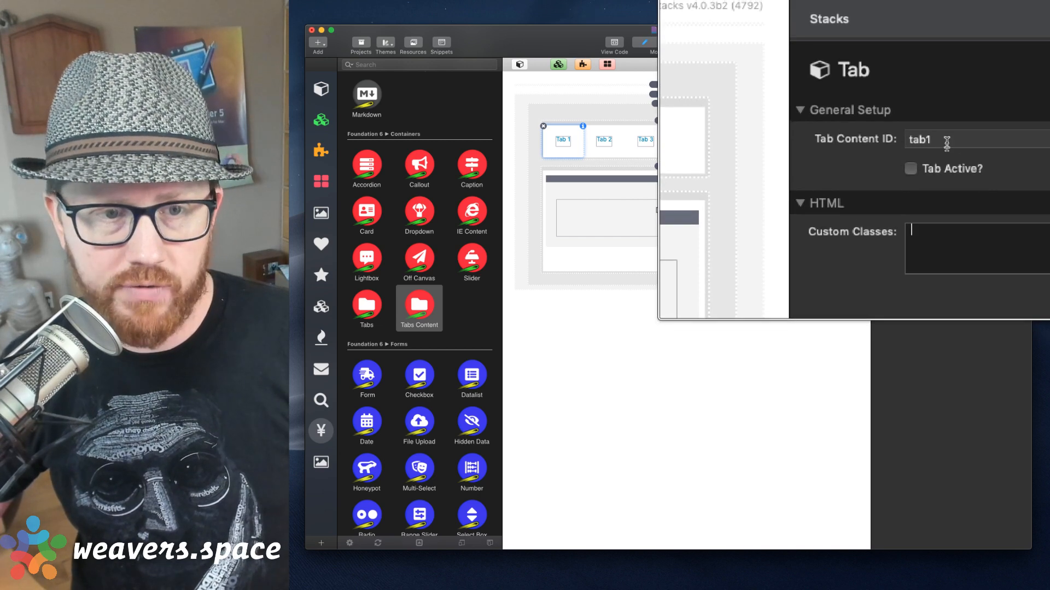
{"action": "left_click", "coordinate": [928, 156]}
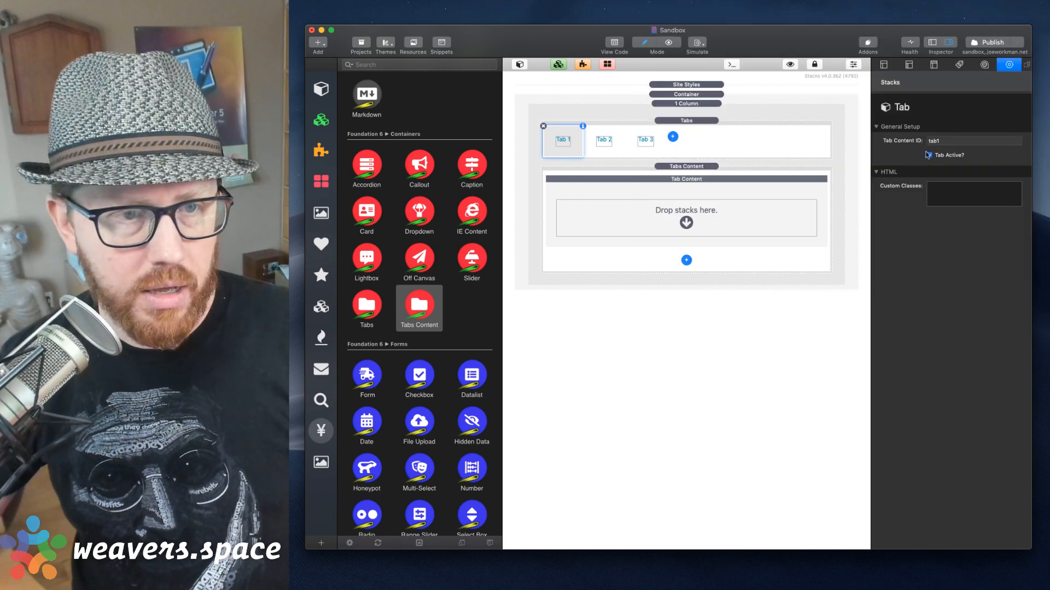
Set the Tab Content ID of Tab 2 to tab2 and that of Tab 3 to tab3.
{"action": "left_click", "coordinate": [604, 141]}
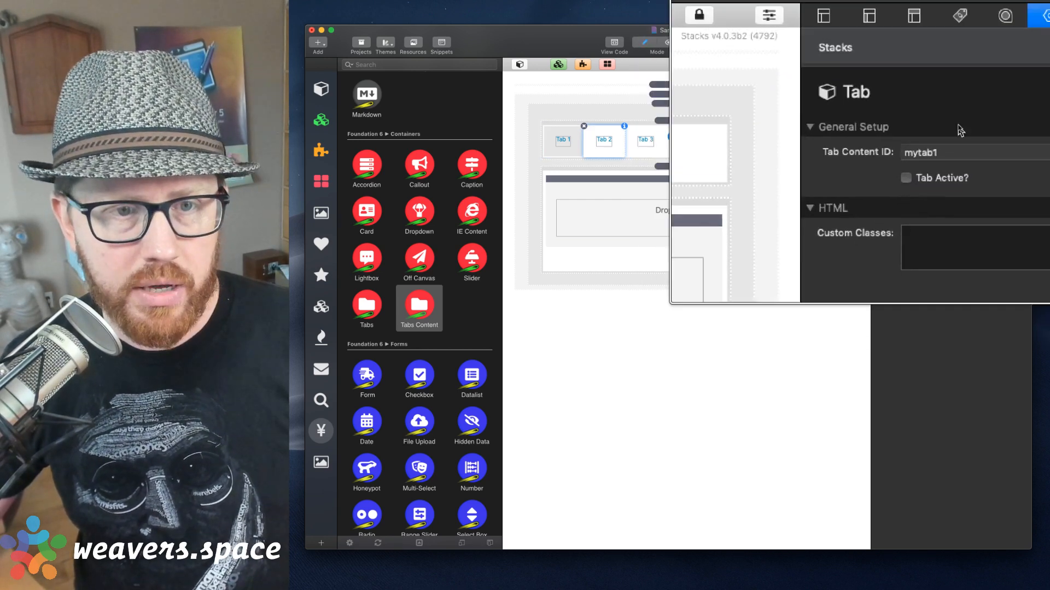
{"action": "double_click", "coordinate": [957, 140]}
{"action": "type", "text": "tab2"}
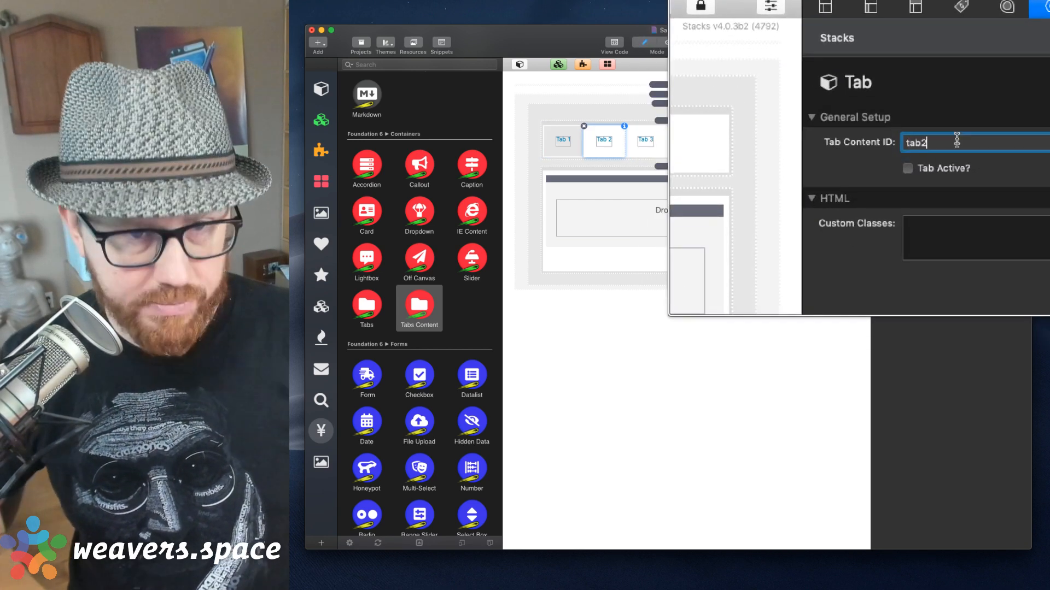
{"action": "key", "text": "Tab"}
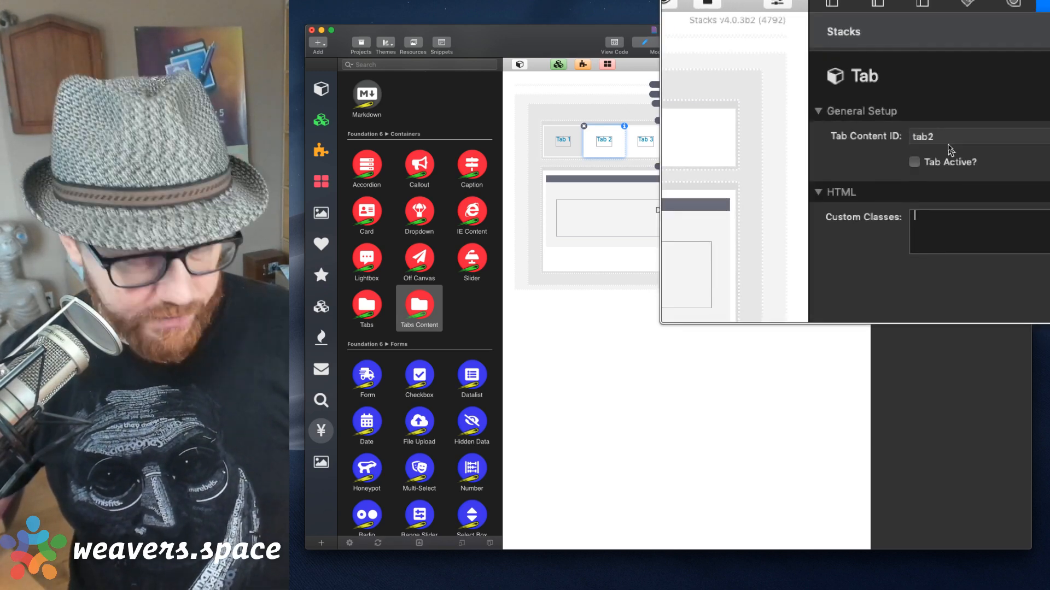
{"action": "left_click", "coordinate": [646, 137]}
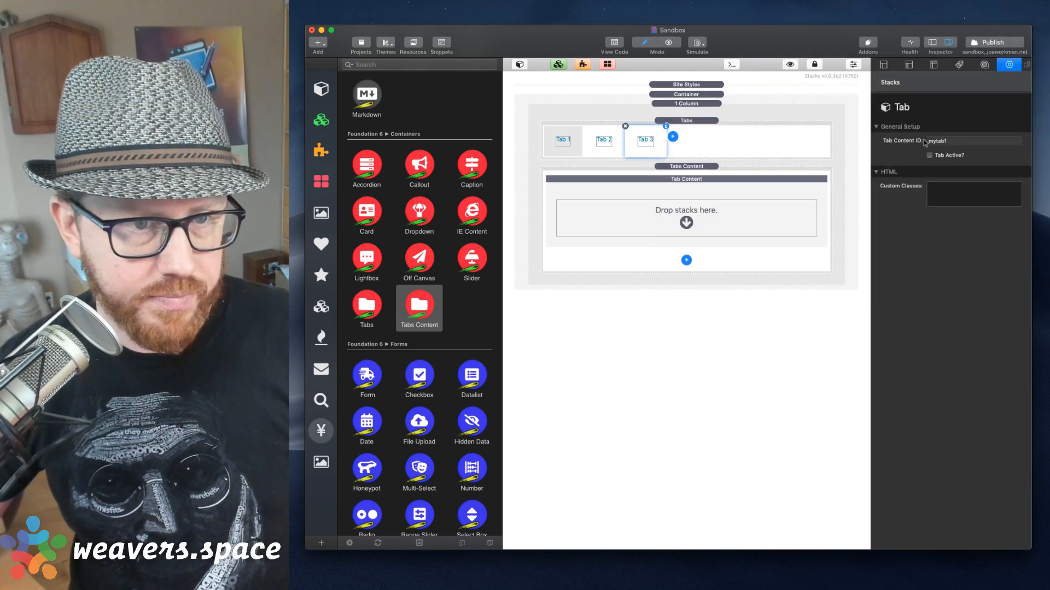
{"action": "double_click", "coordinate": [959, 142]}
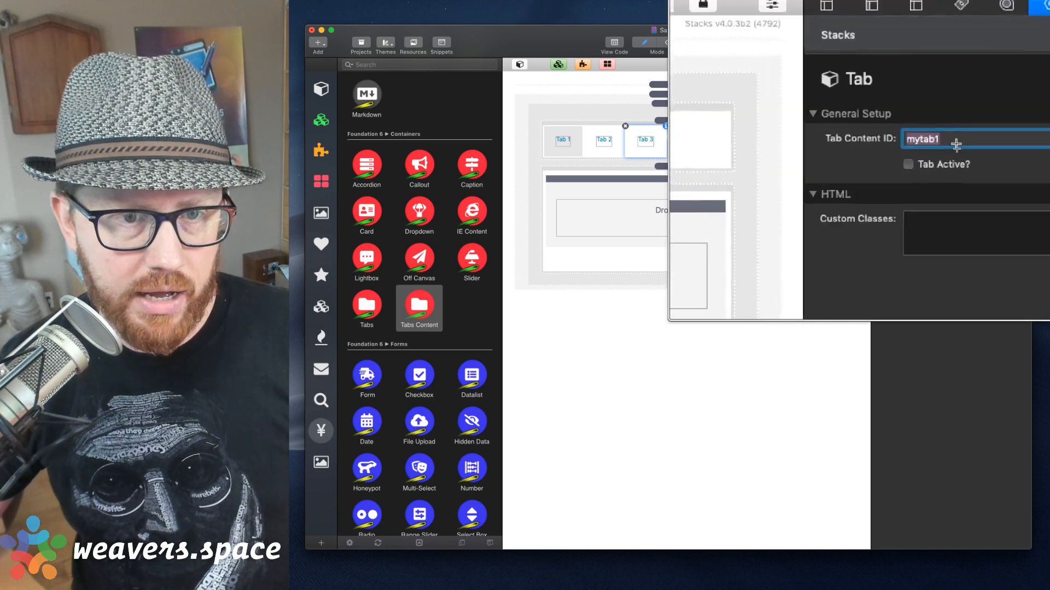
{"action": "type", "text": "tab3"}
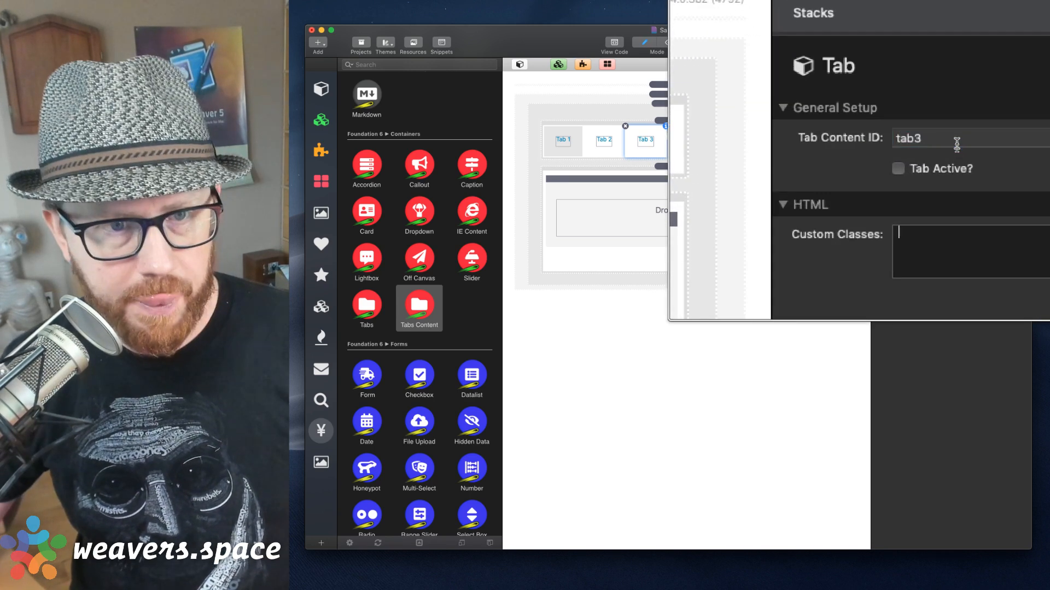
{"action": "key", "text": "Tab"}
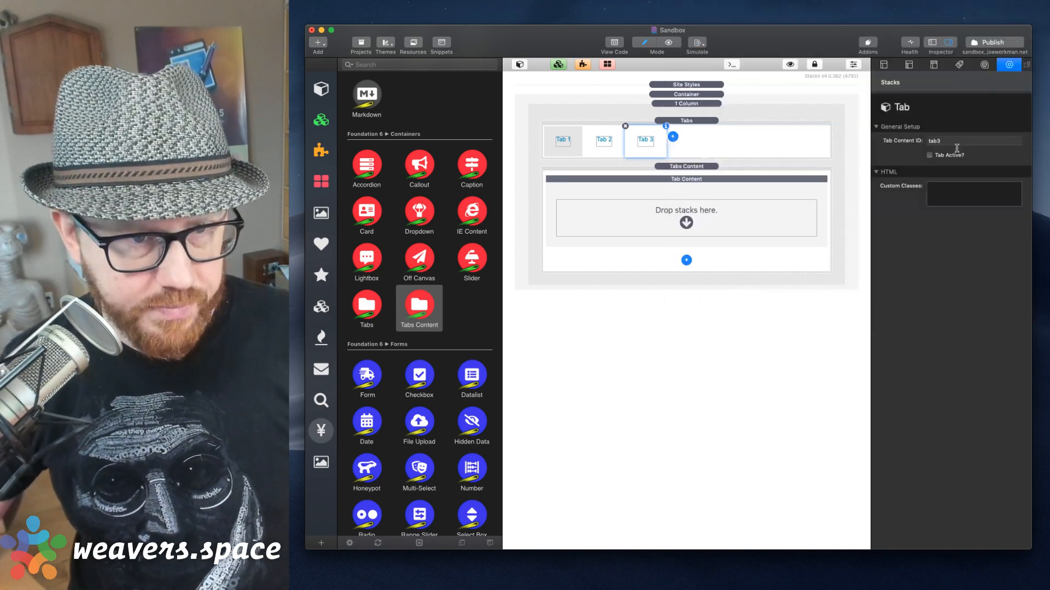
Place a Text stack inside the Tab Content item and duplicate that item twice.
{"action": "left_click", "coordinate": [709, 191]}
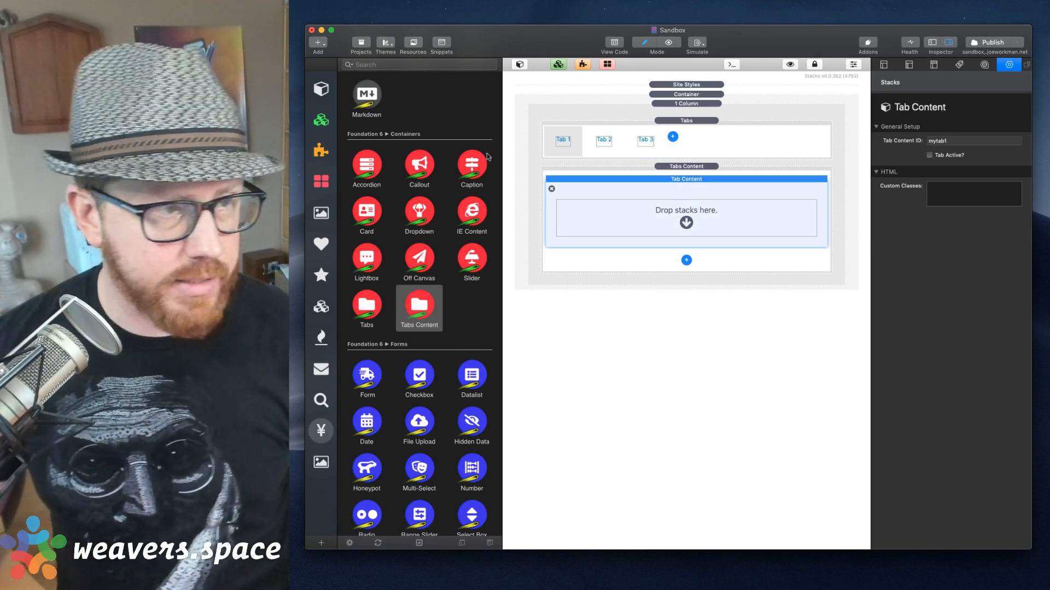
{"action": "scroll", "coordinate": [460, 189], "scroll_direction": "up", "scroll_amount": 7}
{"action": "scroll", "coordinate": [460, 190], "scroll_direction": "up", "scroll_amount": 6}
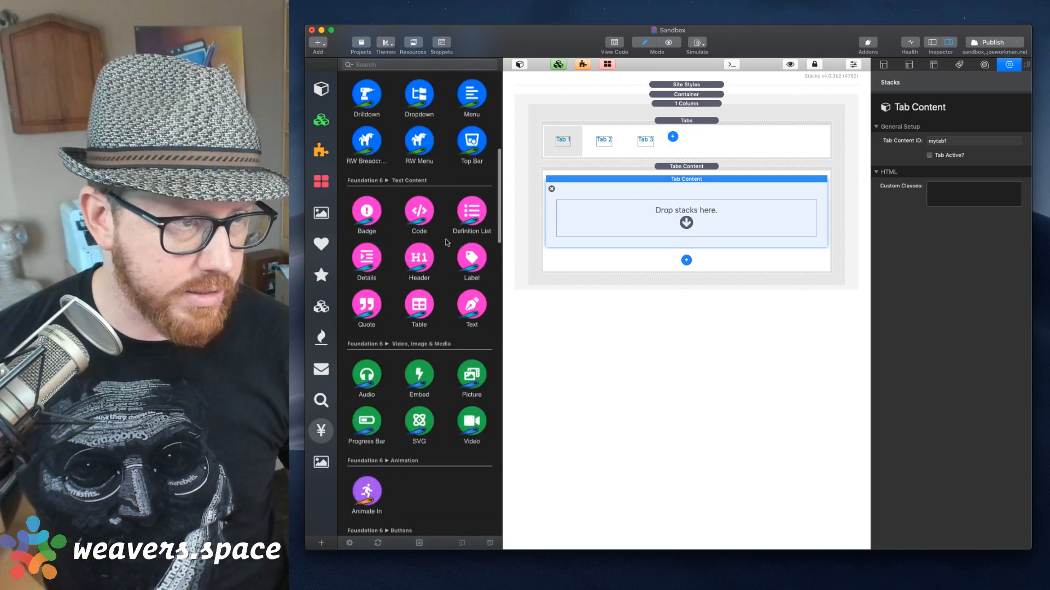
{"action": "left_click_drag", "start_coordinate": [475, 312], "coordinate": [686, 216]}
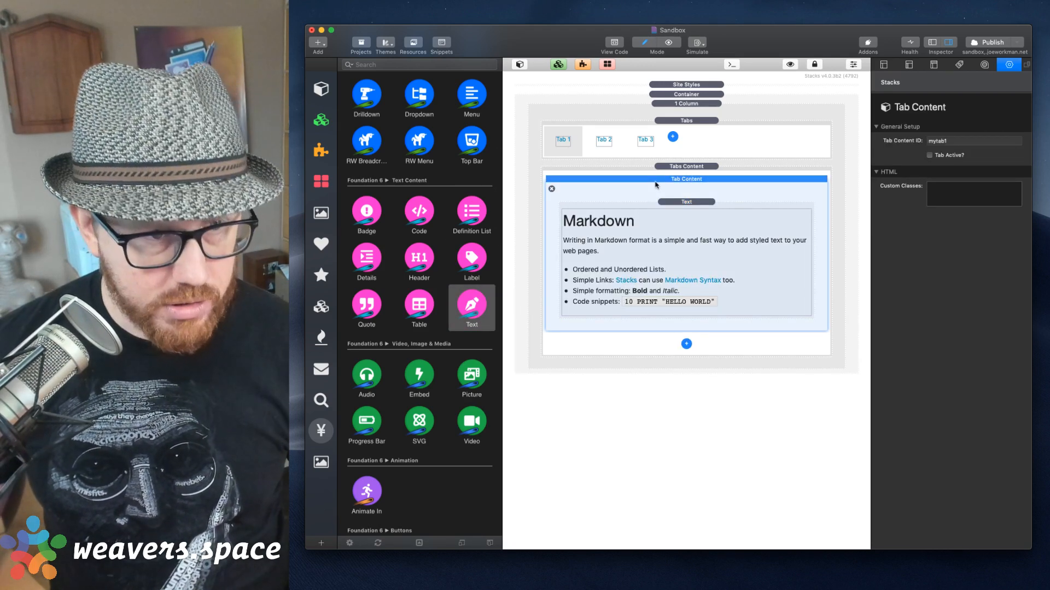
{"action": "key", "text": "super+d"}
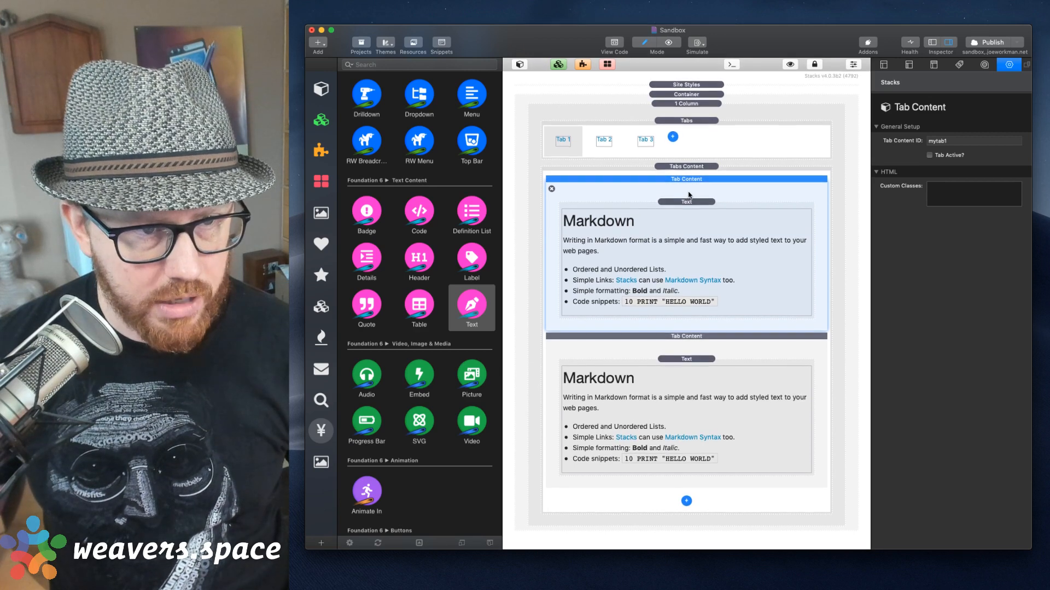
{"action": "key", "text": "super+d"}
Replace the Text stack in the second Tab Content item with a Table stack.
{"action": "scroll", "coordinate": [688, 230], "scroll_direction": "down", "scroll_amount": 2}
{"action": "left_click", "coordinate": [686, 306]}
{"action": "key", "text": "Delete"}
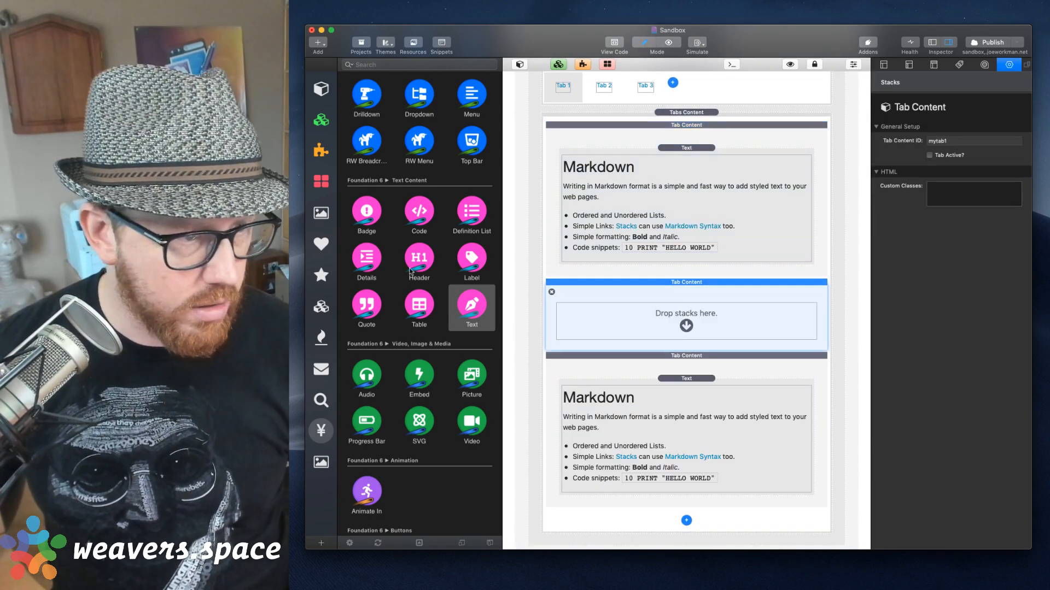
{"action": "left_click_drag", "start_coordinate": [417, 312], "coordinate": [634, 350]}
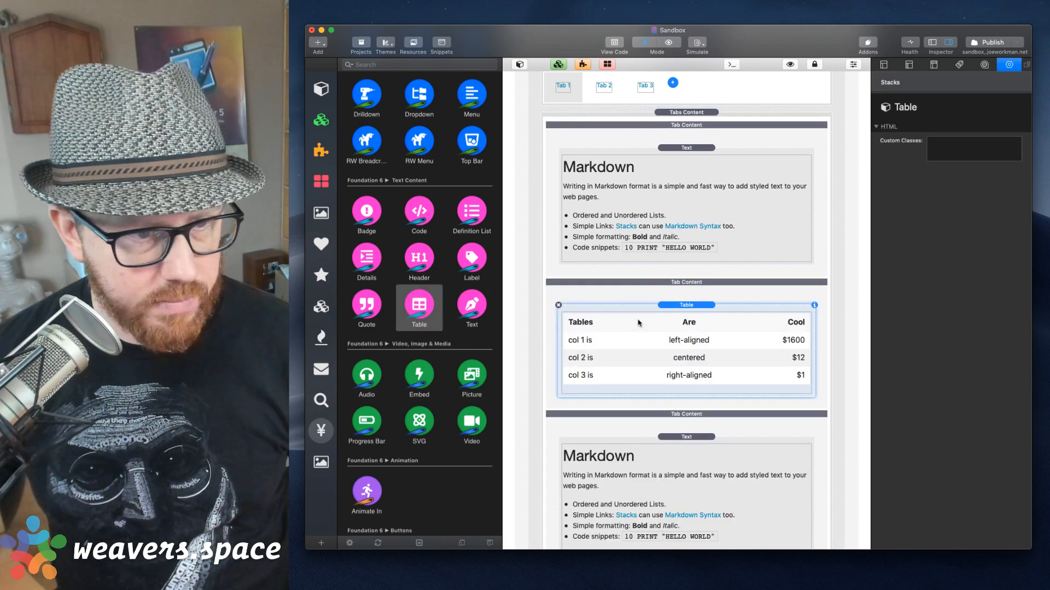
Replace the Text stack in the third Tab Content item with a Quote stack.
{"action": "scroll", "coordinate": [671, 483], "scroll_direction": "down", "scroll_amount": 2}
{"action": "left_click", "coordinate": [671, 483]}
{"action": "key", "text": "Delete"}
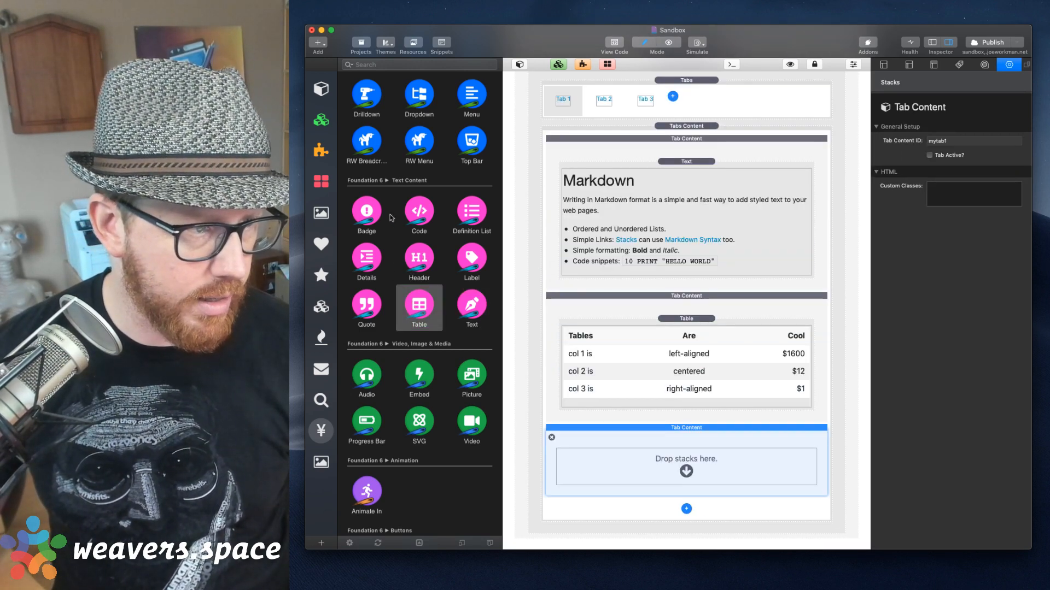
{"action": "left_click_drag", "start_coordinate": [361, 291], "coordinate": [693, 454]}
{"action": "scroll", "coordinate": [646, 381], "scroll_direction": "up", "scroll_amount": 1}
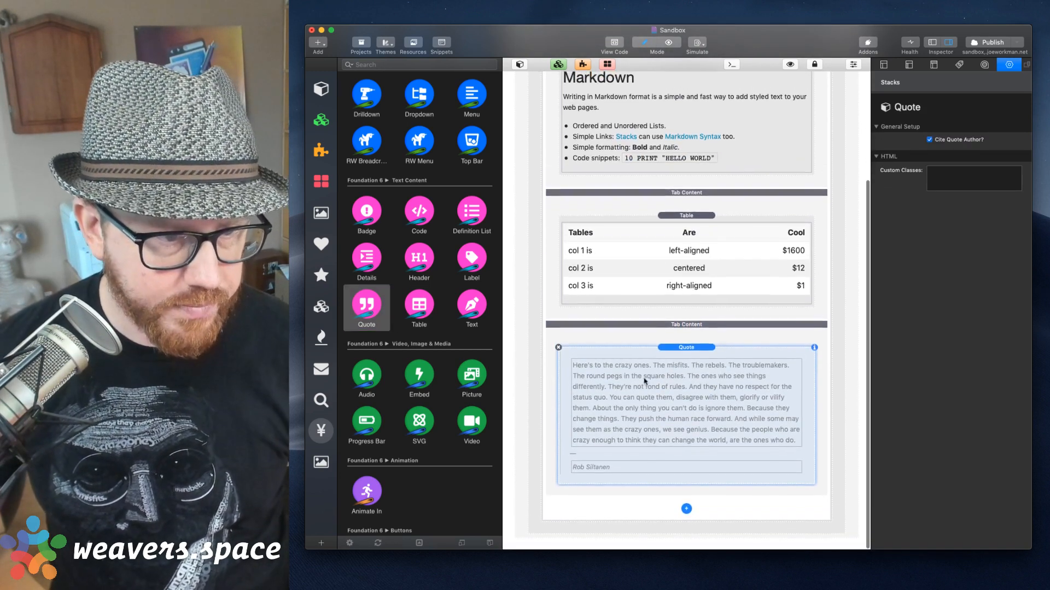
Set the first Tab Content item's ID to tab1 and make it the active tab.
{"action": "left_click", "coordinate": [697, 325]}
{"action": "scroll", "coordinate": [695, 328], "scroll_direction": "up", "scroll_amount": 4}
{"action": "left_click", "coordinate": [703, 119]}
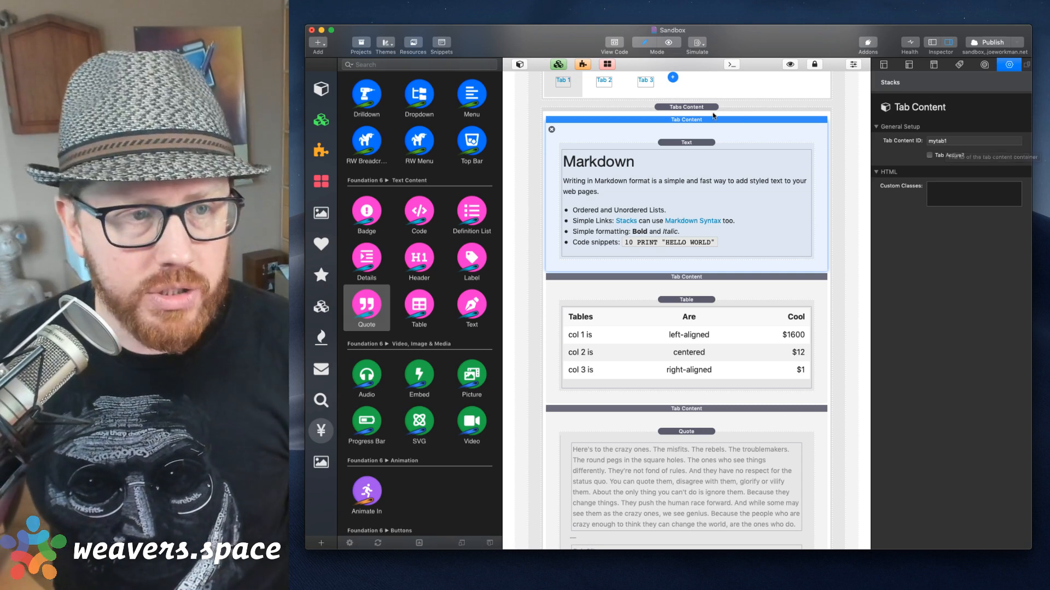
{"action": "double_click", "coordinate": [949, 143]}
{"action": "type", "text": "tab"}
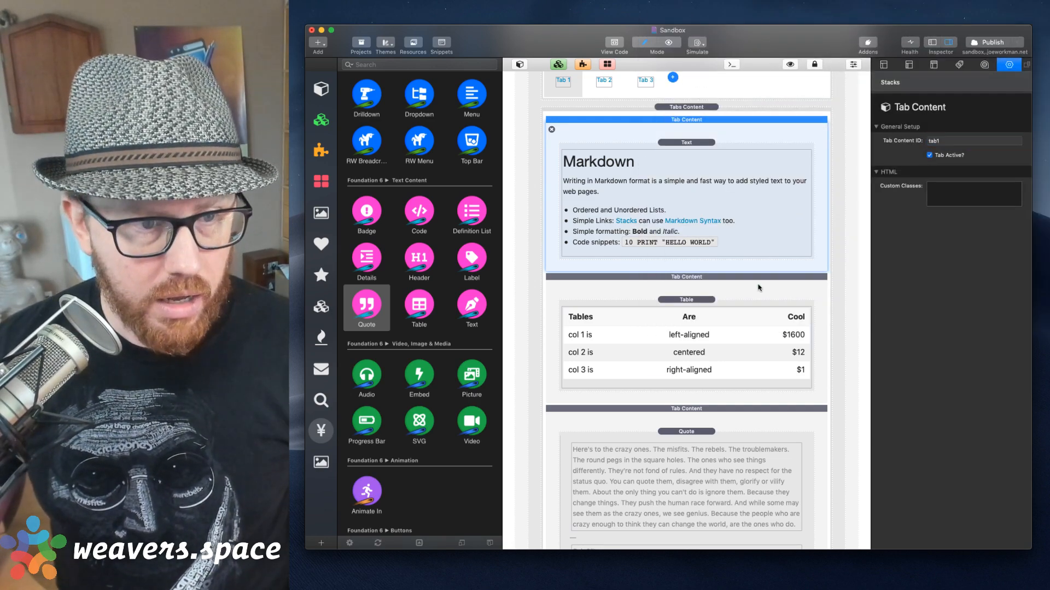
Set the Tab Content ID of the table's item to tab2 and that of the quote's item to tab3.
{"action": "left_click", "coordinate": [759, 289]}
{"action": "double_click", "coordinate": [949, 140]}
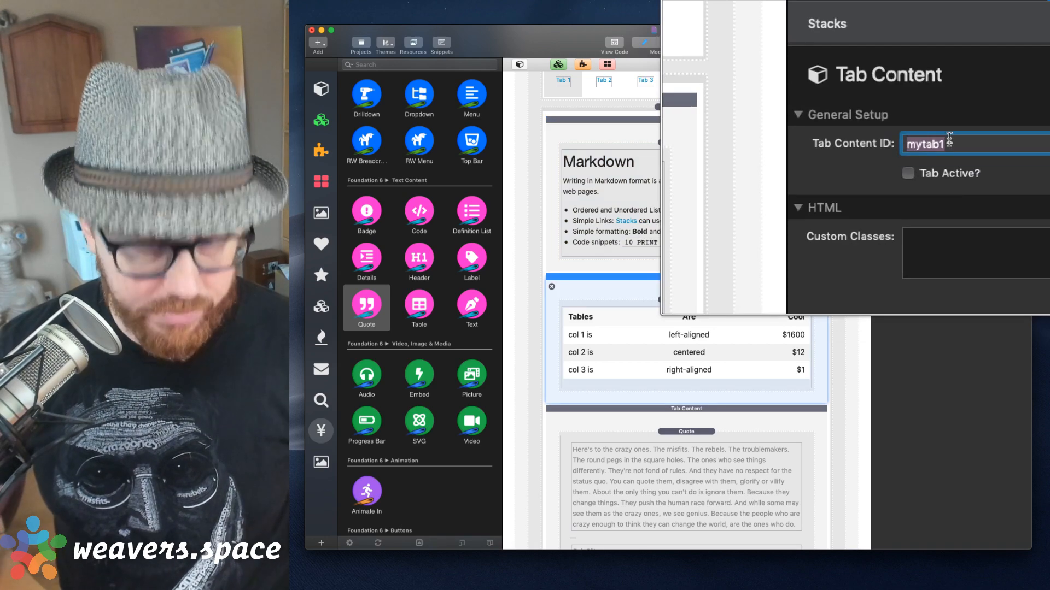
{"action": "type", "text": "tab"}
{"action": "key", "text": "Tab"}
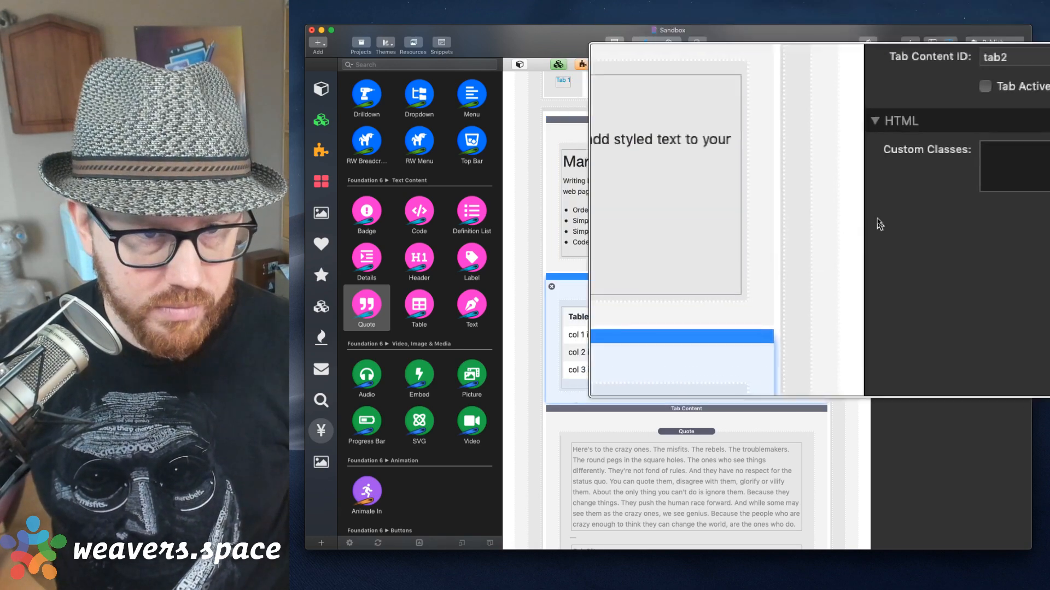
{"action": "left_click", "coordinate": [786, 417]}
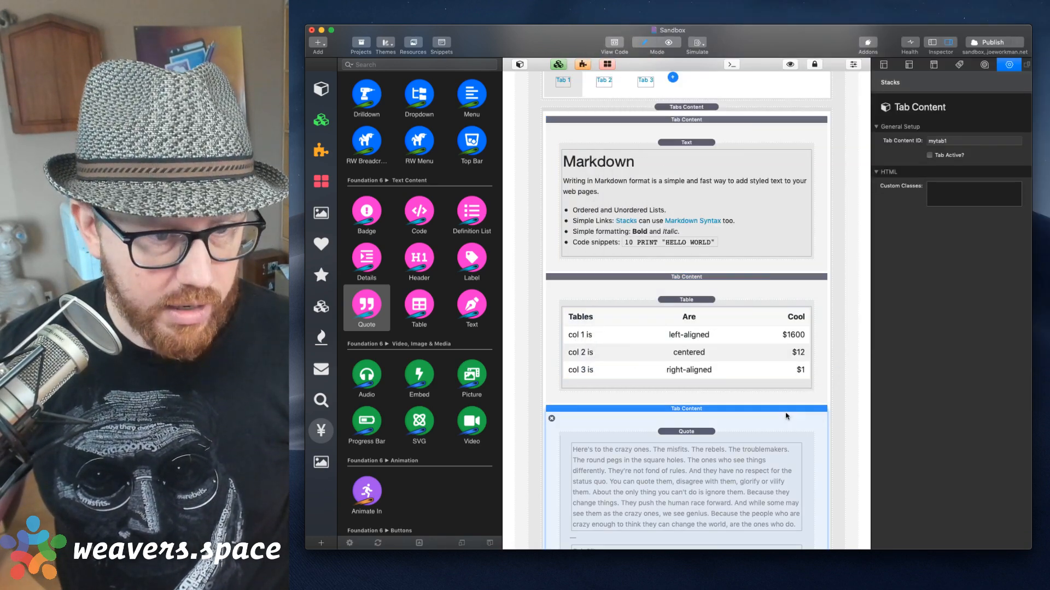
{"action": "double_click", "coordinate": [950, 140]}
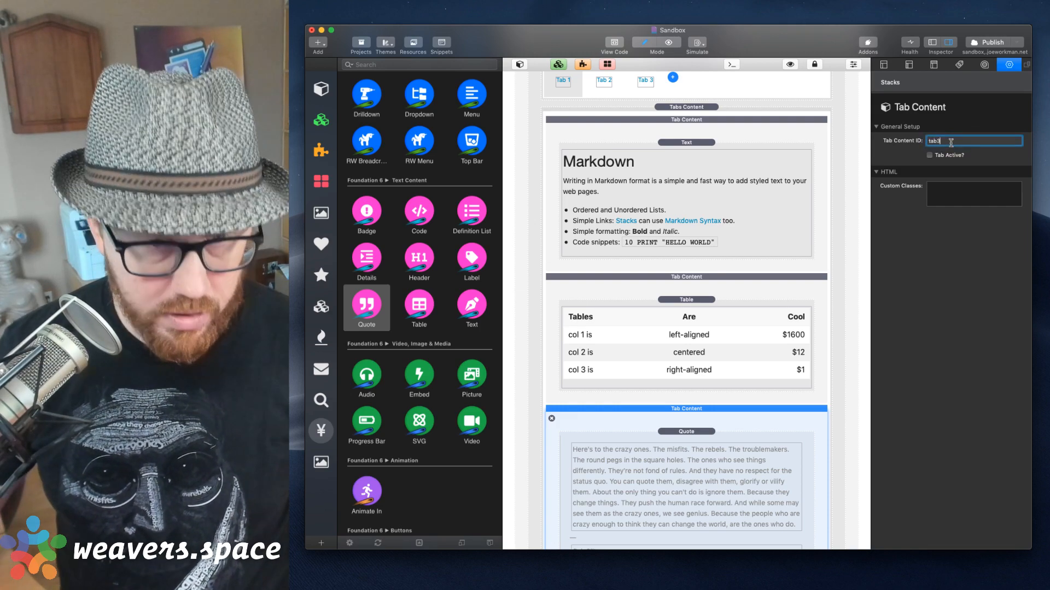
{"action": "key", "text": "Return"}
Move Tab 3 ahead of Tab 2 in the Tabs stack and put Tab 2 back in second place.
{"action": "left_click", "coordinate": [753, 275]}
{"action": "left_click_drag", "start_coordinate": [736, 281], "coordinate": [736, 403]}
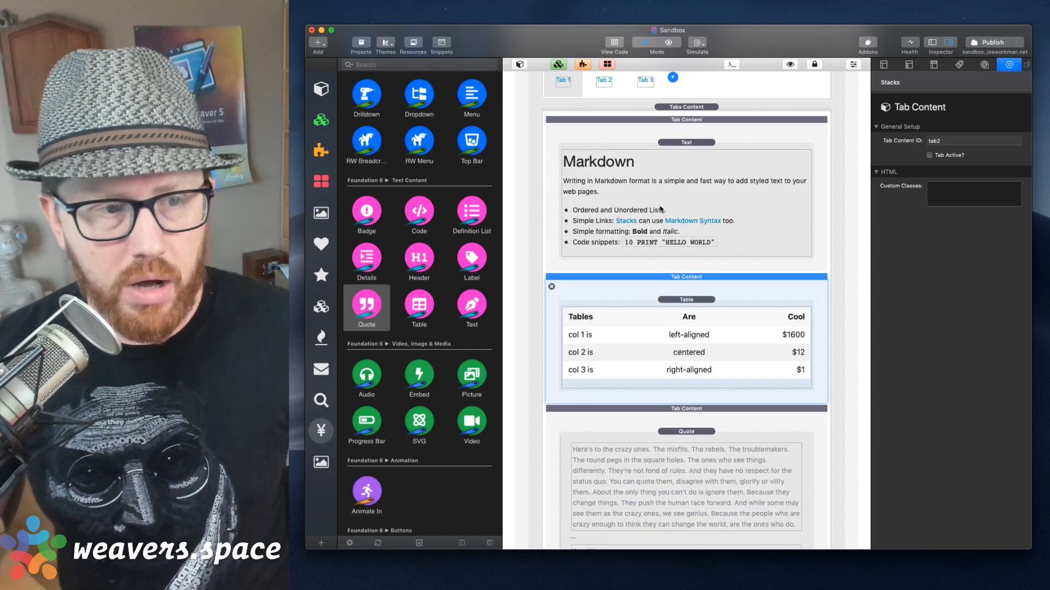
{"action": "scroll", "coordinate": [660, 209], "scroll_direction": "up", "scroll_amount": 2}
{"action": "left_click", "coordinate": [636, 159]}
{"action": "left_click_drag", "start_coordinate": [645, 139], "coordinate": [596, 131]}
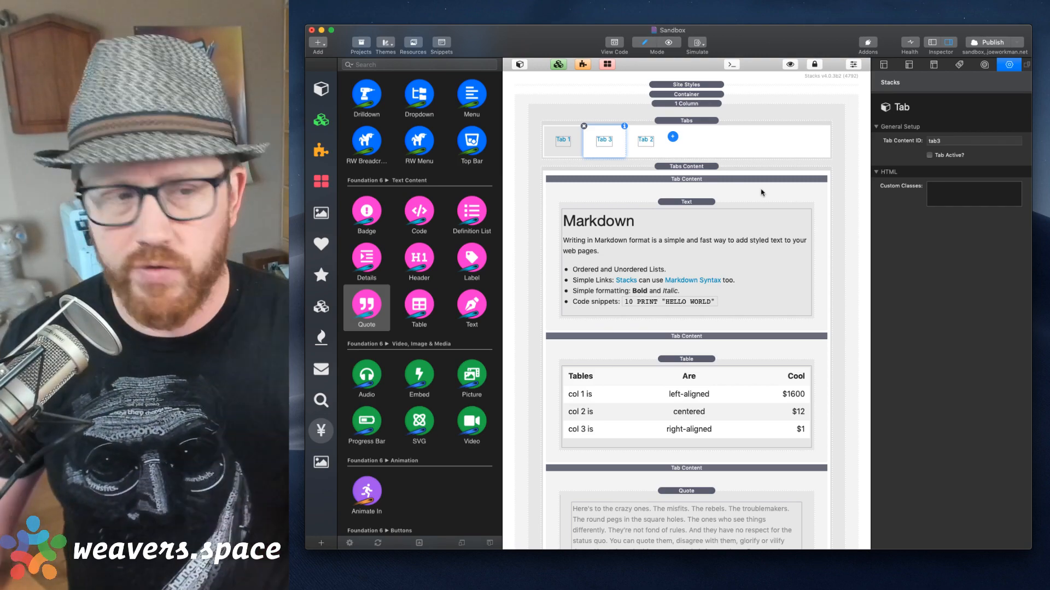
{"action": "left_click", "coordinate": [636, 135]}
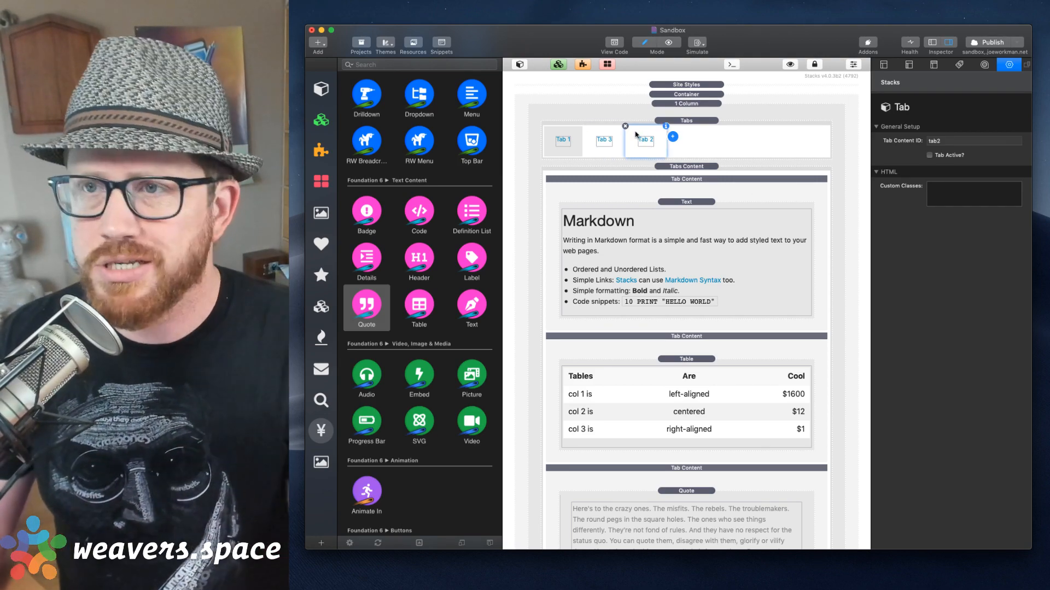
{"action": "left_click_drag", "start_coordinate": [640, 133], "coordinate": [604, 131]}
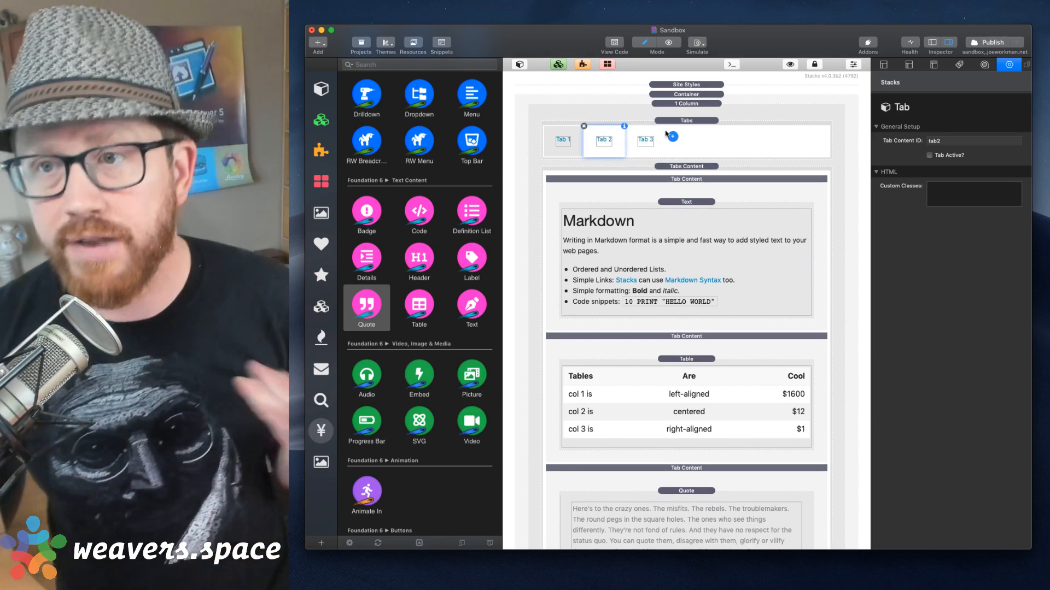
Preview the page, switch between Tab 1, Tab 2 and Tab 3 to check their contents, and close the preview.
{"action": "left_click", "coordinate": [692, 133]}
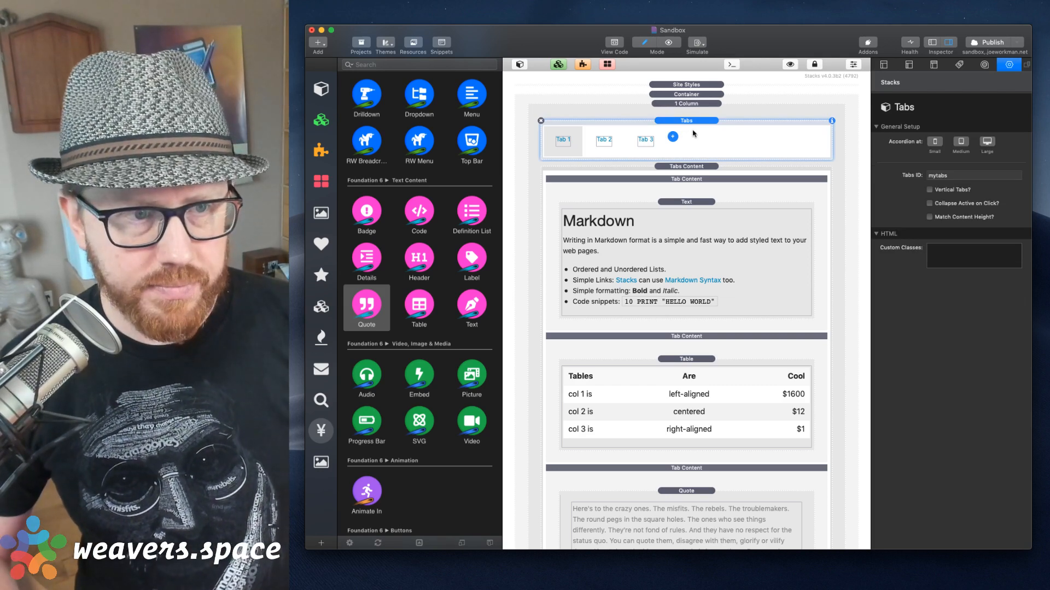
{"action": "key", "text": "super+shift+r"}
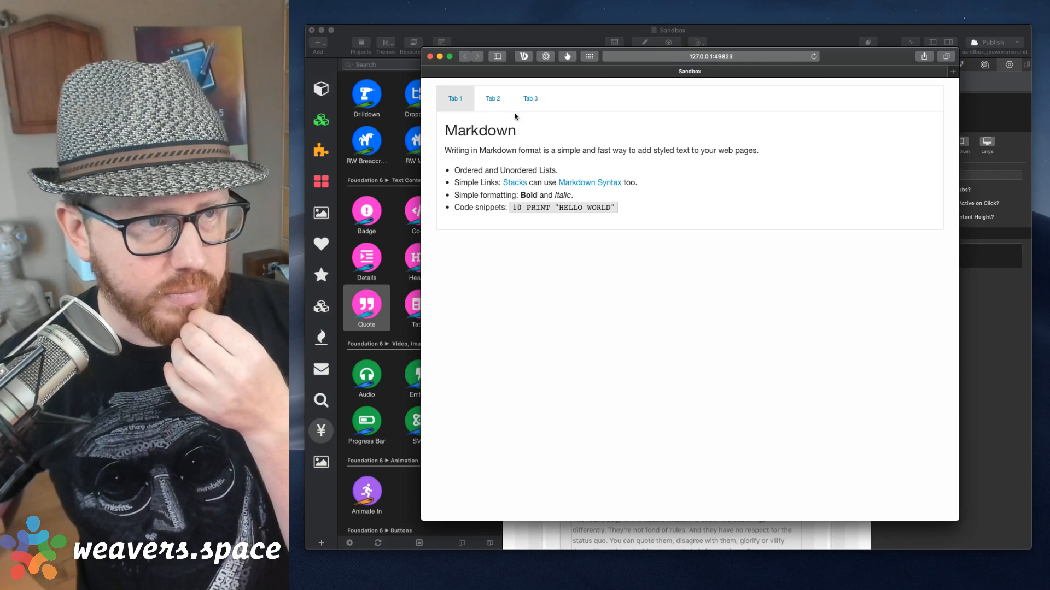
{"action": "left_click", "coordinate": [492, 98]}
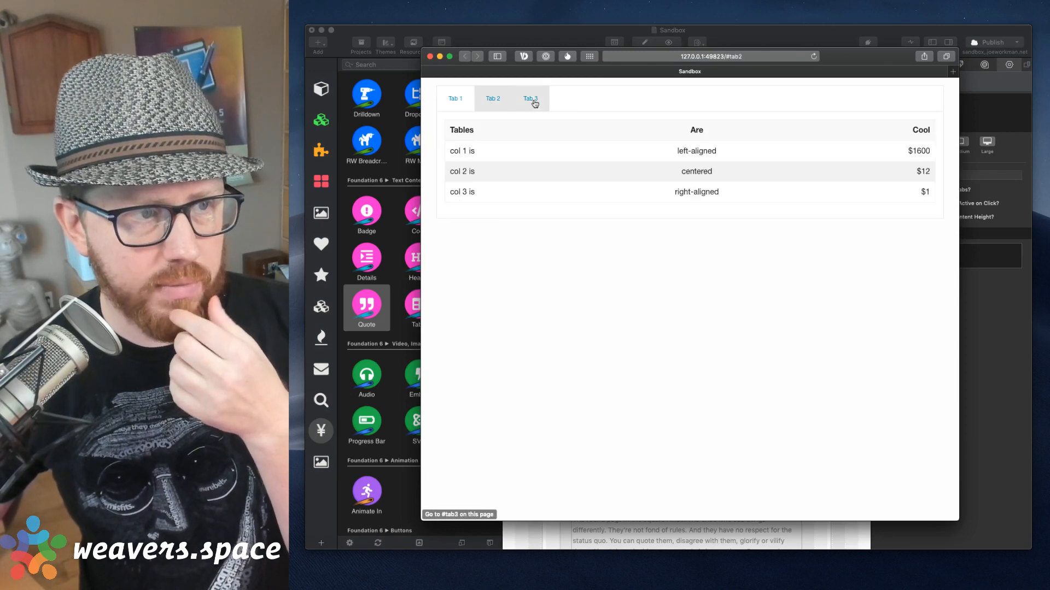
{"action": "left_click", "coordinate": [531, 99]}
{"action": "left_click", "coordinate": [493, 98]}
{"action": "left_click", "coordinate": [455, 101]}
{"action": "left_click", "coordinate": [493, 99]}
{"action": "left_click", "coordinate": [529, 98]}
{"action": "left_click", "coordinate": [492, 99]}
{"action": "left_click", "coordinate": [530, 98]}
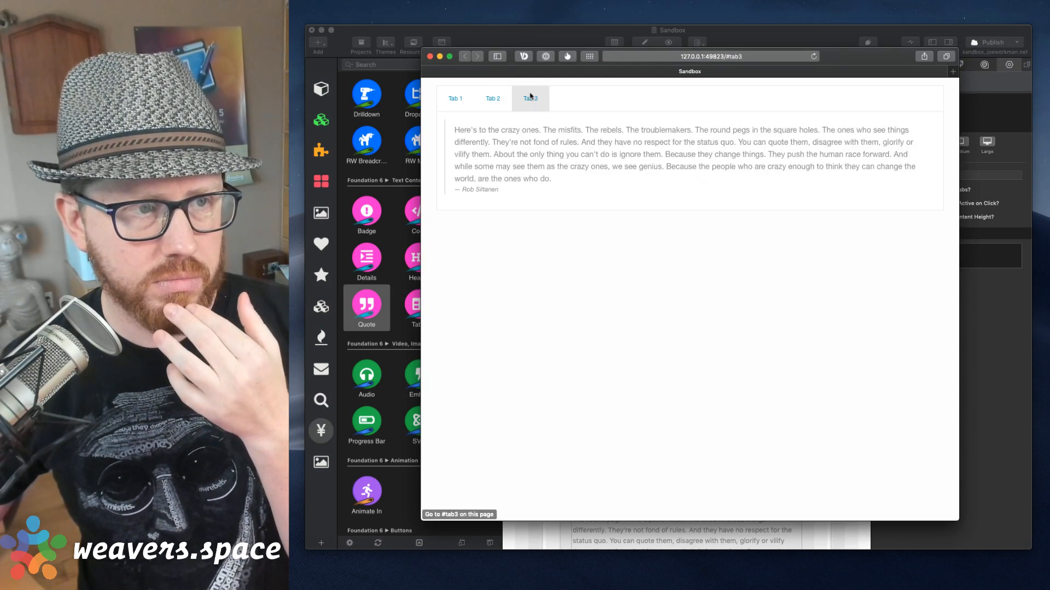
{"action": "left_click_drag", "start_coordinate": [426, 58], "coordinate": [426, 57]}
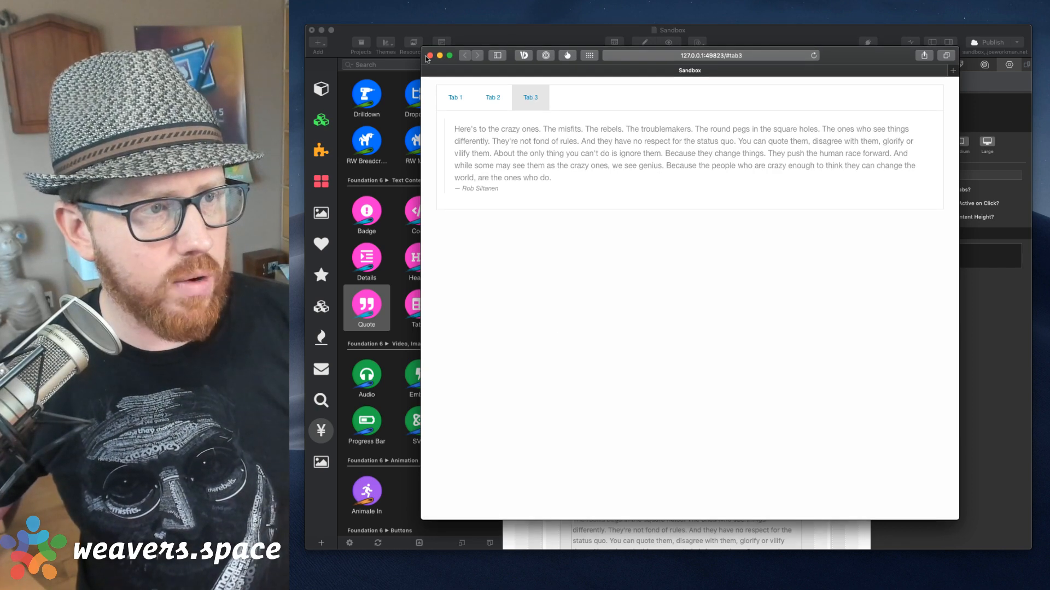
{"action": "left_click", "coordinate": [430, 55]}
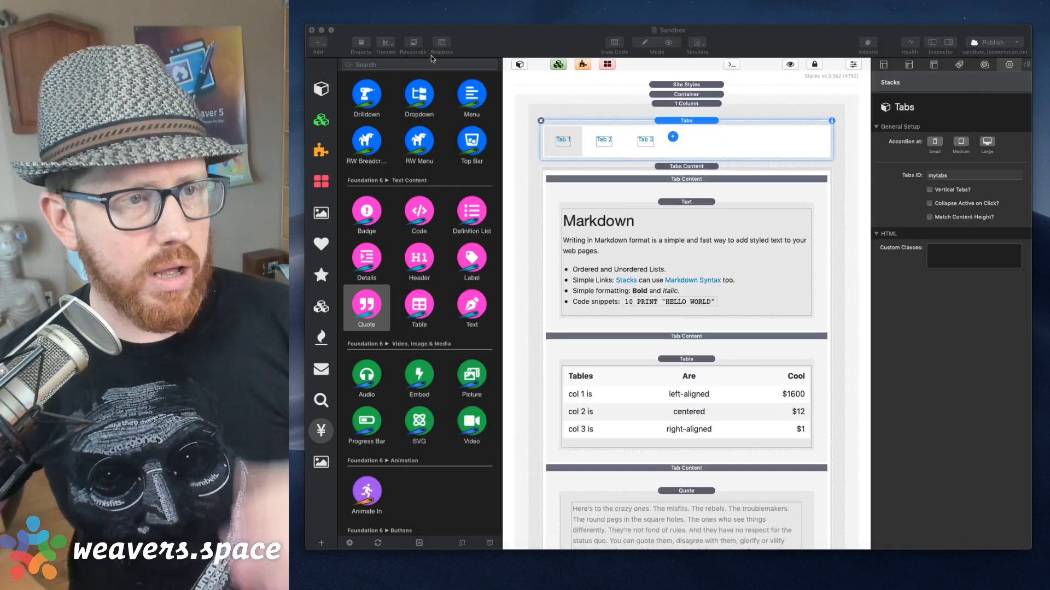
Duplicate the Container holding the tab layout and hide the first copy's contents in edit mode.
{"action": "left_click", "coordinate": [674, 106]}
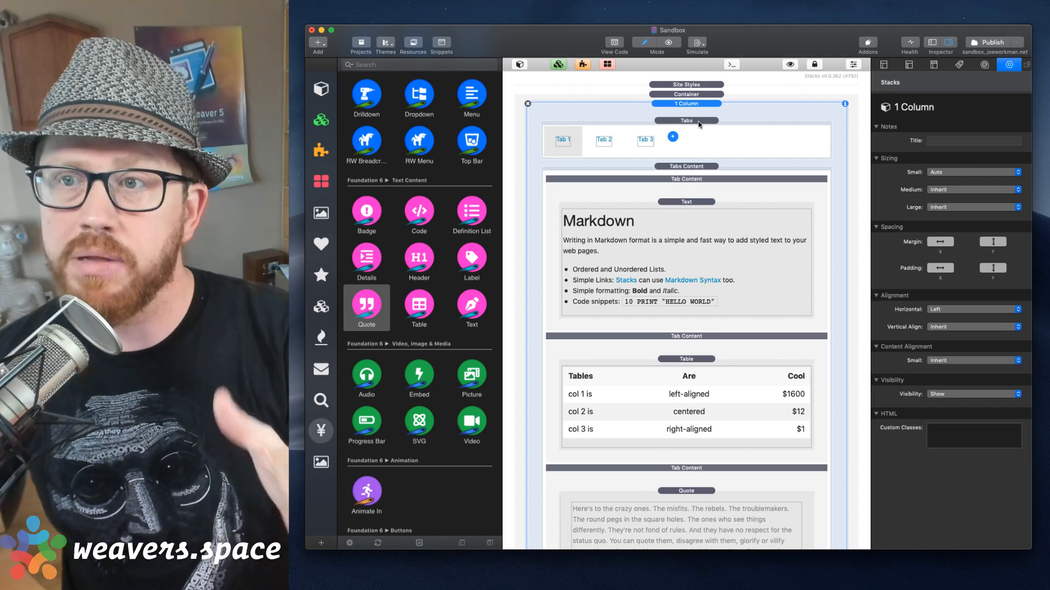
{"action": "left_click", "coordinate": [697, 122]}
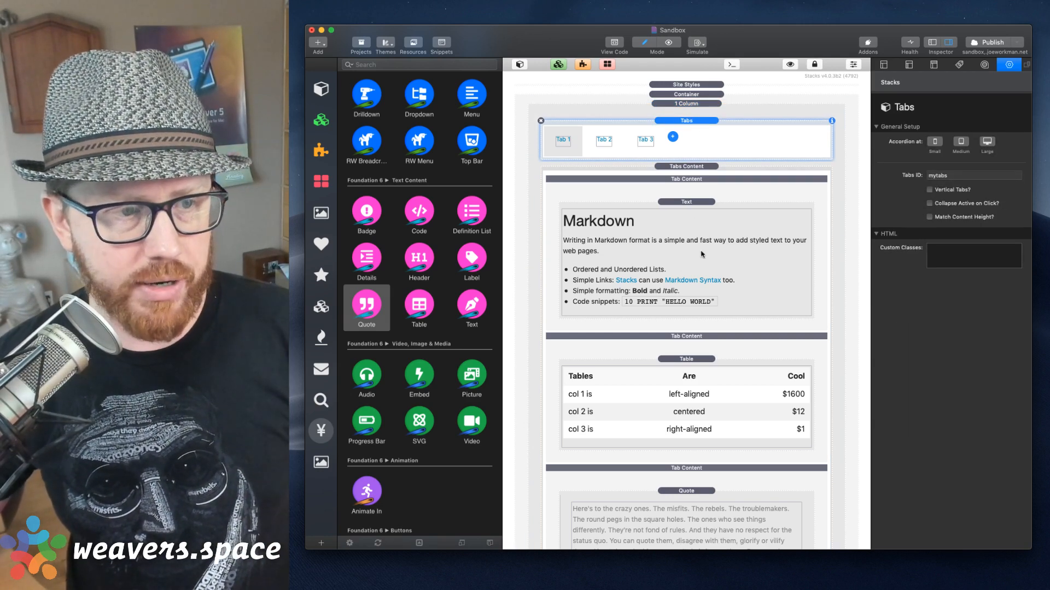
{"action": "left_click", "coordinate": [686, 104]}
{"action": "left_click", "coordinate": [683, 96]}
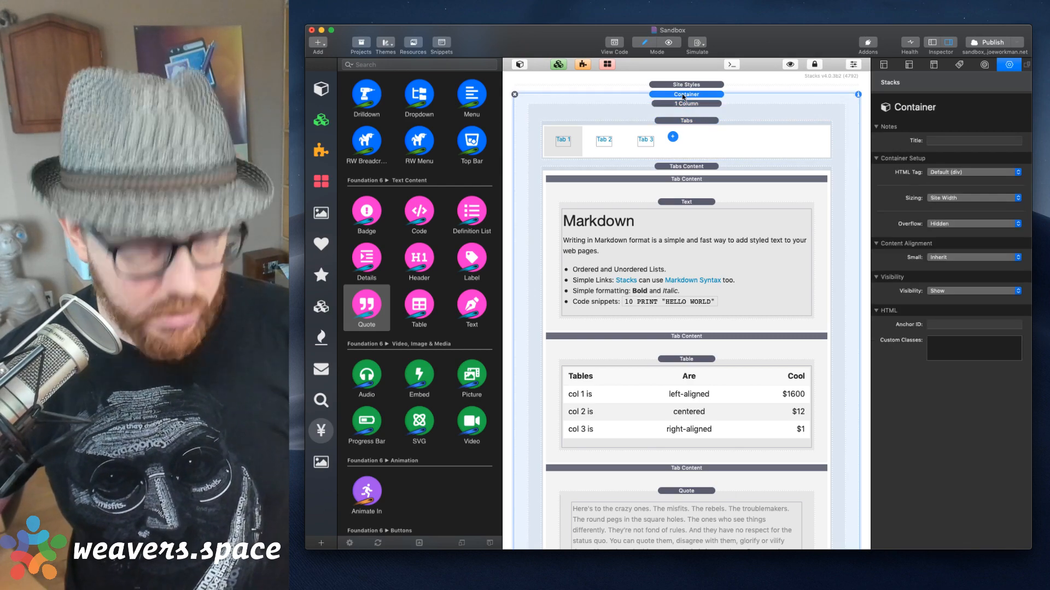
{"action": "scroll", "coordinate": [681, 98], "scroll_direction": "up", "scroll_amount": 5}
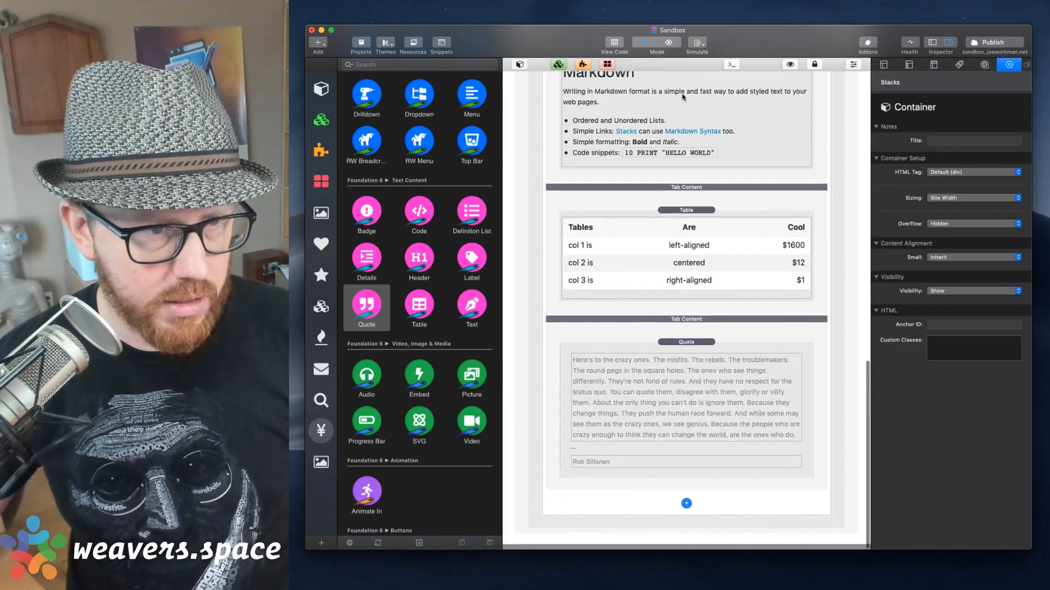
{"action": "scroll", "coordinate": [682, 98], "scroll_direction": "down", "scroll_amount": 3}
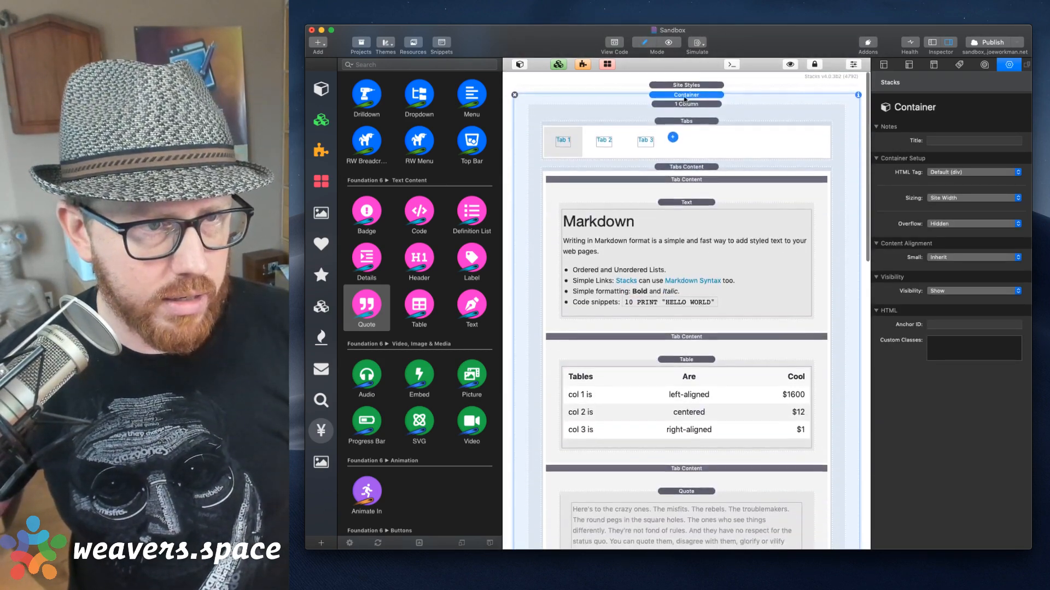
{"action": "scroll", "coordinate": [716, 138], "scroll_direction": "up", "scroll_amount": 2}
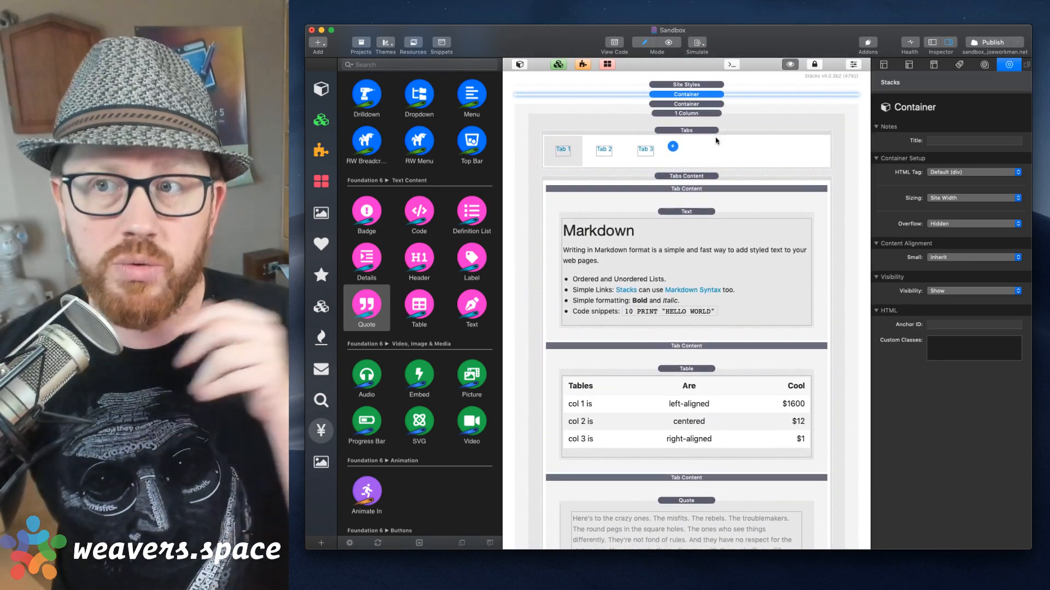
Add a 2 Columns stack to the visible Container, moving Tabs into its first column and Tabs Content into its second.
{"action": "scroll", "coordinate": [497, 237], "scroll_direction": "up", "scroll_amount": 8}
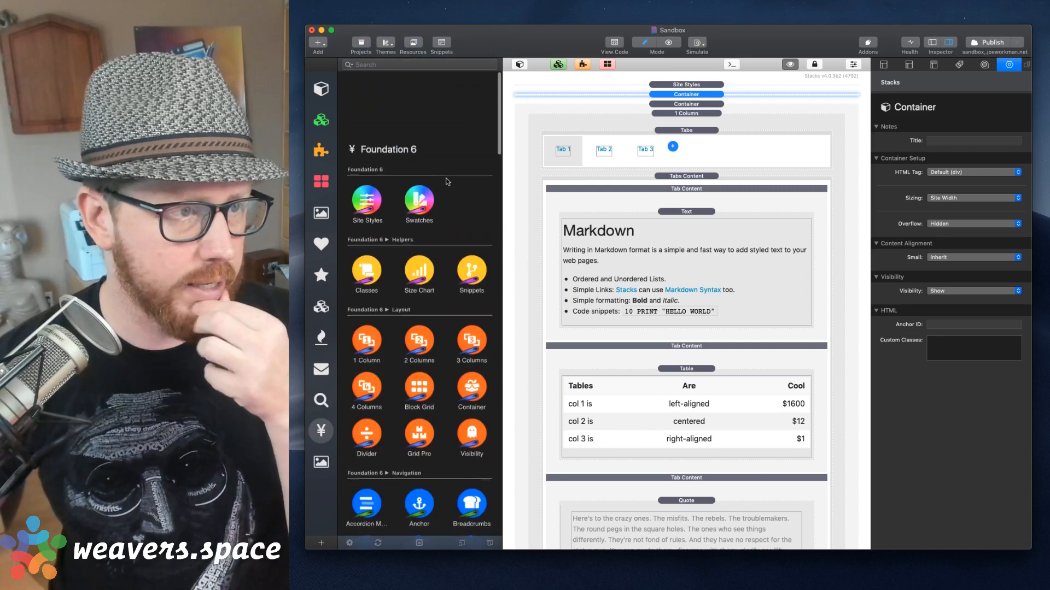
{"action": "left_click_drag", "start_coordinate": [419, 279], "coordinate": [670, 124]}
{"action": "left_click_drag", "start_coordinate": [677, 185], "coordinate": [610, 140]}
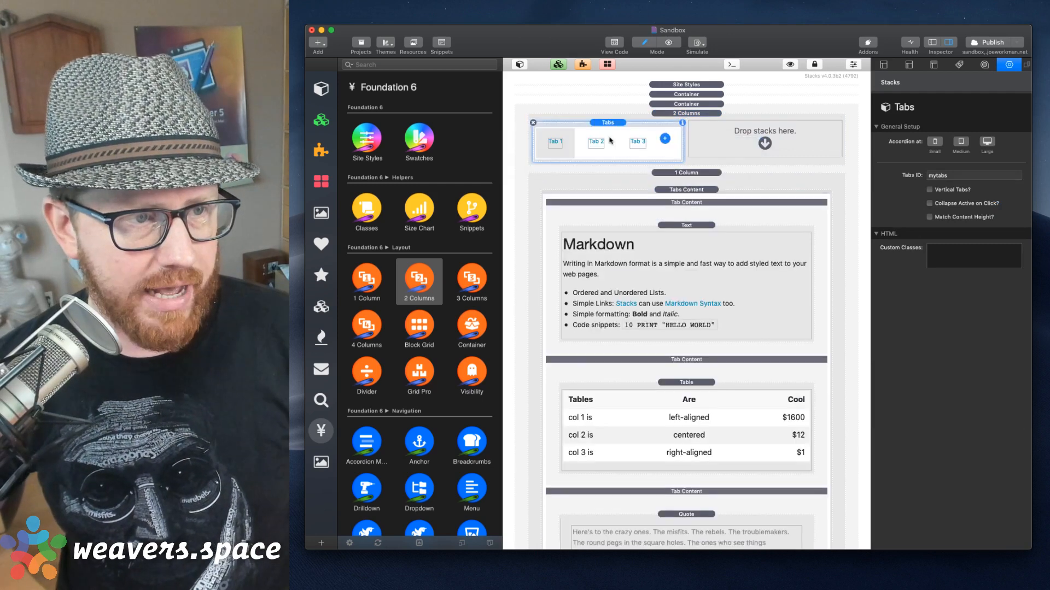
{"action": "left_click_drag", "start_coordinate": [683, 193], "coordinate": [769, 134]}
Delete the emptied 1 Column stack below the 2 Columns stack.
{"action": "left_click", "coordinate": [588, 414]}
{"action": "scroll", "coordinate": [586, 417], "scroll_direction": "down", "scroll_amount": 10}
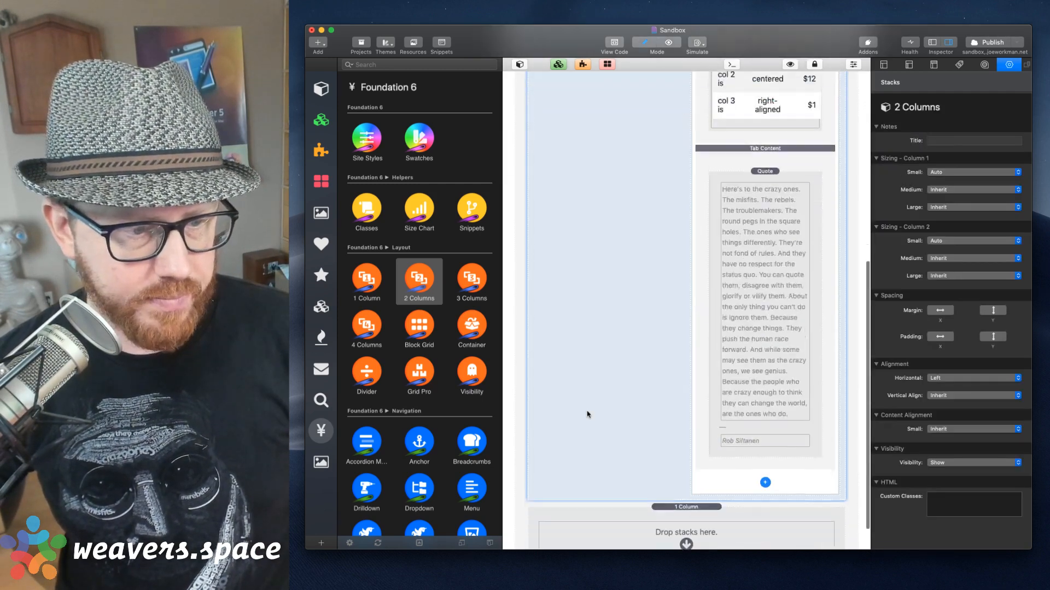
{"action": "left_click", "coordinate": [681, 503]}
{"action": "left_click", "coordinate": [649, 474]}
{"action": "scroll", "coordinate": [635, 328], "scroll_direction": "up", "scroll_amount": 10}
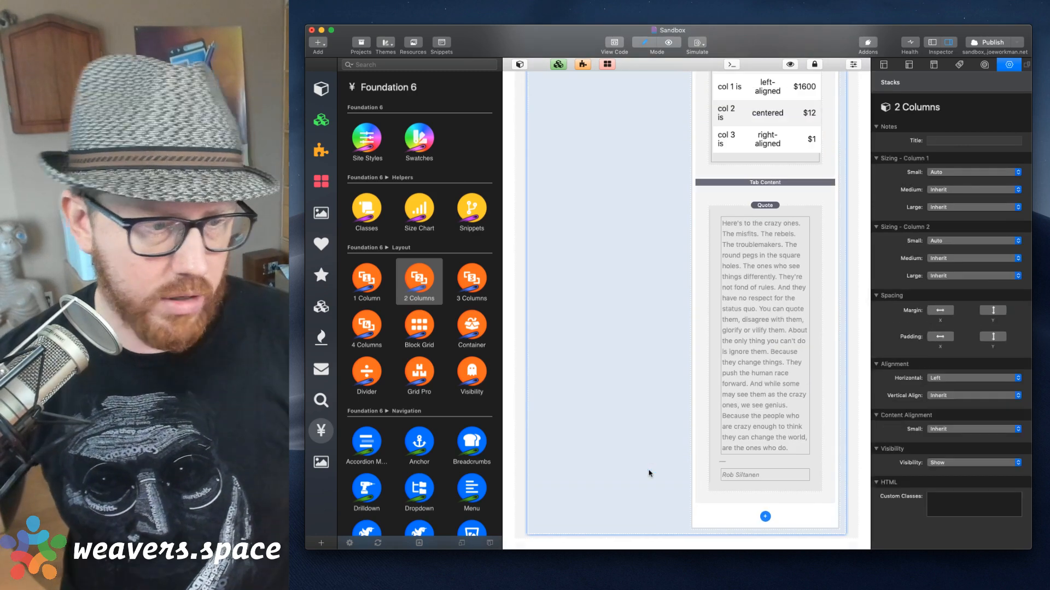
Turn on Vertical Tabs for the Tabs stack in the first column and select the parent 2 Columns stack.
{"action": "left_click", "coordinate": [618, 128]}
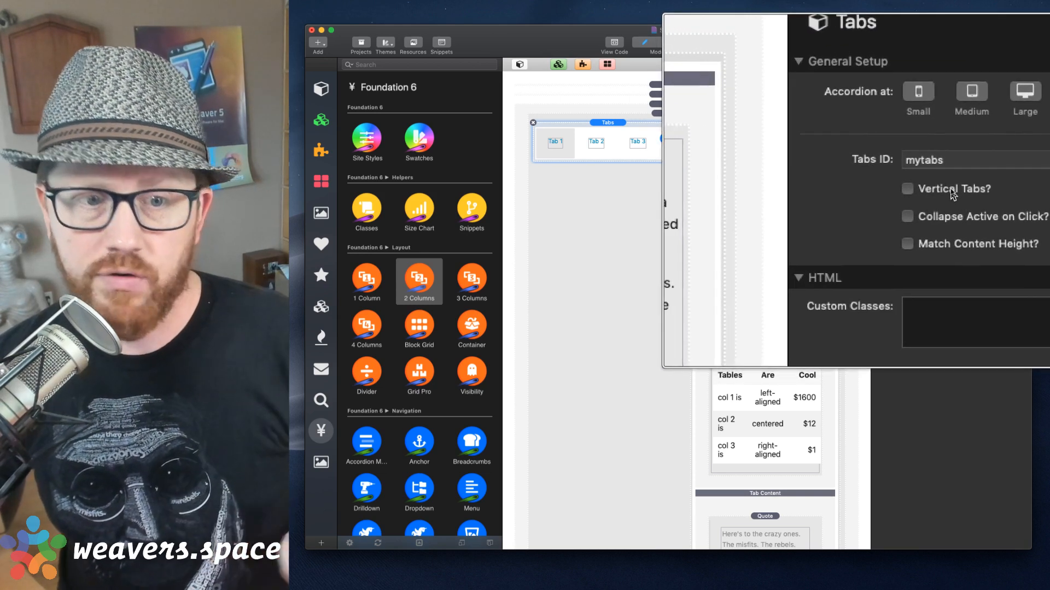
{"action": "left_click", "coordinate": [929, 190]}
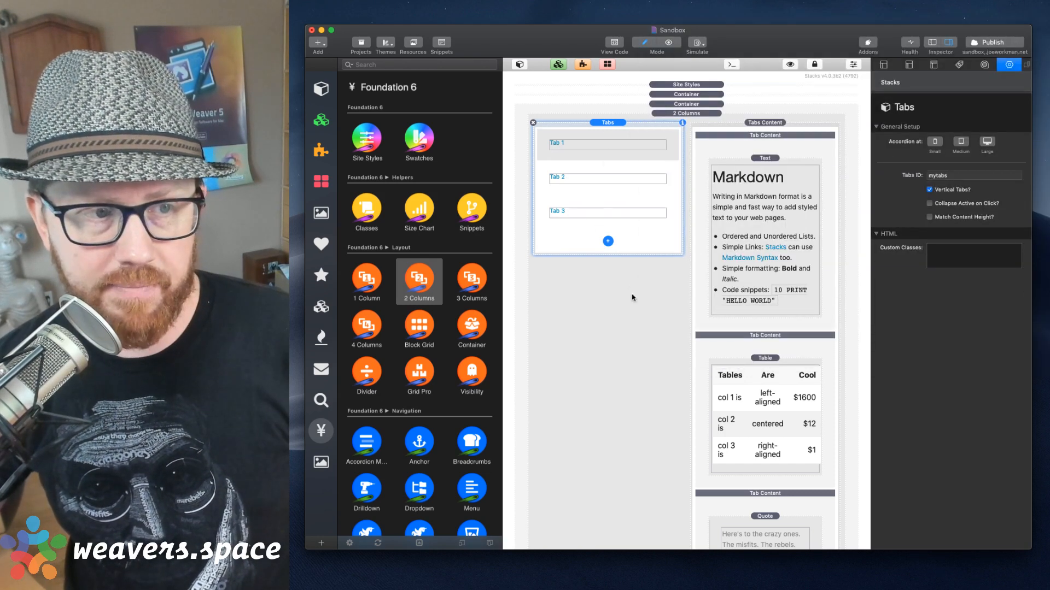
{"action": "left_click", "coordinate": [689, 114]}
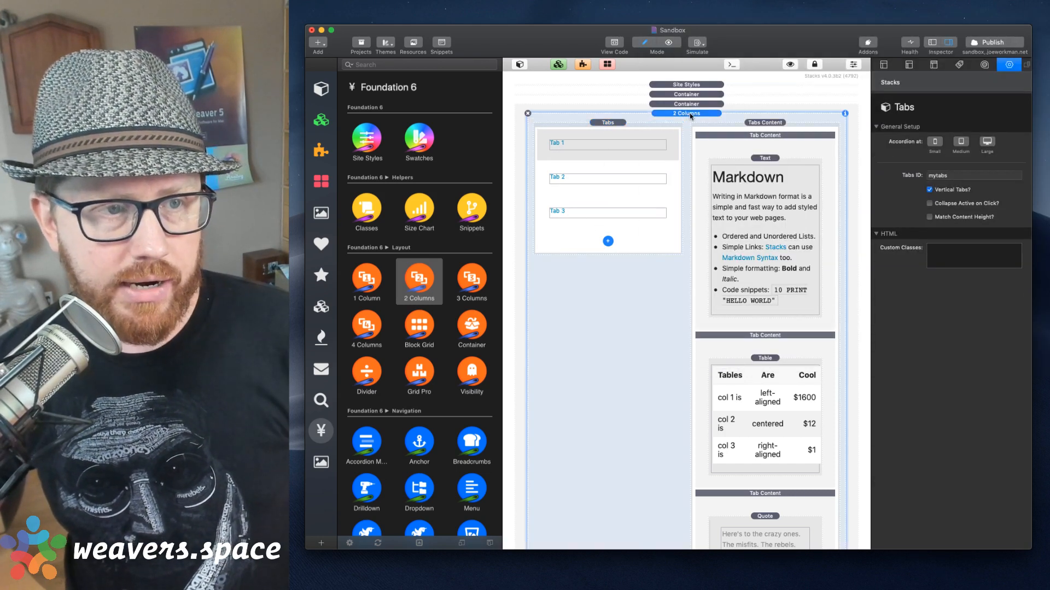
Preview the page and switch between Tab 1, Tab 2 and Tab 3 in the vertical tabs to check their behaviour.
{"action": "key", "text": "super+shift+r"}
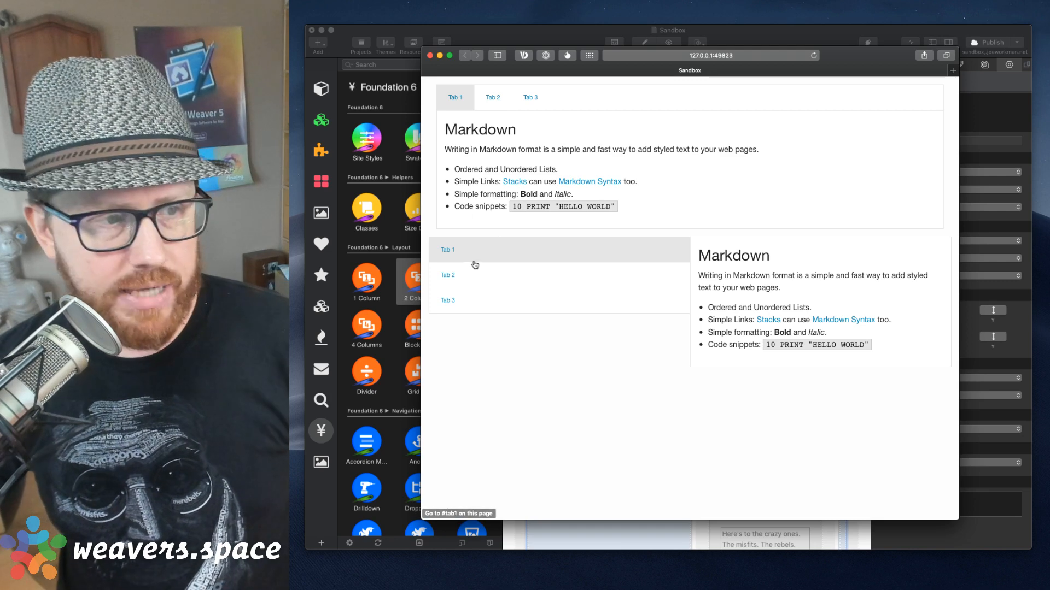
{"action": "left_click", "coordinate": [465, 276]}
{"action": "left_click", "coordinate": [460, 294]}
{"action": "left_click", "coordinate": [456, 231]}
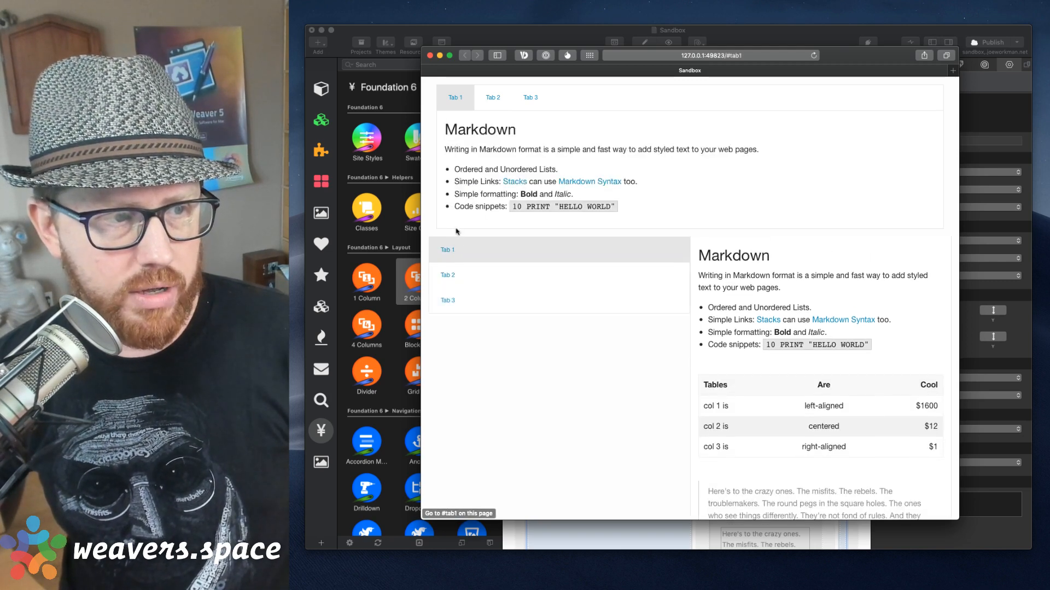
{"action": "left_click", "coordinate": [458, 275]}
{"action": "left_click", "coordinate": [458, 248]}
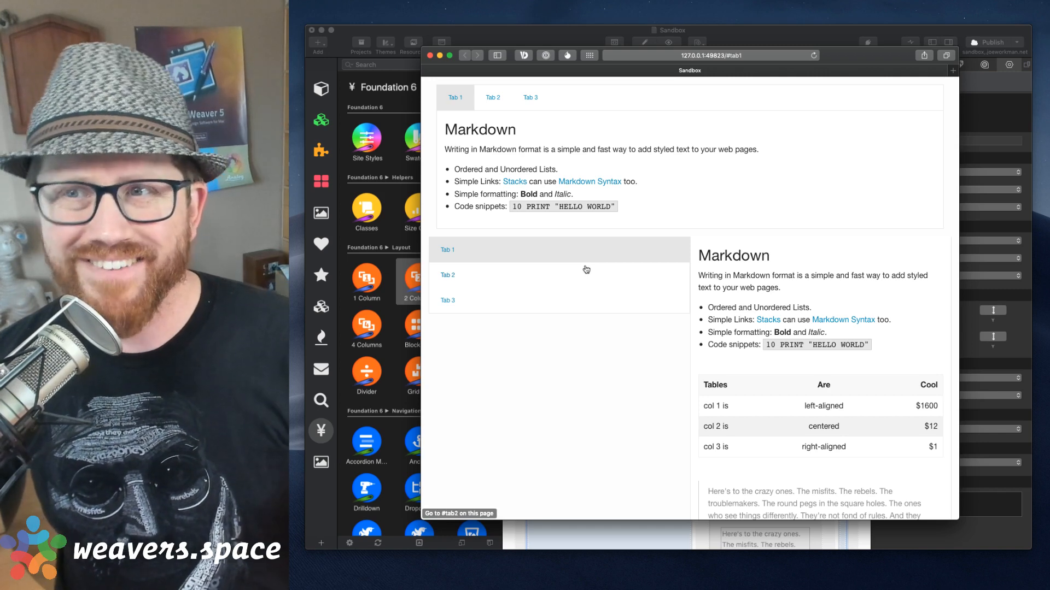
{"action": "key", "text": "super+Tab"}
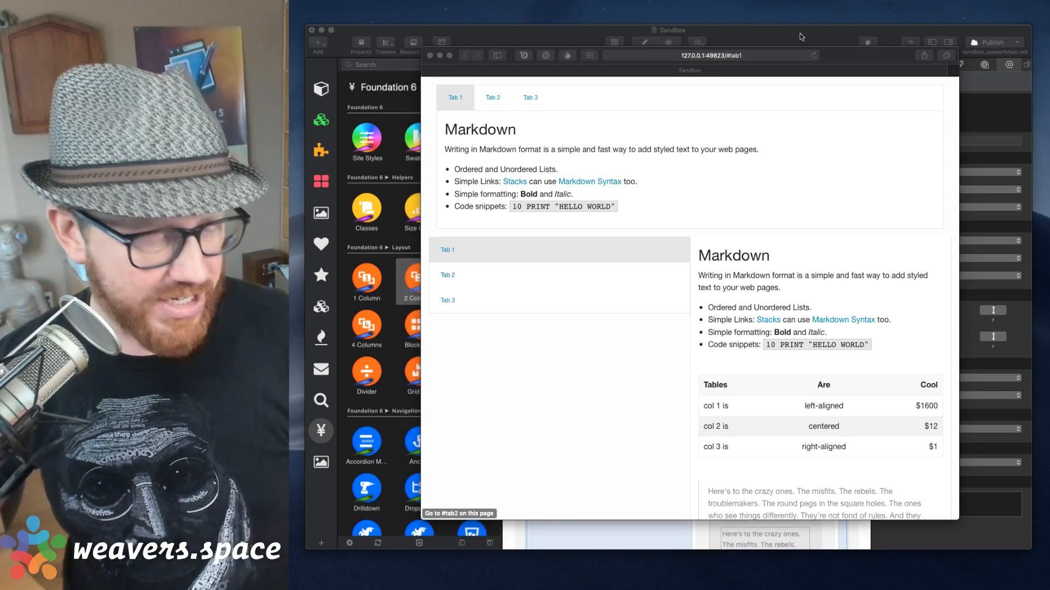
Return to the page editor and set the 2 Columns stack's Column 1 small size to 3 (25%).
{"action": "left_click", "coordinate": [801, 36]}
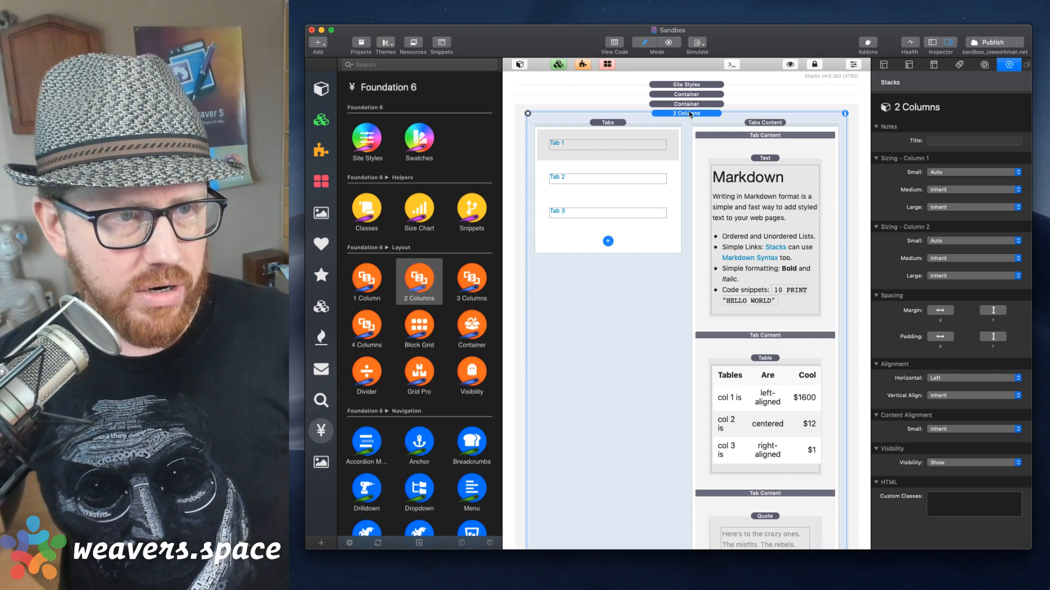
{"action": "left_click", "coordinate": [953, 172]}
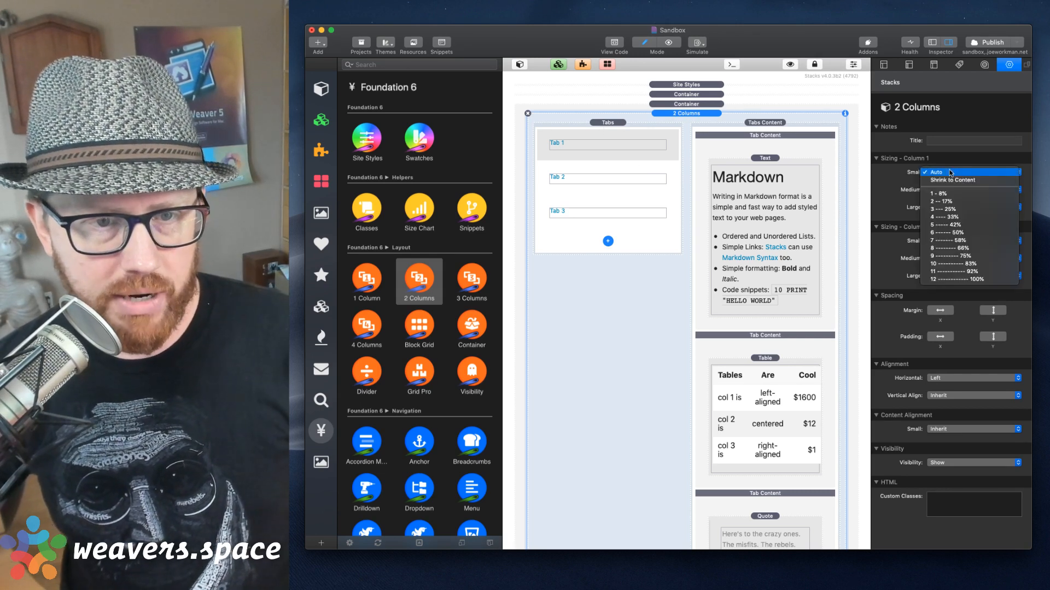
{"action": "left_click", "coordinate": [949, 209]}
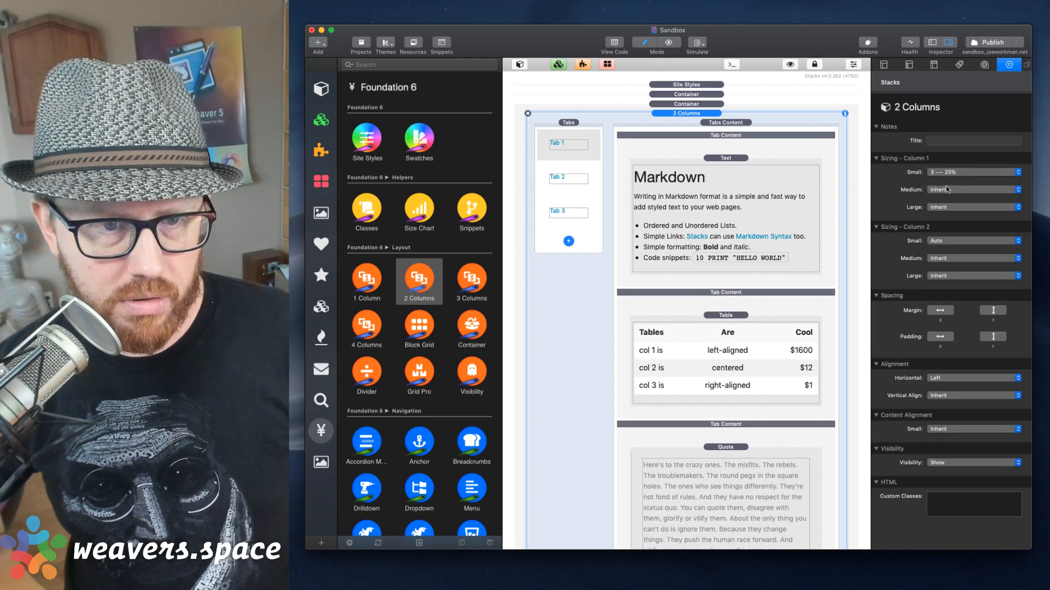
Preview the resized layout, switch repeatedly between the three vertical tabs to see which content each one changes, and close the preview.
{"action": "key", "text": "super+shift+r"}
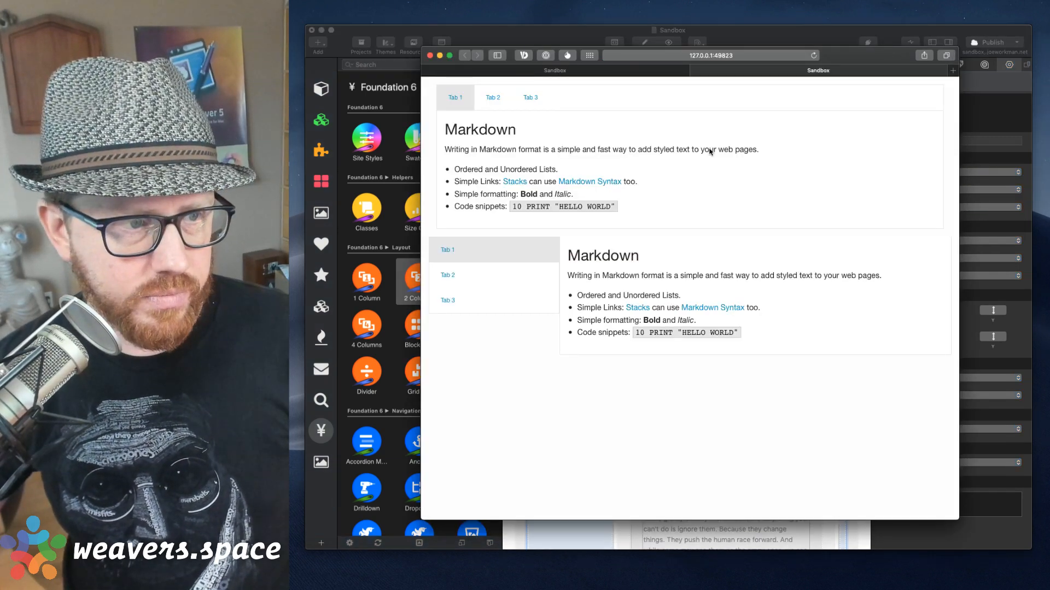
{"action": "left_click", "coordinate": [477, 266]}
{"action": "left_click", "coordinate": [467, 295]}
{"action": "left_click", "coordinate": [464, 241]}
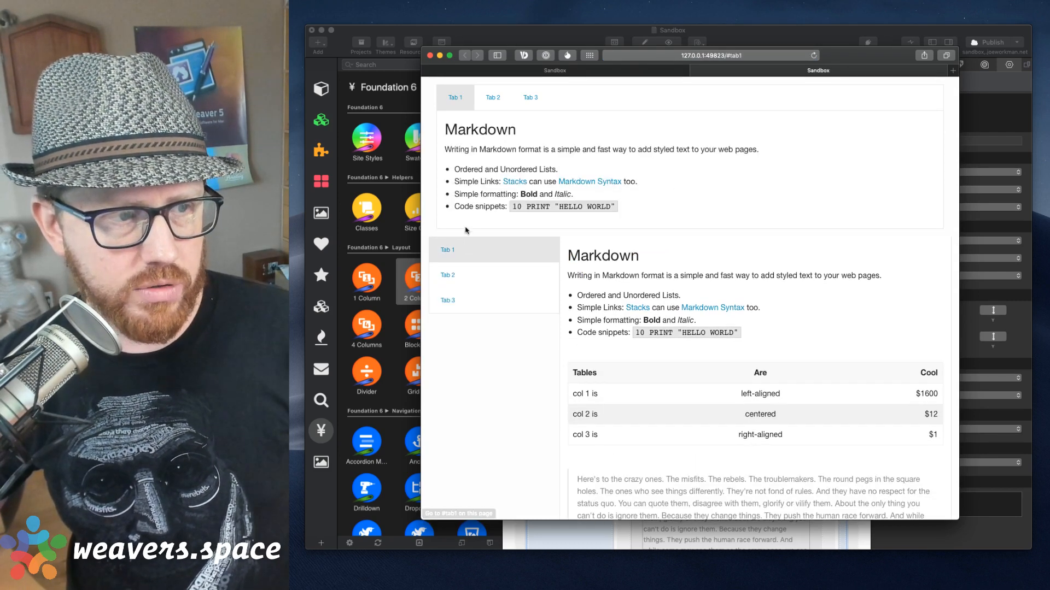
{"action": "left_click", "coordinate": [462, 267]}
{"action": "left_click", "coordinate": [464, 290]}
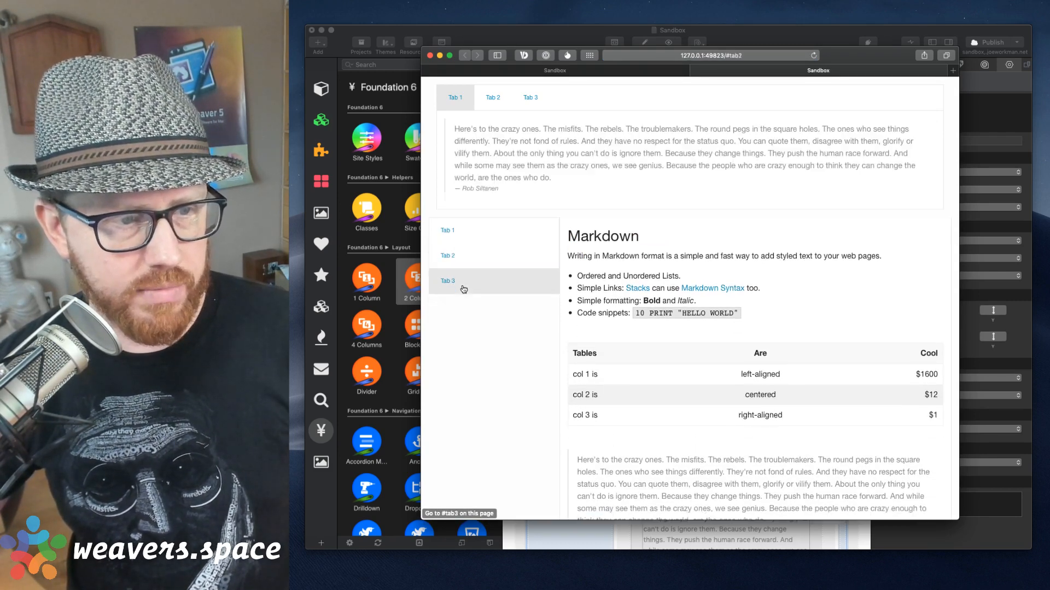
{"action": "left_click", "coordinate": [462, 258]}
{"action": "left_click", "coordinate": [462, 237]}
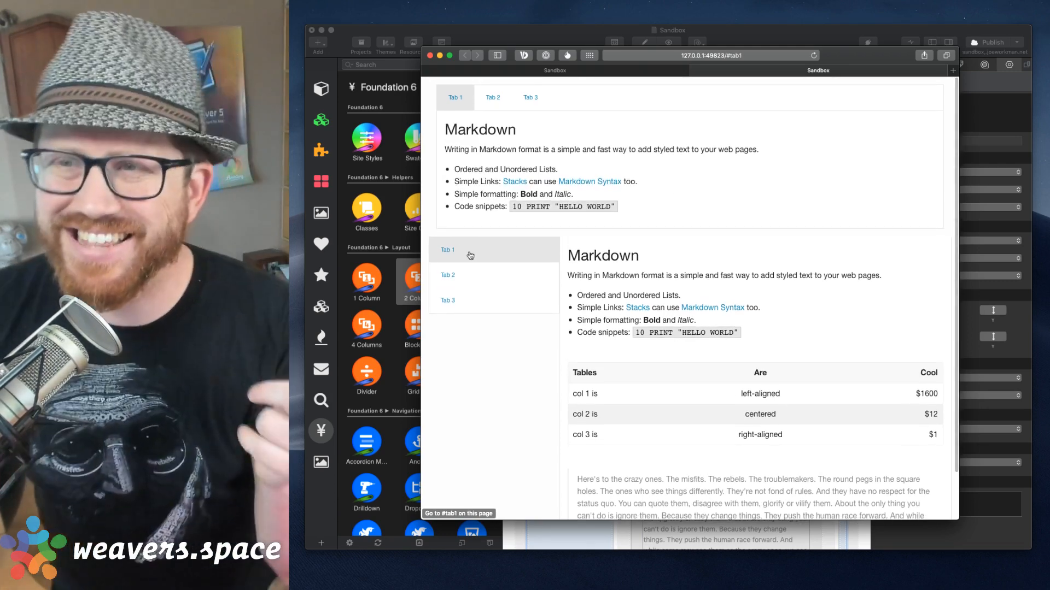
{"action": "left_click", "coordinate": [468, 284]}
{"action": "left_click", "coordinate": [469, 296]}
{"action": "left_click", "coordinate": [462, 262]}
{"action": "left_click", "coordinate": [462, 239]}
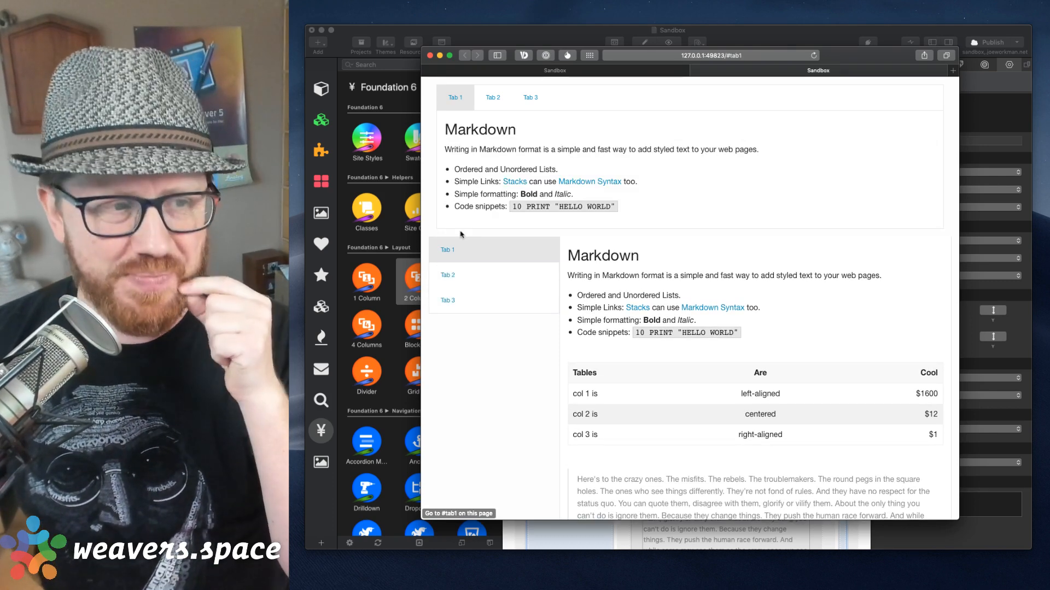
{"action": "left_click", "coordinate": [457, 275]}
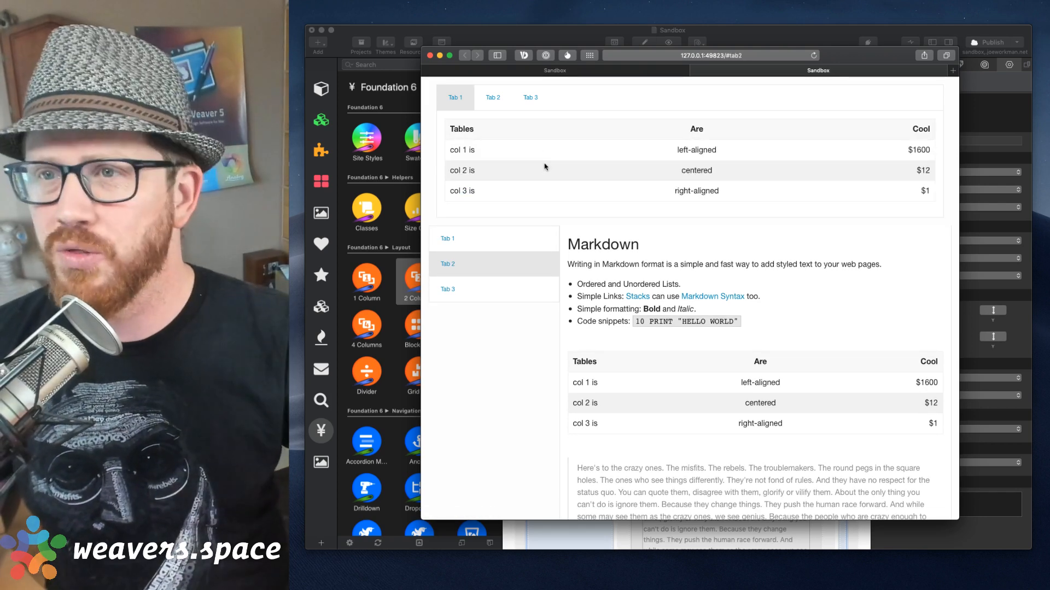
{"action": "left_click", "coordinate": [464, 232]}
{"action": "left_click", "coordinate": [462, 276]}
{"action": "left_click", "coordinate": [458, 299]}
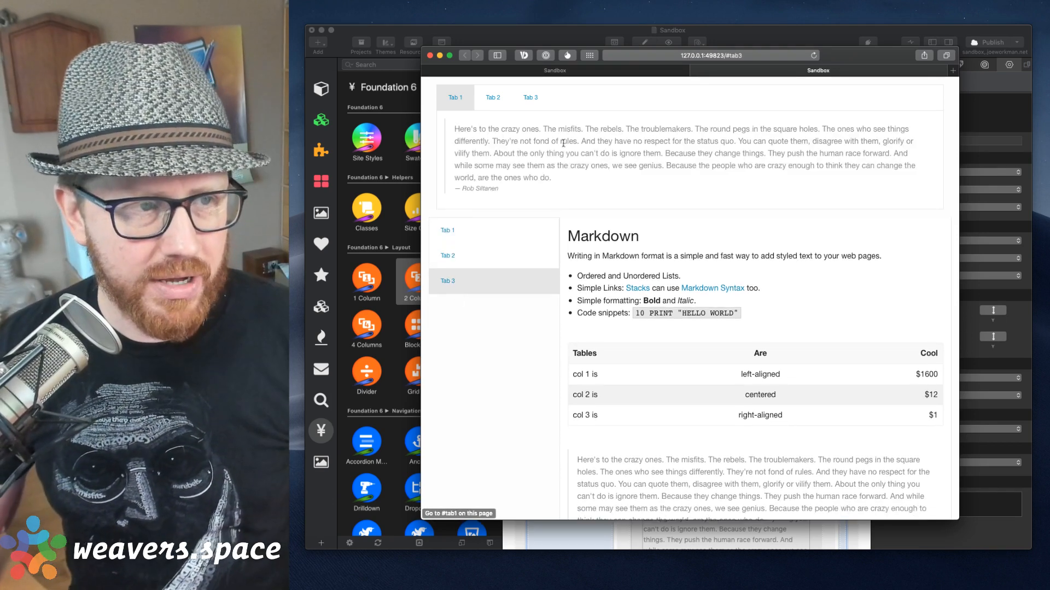
{"action": "left_click", "coordinate": [431, 56]}
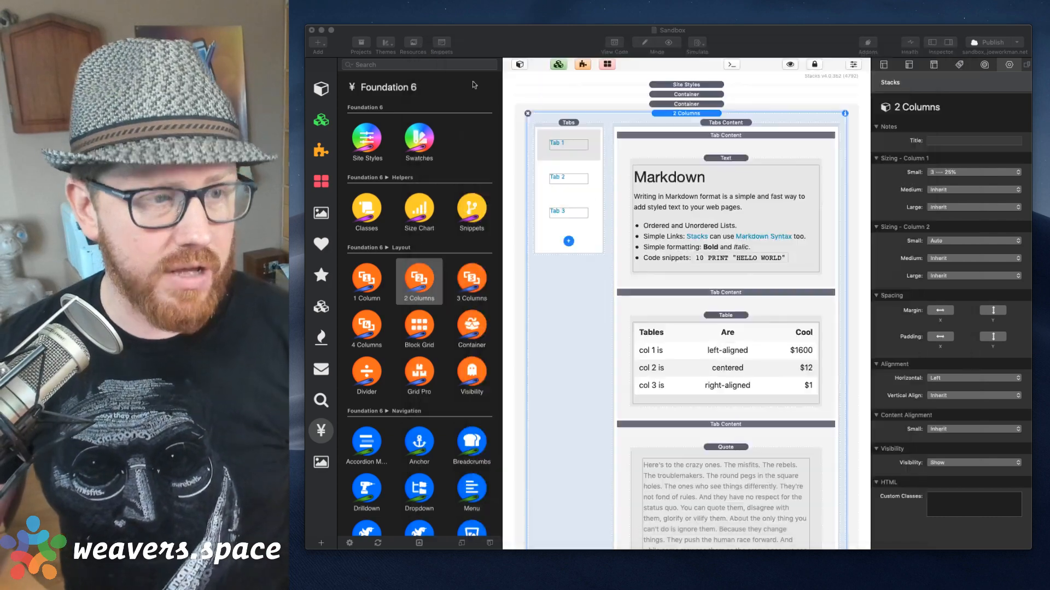
Set the Tab Content IDs of Tab 1, Tab 2 and Tab 3 in the vertical Tabs stack to vtab1, vtab2 and vtab3.
{"action": "left_click", "coordinate": [569, 134]}
{"action": "left_click", "coordinate": [967, 141]}
{"action": "type", "text": "v"}
{"action": "key", "text": "Tab"}
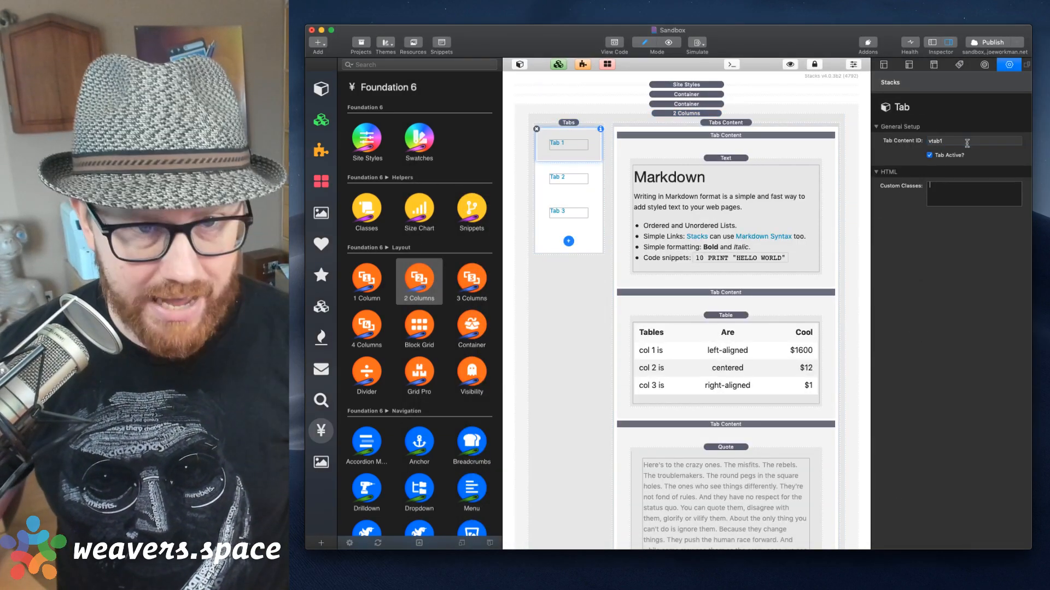
{"action": "left_click", "coordinate": [578, 173]}
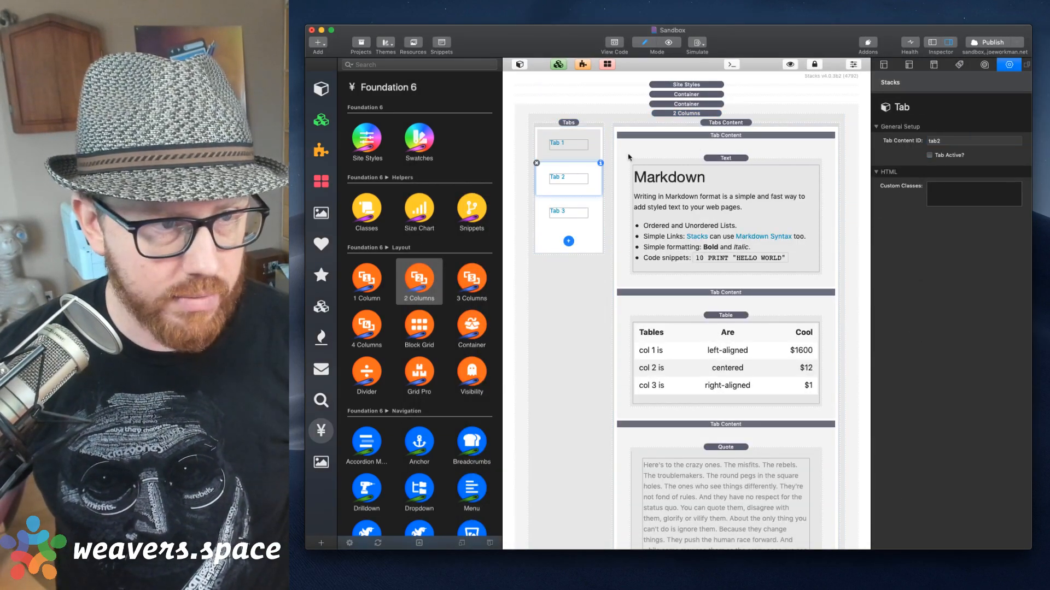
{"action": "left_click", "coordinate": [960, 144]}
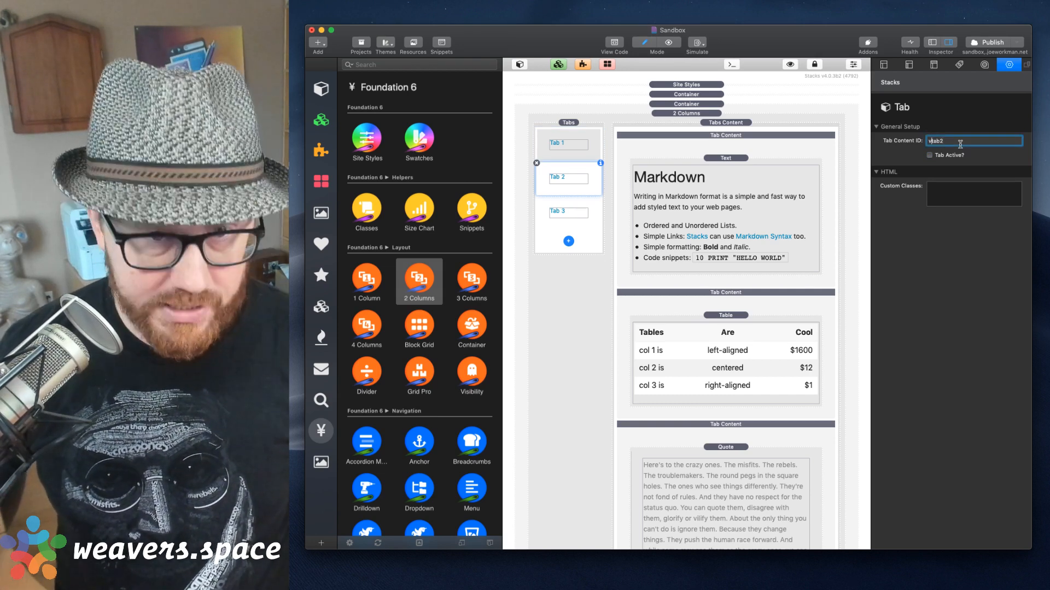
{"action": "key", "text": "Tab"}
{"action": "left_click", "coordinate": [578, 204]}
{"action": "left_click", "coordinate": [952, 144]}
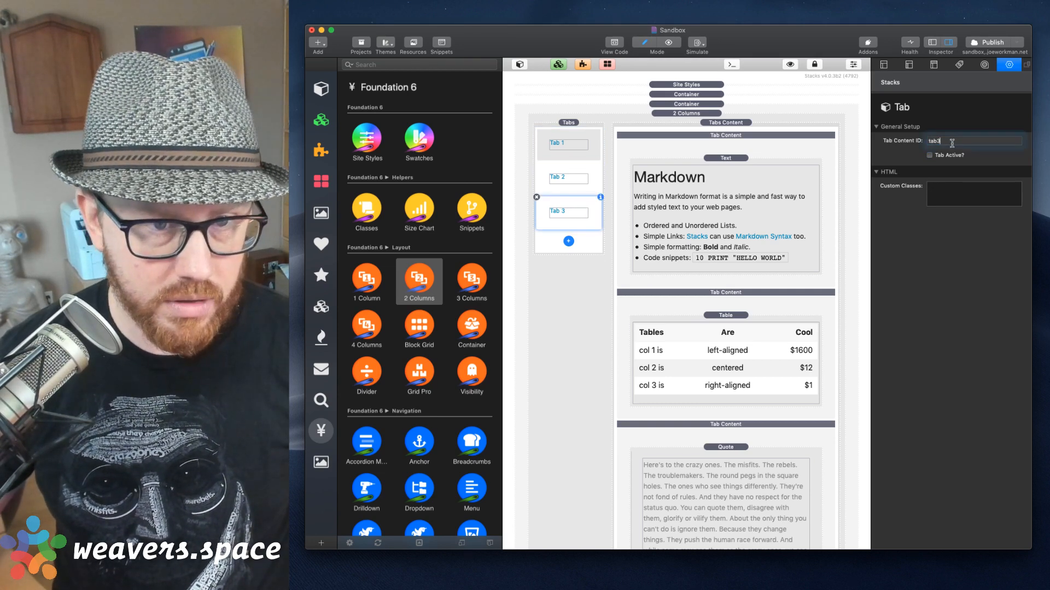
{"action": "type", "text": "v"}
{"action": "key", "text": "Tab"}
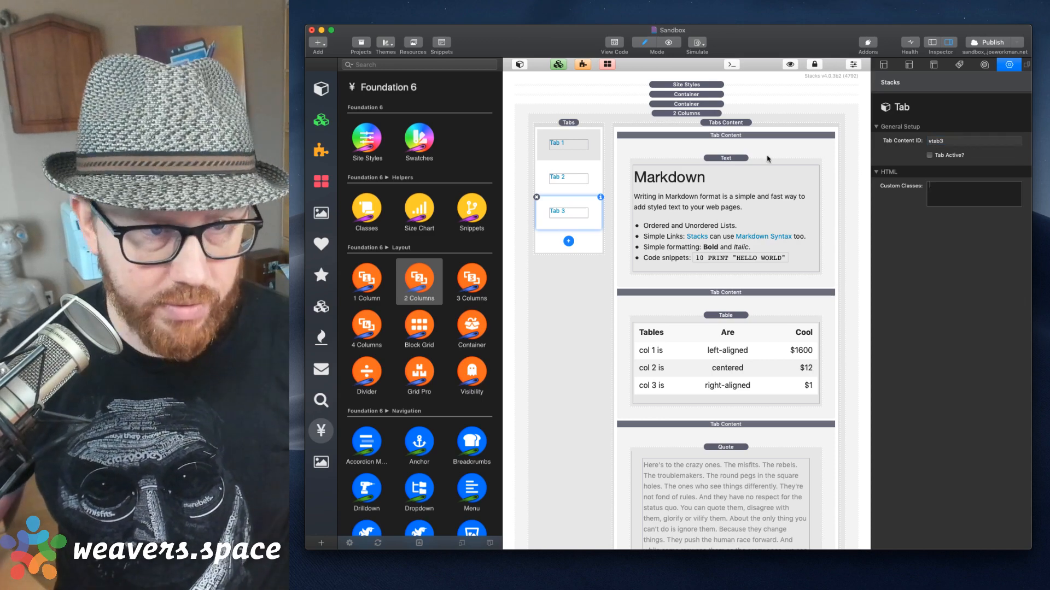
Set the Tab Content IDs of the Text, Table and Quote content stacks to vtab1, vtab2 and vtab3 respectively.
{"action": "left_click", "coordinate": [740, 144]}
{"action": "left_click", "coordinate": [961, 143]}
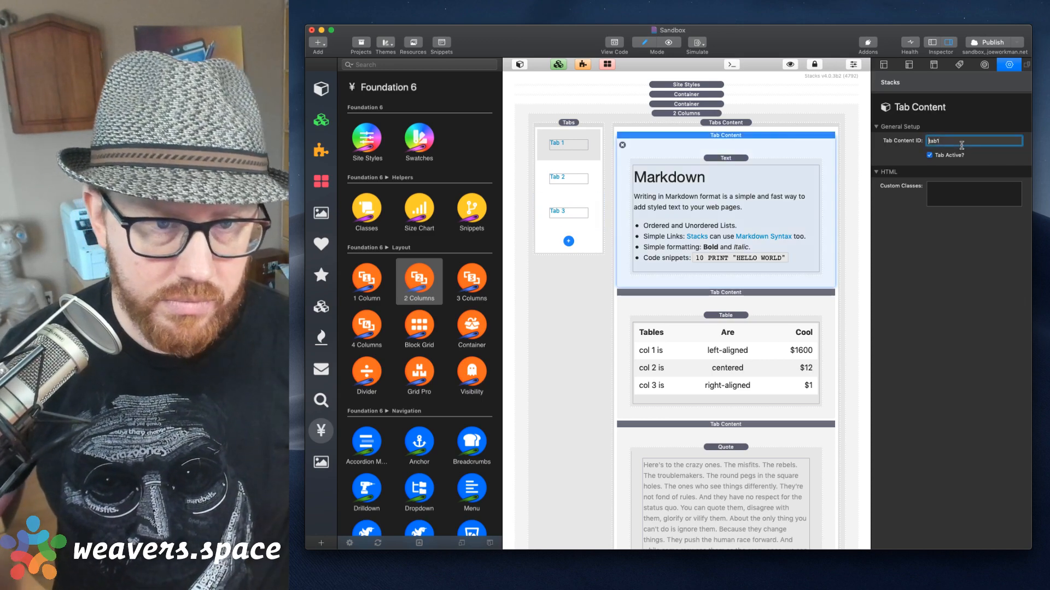
{"action": "type", "text": "v"}
{"action": "key", "text": "Tab"}
{"action": "left_click", "coordinate": [747, 293]}
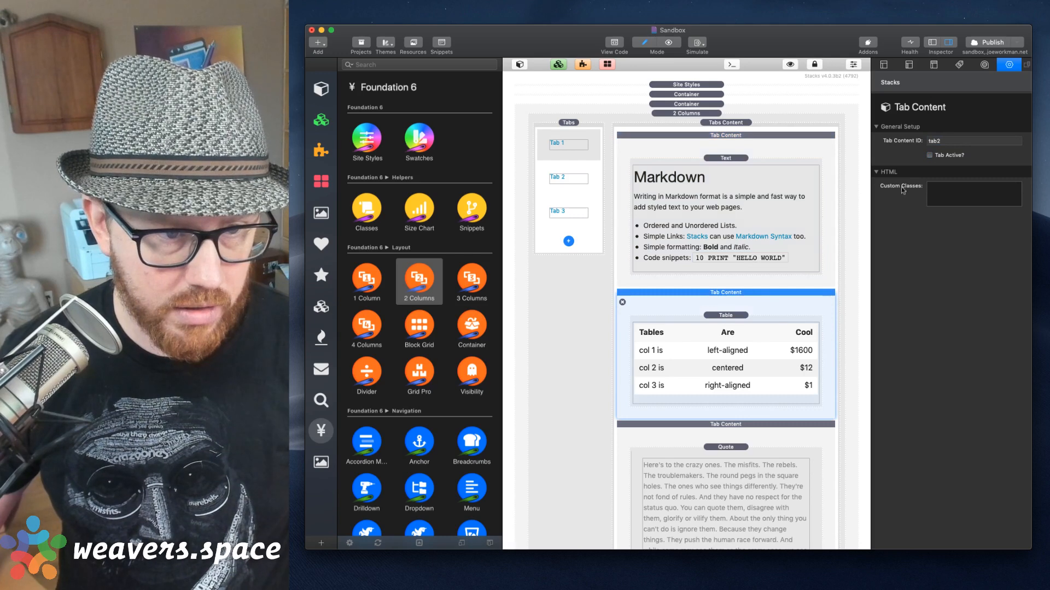
{"action": "left_click", "coordinate": [973, 140]}
{"action": "type", "text": "v"}
{"action": "key", "text": "Tab"}
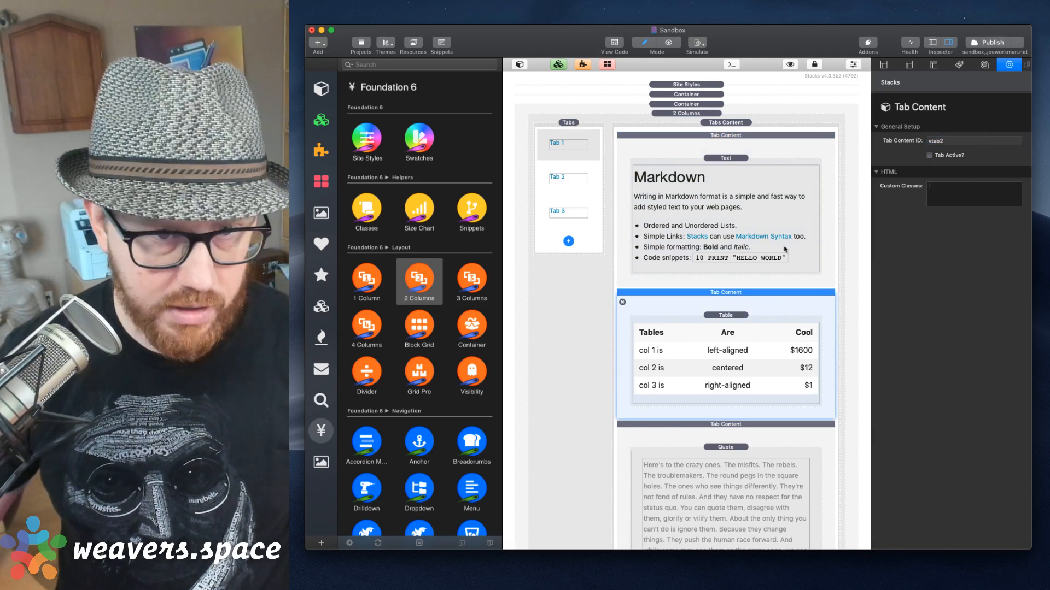
{"action": "left_click", "coordinate": [737, 441]}
{"action": "left_click", "coordinate": [949, 143]}
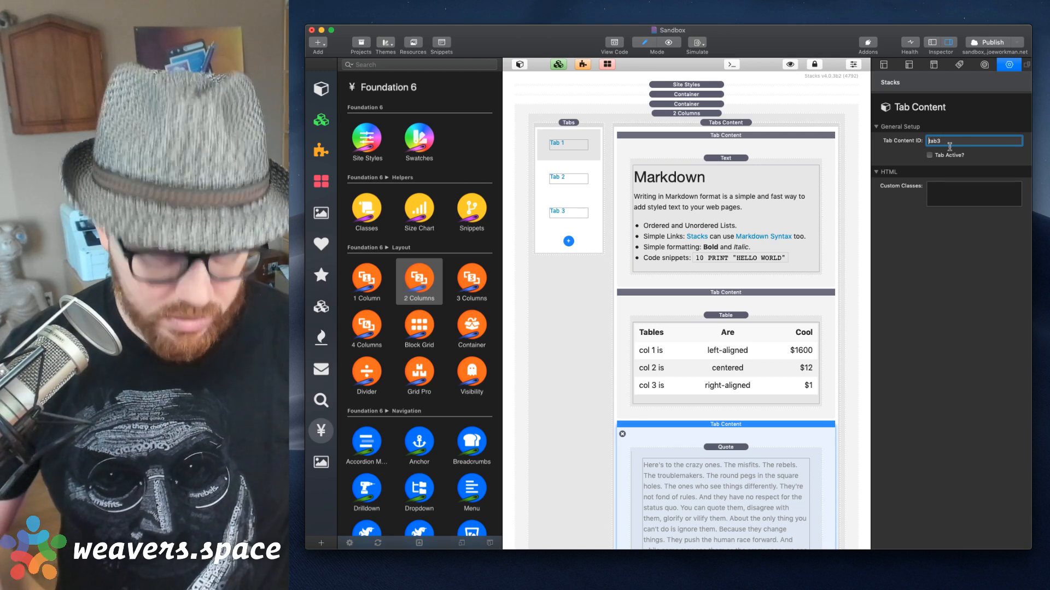
{"action": "type", "text": "v"}
{"action": "key", "text": "Tab"}
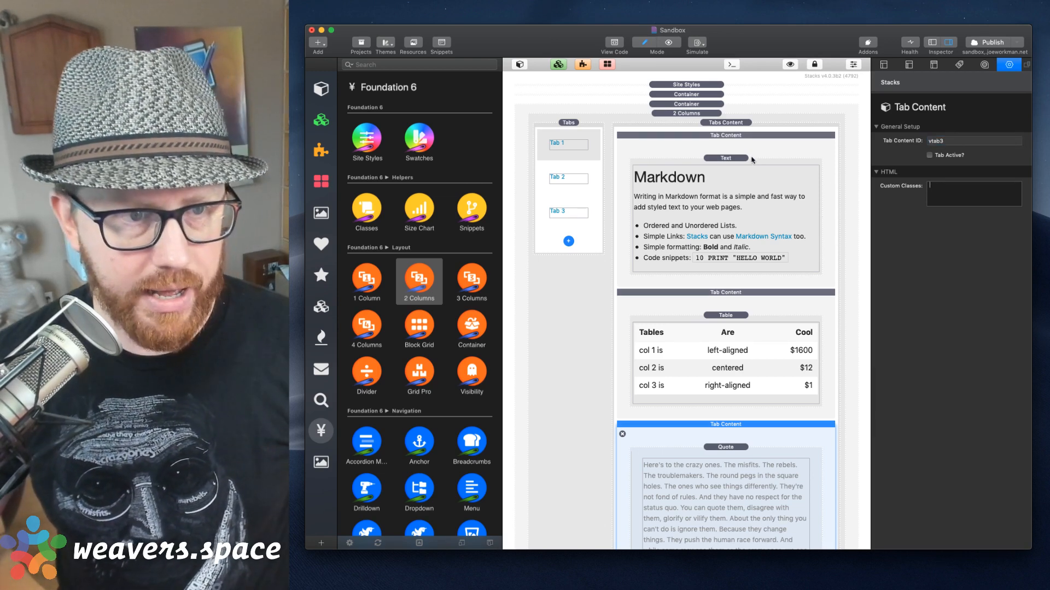
Set the vertical Tabs stack's Tabs ID to vtabs.
{"action": "left_click", "coordinate": [747, 152]}
{"action": "left_click", "coordinate": [690, 113]}
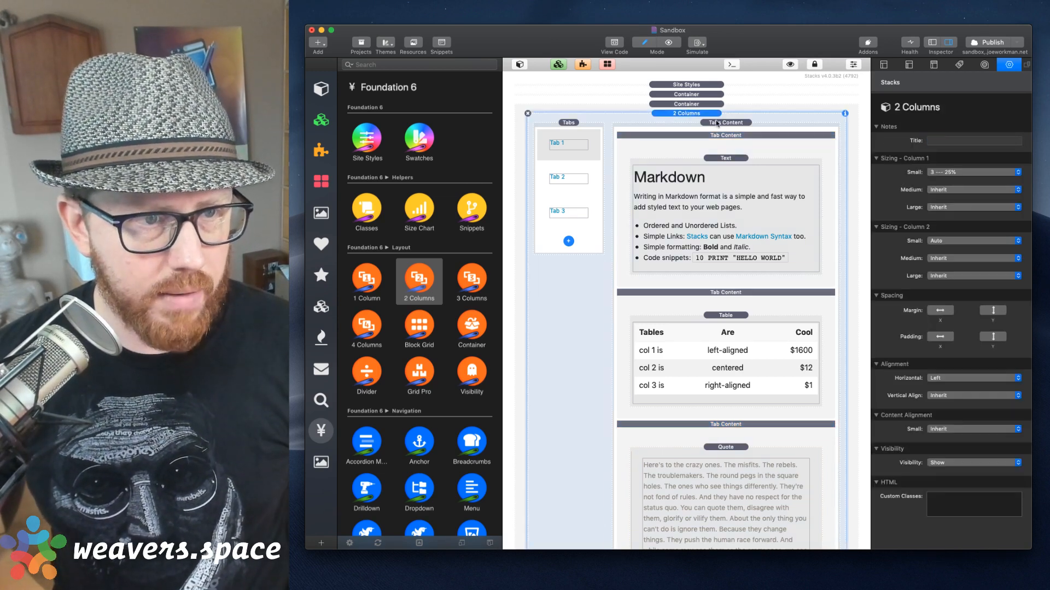
{"action": "left_click", "coordinate": [723, 121]}
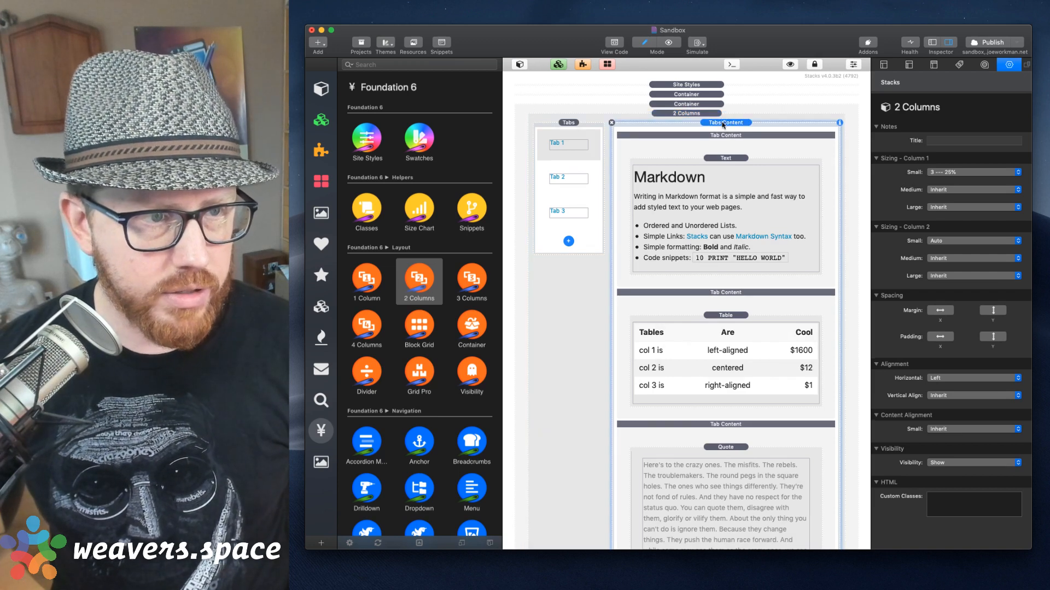
{"action": "left_click", "coordinate": [569, 123]}
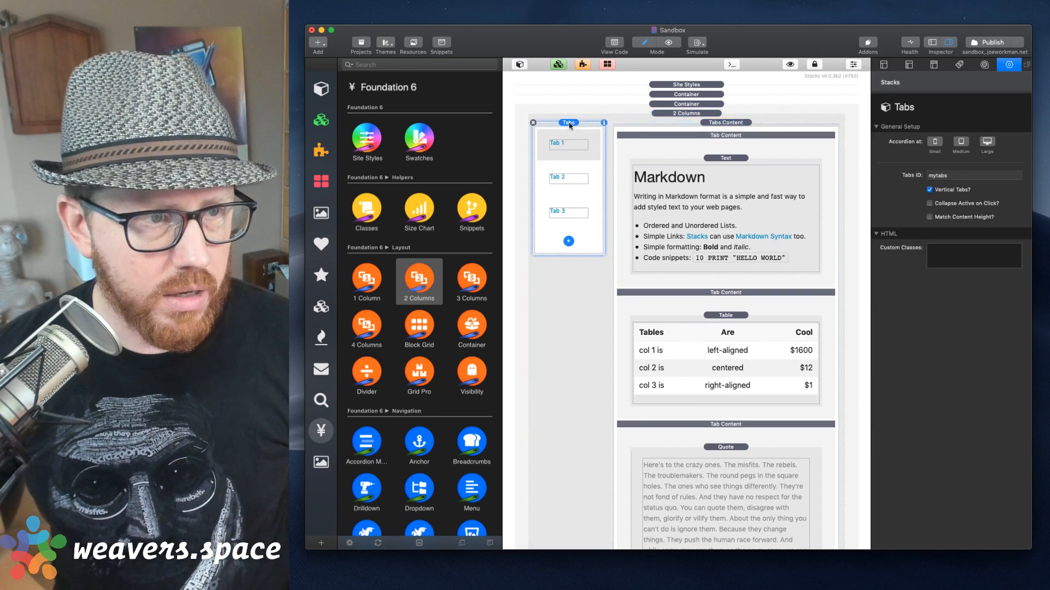
{"action": "left_click", "coordinate": [958, 176]}
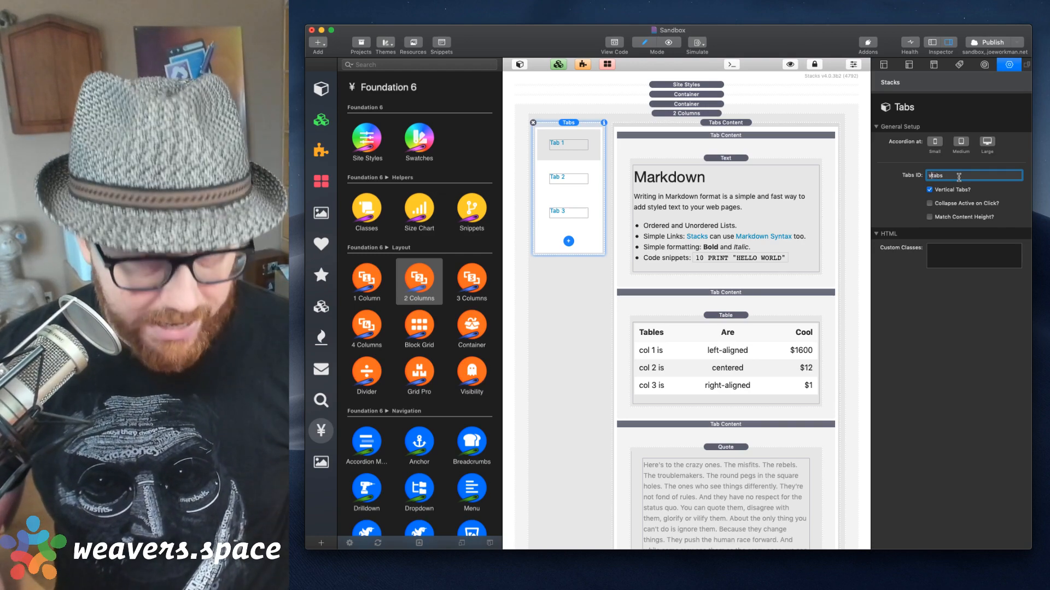
{"action": "type", "text": "v"}
{"action": "key", "text": "Tab"}
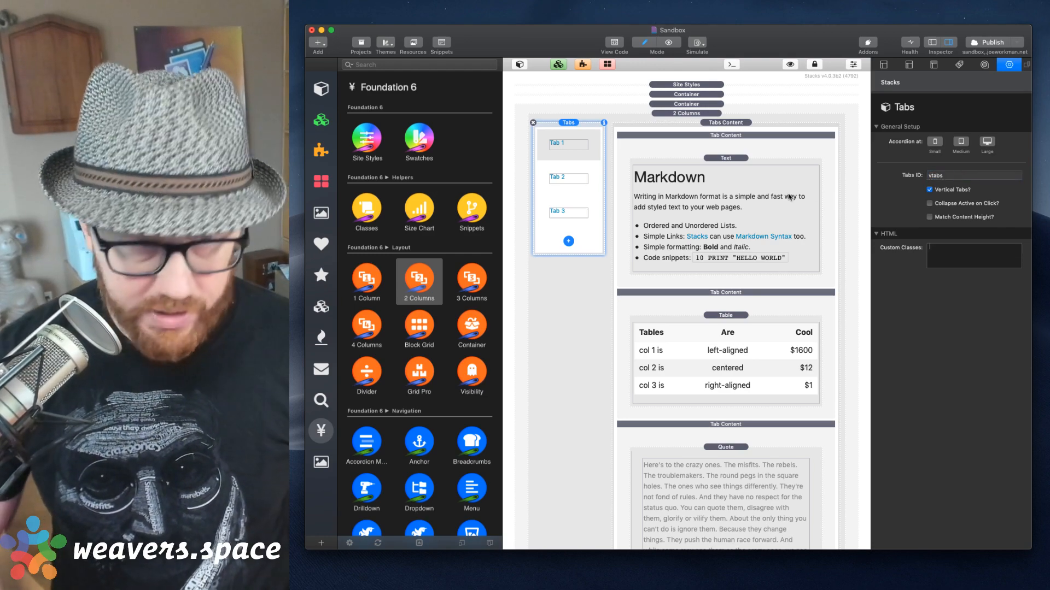
Preview the page and switch between Tab 2 and Tab 3 in the vertical tabs to test the new IDs.
{"action": "key", "text": "super+shift+r"}
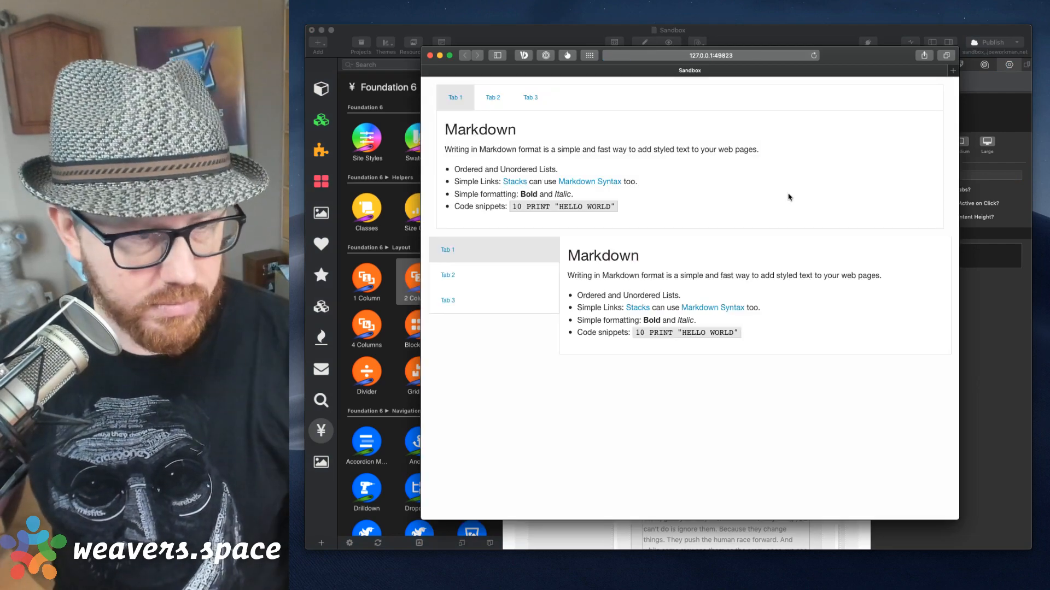
{"action": "left_click", "coordinate": [448, 276]}
{"action": "left_click", "coordinate": [459, 304]}
{"action": "left_click", "coordinate": [457, 275]}
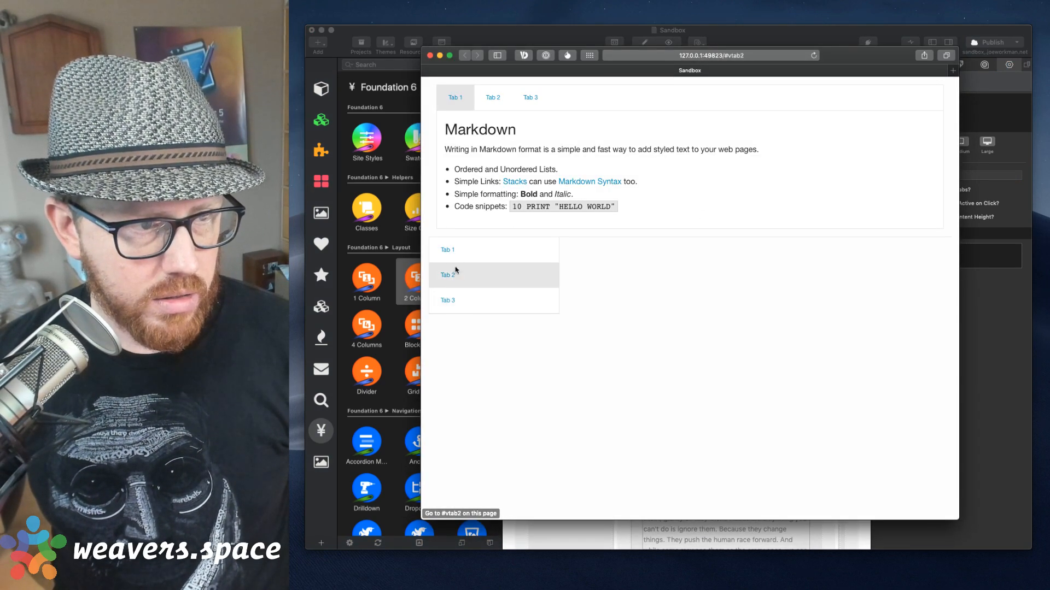
Switch between Tab 1, Tab 2 and Tab 3 of the previewed vertical tabs to check their content, and close the preview.
{"action": "left_click", "coordinate": [458, 249]}
{"action": "left_click", "coordinate": [459, 275]}
{"action": "left_click", "coordinate": [452, 300]}
{"action": "left_click", "coordinate": [452, 274]}
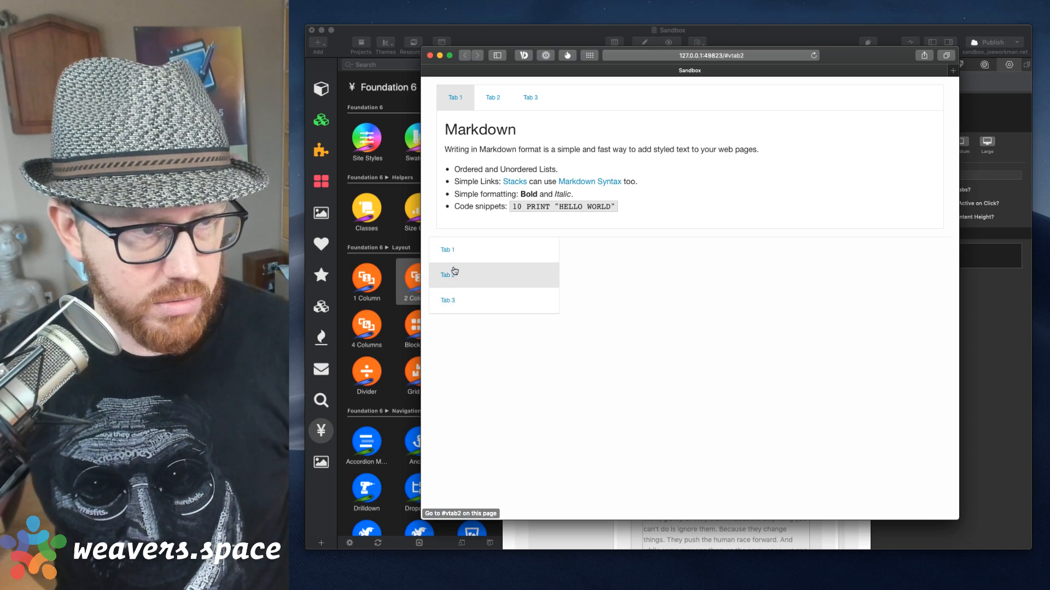
{"action": "left_click", "coordinate": [452, 249]}
{"action": "left_click", "coordinate": [453, 300]}
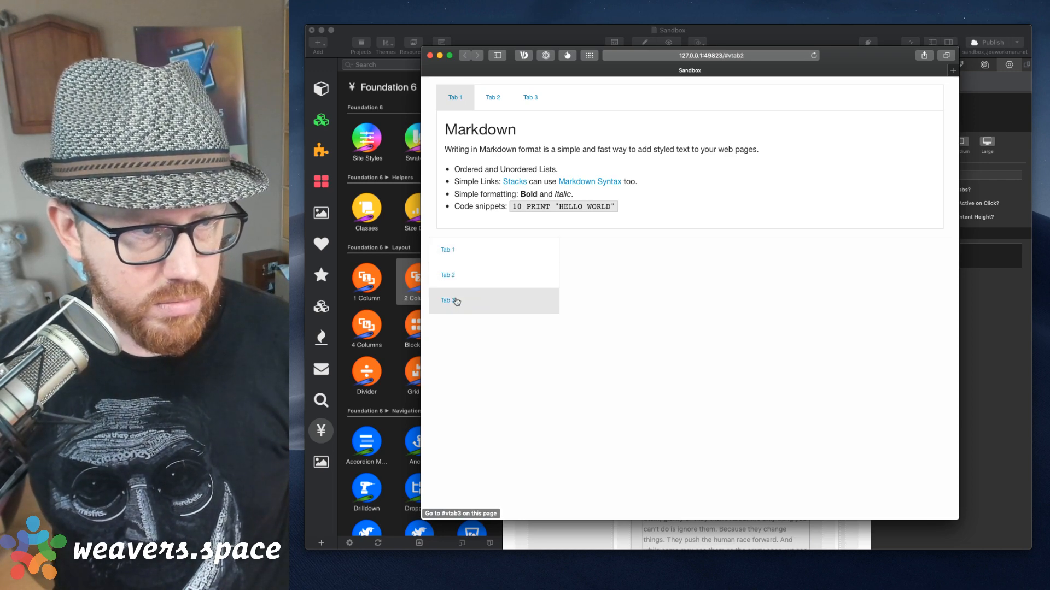
{"action": "left_click", "coordinate": [454, 256]}
{"action": "left_click", "coordinate": [458, 275]}
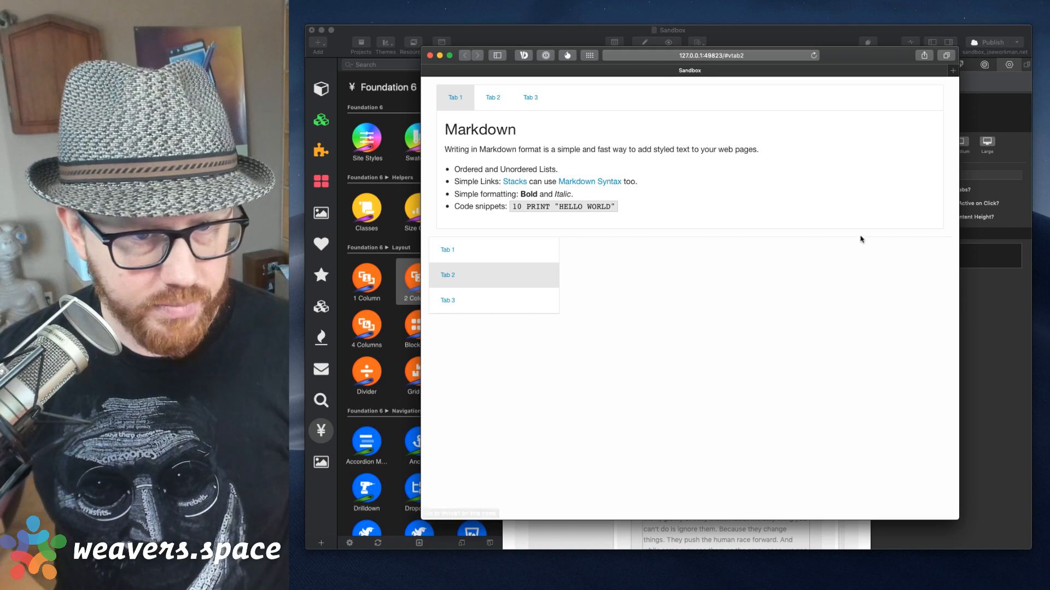
{"action": "key", "text": "super+w"}
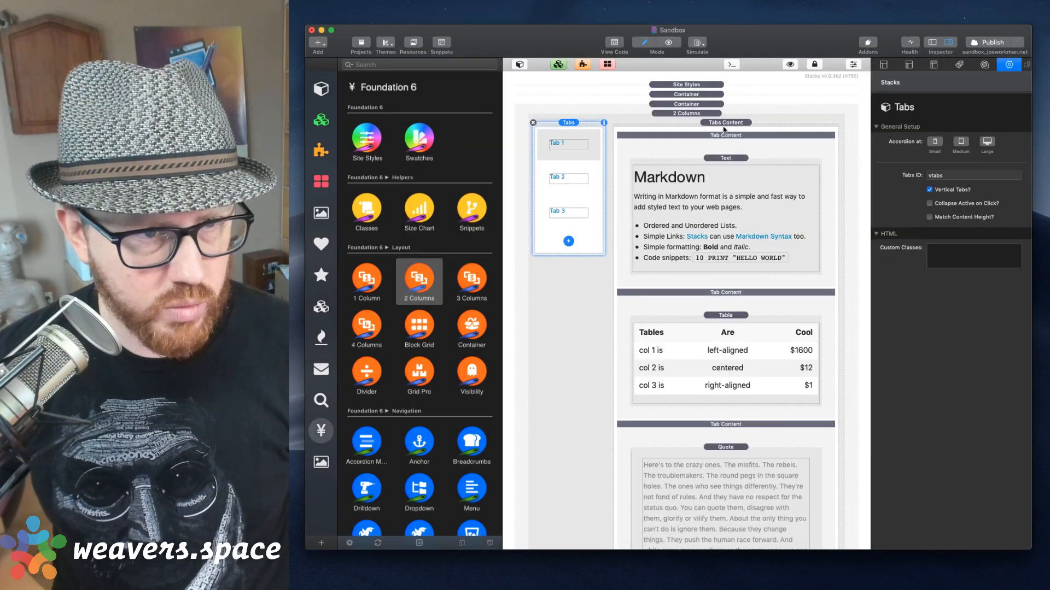
Set the vertical Tabs Content stack's Link Tabs ID to vtabs, matching the ID of its Tabs stack.
{"action": "left_click", "coordinate": [725, 130]}
{"action": "left_click", "coordinate": [958, 143]}
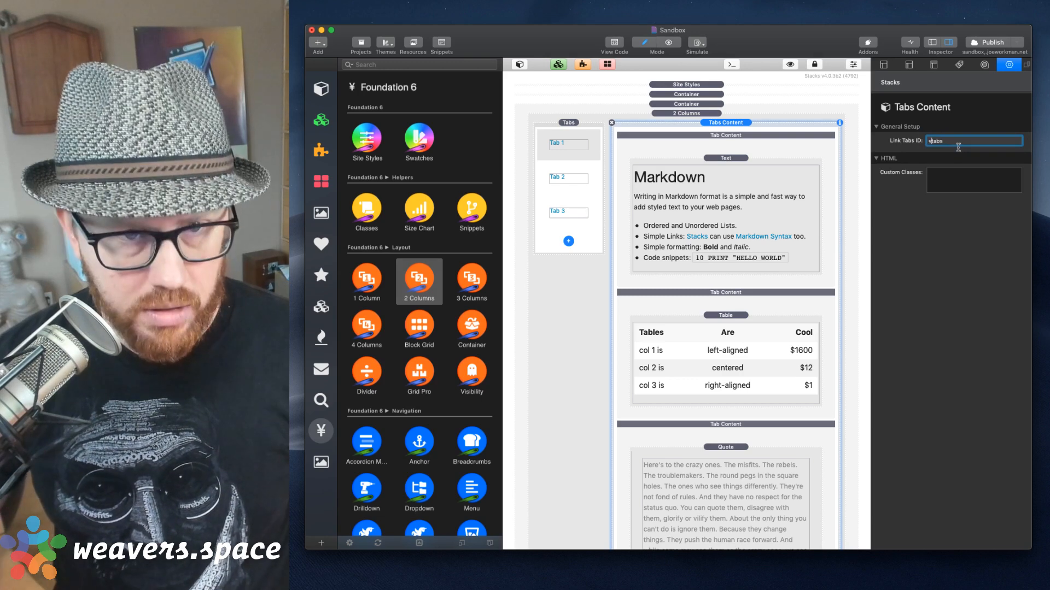
{"action": "key", "text": "Tab"}
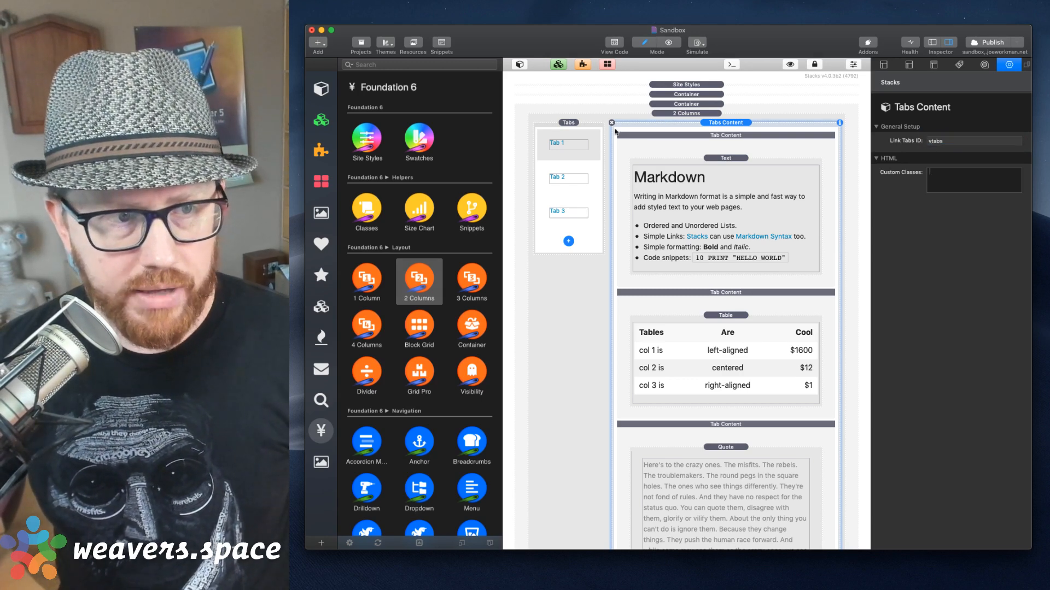
{"action": "left_click", "coordinate": [577, 126]}
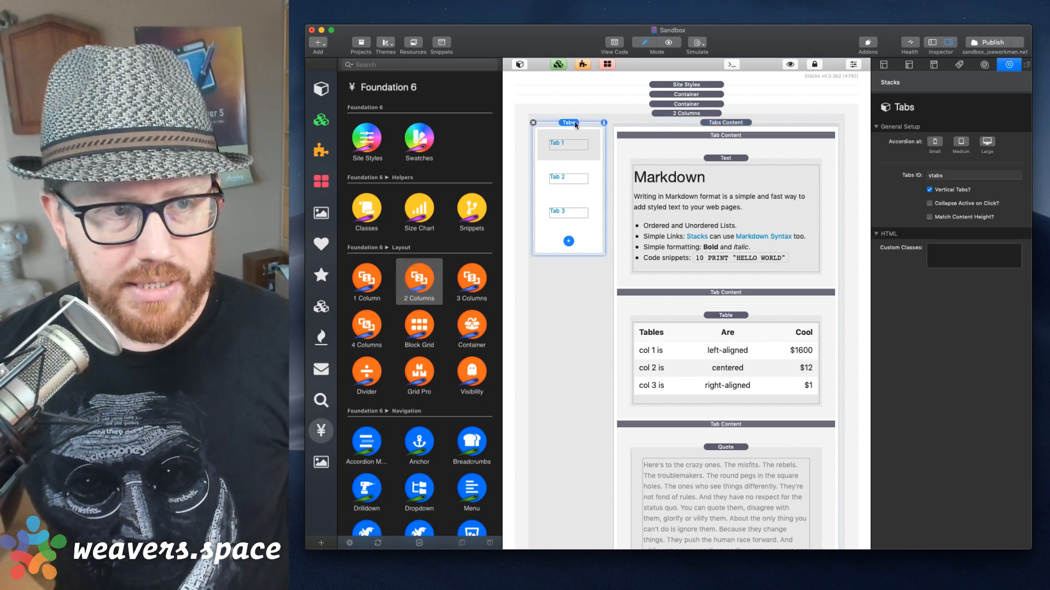
{"action": "left_click", "coordinate": [728, 123]}
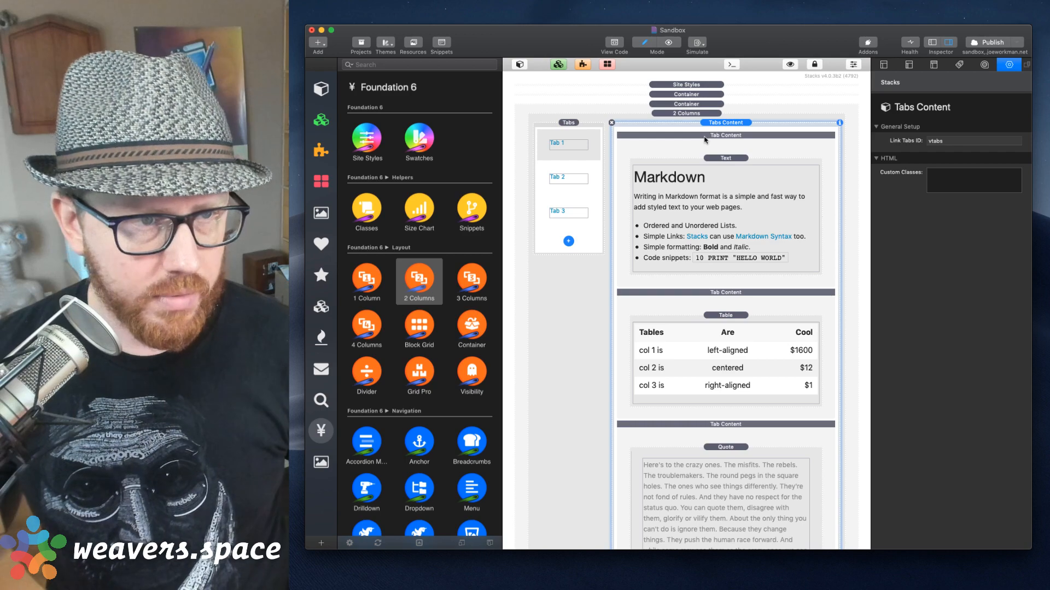
Preview the page again and cycle through the three vertical tabs to check that each displays its own content.
{"action": "key", "text": "super+r"}
{"action": "key", "text": "super+r"}
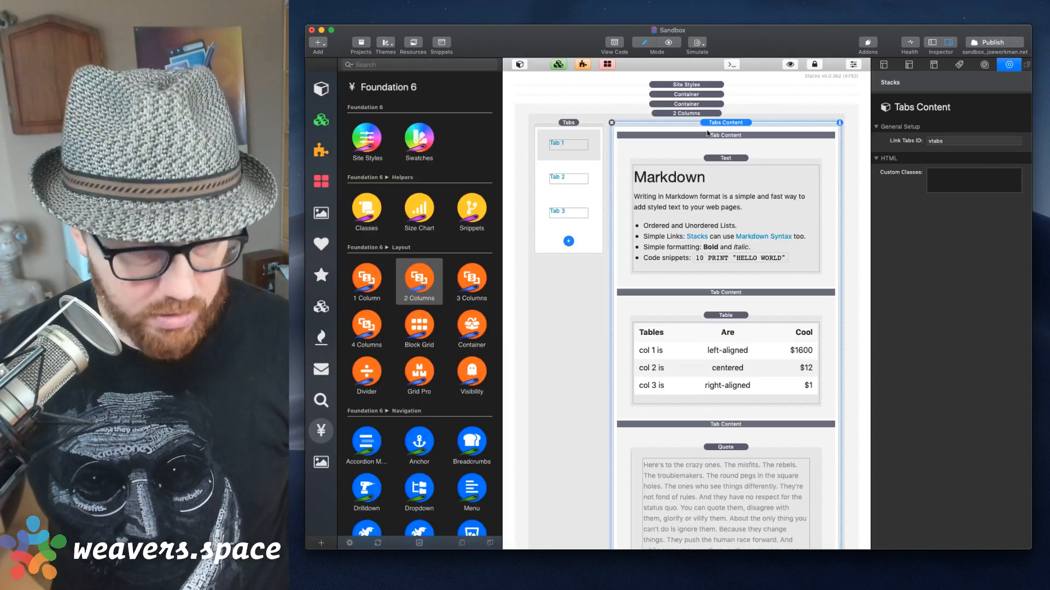
{"action": "key", "text": "super+shift+r"}
{"action": "left_click", "coordinate": [464, 282]}
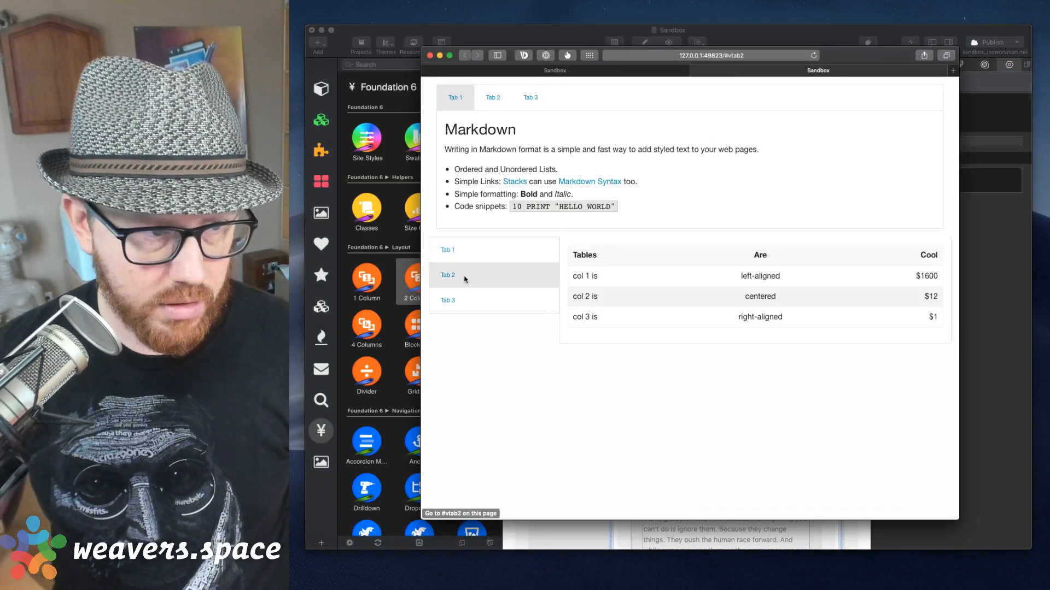
{"action": "left_click", "coordinate": [466, 299]}
{"action": "left_click", "coordinate": [464, 278]}
{"action": "left_click", "coordinate": [462, 254]}
{"action": "left_click", "coordinate": [462, 276]}
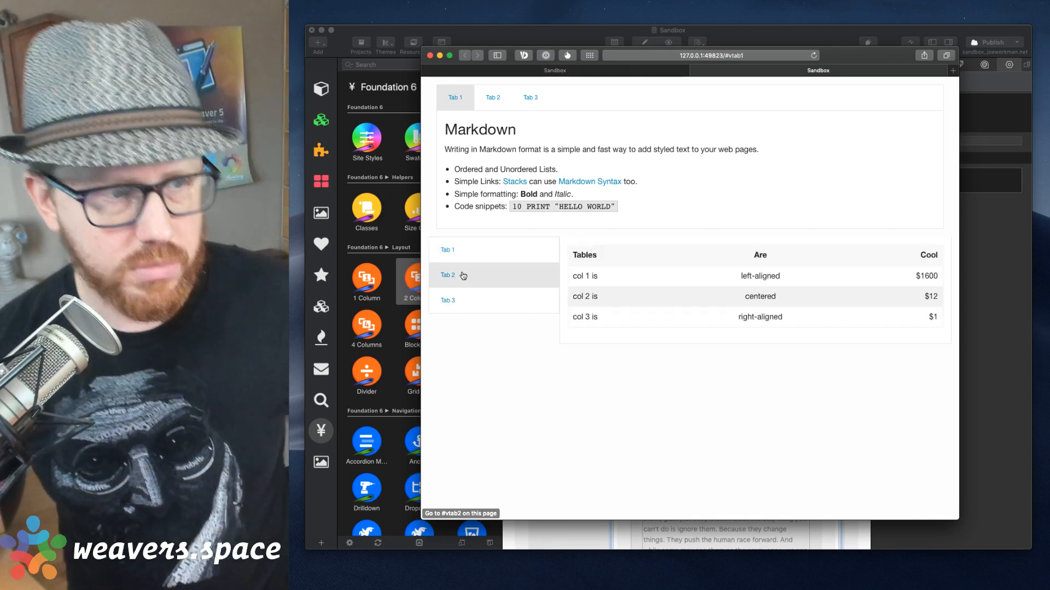
{"action": "left_click", "coordinate": [462, 300]}
{"action": "left_click", "coordinate": [459, 277]}
{"action": "left_click", "coordinate": [460, 253]}
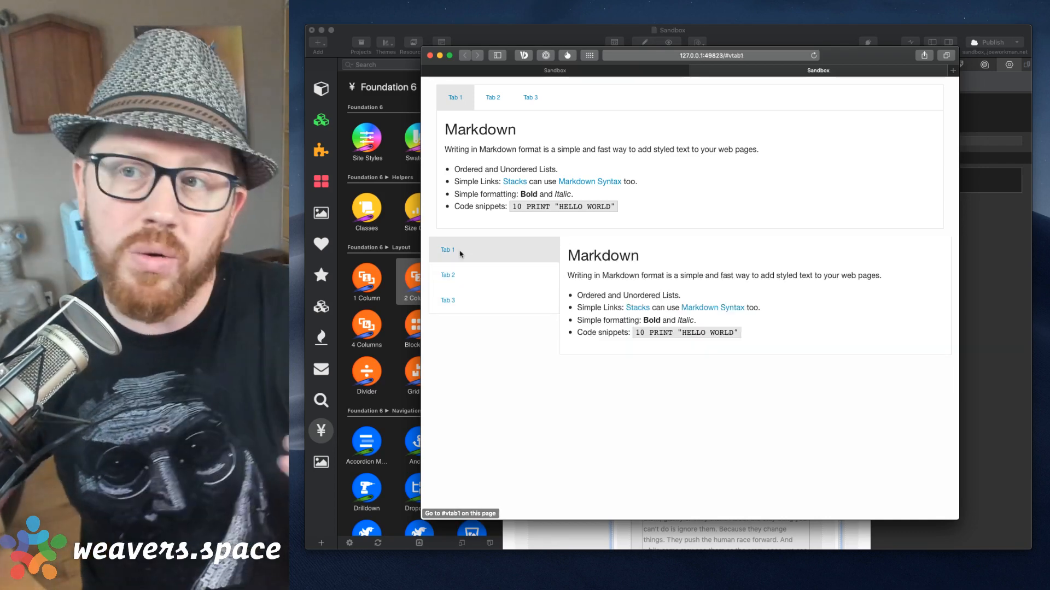
{"action": "left_click", "coordinate": [462, 277]}
{"action": "left_click", "coordinate": [462, 300]}
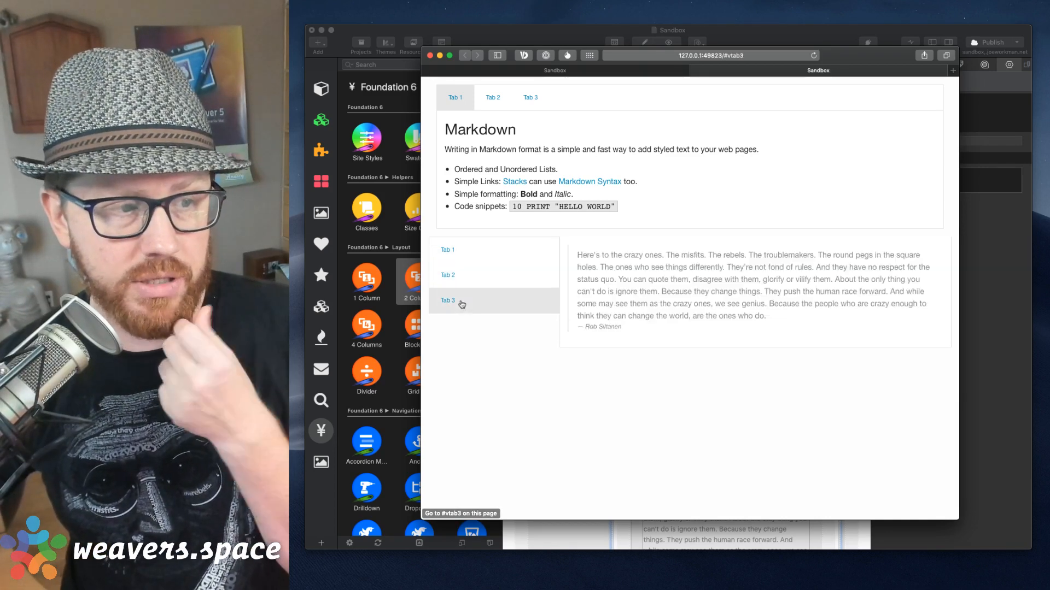
{"action": "left_click", "coordinate": [461, 275]}
{"action": "left_click", "coordinate": [461, 254]}
{"action": "left_click", "coordinate": [461, 277]}
{"action": "left_click", "coordinate": [461, 303]}
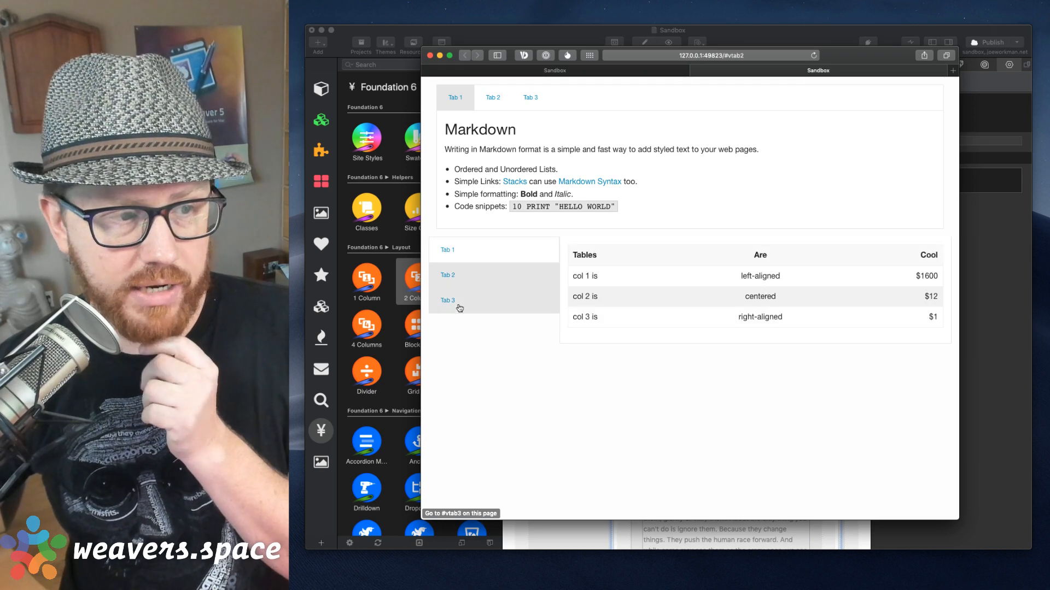
{"action": "left_click", "coordinate": [465, 279]}
{"action": "left_click", "coordinate": [461, 251]}
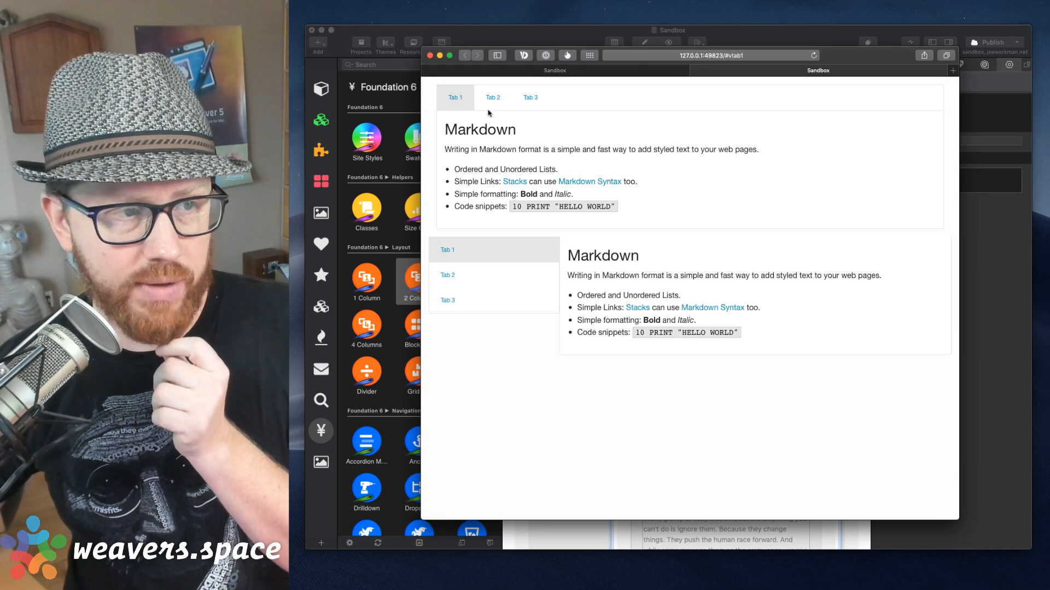
Test the horizontal tabs and the vertical tabs in turn to check that the two sets work independently, and close the preview tabs.
{"action": "left_click", "coordinate": [492, 100]}
{"action": "left_click", "coordinate": [530, 97]}
{"action": "left_click", "coordinate": [492, 99]}
{"action": "left_click", "coordinate": [455, 97]}
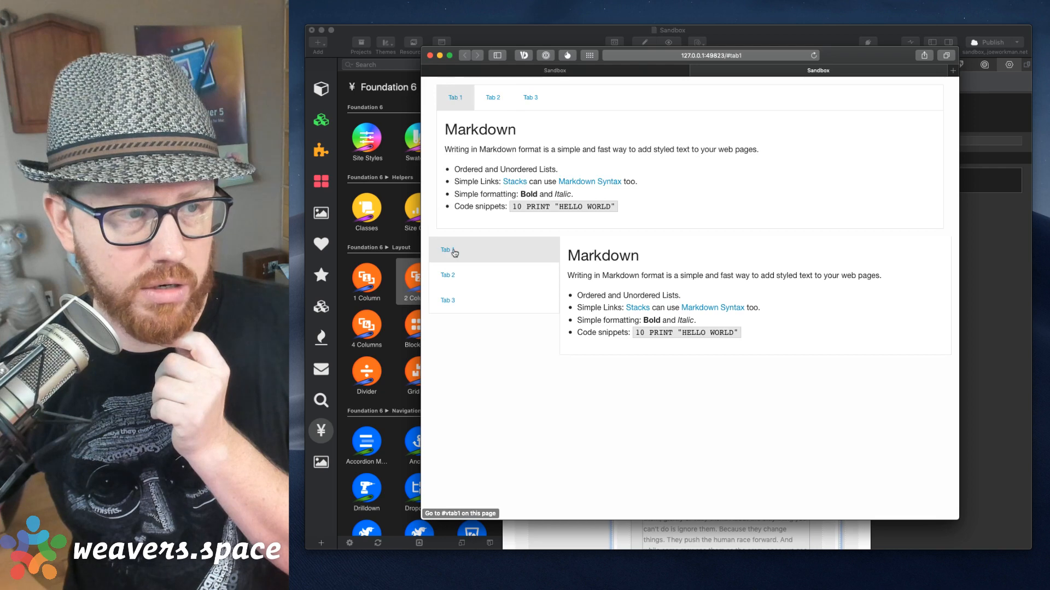
{"action": "left_click", "coordinate": [459, 278]}
{"action": "left_click", "coordinate": [458, 302]}
{"action": "left_click", "coordinate": [456, 281]}
{"action": "left_click", "coordinate": [453, 250]}
{"action": "left_click", "coordinate": [454, 290]}
{"action": "left_click", "coordinate": [452, 300]}
{"action": "left_click", "coordinate": [451, 276]}
{"action": "left_click", "coordinate": [453, 248]}
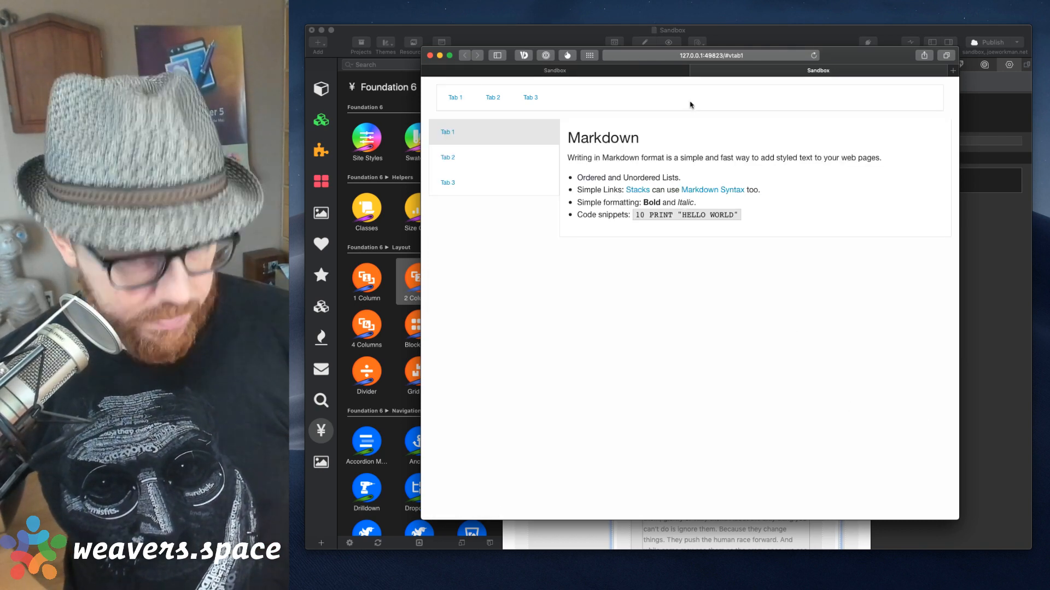
{"action": "key", "text": "super+w"}
{"action": "key", "text": "super+w"}
Collapse the Container stack holding the vertical tabs in the page editor.
{"action": "left_click", "coordinate": [682, 107]}
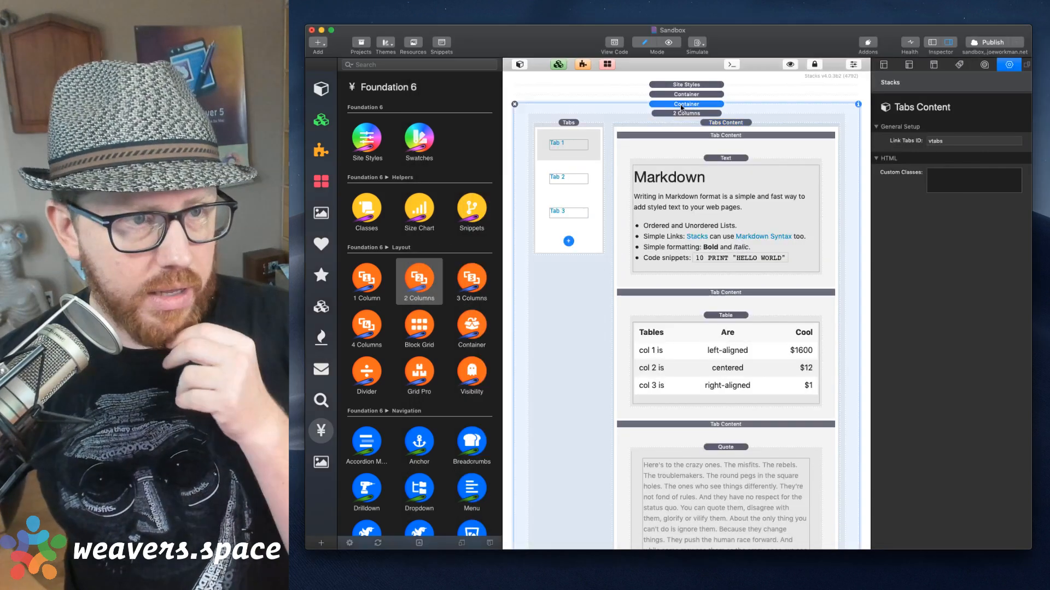
{"action": "left_click", "coordinate": [790, 64]}
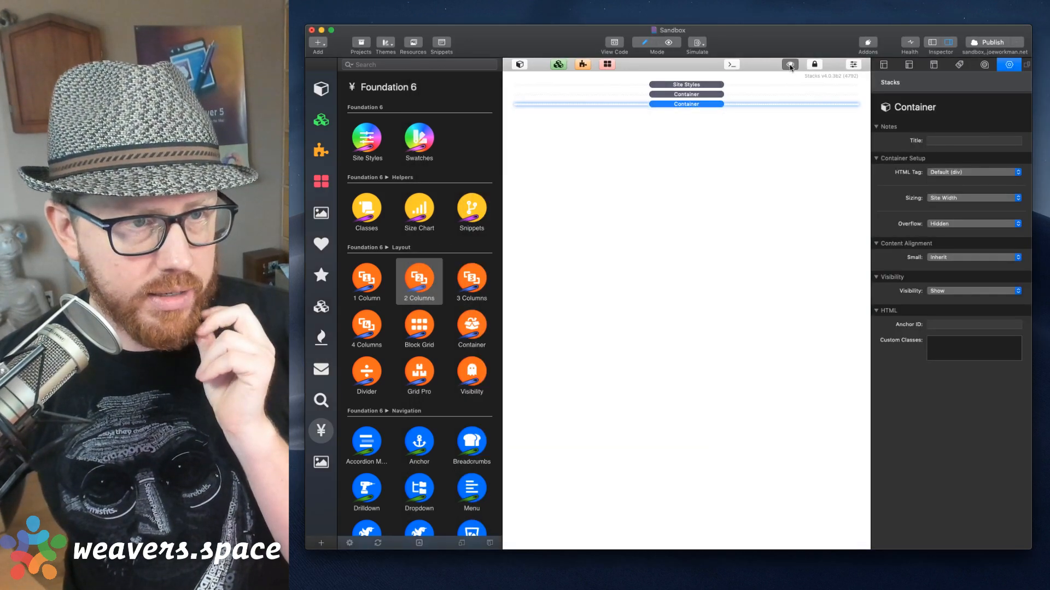
{"action": "left_click", "coordinate": [687, 95]}
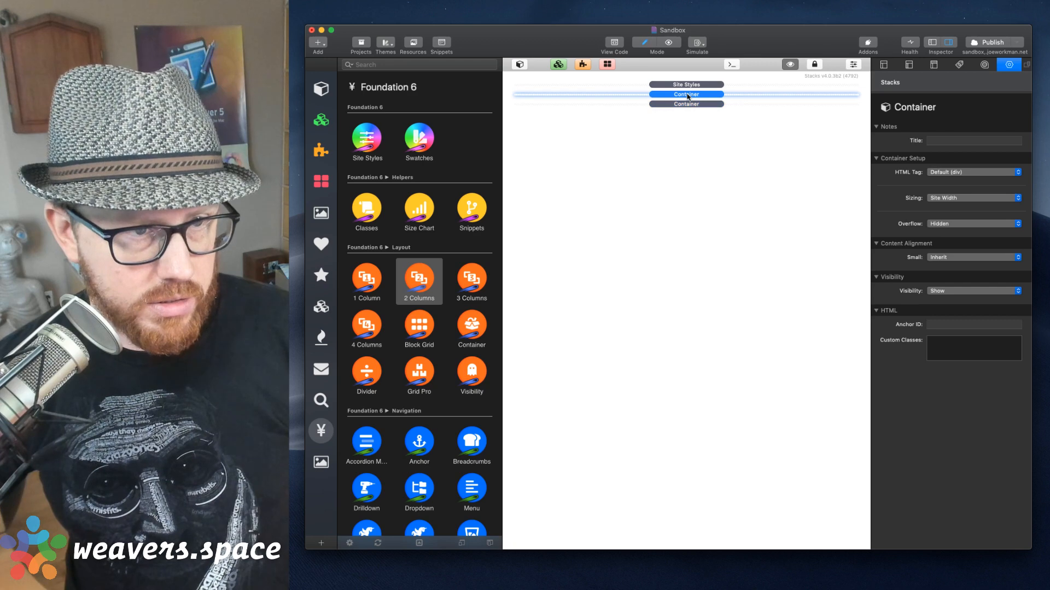
Add a new Container stack directly below Site Styles and place a 1 Column stack inside it.
{"action": "left_click_drag", "start_coordinate": [471, 325], "coordinate": [675, 97]}
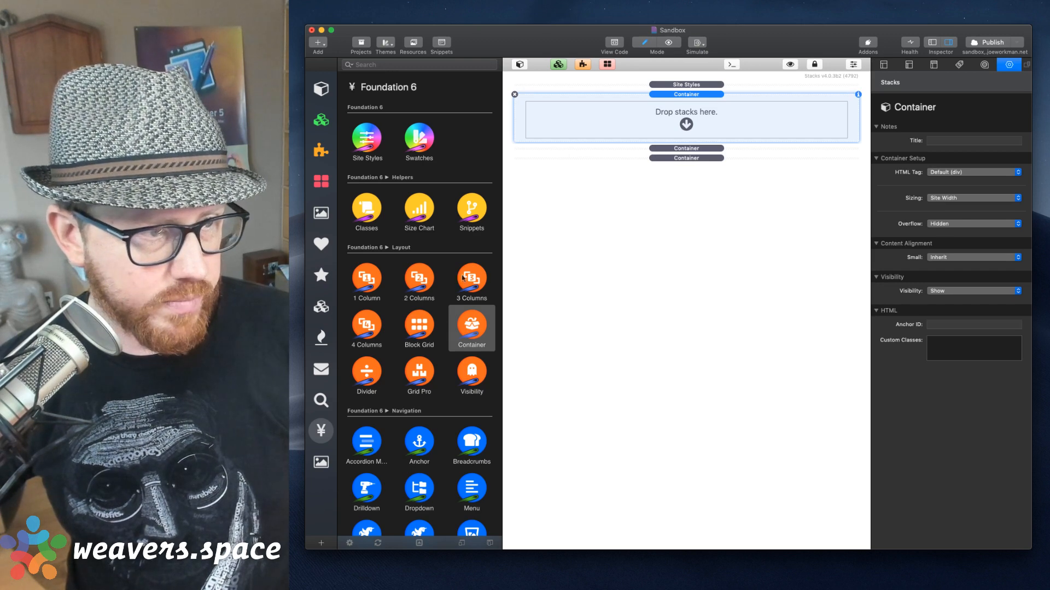
{"action": "left_click_drag", "start_coordinate": [364, 284], "coordinate": [687, 122]}
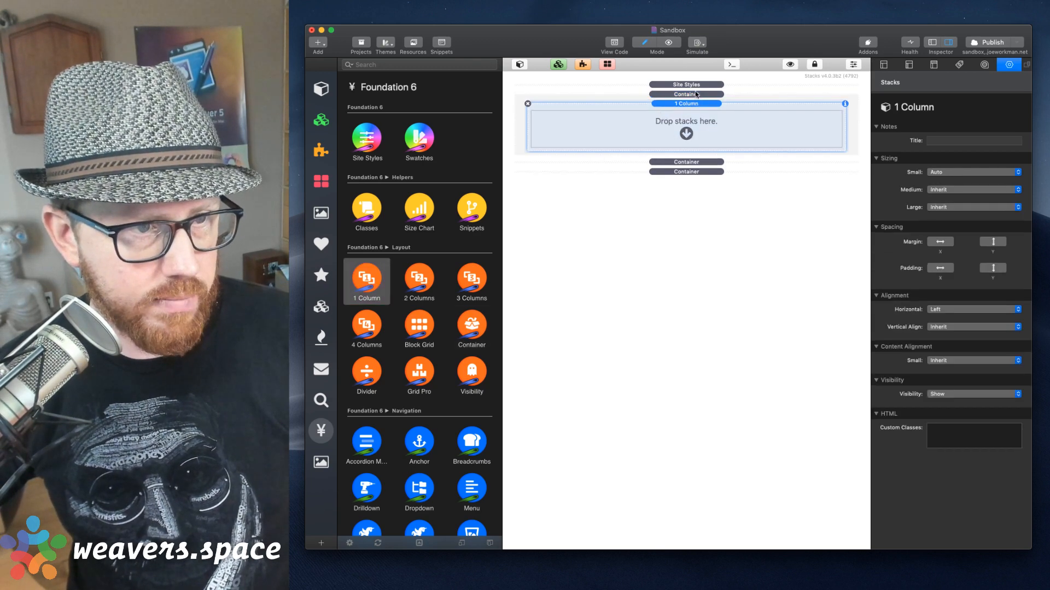
{"action": "left_click", "coordinate": [710, 96]}
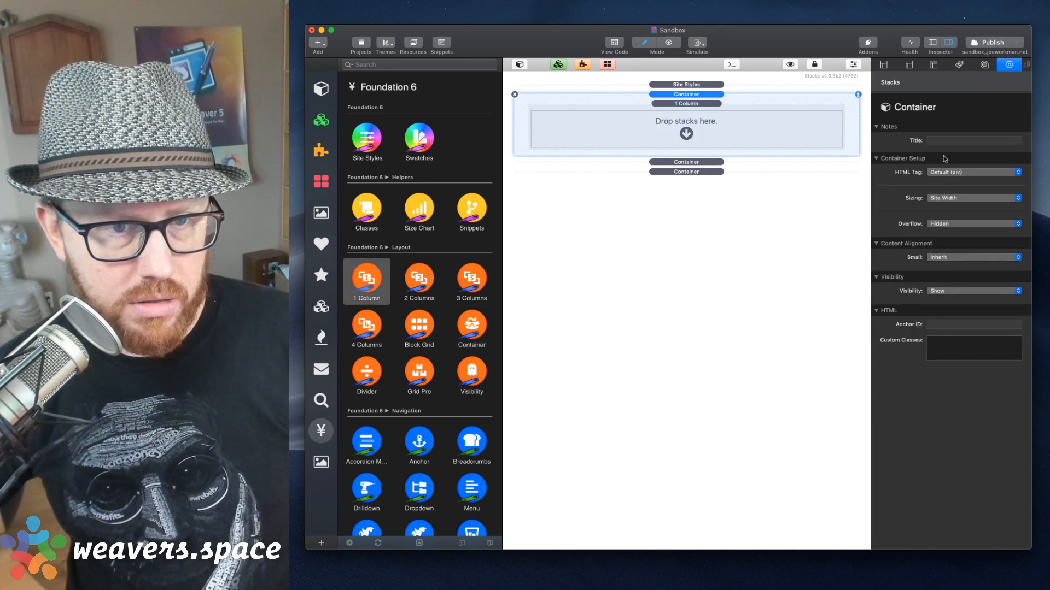
Toggle the horizontal and vertical margin and padding settings of the new 1 Column stack.
{"action": "left_click", "coordinate": [748, 121]}
{"action": "left_click", "coordinate": [941, 241]}
{"action": "left_click", "coordinate": [993, 242]}
{"action": "left_click", "coordinate": [993, 268]}
{"action": "left_click", "coordinate": [941, 267]}
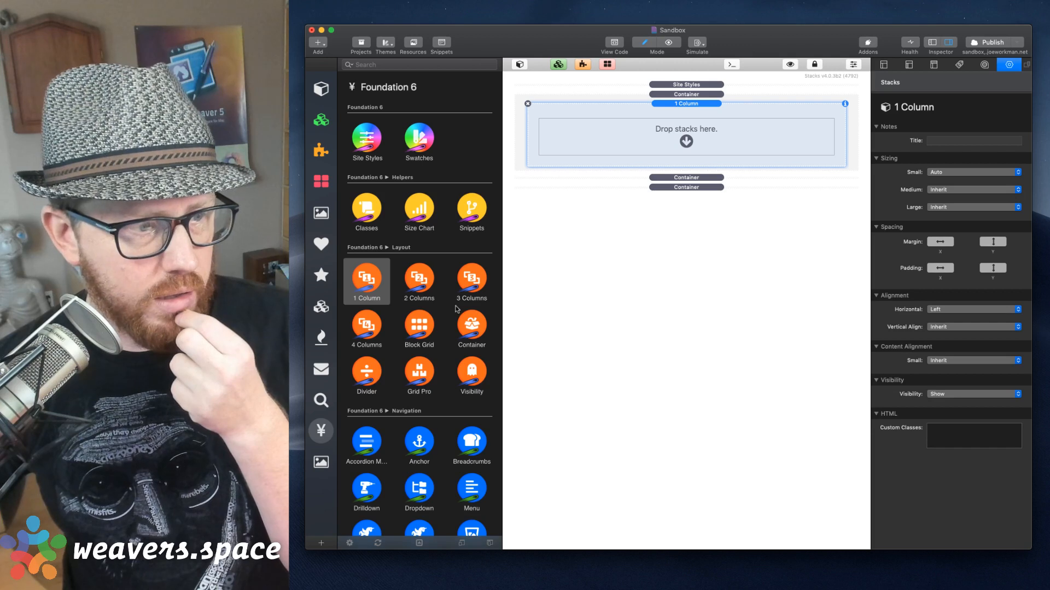
Add an Accordion stack from the Foundation 6 Containers group inside the 1 Column stack.
{"action": "scroll", "coordinate": [457, 309], "scroll_direction": "down", "scroll_amount": 1}
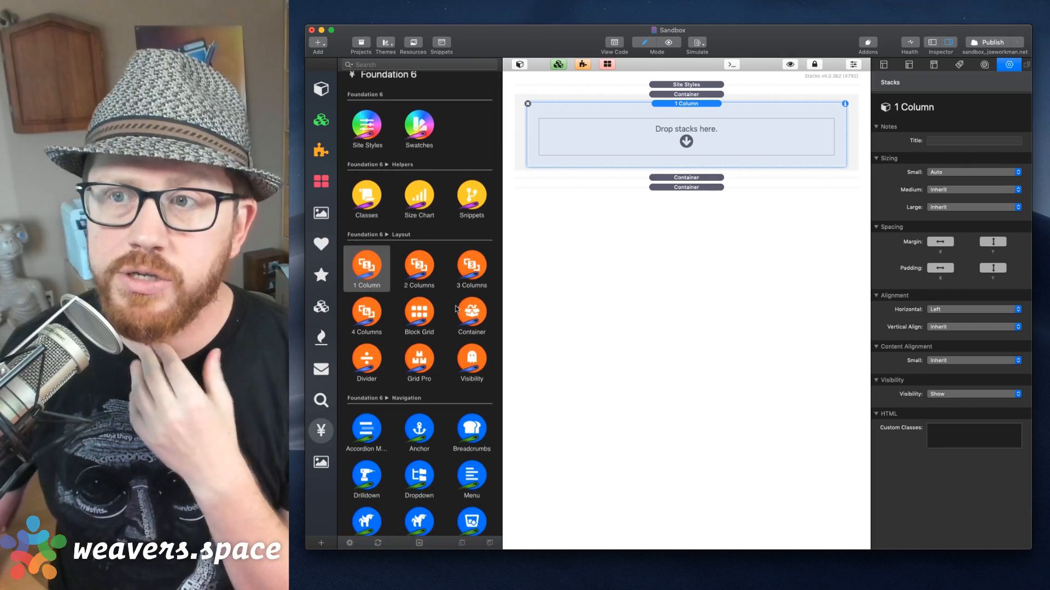
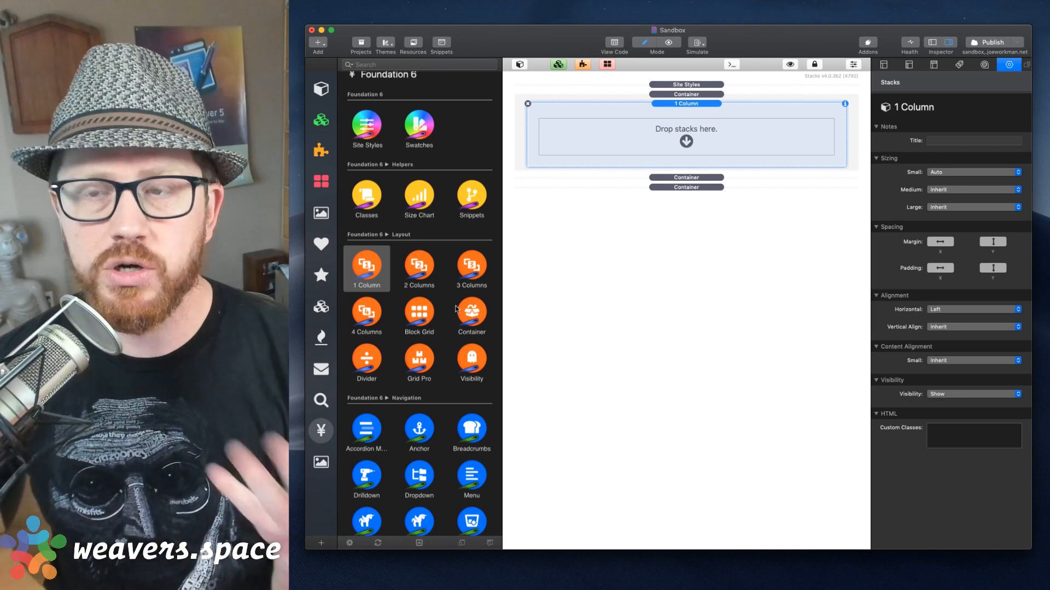
{"action": "scroll", "coordinate": [435, 376], "scroll_direction": "down", "scroll_amount": 5}
{"action": "scroll", "coordinate": [435, 375], "scroll_direction": "down", "scroll_amount": 15}
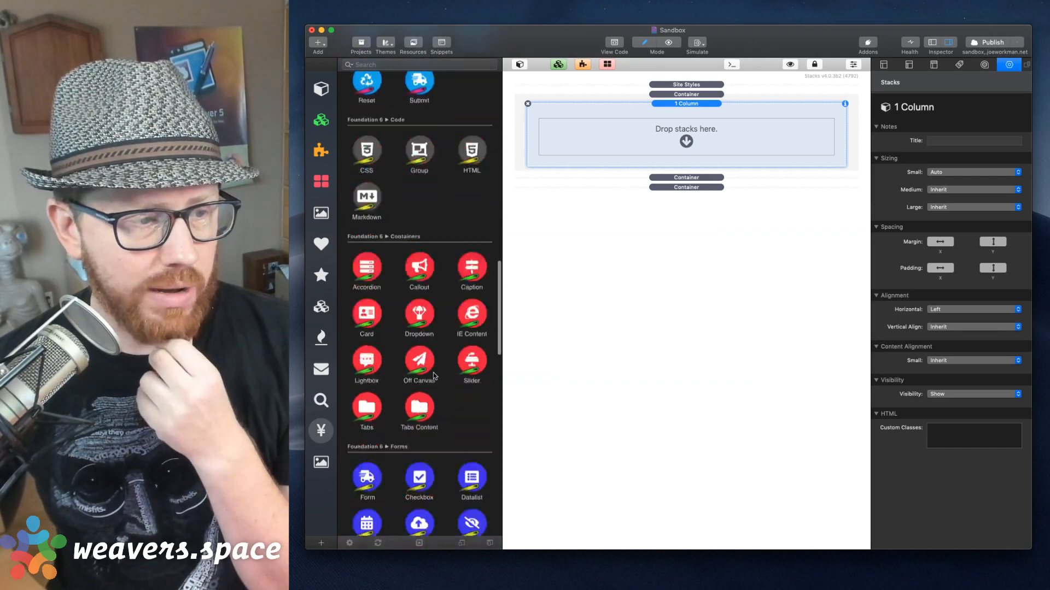
{"action": "scroll", "coordinate": [434, 376], "scroll_direction": "down", "scroll_amount": 5}
{"action": "scroll", "coordinate": [435, 375], "scroll_direction": "up", "scroll_amount": 6}
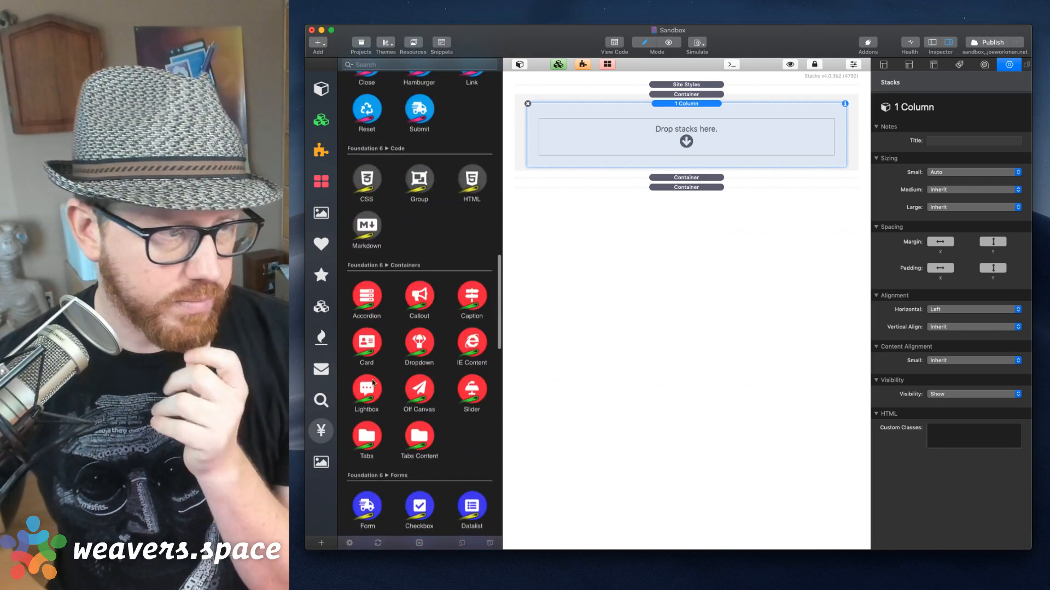
{"action": "left_click_drag", "start_coordinate": [361, 304], "coordinate": [684, 135]}
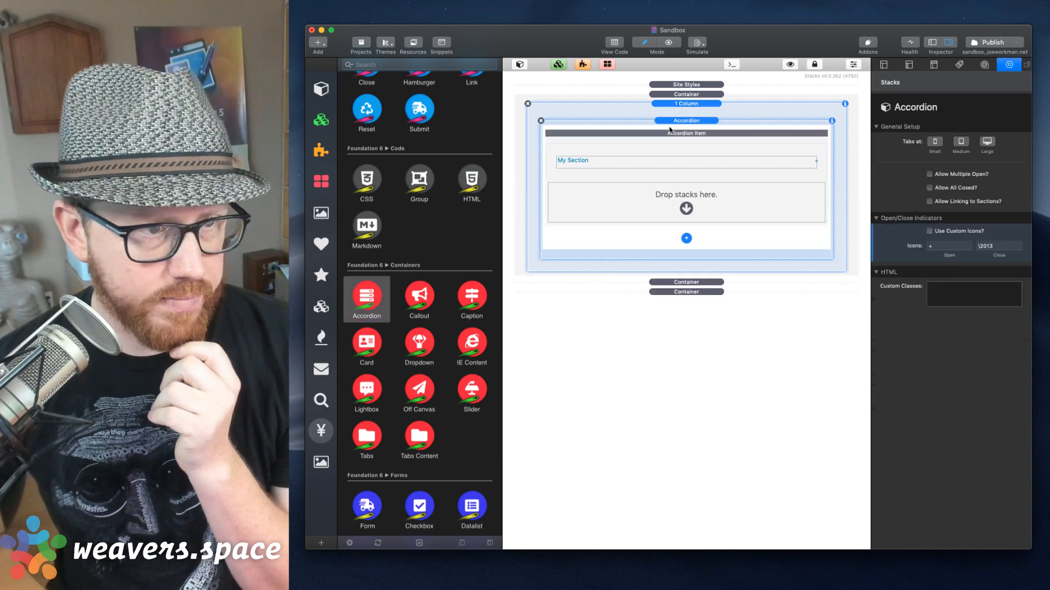
Rename the accordion item's title to Section 1.
{"action": "double_click", "coordinate": [642, 162]}
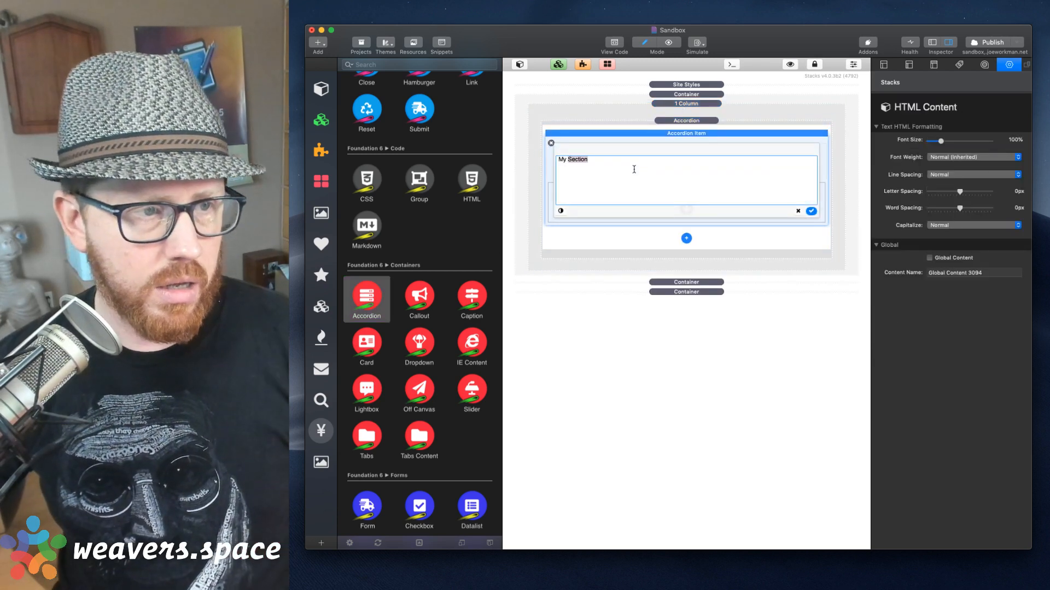
{"action": "type", "text": "Tab"}
{"action": "key", "text": "BackSpace"}
{"action": "key", "text": "BackSpace"}
{"action": "key", "text": "BackSpace"}
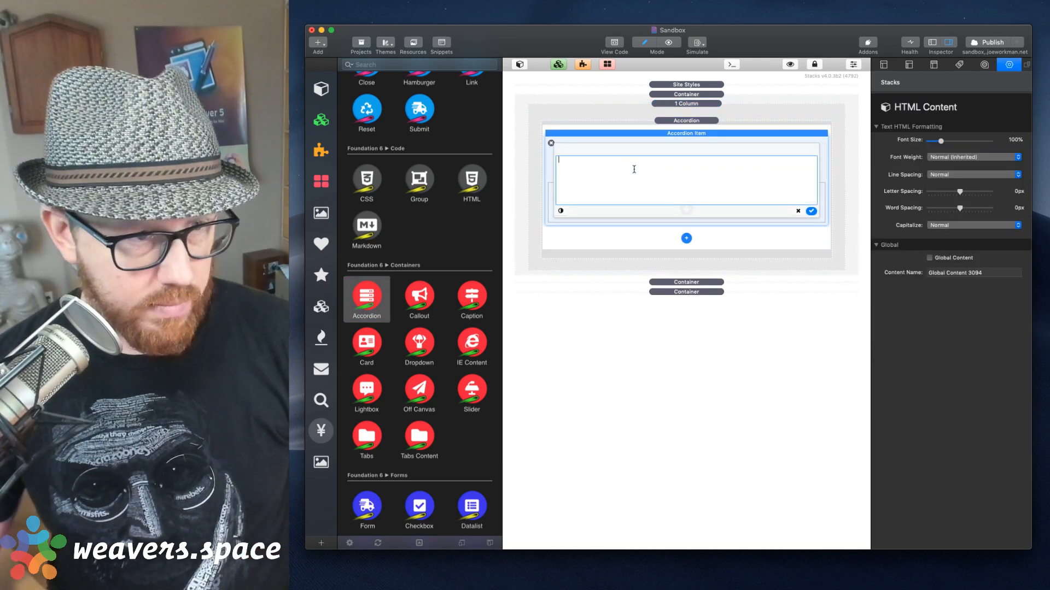
{"action": "type", "text": "Section 1"}
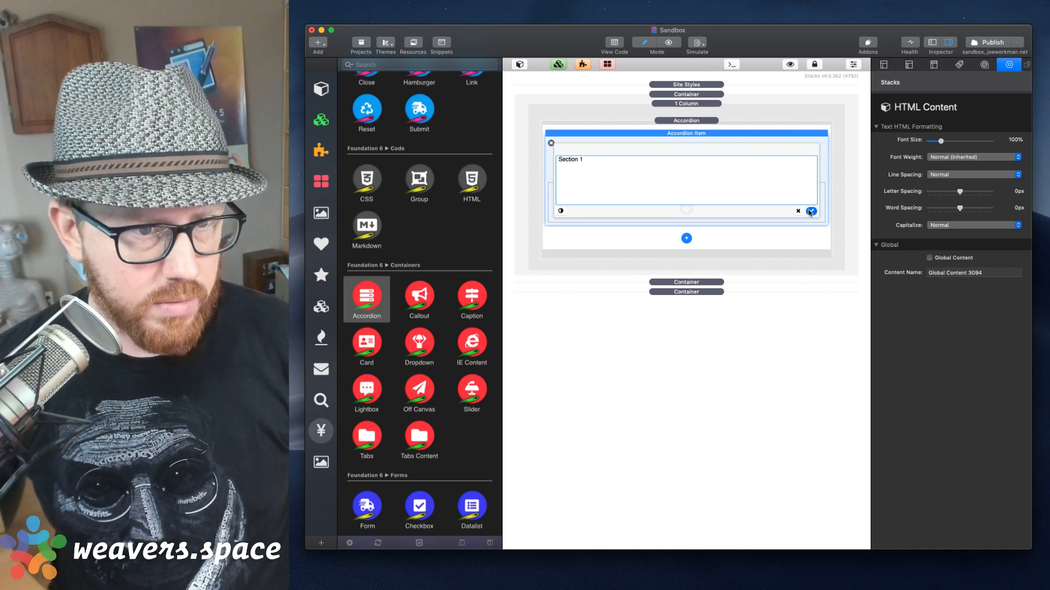
{"action": "left_click", "coordinate": [810, 212]}
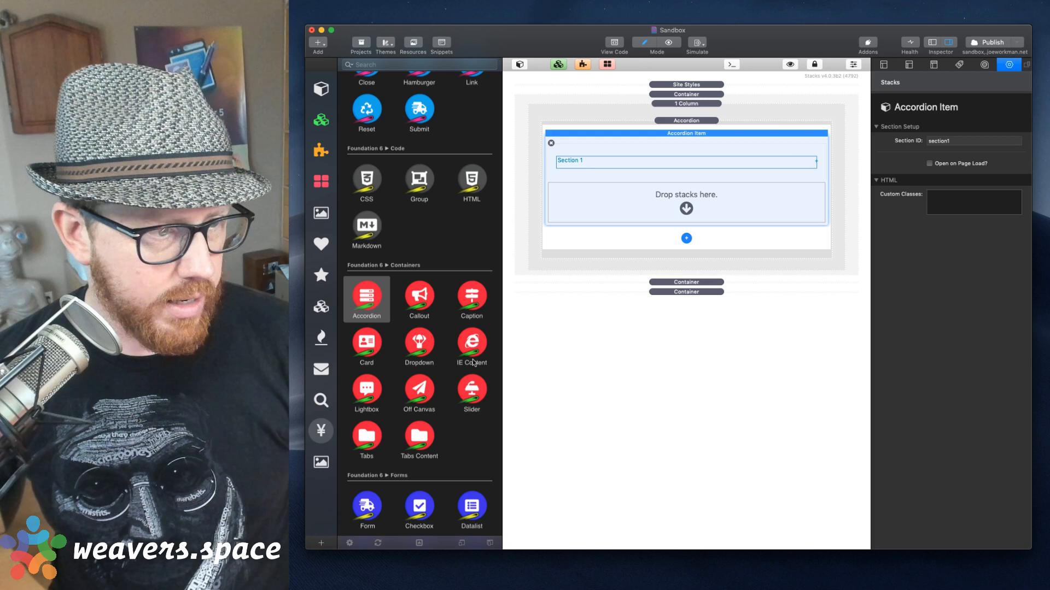
Add a Text stack as the content of the Section 1 accordion item, and select the parent Accordion stack.
{"action": "scroll", "coordinate": [451, 340], "scroll_direction": "up", "scroll_amount": 10}
{"action": "left_click_drag", "start_coordinate": [472, 268], "coordinate": [610, 207]}
{"action": "left_click", "coordinate": [701, 133]}
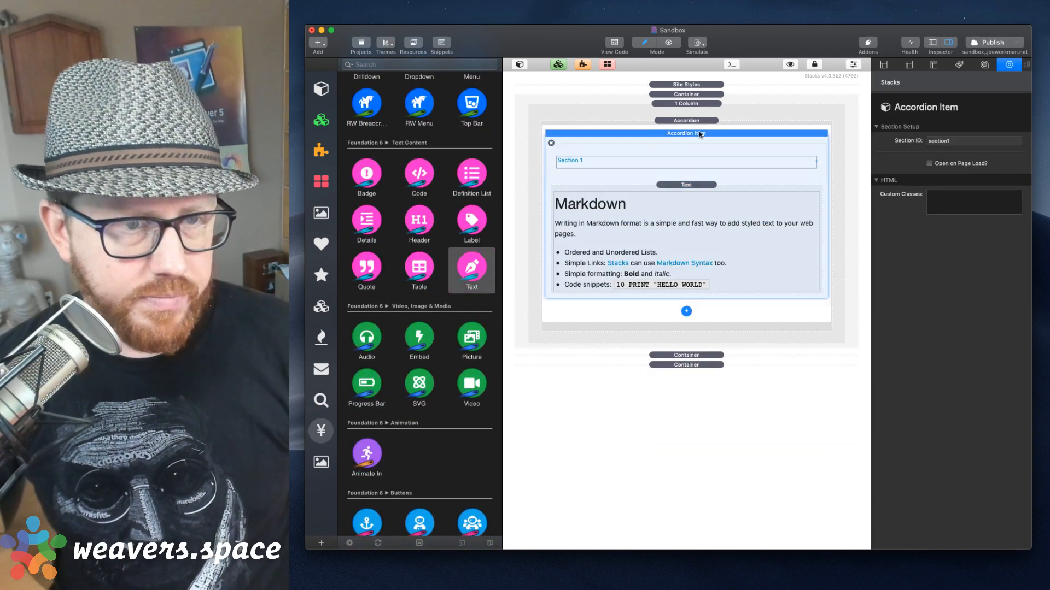
{"action": "left_click", "coordinate": [687, 121]}
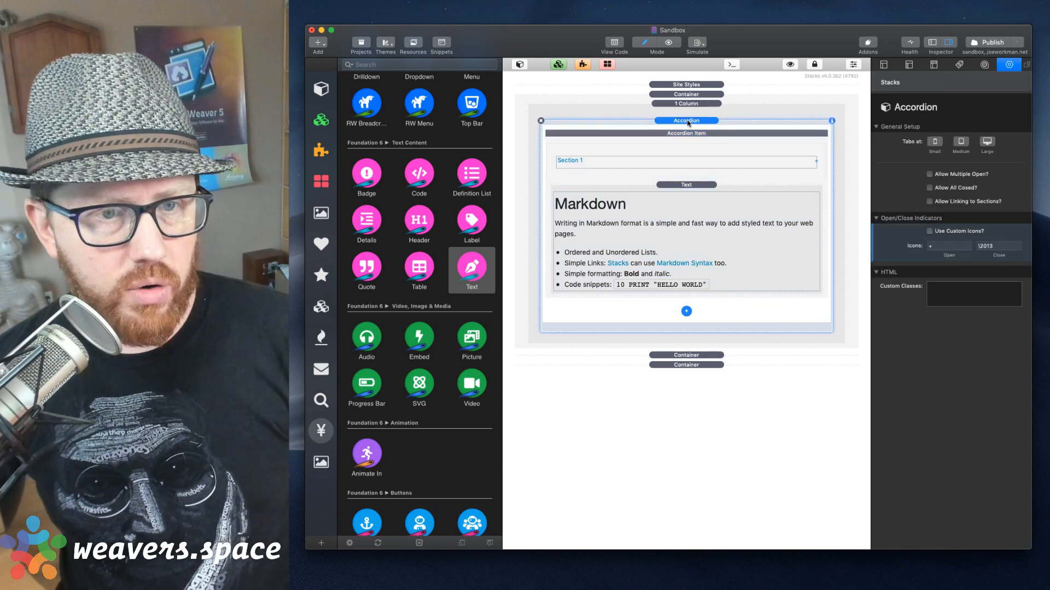
Duplicate the Section 1 accordion item twice.
{"action": "left_click", "coordinate": [720, 133]}
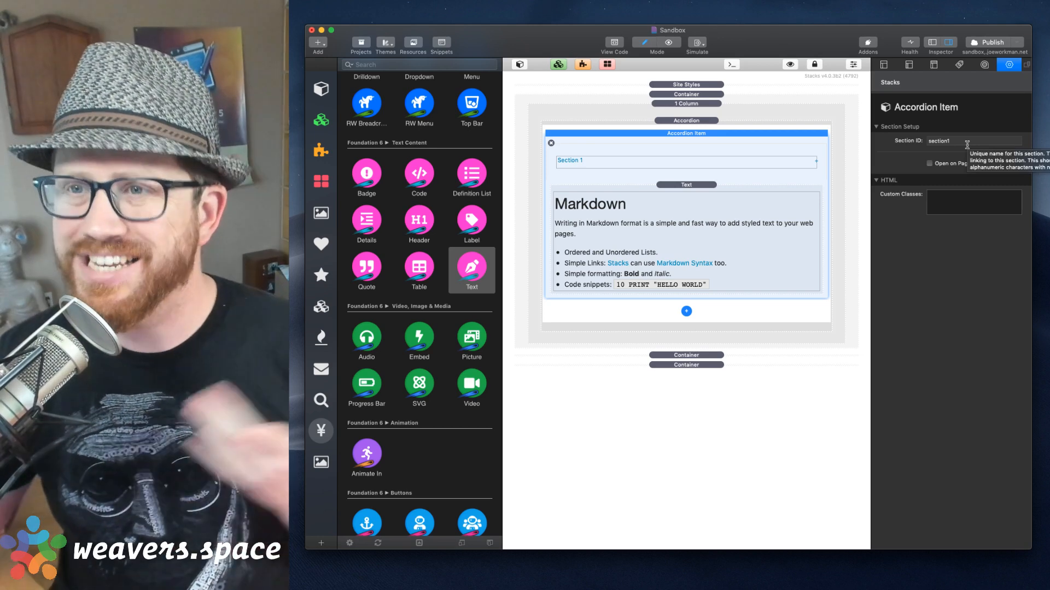
{"action": "left_click", "coordinate": [966, 143]}
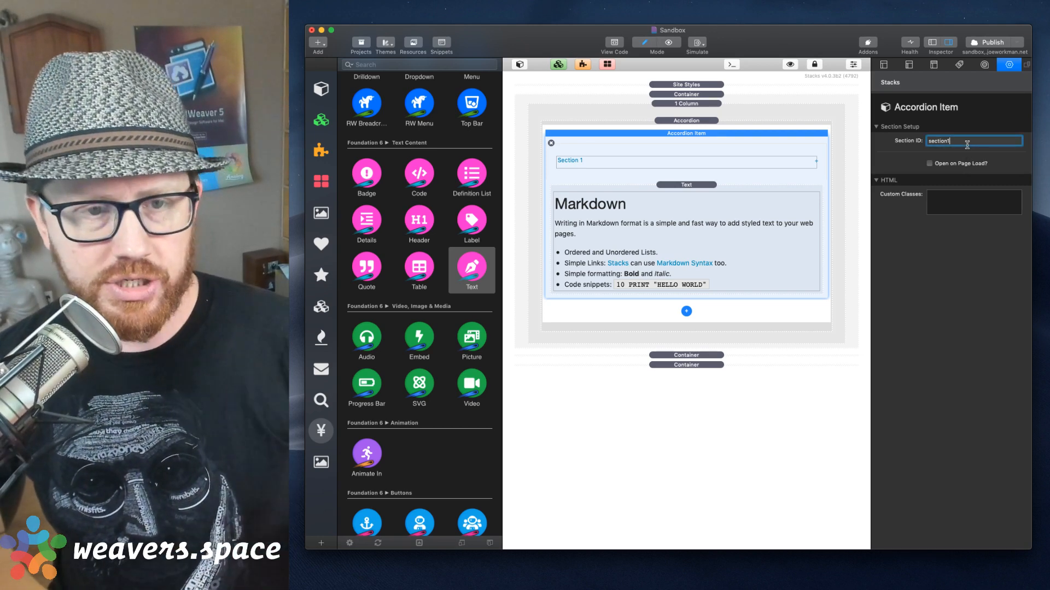
{"action": "left_click", "coordinate": [680, 137]}
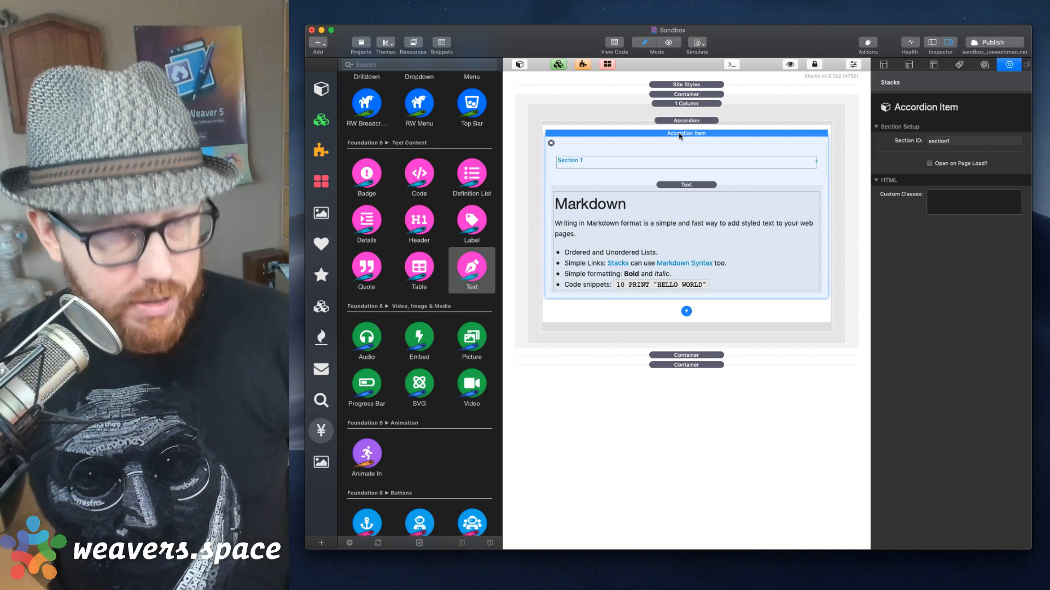
{"action": "key", "text": "super+d"}
{"action": "key", "text": "super+d"}
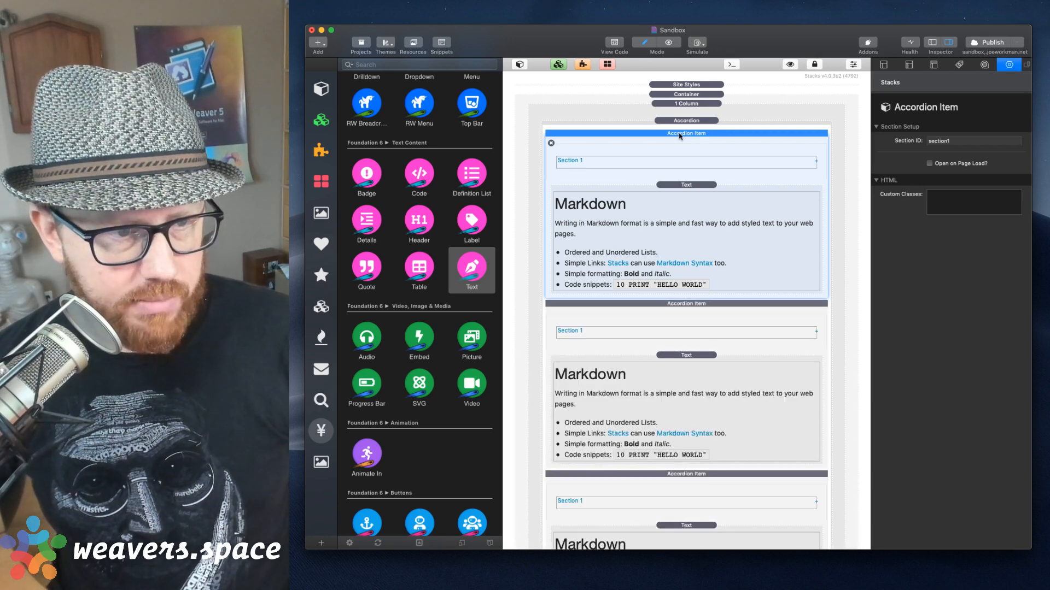
Rename the titles of the two duplicated accordion items to Section 2 and Section 3.
{"action": "scroll", "coordinate": [601, 253], "scroll_direction": "down", "scroll_amount": 3}
{"action": "double_click", "coordinate": [603, 253]}
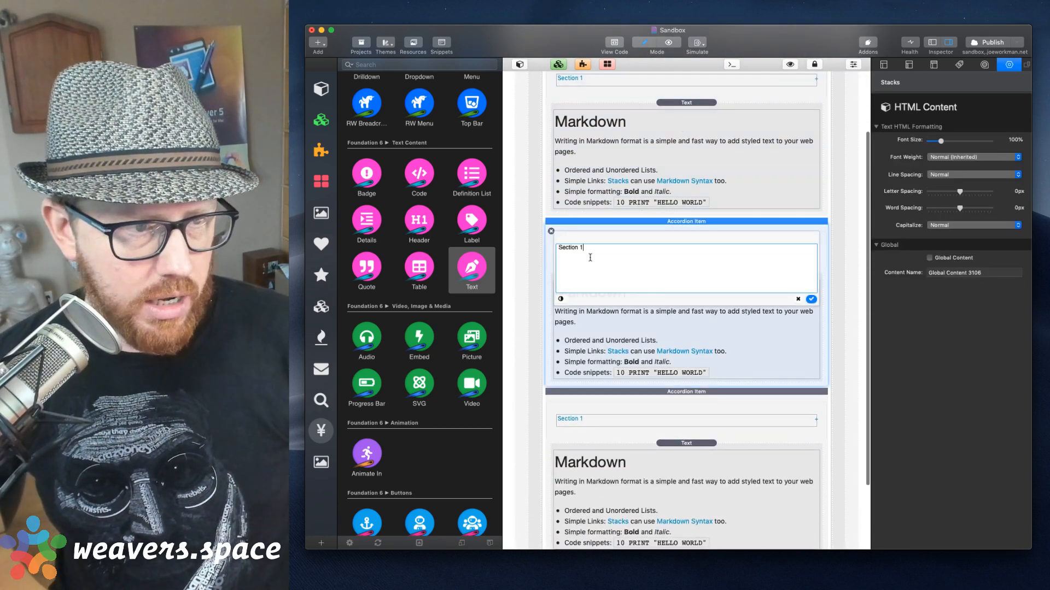
{"action": "double_click", "coordinate": [602, 426]}
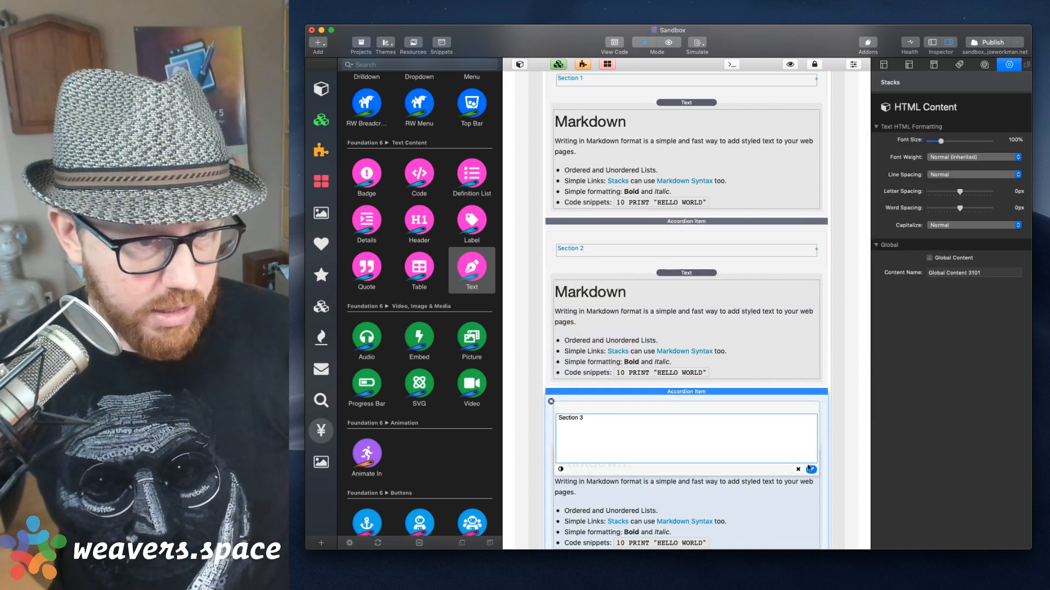
{"action": "left_click", "coordinate": [811, 470]}
Replace the Text stack in Section 2 with a Table stack and the one in Section 3 with a Quote stack.
{"action": "left_click", "coordinate": [661, 280]}
{"action": "key", "text": "Delete"}
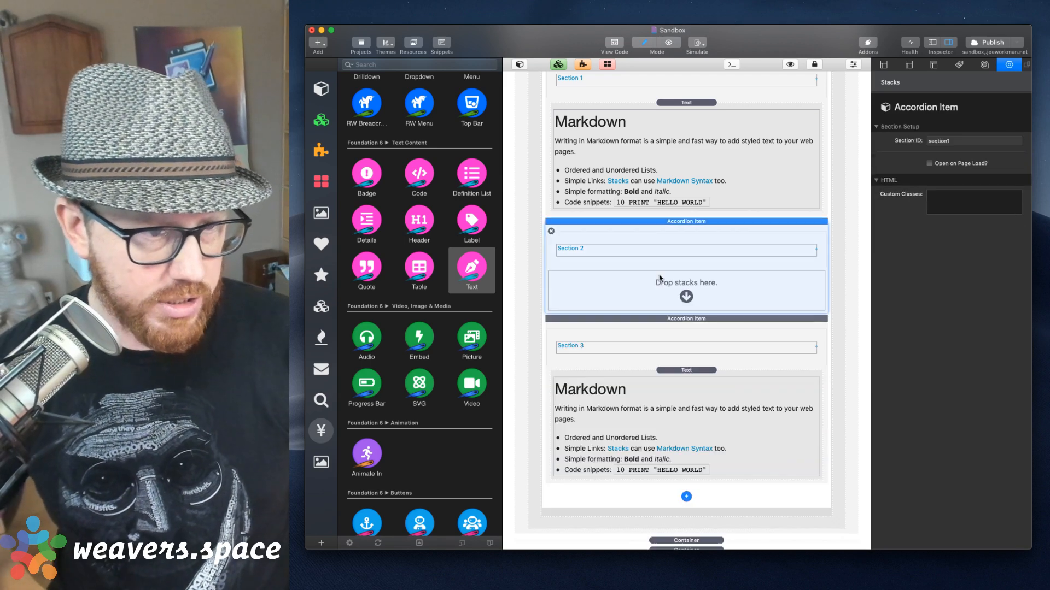
{"action": "left_click", "coordinate": [689, 371]}
{"action": "key", "text": "Delete"}
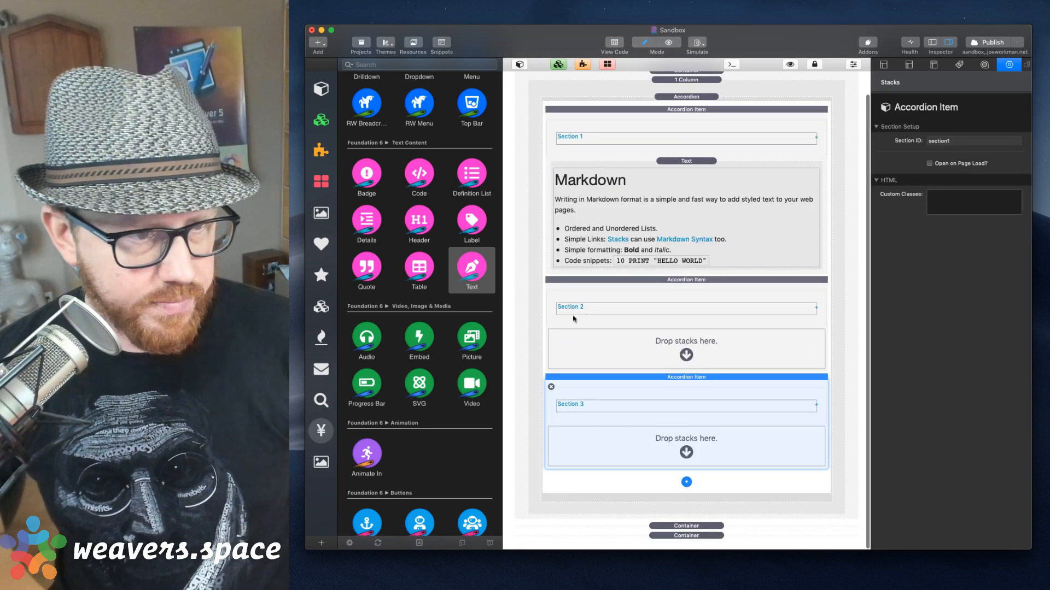
{"action": "left_click_drag", "start_coordinate": [418, 268], "coordinate": [686, 336]}
{"action": "left_click_drag", "start_coordinate": [367, 266], "coordinate": [686, 446]}
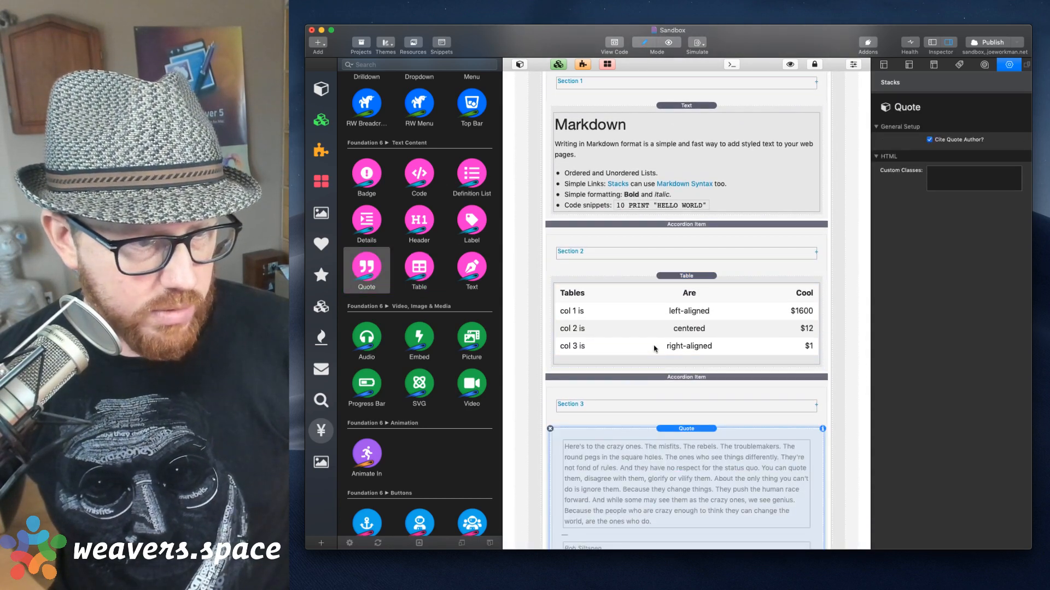
Preview the page and test opening and closing the accordion's sections, and close the preview.
{"action": "scroll", "coordinate": [655, 349], "scroll_direction": "up", "scroll_amount": 3}
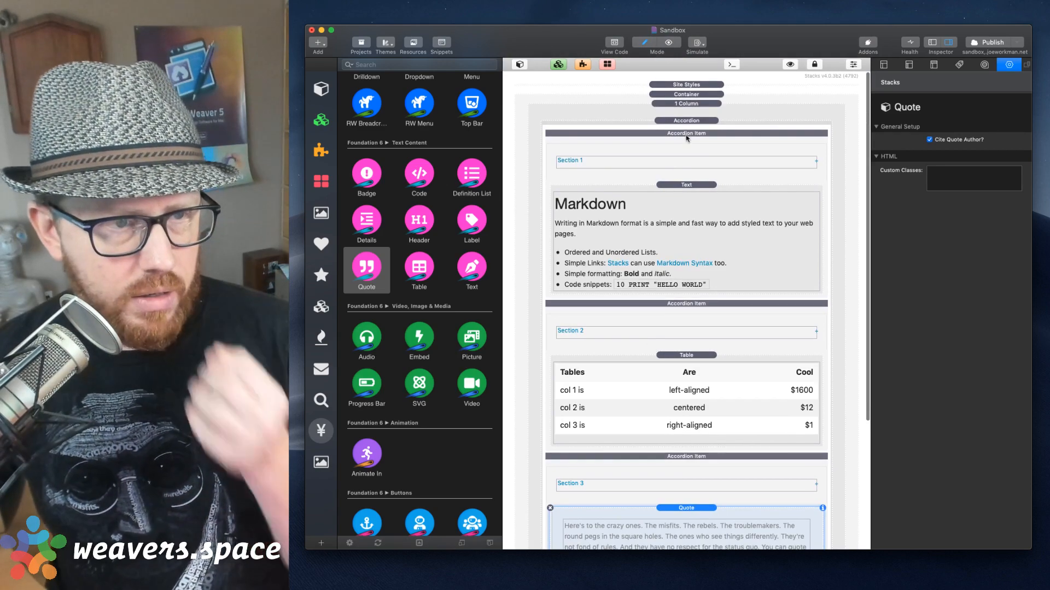
{"action": "key", "text": "super+shift+r"}
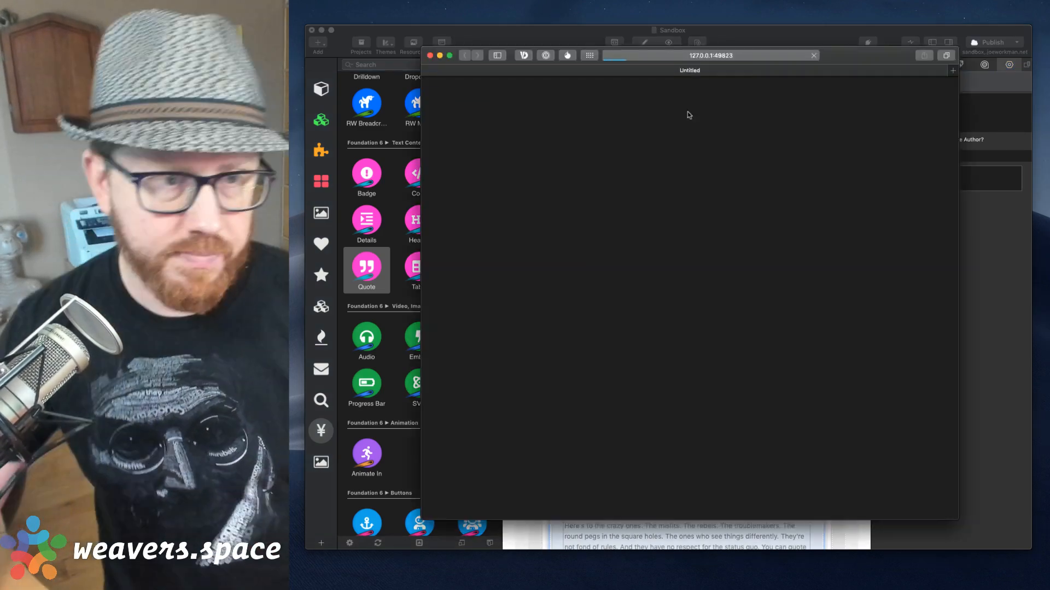
{"action": "left_click", "coordinate": [473, 98]}
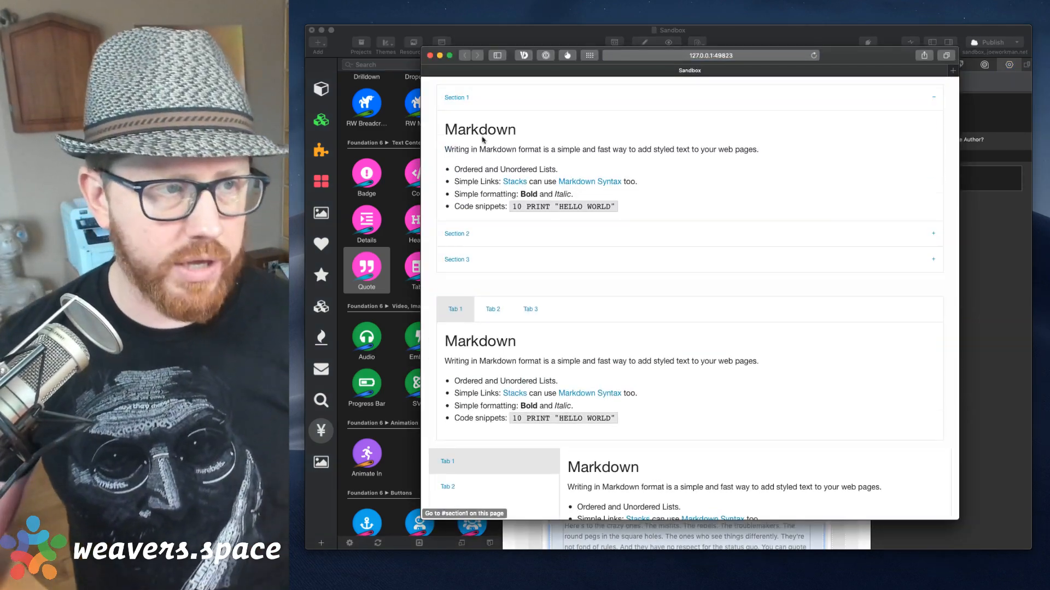
{"action": "left_click", "coordinate": [481, 233]}
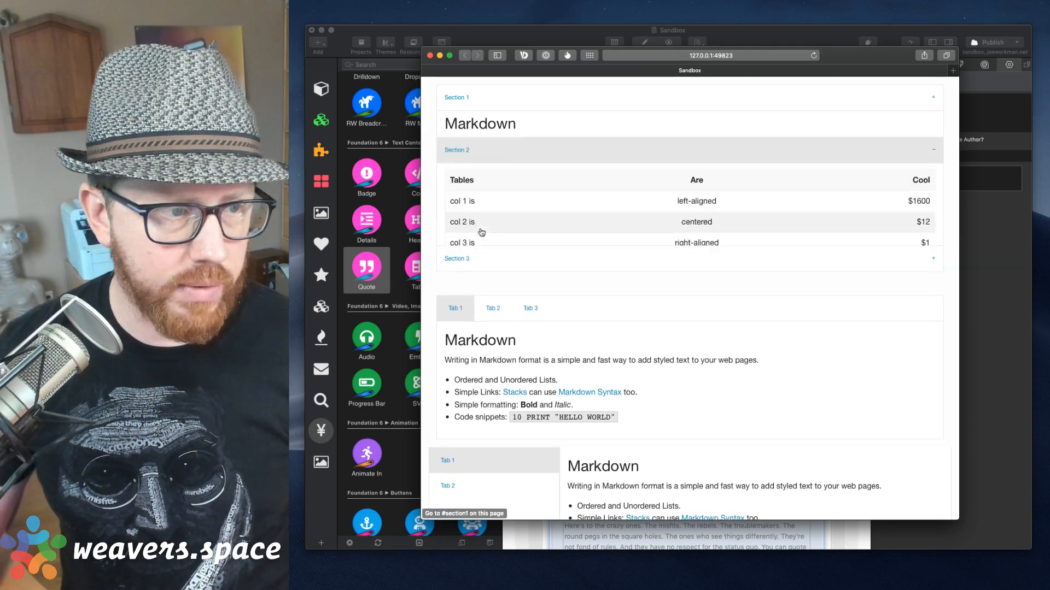
{"action": "left_click", "coordinate": [468, 259]}
{"action": "left_click", "coordinate": [477, 133]}
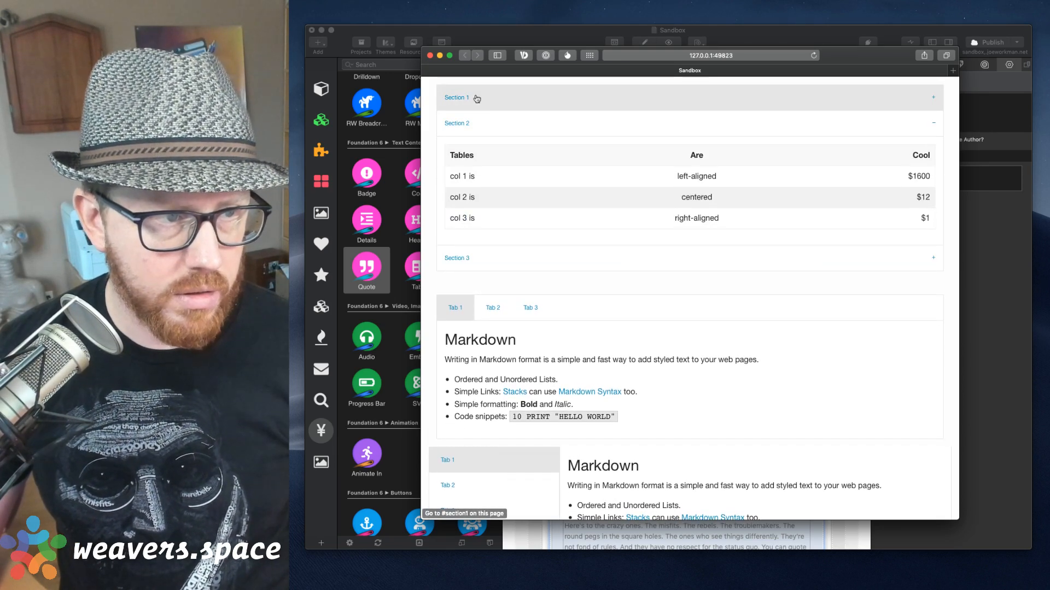
{"action": "left_click", "coordinate": [475, 98]}
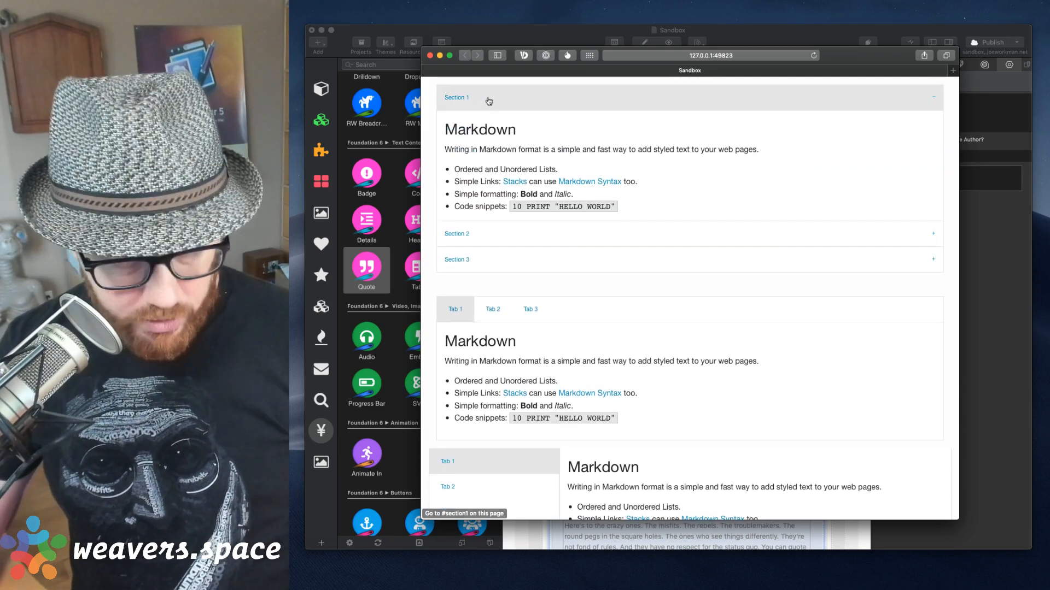
{"action": "left_click", "coordinate": [487, 100]}
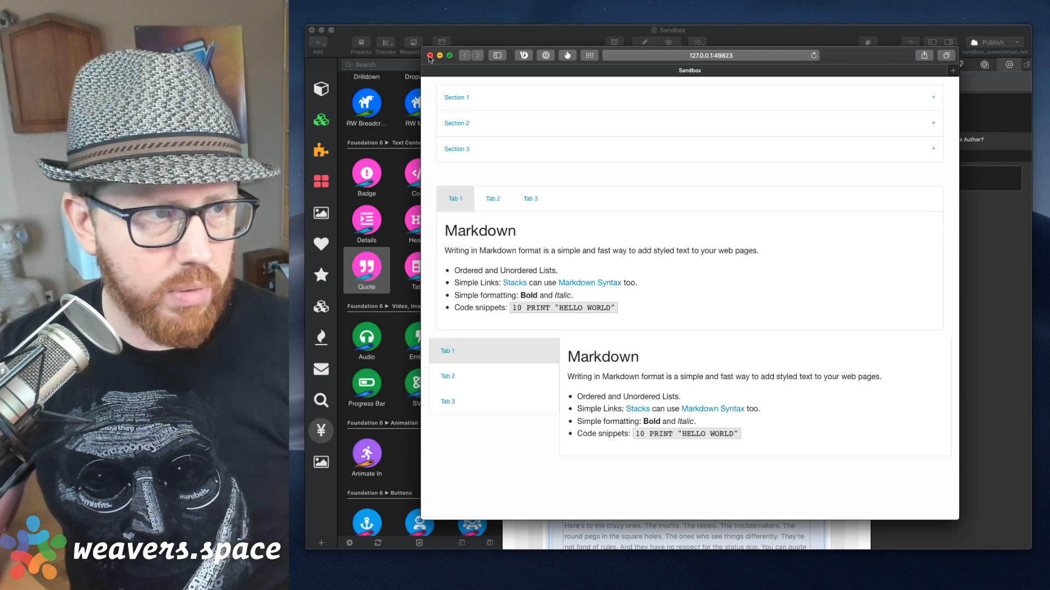
{"action": "left_click", "coordinate": [429, 56]}
Set the Section 1 accordion item to open on page load, and check the accordion sections in the page preview.
{"action": "left_click", "coordinate": [707, 136]}
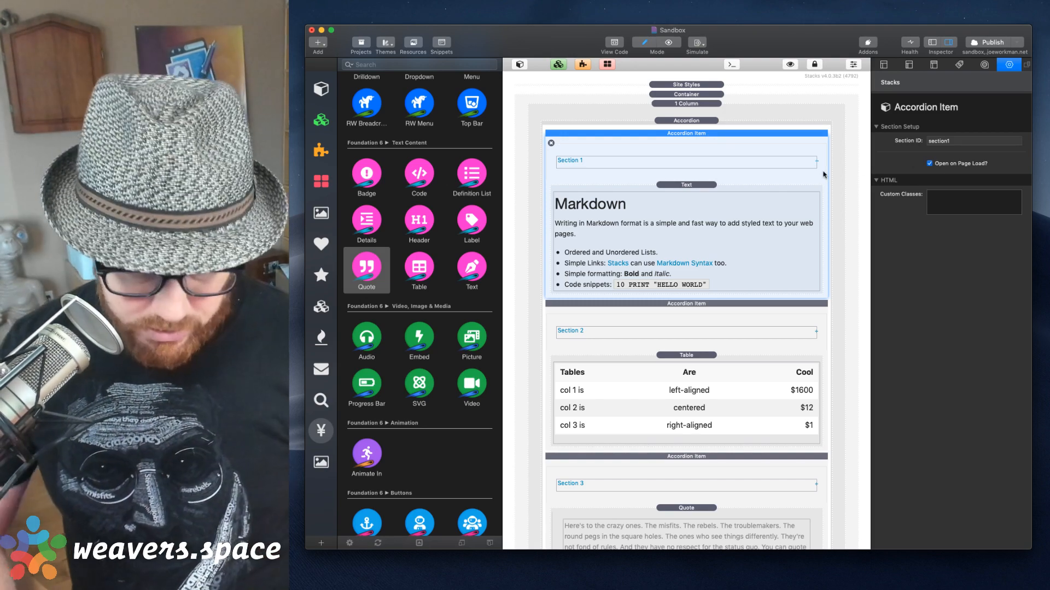
{"action": "key", "text": "super+shift+r"}
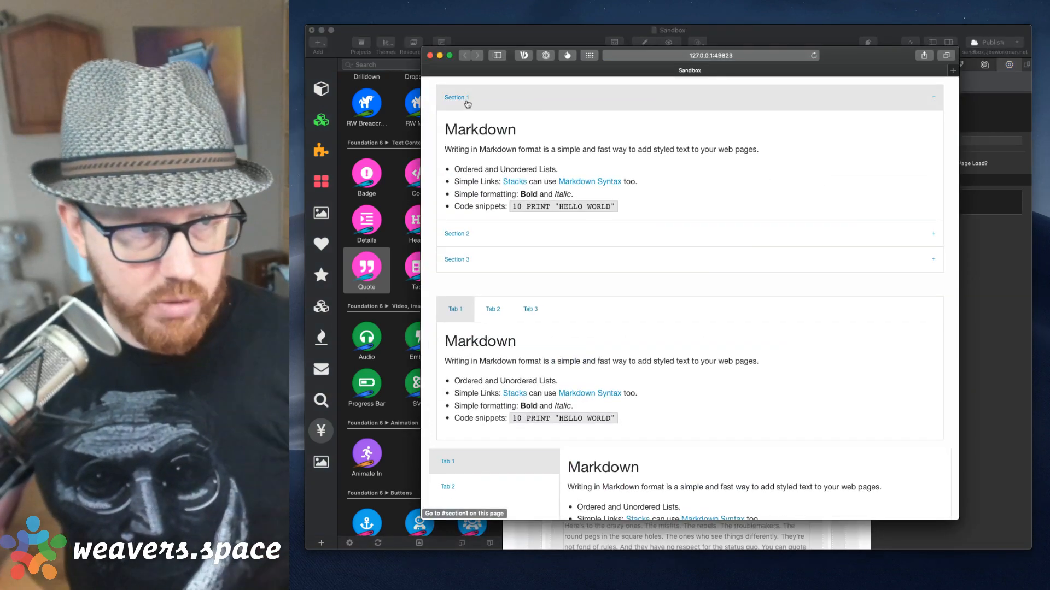
{"action": "left_click", "coordinate": [474, 238]}
{"action": "left_click", "coordinate": [476, 256]}
{"action": "left_click", "coordinate": [475, 126]}
{"action": "left_click", "coordinate": [478, 98]}
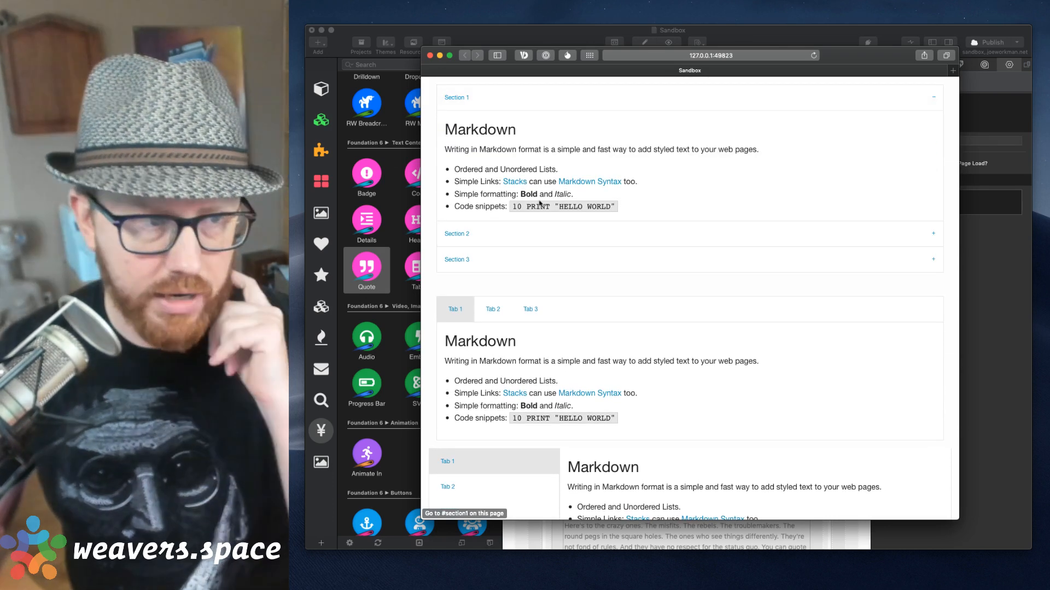
{"action": "left_click", "coordinate": [430, 56]}
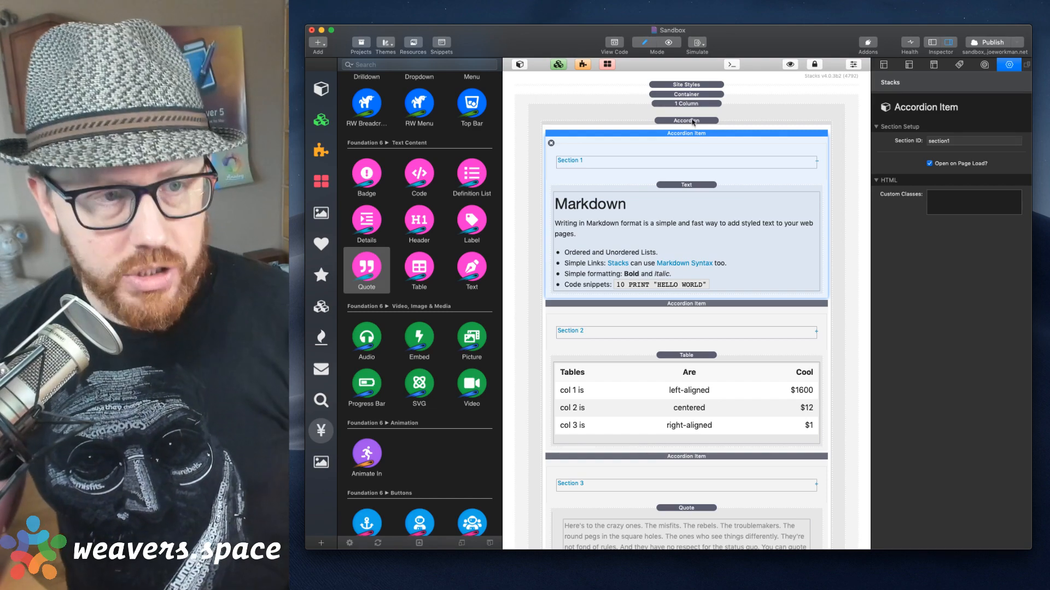
Set the Accordion stack to display as tabs at the Medium breakpoint, and preview the page.
{"action": "left_click", "coordinate": [693, 121]}
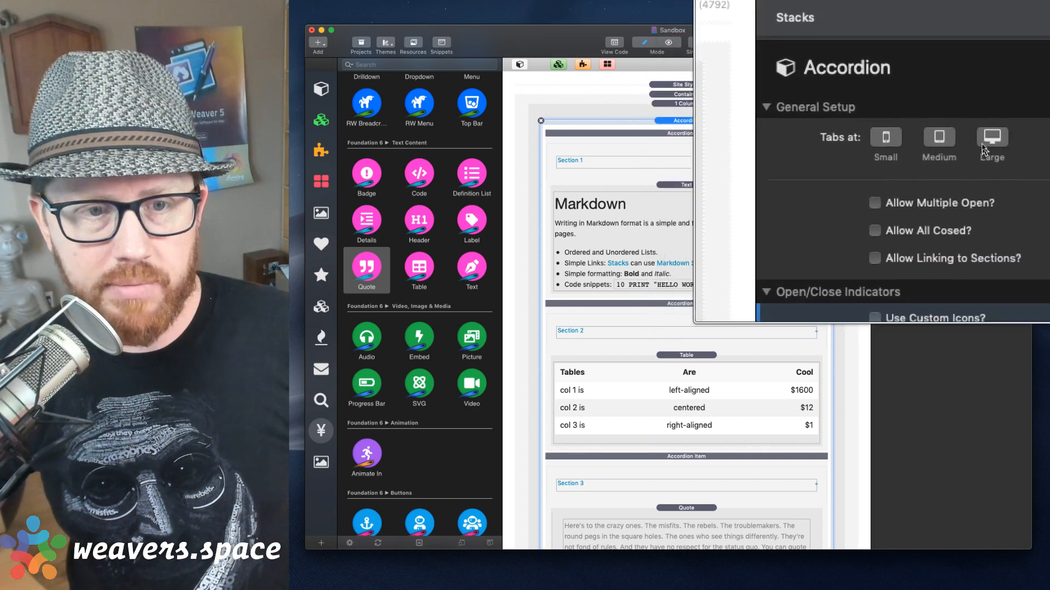
{"action": "left_click", "coordinate": [961, 144]}
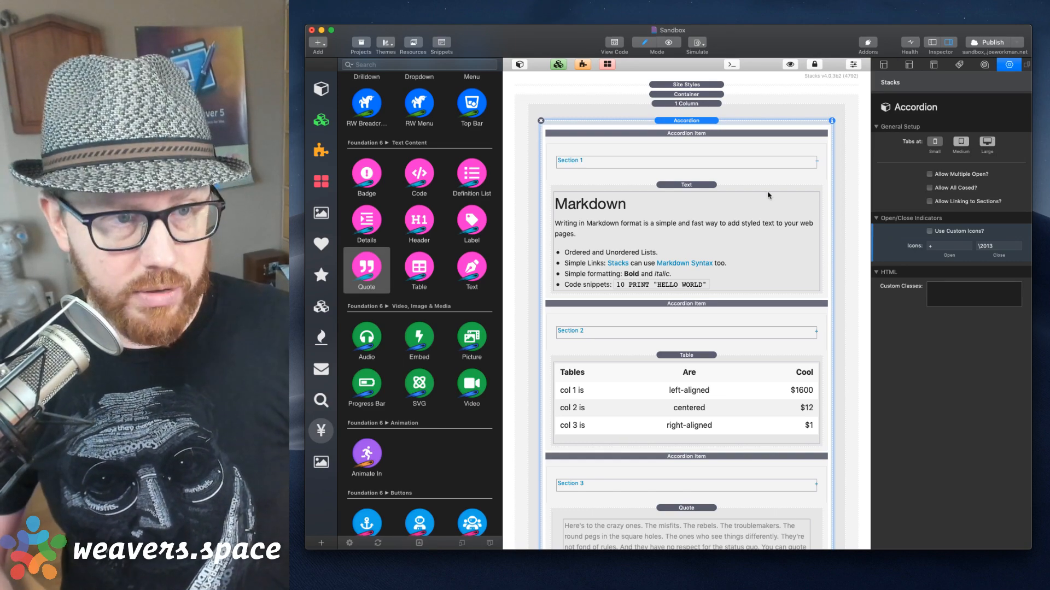
{"action": "key", "text": "super+r"}
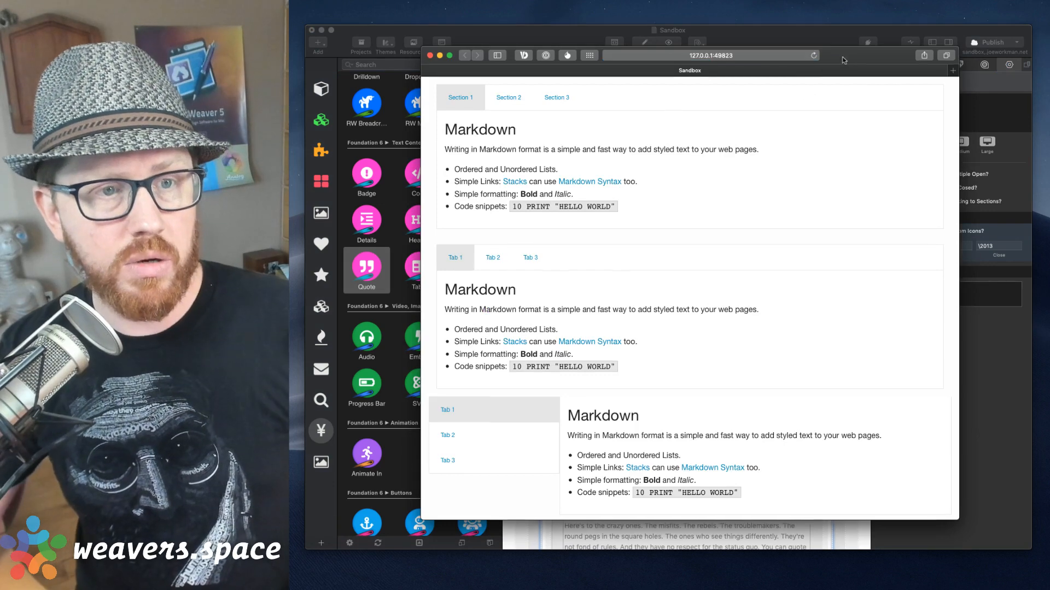
Switch between the Section 1, Section 2 and Section 3 tabs in the preview to check their content, and close the preview.
{"action": "left_click", "coordinate": [565, 88]}
{"action": "left_click", "coordinate": [621, 89]}
{"action": "left_click", "coordinate": [568, 90]}
{"action": "left_click", "coordinate": [514, 93]}
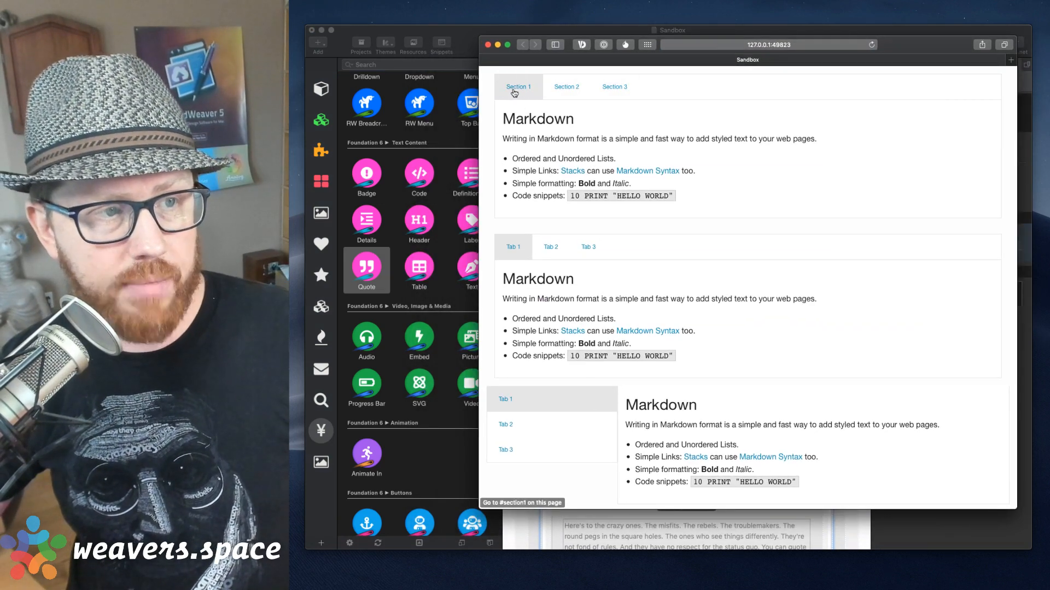
{"action": "left_click", "coordinate": [563, 89]}
{"action": "left_click", "coordinate": [603, 89]}
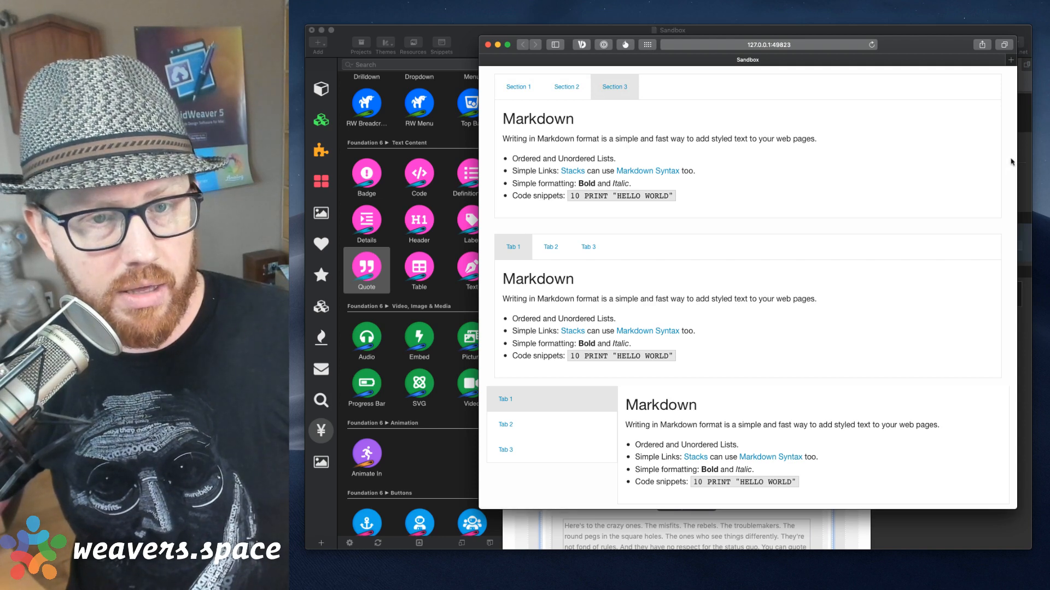
{"action": "left_click", "coordinate": [563, 90]}
{"action": "left_click", "coordinate": [612, 91]}
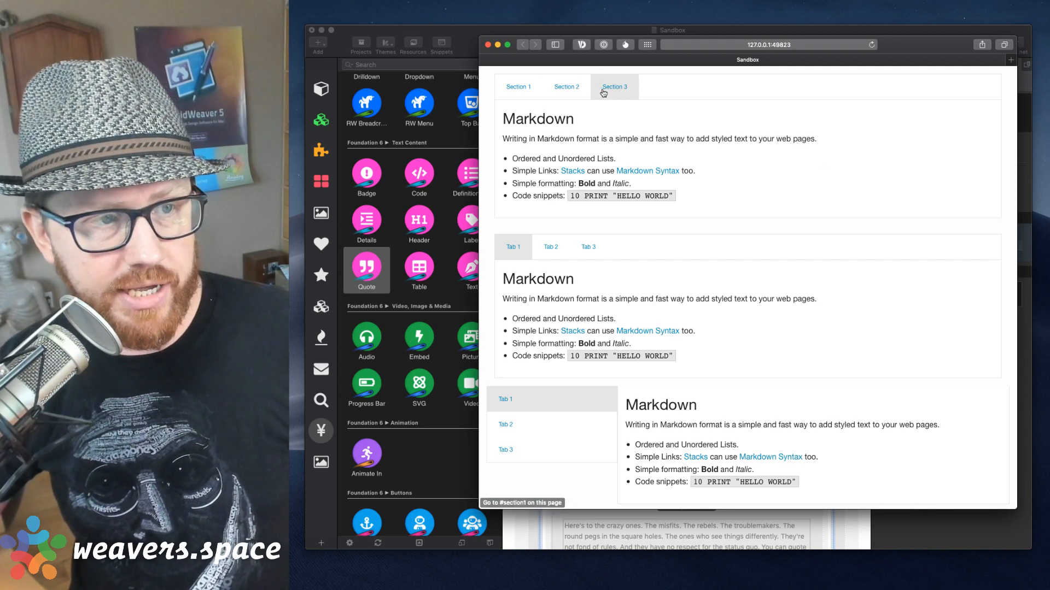
{"action": "left_click", "coordinate": [567, 90]}
{"action": "left_click", "coordinate": [488, 45]}
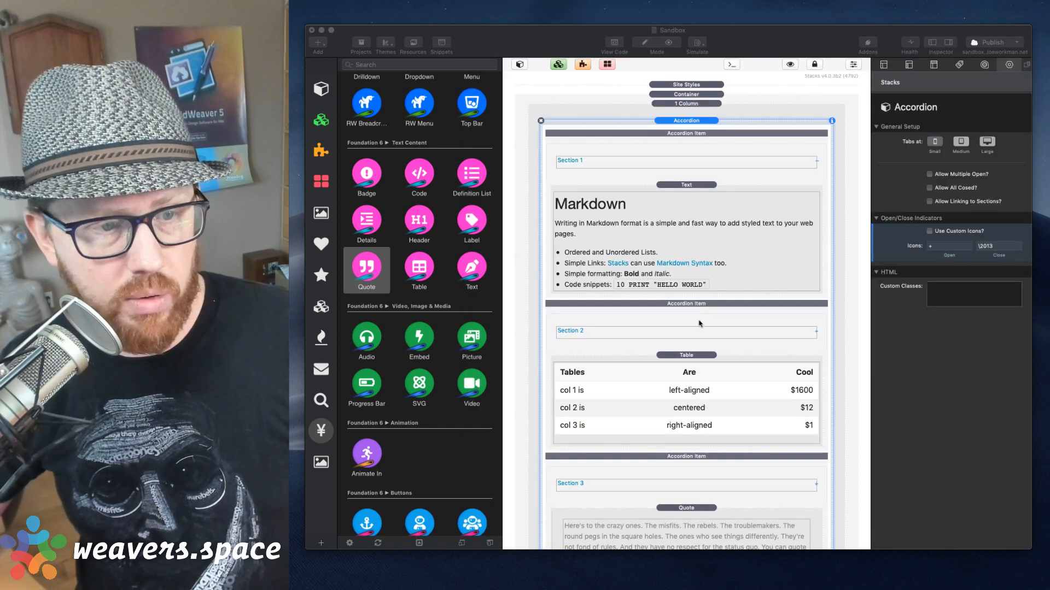
Give the Section 2 accordion item its own unique section ID, and set the Section 3 item's ID to section3.
{"action": "left_click", "coordinate": [700, 304]}
{"action": "left_click", "coordinate": [971, 144]}
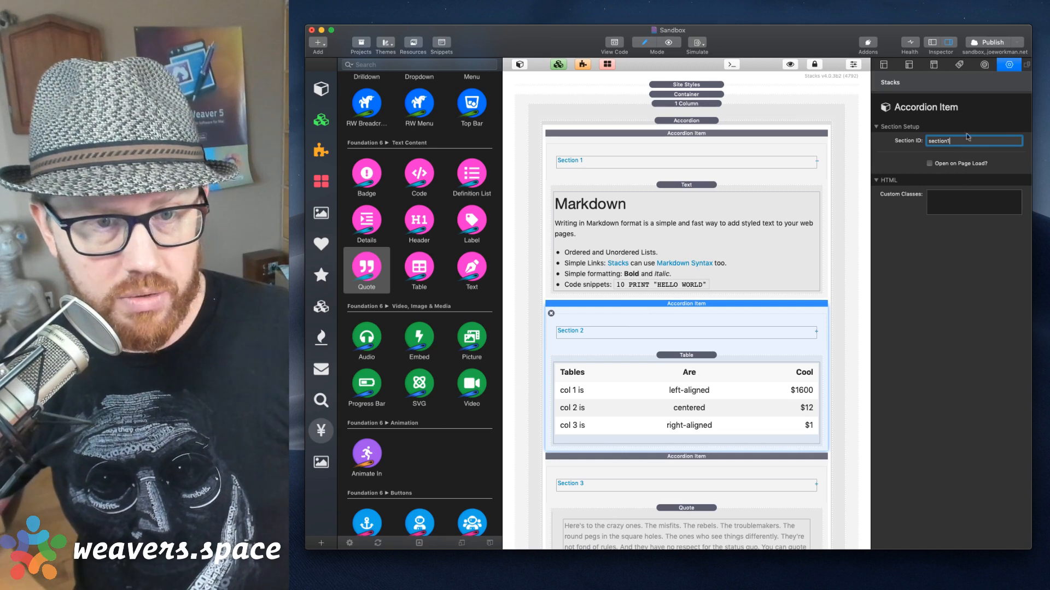
{"action": "key", "text": "BackSpace"}
{"action": "key", "text": "Tab"}
{"action": "left_click", "coordinate": [710, 456]}
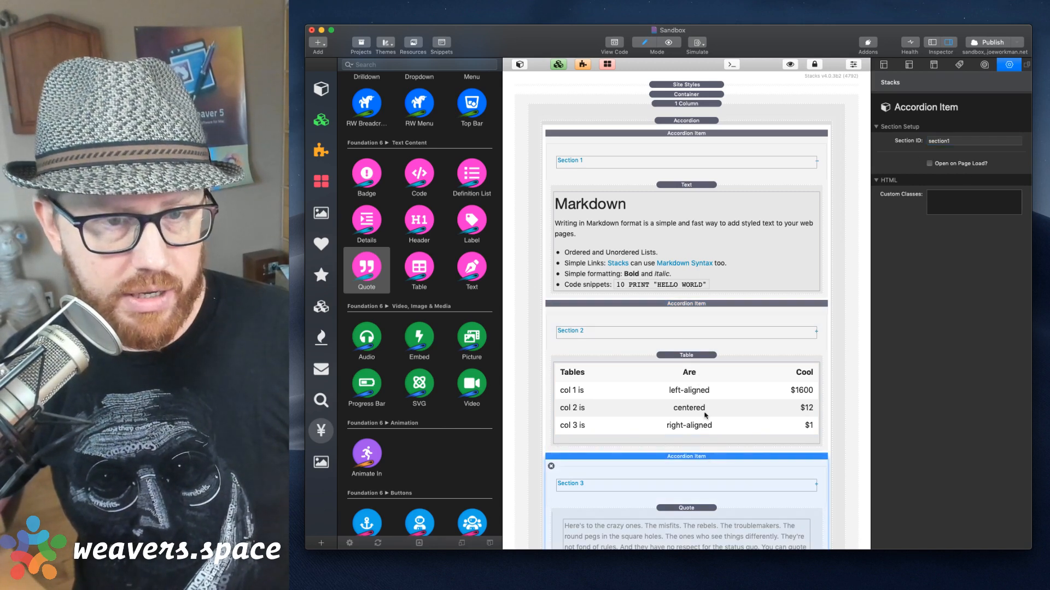
{"action": "left_click", "coordinate": [962, 144]}
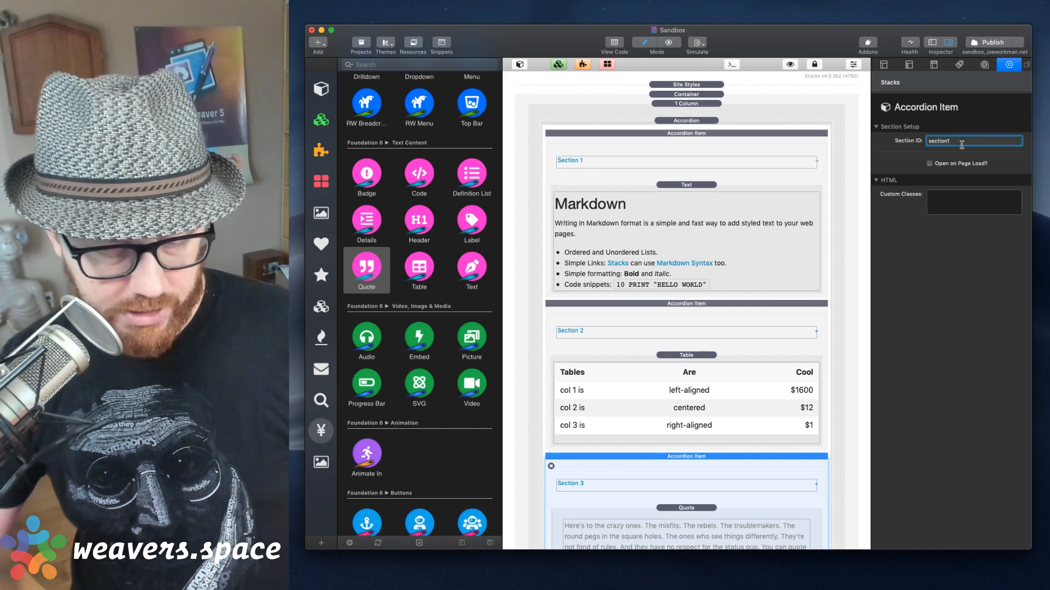
{"action": "key", "text": "Tab"}
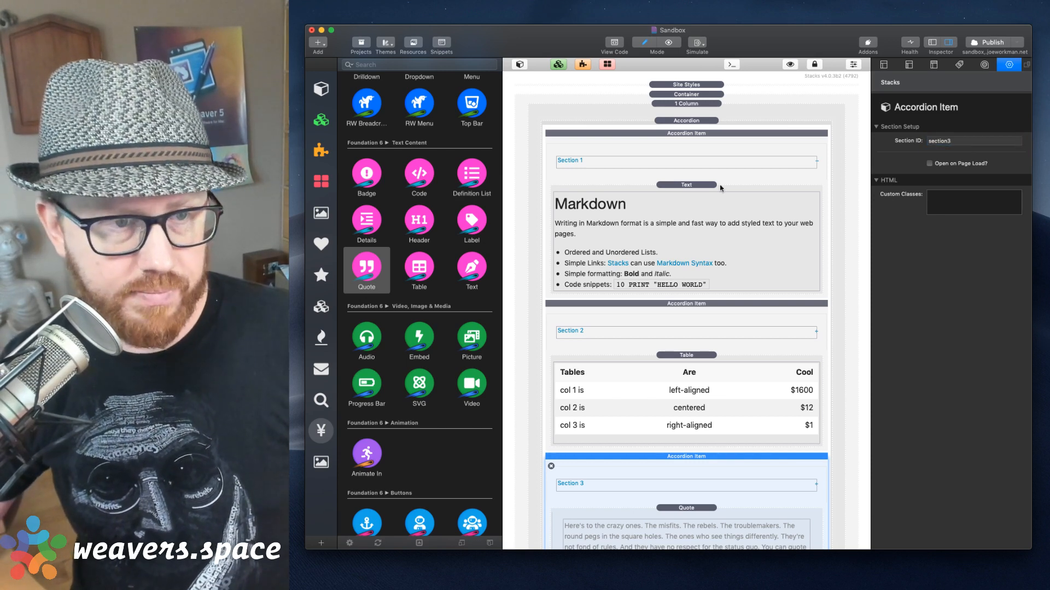
Preview the page again and cycle through the three Section tabs to check the content of each.
{"action": "key", "text": "super+r"}
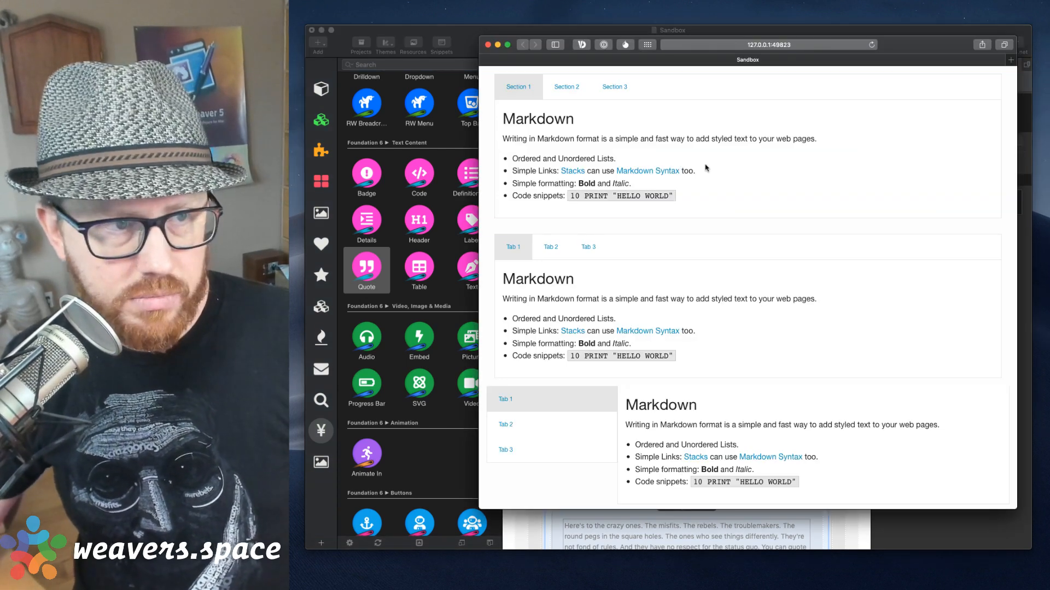
{"action": "left_click", "coordinate": [576, 91]}
{"action": "left_click", "coordinate": [613, 87]}
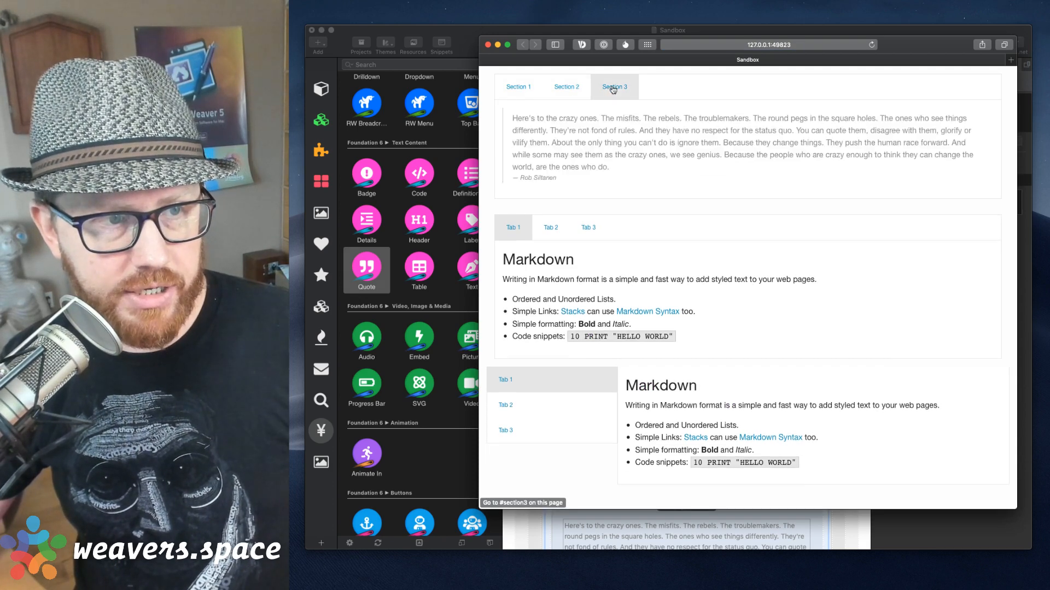
{"action": "left_click", "coordinate": [568, 87]}
{"action": "left_click", "coordinate": [522, 92]}
{"action": "left_click", "coordinate": [569, 87]}
{"action": "left_click", "coordinate": [610, 87]}
{"action": "left_click", "coordinate": [561, 89]}
{"action": "left_click", "coordinate": [525, 91]}
{"action": "left_click", "coordinate": [567, 87]}
{"action": "left_click", "coordinate": [613, 87]}
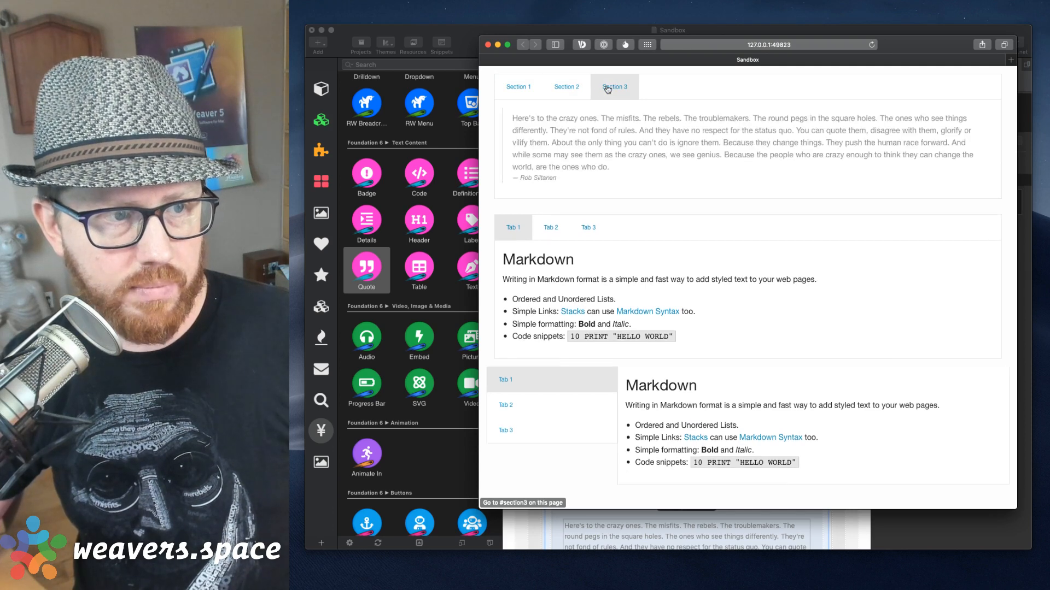
Show the Section 1 tab and narrow the preview window to examine the small-screen layout.
{"action": "left_click", "coordinate": [518, 87]}
{"action": "left_click_drag", "start_coordinate": [1017, 162], "coordinate": [690, 187]}
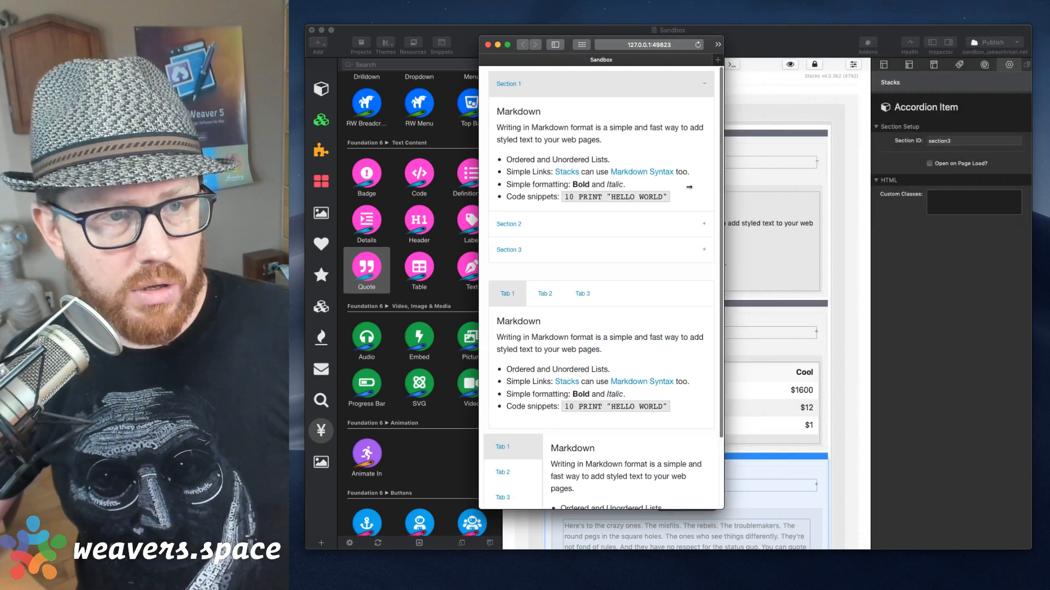
Expand Section 2, Section 3 and Section 1 of the accordion in the narrow preview to check their content.
{"action": "left_click", "coordinate": [607, 225]}
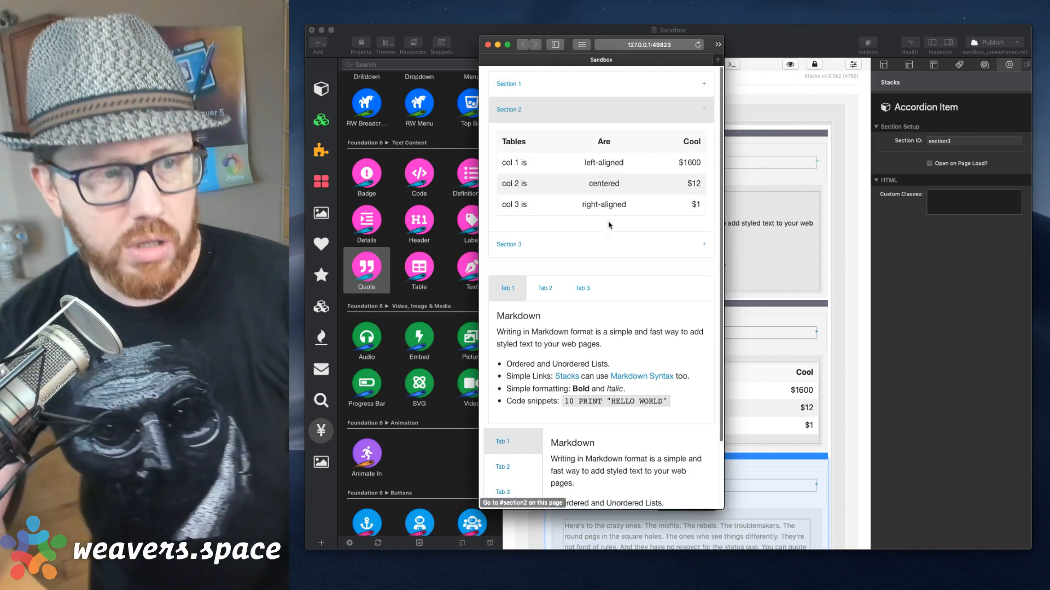
{"action": "left_click", "coordinate": [563, 244]}
{"action": "left_click", "coordinate": [554, 110]}
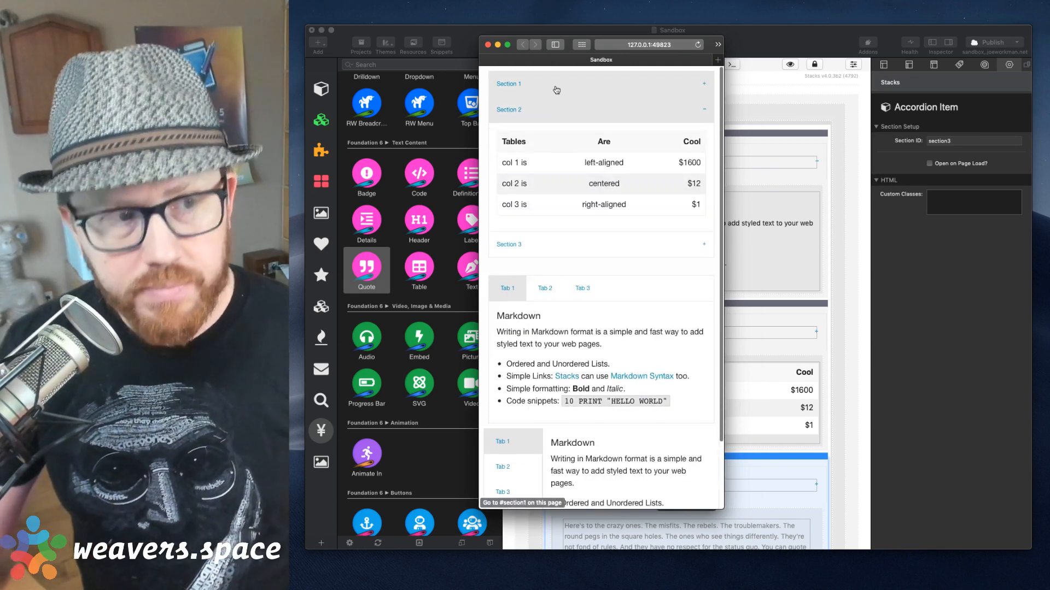
{"action": "left_click", "coordinate": [557, 88]}
Widen the preview window until the accordion shows as tabs, and switch between its three Section tabs.
{"action": "left_click_drag", "start_coordinate": [724, 148], "coordinate": [989, 159]}
{"action": "left_click", "coordinate": [567, 84]}
{"action": "left_click", "coordinate": [617, 87]}
{"action": "left_click", "coordinate": [564, 90]}
{"action": "left_click", "coordinate": [510, 94]}
{"action": "left_click", "coordinate": [567, 89]}
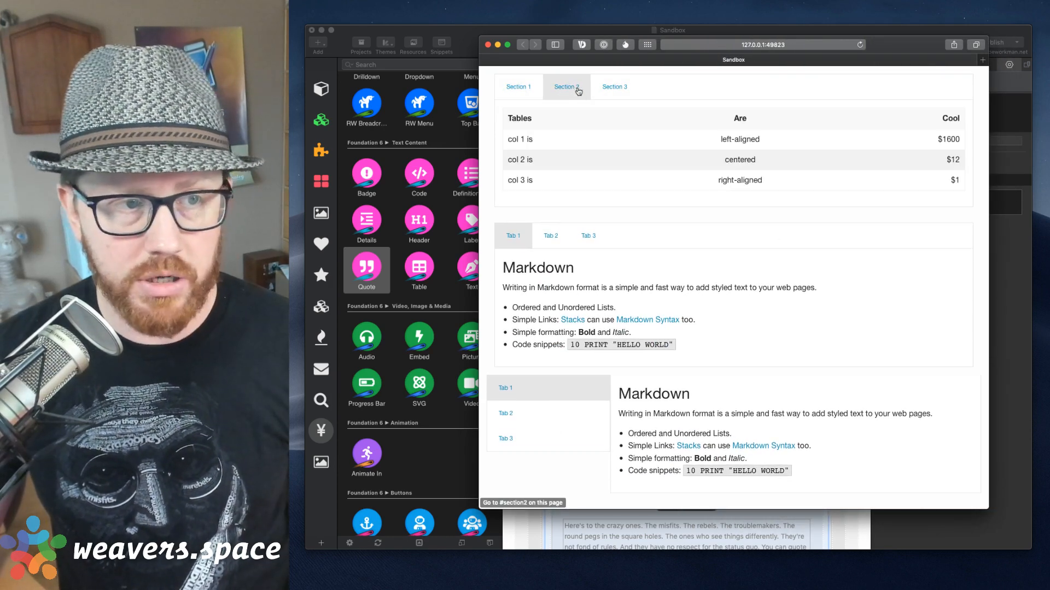
{"action": "left_click", "coordinate": [602, 89]}
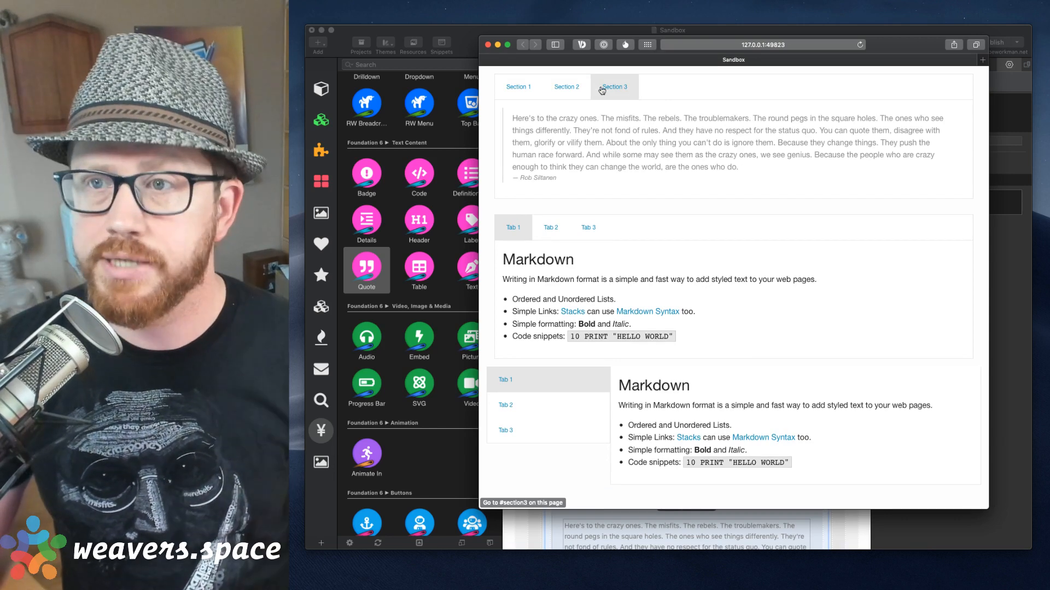
{"action": "left_click", "coordinate": [567, 87]}
{"action": "left_click", "coordinate": [510, 94]}
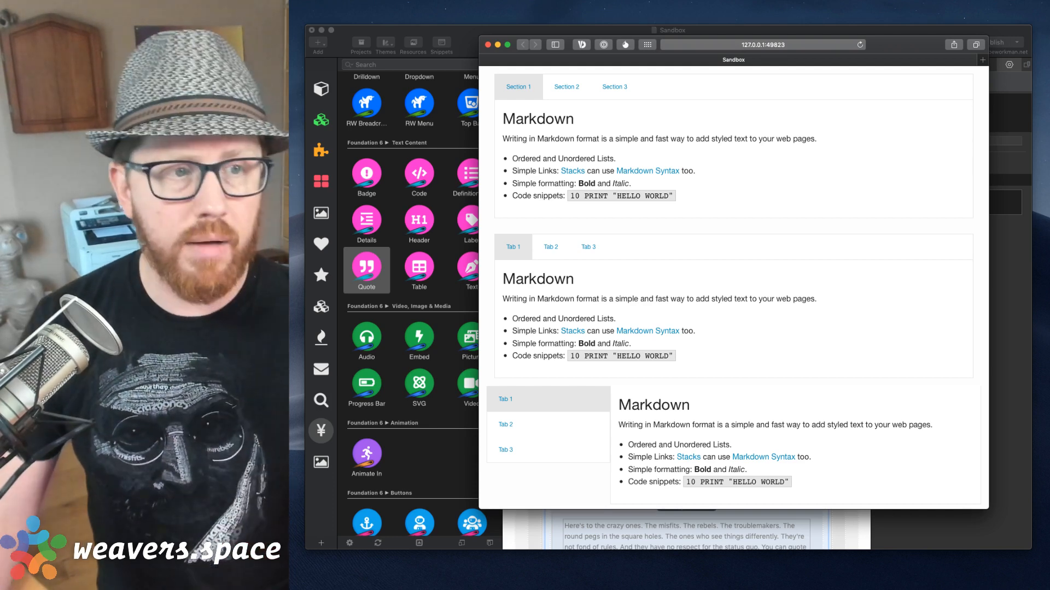
Cycle through the Section tabs once more, narrow the preview window slightly, and close the preview.
{"action": "left_click", "coordinate": [571, 90]}
{"action": "left_click", "coordinate": [629, 87]}
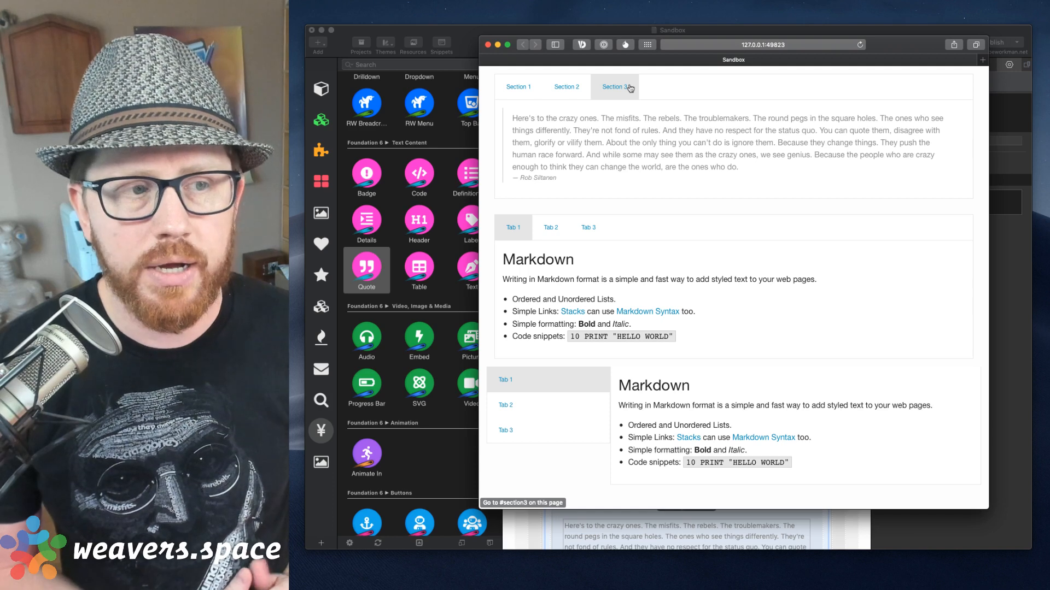
{"action": "left_click", "coordinate": [566, 87]}
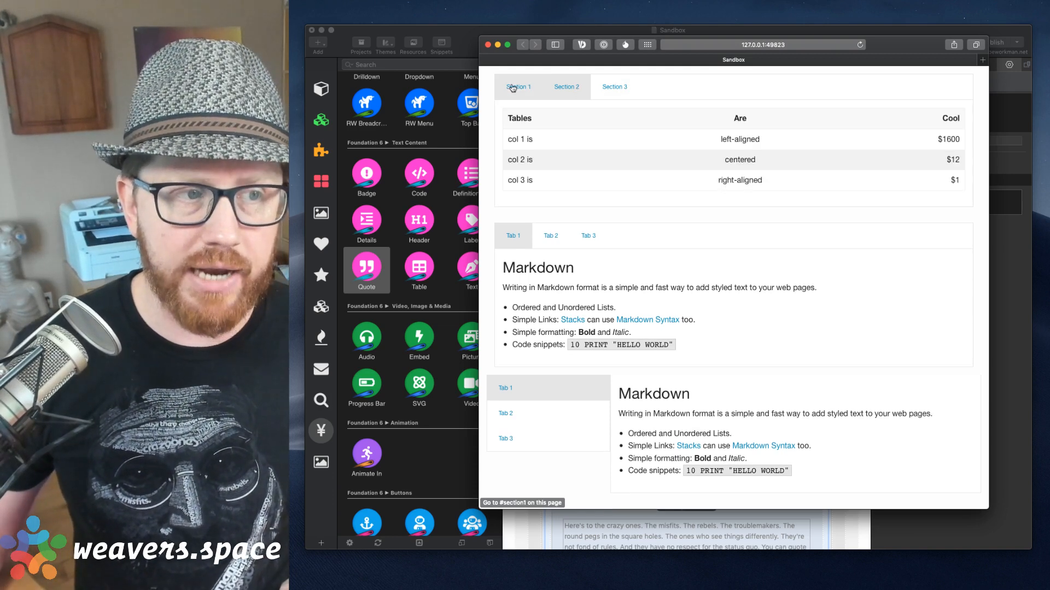
{"action": "left_click", "coordinate": [512, 88]}
{"action": "left_click_drag", "start_coordinate": [987, 122], "coordinate": [903, 130]}
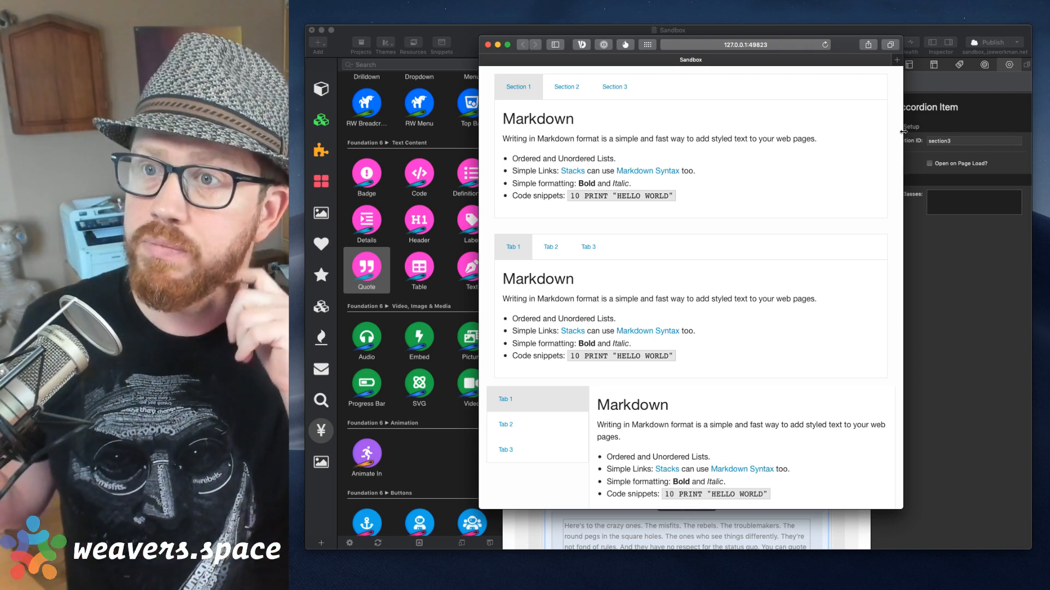
{"action": "left_click", "coordinate": [488, 44]}
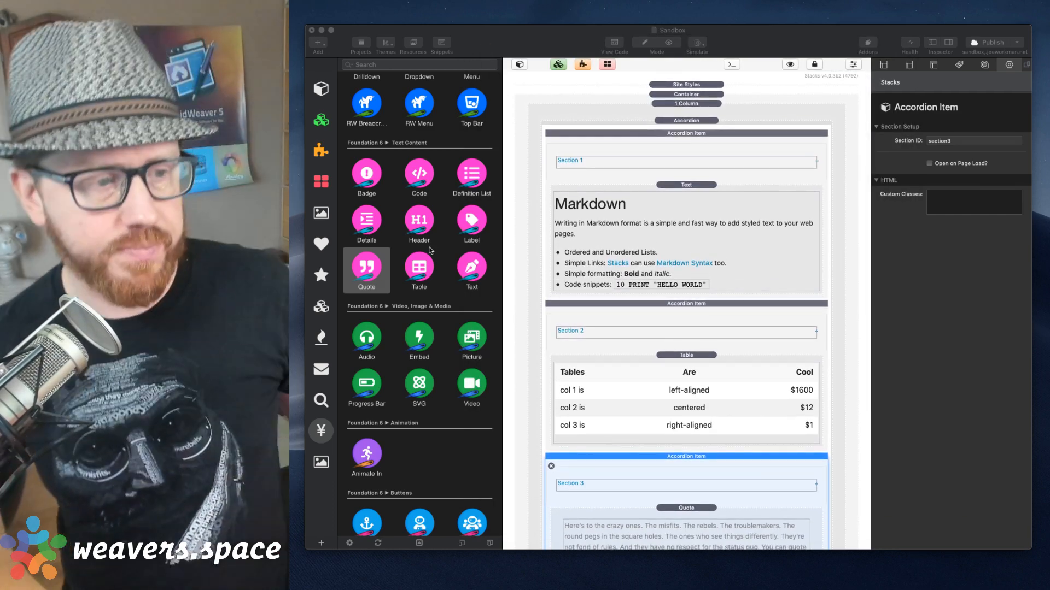
Add a Picture stack above the accordion and fill it with the "Making Foundation 6 Templates and User Q&A" image.
{"action": "scroll", "coordinate": [443, 328], "scroll_direction": "down", "scroll_amount": 5}
{"action": "left_click_drag", "start_coordinate": [473, 212], "coordinate": [707, 132]}
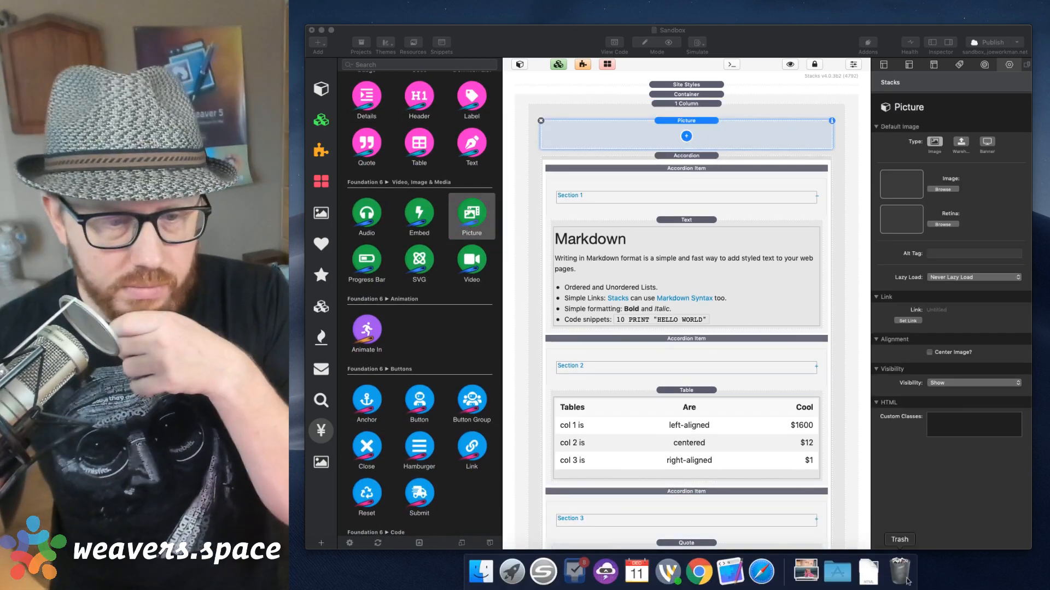
{"action": "left_click", "coordinate": [868, 571]}
{"action": "left_click_drag", "start_coordinate": [688, 53], "coordinate": [744, 153]}
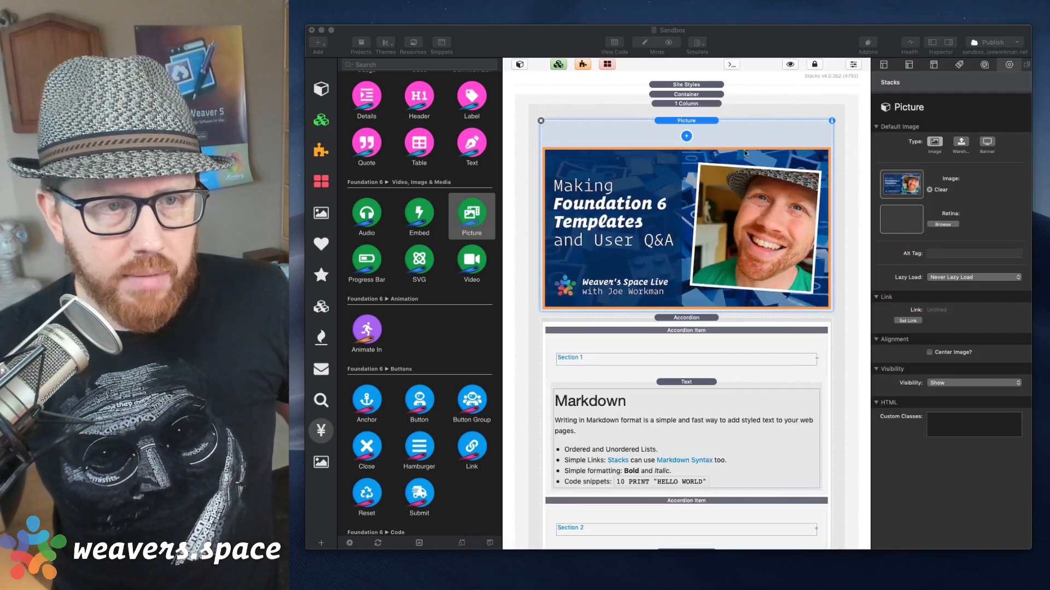
{"action": "left_click", "coordinate": [711, 126]}
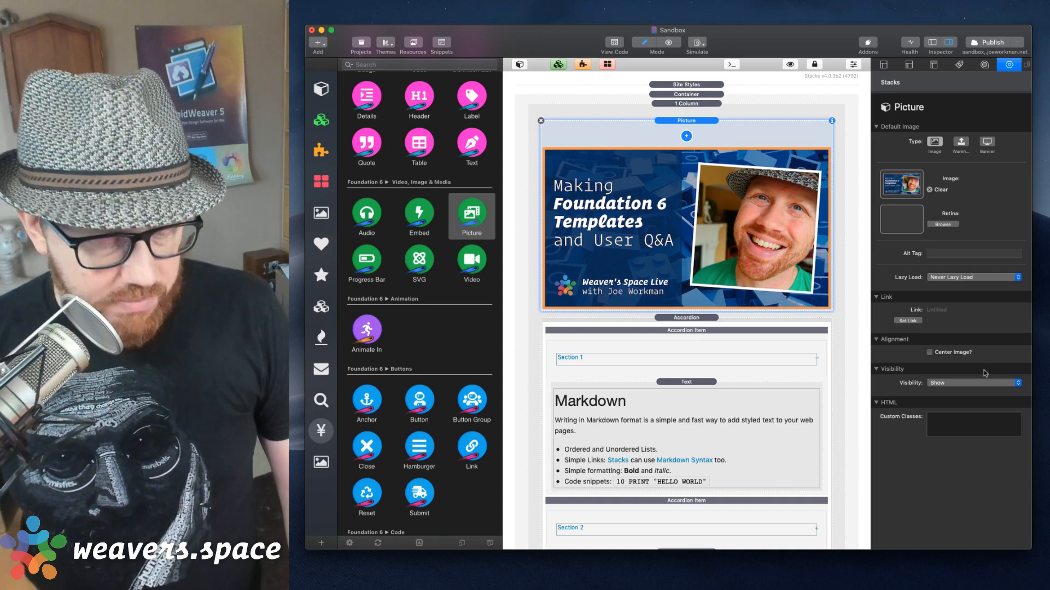
Set the picture's visibility to Show for Medium + Large, and change it to Hide for Small Only.
{"action": "scroll", "coordinate": [985, 373], "scroll_direction": "down", "scroll_amount": 2}
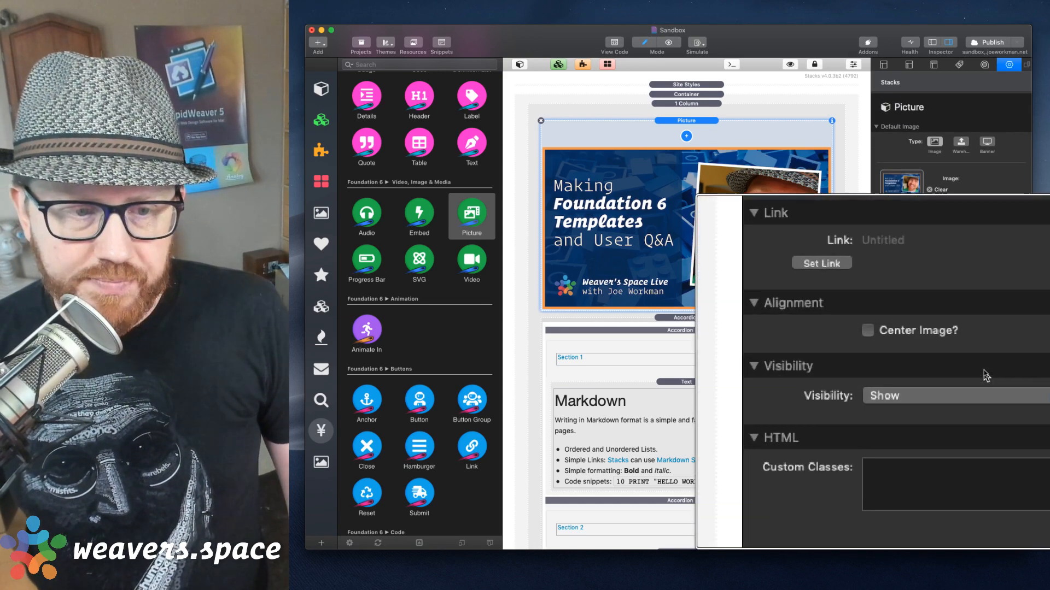
{"action": "left_click", "coordinate": [985, 373]}
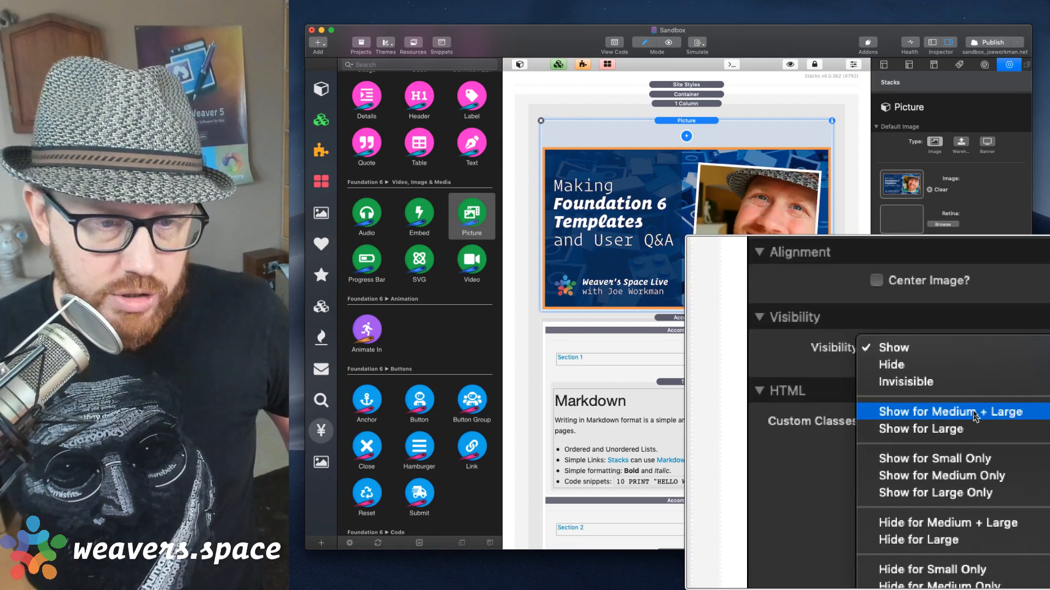
{"action": "left_click", "coordinate": [975, 415]}
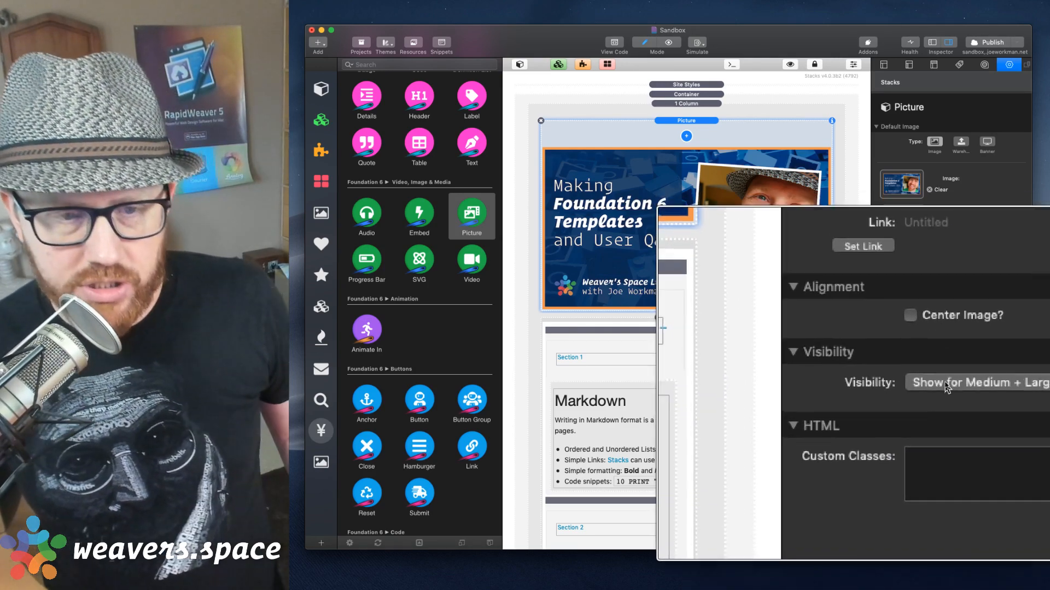
{"action": "left_click", "coordinate": [948, 386]}
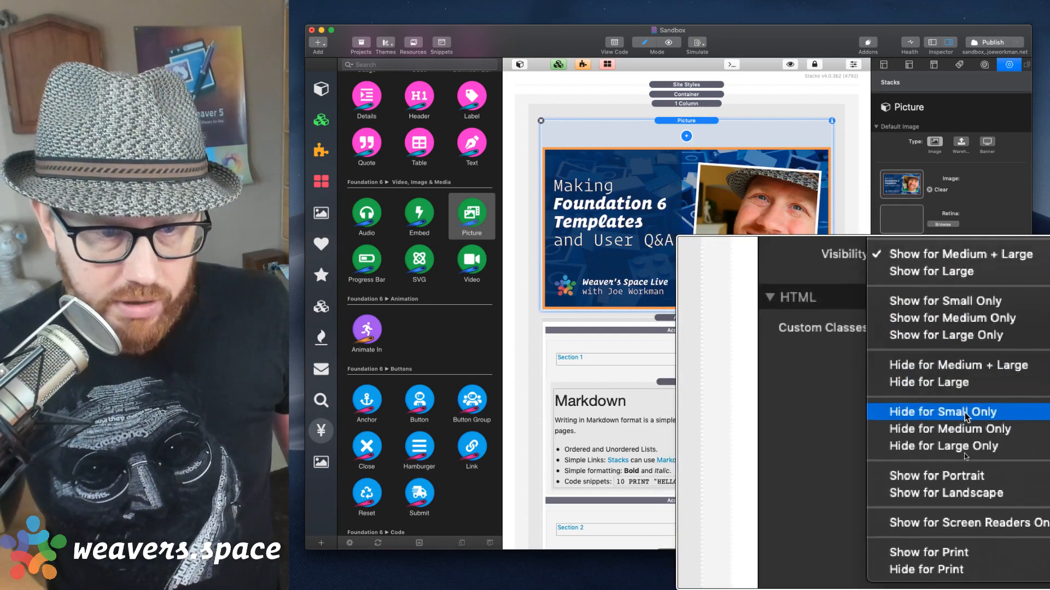
{"action": "left_click", "coordinate": [956, 411]}
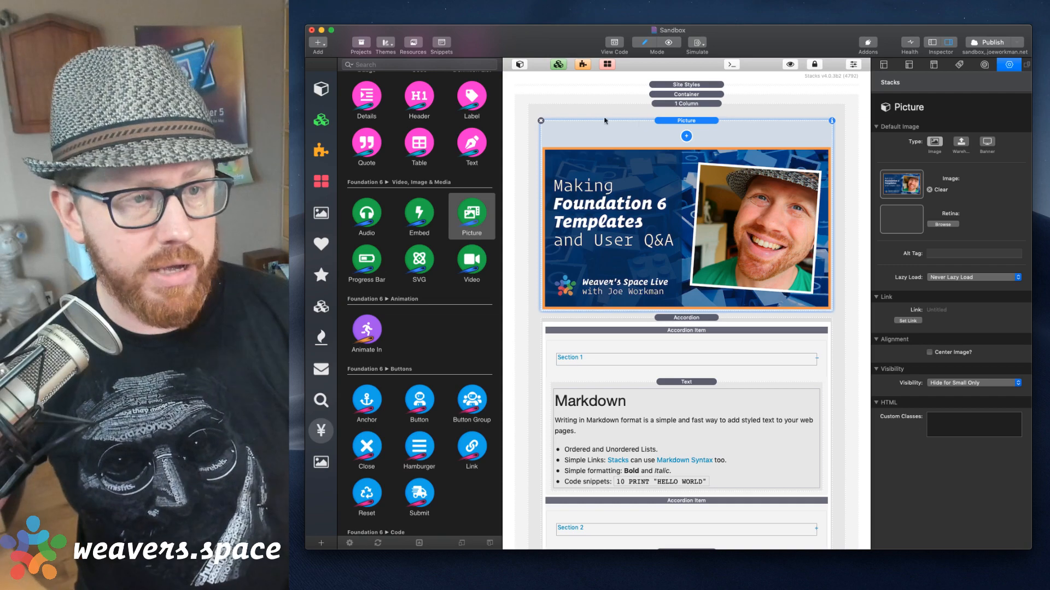
Delete the Picture stack above the accordion.
{"action": "left_click", "coordinate": [541, 121]}
{"action": "scroll", "coordinate": [680, 348], "scroll_direction": "down", "scroll_amount": 5}
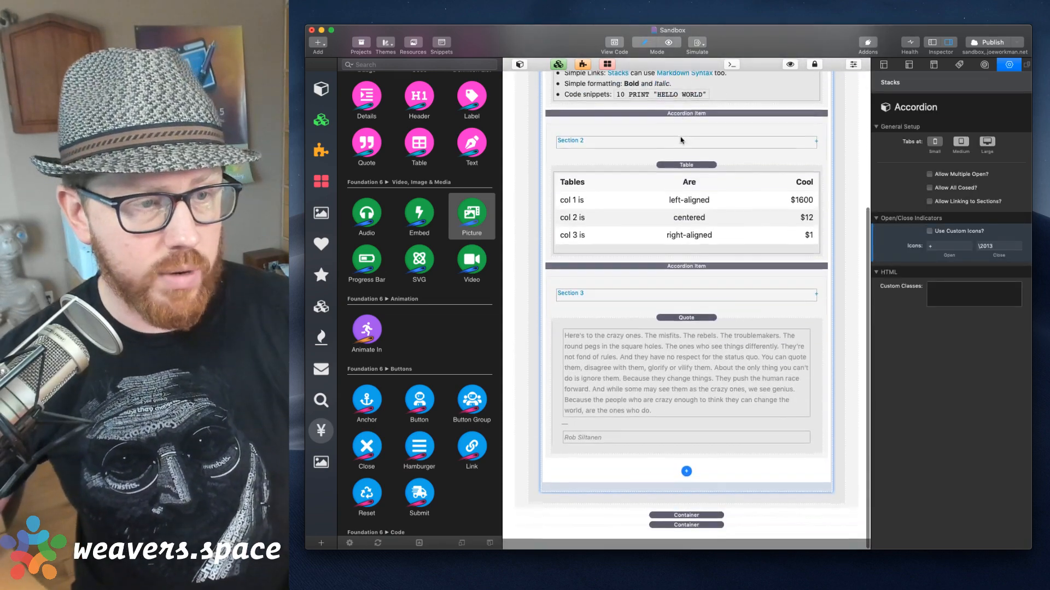
Open IconJar to look for icons, dismiss its release notes, and close its window.
{"action": "key", "text": "super+space"}
{"action": "type", "text": "icoin"}
{"action": "key", "text": "BackSpace"}
{"action": "key", "text": "BackSpace"}
{"action": "type", "text": "n"}
{"action": "key", "text": "Return"}
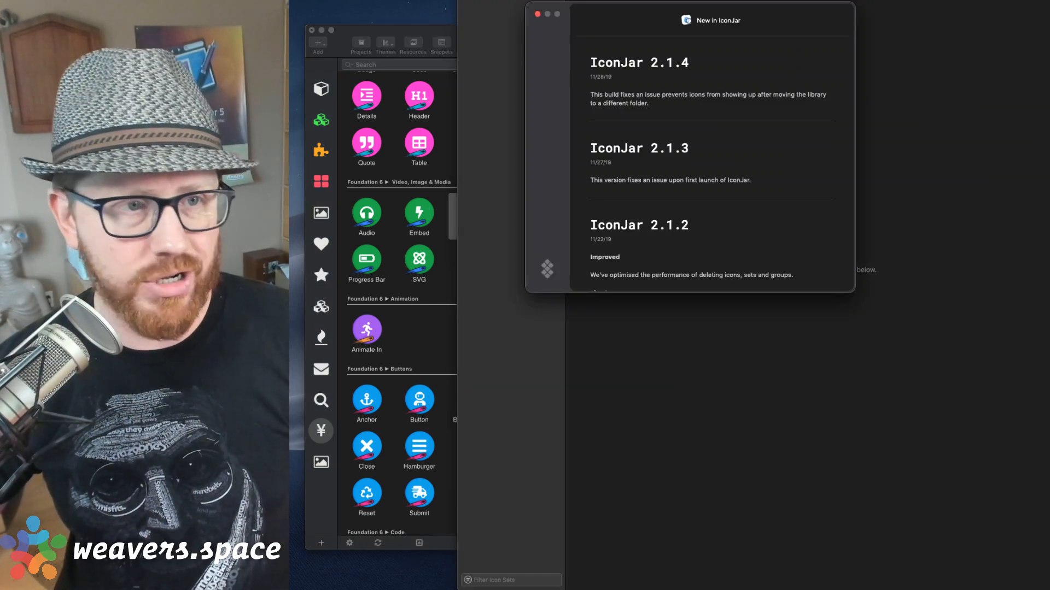
{"action": "left_click", "coordinate": [538, 14]}
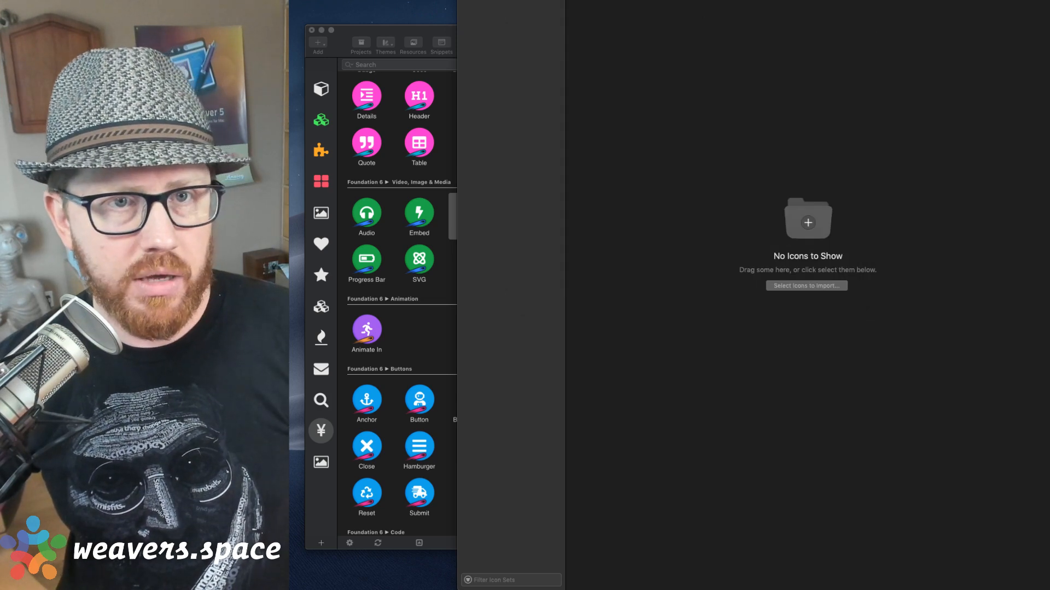
{"action": "left_click_drag", "start_coordinate": [1015, 0], "coordinate": [964, 0]}
{"action": "left_click_drag", "start_coordinate": [472, 47], "coordinate": [507, 41]}
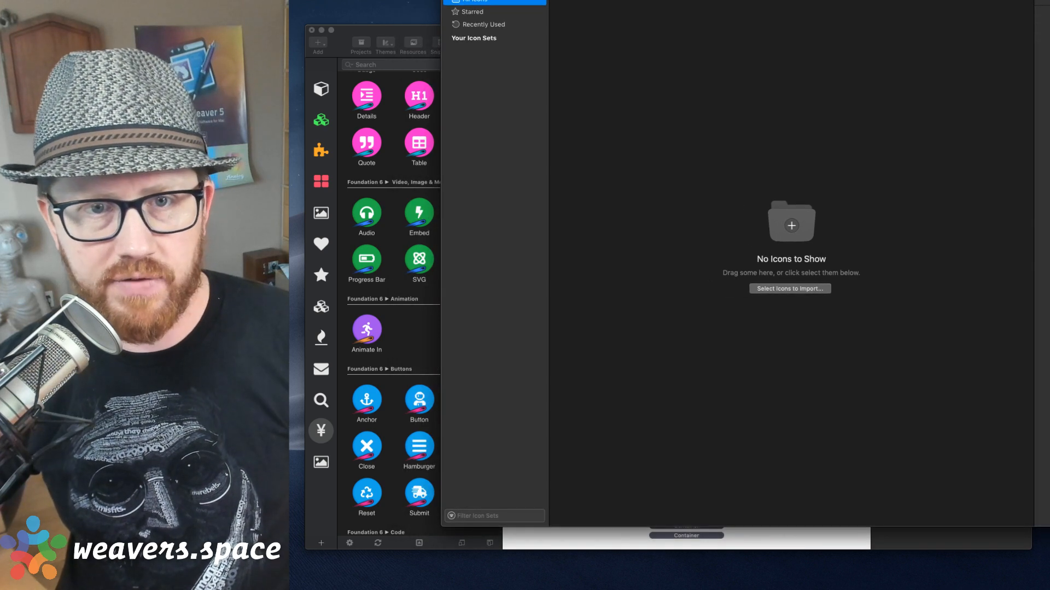
{"action": "left_click_drag", "start_coordinate": [506, 41], "coordinate": [557, 25]}
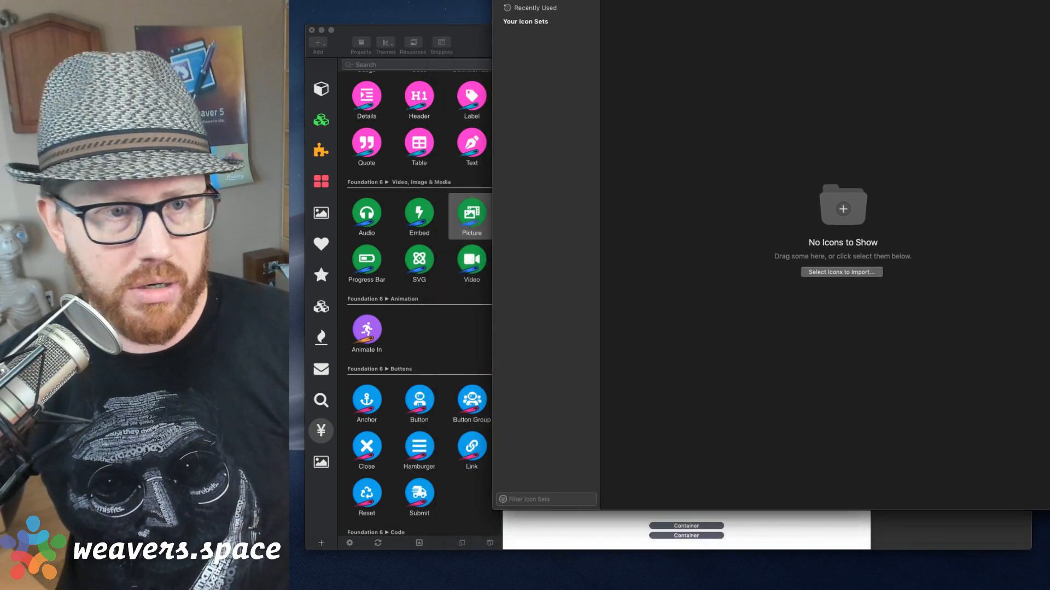
{"action": "key", "text": "super+w"}
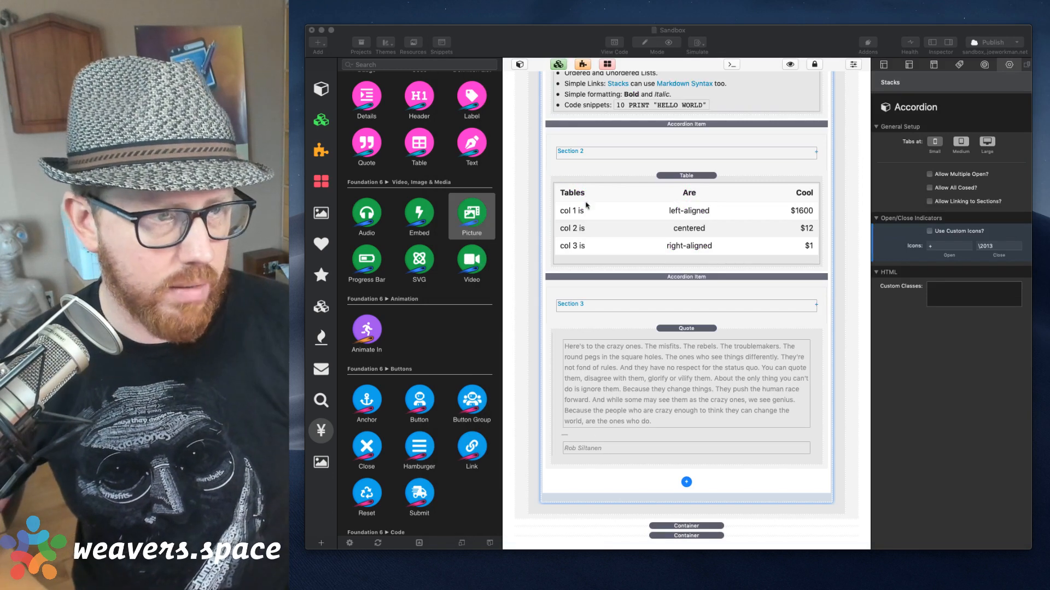
{"action": "scroll", "coordinate": [594, 245], "scroll_direction": "up", "scroll_amount": 1}
{"action": "scroll", "coordinate": [593, 245], "scroll_direction": "up", "scroll_amount": 2}
{"action": "scroll", "coordinate": [457, 424], "scroll_direction": "down", "scroll_amount": 10}
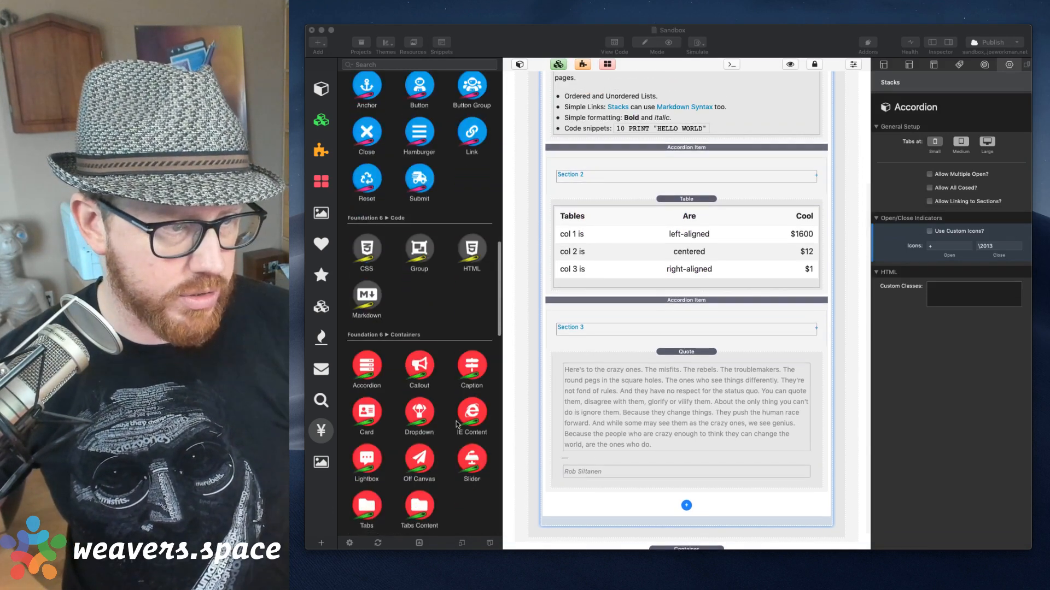
{"action": "scroll", "coordinate": [457, 425], "scroll_direction": "up", "scroll_amount": 10}
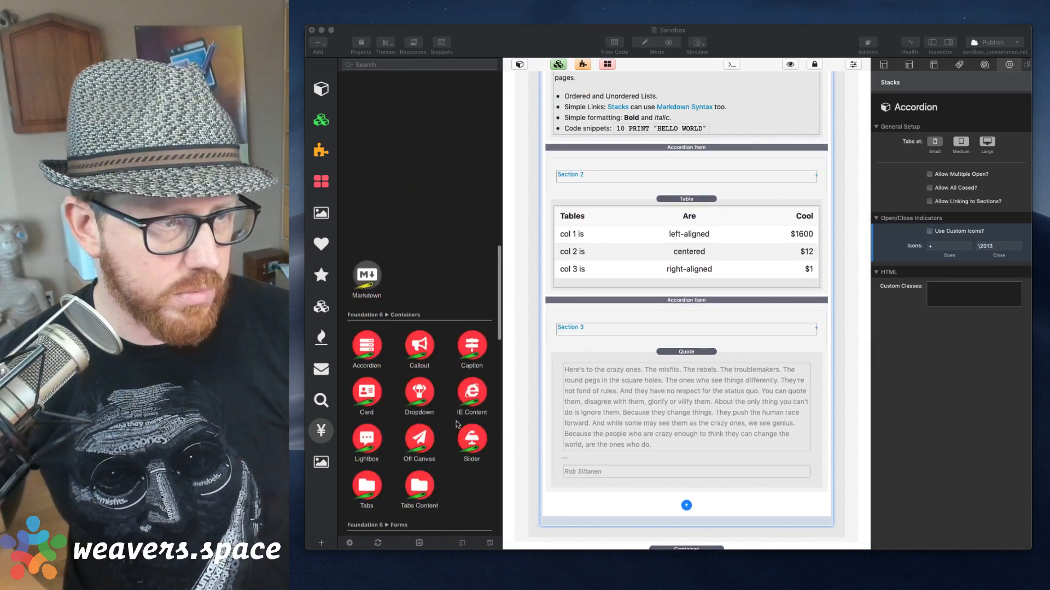
{"action": "key", "text": "super+alt+c"}
{"action": "type", "text": "svg"}
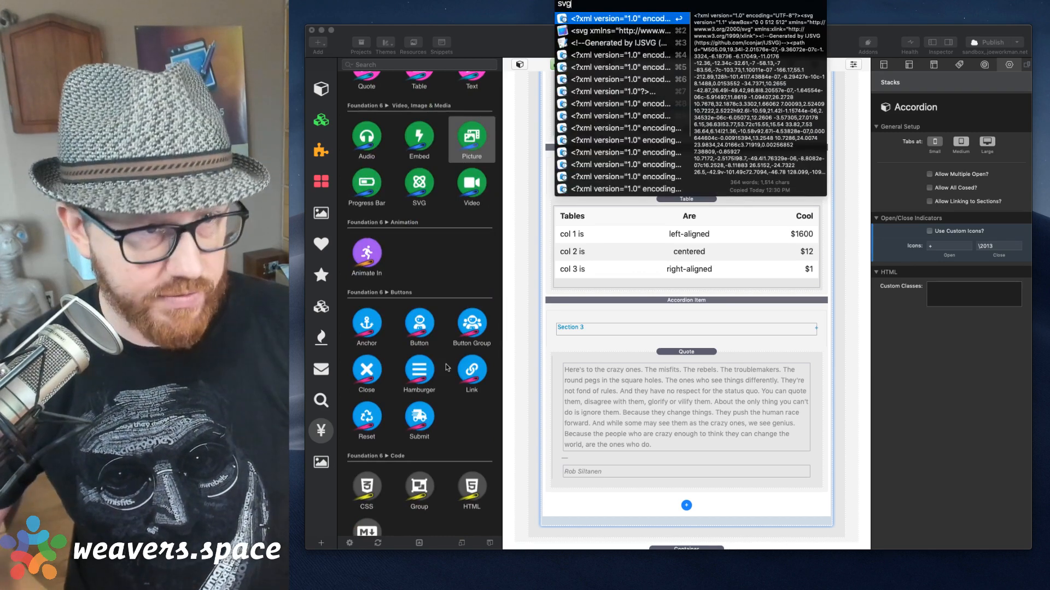
{"action": "key", "text": "Down"}
{"action": "key", "text": "Down"}
{"action": "key", "text": "Down"}
{"action": "key", "text": "Down"}
{"action": "key", "text": "Down"}
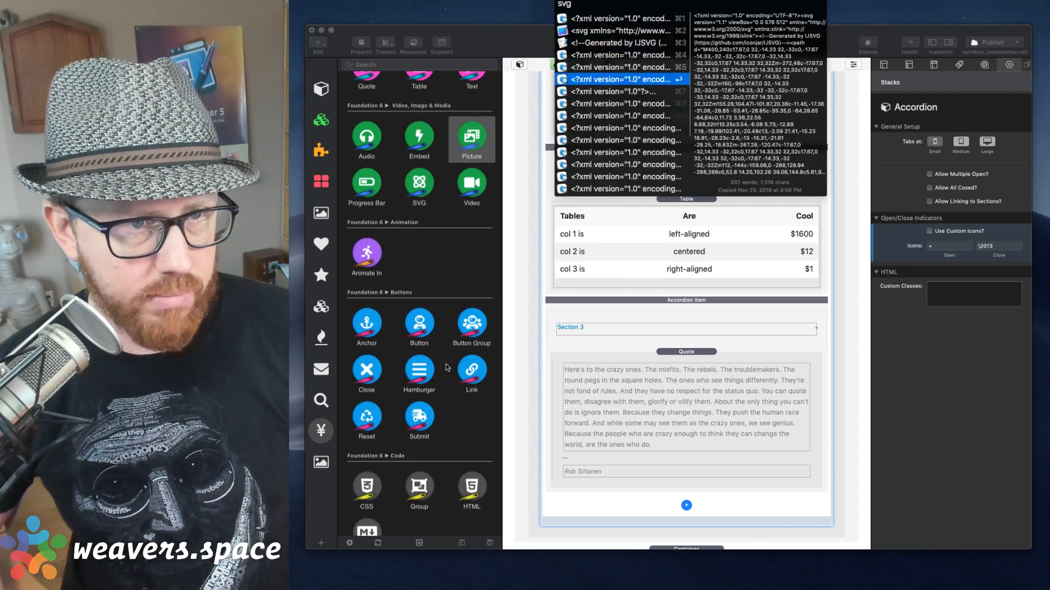
{"action": "left_click", "coordinate": [930, 353]}
Replace the Section 1 accordion title with the most recent SVG icon code, found by searching the clipboard history for "svg".
{"action": "scroll", "coordinate": [665, 311], "scroll_direction": "down", "scroll_amount": 1}
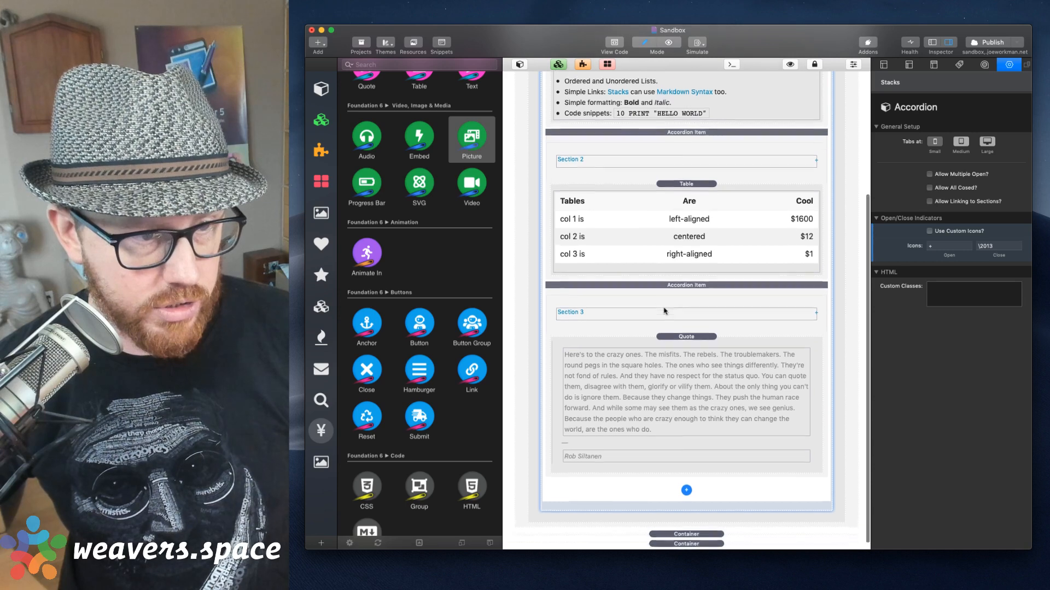
{"action": "scroll", "coordinate": [664, 311], "scroll_direction": "up", "scroll_amount": 2}
{"action": "scroll", "coordinate": [665, 311], "scroll_direction": "up", "scroll_amount": 5}
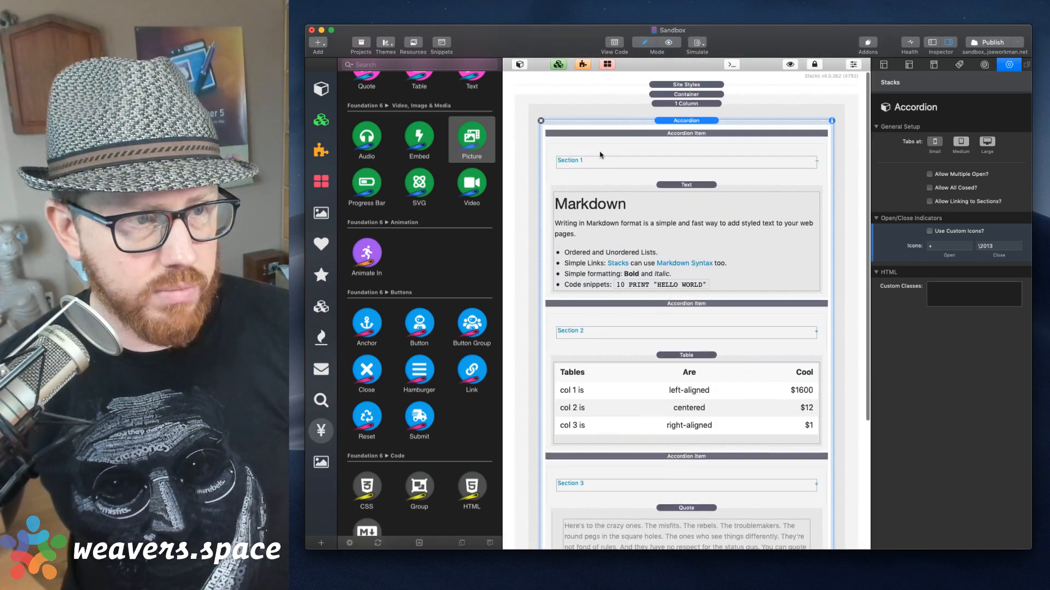
{"action": "left_click", "coordinate": [591, 166]}
{"action": "double_click", "coordinate": [591, 166]}
{"action": "key", "text": "super+a"}
{"action": "key", "text": "BackSpace"}
{"action": "key", "text": "alt+super+c"}
{"action": "type", "text": "svg"}
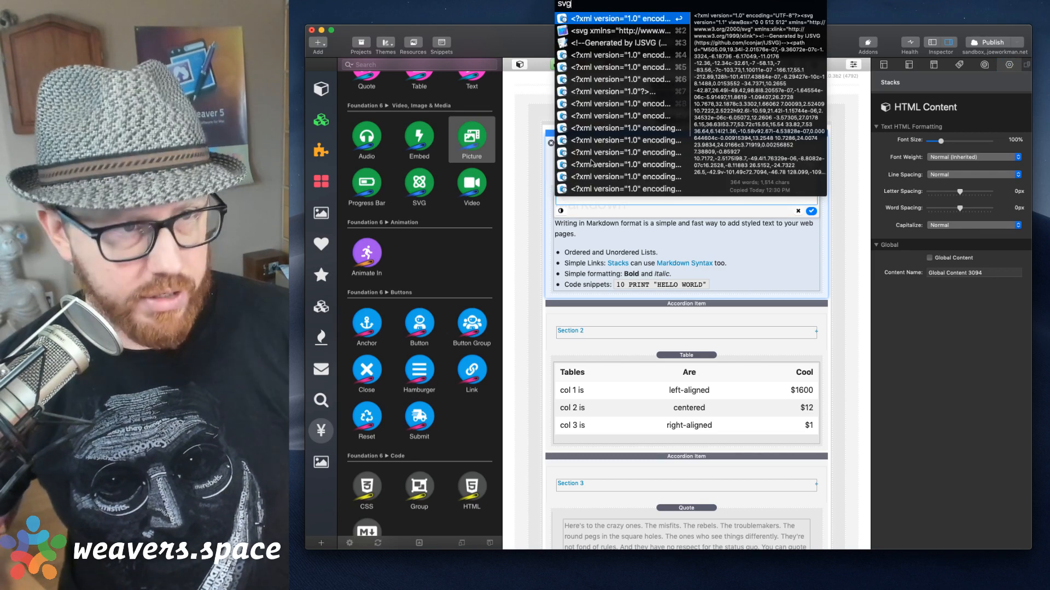
{"action": "key", "text": "Return"}
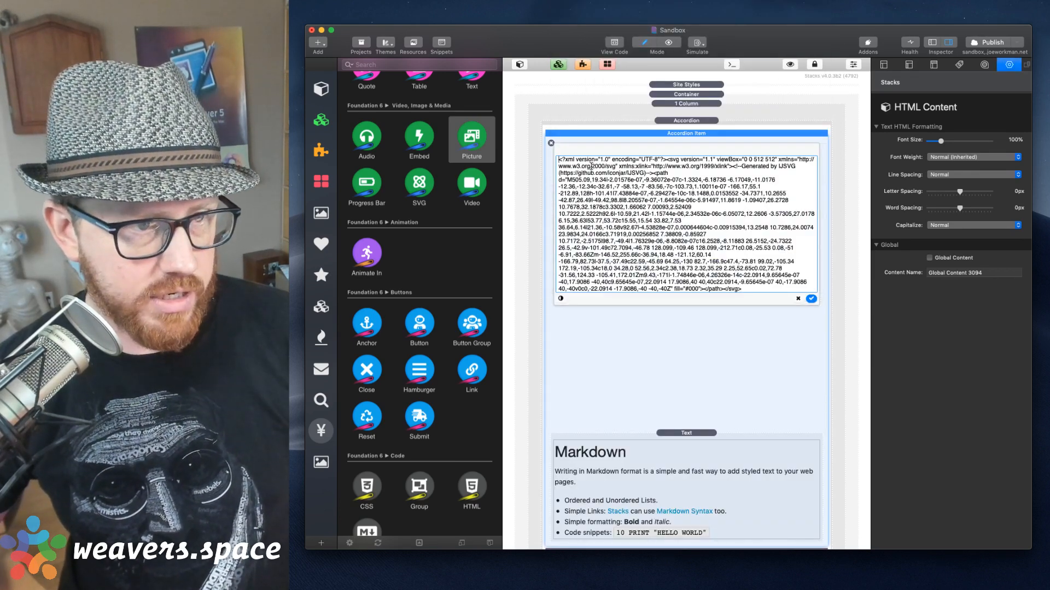
Remove the XML version and encoding declaration from the start of the title's SVG code, and apply the edit.
{"action": "key", "text": "shift+Right"}
{"action": "key", "text": "shift+Right"}
{"action": "key", "text": "shift+Right"}
{"action": "key", "text": "shift+Right"}
{"action": "key", "text": "shift+Right"}
{"action": "key", "text": "shift+Right"}
{"action": "key", "text": "shift+Right"}
{"action": "key", "text": "shift+Right"}
{"action": "key", "text": "shift+Right"}
{"action": "key", "text": "shift+Right"}
{"action": "key", "text": "shift+Right"}
{"action": "key", "text": "shift+Right"}
{"action": "key", "text": "shift+Right"}
{"action": "key", "text": "shift+Right"}
{"action": "key", "text": "shift+Right"}
{"action": "key", "text": "shift+Right"}
{"action": "key", "text": "shift+Right"}
{"action": "key", "text": "shift+Right"}
{"action": "key", "text": "shift+Right"}
{"action": "key", "text": "shift+Right"}
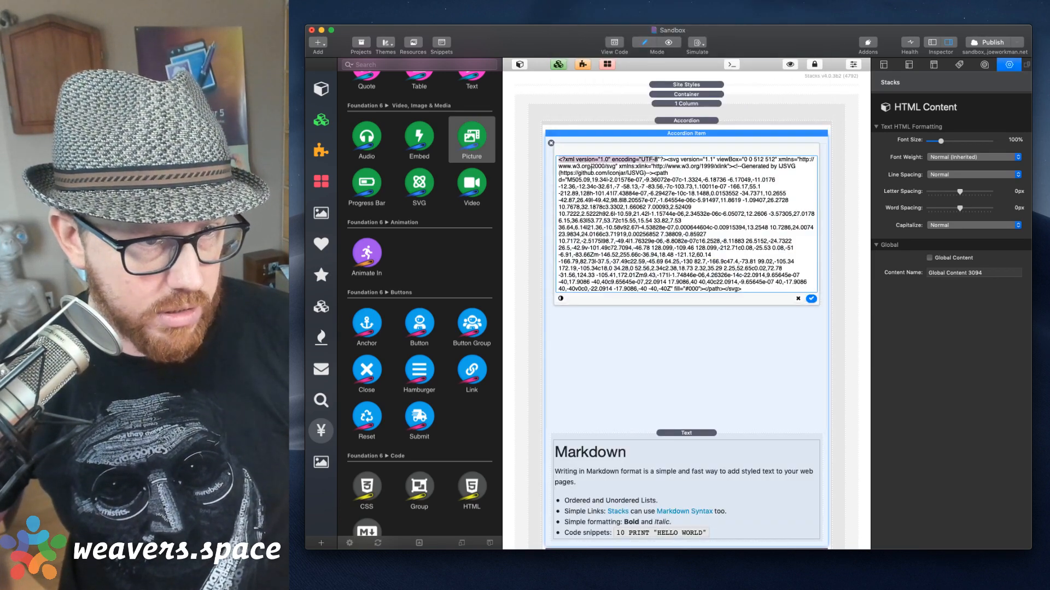
{"action": "key", "text": "BackSpace"}
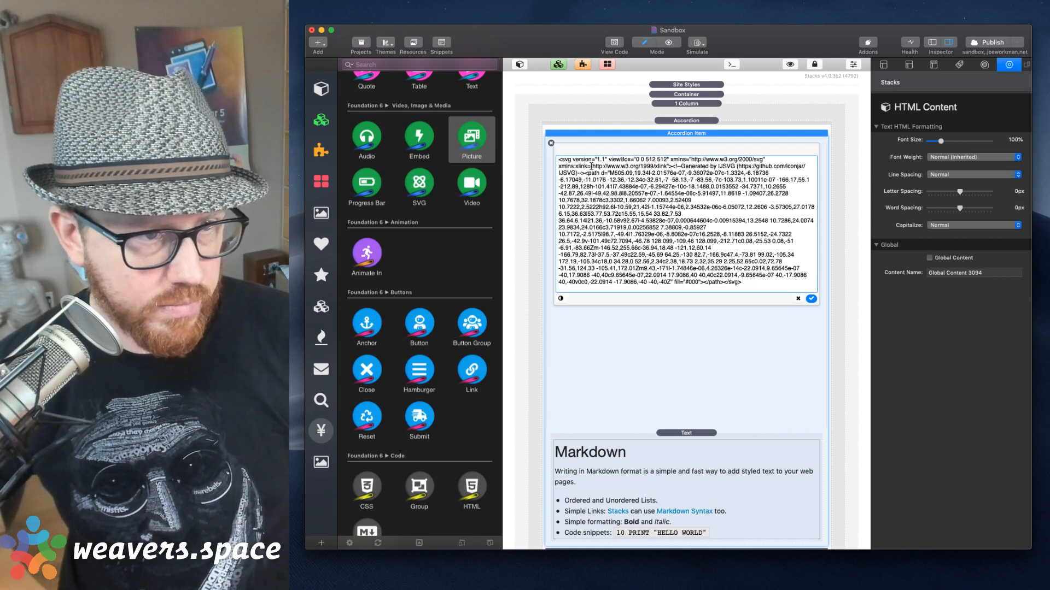
{"action": "left_click", "coordinate": [811, 299]}
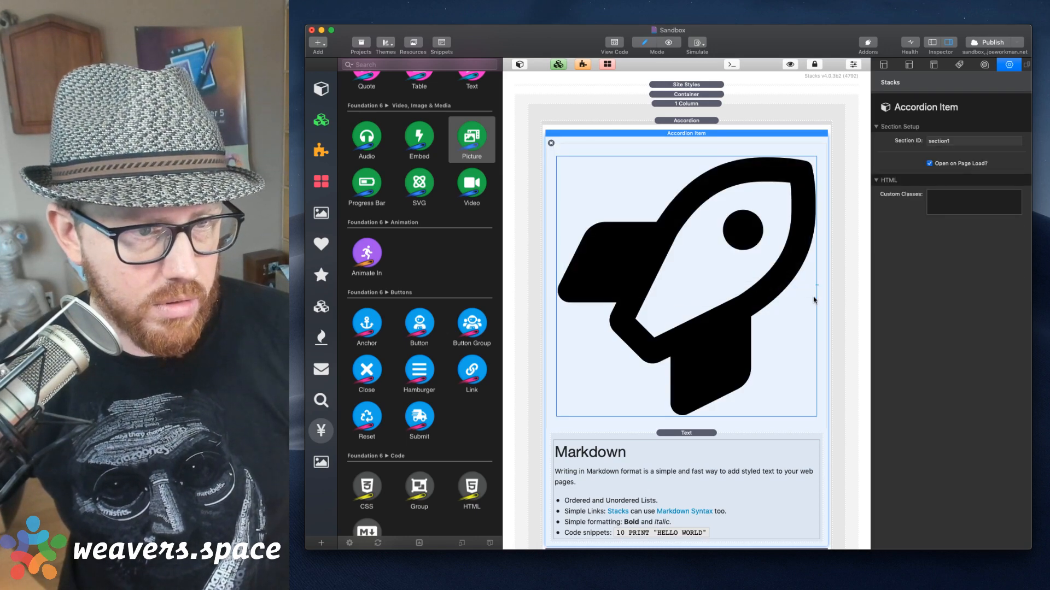
Check the first accordion title's SVG code without changing it, and preview the page in the browser.
{"action": "double_click", "coordinate": [720, 262]}
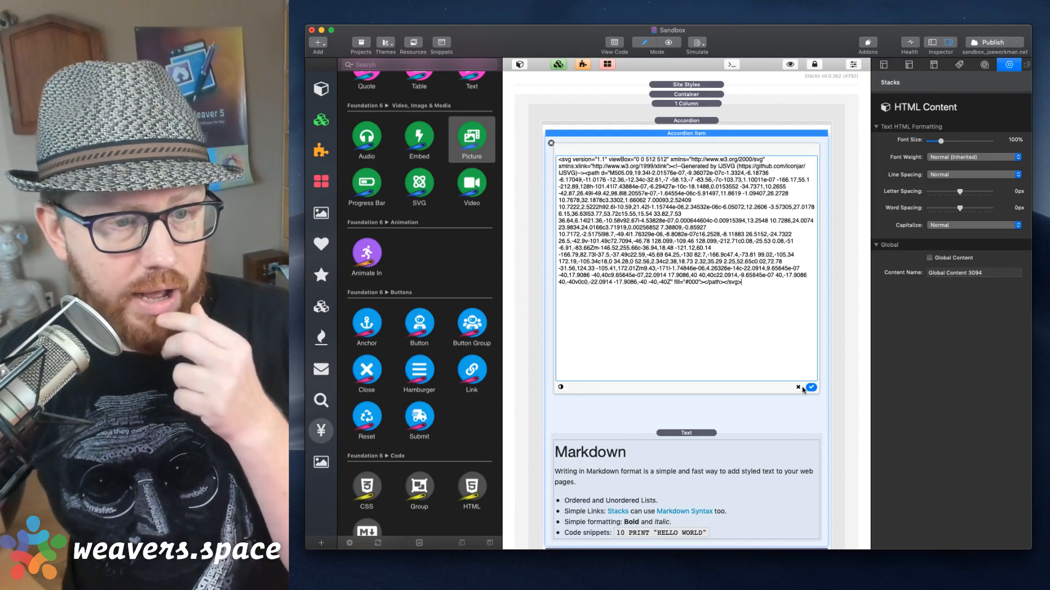
{"action": "left_click", "coordinate": [811, 387]}
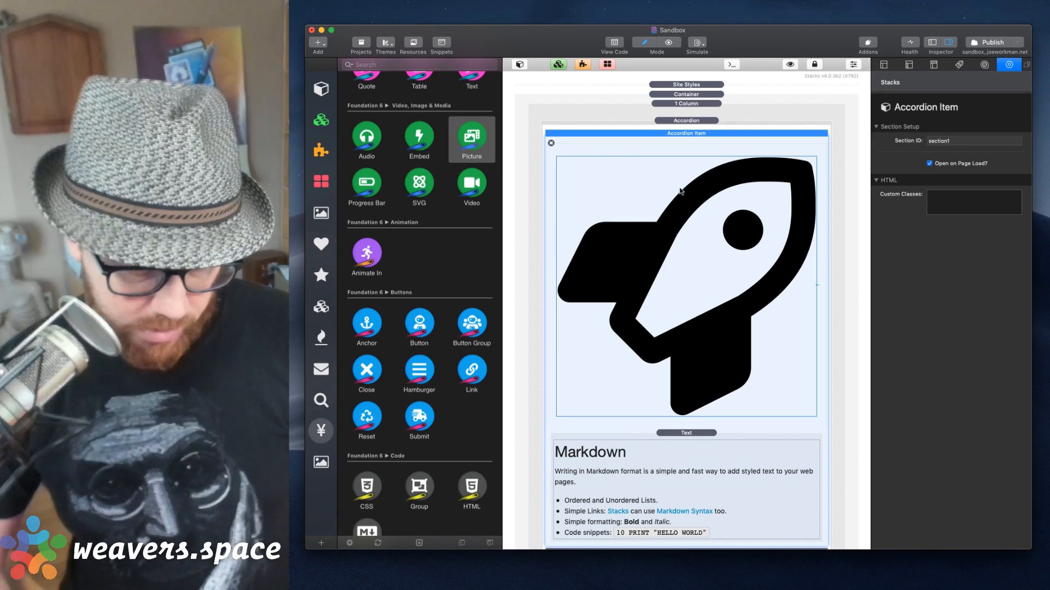
{"action": "key", "text": "super+r"}
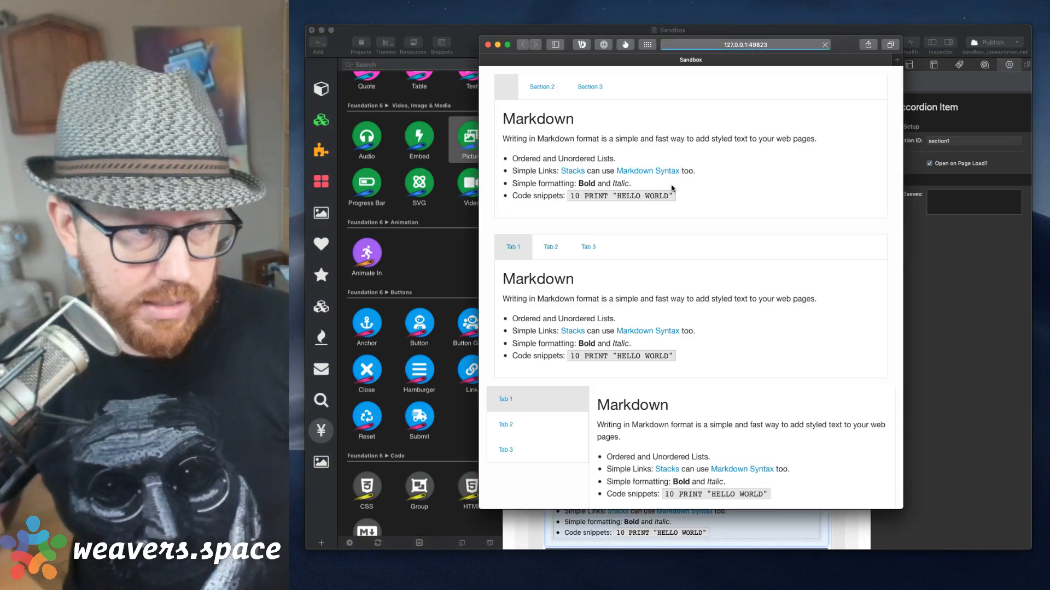
{"action": "left_click", "coordinate": [488, 44]}
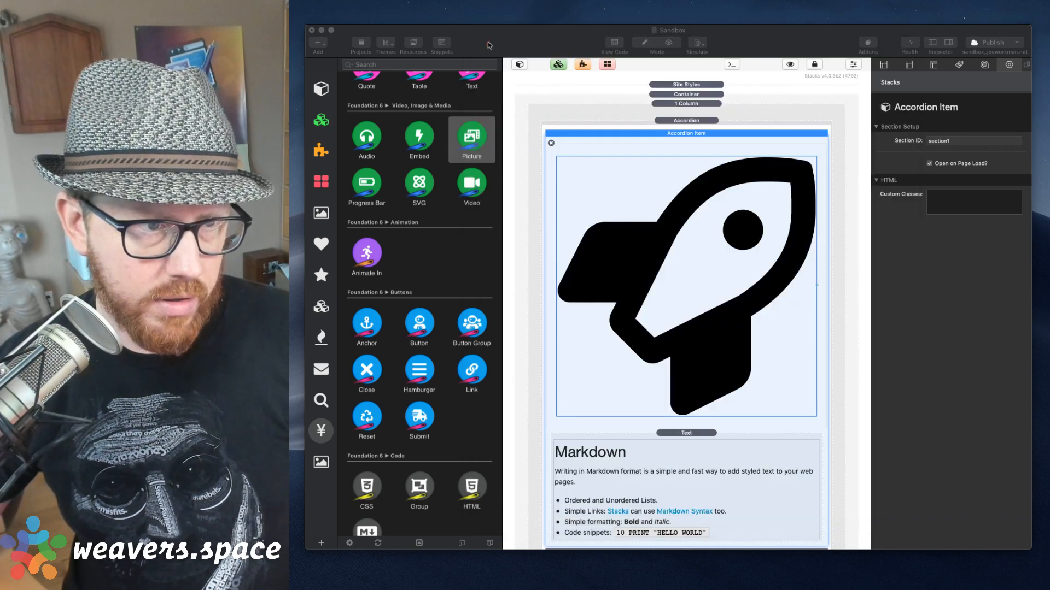
Add height="20" before the viewBox attribute in the first accordion title's SVG code, and apply the edit.
{"action": "double_click", "coordinate": [608, 164]}
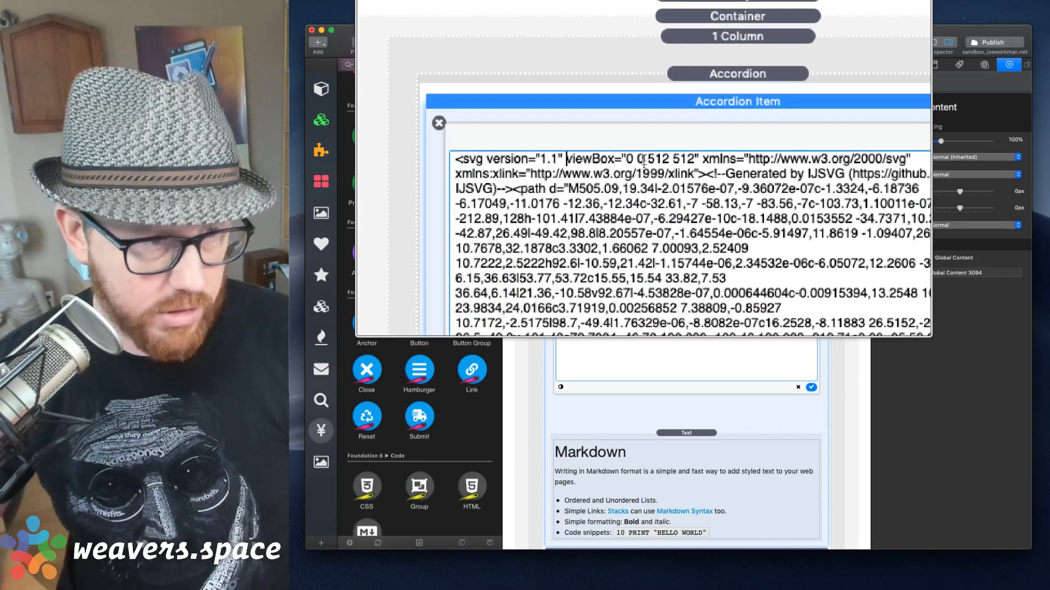
{"action": "type", "text": "height="}
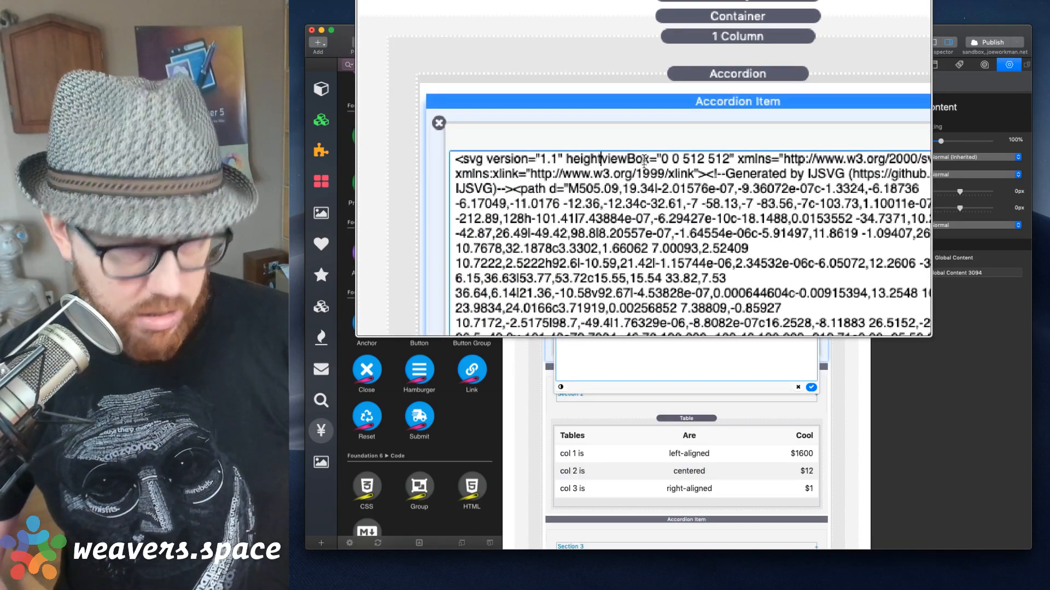
{"action": "type", "text": "\""}
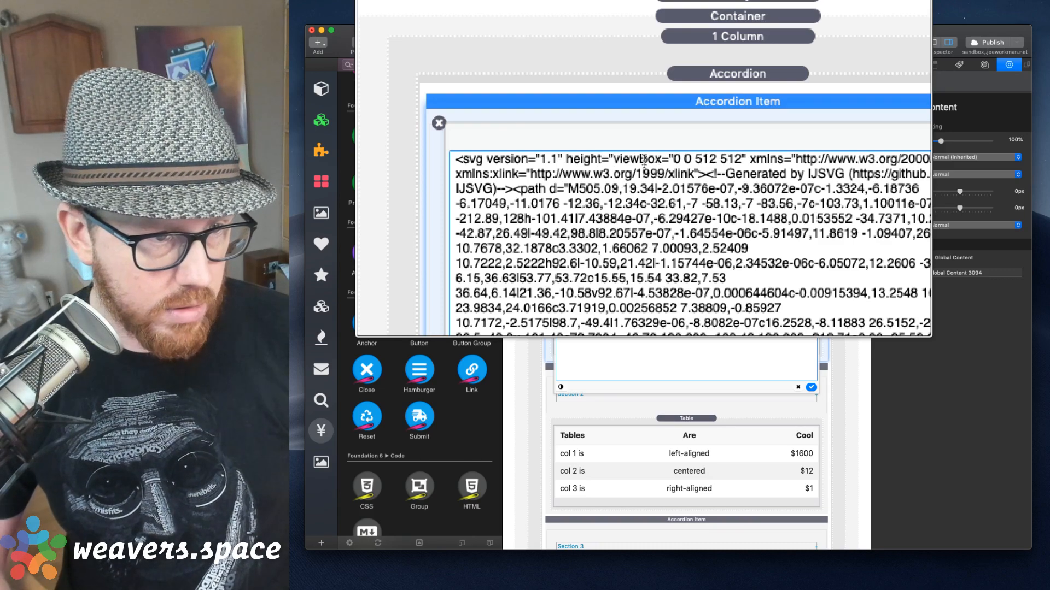
{"action": "type", "text": "20"}
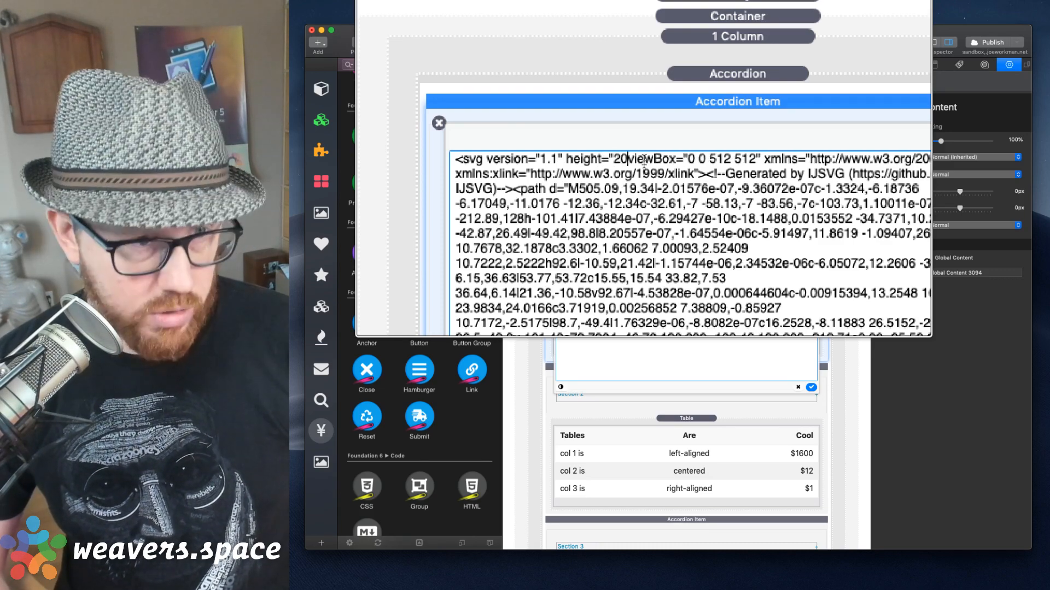
{"action": "key", "text": "BackSpace"}
{"action": "key", "text": "BackSpace"}
{"action": "type", "text": "20\""}
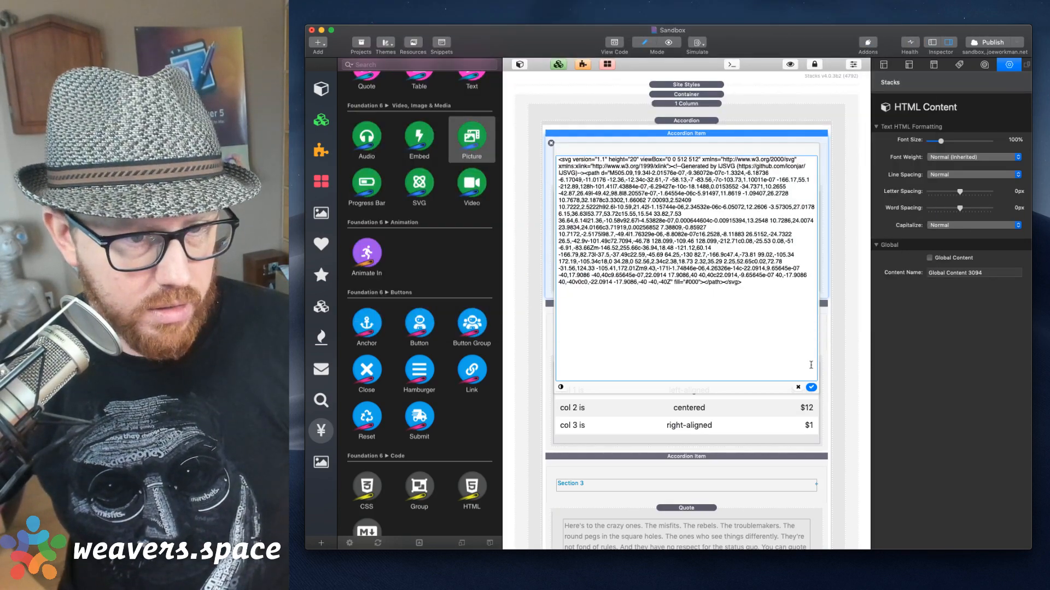
{"action": "left_click", "coordinate": [811, 388]}
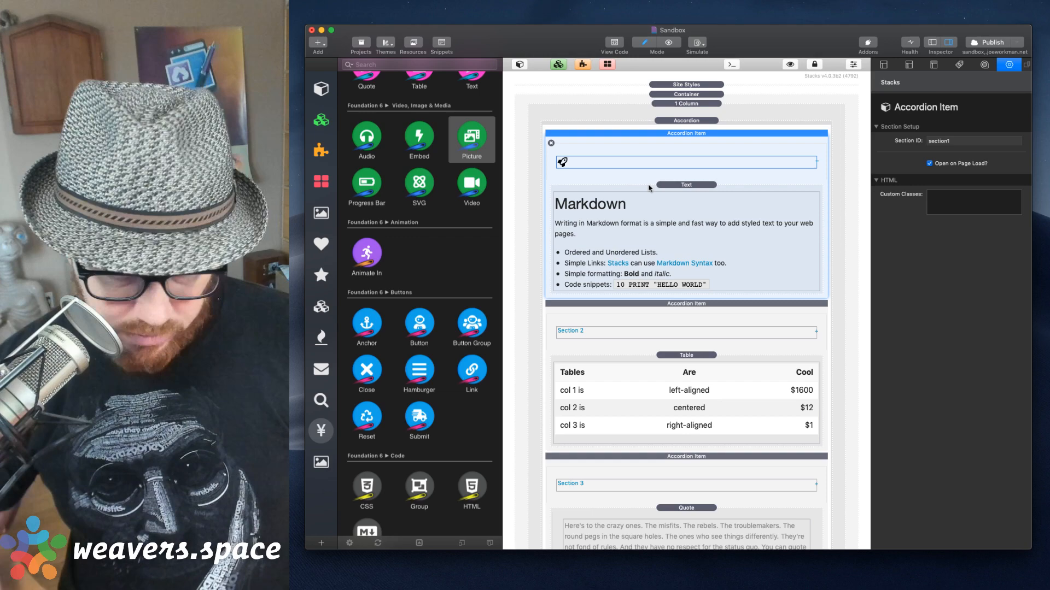
Preview the page, switch between the rocket icon, Section 2 and Section 3 tabs, and close the preview.
{"action": "key", "text": "super+shift+r"}
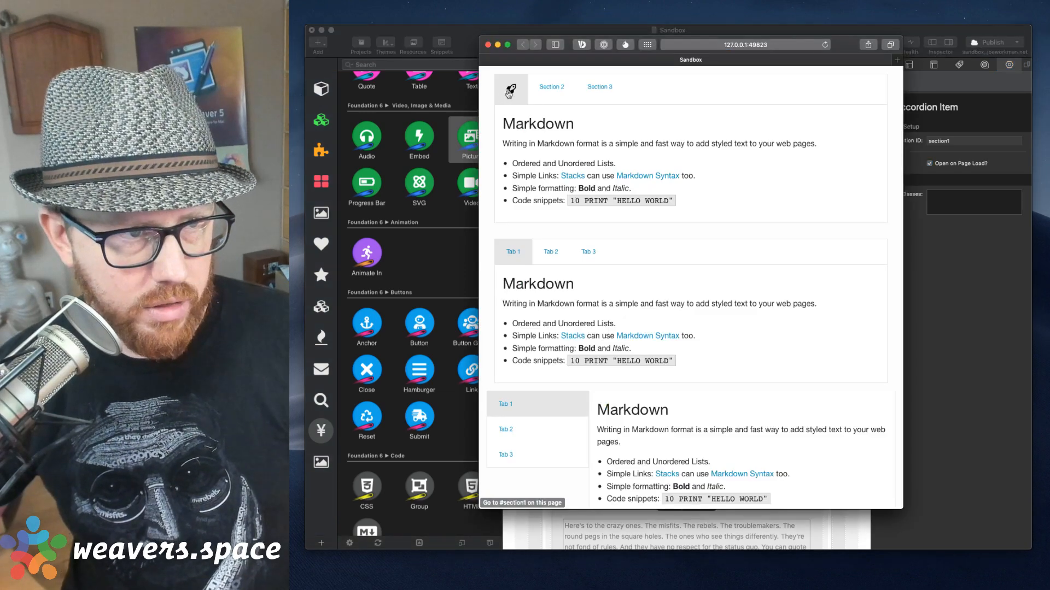
{"action": "left_click", "coordinate": [547, 89]}
{"action": "left_click", "coordinate": [546, 92]}
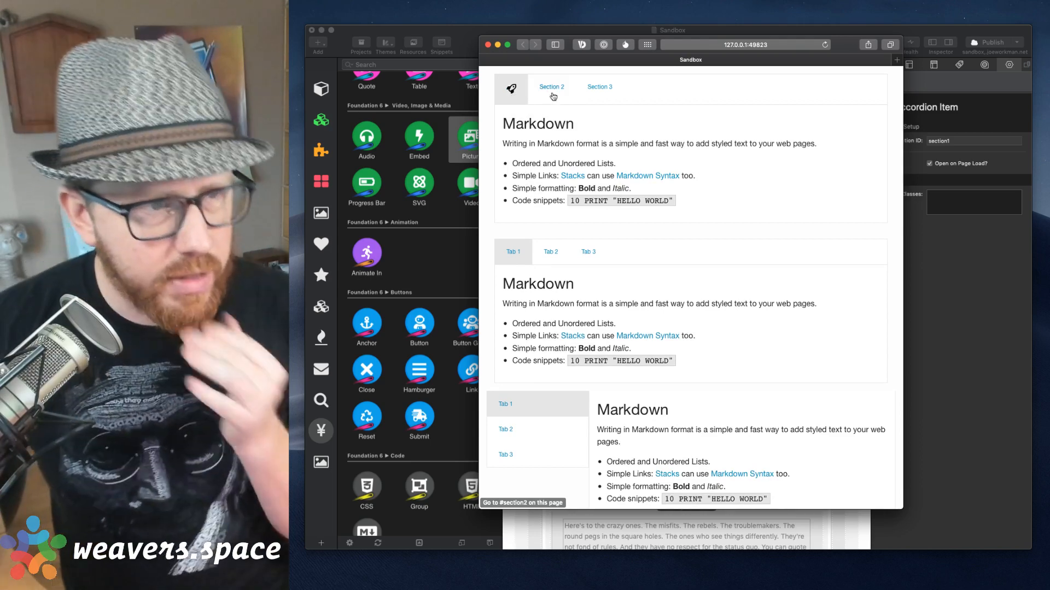
{"action": "left_click", "coordinate": [553, 96]}
{"action": "left_click", "coordinate": [546, 93]}
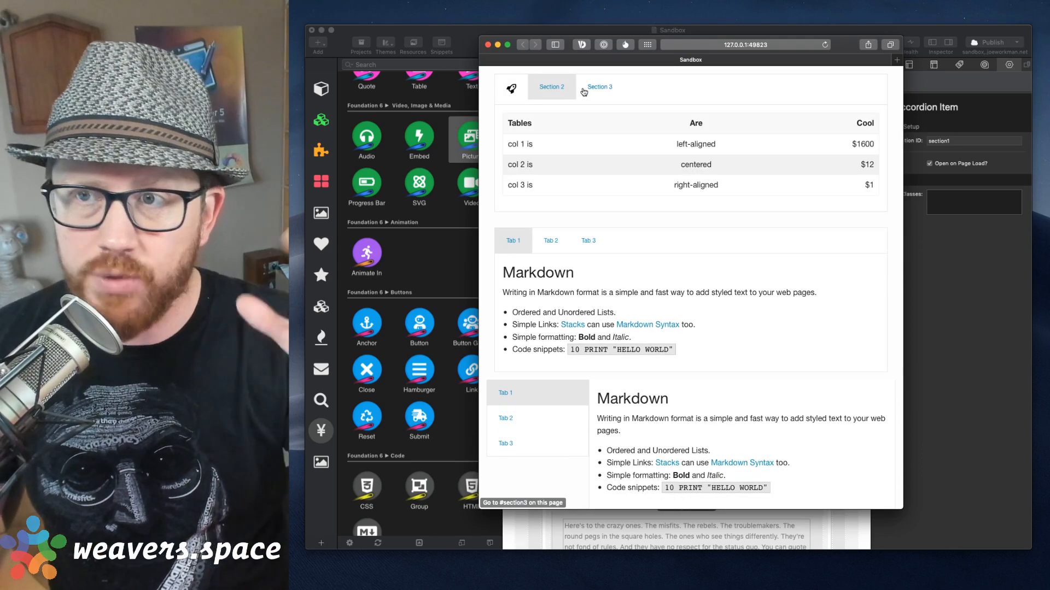
{"action": "left_click", "coordinate": [591, 92]}
{"action": "left_click", "coordinate": [557, 92]}
{"action": "left_click", "coordinate": [525, 92]}
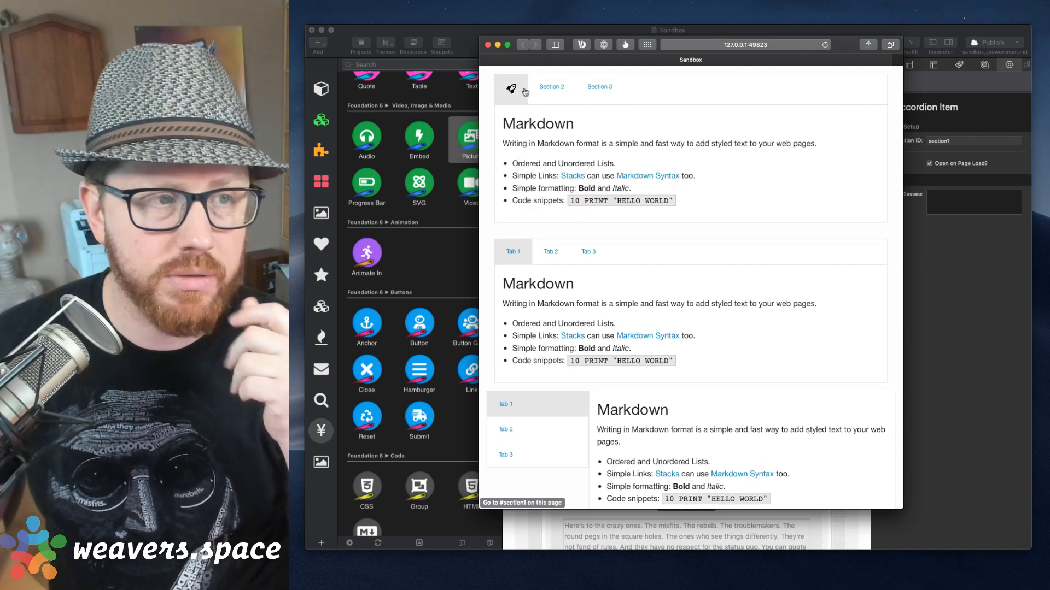
{"action": "left_click", "coordinate": [529, 90]}
{"action": "left_click", "coordinate": [525, 90]}
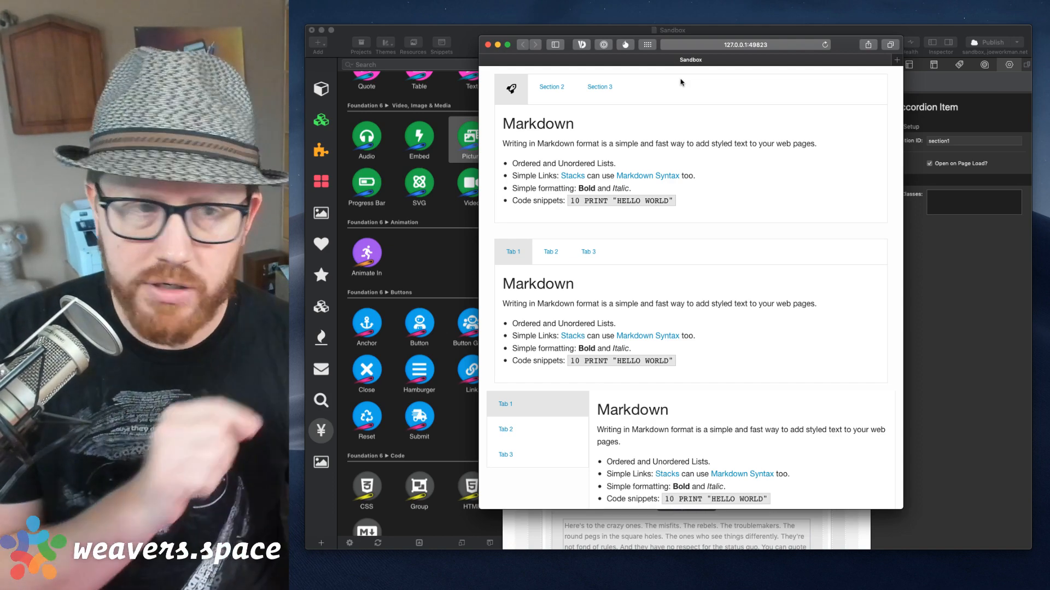
{"action": "left_click", "coordinate": [488, 45]}
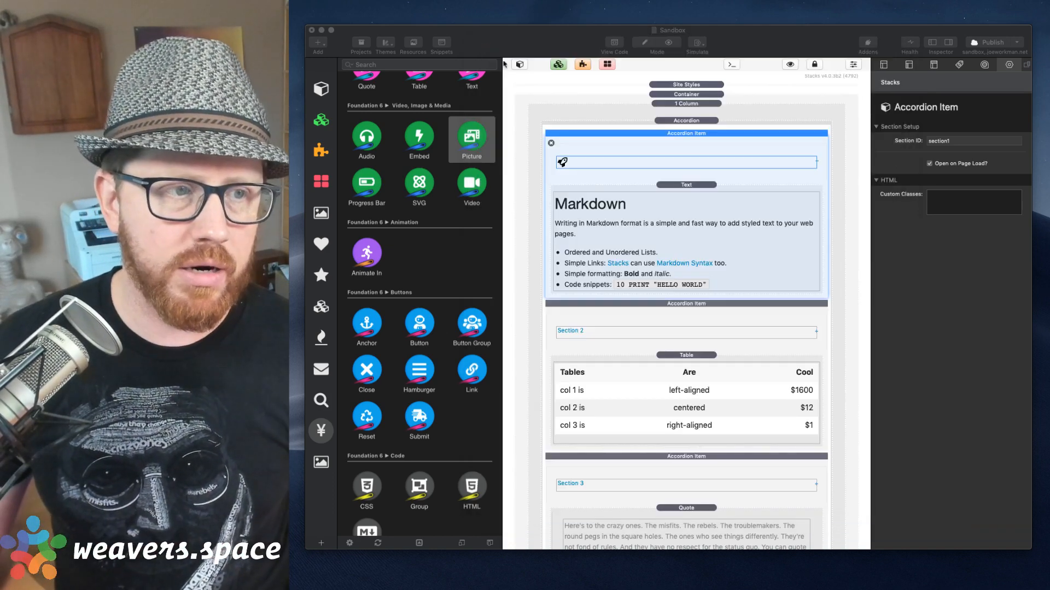
Expand the Site Styles stack and add the Font Awesome 4 feature to it.
{"action": "left_click", "coordinate": [685, 84]}
{"action": "left_click", "coordinate": [786, 66]}
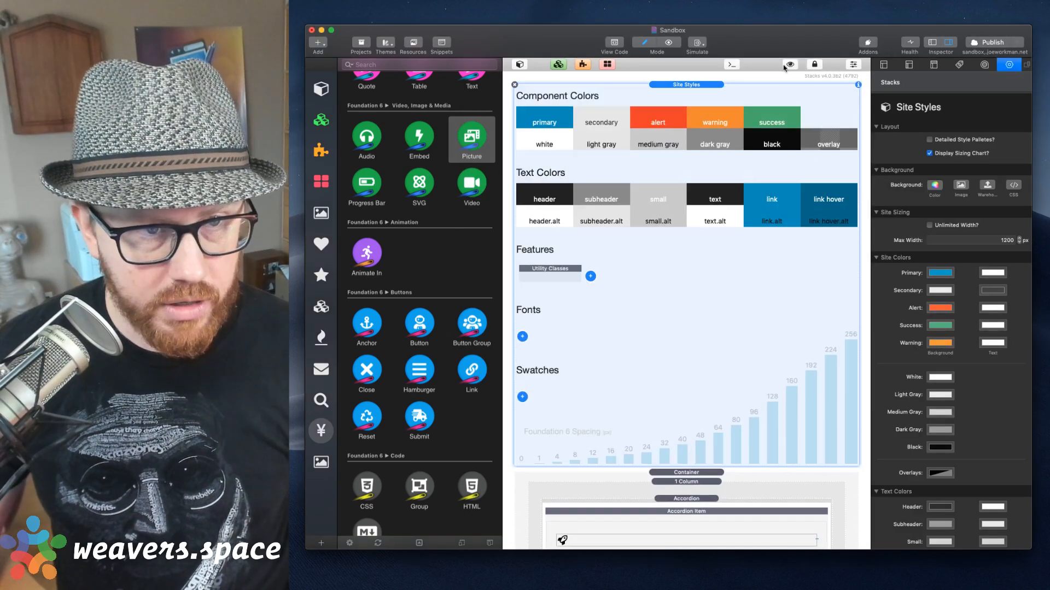
{"action": "left_click", "coordinate": [592, 276]}
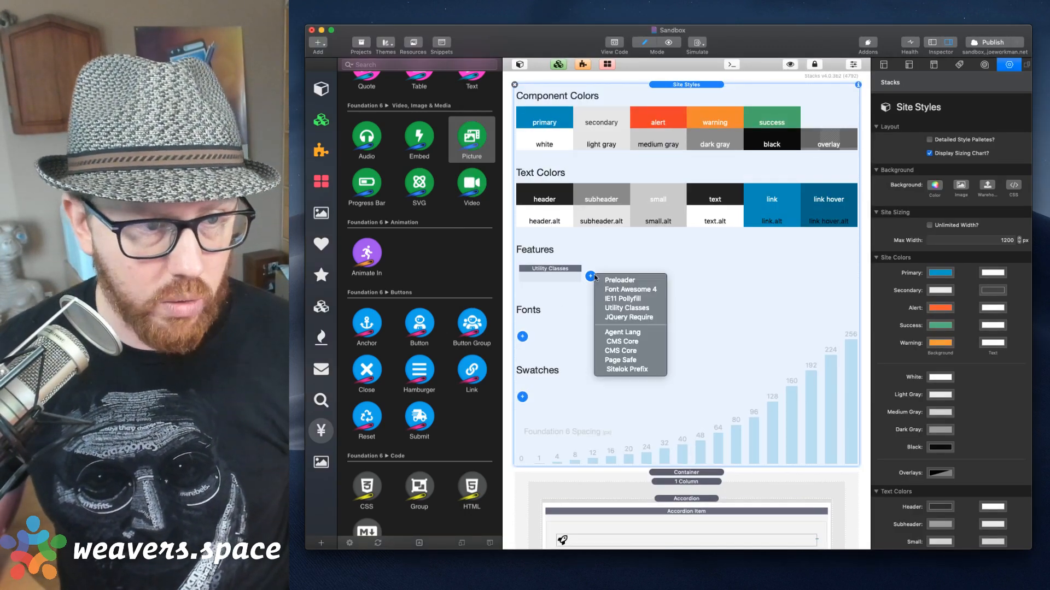
{"action": "left_click", "coordinate": [641, 290]}
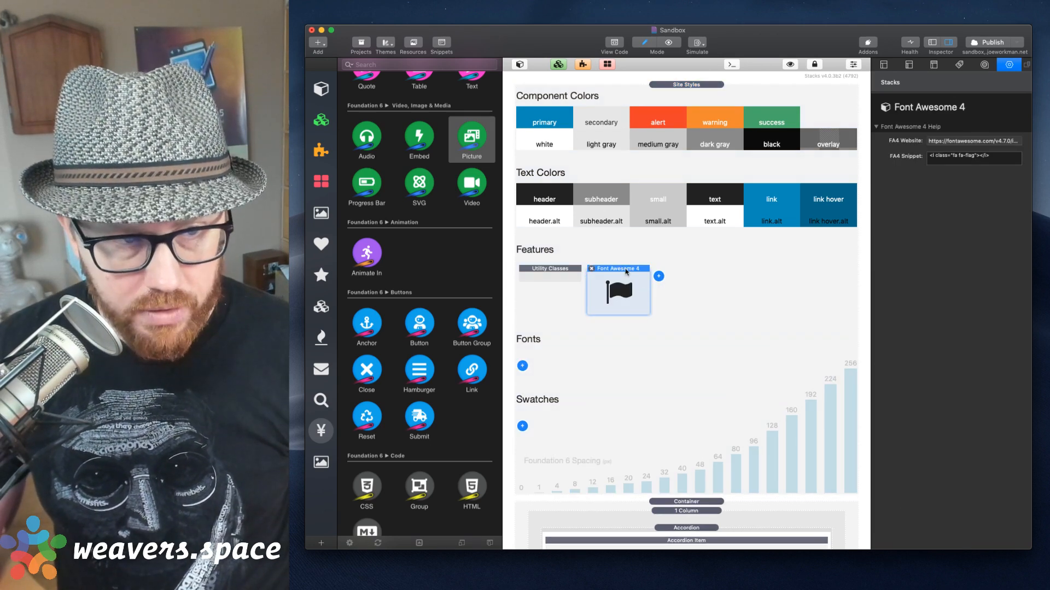
Clear all the SVG code from the first accordion item's title.
{"action": "scroll", "coordinate": [704, 260], "scroll_direction": "down", "scroll_amount": 5}
{"action": "scroll", "coordinate": [705, 260], "scroll_direction": "down", "scroll_amount": 7}
{"action": "double_click", "coordinate": [587, 202]}
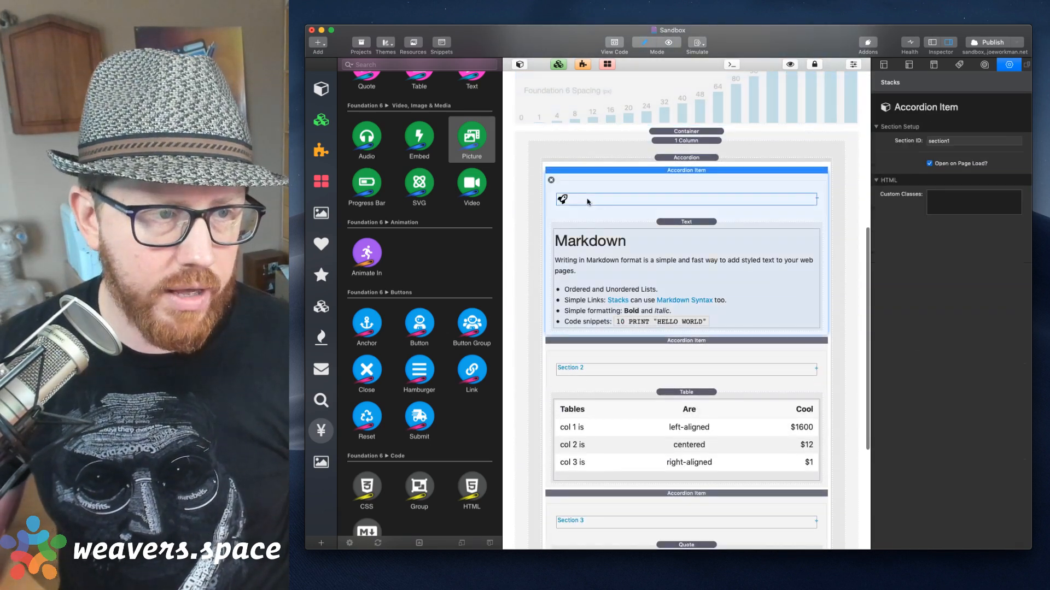
{"action": "key", "text": "super+a"}
{"action": "key", "text": "BackSpace"}
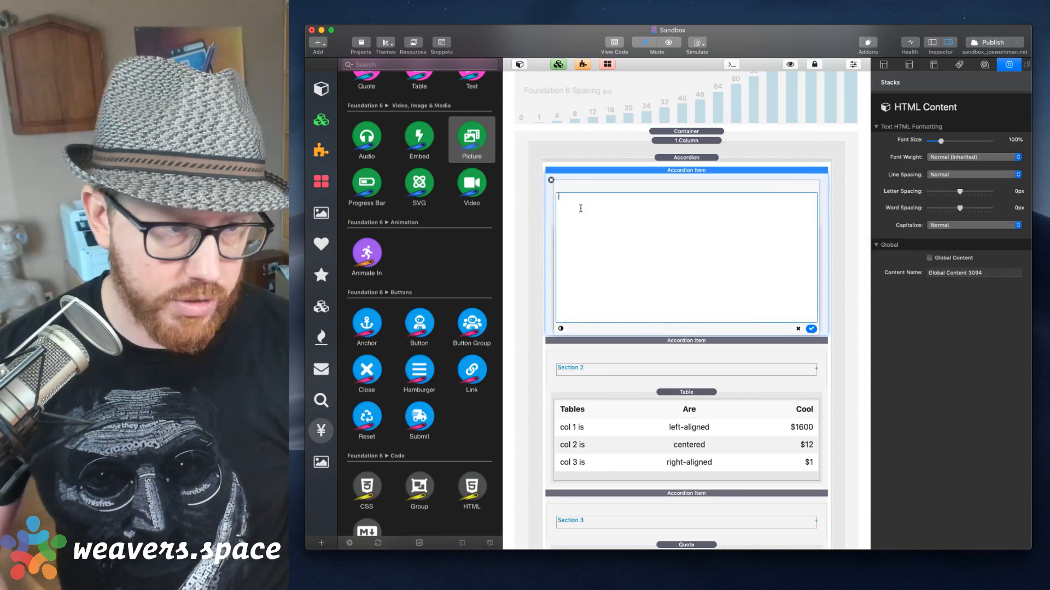
Search the clipboard history for "fa", look through the entries, and close it without pasting anything.
{"action": "key", "text": "alt+super+c"}
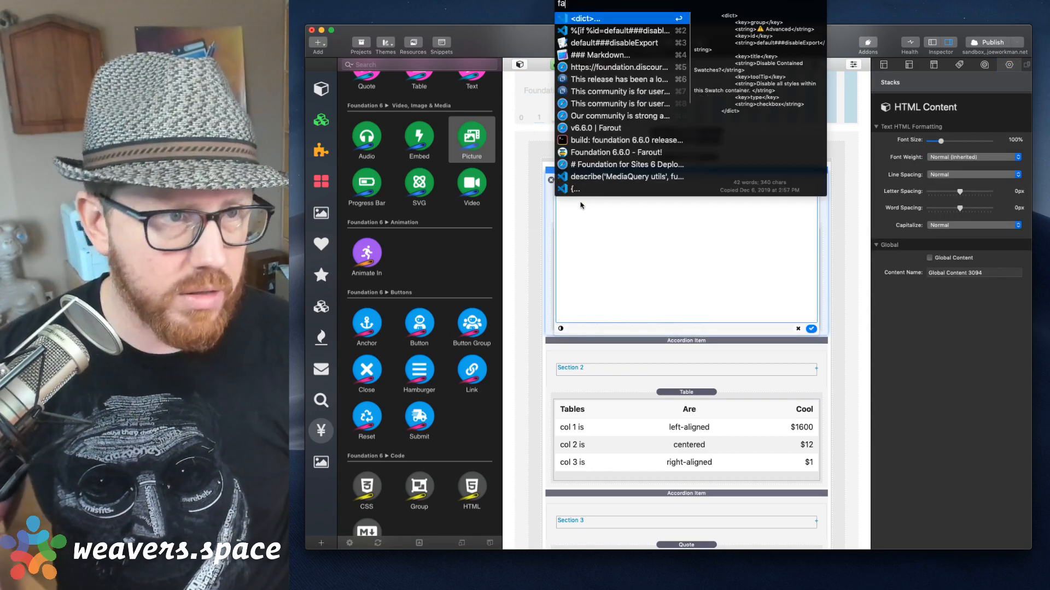
{"action": "type", "text": "fa"}
{"action": "key", "text": "Down"}
{"action": "key", "text": "Down"}
{"action": "key", "text": "Down"}
{"action": "key", "text": "Down"}
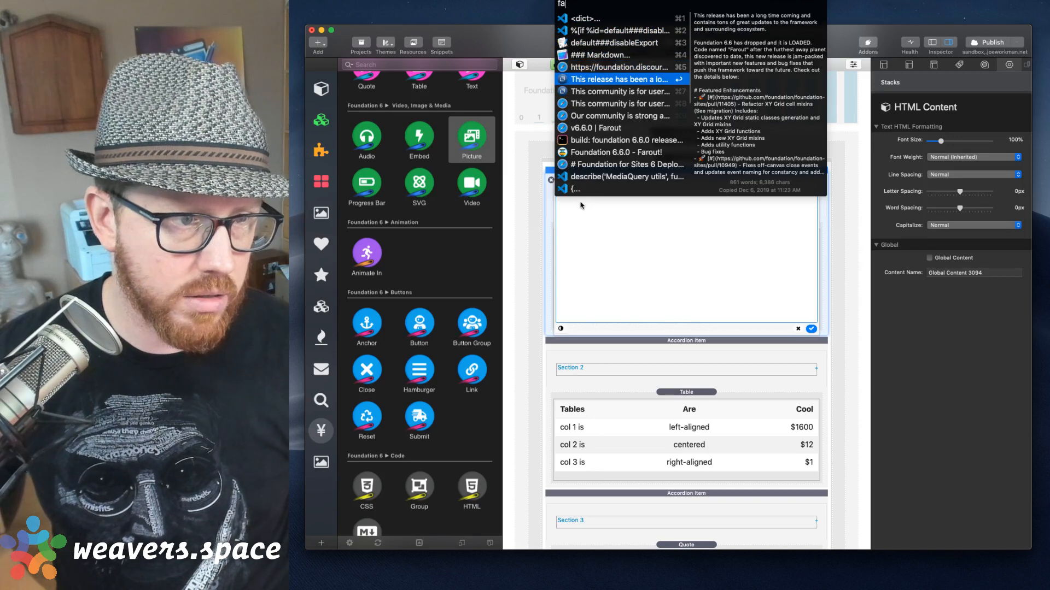
{"action": "key", "text": "Escape"}
Search for "awesome rocket" in the launcher, open the Font Awesome rocket entry in Dash, and skip the offered Dash update.
{"action": "key", "text": "alt+space"}
{"action": "type", "text": "ico"}
{"action": "key", "text": "BackSpace"}
{"action": "key", "text": "BackSpace"}
{"action": "key", "text": "BackSpace"}
{"action": "type", "text": "awe"}
{"action": "key", "text": "BackSpace"}
{"action": "key", "text": "BackSpace"}
{"action": "type", "text": "awe"}
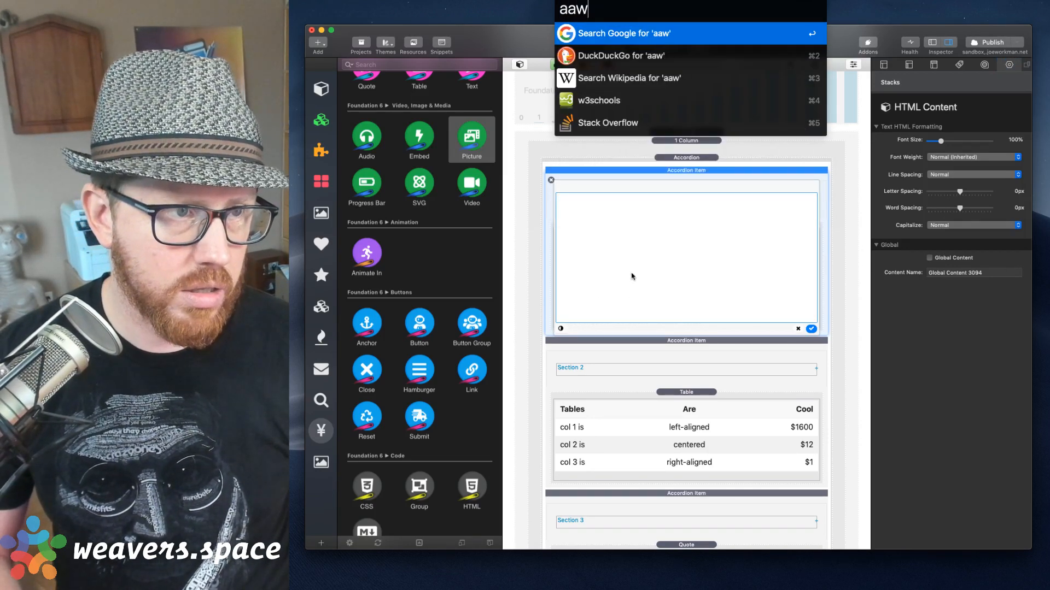
{"action": "key", "text": "BackSpace"}
{"action": "key", "text": "BackSpace"}
{"action": "key", "text": "BackSpace"}
{"action": "type", "text": "wesome"}
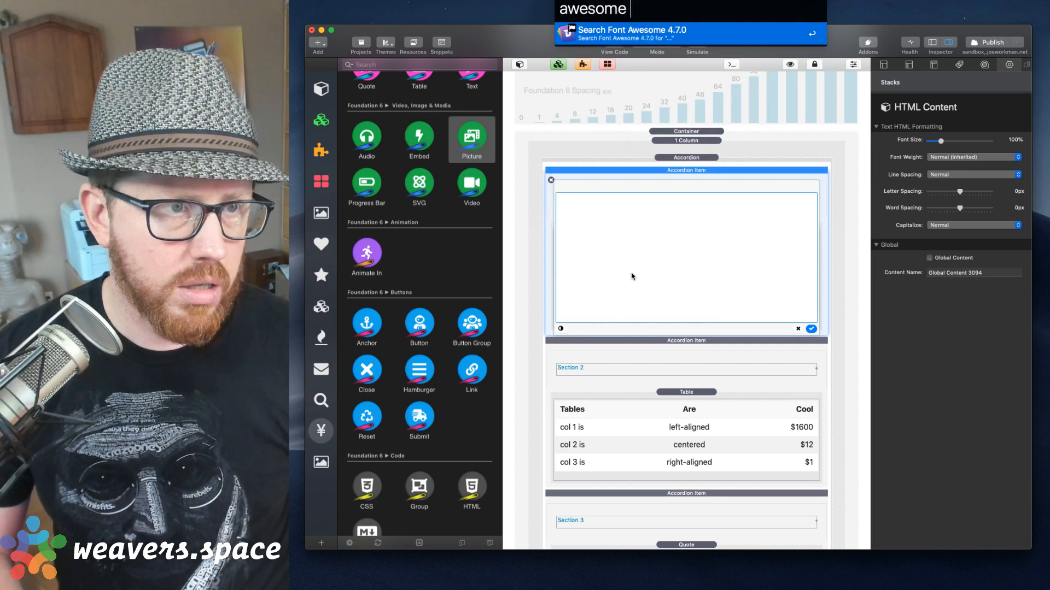
{"action": "type", "text": " rocket"}
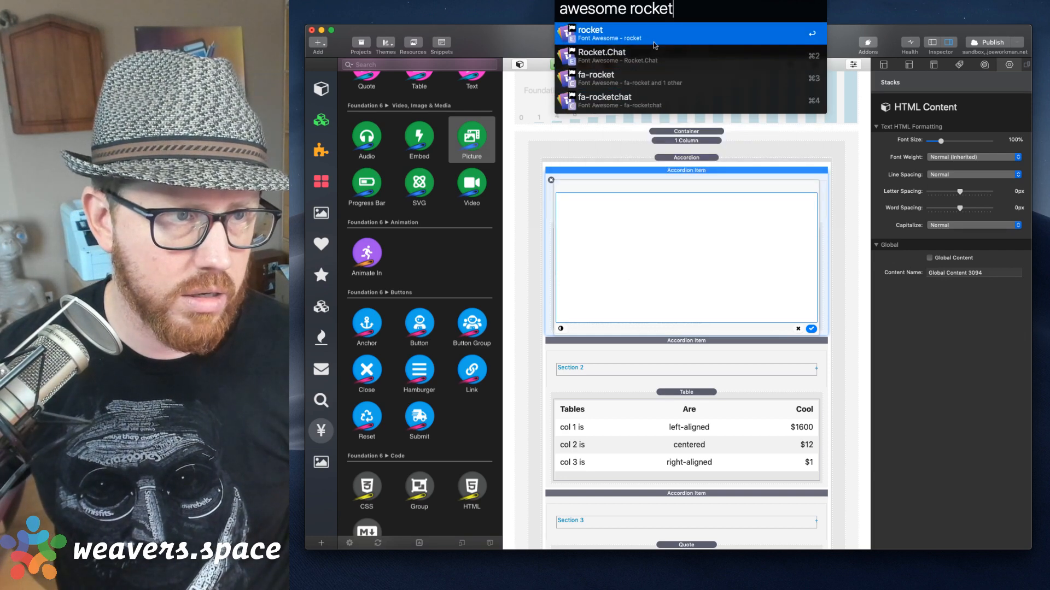
{"action": "left_click", "coordinate": [655, 42]}
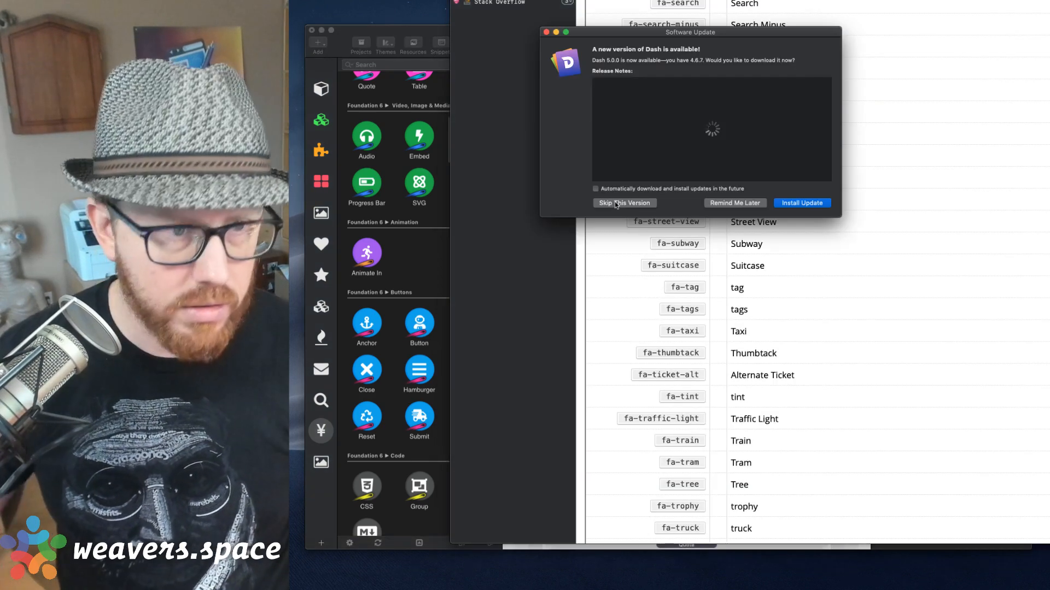
{"action": "left_click", "coordinate": [624, 204]}
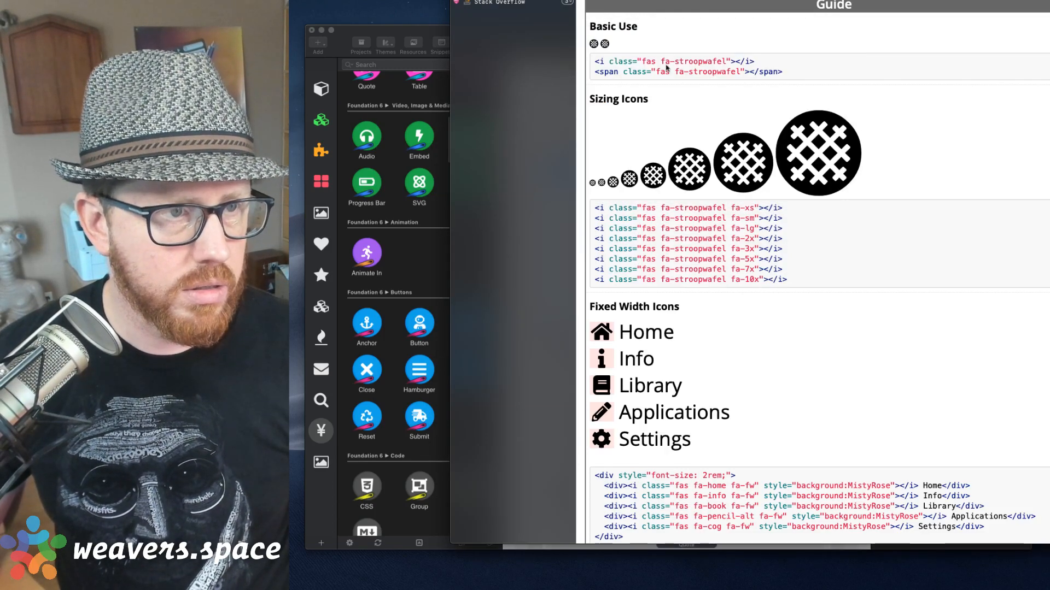
Look up the rocket icon's class name in the Font Awesome reference, and close the reference window.
{"action": "left_click", "coordinate": [474, 0]}
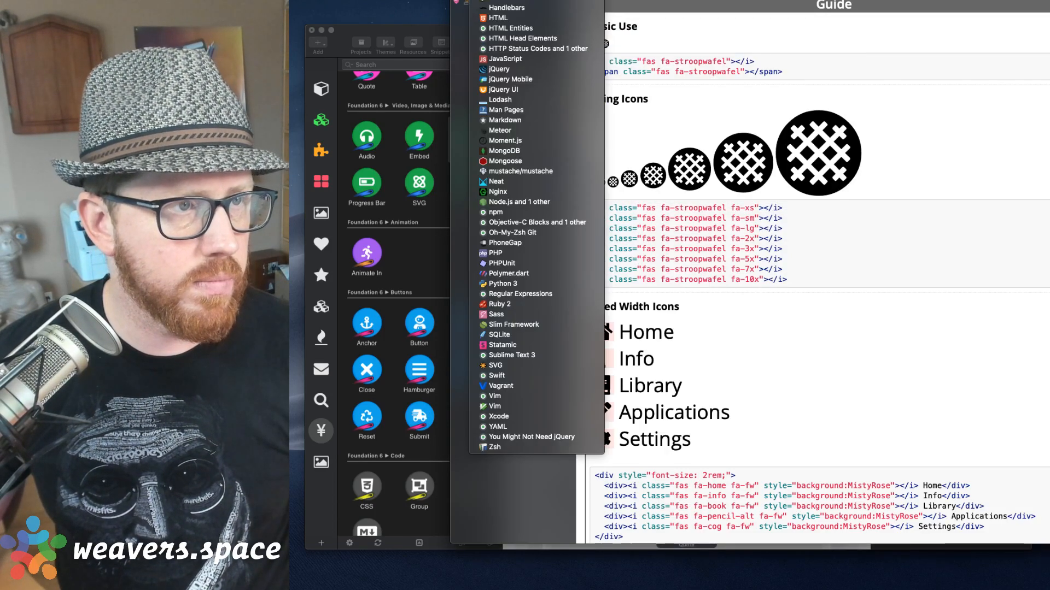
{"action": "key", "text": "Escape"}
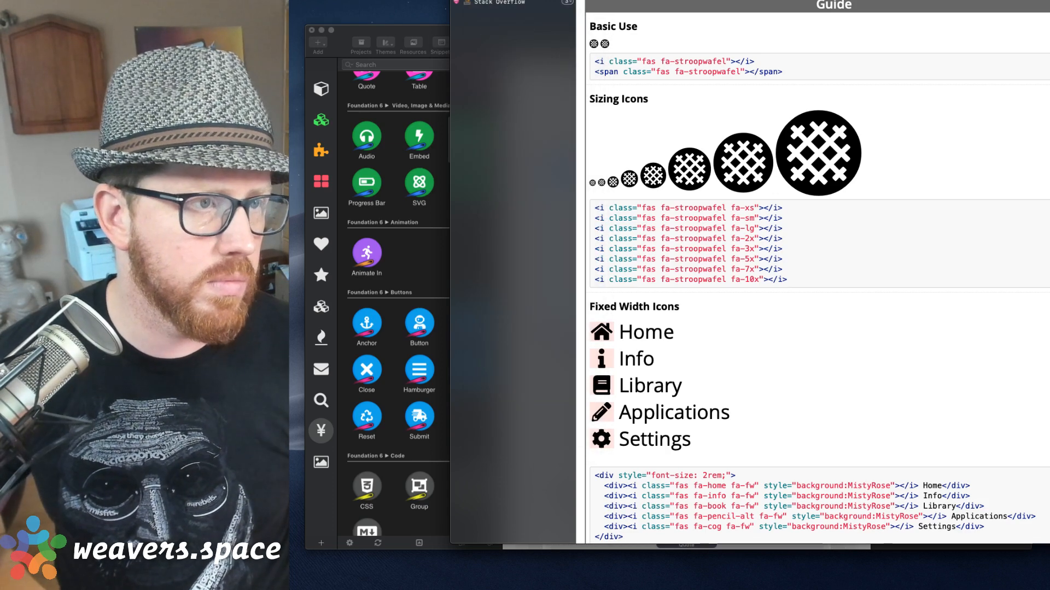
{"action": "left_click", "coordinate": [514, 0]}
{"action": "scroll", "coordinate": [635, 38], "scroll_direction": "up", "scroll_amount": 6}
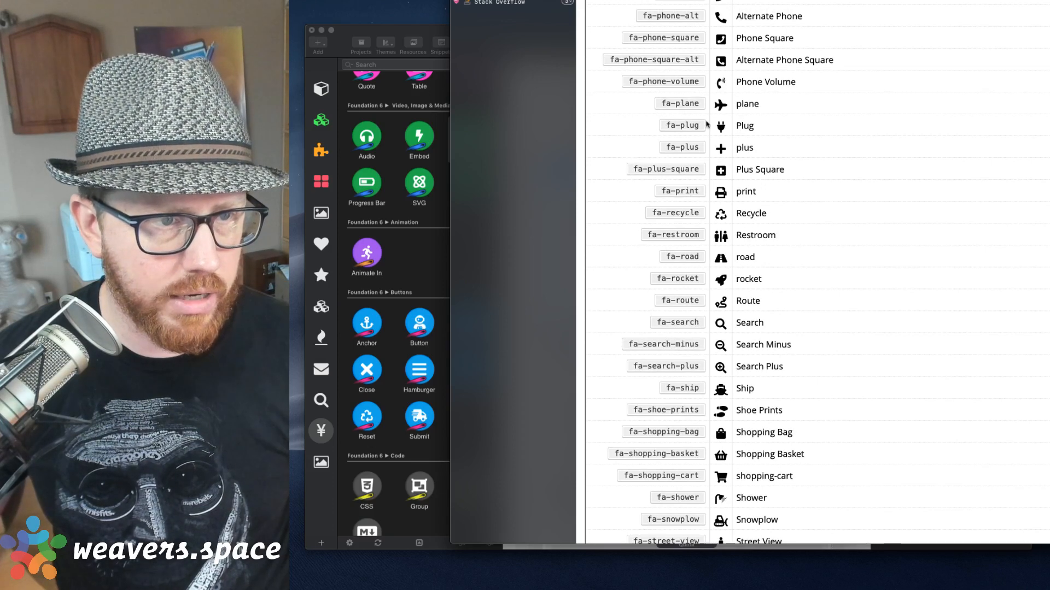
{"action": "left_click", "coordinate": [458, 0]}
Enter <i class="fa fa-rocket"></i> as the first accordion item's title code and apply it.
{"action": "left_click", "coordinate": [635, 222]}
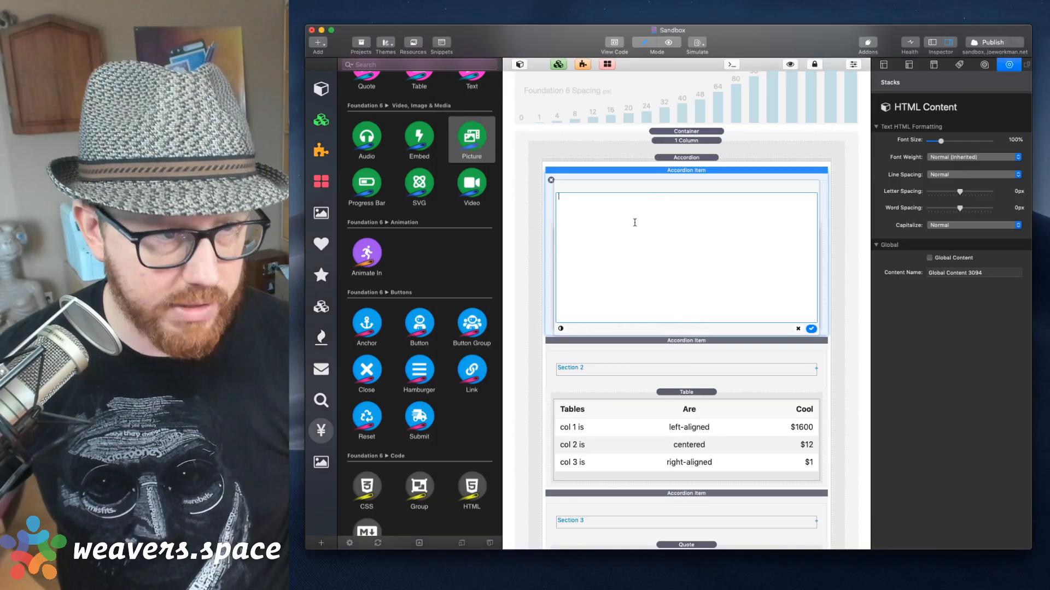
{"action": "type", "text": "<i clas"}
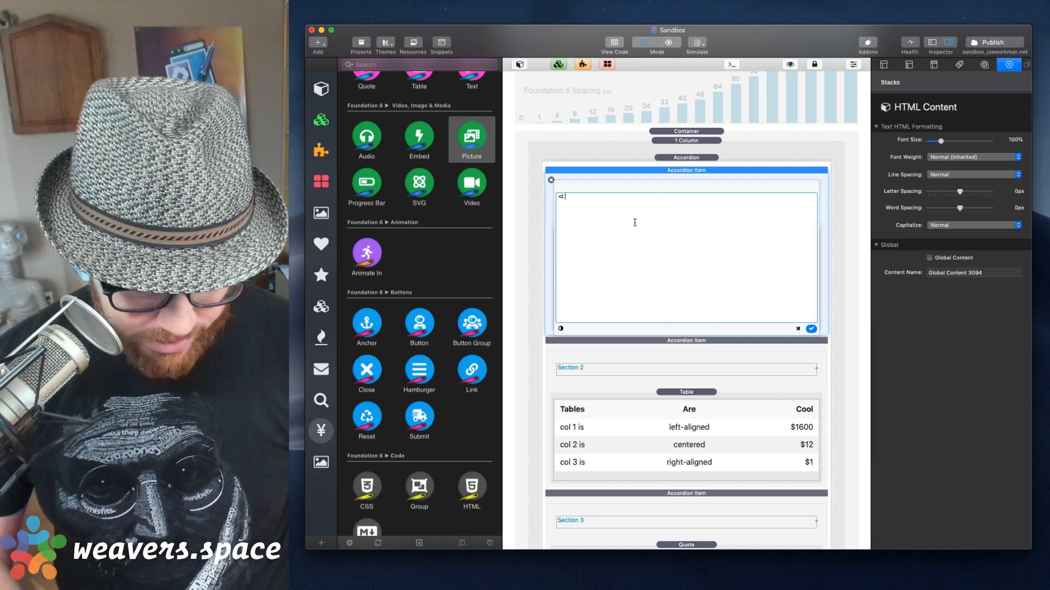
{"action": "type", "text": "s="}
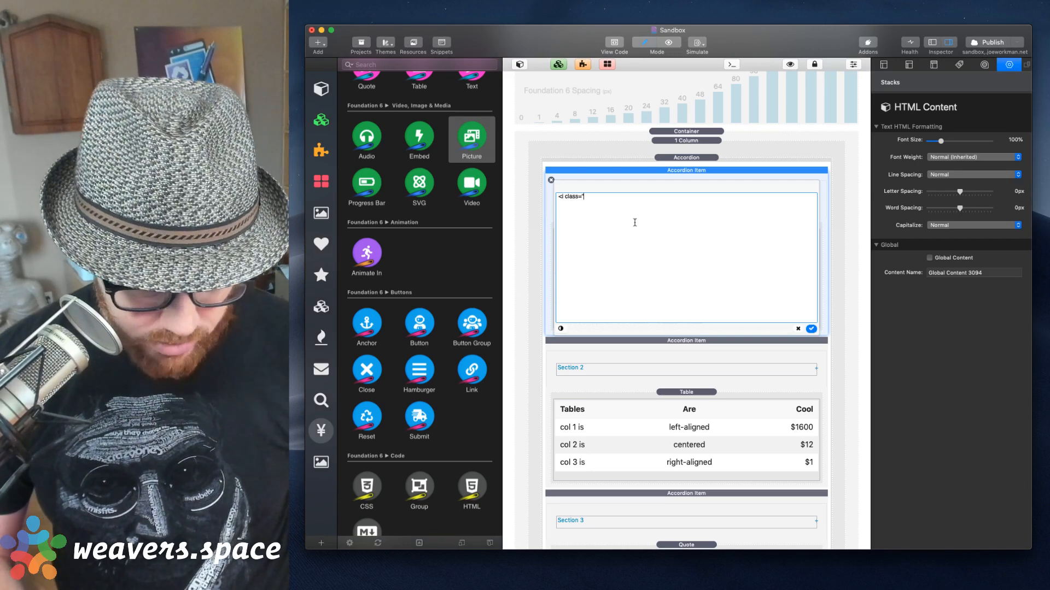
{"action": "type", "text": "\"fa fa-roc"}
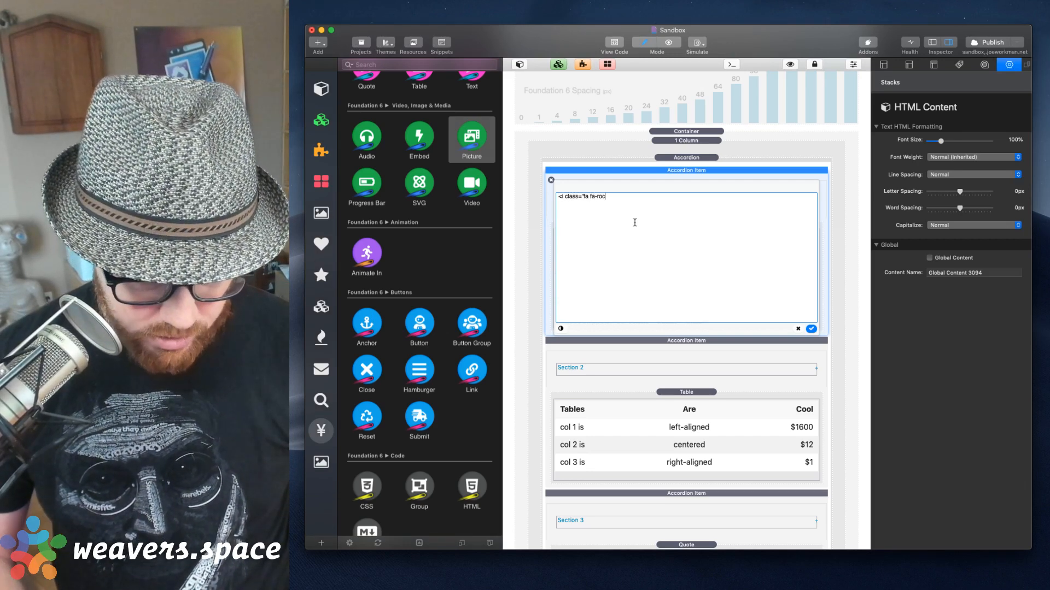
{"action": "type", "text": "ket\">"}
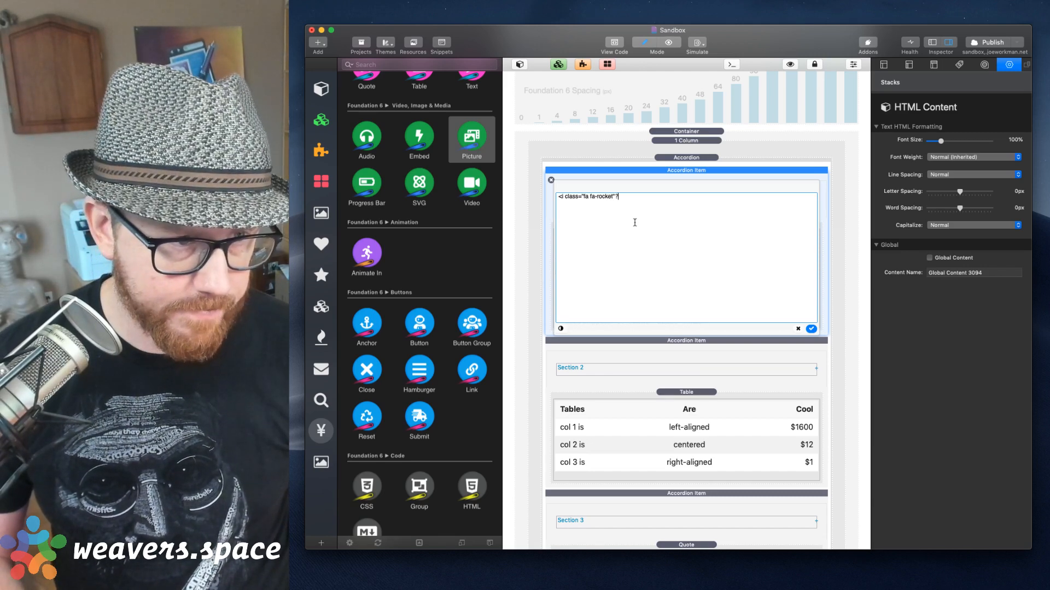
{"action": "key", "text": "BackSpace"}
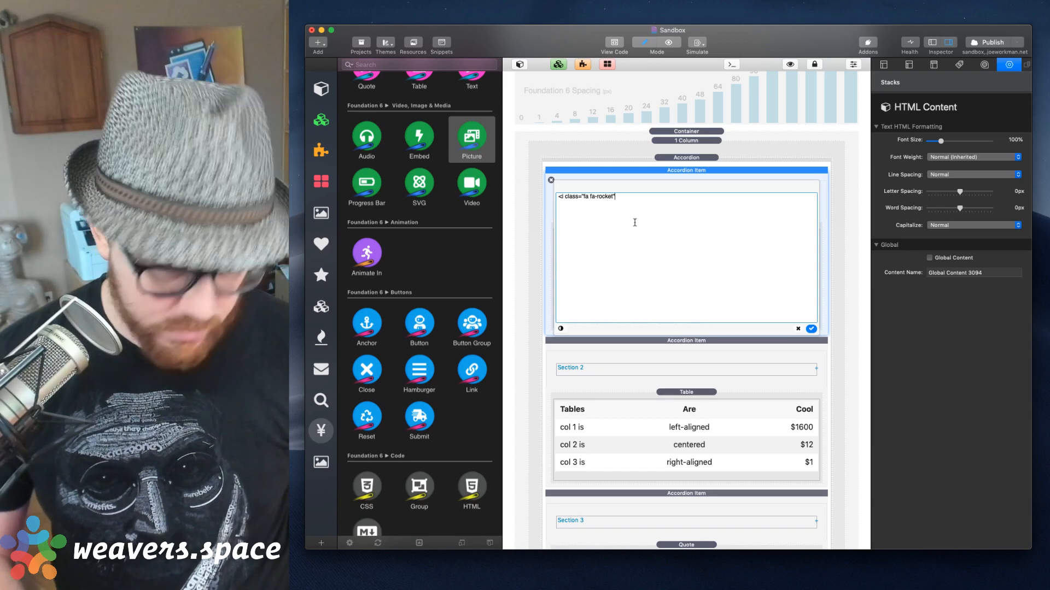
{"action": "type", "text": "></i<"}
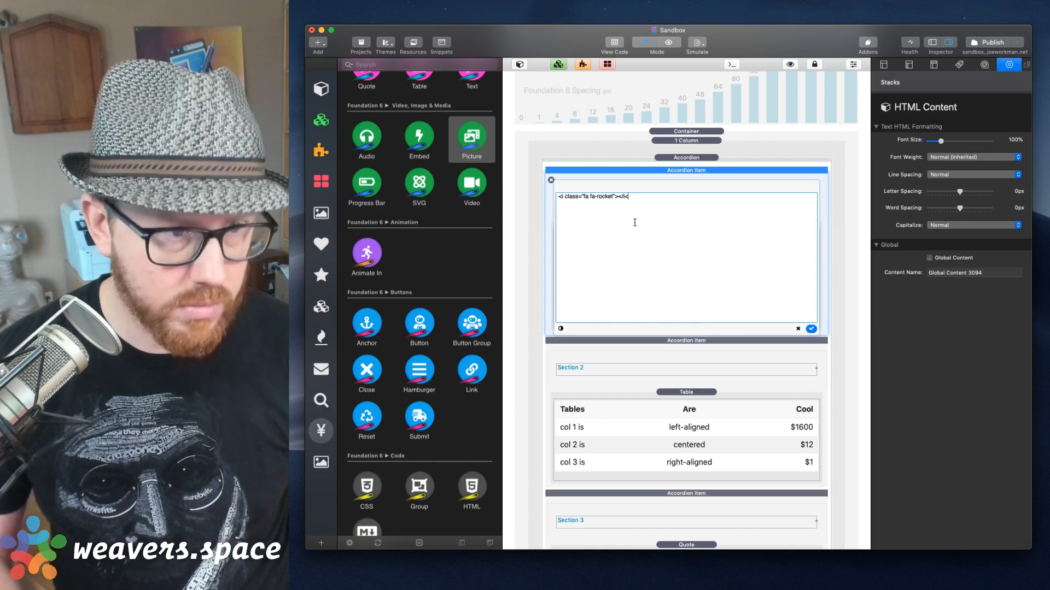
{"action": "key", "text": "BackSpace"}
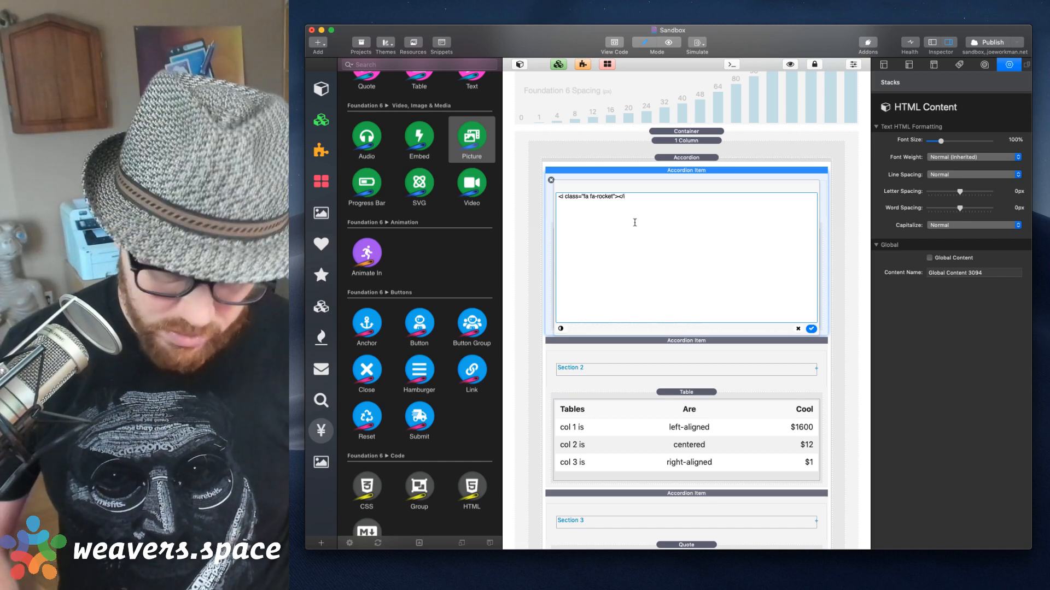
{"action": "type", "text": ">"}
{"action": "left_click", "coordinate": [811, 328]}
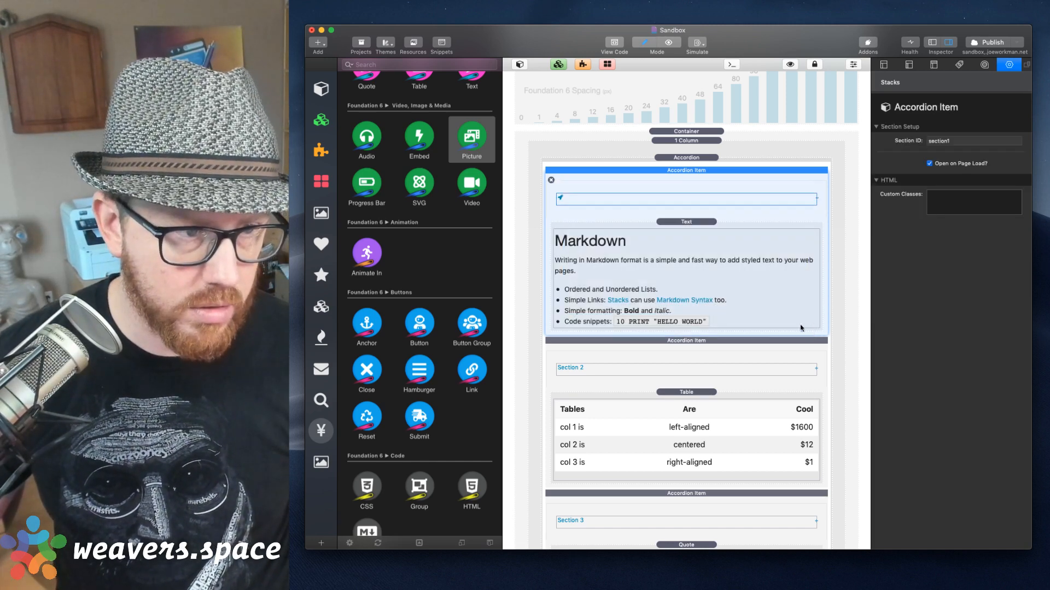
Preview the page in the browser, and enlarge the title's rocket icon by adding the fa-4x class to its code.
{"action": "key", "text": "shift+super+r"}
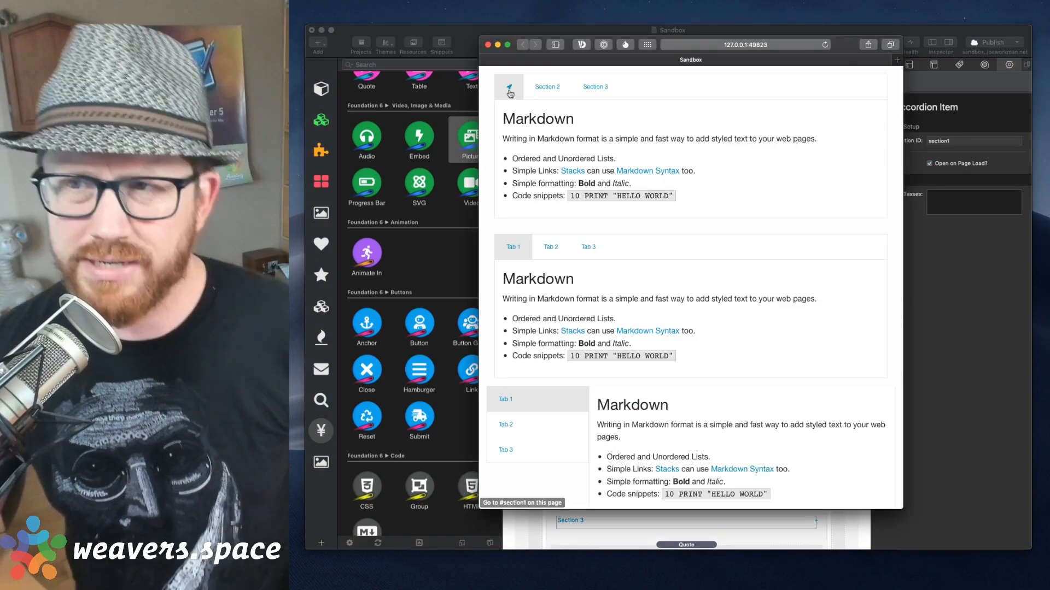
{"action": "left_click", "coordinate": [848, 31]}
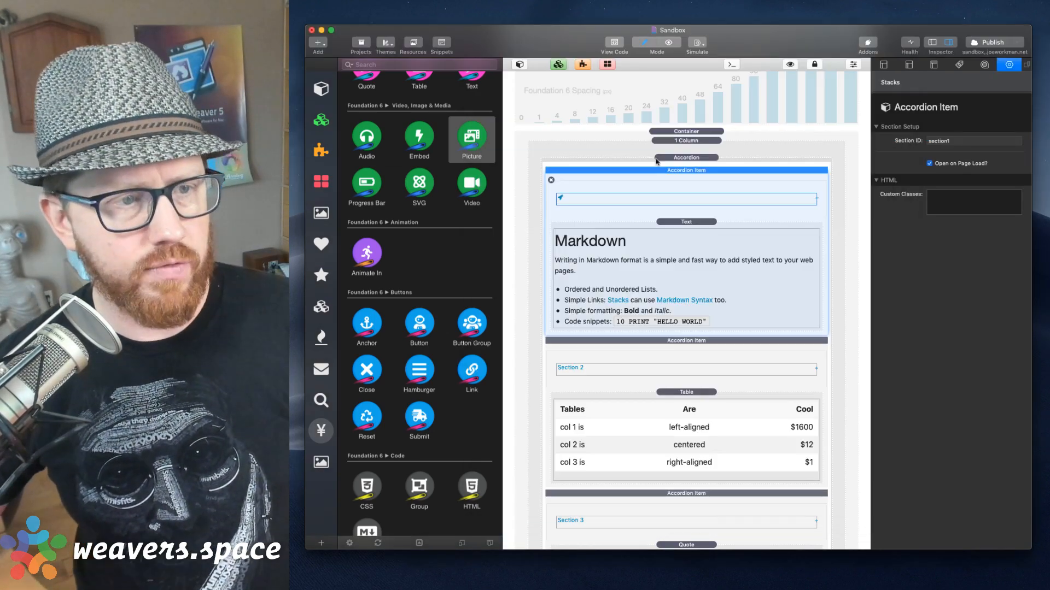
{"action": "double_click", "coordinate": [613, 200]}
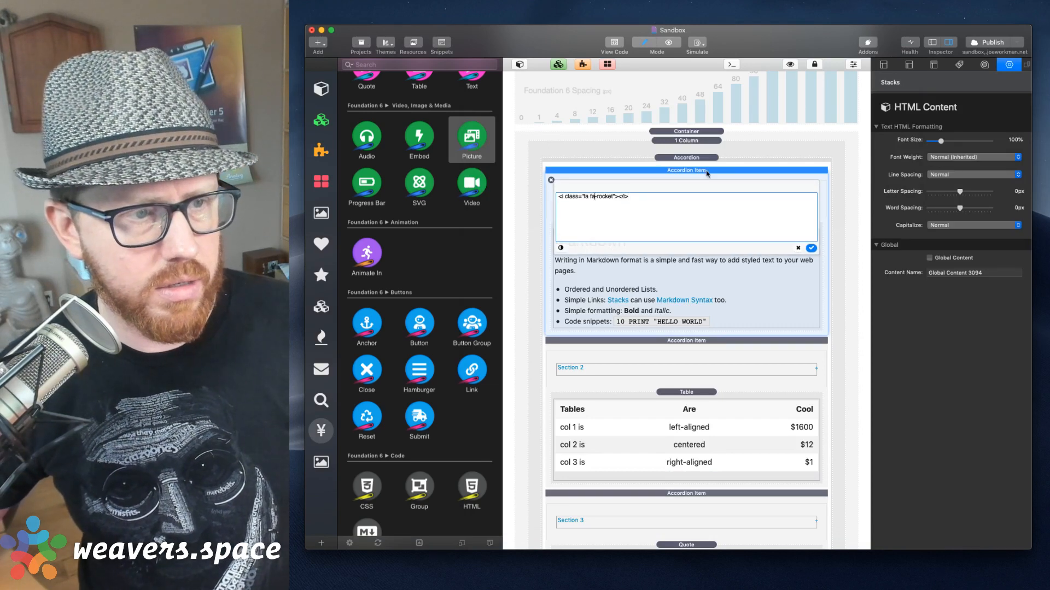
{"action": "type", "text": "fa-4"}
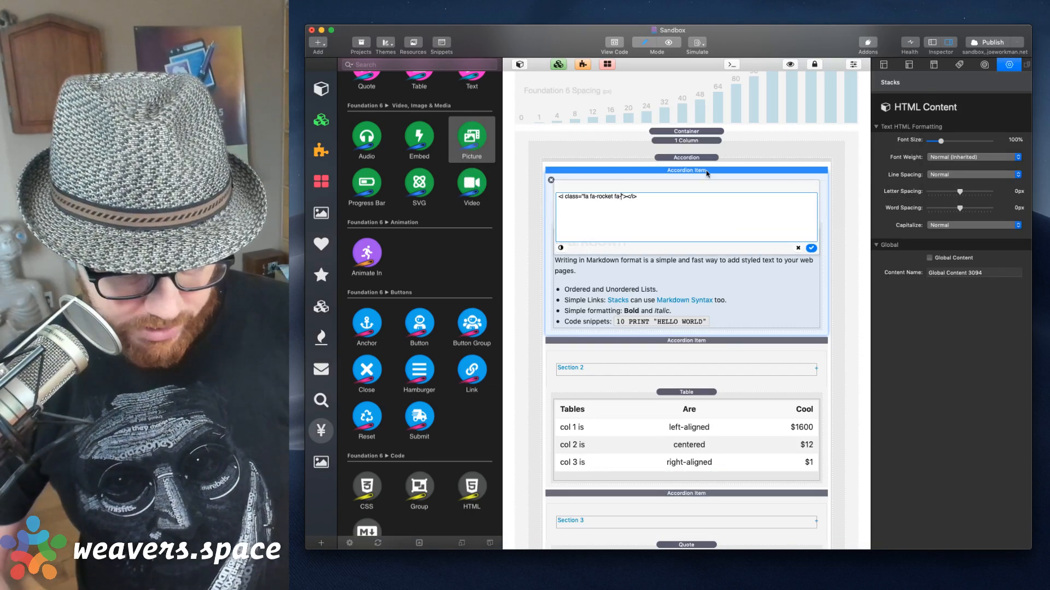
{"action": "type", "text": "x"}
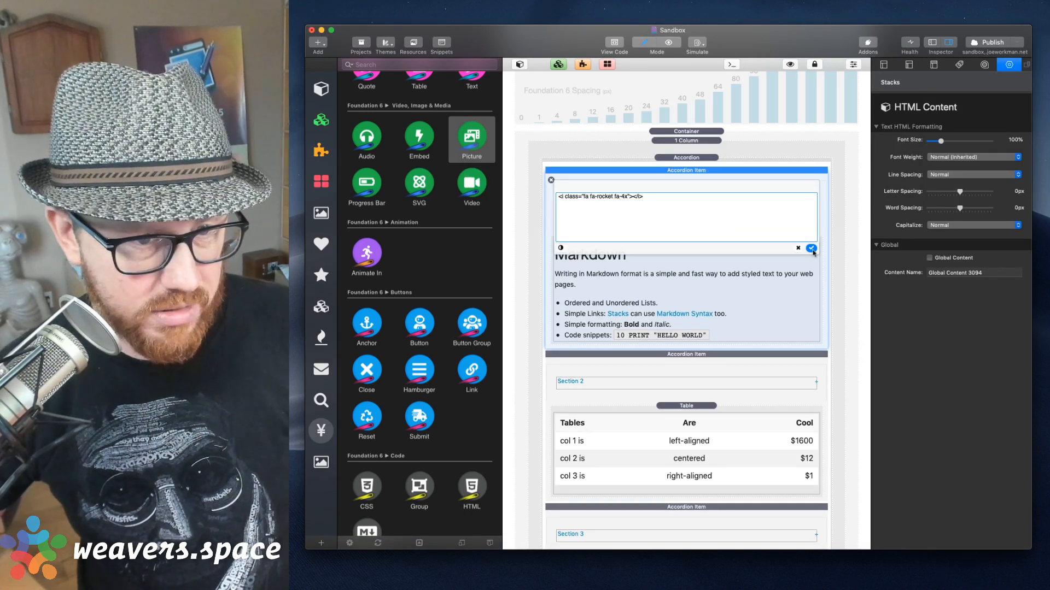
{"action": "left_click", "coordinate": [813, 255]}
Reload the browser preview, switch between the Section 2 and rocket icon tabs, and close the preview.
{"action": "key", "text": "super+Tab"}
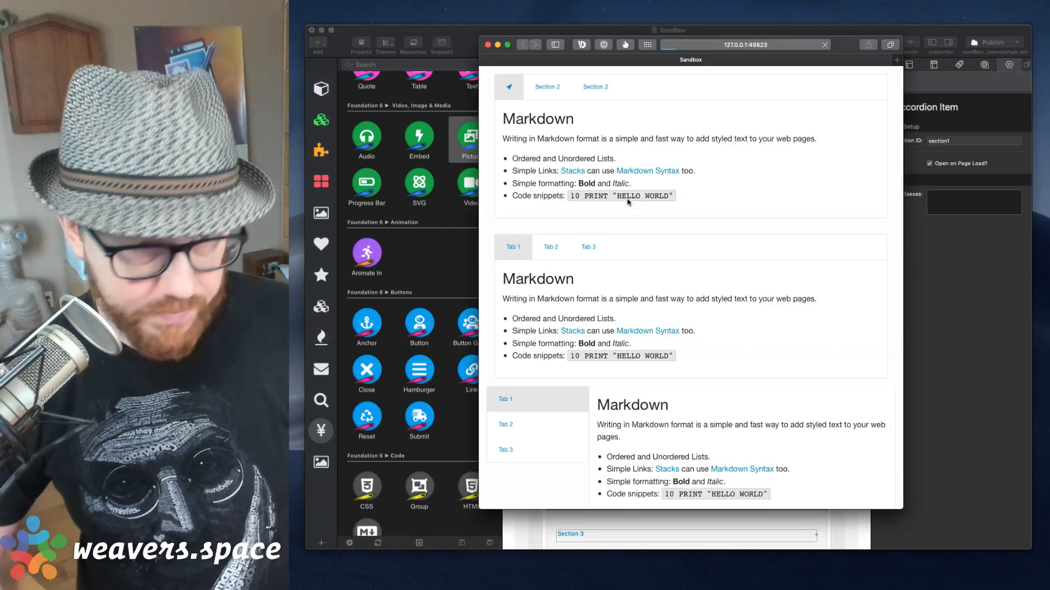
{"action": "key", "text": "super+r"}
{"action": "left_click", "coordinate": [553, 93]}
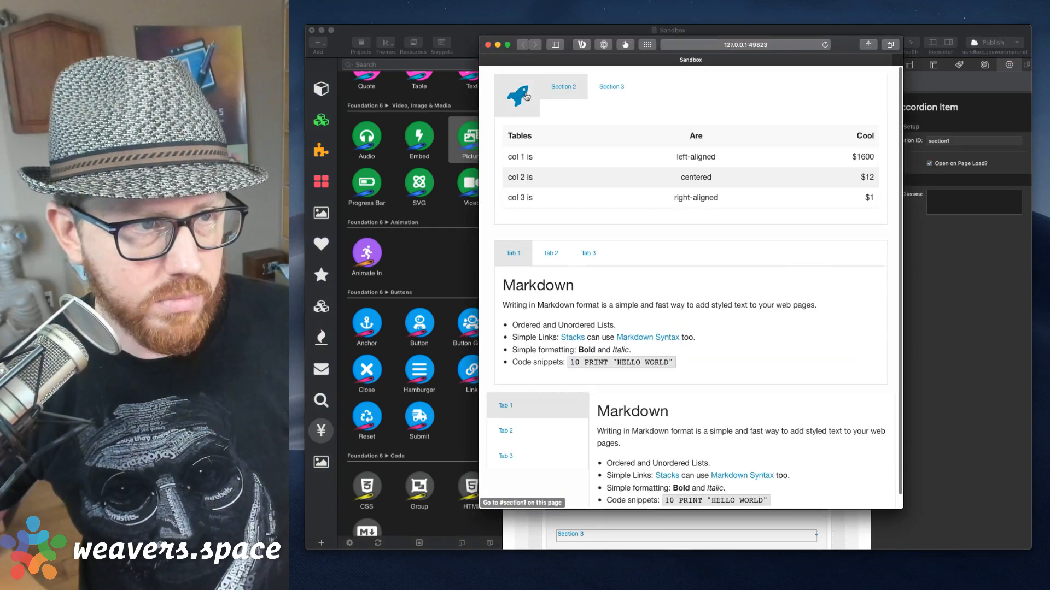
{"action": "left_click", "coordinate": [556, 94]}
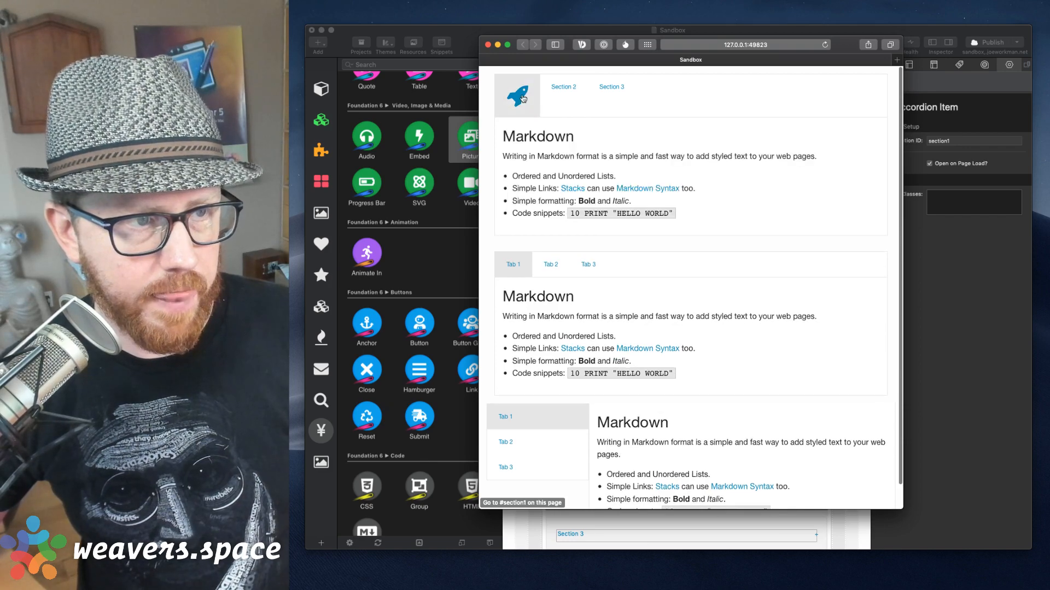
{"action": "left_click", "coordinate": [489, 46]}
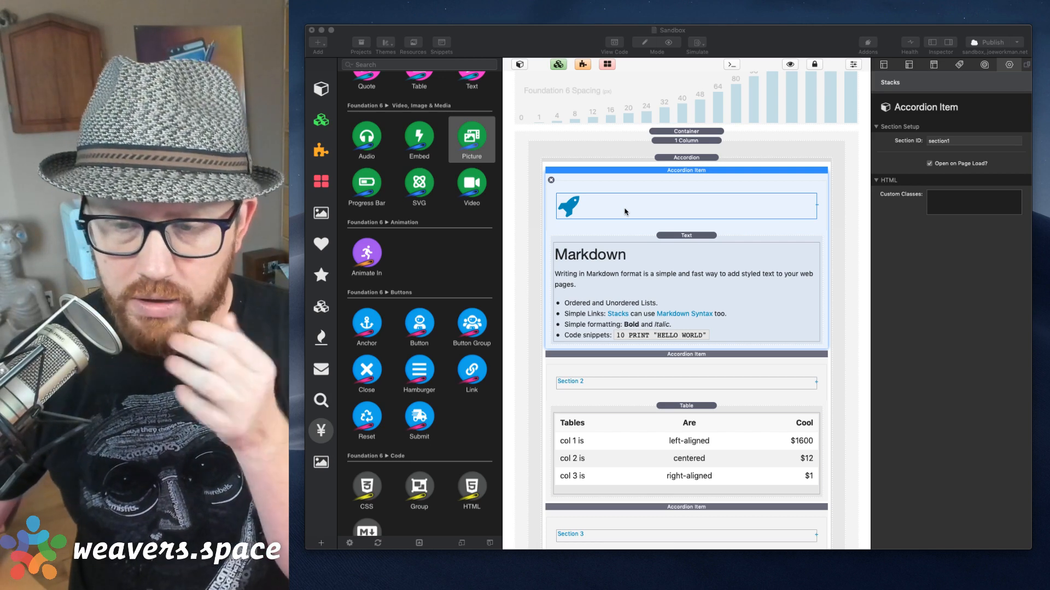
Review the rocket icon code in the first accordion item's title, close it without changes, and briefly check the clipboard history.
{"action": "double_click", "coordinate": [630, 209]}
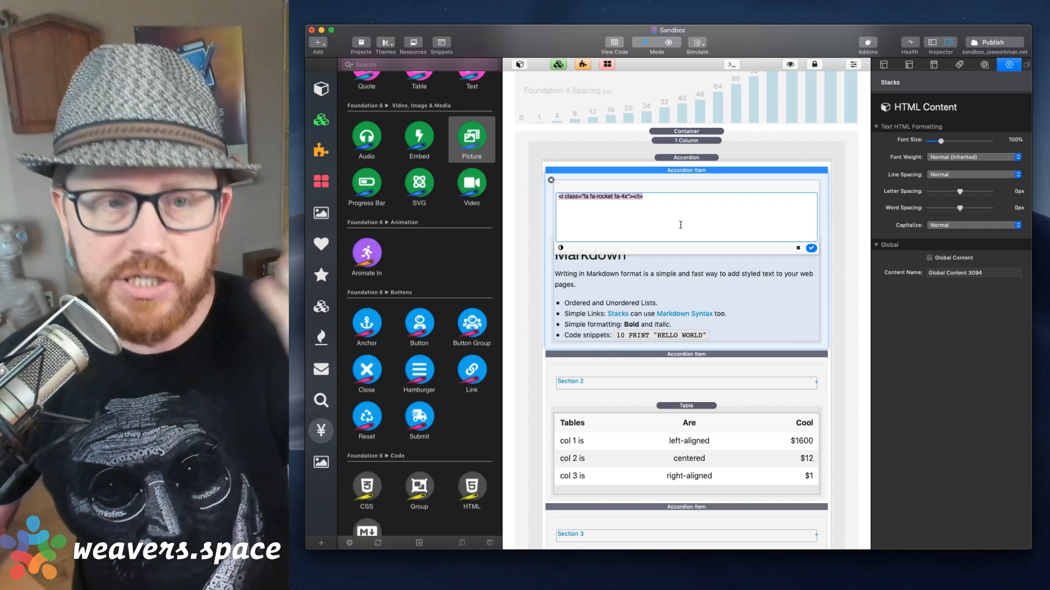
{"action": "left_click", "coordinate": [674, 214]}
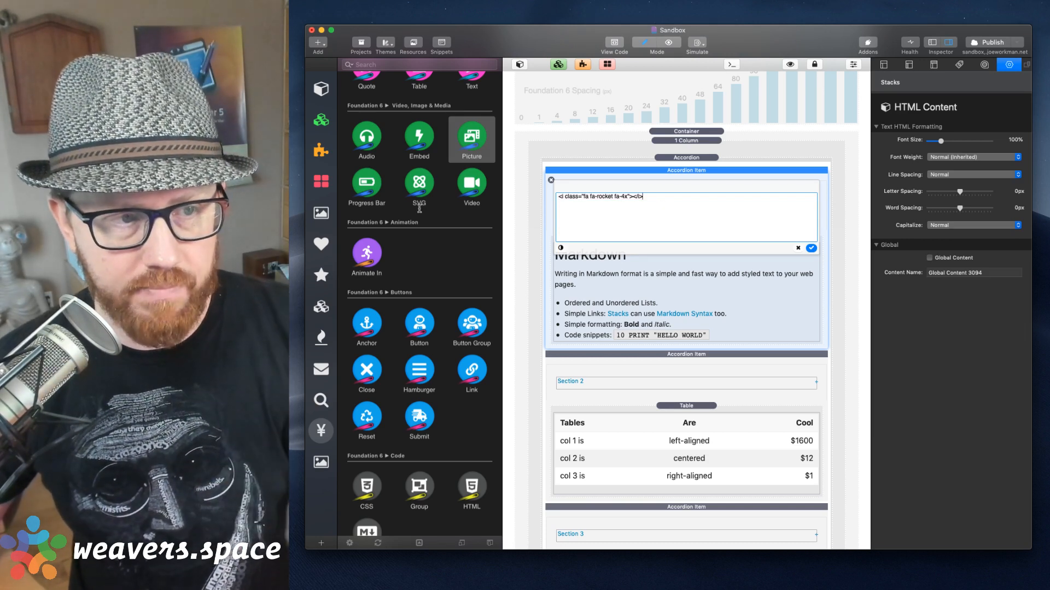
{"action": "triple_click", "coordinate": [619, 200]}
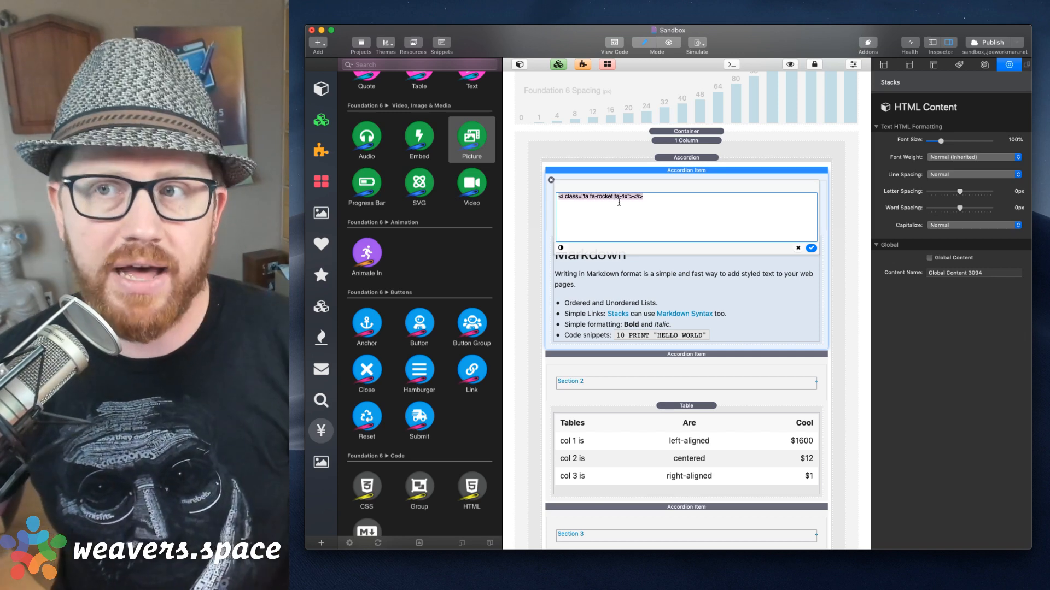
{"action": "left_click", "coordinate": [800, 248]}
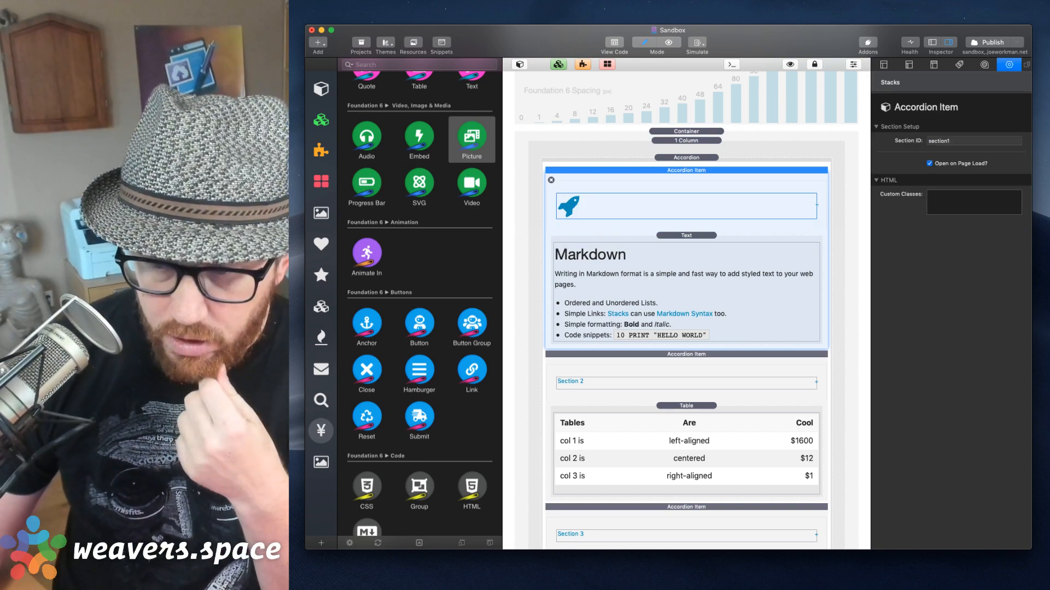
{"action": "key", "text": "alt+super+c"}
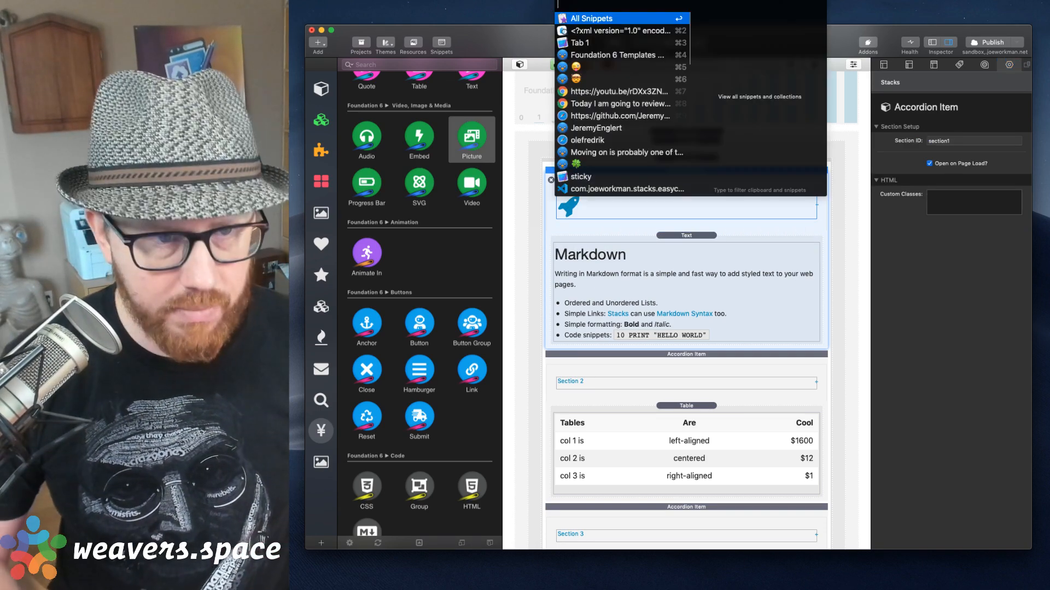
{"action": "key", "text": "Escape"}
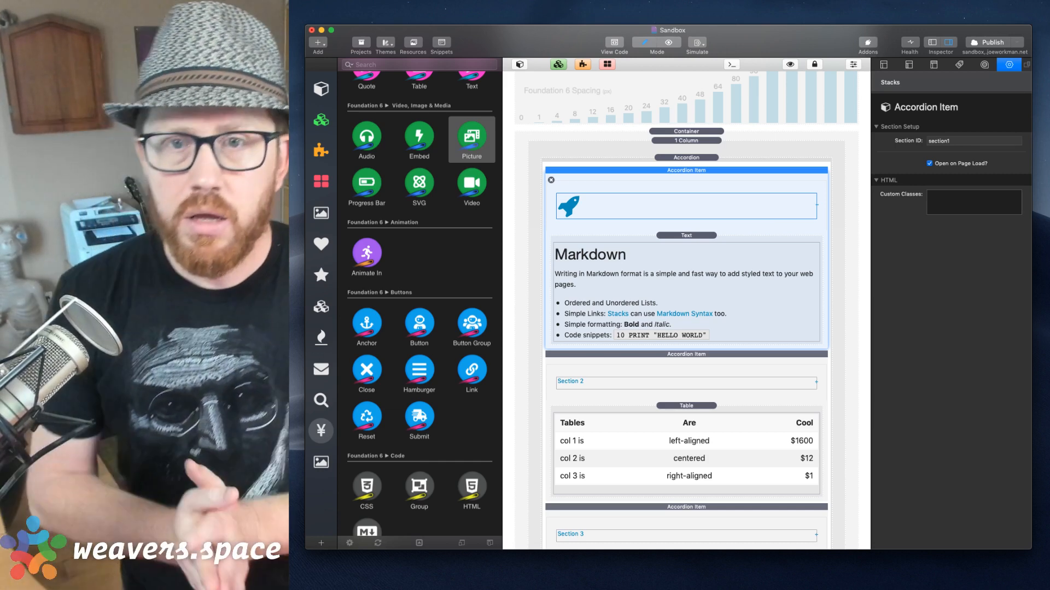
Reopen the first accordion item's title code and switch to another app.
{"action": "left_click", "coordinate": [692, 571]}
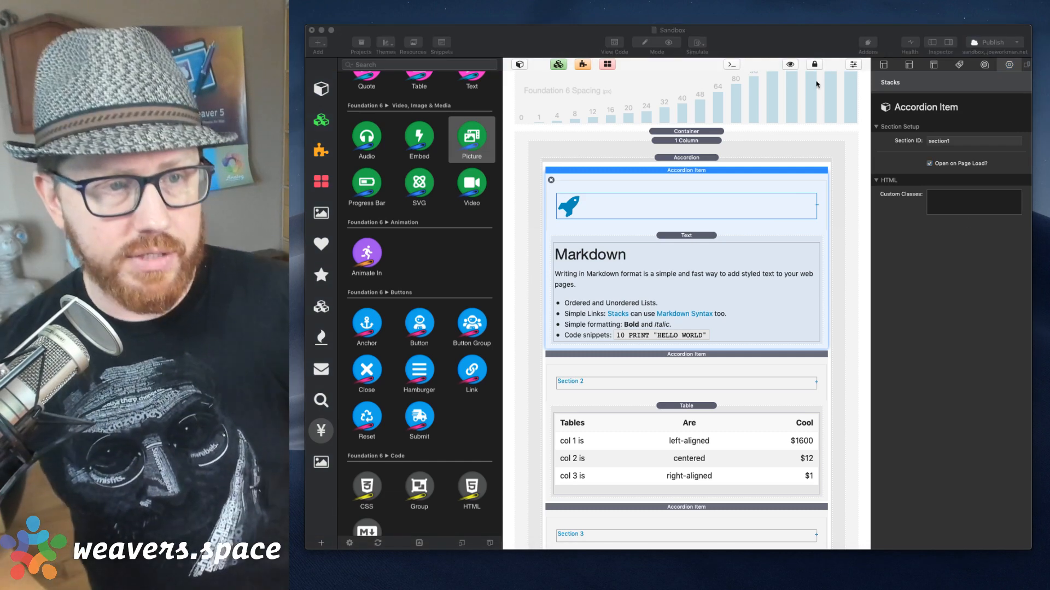
{"action": "double_click", "coordinate": [664, 205]}
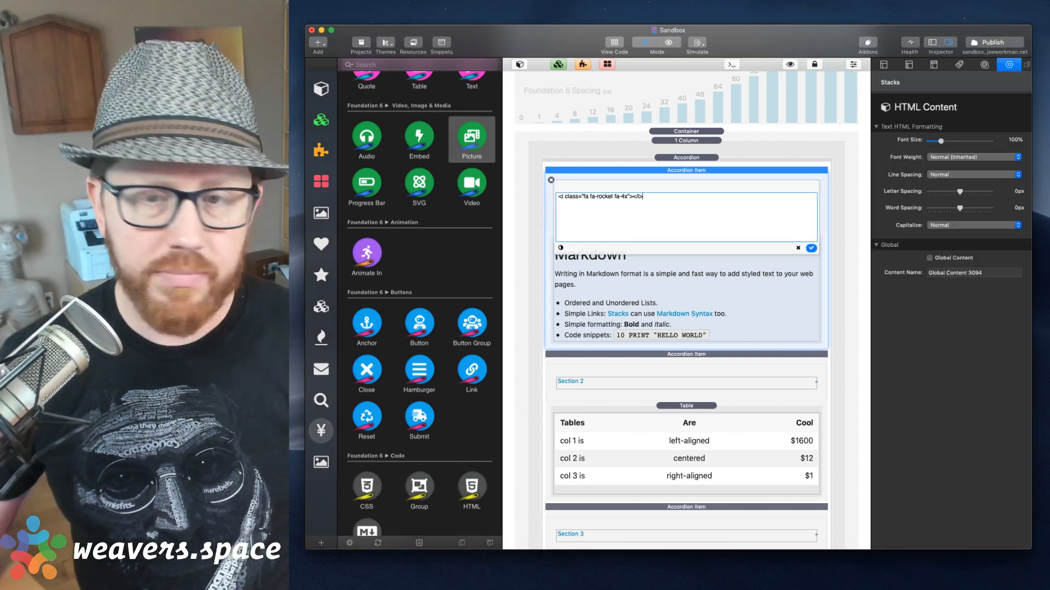
{"action": "key", "text": "super+Tab"}
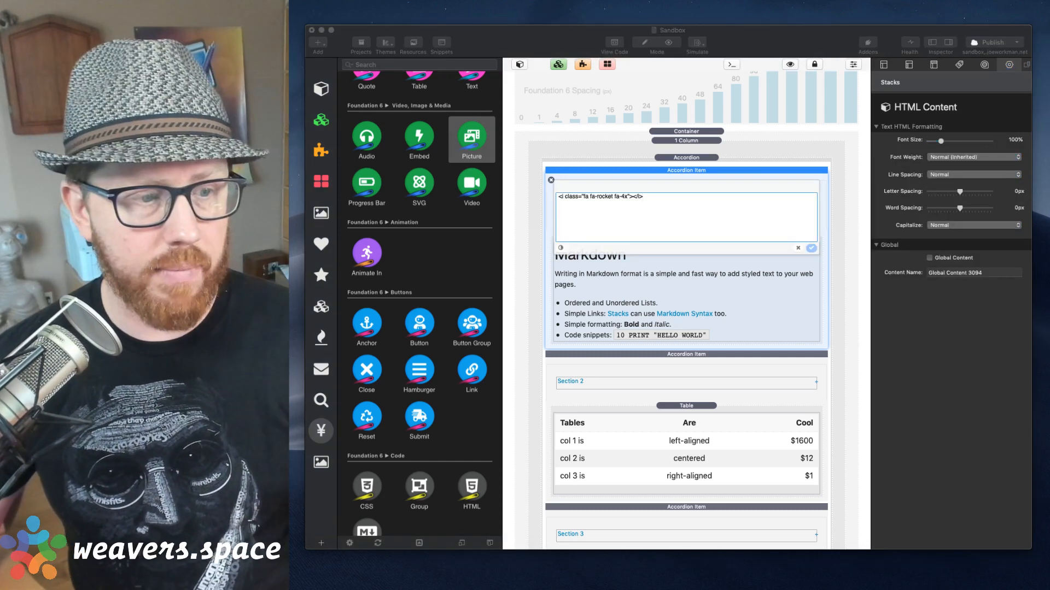